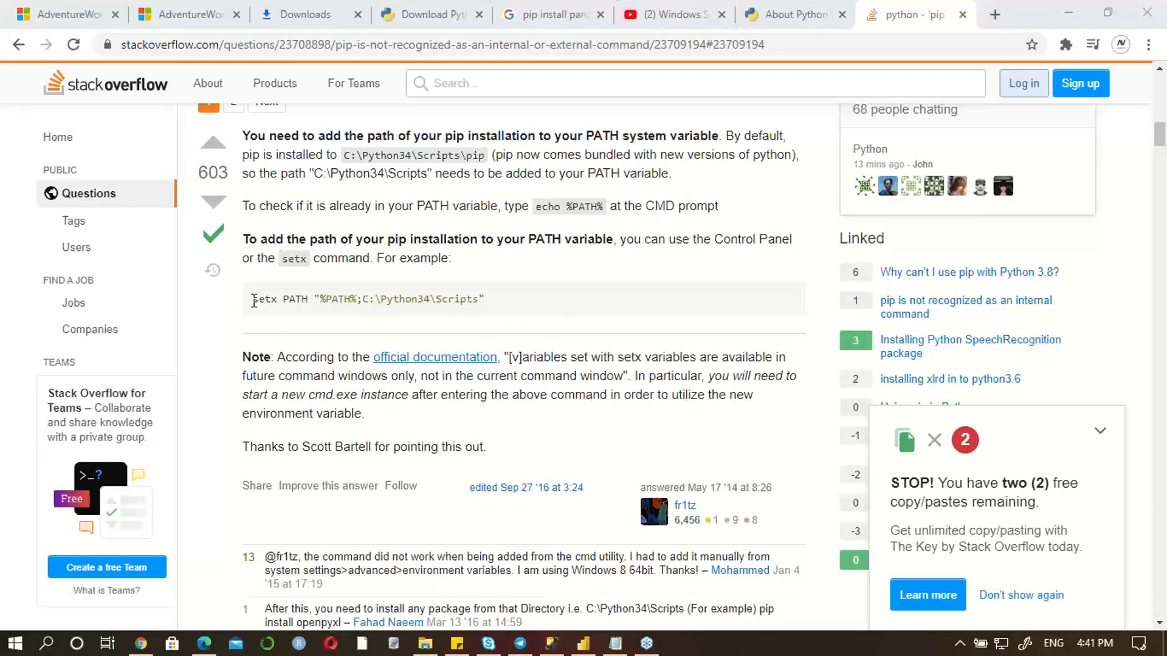
Step: Copy the setx PATH "%PATH%;C:\Python34\Scripts" command from the accepted Stack Overflow answer
{"action": "left_click_drag", "start_coordinate": [254, 306], "coordinate": [488, 305]}
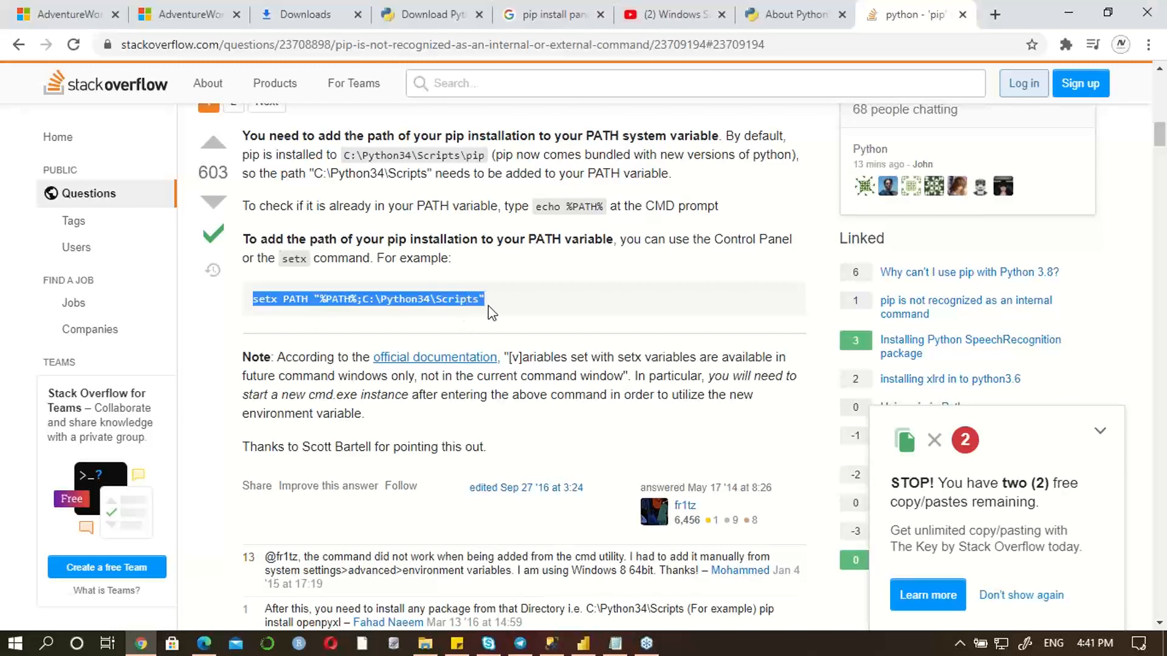
{"action": "right_click", "coordinate": [297, 299]}
{"action": "left_click", "coordinate": [318, 316]}
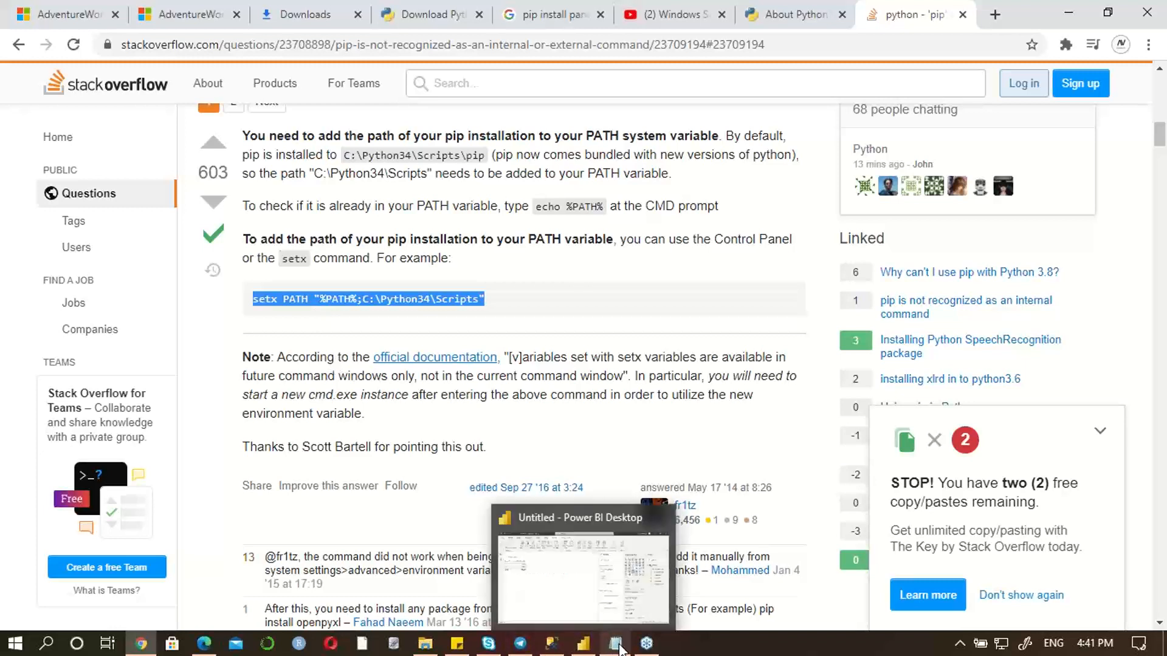
{"action": "mouse_move", "coordinate": [616, 647]}
{"action": "mouse_move", "coordinate": [551, 645]}
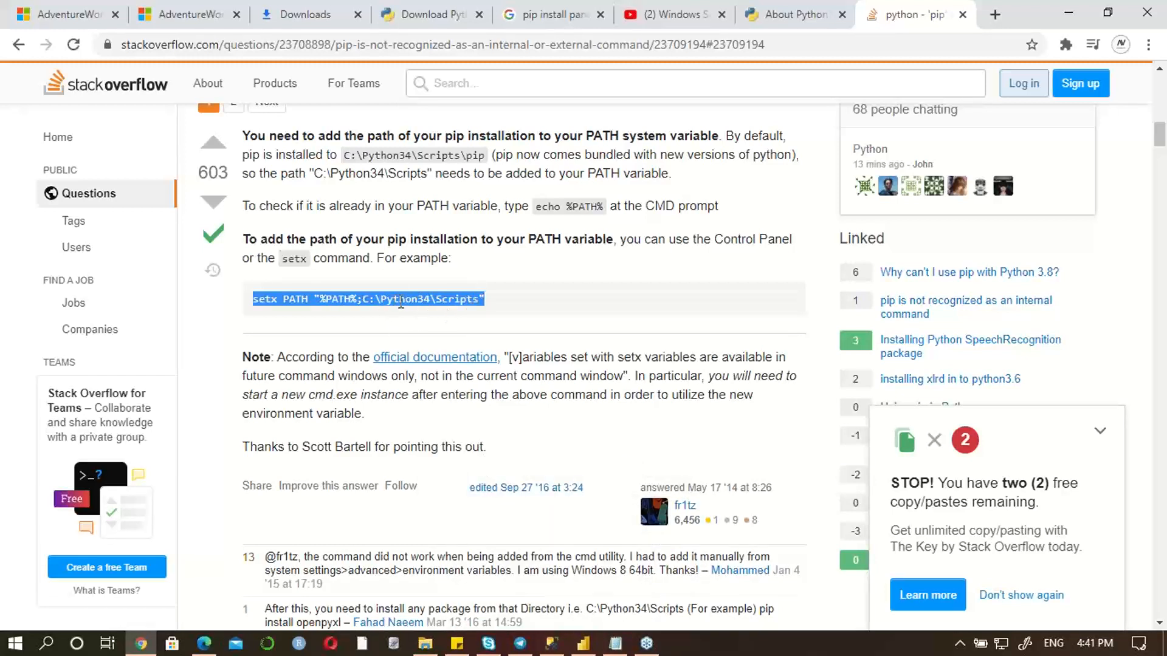
{"action": "right_click", "coordinate": [369, 307]}
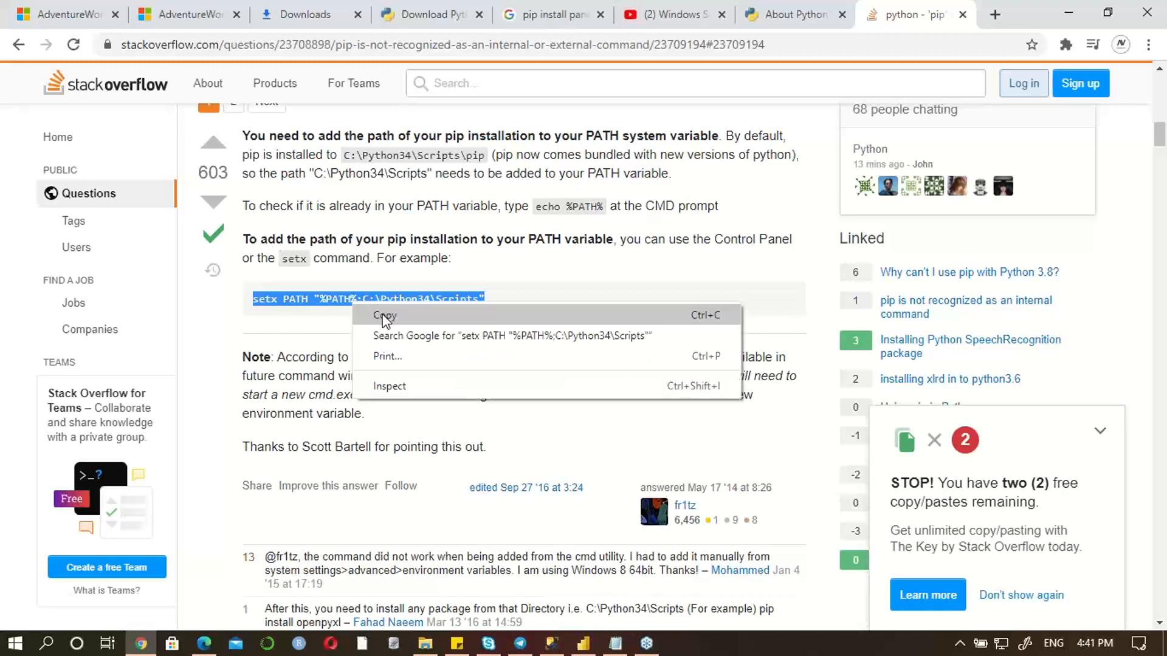
{"action": "left_click", "coordinate": [383, 313]}
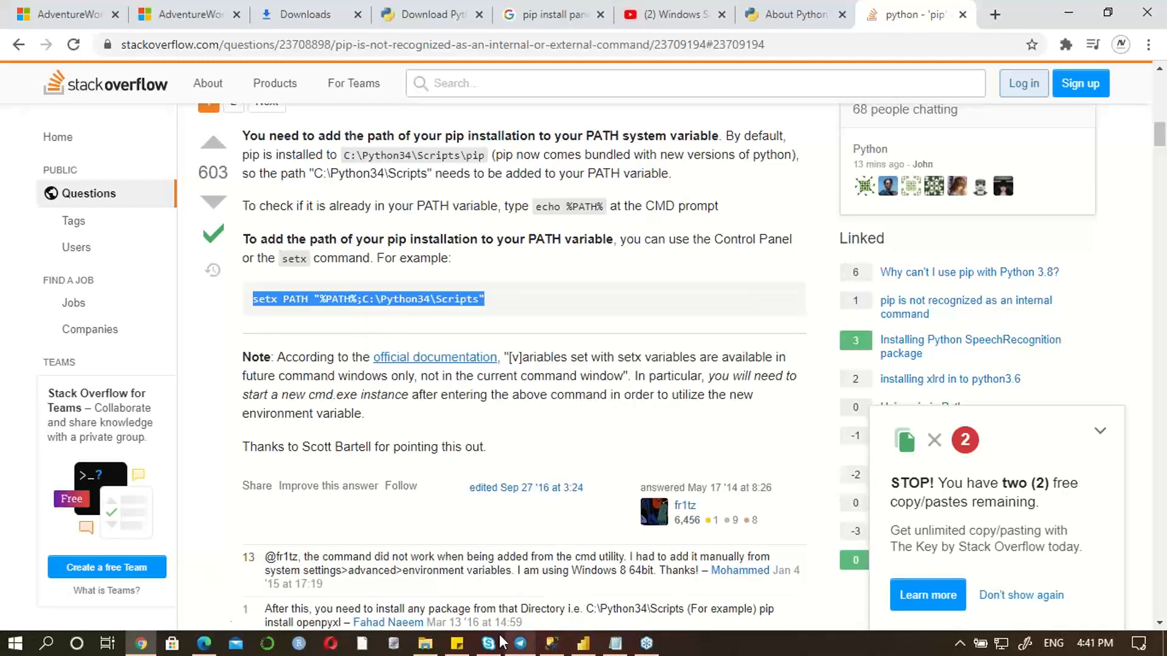
Step: Open Command Prompt and paste the copied setx PATH command at the prompt
{"action": "left_click", "coordinate": [46, 639]}
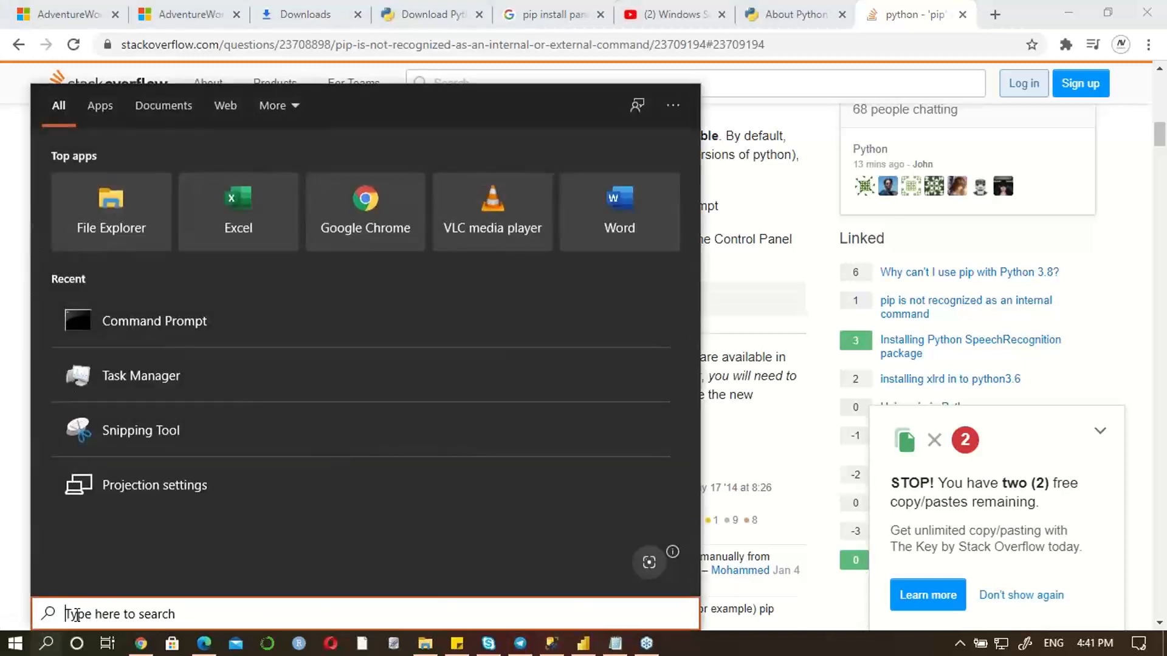
{"action": "left_click", "coordinate": [144, 334]}
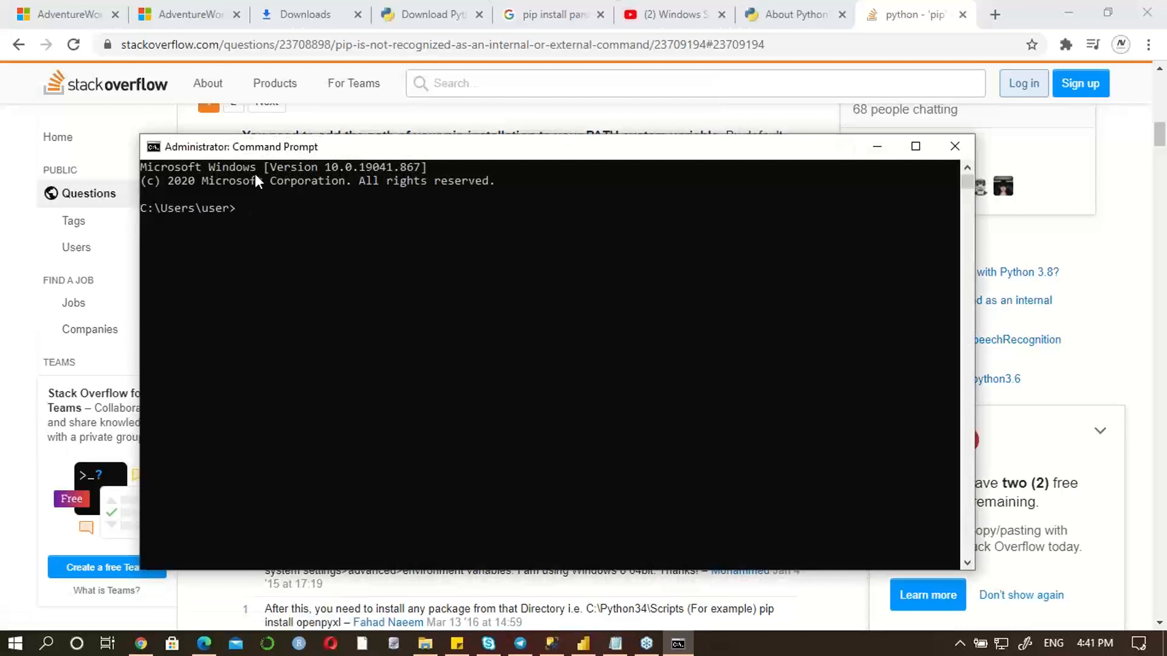
{"action": "key", "text": "ctrl+v"}
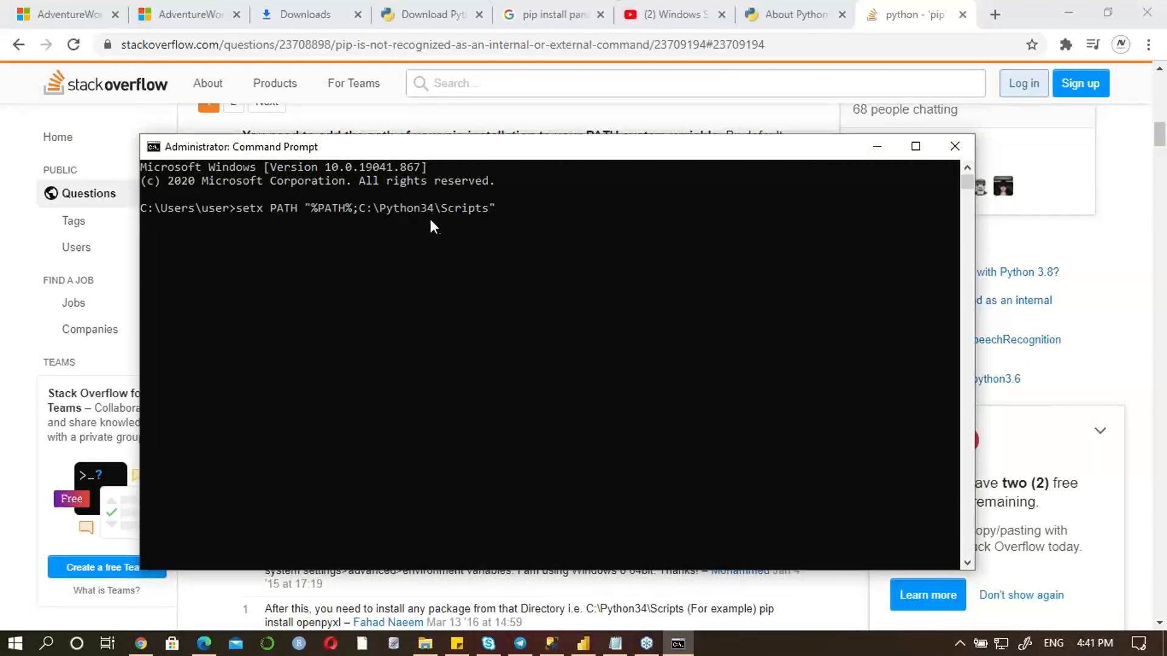
Step: Change the folder in the pasted command to Python38 and run it, closing the security alert without allowing the change
{"action": "key", "text": "Left"}
{"action": "key", "text": "Left"}
{"action": "key", "text": "Left"}
{"action": "key", "text": "Left"}
{"action": "key", "text": "Left"}
{"action": "key", "text": "Left"}
{"action": "key", "text": "Left"}
{"action": "key", "text": "Left"}
{"action": "key", "text": "Left"}
{"action": "key", "text": "BackSpace"}
{"action": "type", "text": "8"}
{"action": "key", "text": "Return"}
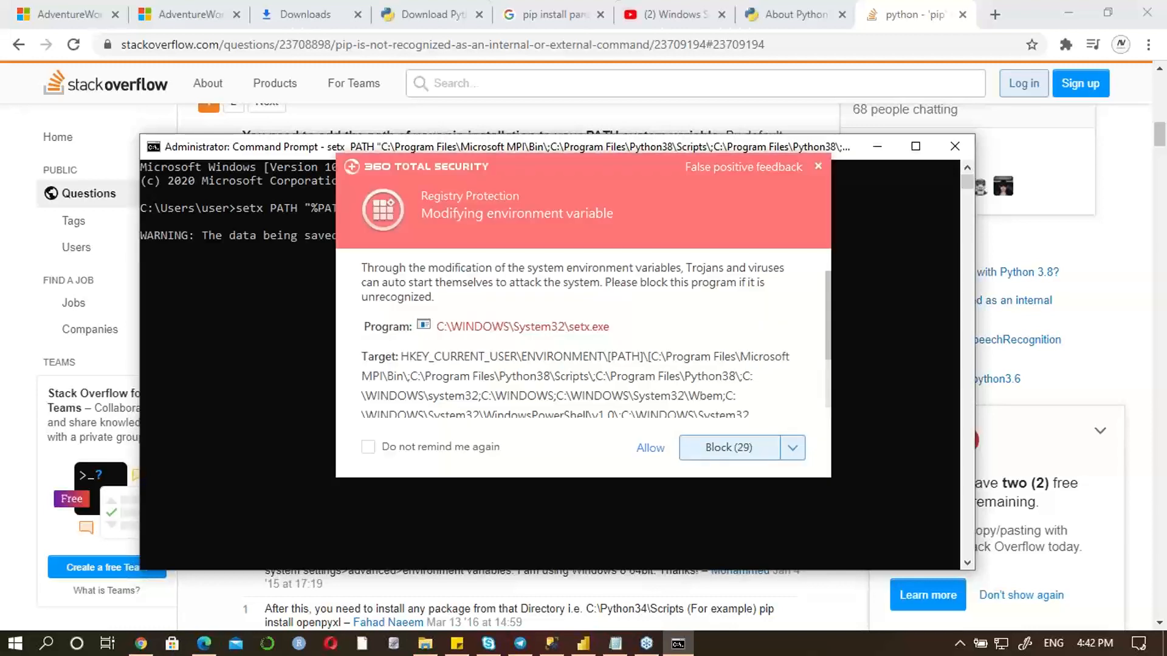
{"action": "left_click", "coordinate": [814, 164]}
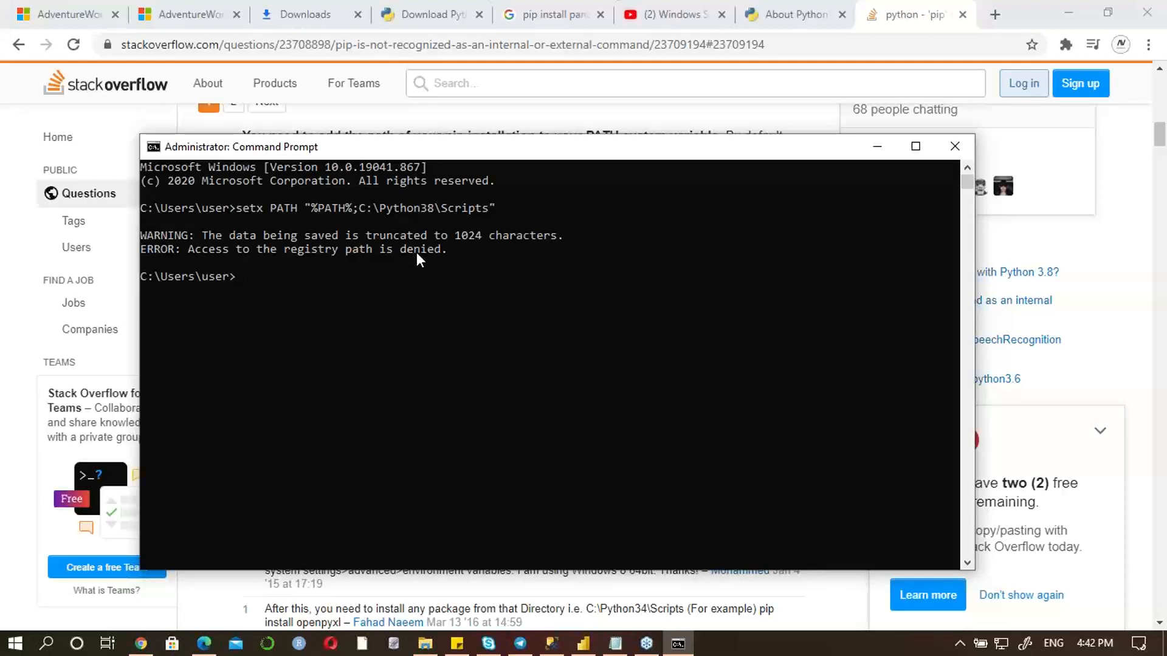
Step: Rerun setx PATH "%PATH%;C:\Python38\Scripts" and allow the environment variable change in the security alert
{"action": "key", "text": "Up"}
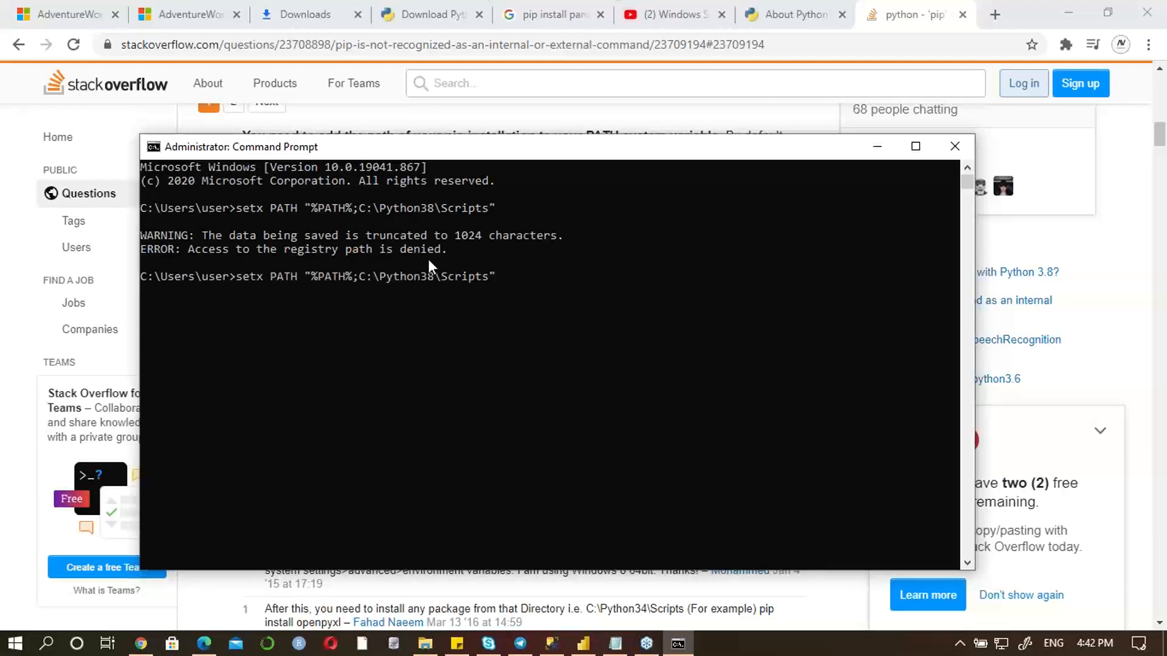
{"action": "key", "text": "Return"}
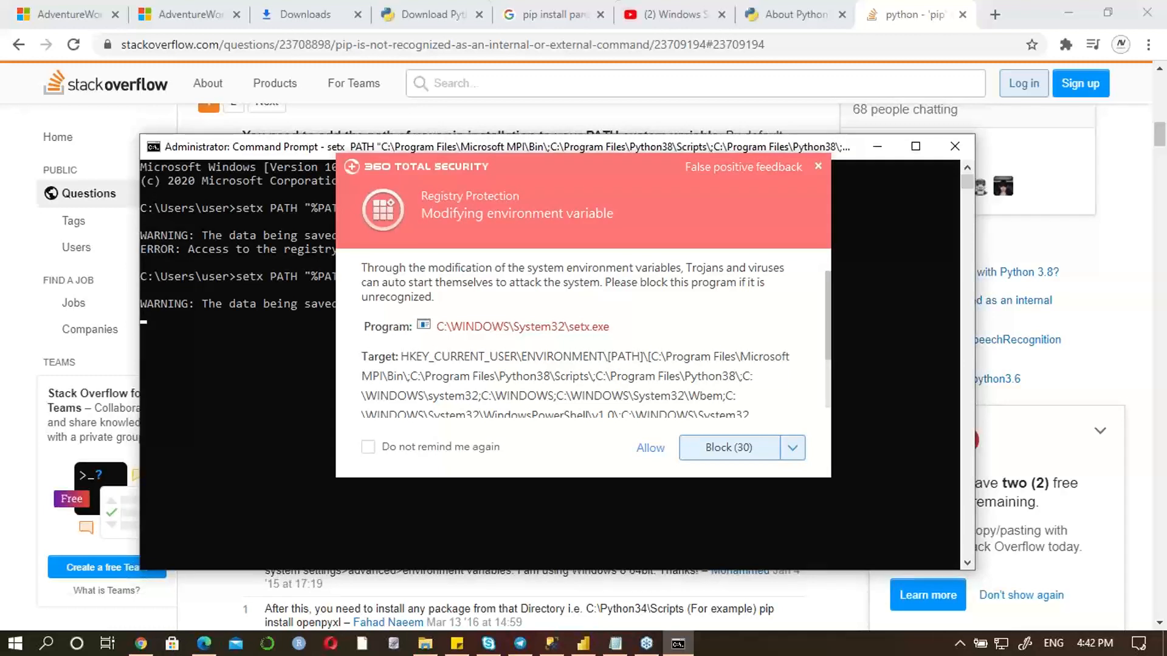
{"action": "left_click", "coordinate": [792, 448]}
{"action": "left_click", "coordinate": [721, 506]}
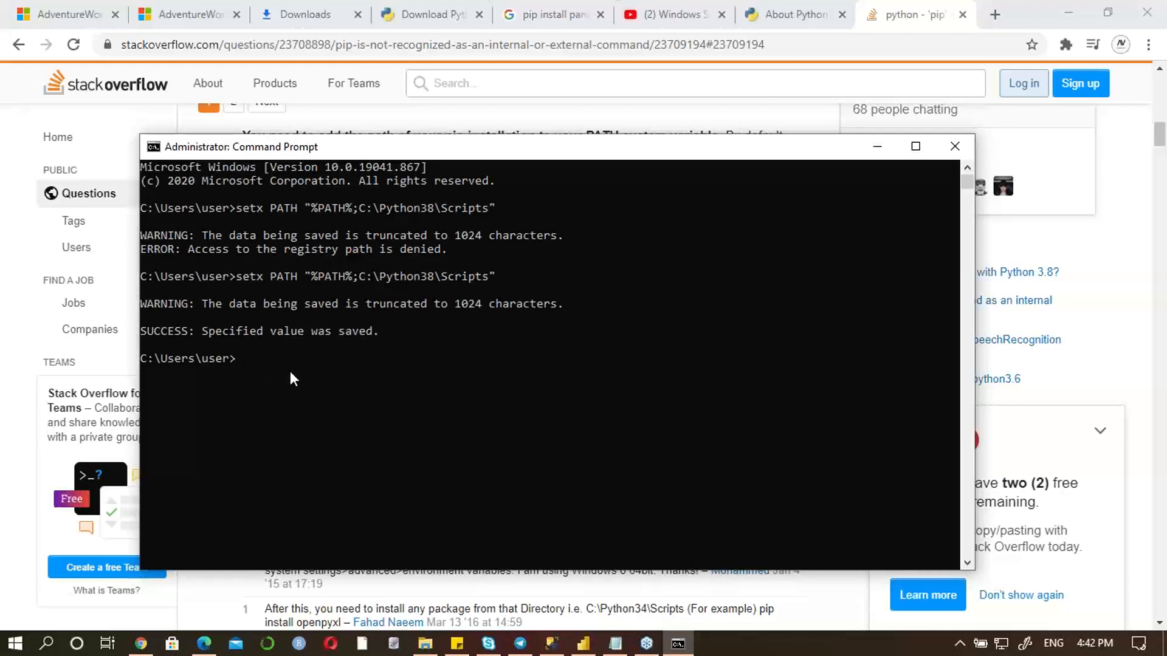
Step: Enter the command pip install pandas at the prompt without running it
{"action": "type", "text": "pip install pandasn"}
{"action": "key", "text": "BackSpace"}
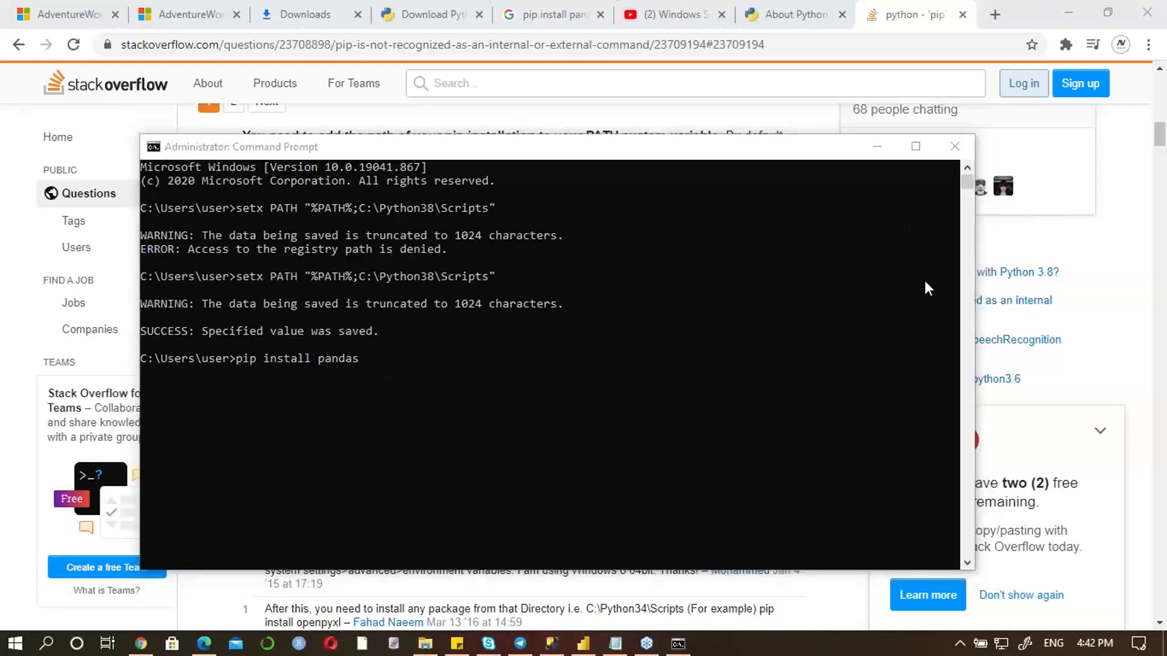
Step: Draw the numbers 1, 2, 3, 4 and a small table grid beside the command as annotations, and clear them
{"action": "left_click", "coordinate": [944, 273]}
{"action": "mouse_move", "coordinate": [673, 344]}
{"action": "left_mouse_down"}
{"action": "mouse_move", "coordinate": [684, 371]}
{"action": "mouse_move", "coordinate": [728, 355]}
{"action": "mouse_move", "coordinate": [749, 384]}
{"action": "left_mouse_up"}
{"action": "mouse_move", "coordinate": [769, 340]}
{"action": "left_mouse_down"}
{"action": "mouse_move", "coordinate": [784, 362]}
{"action": "mouse_move", "coordinate": [775, 384]}
{"action": "mouse_move", "coordinate": [801, 385]}
{"action": "left_mouse_up"}
{"action": "mouse_move", "coordinate": [821, 343]}
{"action": "left_mouse_down"}
{"action": "mouse_move", "coordinate": [838, 356]}
{"action": "mouse_move", "coordinate": [821, 378]}
{"action": "left_mouse_up"}
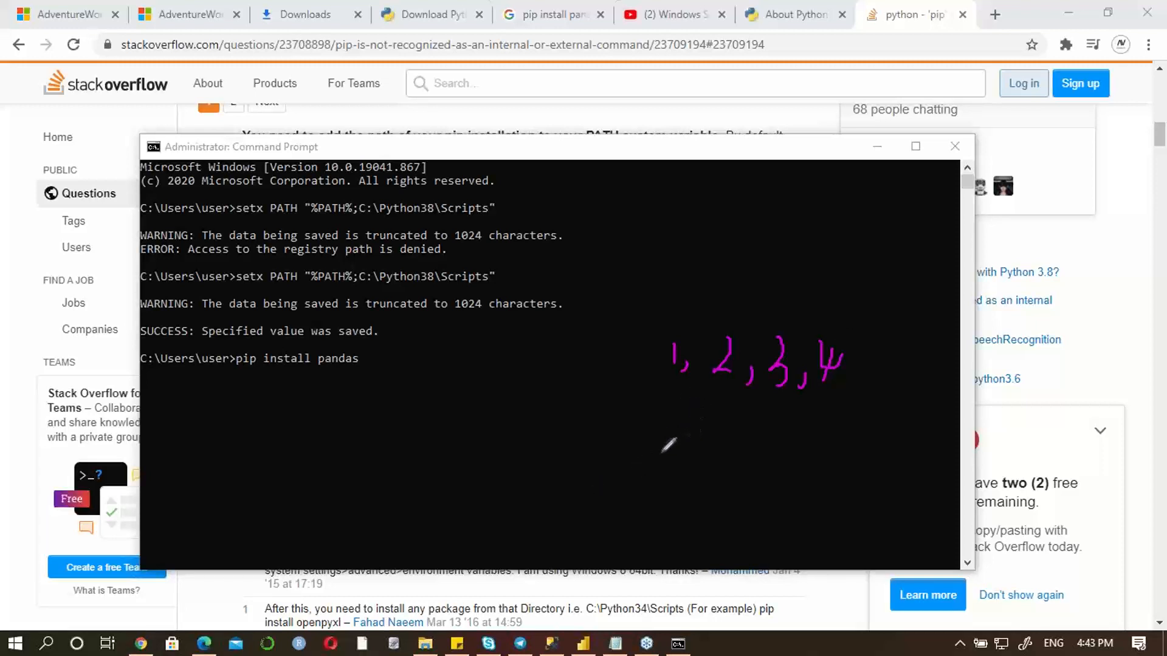
{"action": "left_click_drag", "start_coordinate": [643, 448], "coordinate": [808, 448]}
{"action": "left_click_drag", "start_coordinate": [696, 421], "coordinate": [685, 530]}
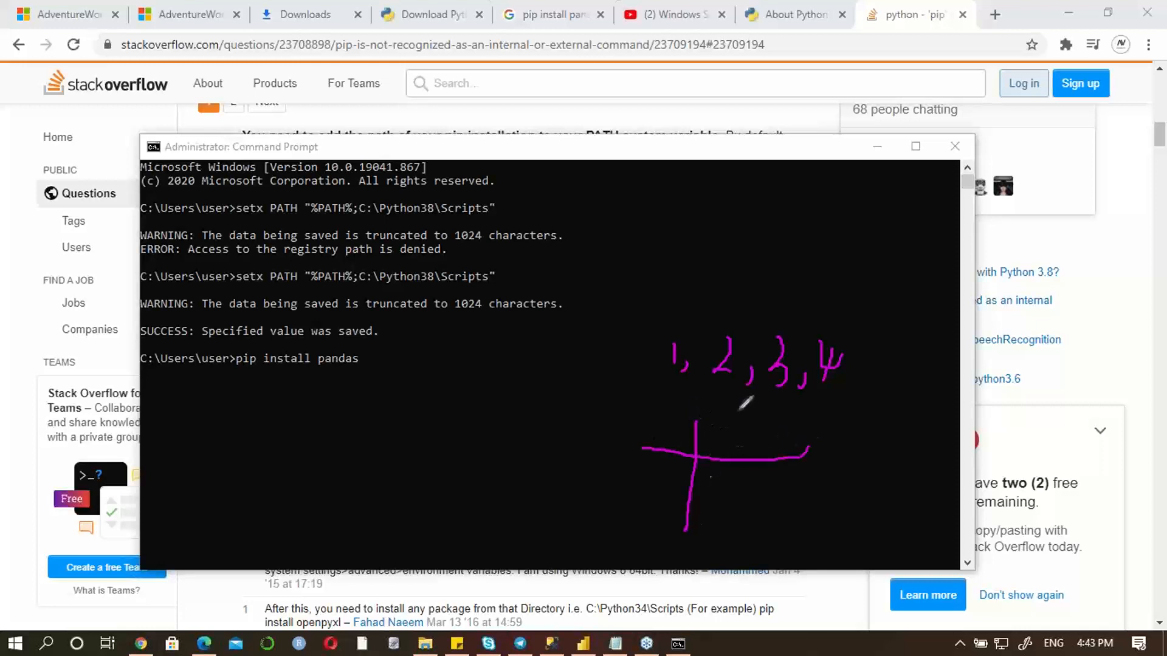
{"action": "mouse_move", "coordinate": [739, 409]}
{"action": "left_mouse_down"}
{"action": "mouse_move", "coordinate": [741, 514]}
{"action": "mouse_move", "coordinate": [772, 500]}
{"action": "mouse_move", "coordinate": [770, 530]}
{"action": "left_mouse_up"}
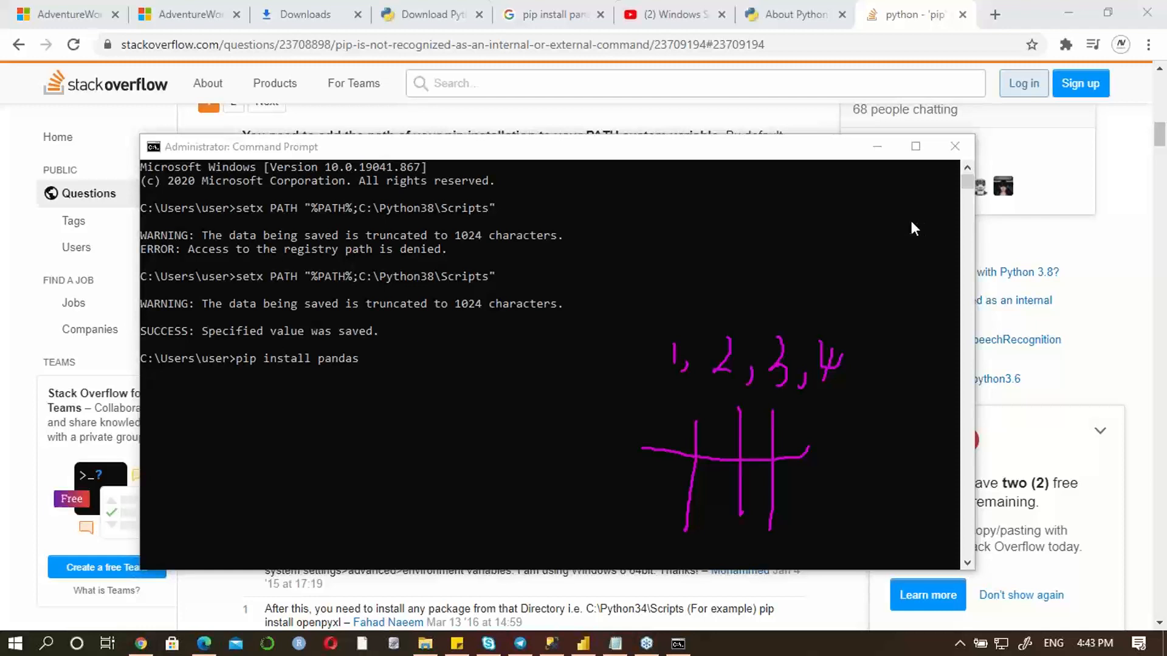
{"action": "left_click", "coordinate": [944, 345]}
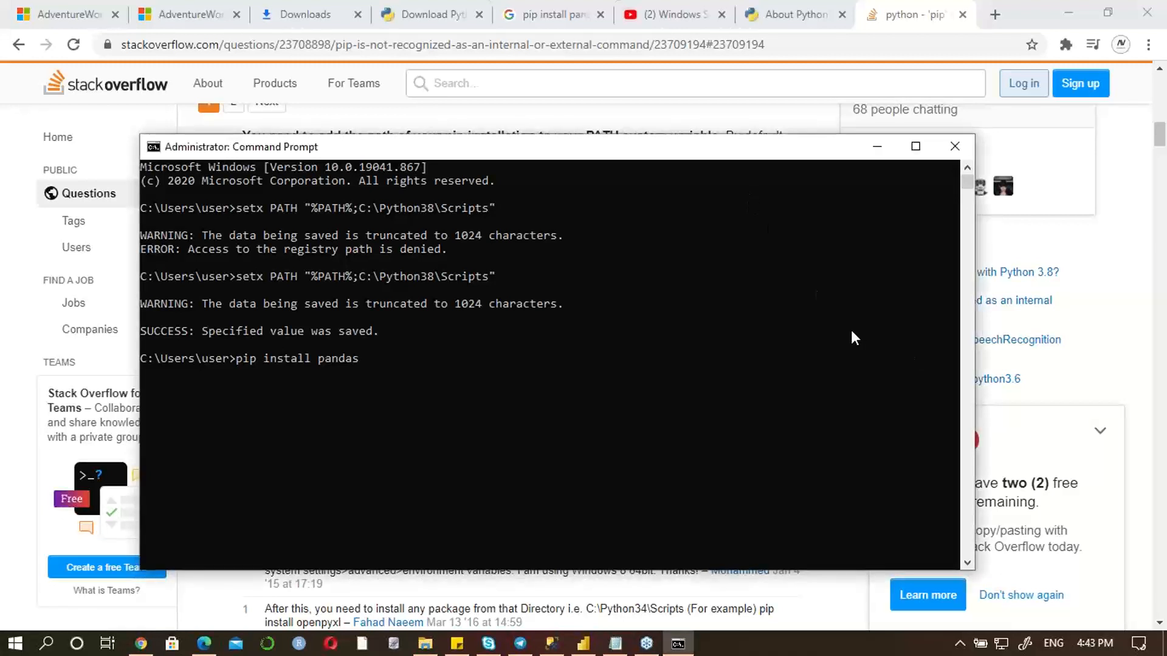
Step: Append "as pd" to the pip install pandas command
{"action": "left_click", "coordinate": [609, 359]}
{"action": "left_click", "coordinate": [443, 370]}
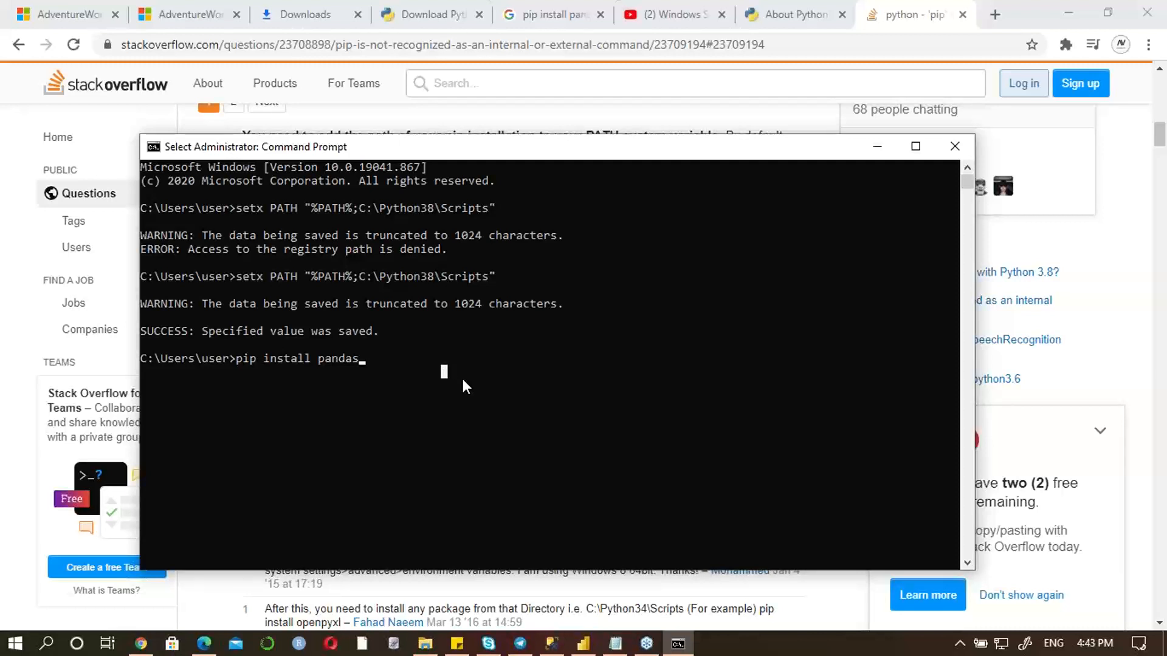
{"action": "key", "text": "Escape"}
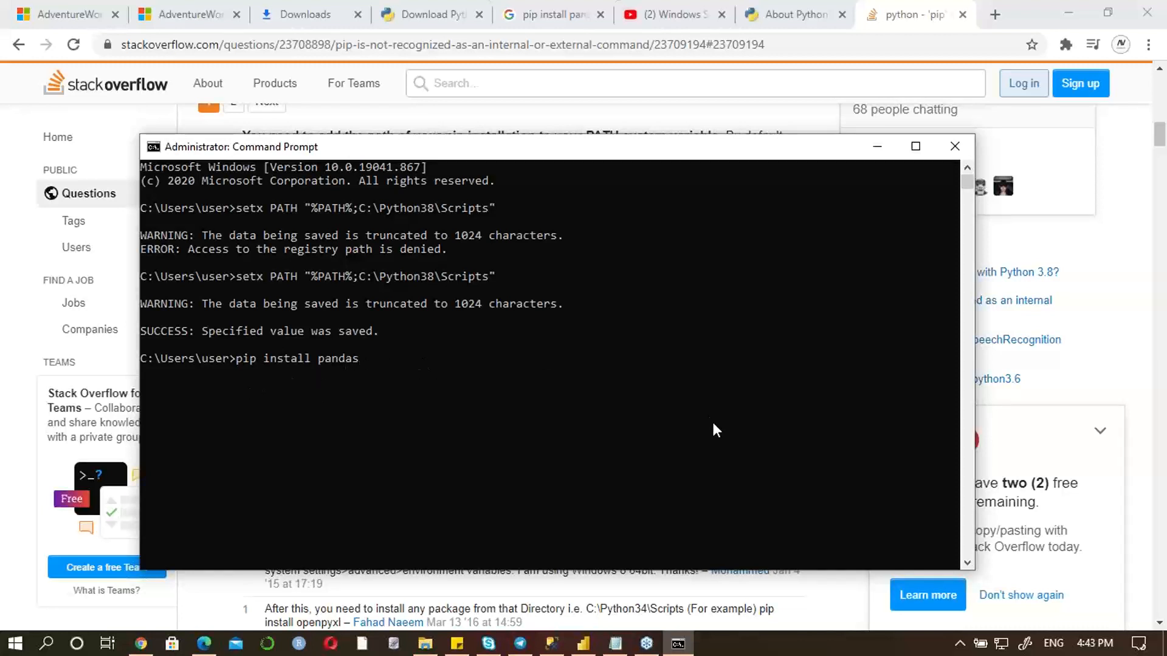
{"action": "type", "text": "as pd"}
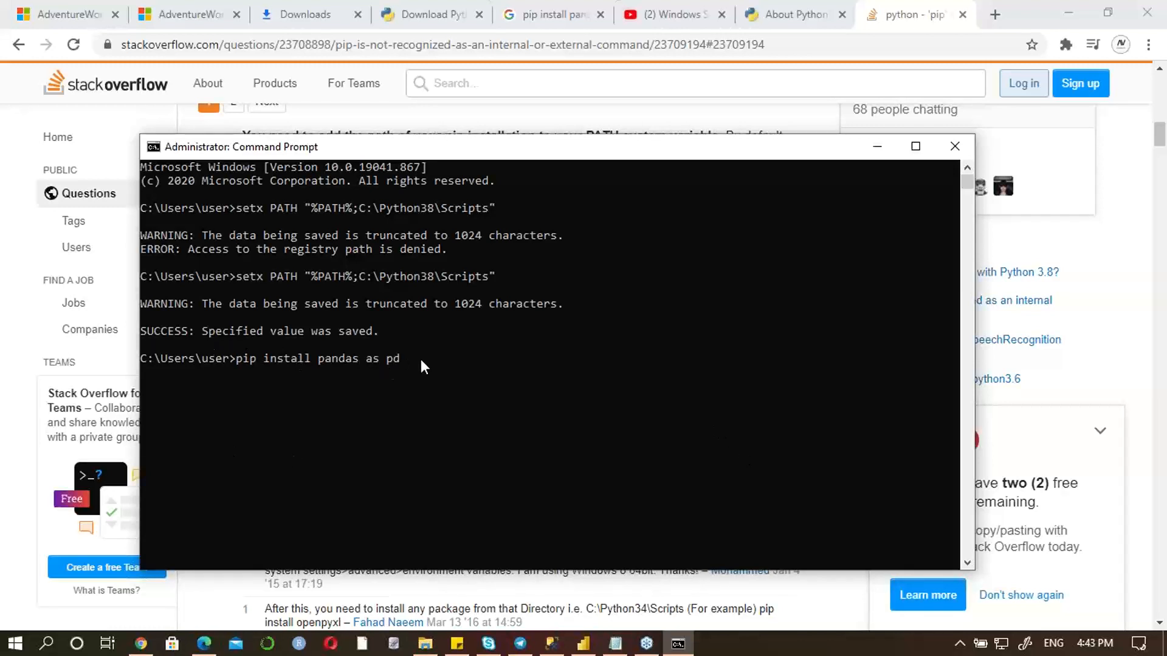
{"action": "left_click", "coordinate": [456, 346]}
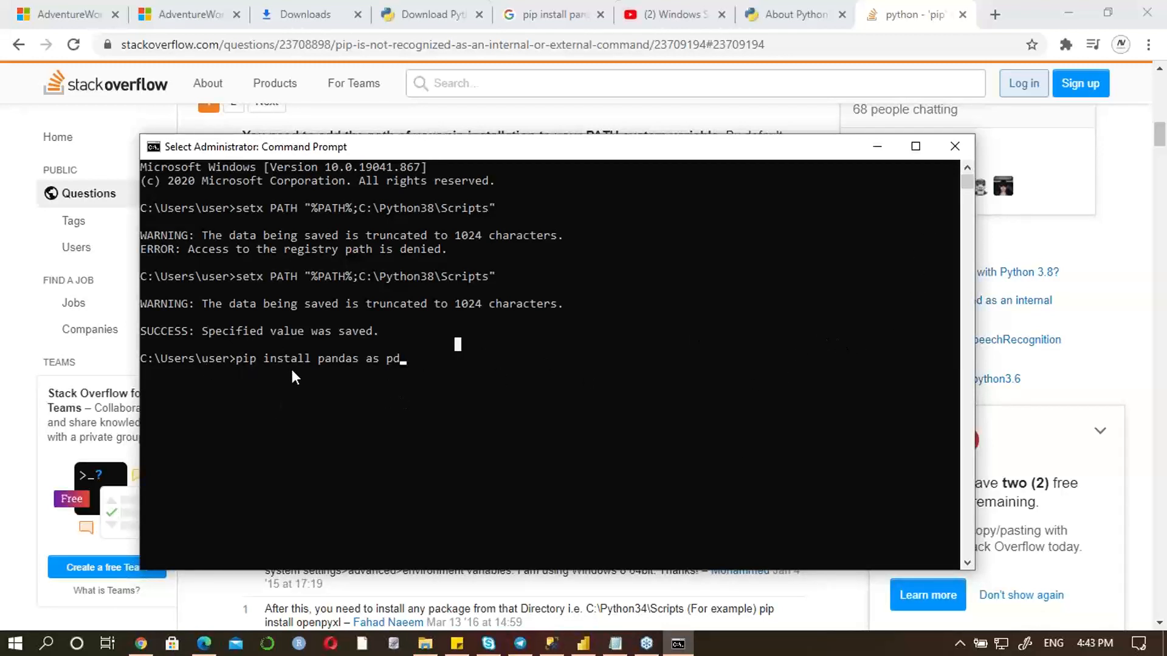
{"action": "left_click", "coordinate": [444, 386]}
{"action": "mouse_move", "coordinate": [645, 643]}
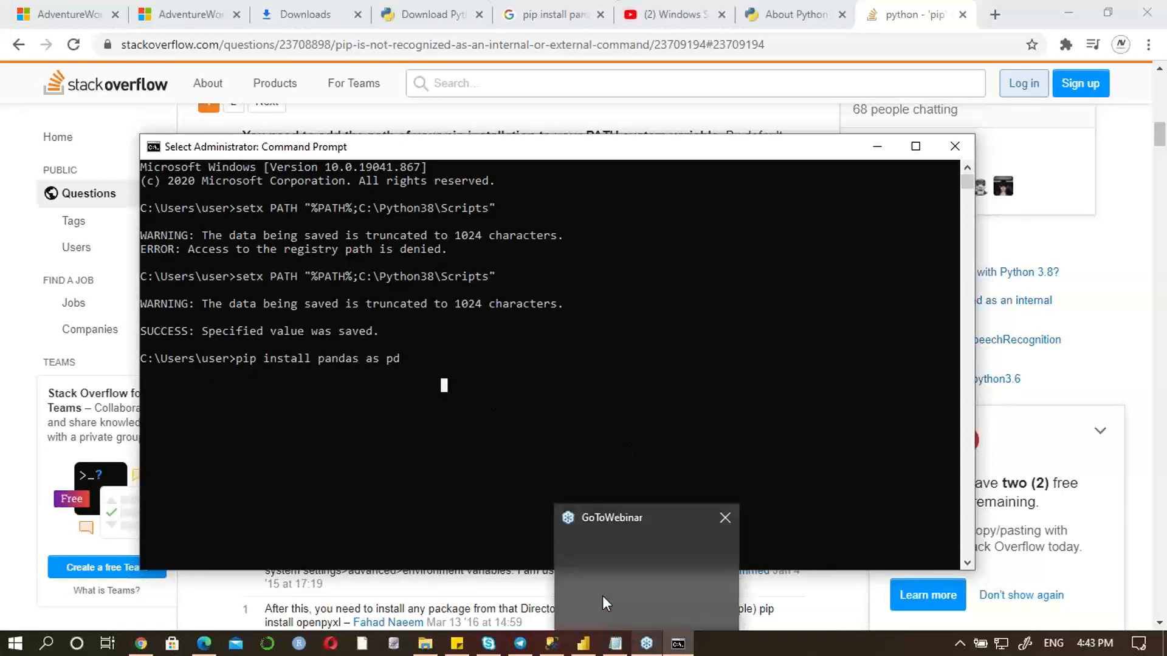
{"action": "left_click", "coordinate": [485, 358]}
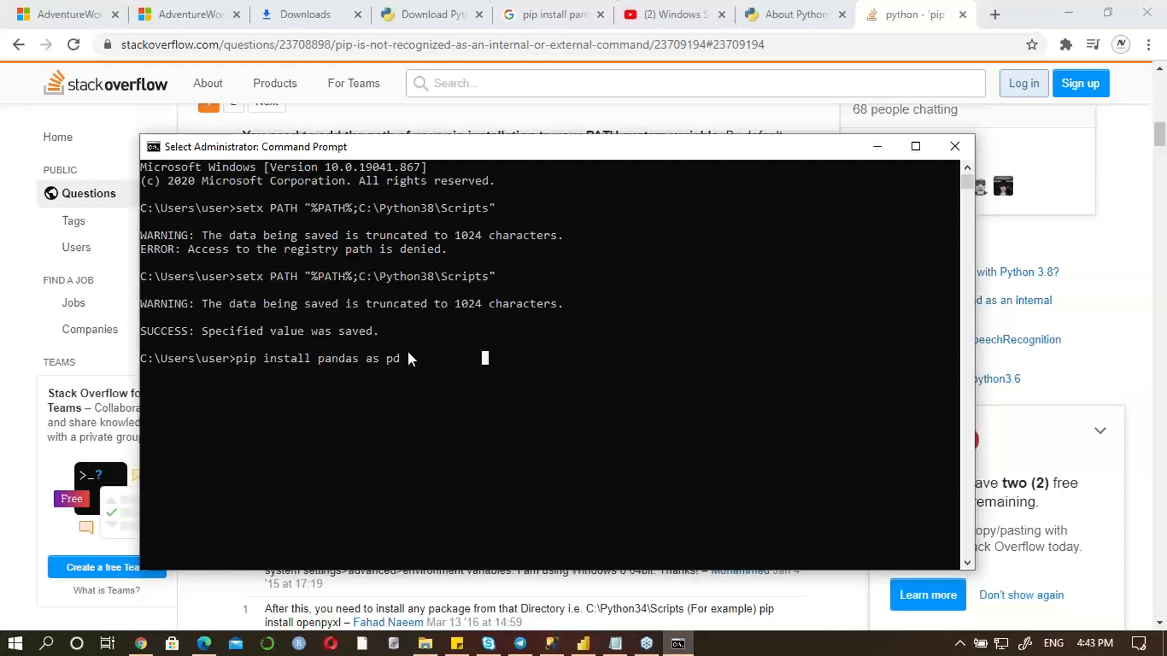
Step: Remove "as pd" from the end of the command and run pip install pandas
{"action": "key", "text": "Escape"}
{"action": "key", "text": "BackSpace"}
{"action": "key", "text": "BackSpace"}
{"action": "key", "text": "BackSpace"}
{"action": "key", "text": "BackSpace"}
{"action": "key", "text": "BackSpace"}
{"action": "key", "text": "BackSpace"}
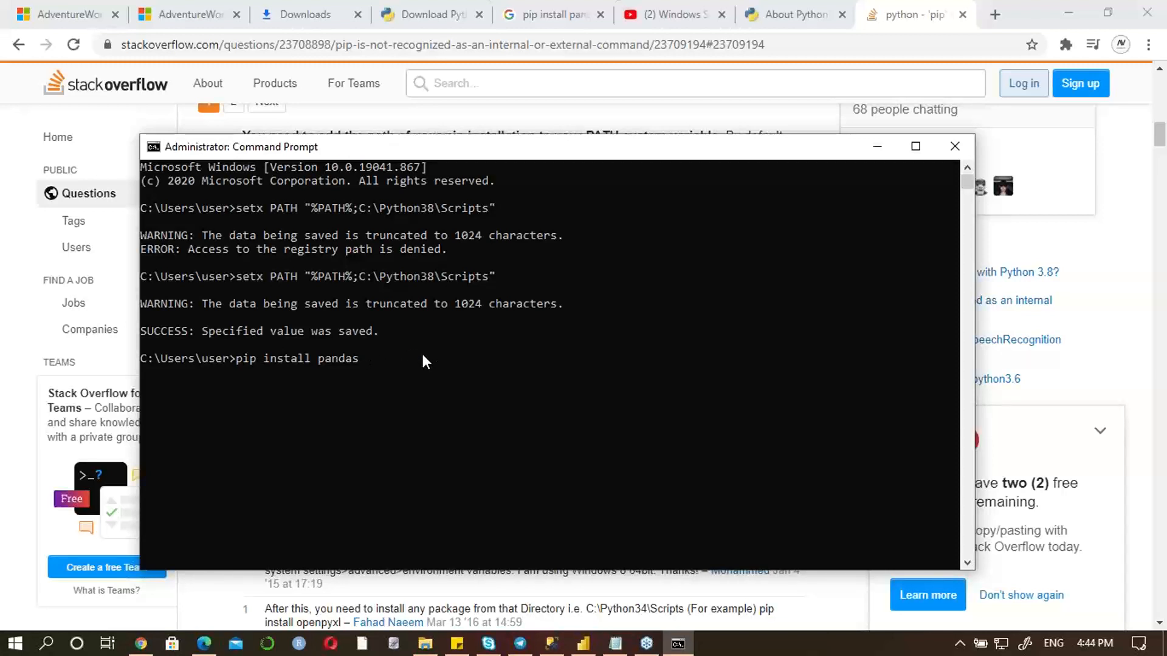
{"action": "key", "text": "Return"}
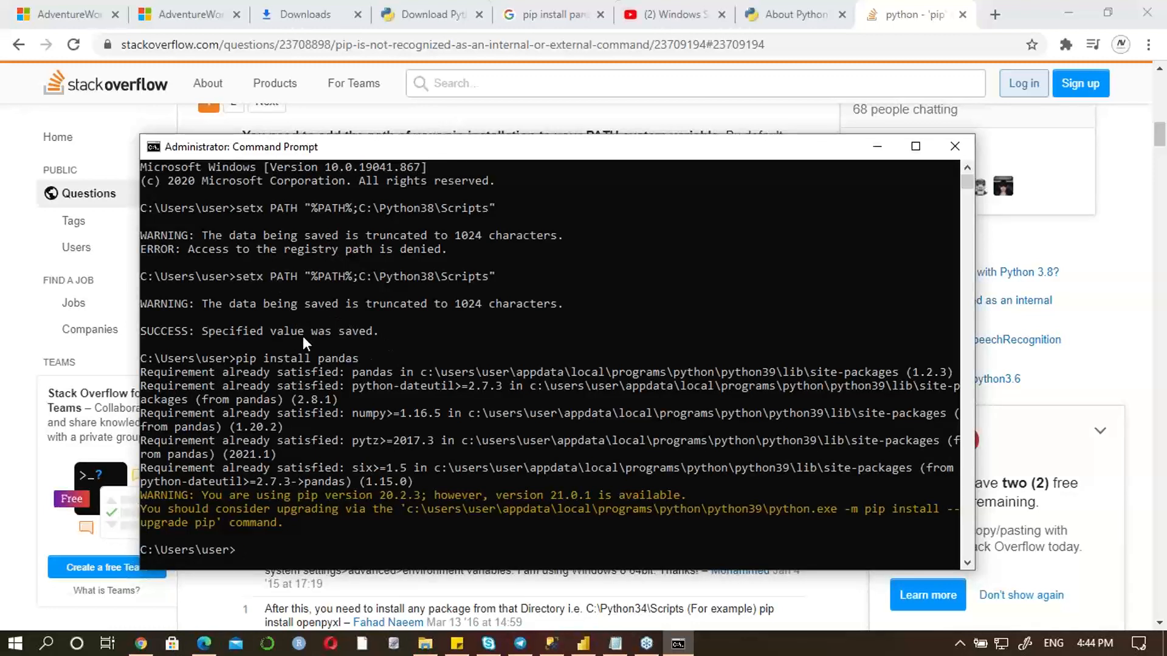
Step: Highlight the second setx PATH command and the pip install pandas command in the console output to review them
{"action": "left_click", "coordinate": [240, 276]}
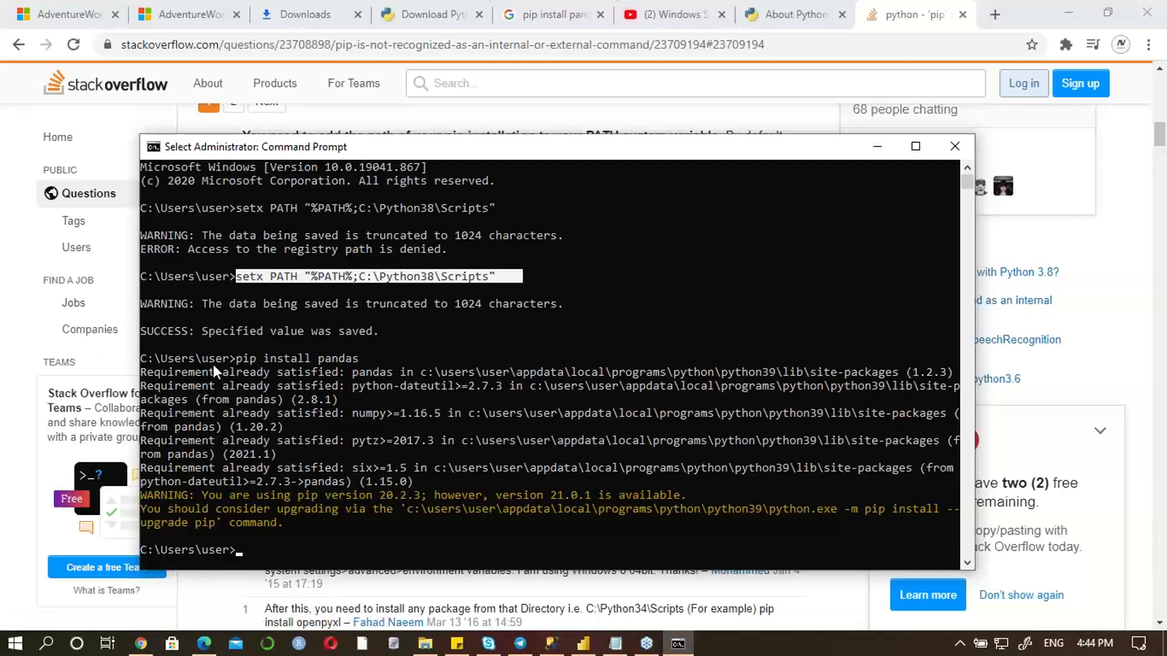
{"action": "left_click", "coordinate": [235, 358]}
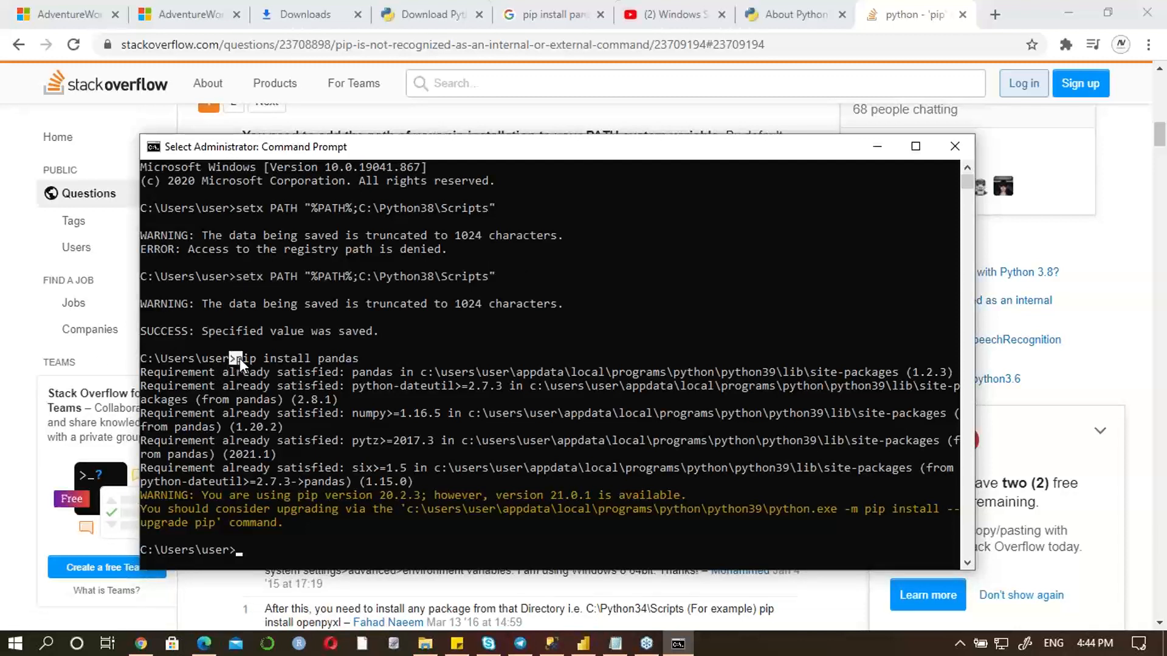
{"action": "left_click", "coordinate": [243, 358]}
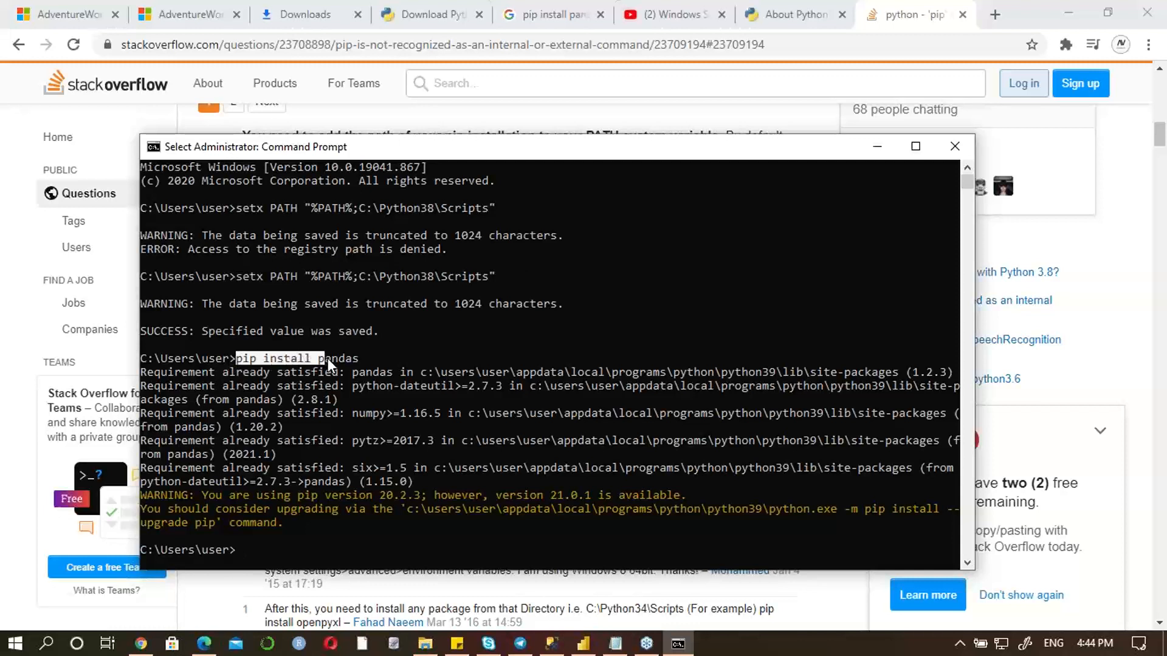
{"action": "left_click_drag", "start_coordinate": [327, 359], "coordinate": [370, 357]}
Step: Widen the Command Prompt window and copy python.exe -m pip install --upgrade pip from the pip upgrade warning
{"action": "left_click_drag", "start_coordinate": [771, 509], "coordinate": [920, 538]}
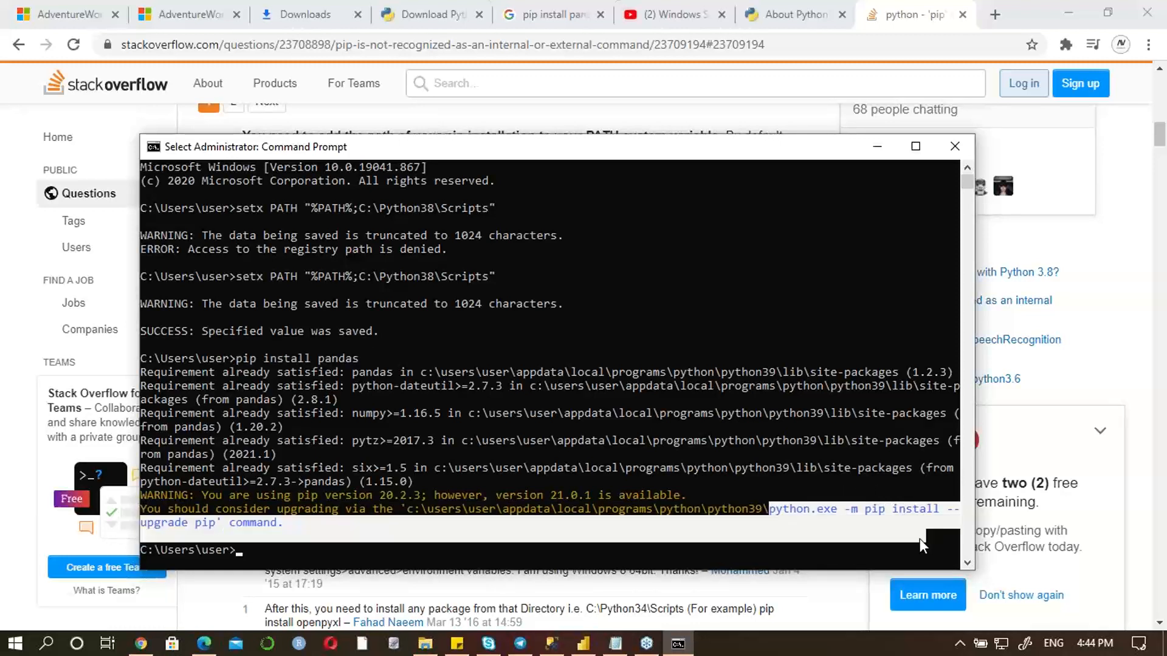
{"action": "left_click", "coordinate": [904, 50]}
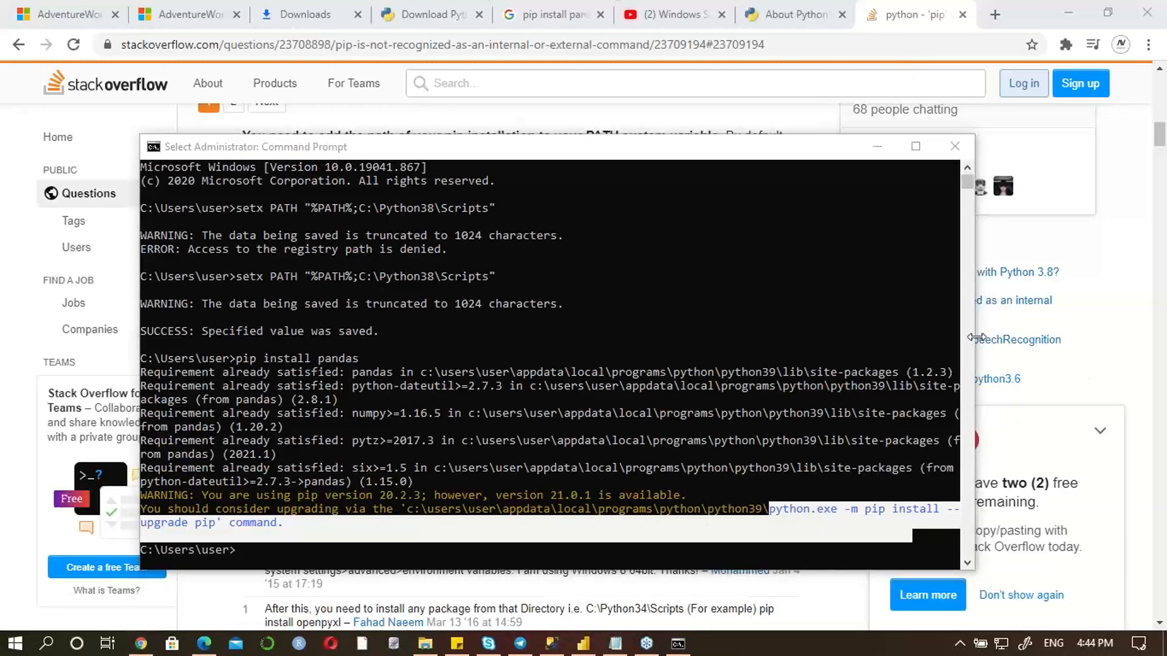
{"action": "left_click_drag", "start_coordinate": [974, 340], "coordinate": [1139, 344]}
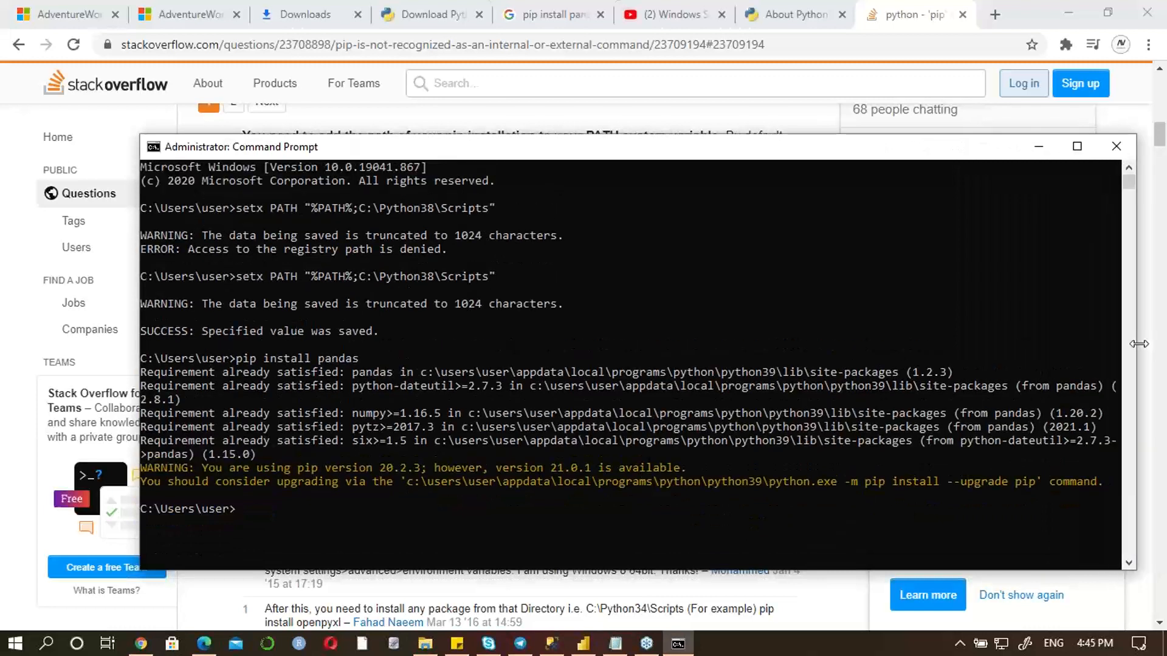
{"action": "left_click", "coordinate": [770, 481]}
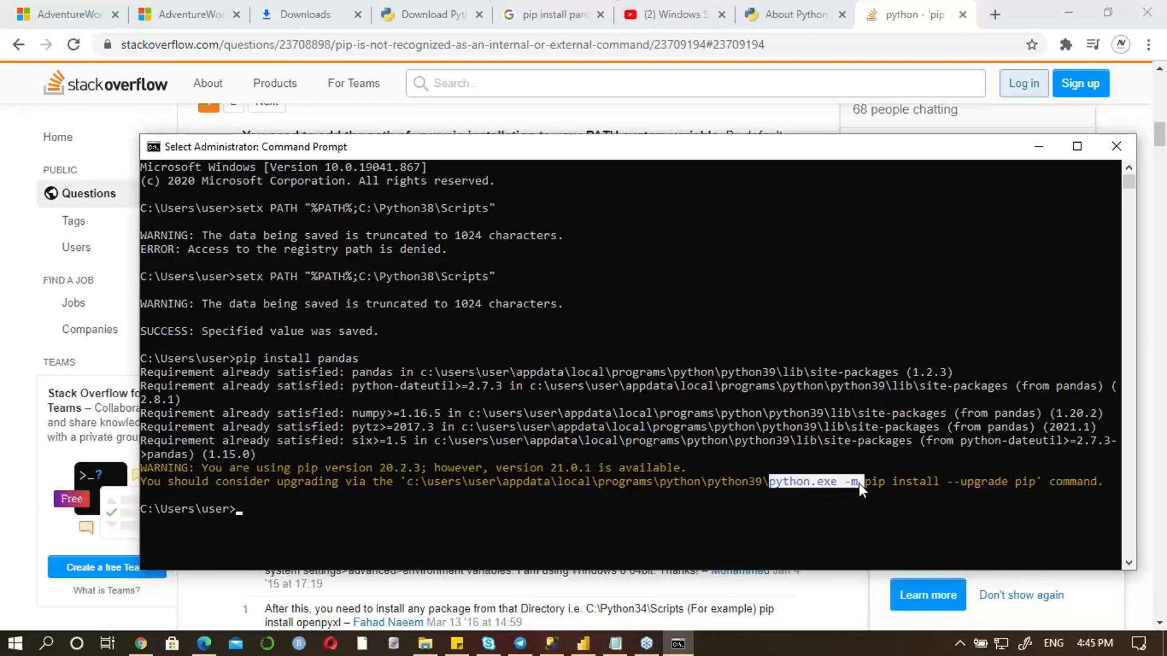
{"action": "left_click_drag", "start_coordinate": [912, 478], "coordinate": [983, 480]}
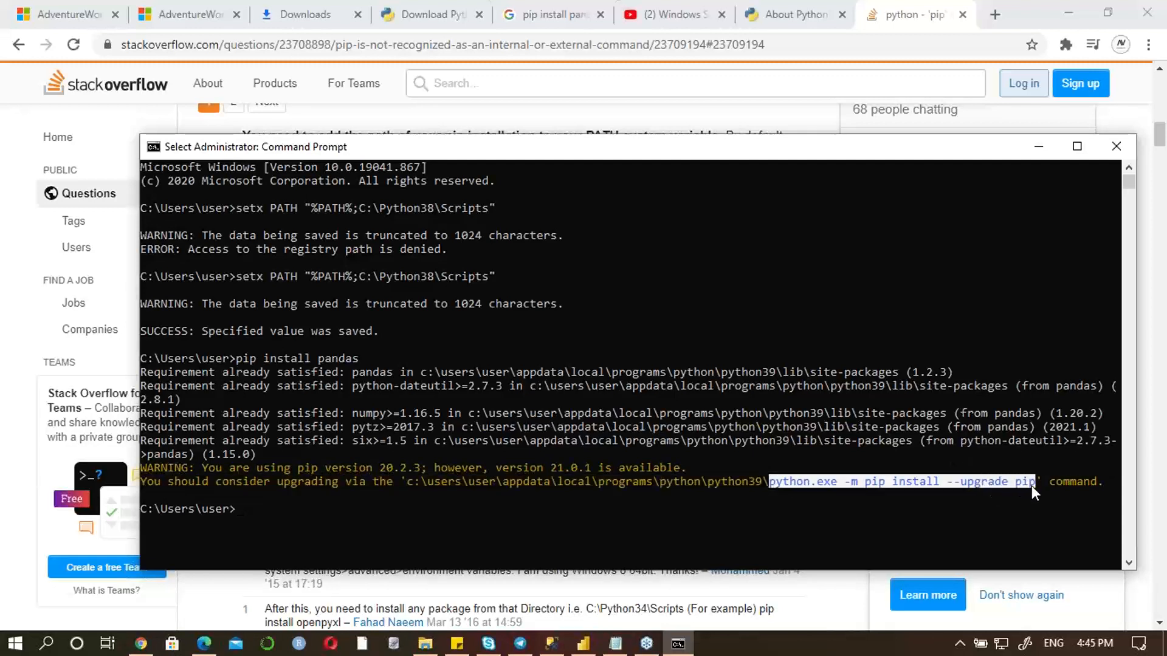
{"action": "right_click", "coordinate": [804, 443]}
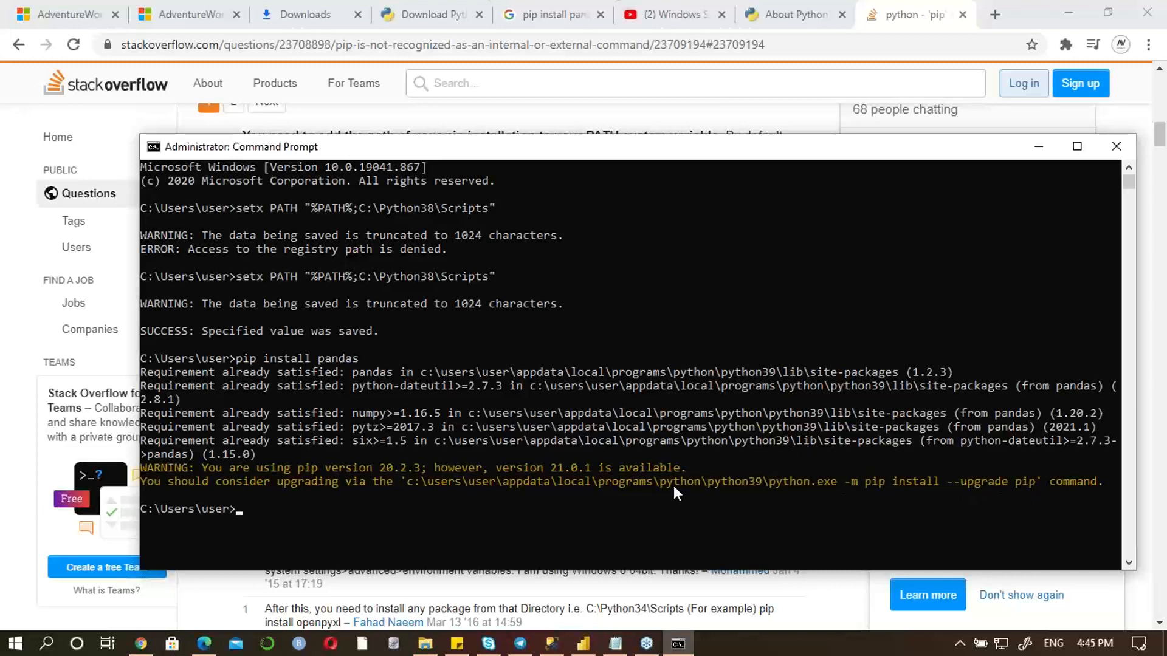
Step: Paste the copied command python.exe -m pip install --upgrade pip at the Command Prompt and run it
{"action": "right_click", "coordinate": [239, 496]}
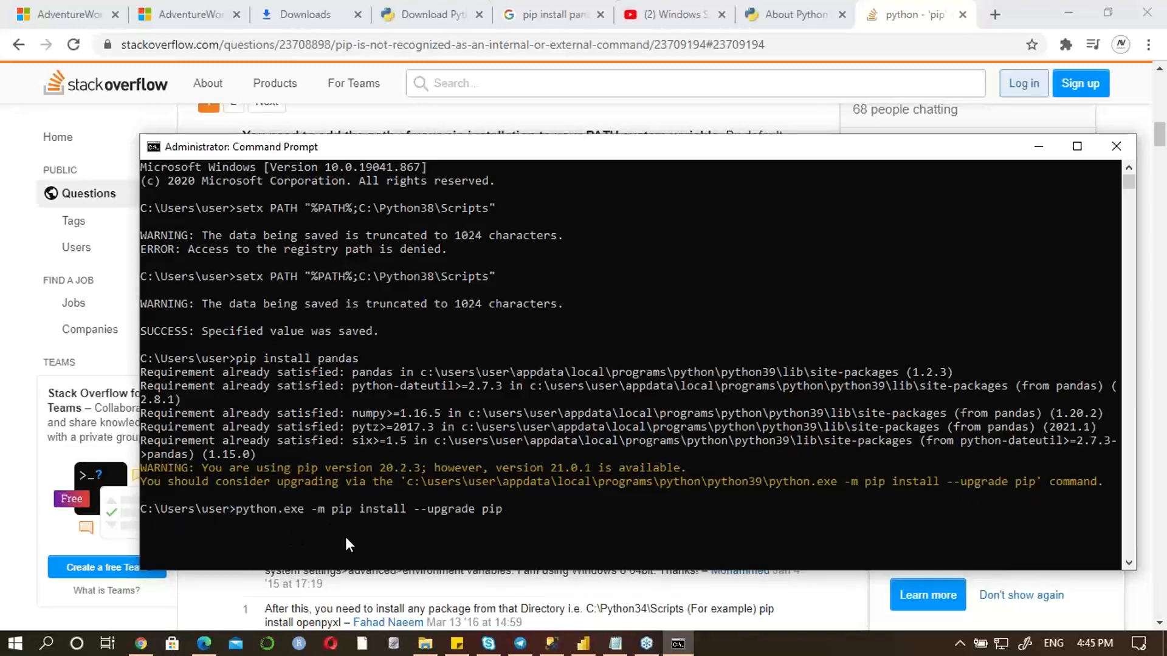
{"action": "key", "text": "Return"}
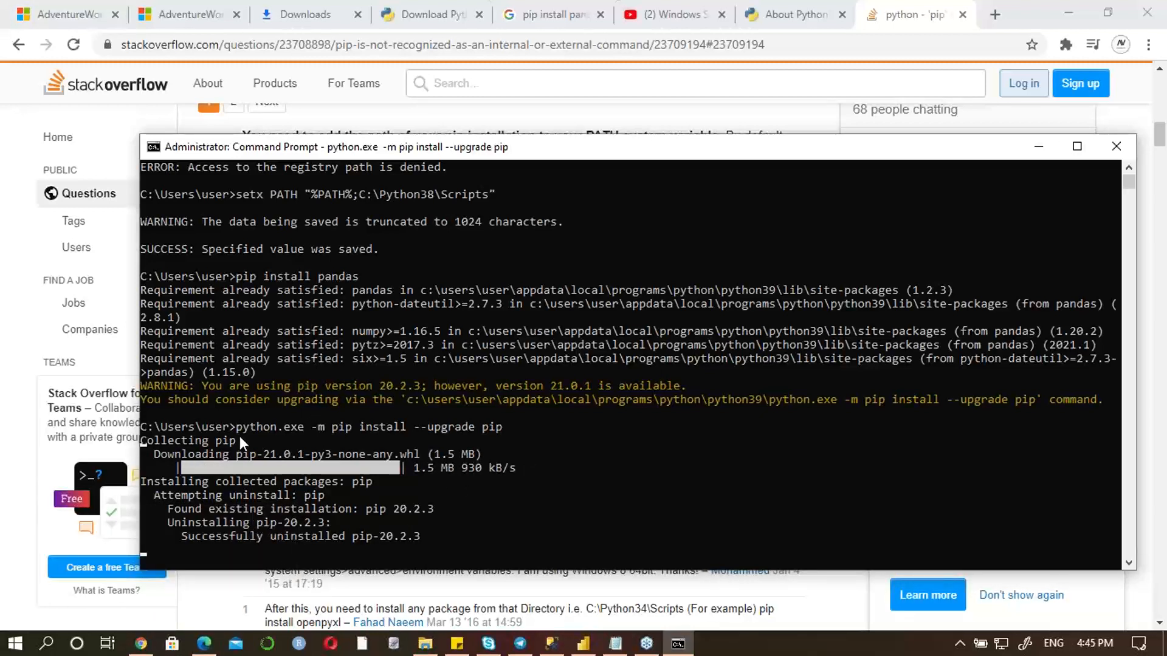
Step: Minimize the browser and examine the end of the pip upgrade output in Command Prompt
{"action": "left_click", "coordinate": [793, 13]}
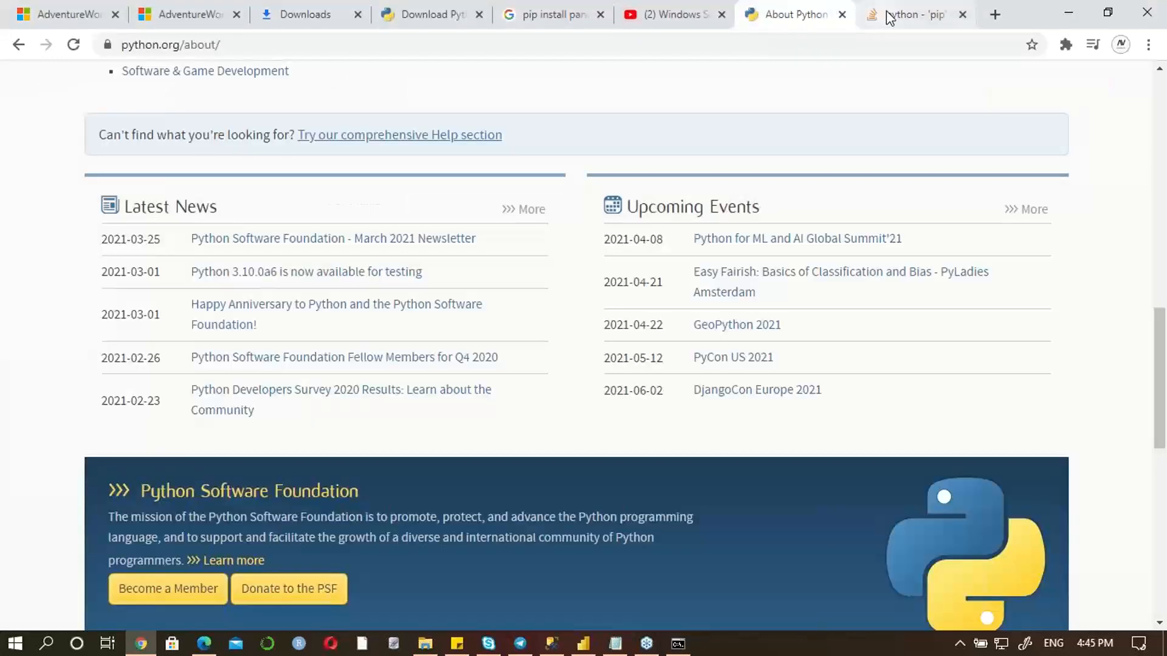
{"action": "left_click", "coordinate": [906, 14]}
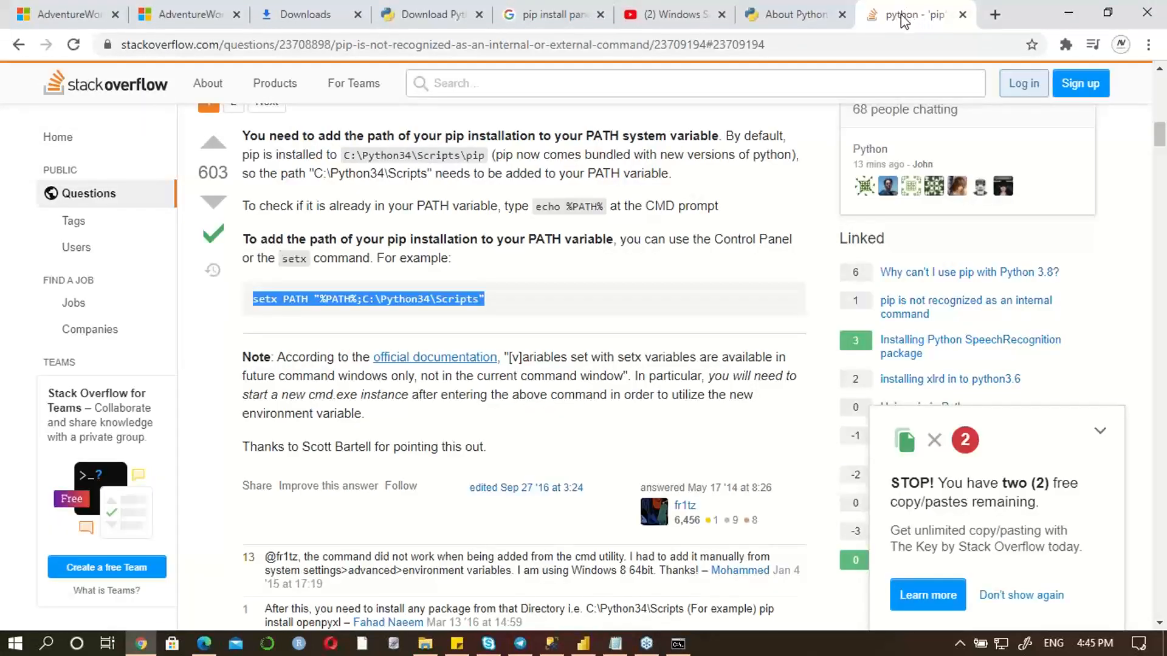
{"action": "left_click", "coordinate": [1072, 10]}
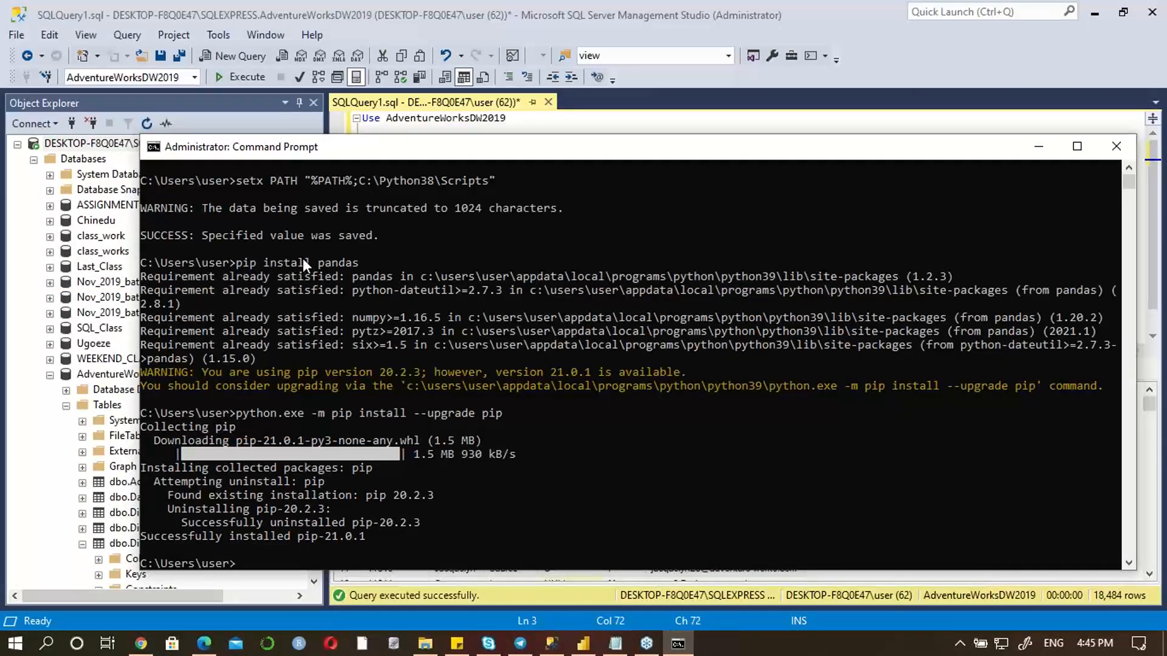
{"action": "scroll", "coordinate": [282, 284], "scroll_direction": "down", "scroll_amount": 4}
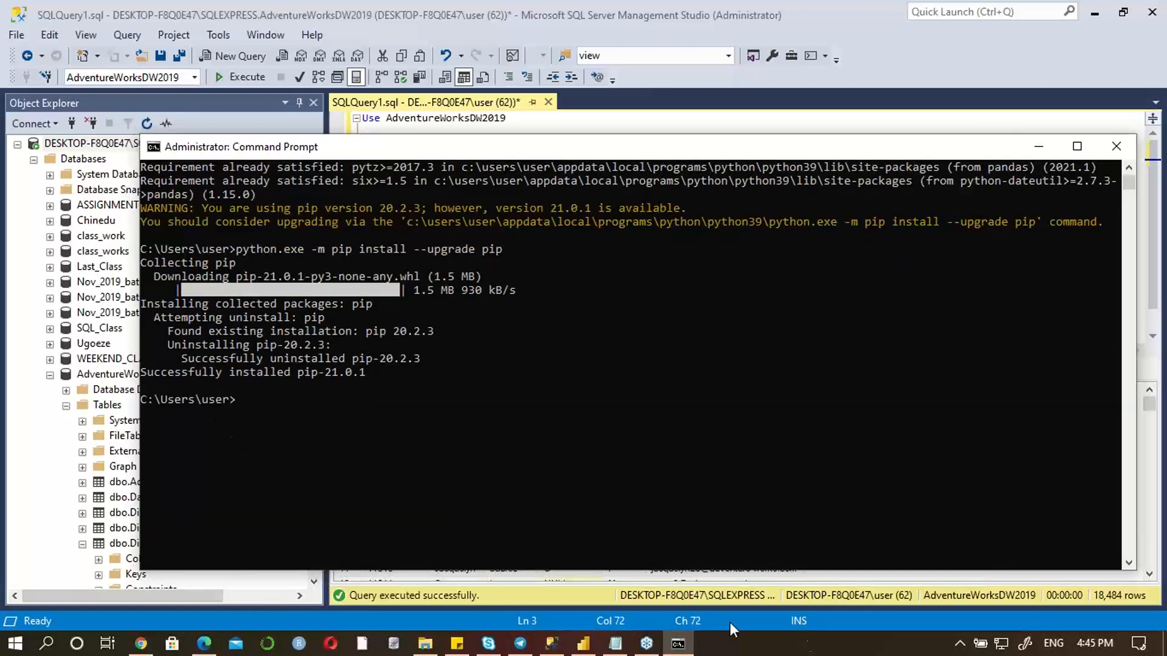
Step: Open IDLE (Python 3.9 64-bit) and run import pandas as pd in its shell
{"action": "left_click", "coordinate": [15, 643]}
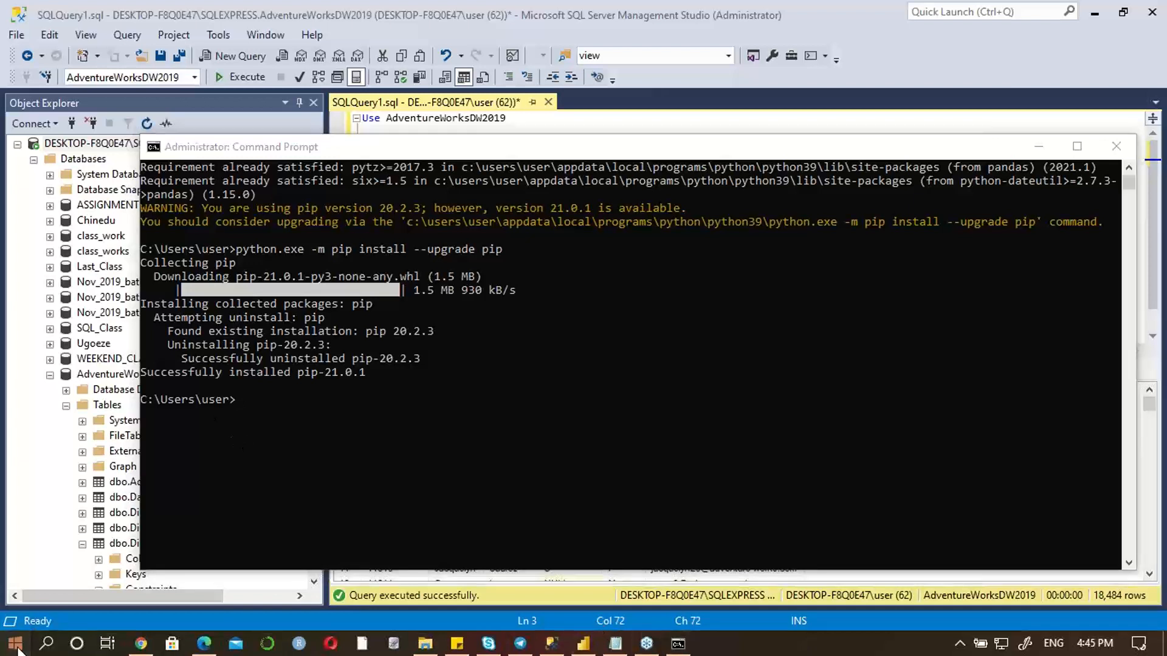
{"action": "left_click", "coordinate": [24, 188]}
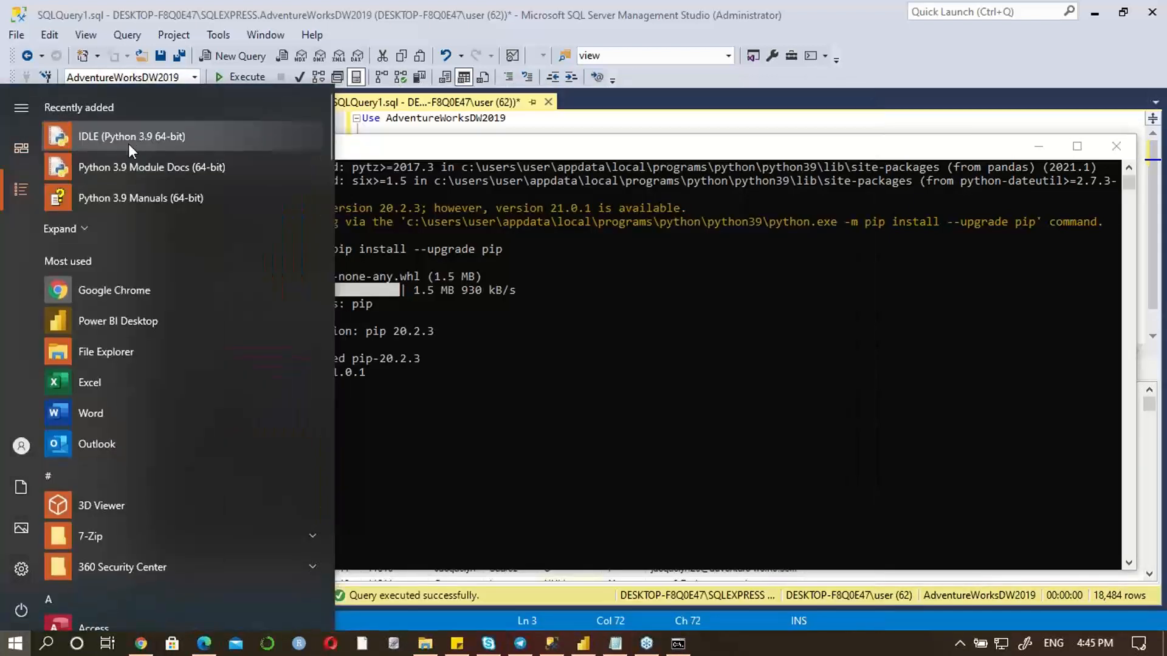
{"action": "left_click", "coordinate": [127, 137]}
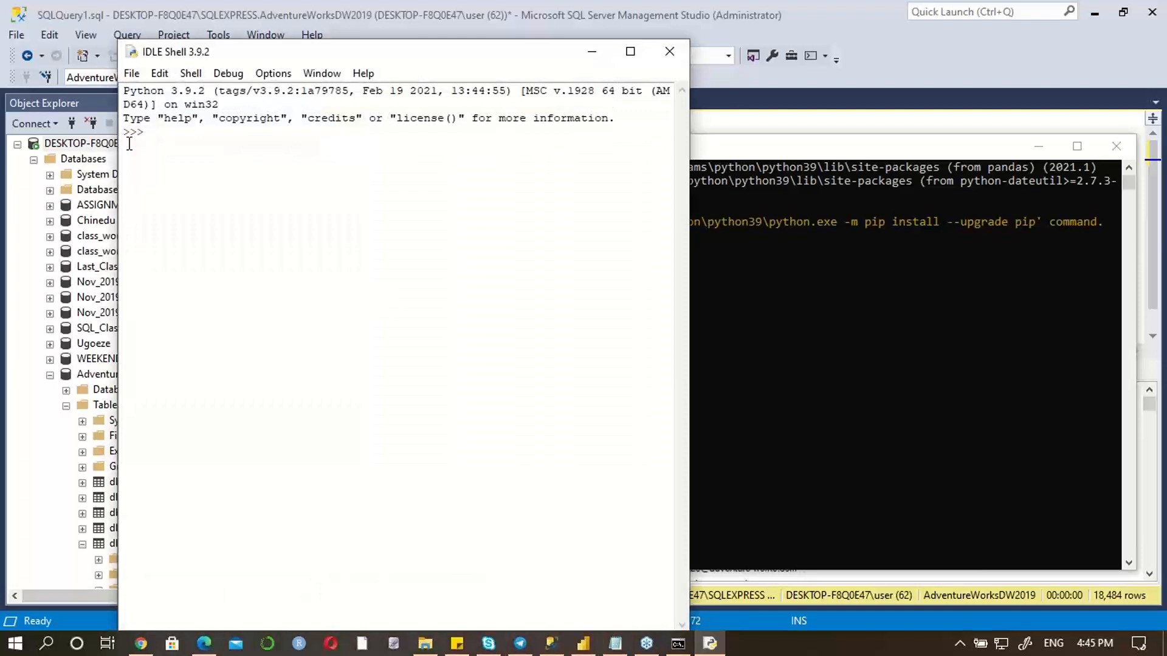
{"action": "type", "text": "impo"}
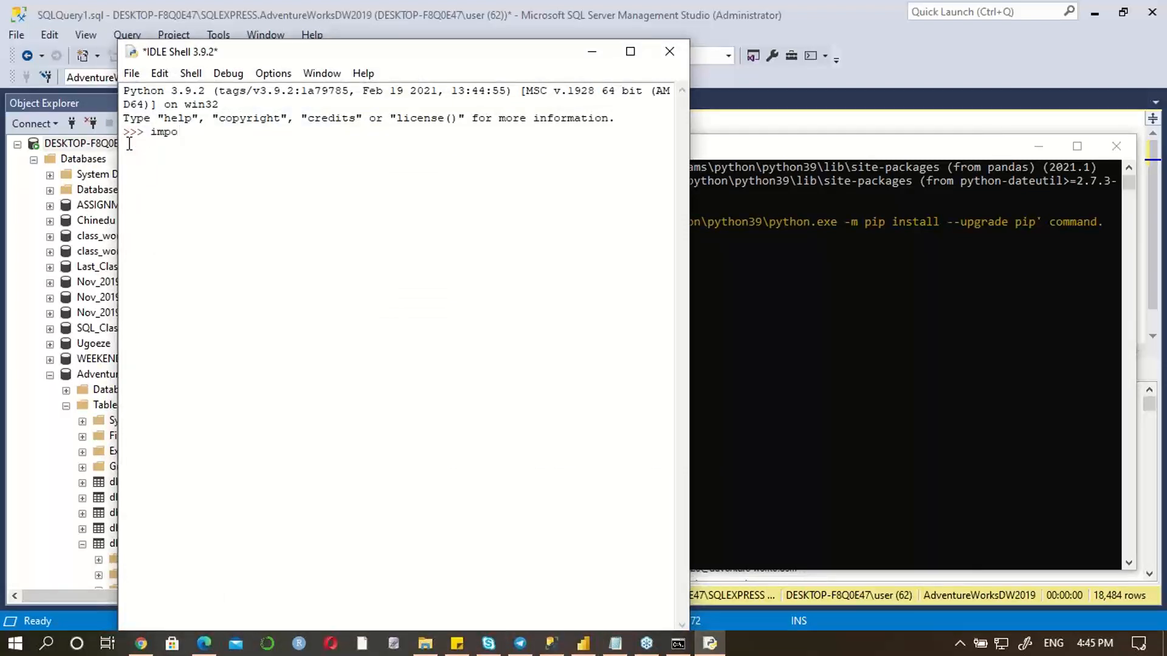
{"action": "type", "text": "rt pandas as pd"}
{"action": "key", "text": "Return"}
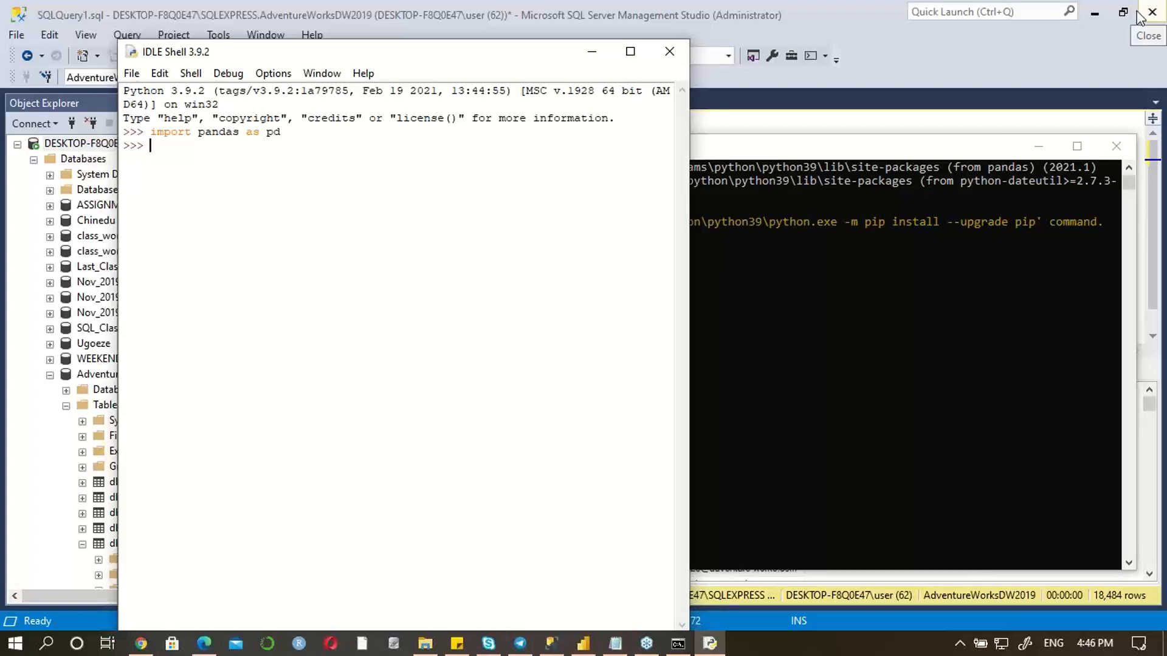
{"action": "left_click", "coordinate": [1157, 54]}
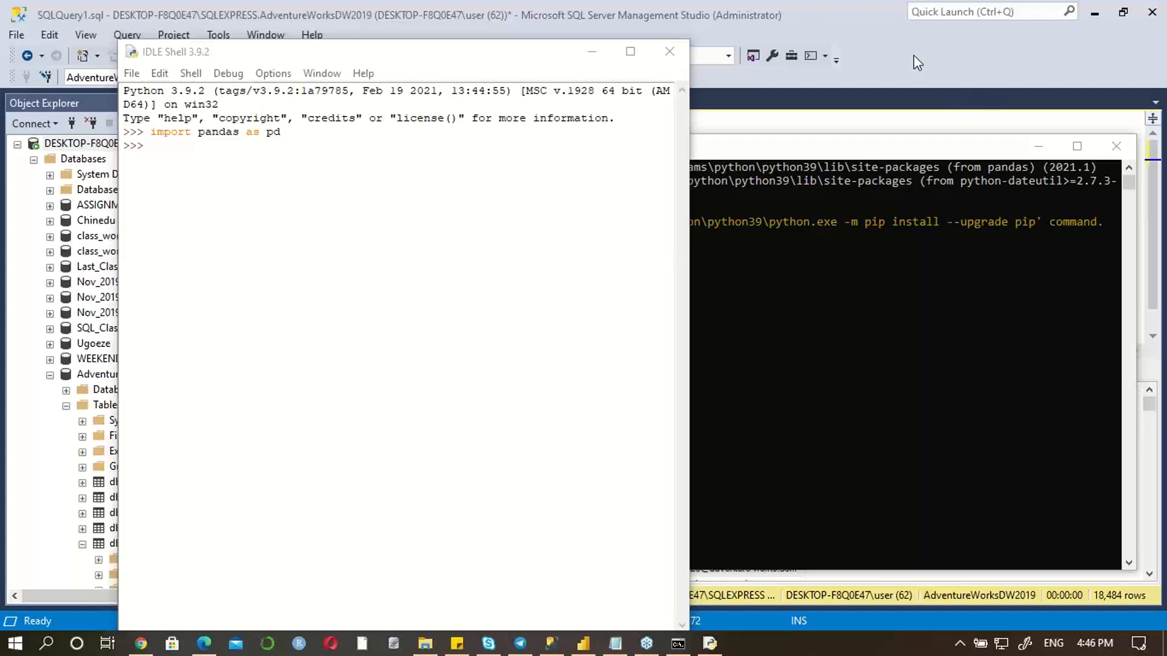
Step: Copy the data = list line from the Python Script file in Notepad and run it in the IDLE Shell
{"action": "left_click", "coordinate": [615, 642]}
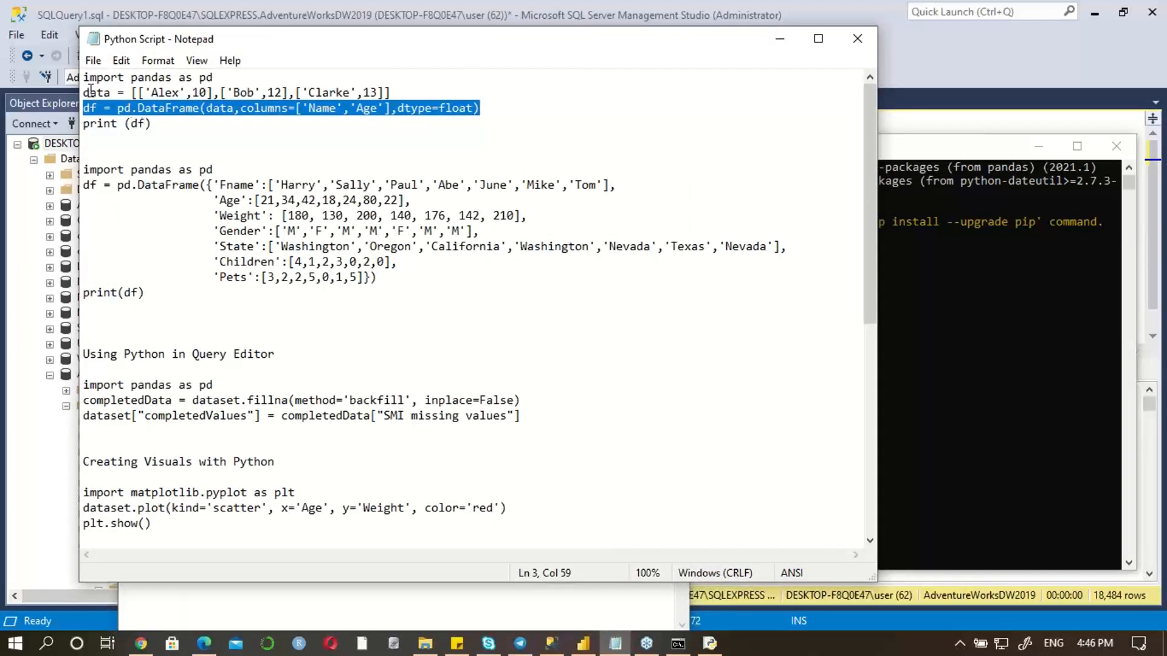
{"action": "left_click", "coordinate": [90, 92]}
{"action": "left_click_drag", "start_coordinate": [83, 92], "coordinate": [398, 93]}
{"action": "key", "text": "ctrl+c"}
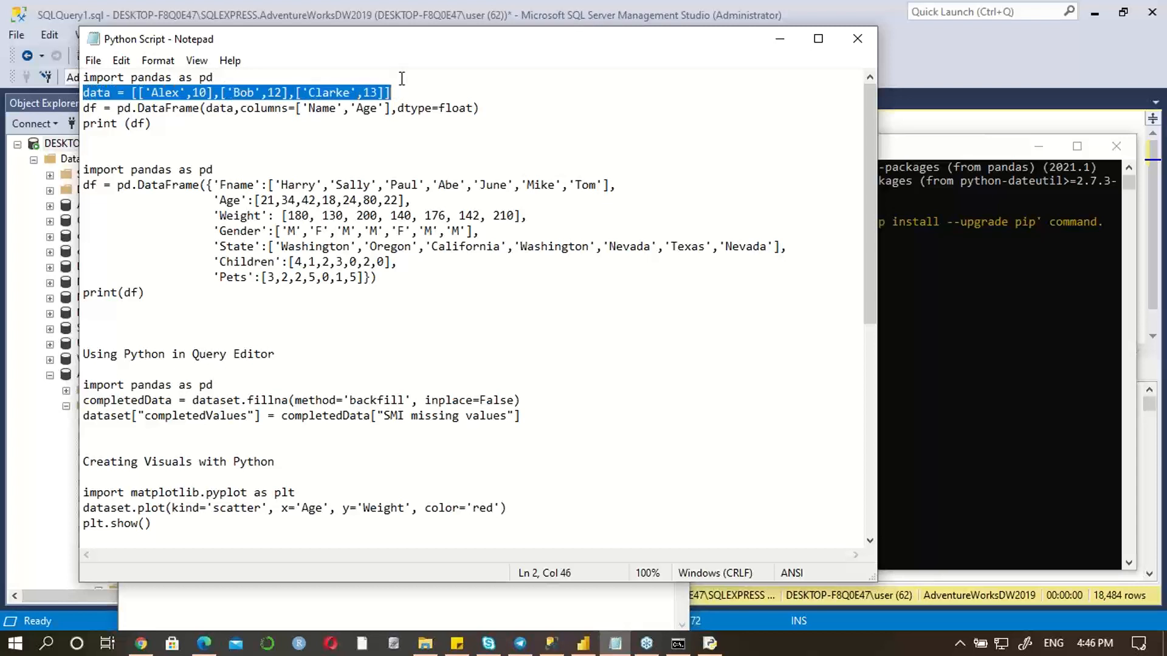
{"action": "key", "text": "alt+Tab"}
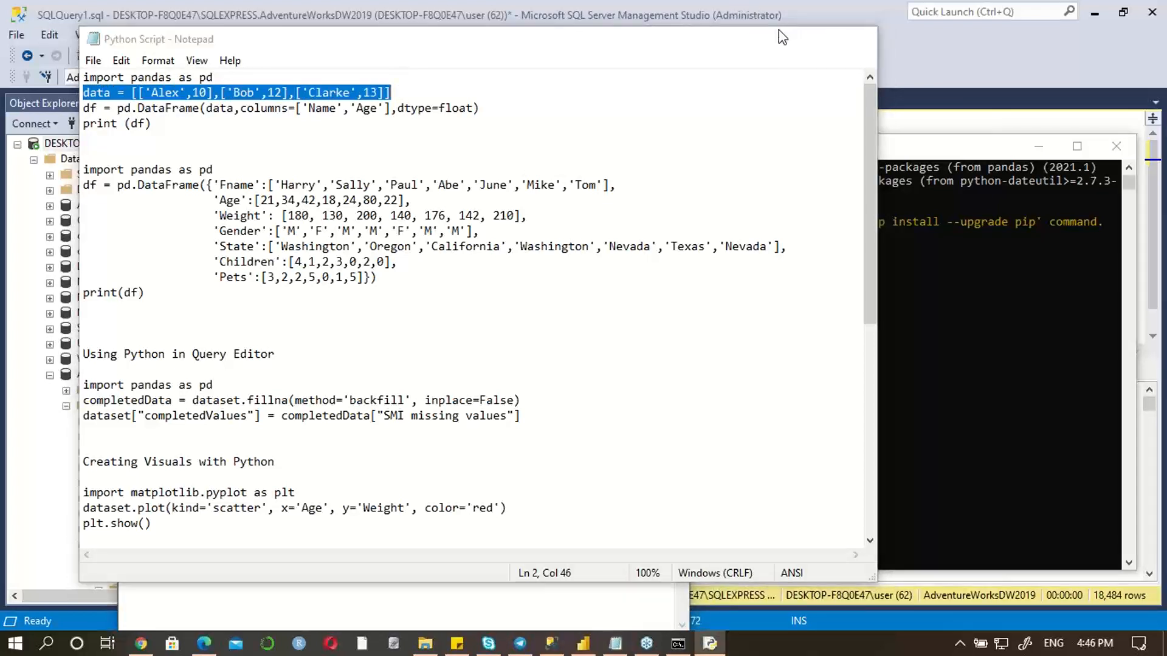
{"action": "key", "text": "ctrl+v"}
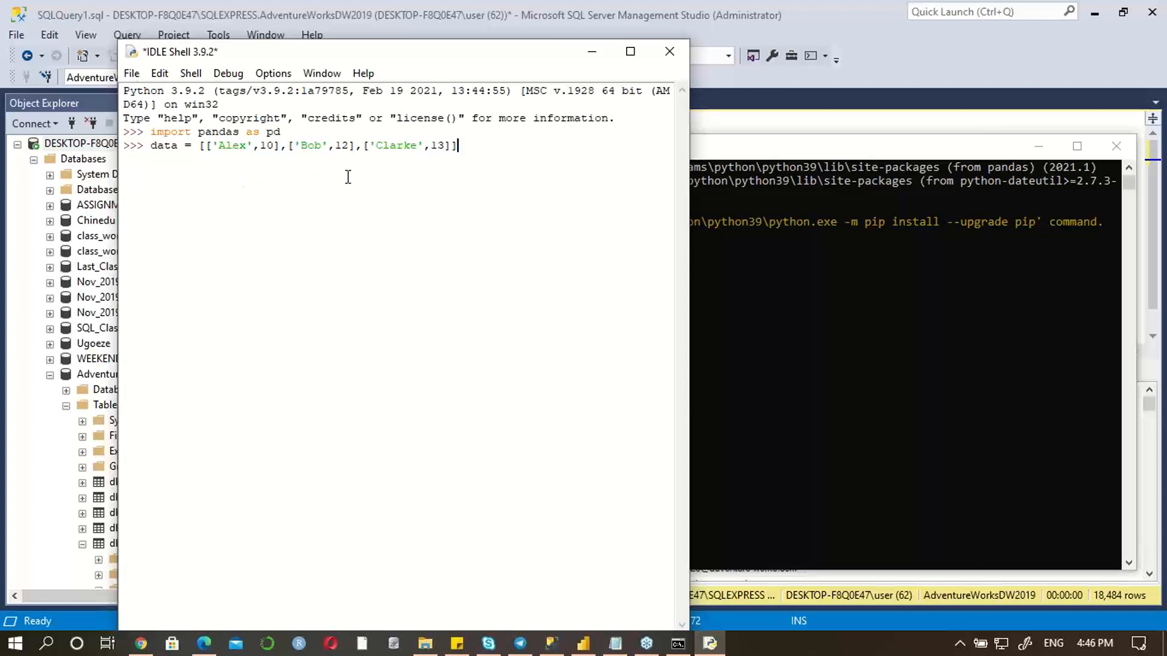
{"action": "key", "text": "Return"}
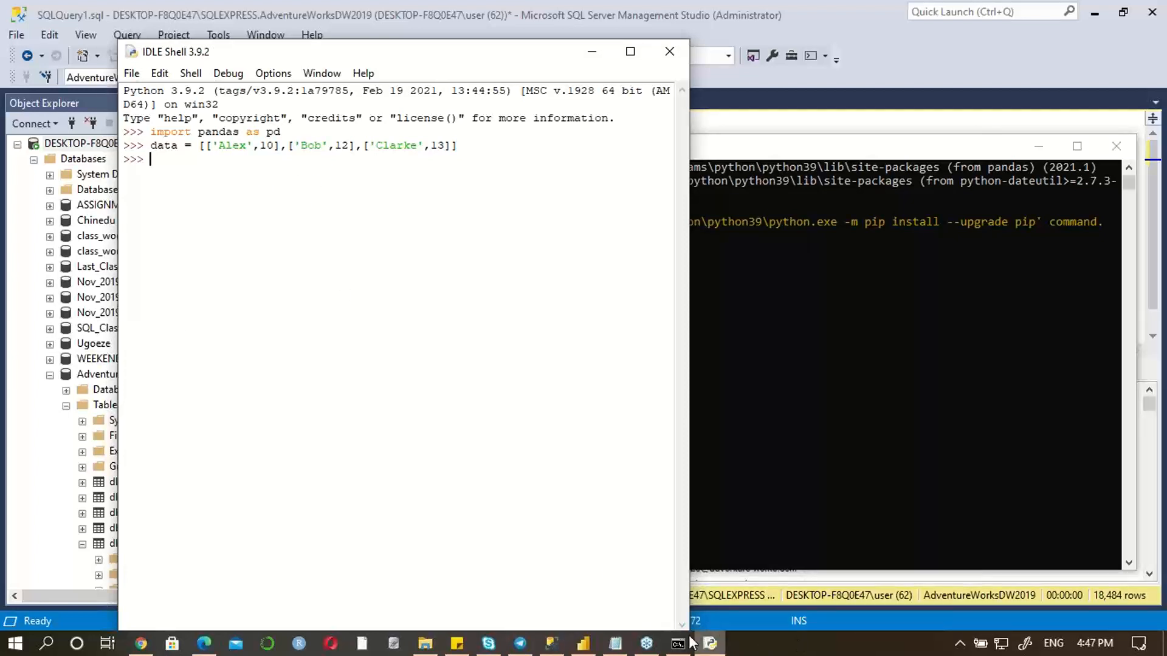
Step: Copy the line df = pd.DataFrame(data,columns=['Name','Age'],dtype=float) from the Notepad script and return to the IDLE Shell
{"action": "left_click", "coordinate": [615, 643]}
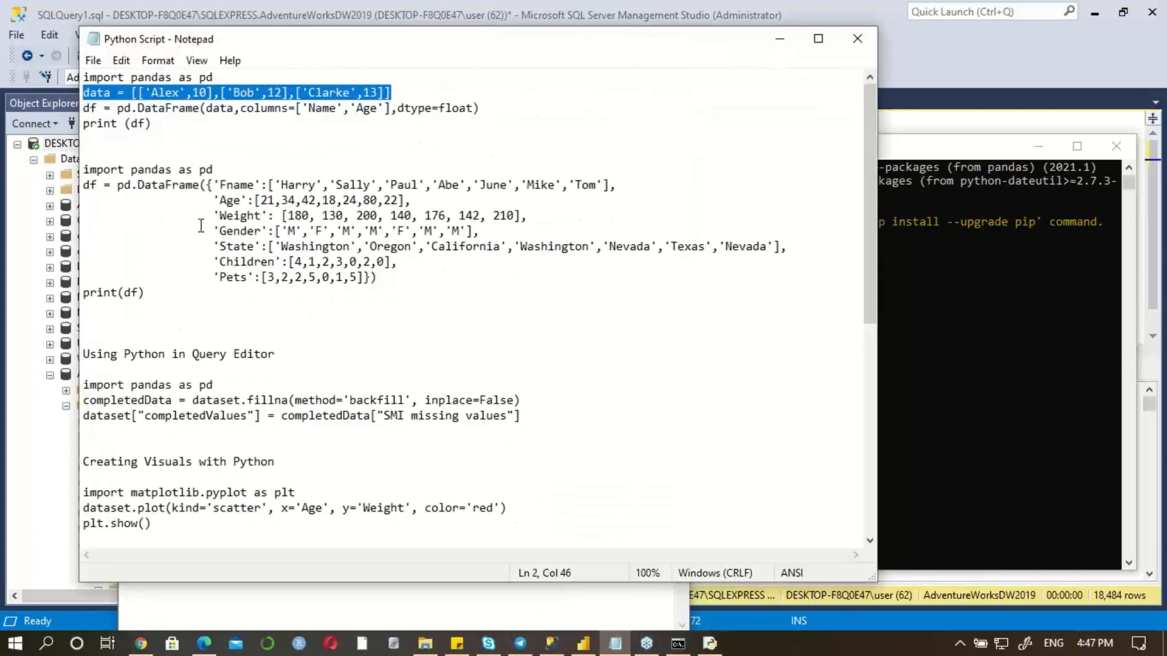
{"action": "left_click_drag", "start_coordinate": [83, 109], "coordinate": [524, 109]}
{"action": "key", "text": "ctrl+c"}
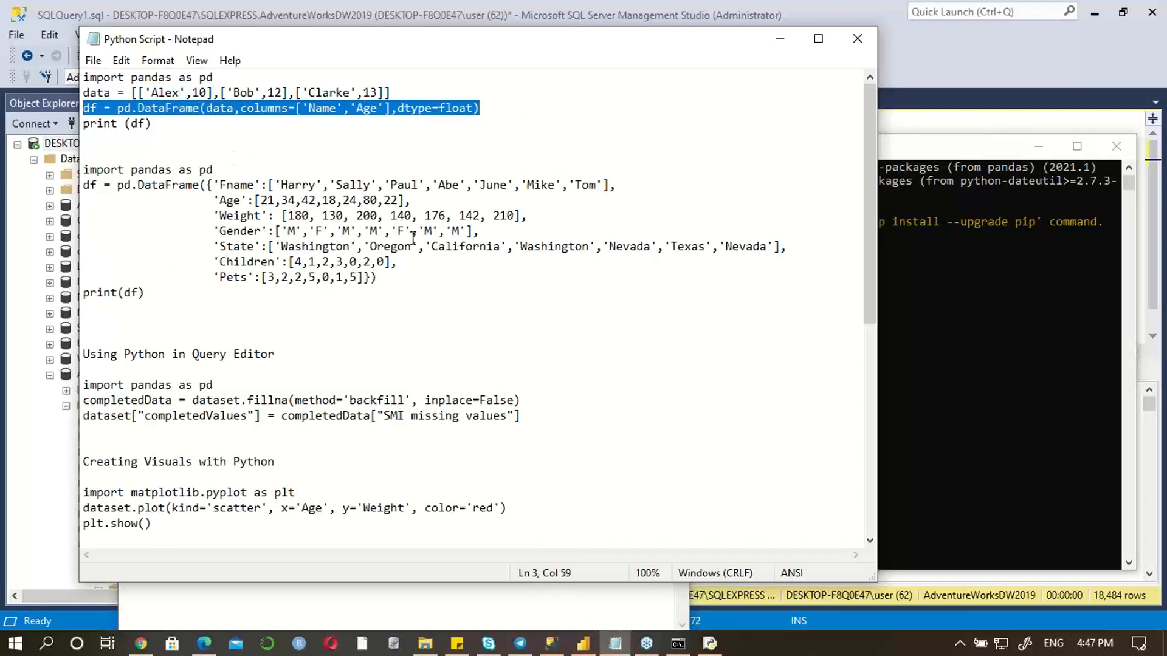
{"action": "left_click", "coordinate": [782, 39]}
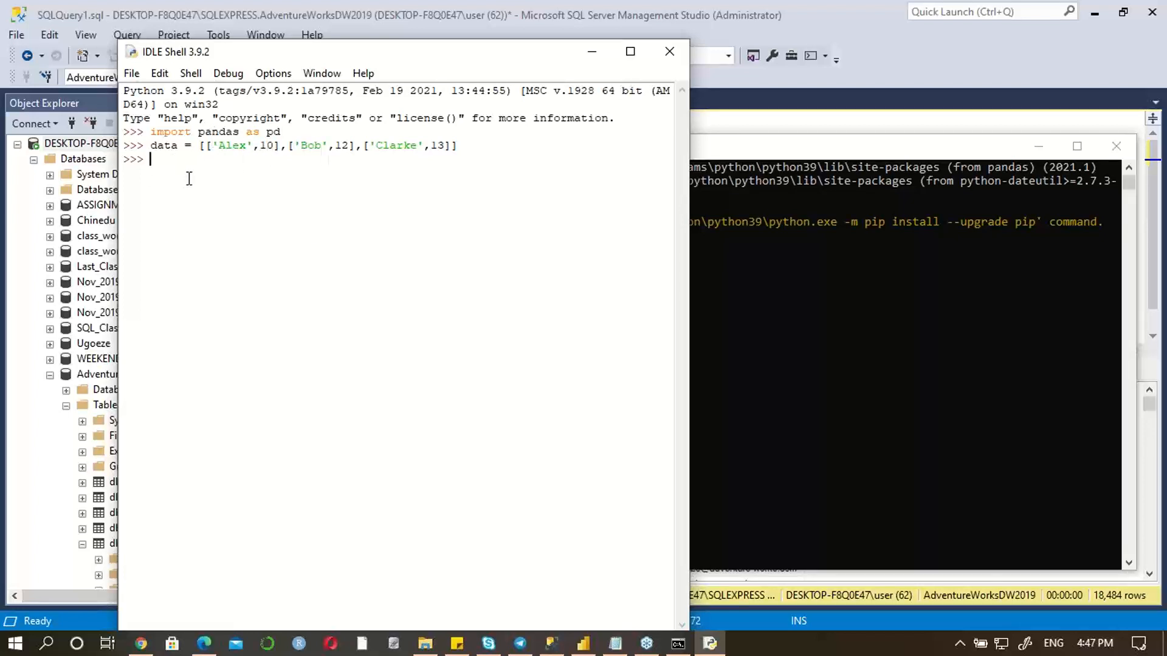
Step: Try to run the copied DataFrame line in the IDLE Shell
{"action": "key", "text": "ctrl+v"}
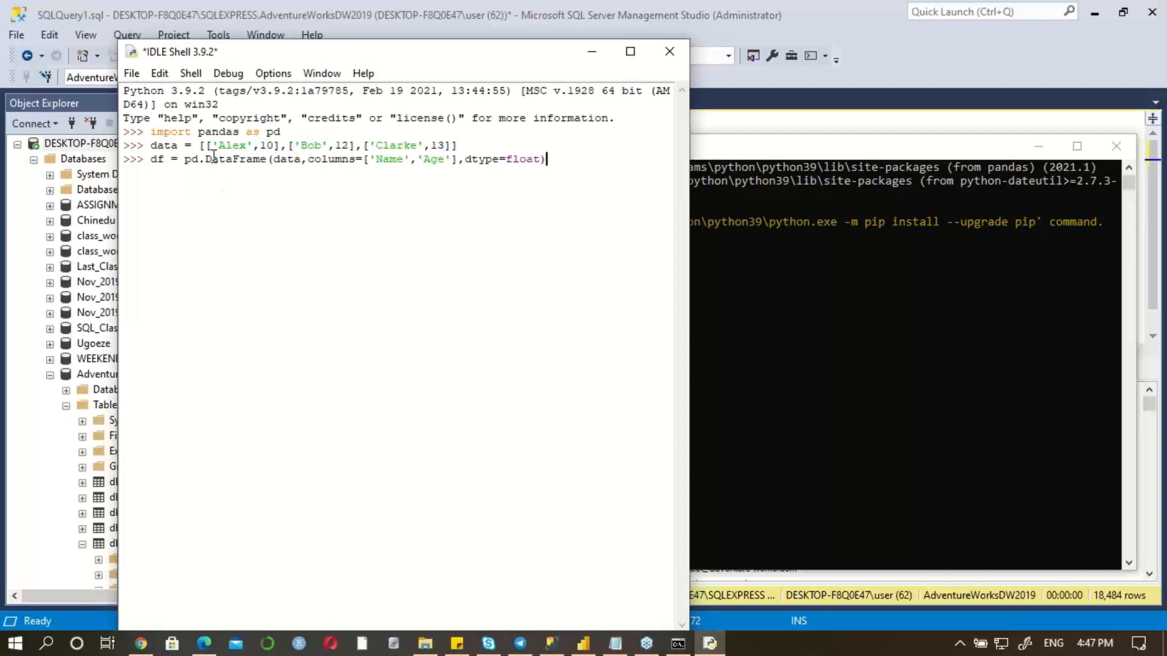
{"action": "double_click", "coordinate": [210, 159]}
{"action": "key", "text": "Return"}
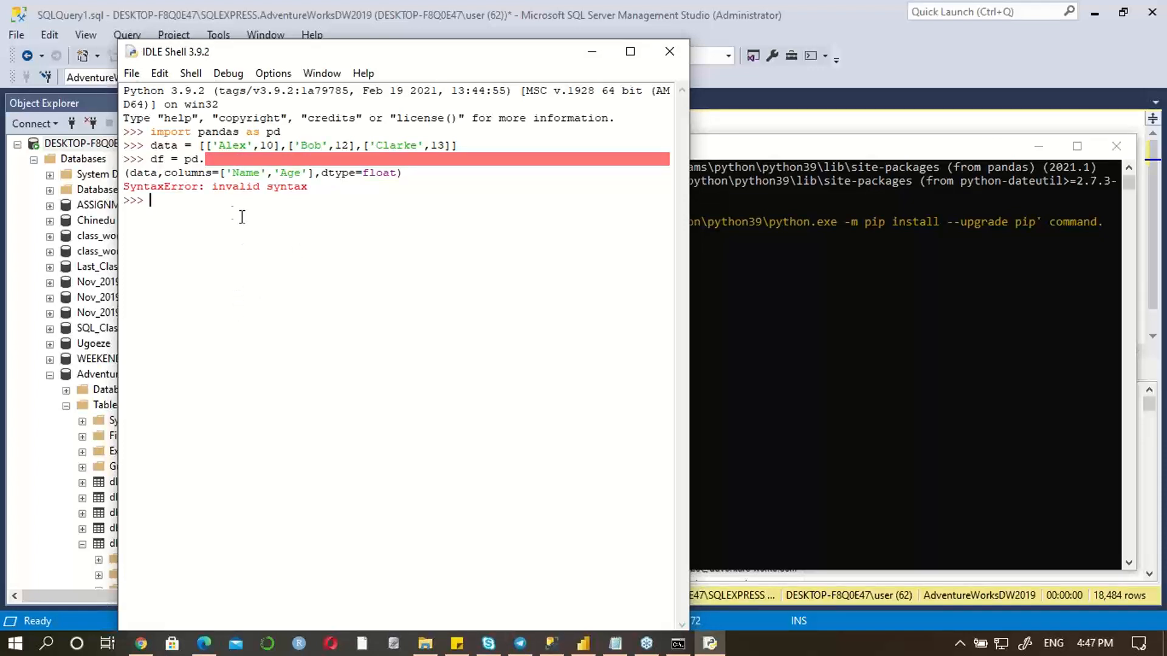
Step: Paste df = pd.DataFrame(data,columns=['Name','Age'],dtype=float) at the empty shell prompt and run it
{"action": "left_click", "coordinate": [124, 173]}
{"action": "left_click", "coordinate": [182, 209]}
{"action": "key", "text": "ctrl+v"}
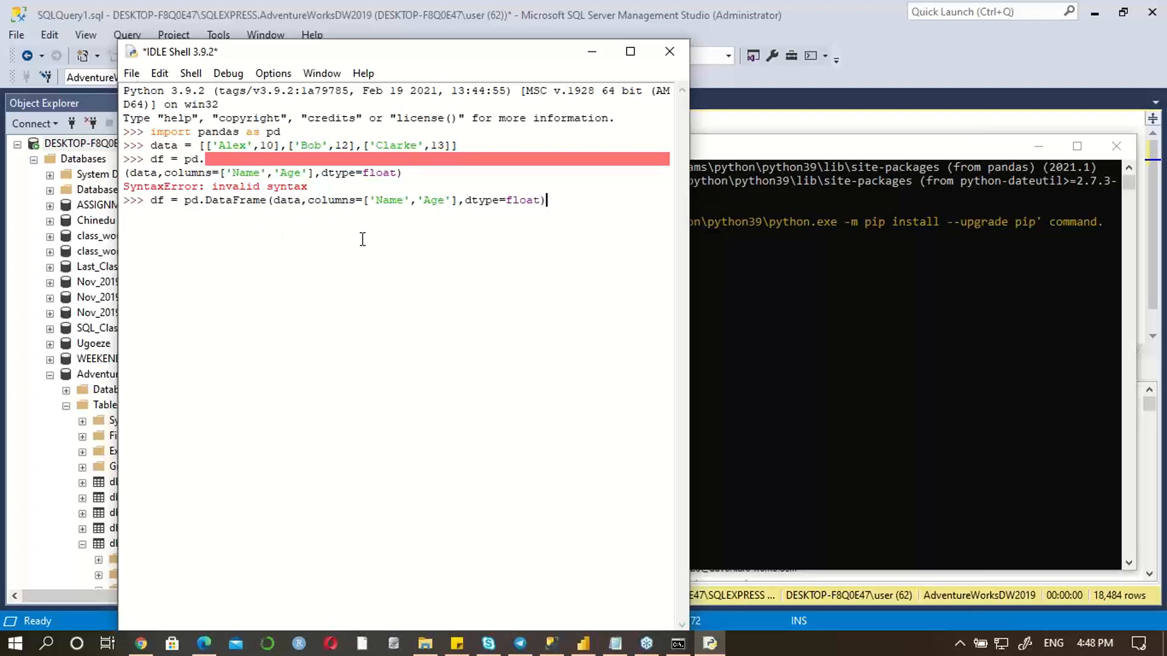
{"action": "key", "text": "Return"}
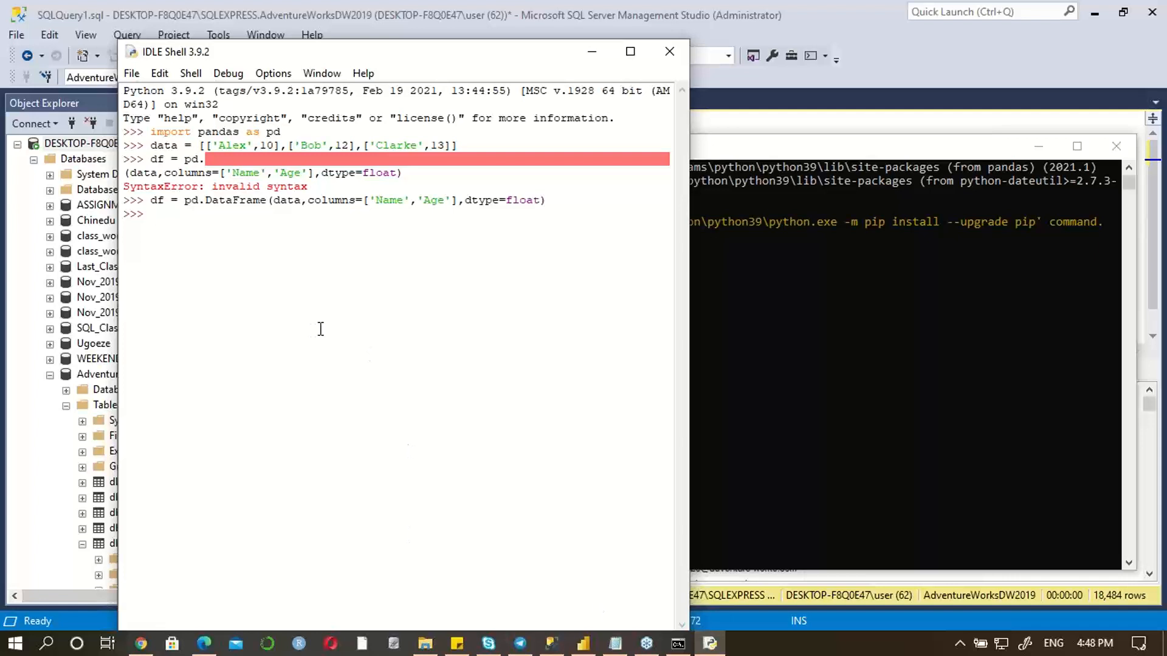
Step: Enter print(df), highlight the pd.DataFrame expression assigned to df for review, and run the print statement
{"action": "type", "text": "print"}
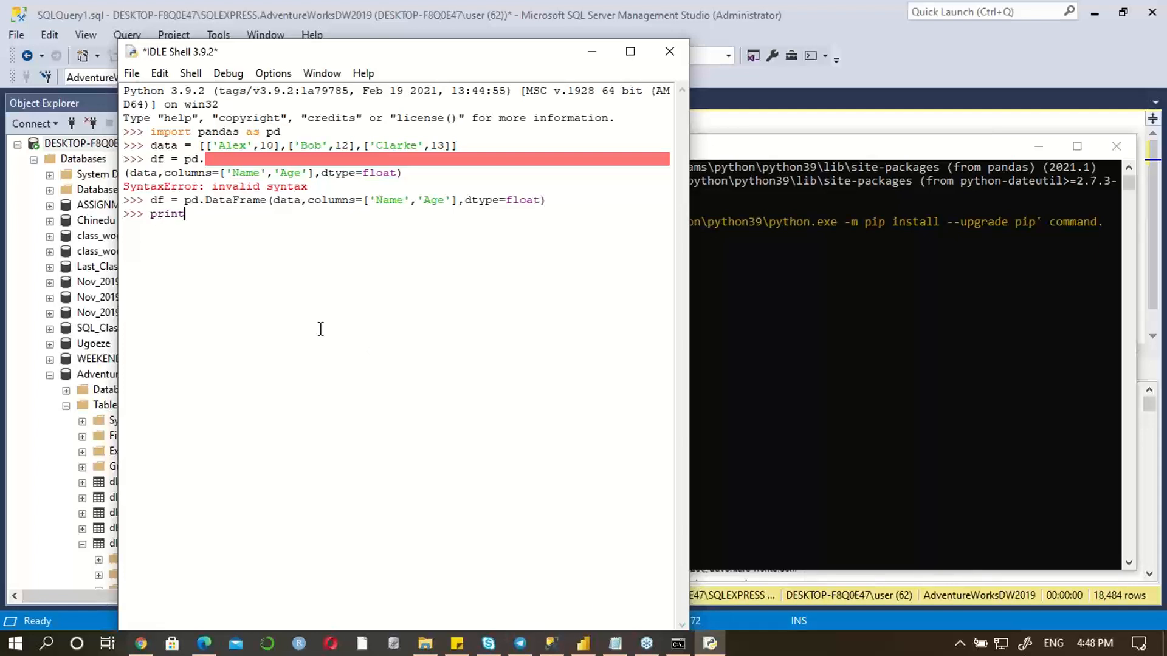
{"action": "type", "text": "("}
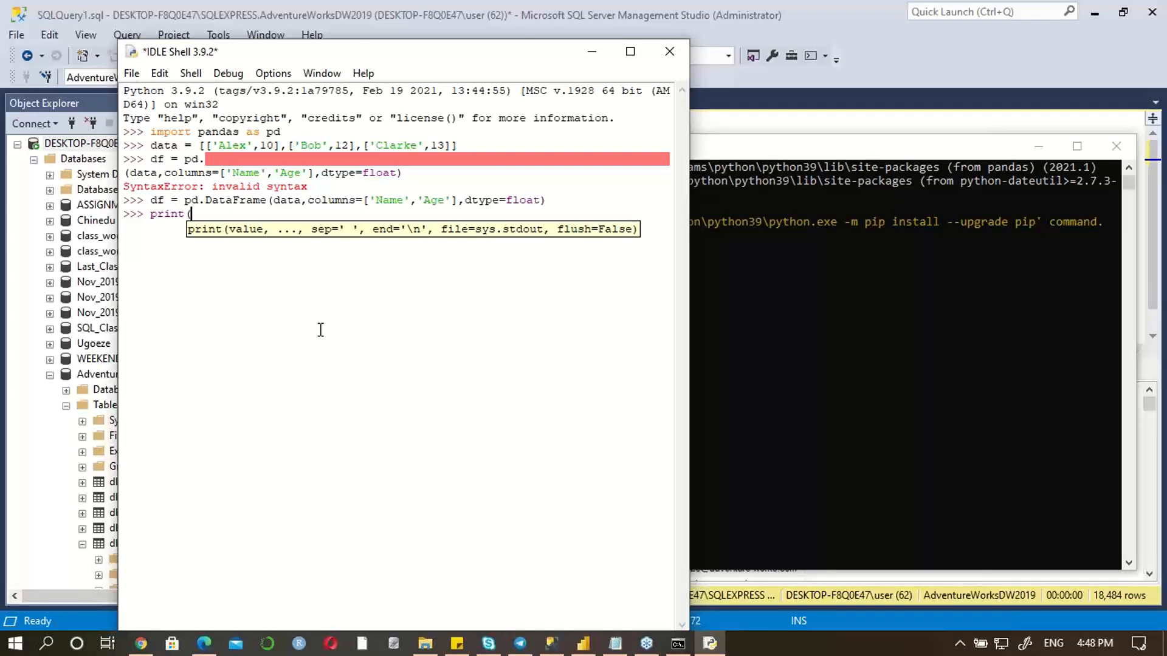
{"action": "type", "text": "df)"}
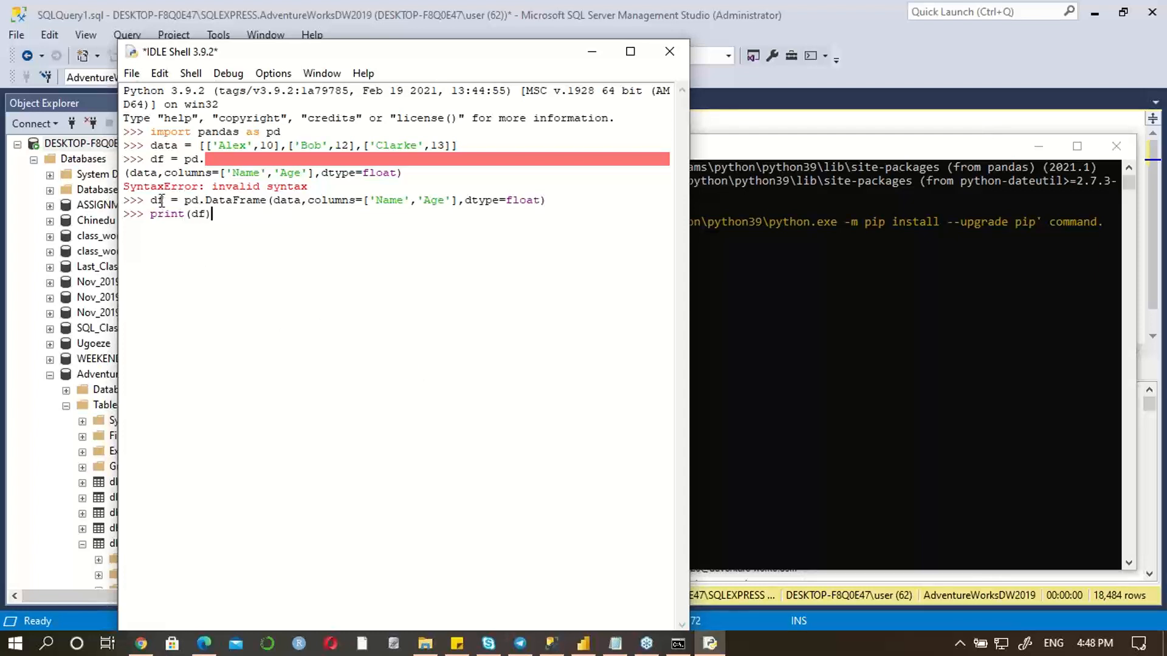
{"action": "left_click_drag", "start_coordinate": [185, 201], "coordinate": [589, 206]}
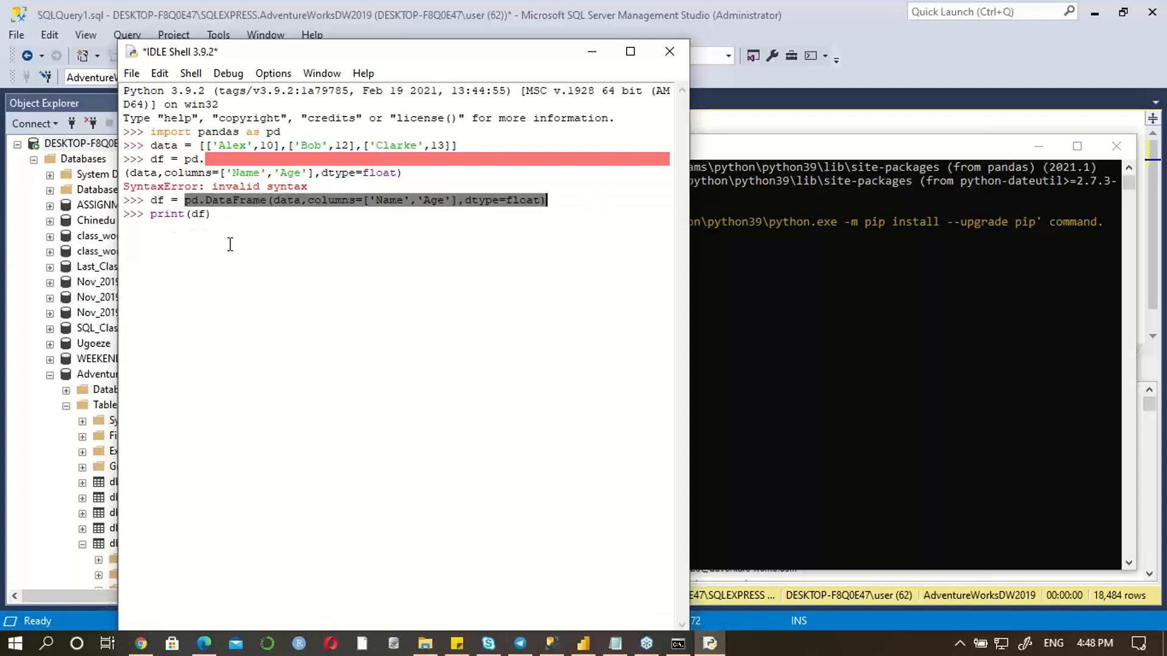
{"action": "left_click", "coordinate": [250, 225]}
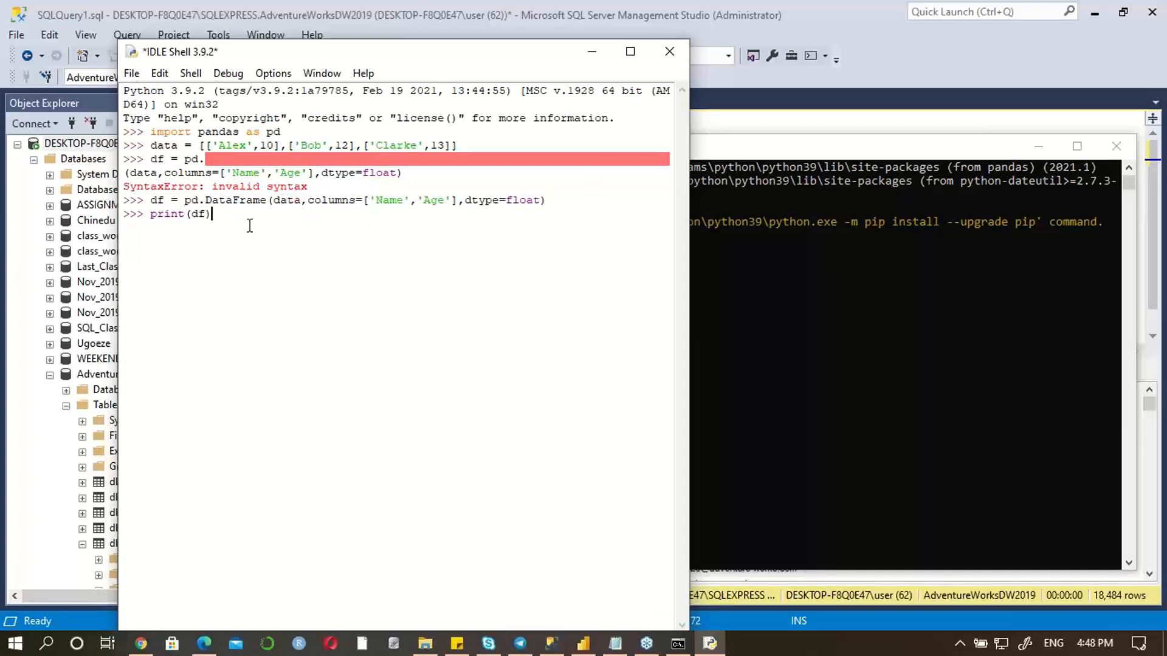
{"action": "key", "text": "Return"}
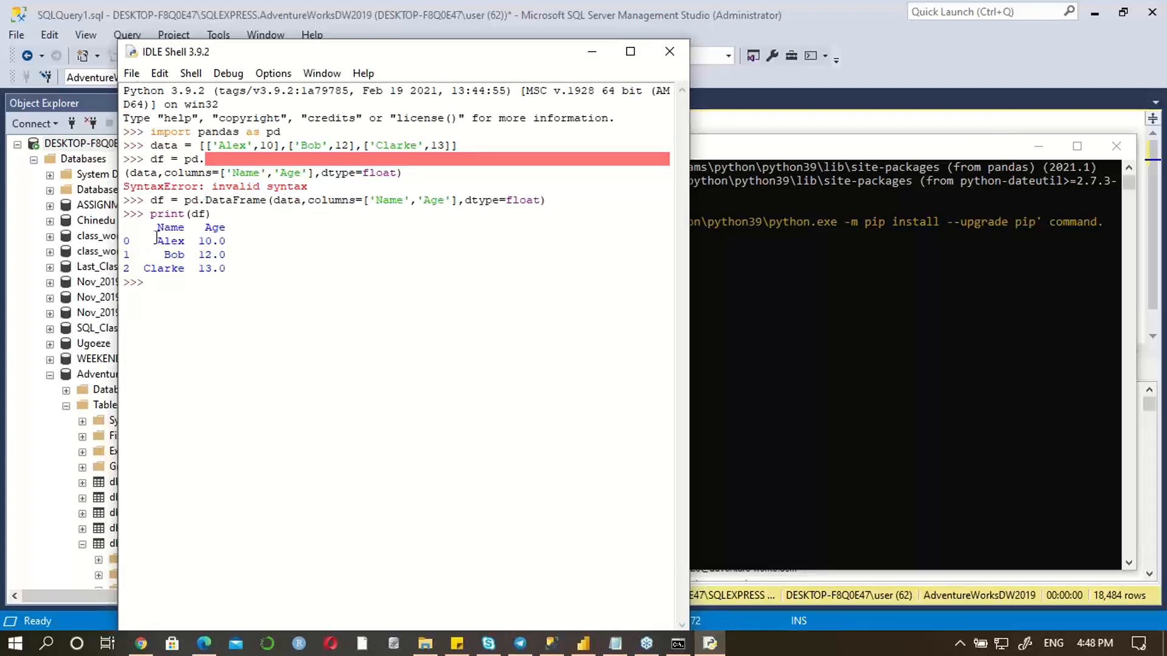
Step: Highlight the data list values and the first df assignment in the shell to review how they relate to the printed table
{"action": "left_click", "coordinate": [231, 222]}
{"action": "left_click_drag", "start_coordinate": [219, 145], "coordinate": [246, 148]}
{"action": "left_click", "coordinate": [997, 159]}
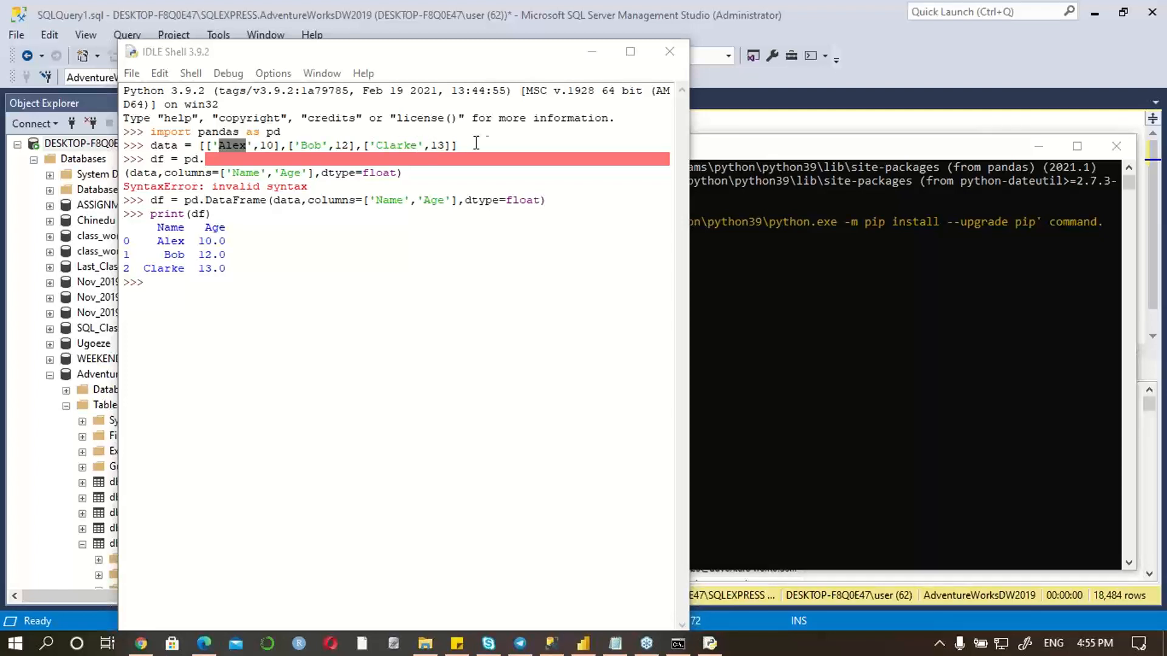
{"action": "left_click_drag", "start_coordinate": [462, 146], "coordinate": [199, 146]}
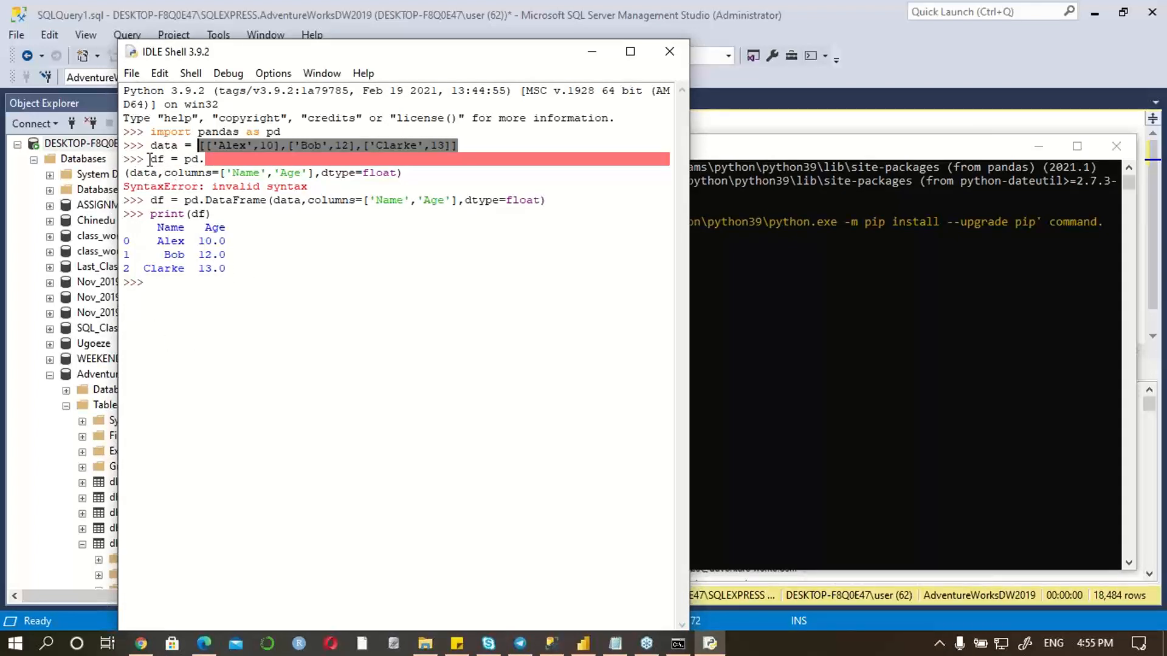
{"action": "left_click_drag", "start_coordinate": [150, 159], "coordinate": [401, 173]}
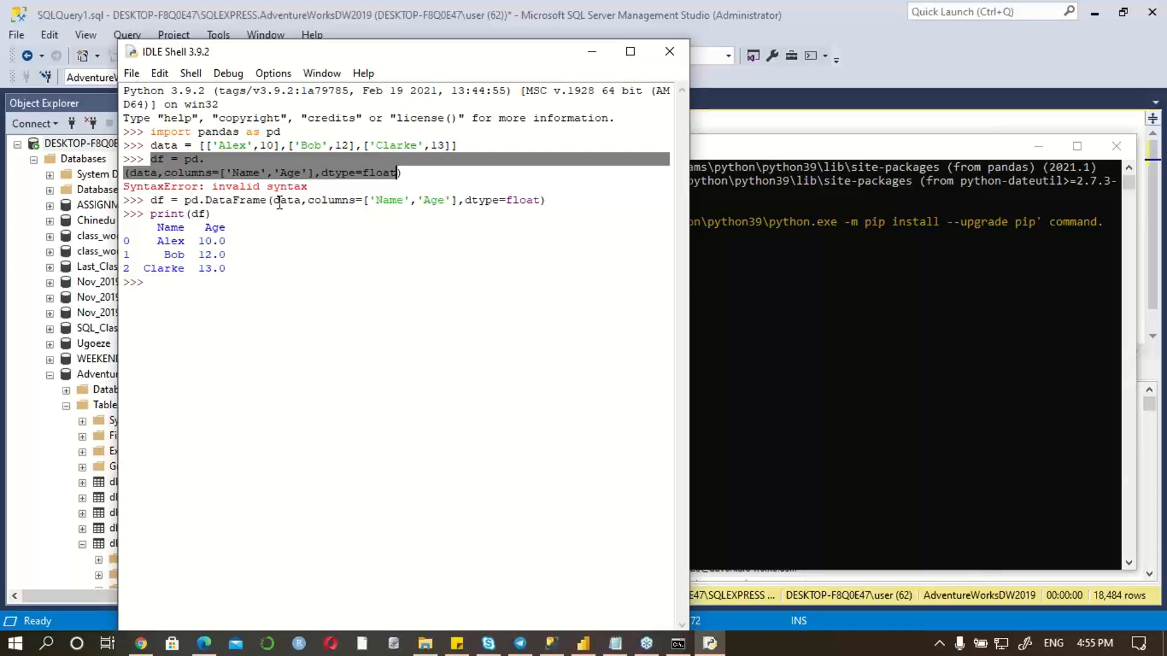
{"action": "left_click", "coordinate": [186, 145]}
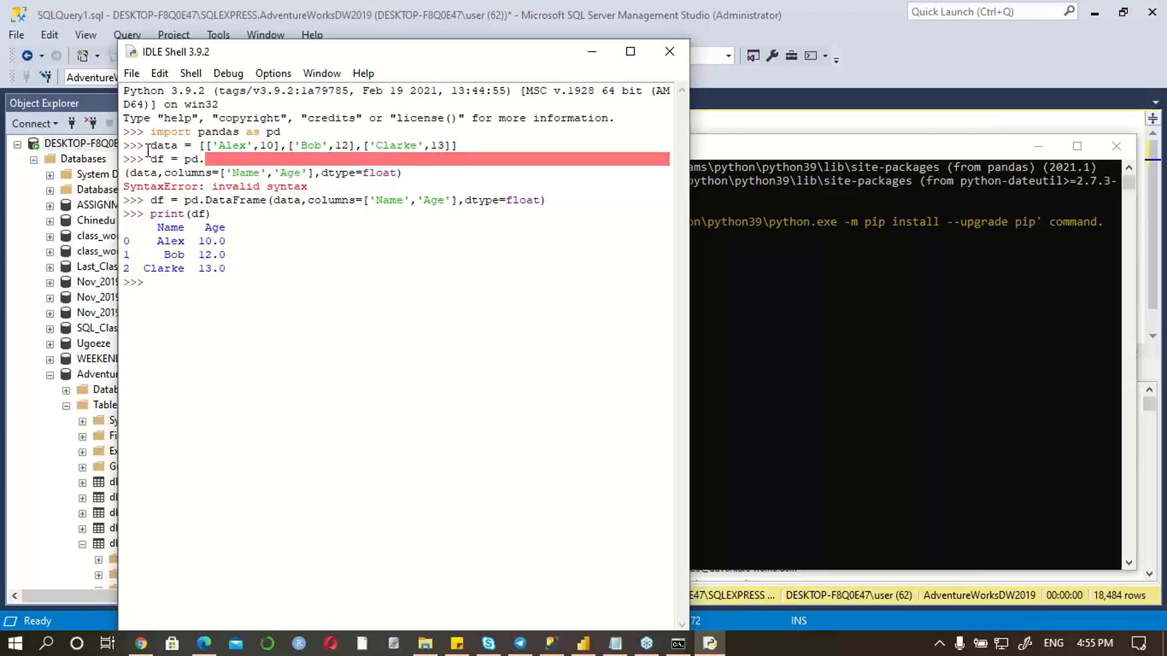
{"action": "left_click_drag", "start_coordinate": [144, 146], "coordinate": [462, 144]}
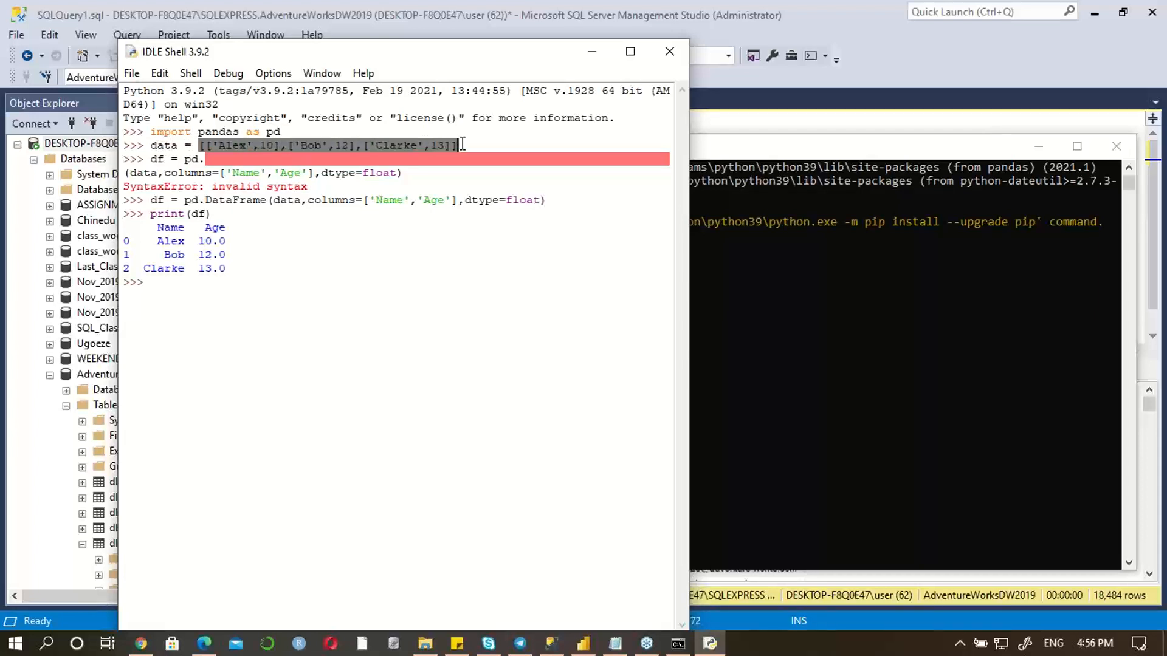
Step: Highlight the data variable, the DataFrame call and the Name and Age column labels in the shell to review the code
{"action": "left_click_drag", "start_coordinate": [150, 146], "coordinate": [190, 146]}
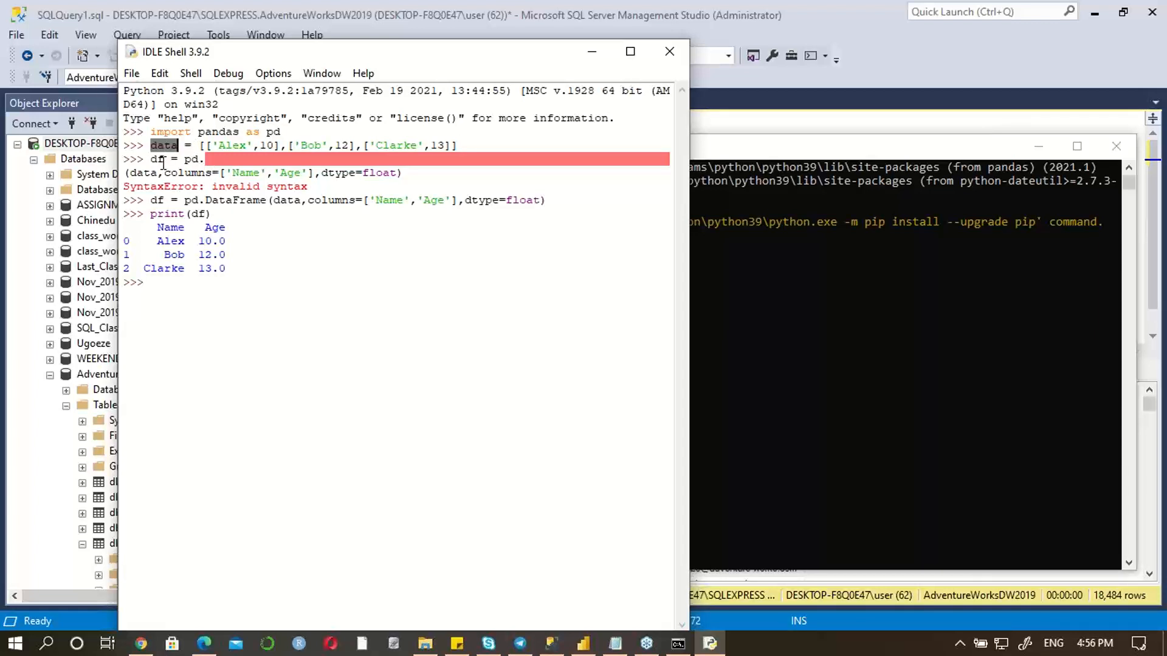
{"action": "left_click", "coordinate": [149, 144]}
{"action": "left_click_drag", "start_coordinate": [149, 145], "coordinate": [180, 144]}
{"action": "double_click", "coordinate": [231, 202]}
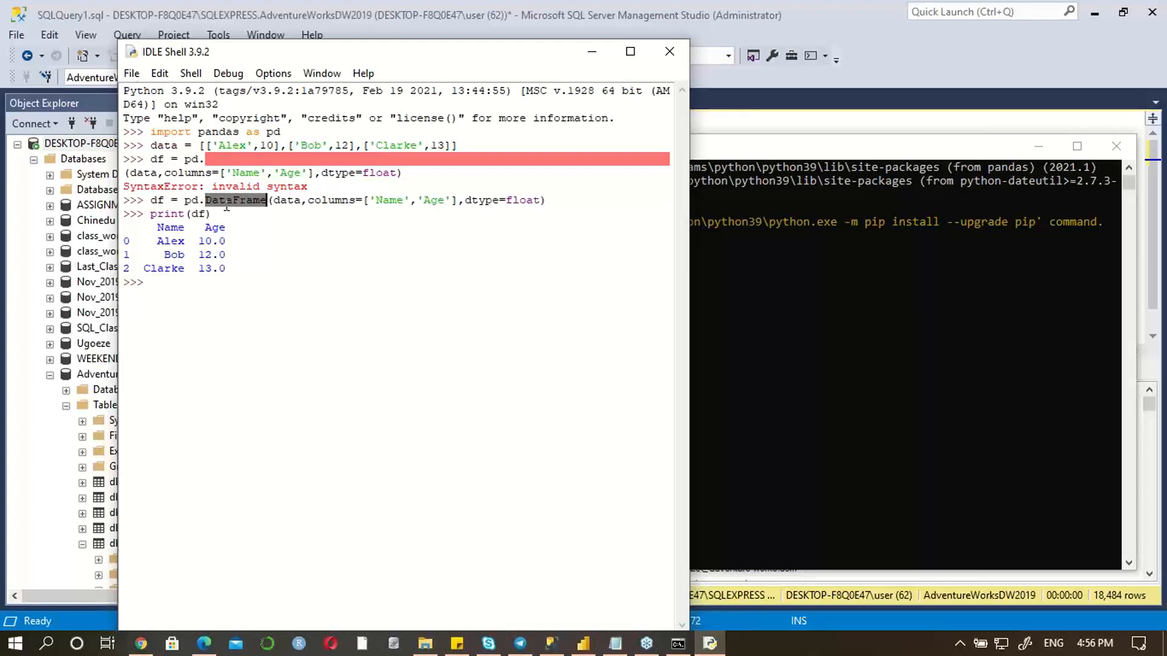
{"action": "left_click", "coordinate": [190, 205]}
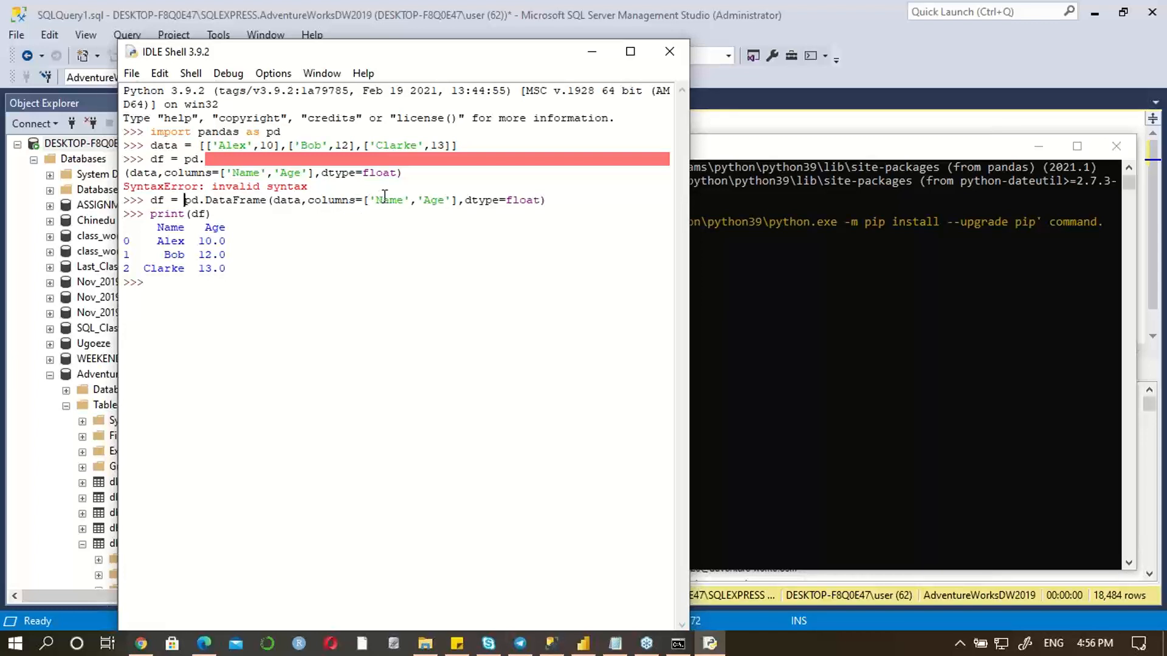
{"action": "left_click_drag", "start_coordinate": [375, 200], "coordinate": [397, 200]}
{"action": "left_click", "coordinate": [420, 201]}
{"action": "left_click_drag", "start_coordinate": [424, 202], "coordinate": [437, 202]}
Step: Switch to Power BI Desktop and connect to a Python script as a new data source from the Other category
{"action": "left_click", "coordinate": [583, 644]}
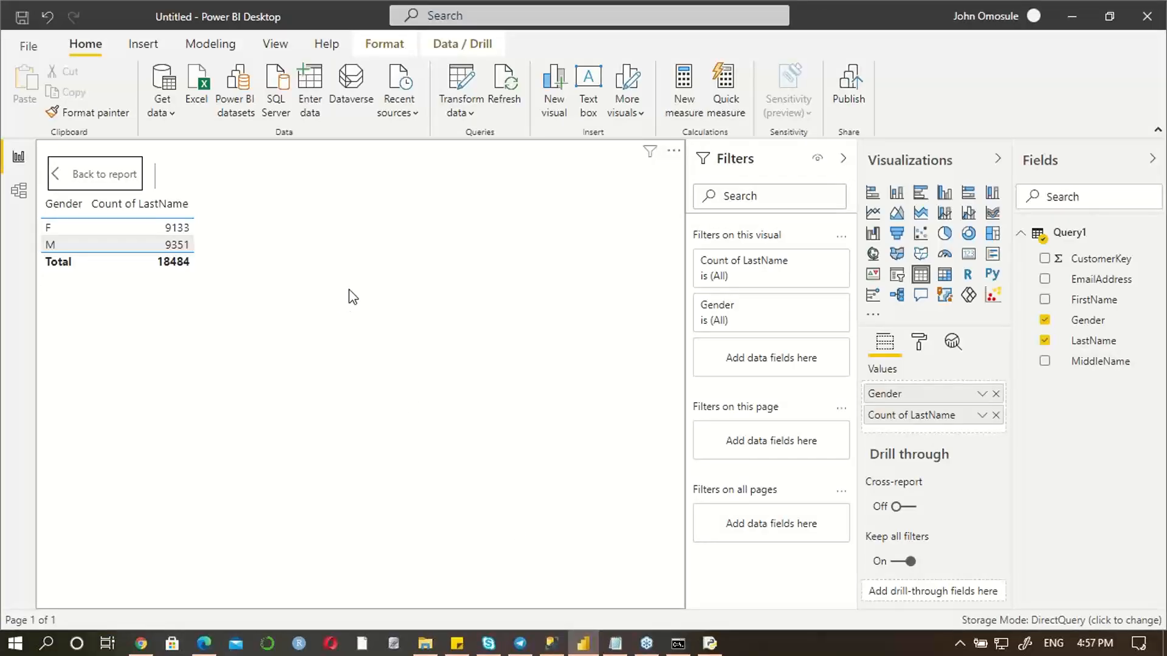
{"action": "left_click", "coordinate": [166, 115]}
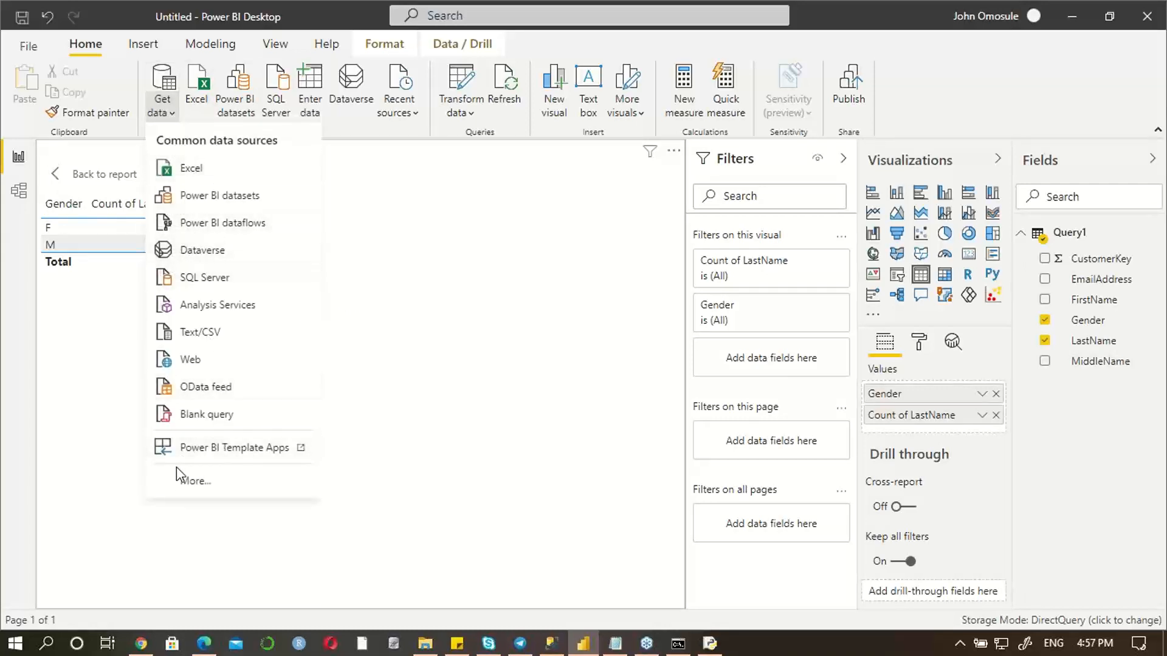
{"action": "left_click", "coordinate": [188, 478]}
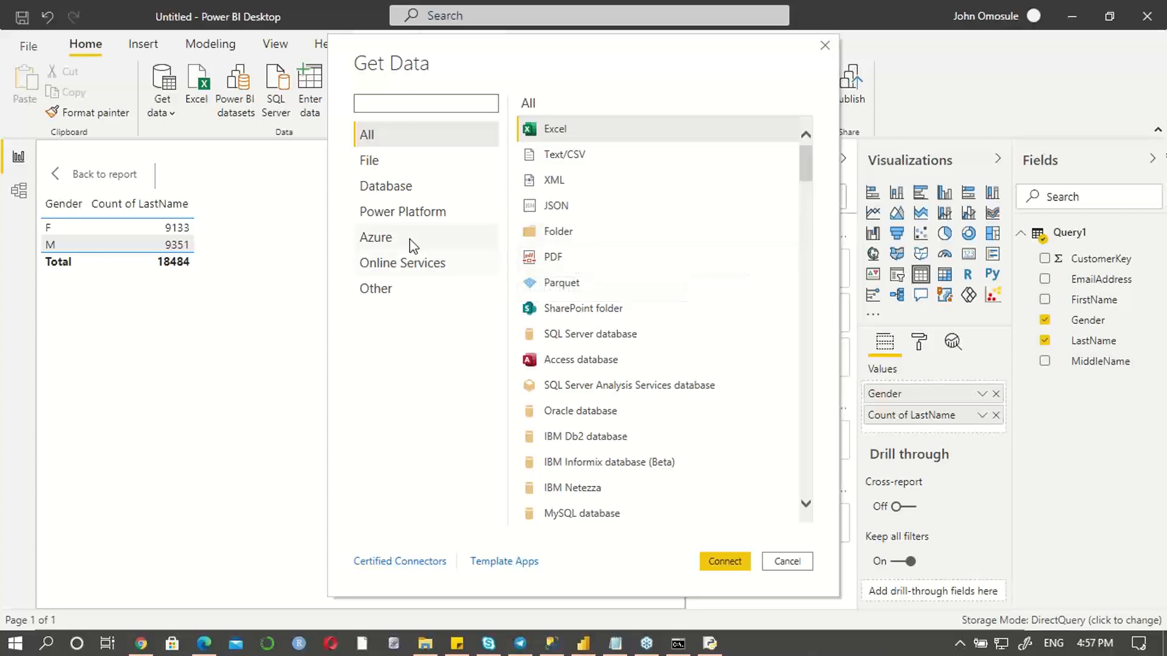
{"action": "left_click", "coordinate": [372, 291]}
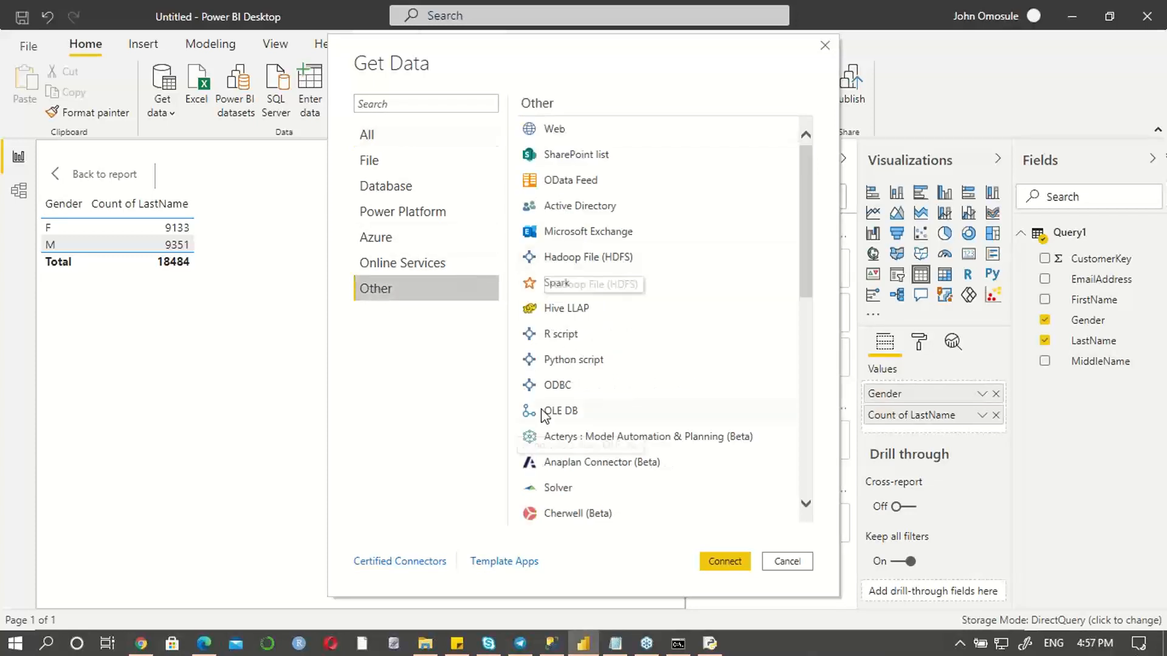
{"action": "left_click", "coordinate": [599, 367]}
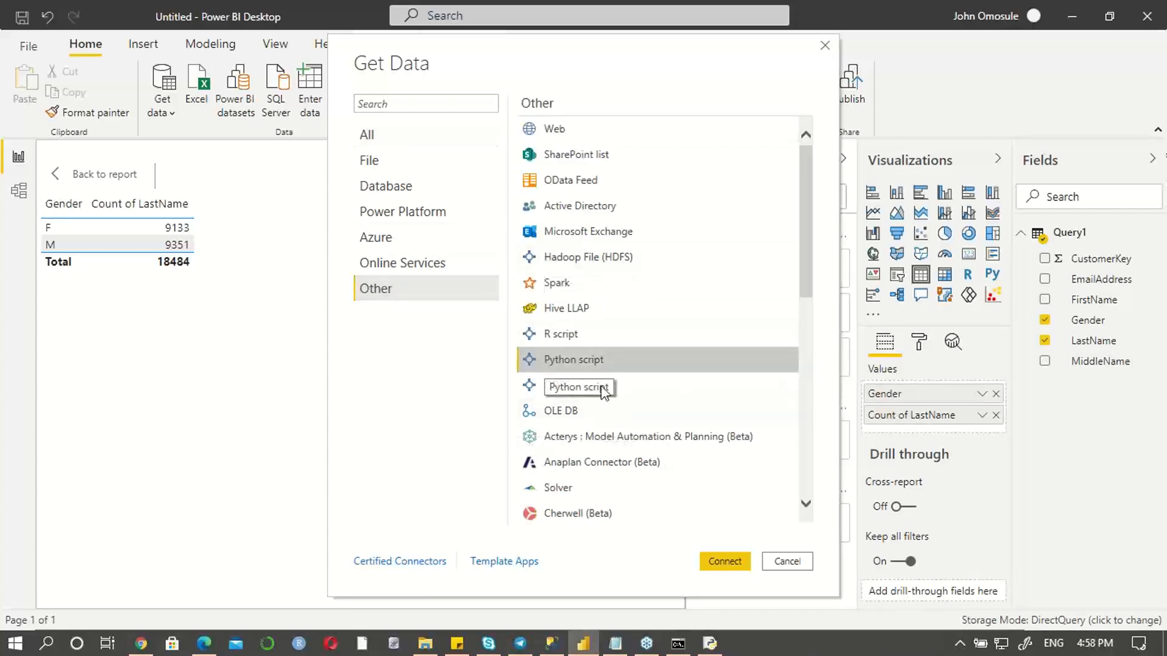
{"action": "left_click", "coordinate": [723, 566]}
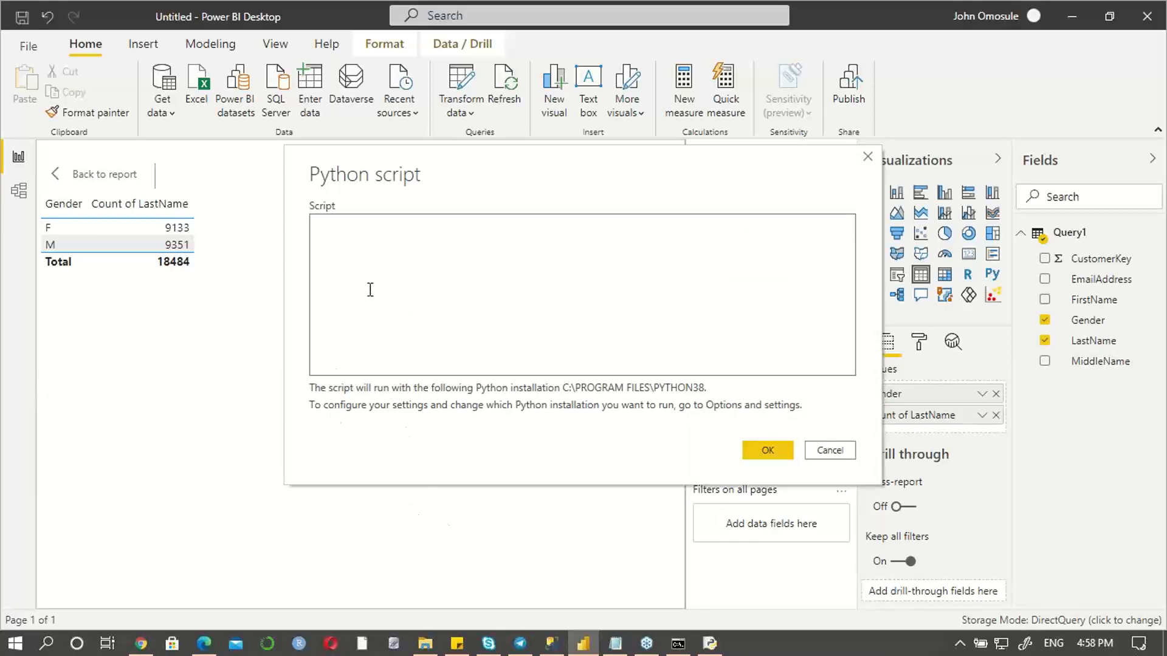
Step: Copy the first four-line pandas script, from import pandas as pd to print (df), from the Python Script file in Notepad
{"action": "left_click", "coordinate": [615, 643]}
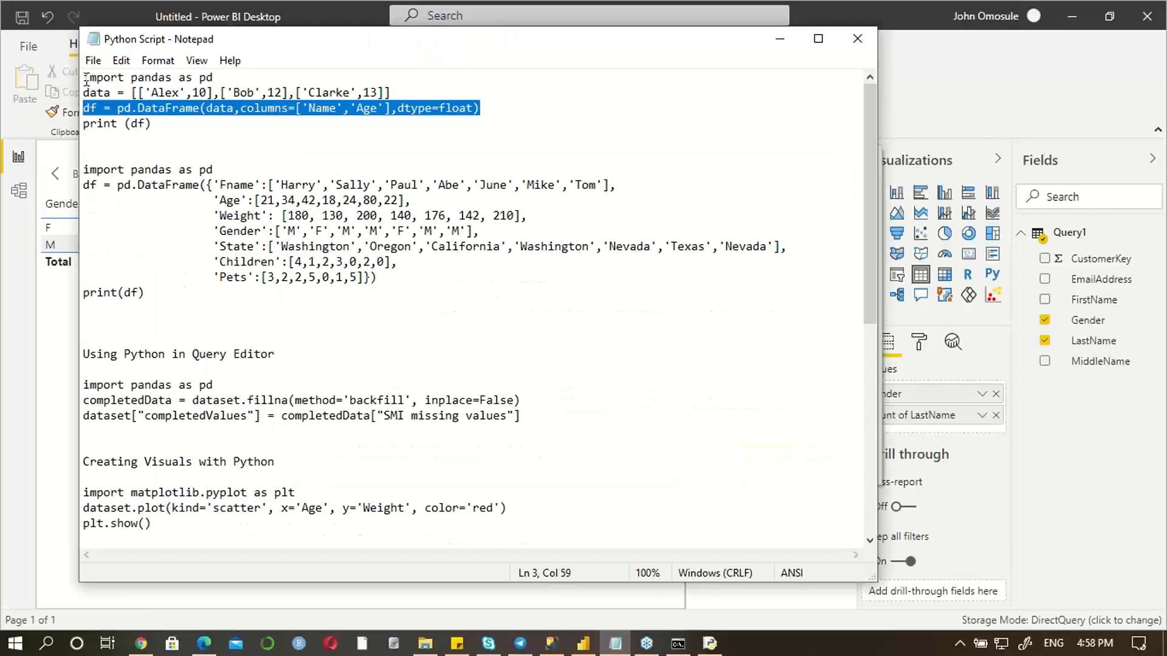
{"action": "left_click_drag", "start_coordinate": [86, 78], "coordinate": [179, 138]}
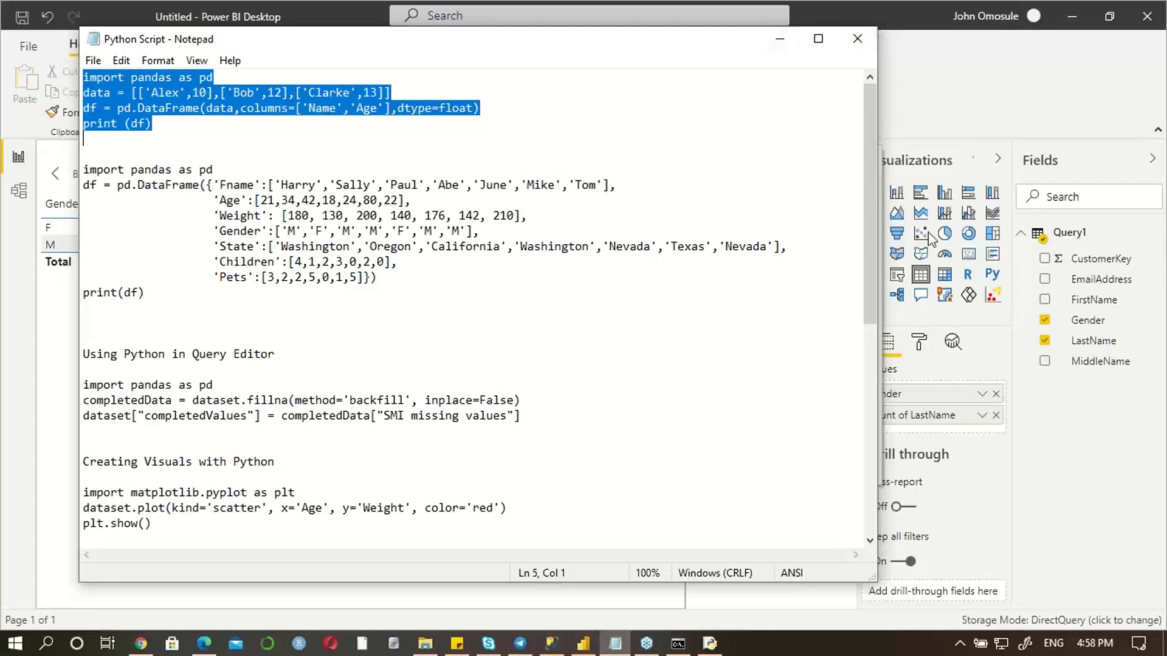
{"action": "right_click", "coordinate": [113, 108]}
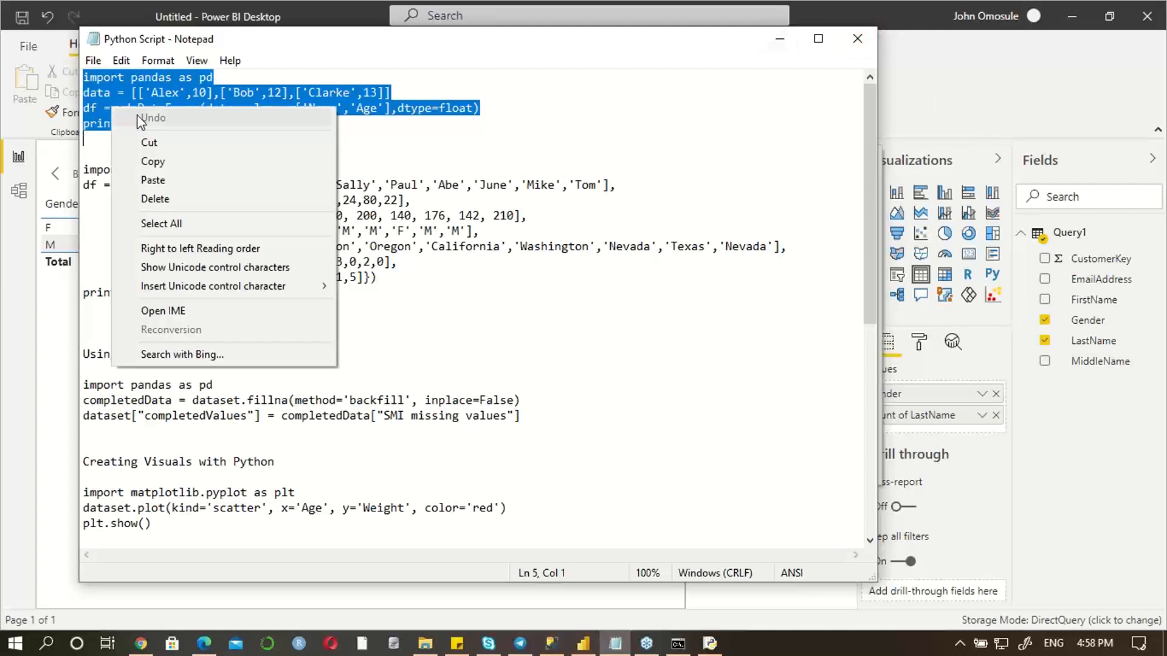
{"action": "left_click", "coordinate": [167, 163]}
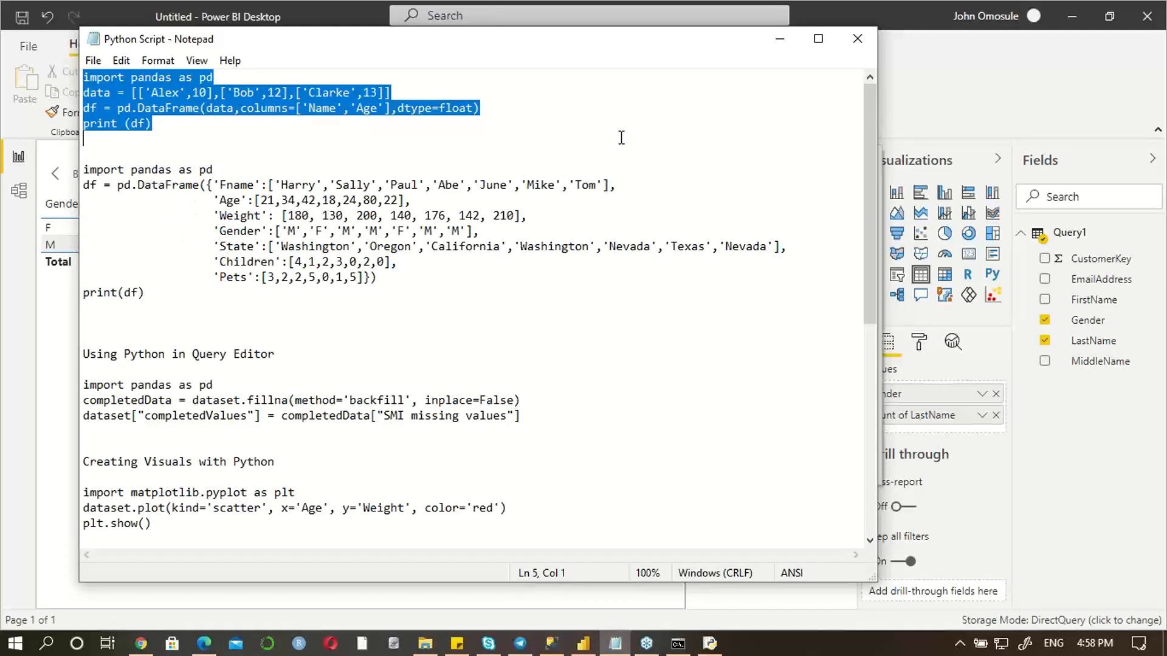
{"action": "left_click", "coordinate": [779, 44]}
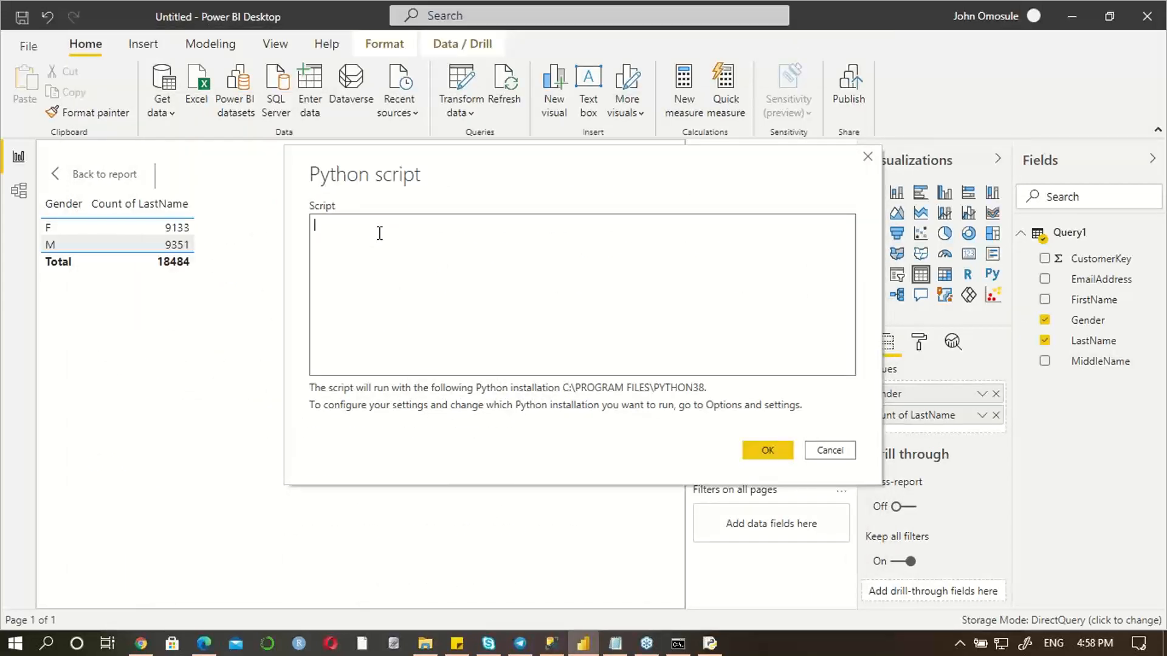
Step: Try to run the copied DataFrame script as the data source and examine the Python item in the Navigator
{"action": "key", "text": "ctrl+v"}
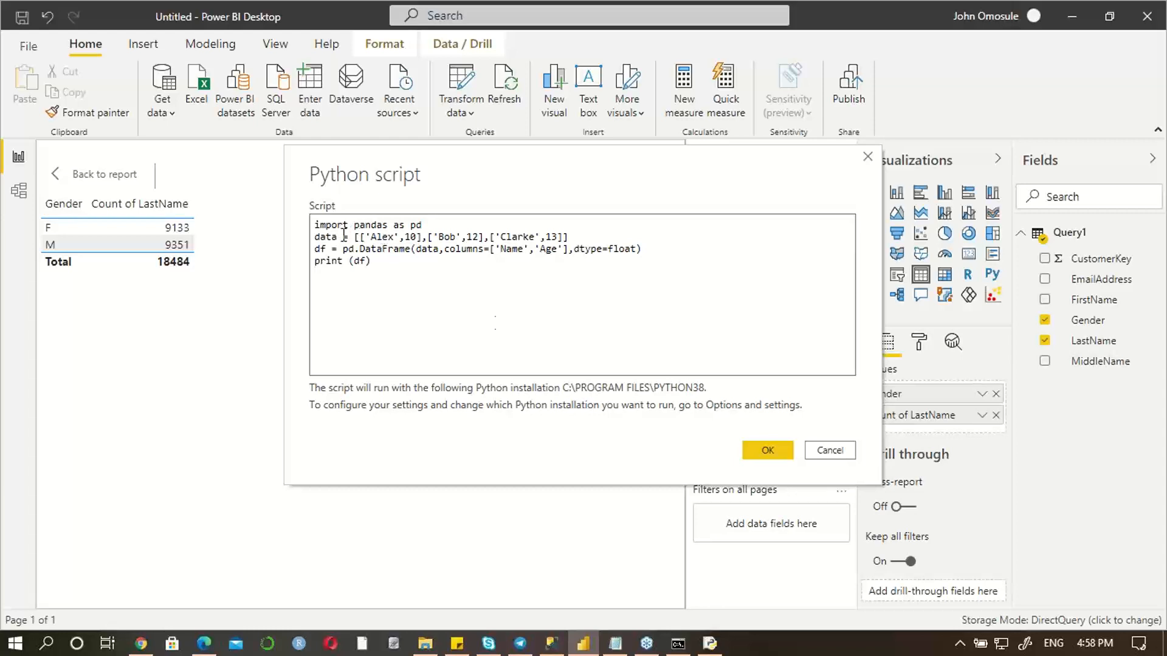
{"action": "left_click", "coordinate": [768, 449]}
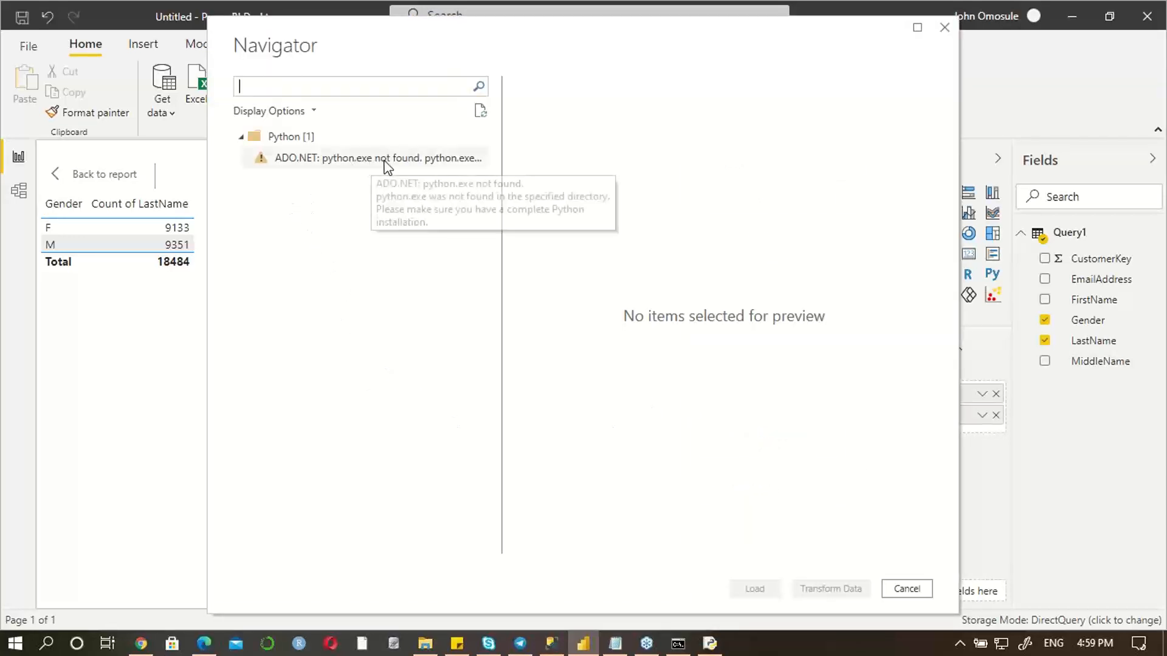
{"action": "left_click", "coordinate": [280, 161]}
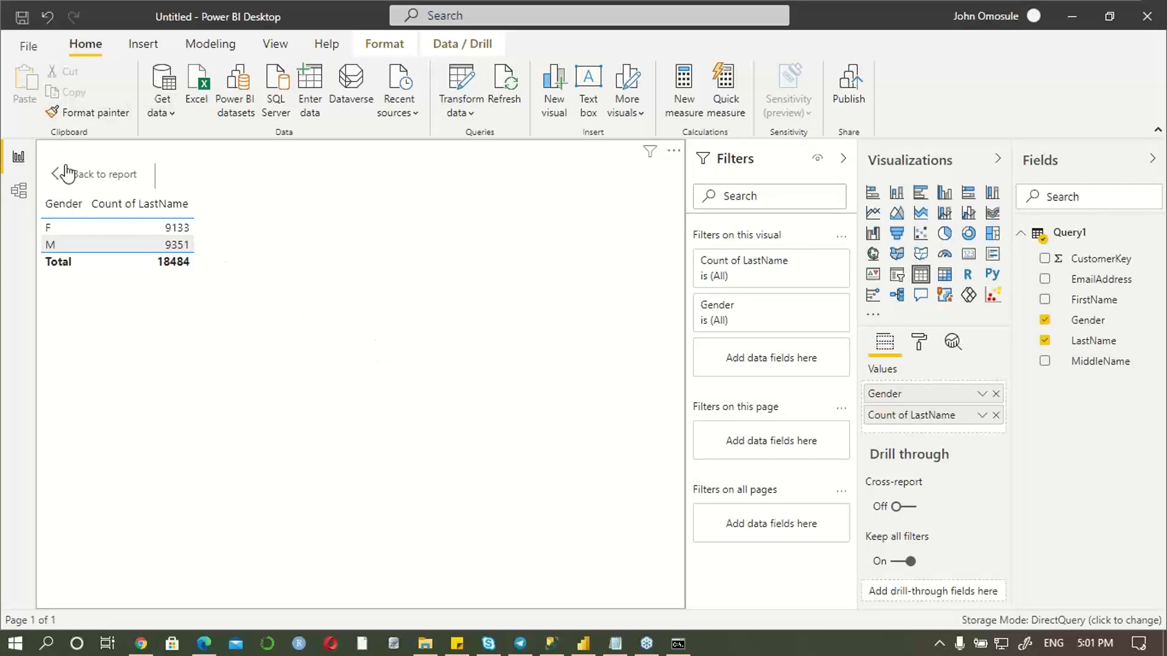
Step: Set the Python home directory in the Python scripting options to the detected C:\Users\user\AppData\Local\Programs\Python\Python39 installation
{"action": "left_click", "coordinate": [19, 48]}
{"action": "key", "text": "Escape"}
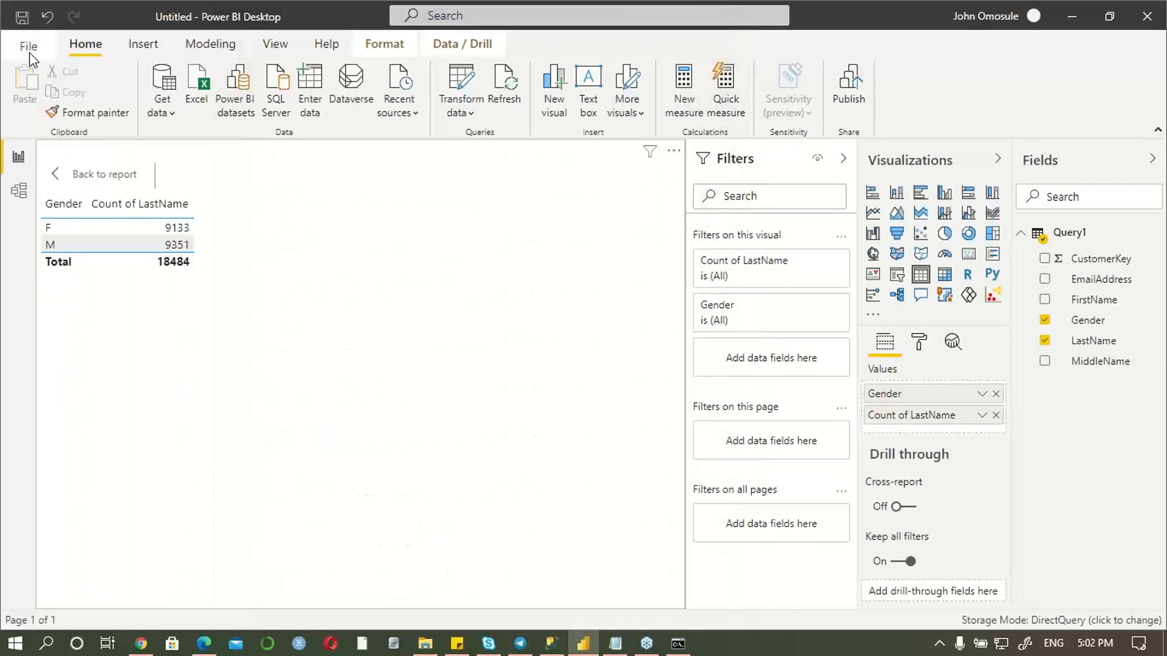
{"action": "left_click", "coordinate": [24, 49]}
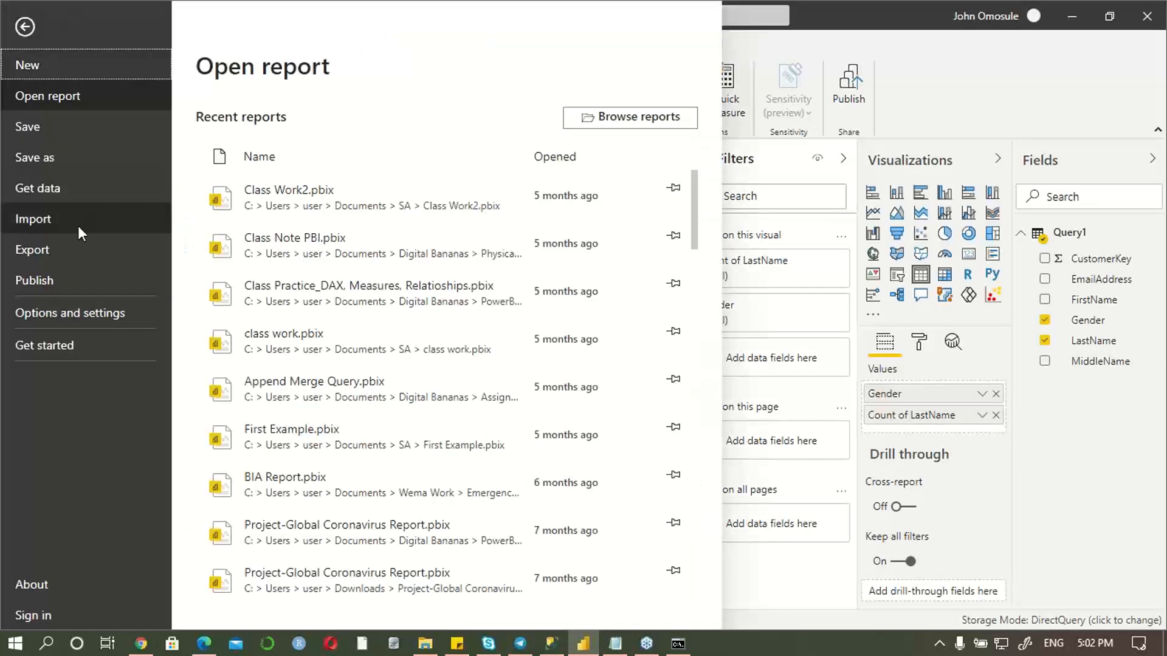
{"action": "left_click", "coordinate": [34, 311]}
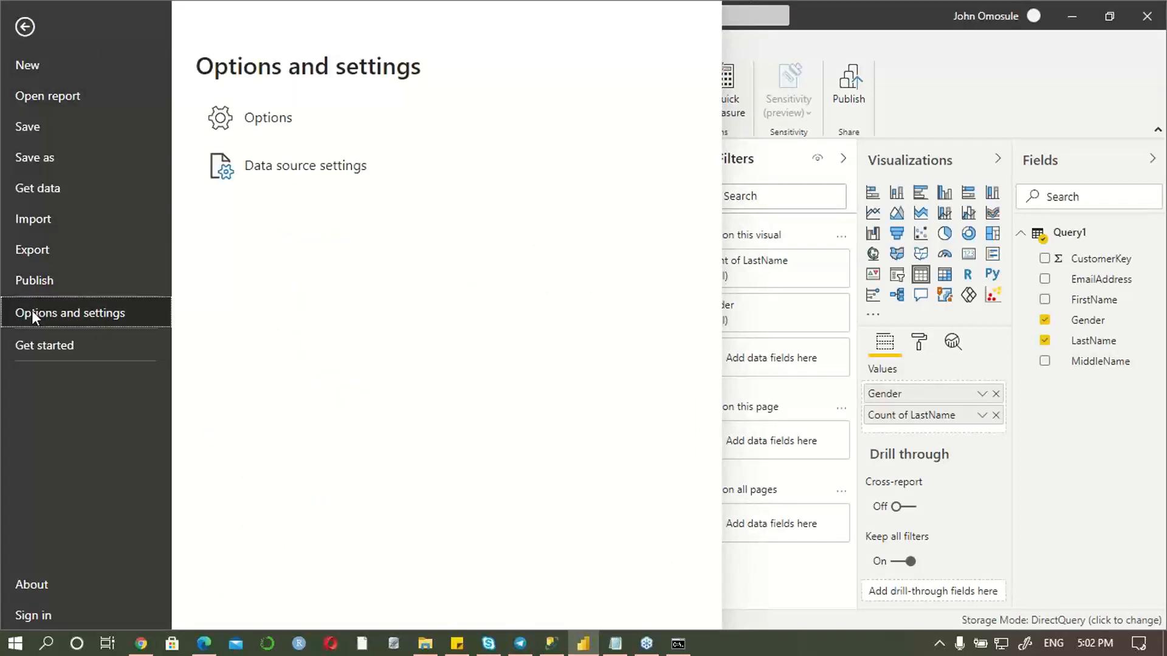
{"action": "left_click", "coordinate": [276, 122]}
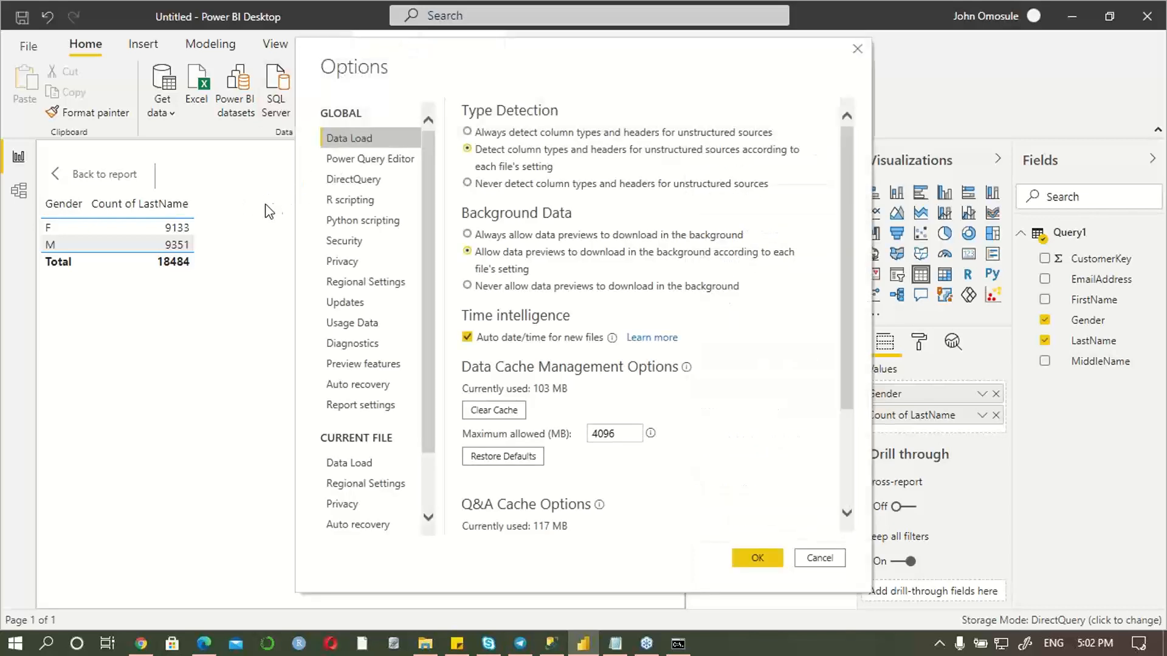
{"action": "left_click", "coordinate": [351, 220]}
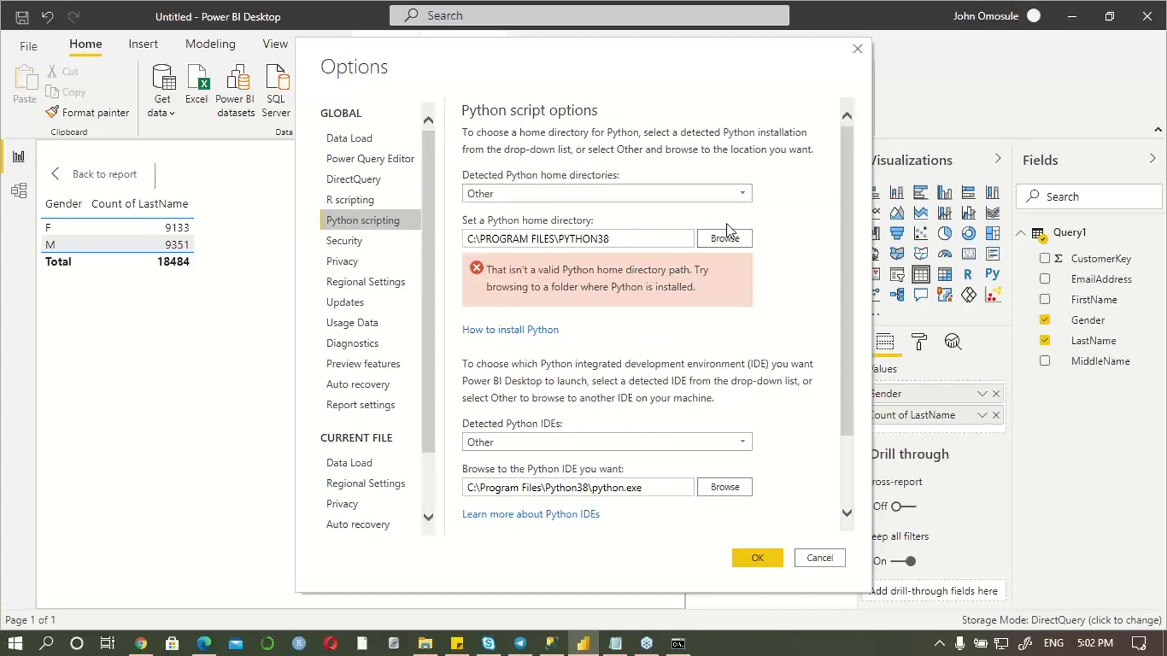
{"action": "left_click", "coordinate": [740, 192]}
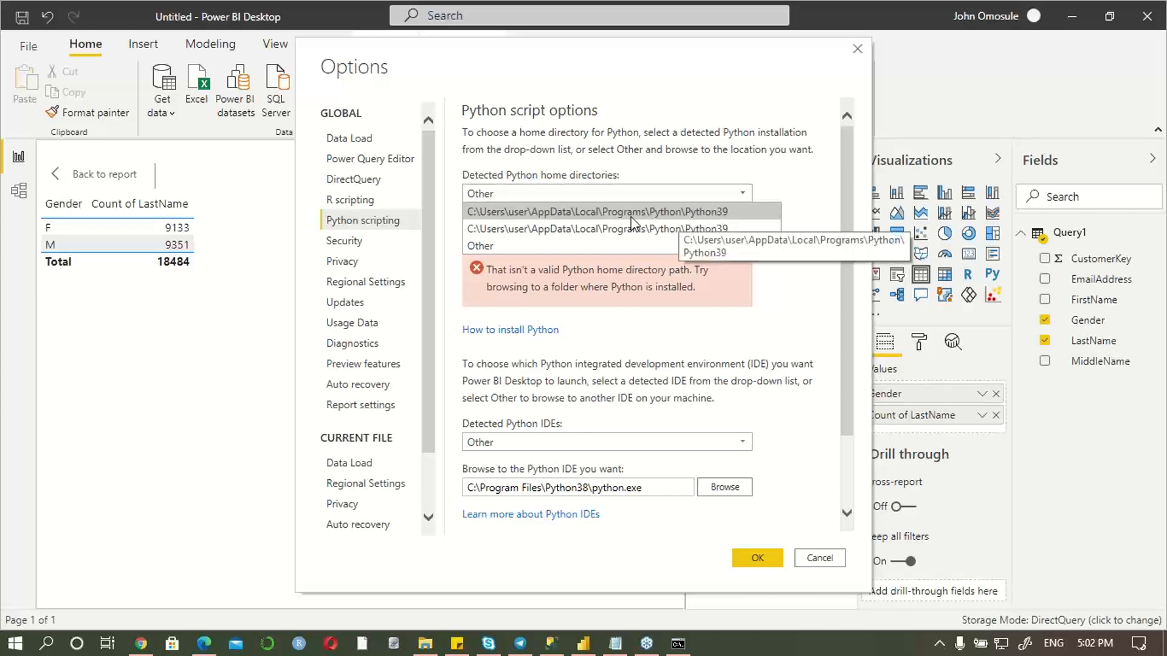
{"action": "left_click", "coordinate": [570, 212]}
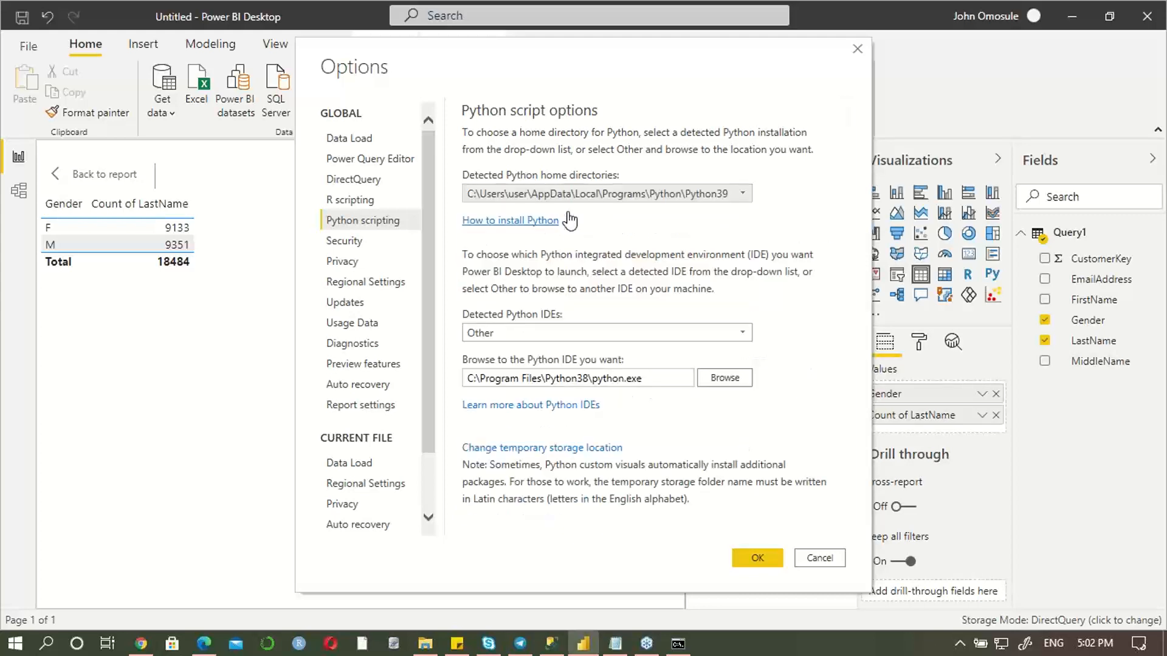
{"action": "left_click", "coordinate": [770, 563]}
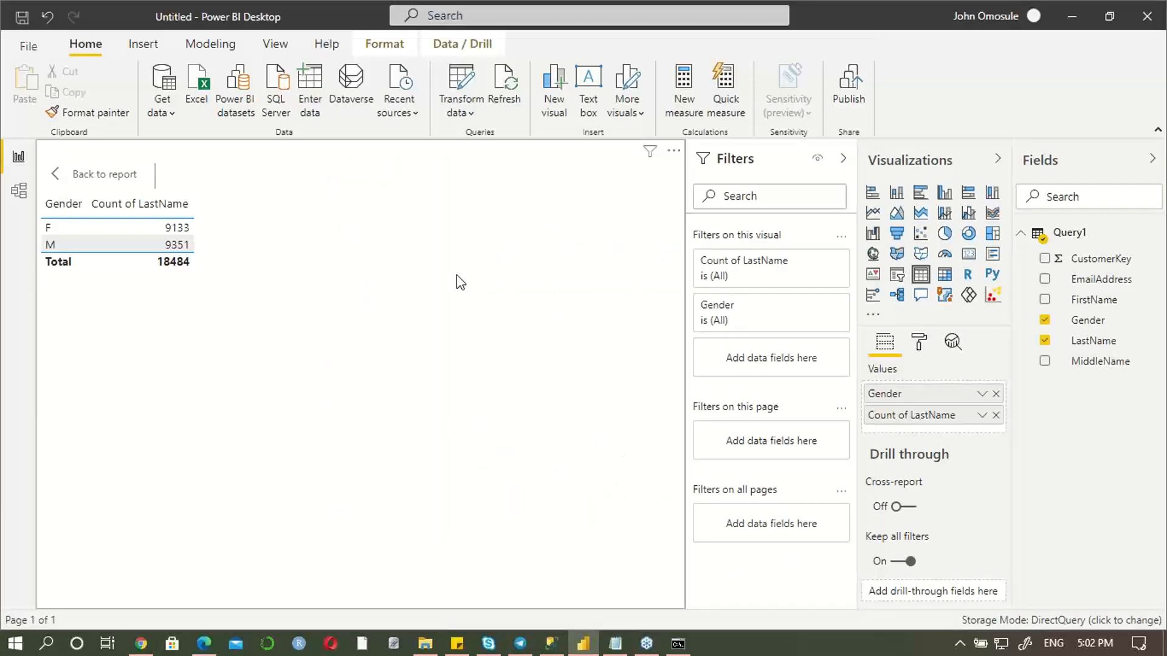
Step: Try to import data through a new Python script source using the copied four-line DataFrame script
{"action": "left_click", "coordinate": [174, 116]}
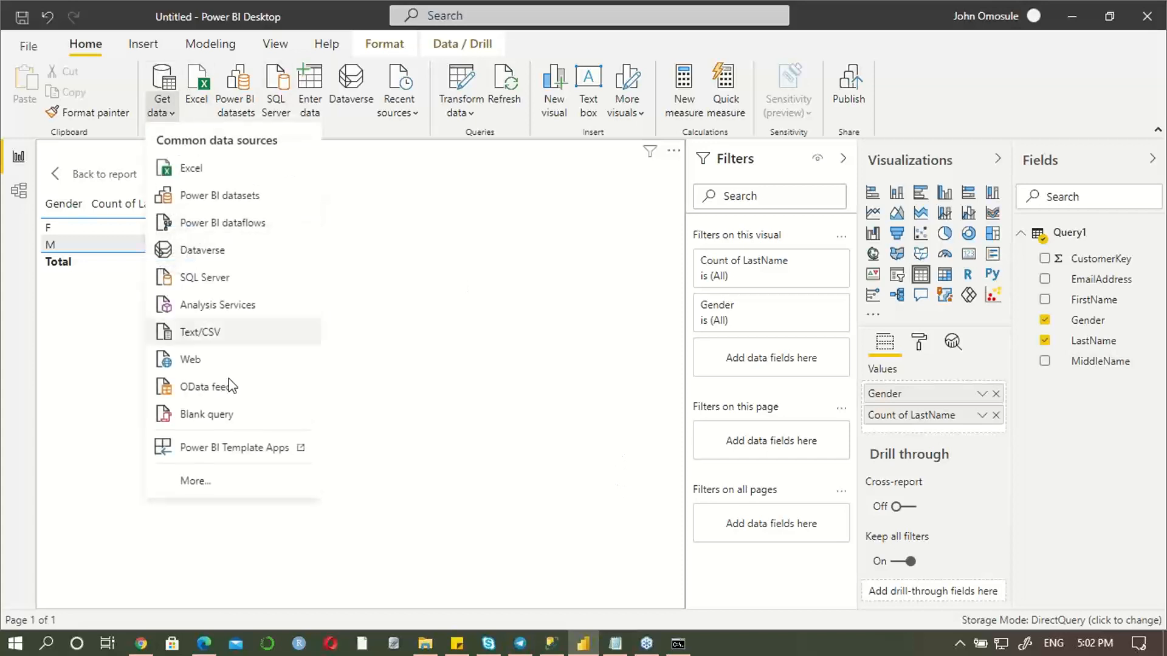
{"action": "left_click", "coordinate": [195, 481]}
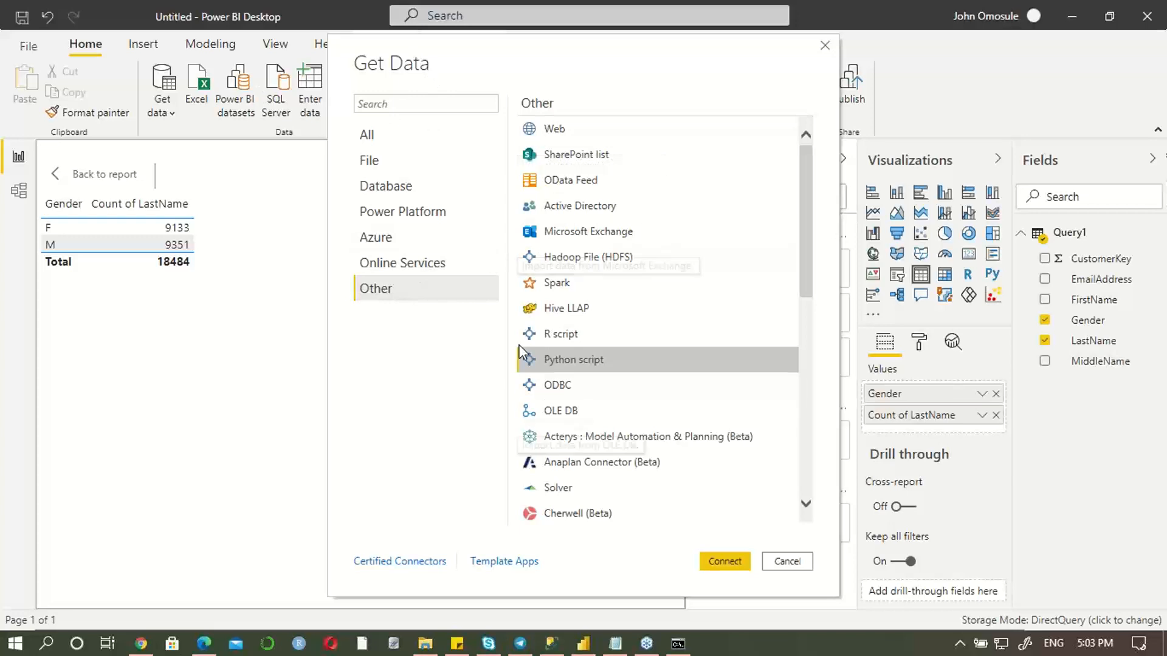
{"action": "left_click", "coordinate": [726, 561]}
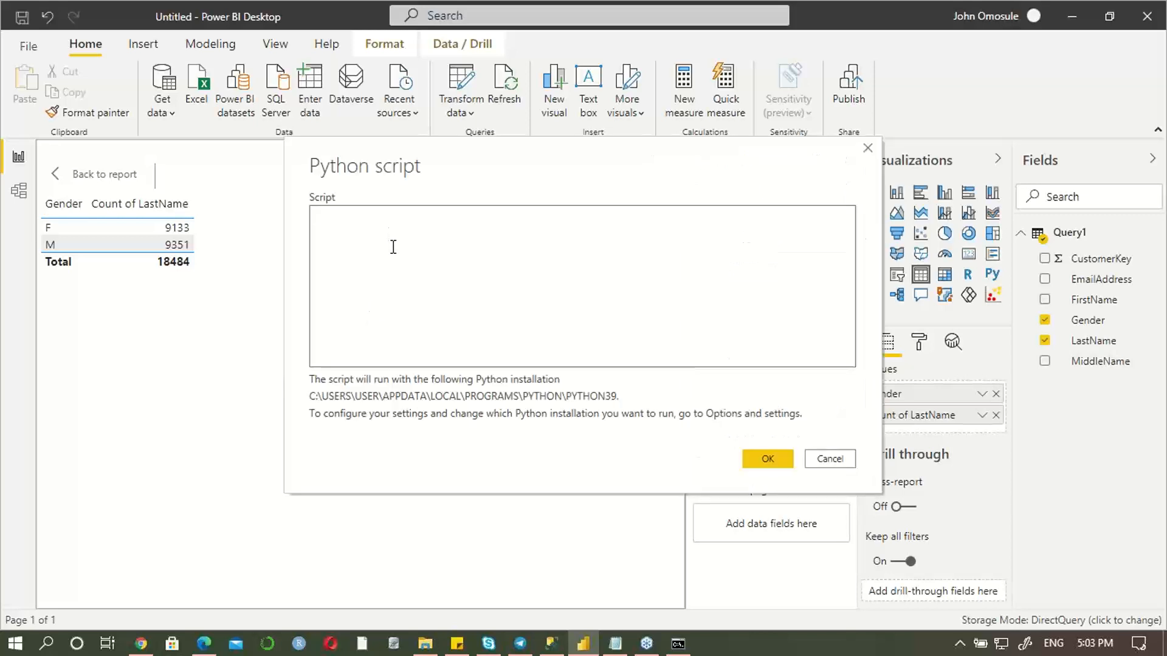
{"action": "key", "text": "ctrl+v"}
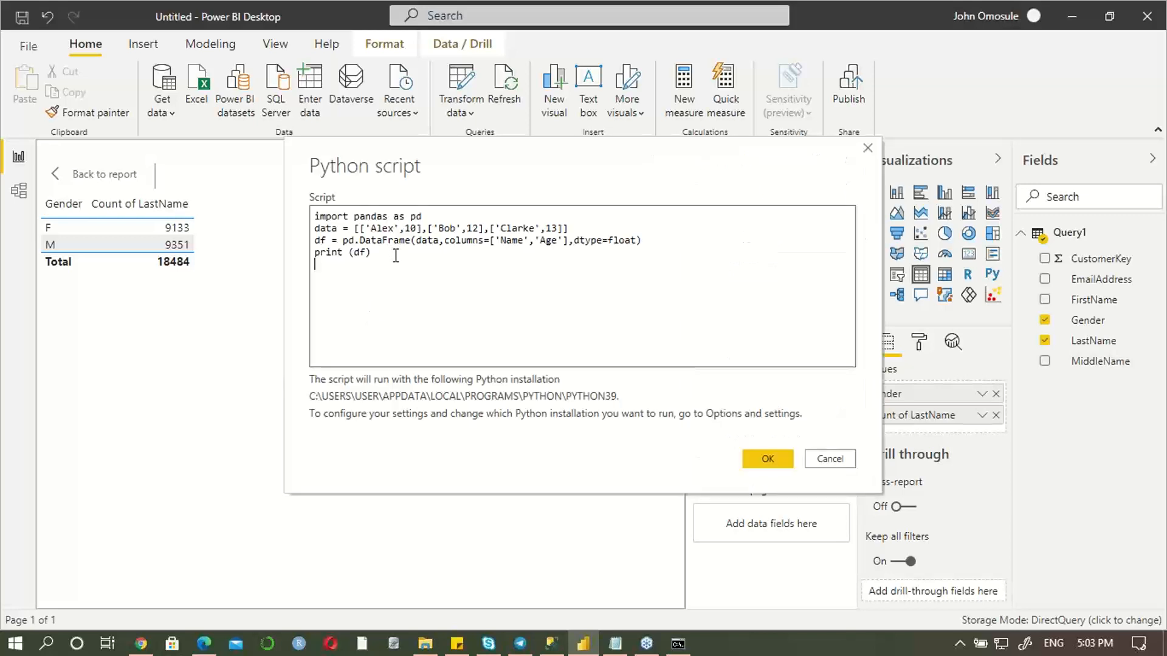
{"action": "left_click", "coordinate": [767, 460]}
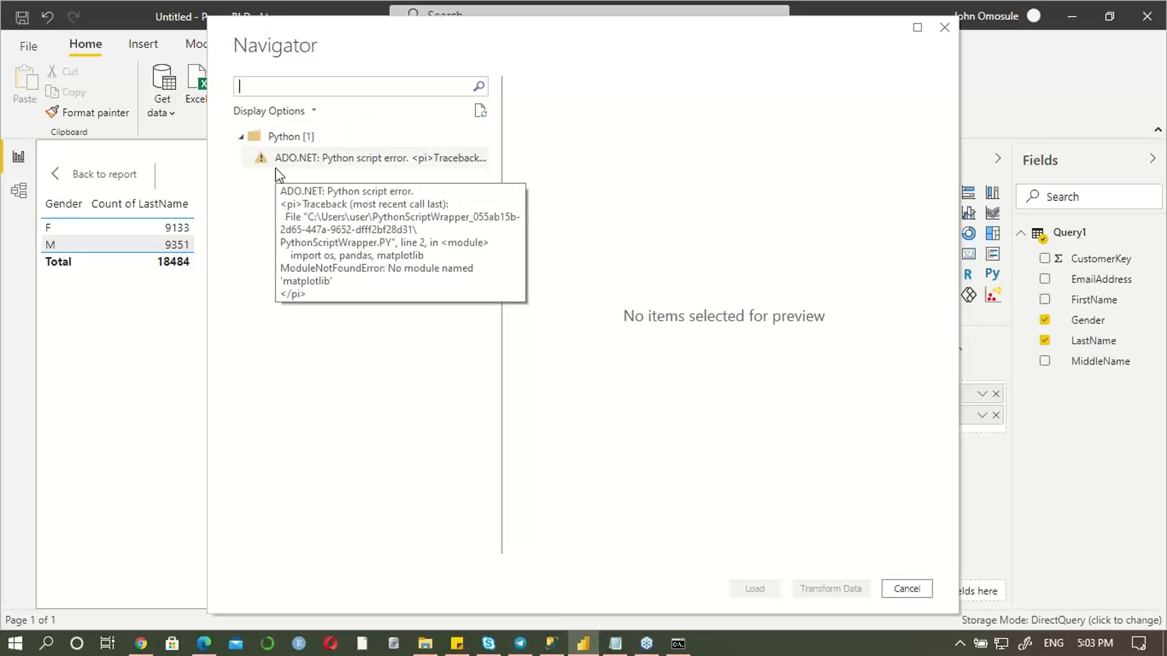
Step: Examine the Python script error entry and its df preview in the Navigator
{"action": "left_click", "coordinate": [286, 139]}
{"action": "double_click", "coordinate": [280, 137]}
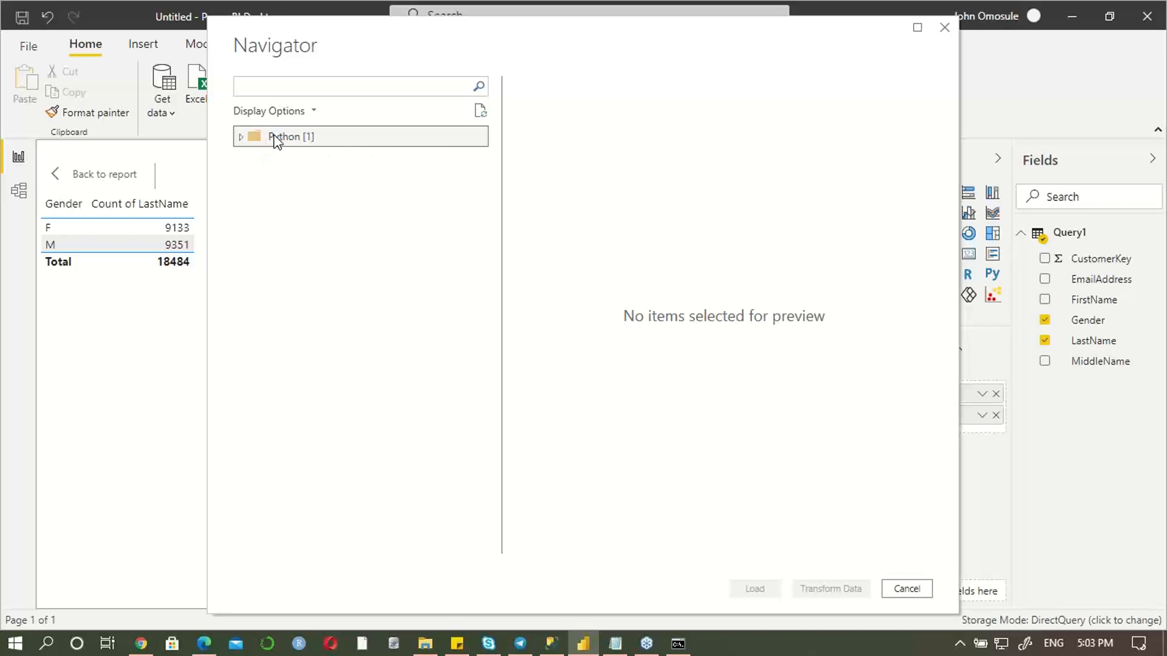
{"action": "left_click", "coordinate": [241, 136]}
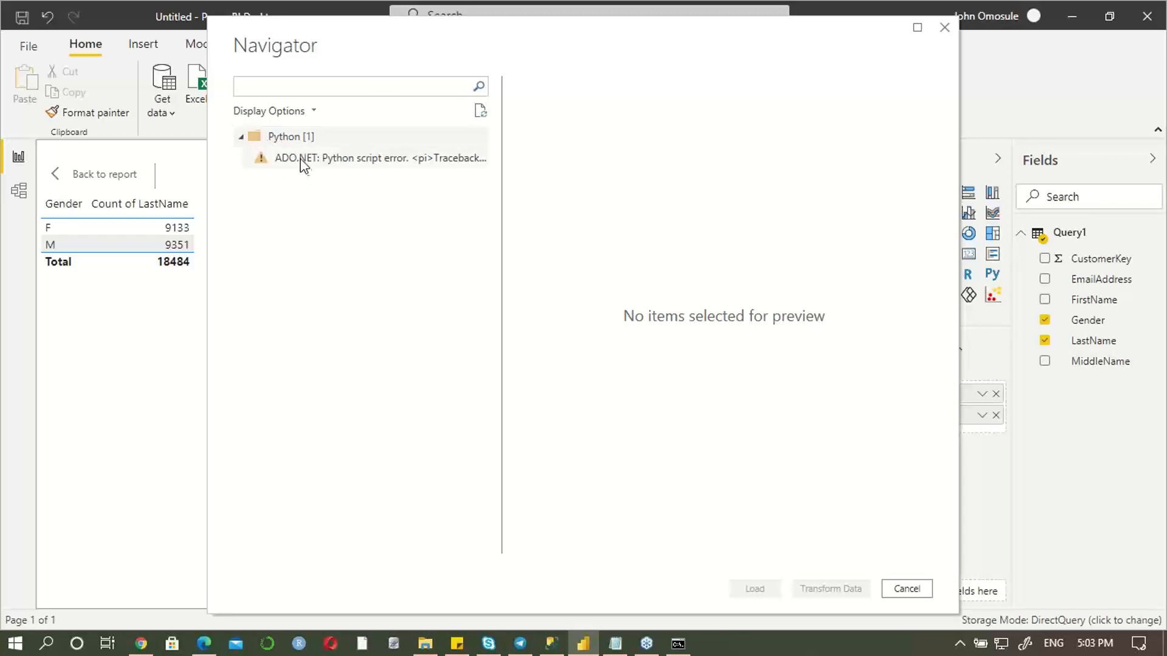
{"action": "left_click", "coordinate": [300, 159]}
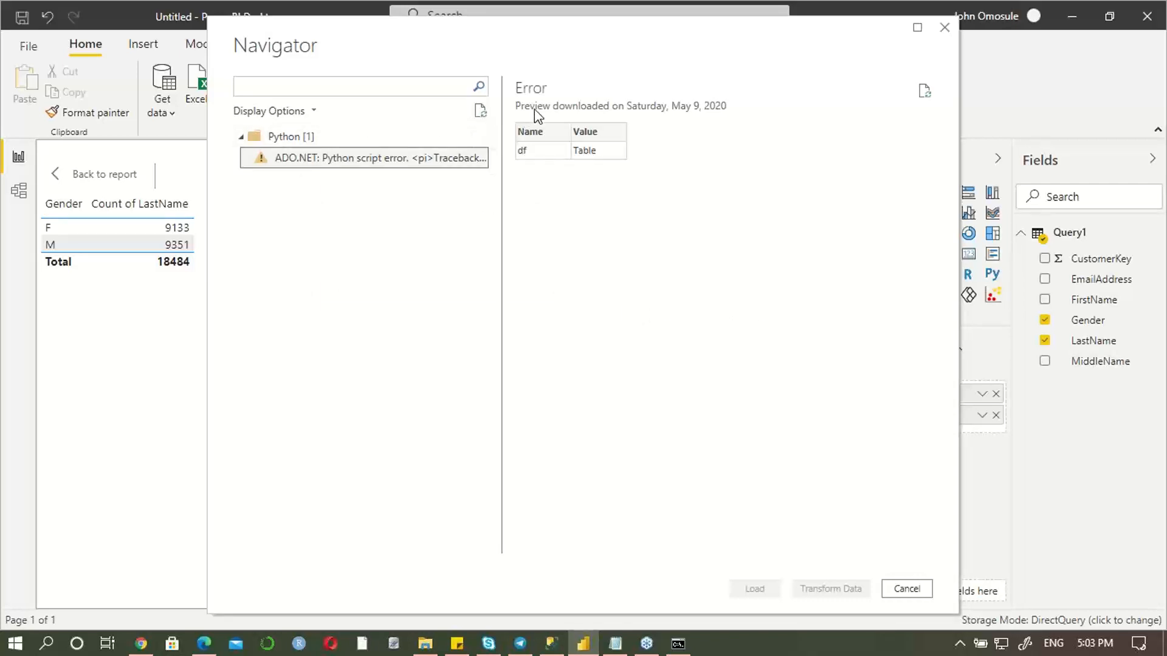
{"action": "left_click", "coordinate": [585, 152]}
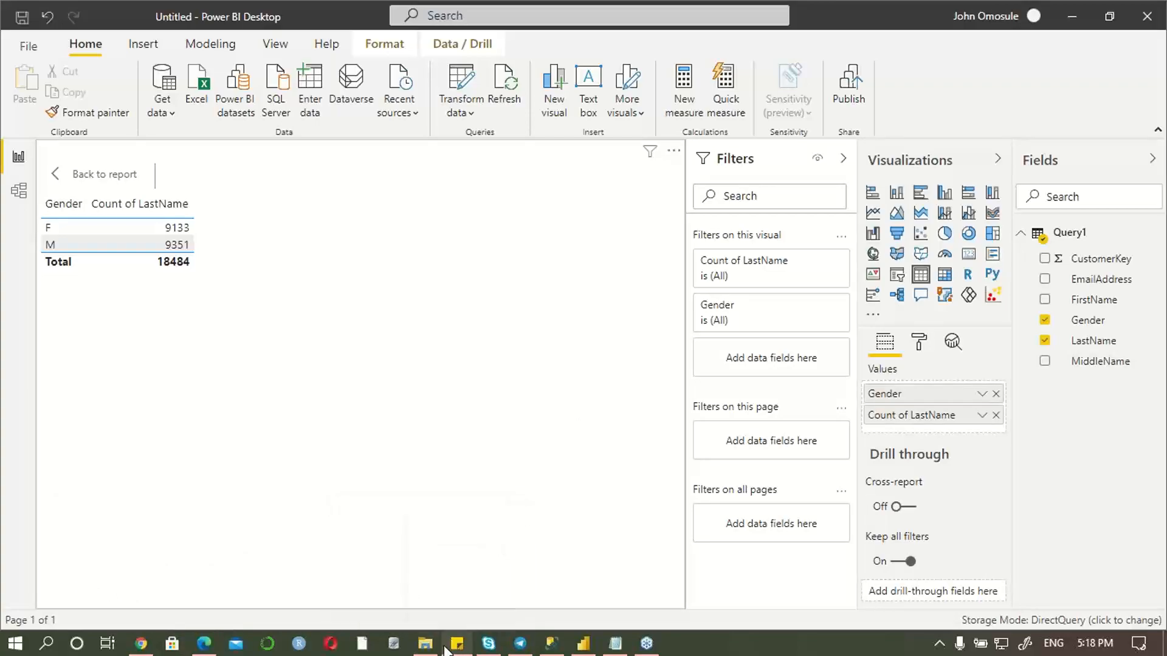
Step: Switch to File Explorer, run python-3.9.2-amd64 from Downloads, and start a customized installation with all the preselected optional features
{"action": "left_click", "coordinate": [387, 620]}
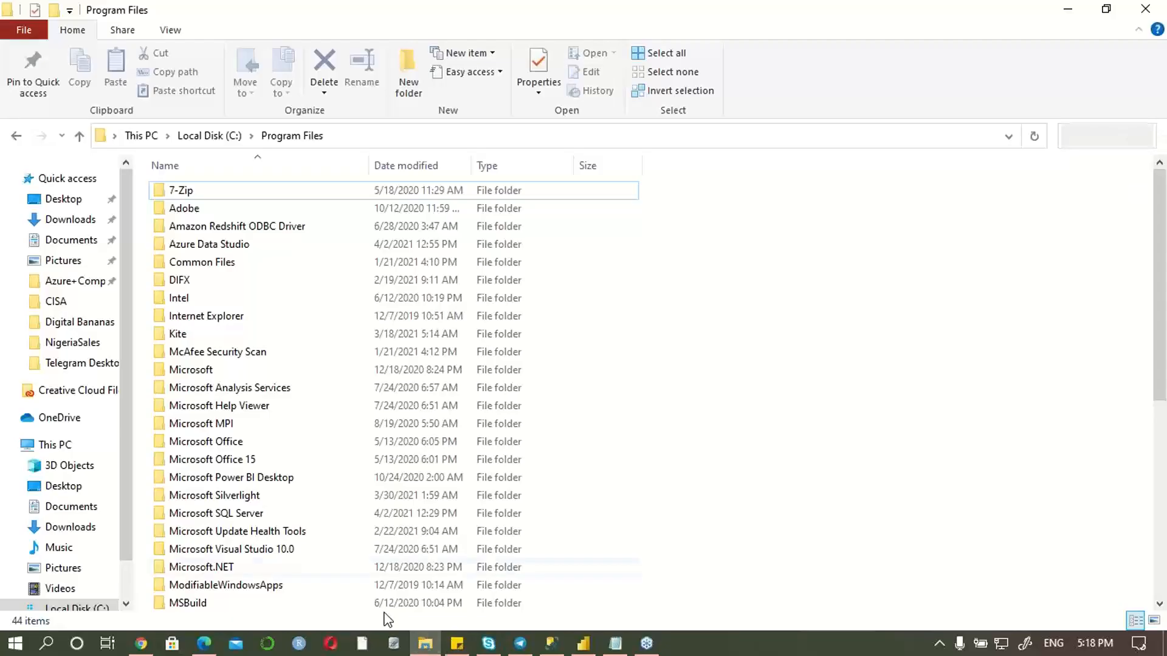
{"action": "left_click", "coordinate": [72, 220]}
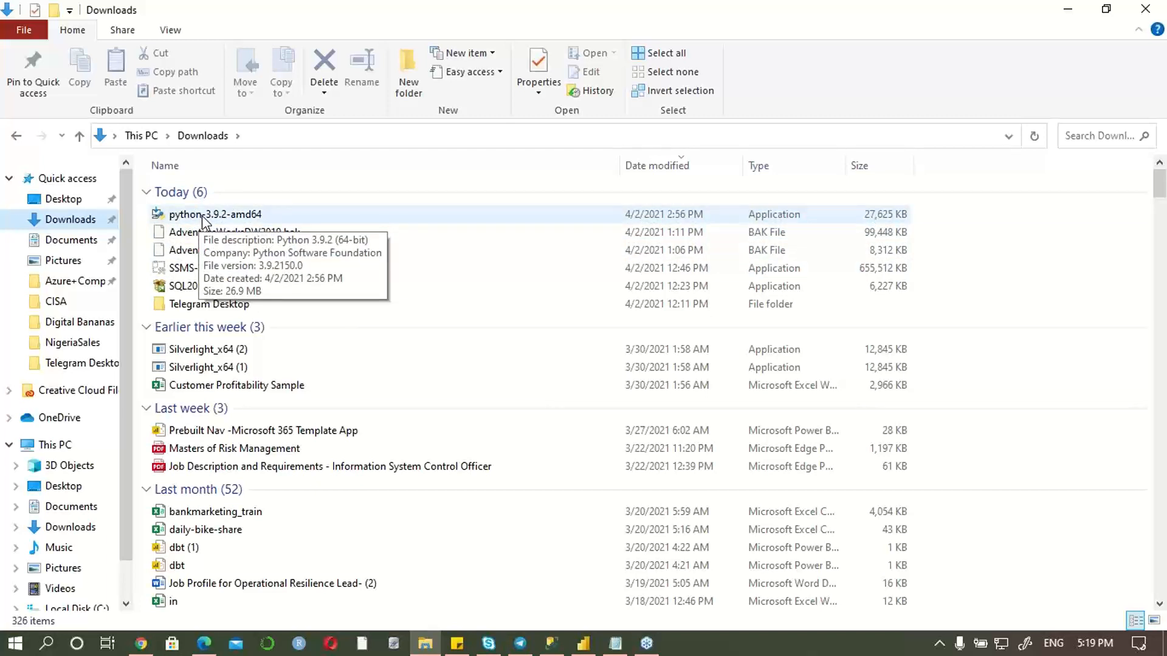
{"action": "left_click", "coordinate": [203, 216]}
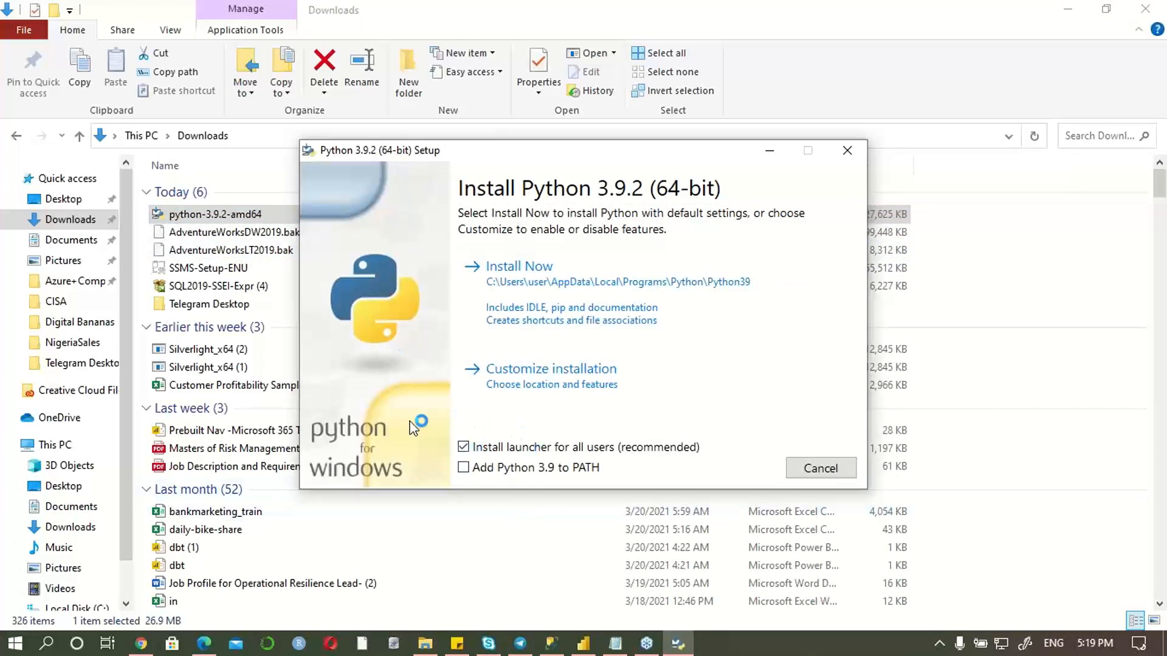
{"action": "left_click", "coordinate": [519, 381]}
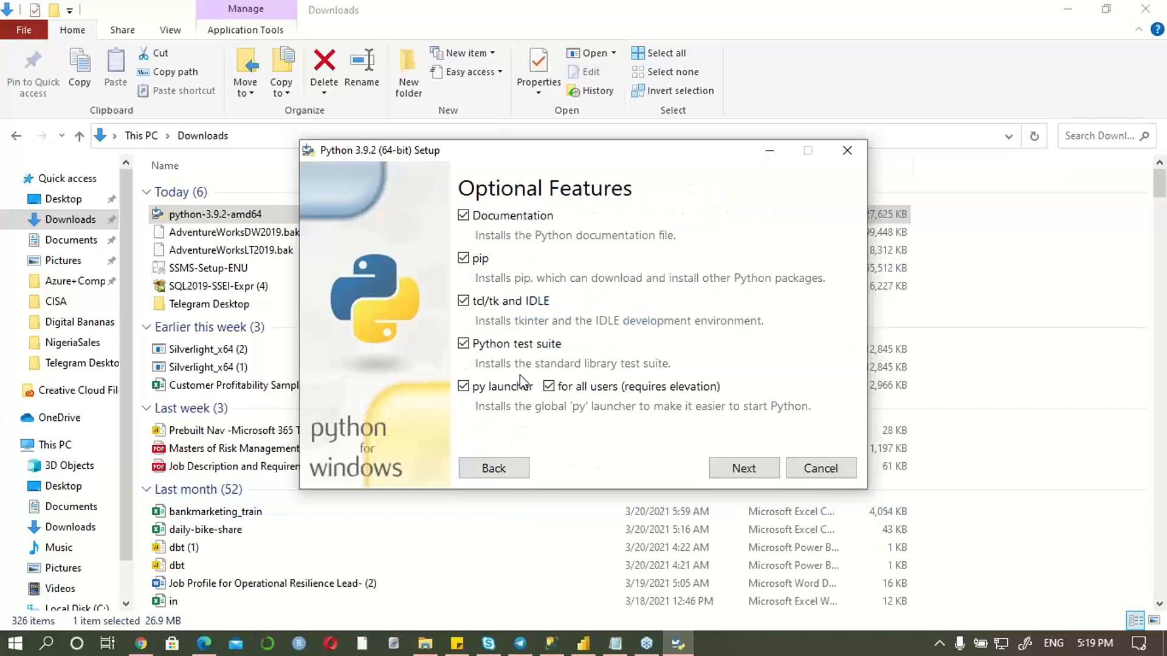
{"action": "left_click", "coordinate": [742, 468]}
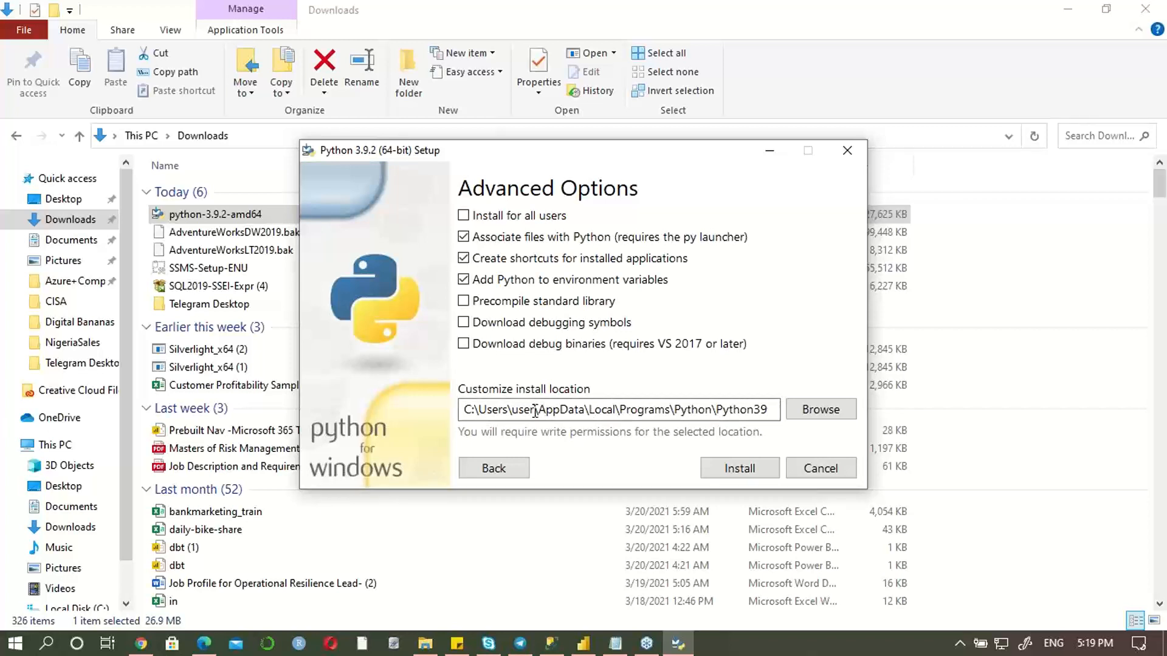
Step: Set the Python install location to C:\Program Files and install with the other advanced options as preset
{"action": "left_click", "coordinate": [818, 409]}
{"action": "scroll", "coordinate": [545, 343], "scroll_direction": "down", "scroll_amount": 1}
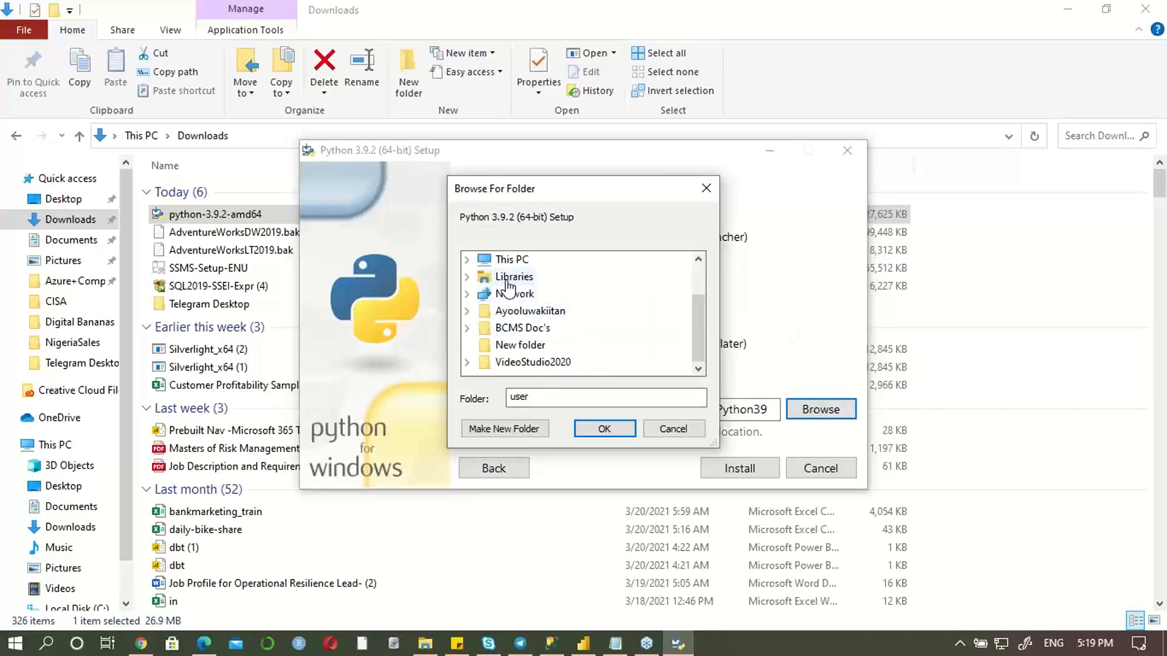
{"action": "scroll", "coordinate": [516, 304], "scroll_direction": "up", "scroll_amount": 1}
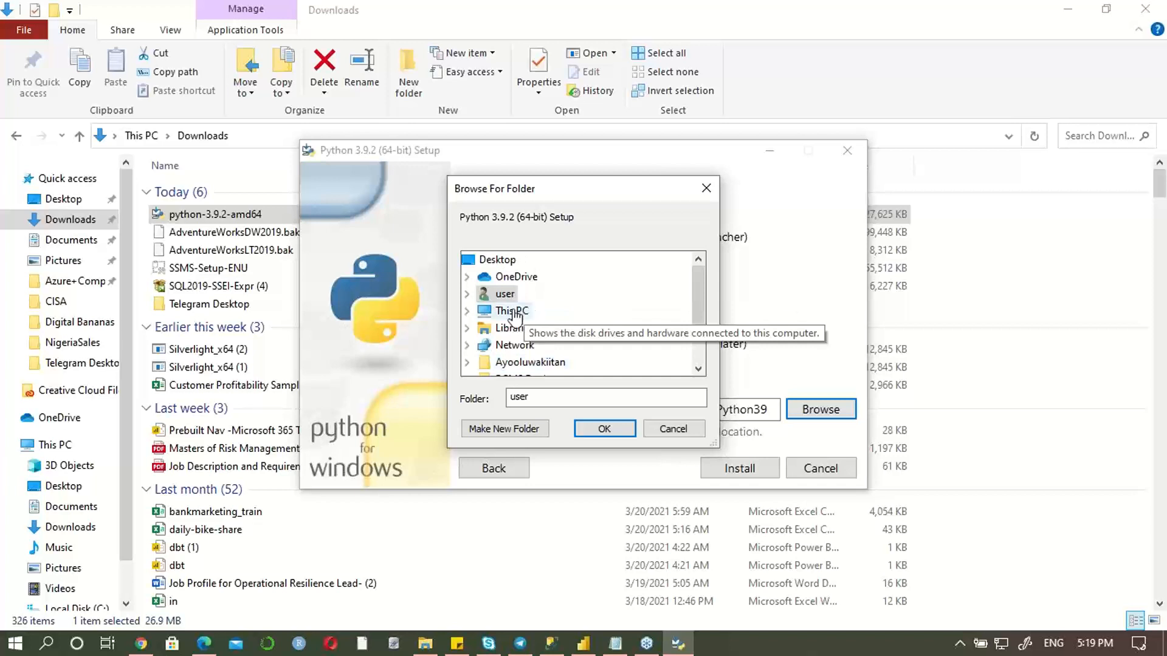
{"action": "double_click", "coordinate": [512, 311]}
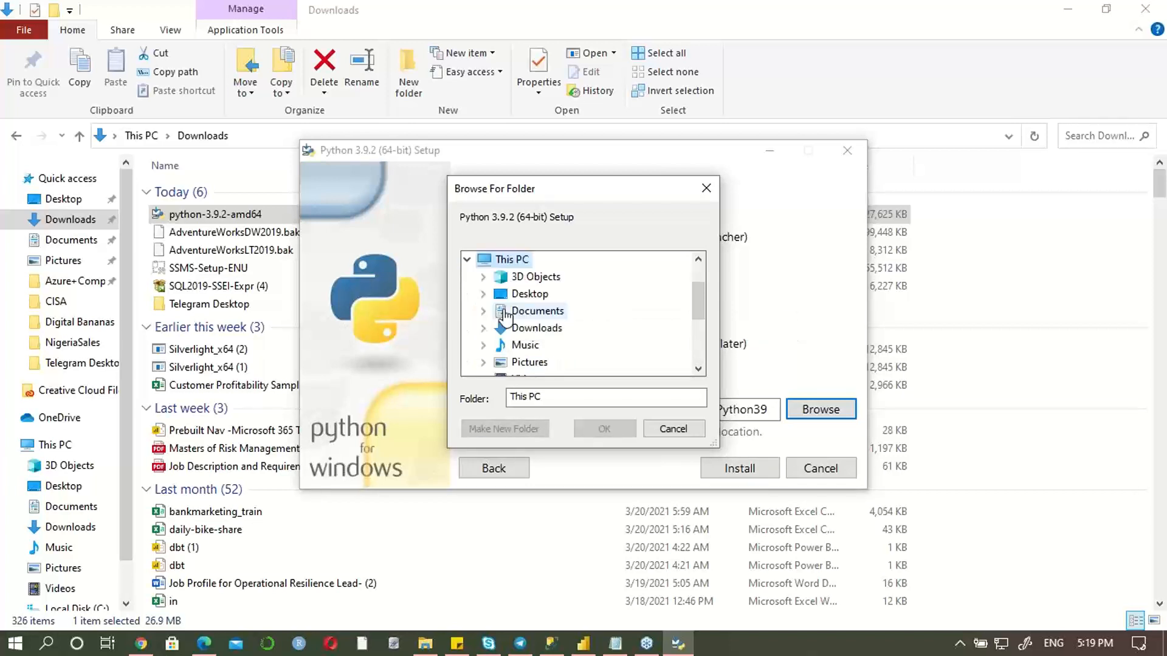
{"action": "scroll", "coordinate": [522, 300], "scroll_direction": "down", "scroll_amount": 2}
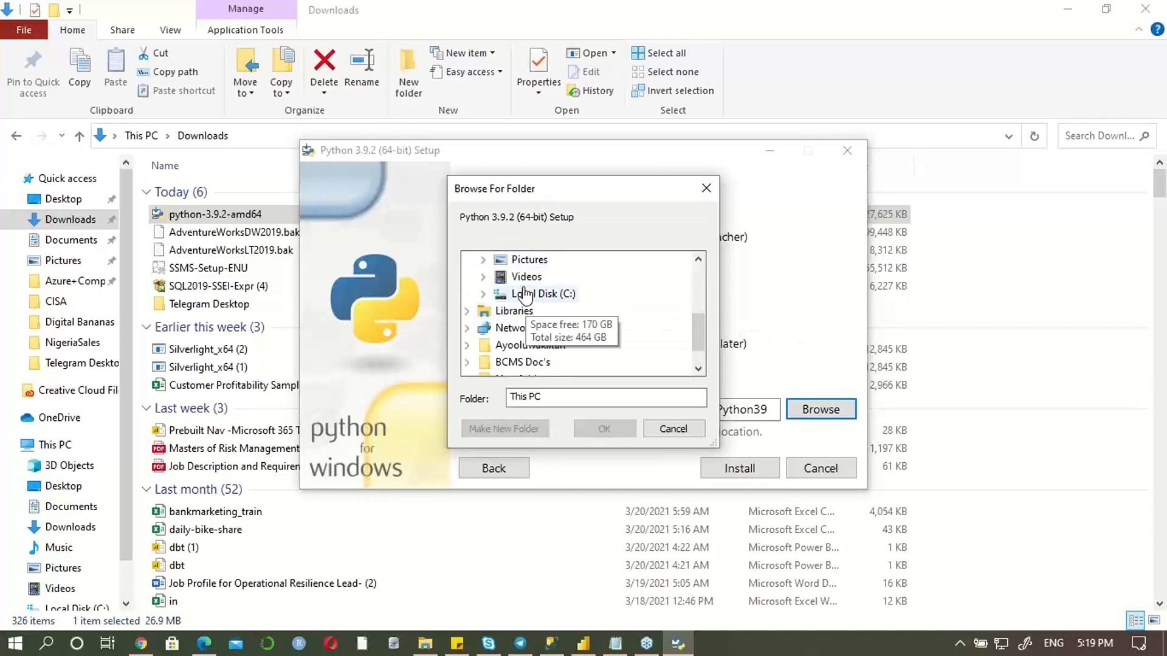
{"action": "scroll", "coordinate": [525, 298], "scroll_direction": "up", "scroll_amount": 1}
{"action": "scroll", "coordinate": [532, 306], "scroll_direction": "down", "scroll_amount": 1}
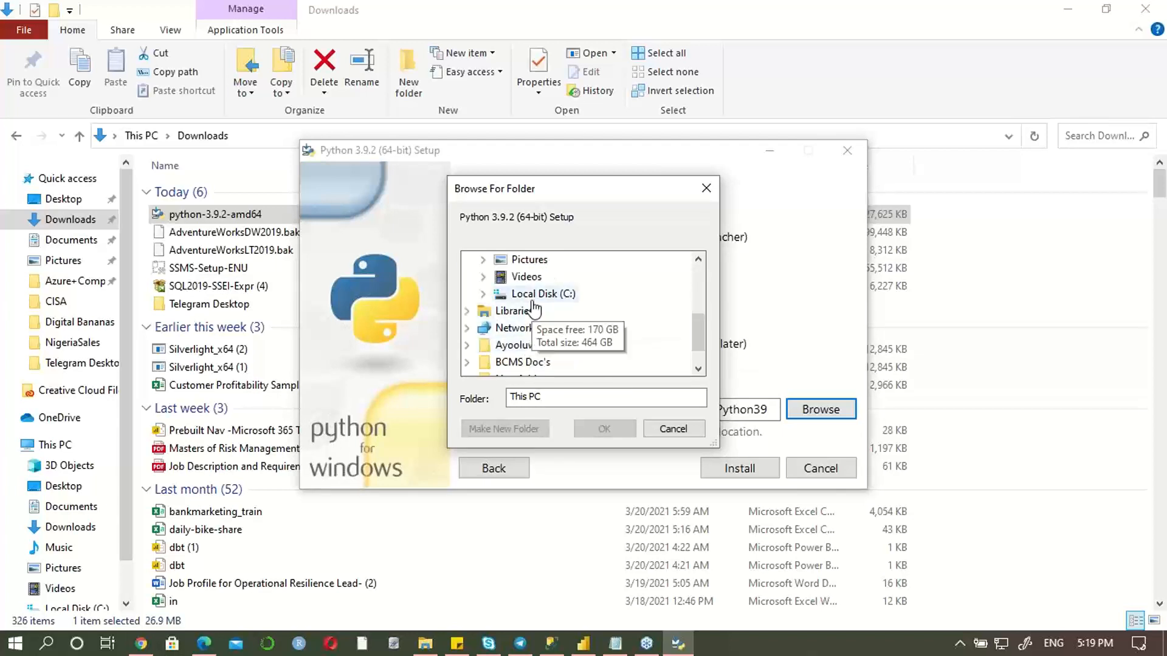
{"action": "double_click", "coordinate": [535, 295]}
{"action": "scroll", "coordinate": [541, 325], "scroll_direction": "down", "scroll_amount": 2}
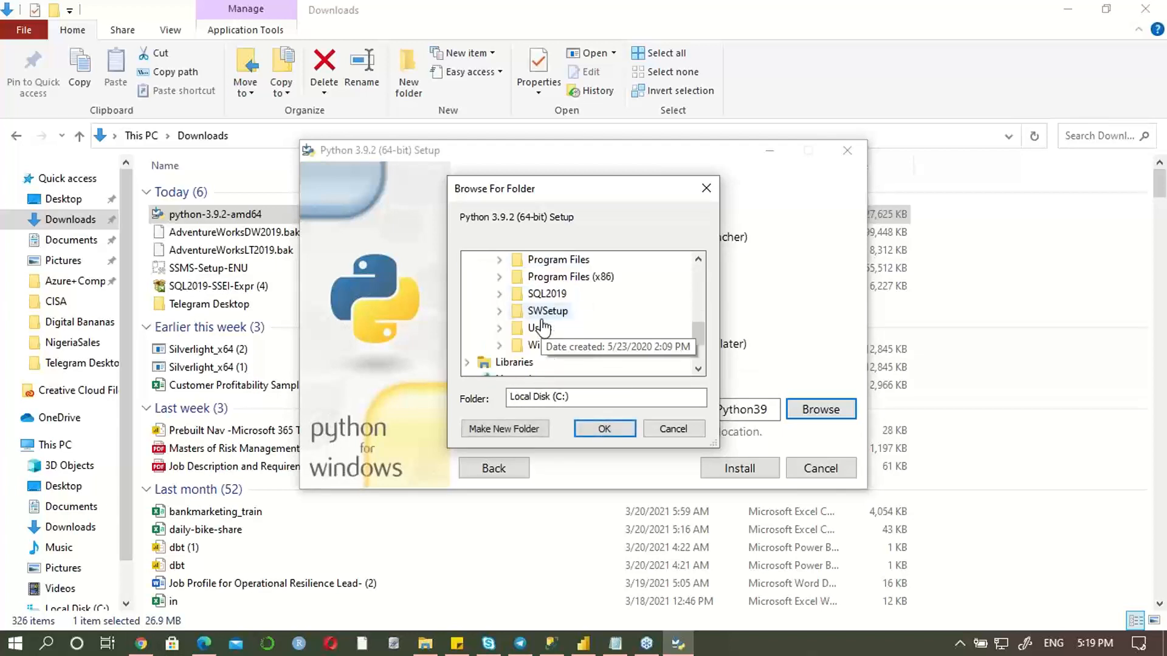
{"action": "scroll", "coordinate": [543, 325], "scroll_direction": "up", "scroll_amount": 1}
{"action": "double_click", "coordinate": [557, 311]}
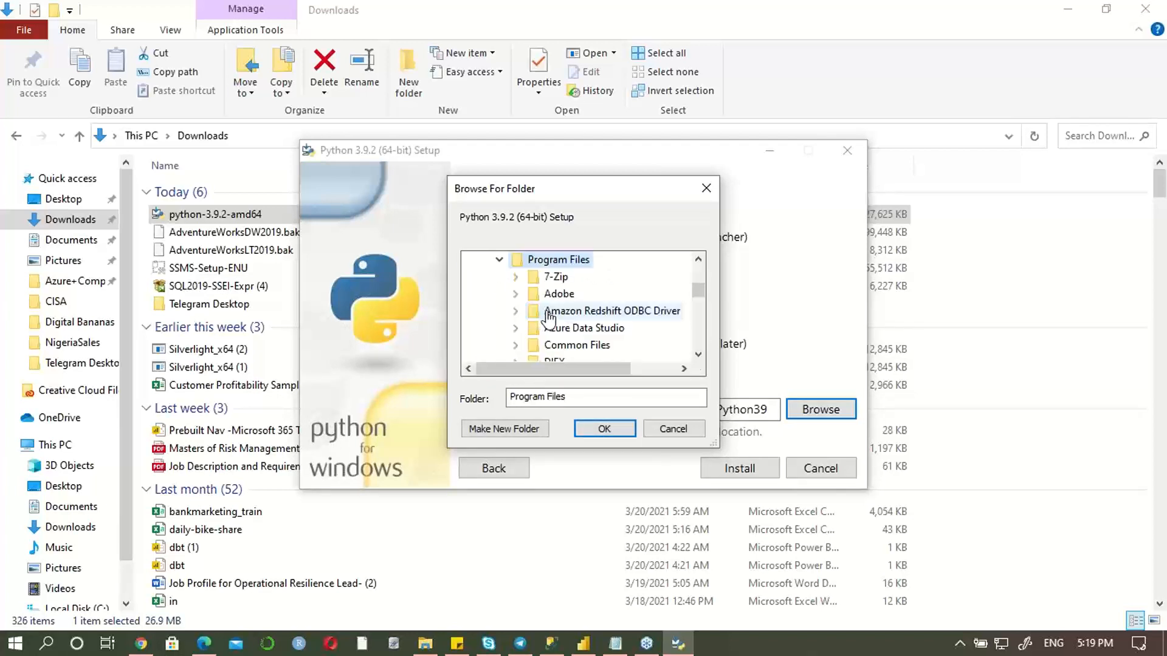
{"action": "left_click", "coordinate": [604, 429]}
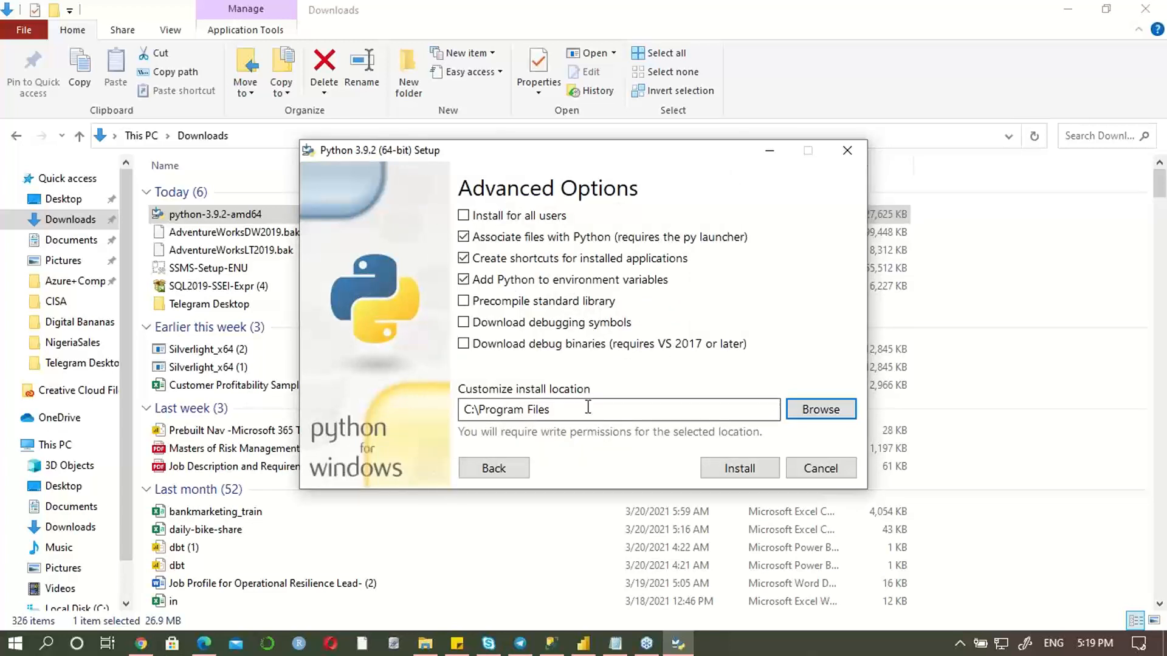
{"action": "left_click", "coordinate": [743, 474]}
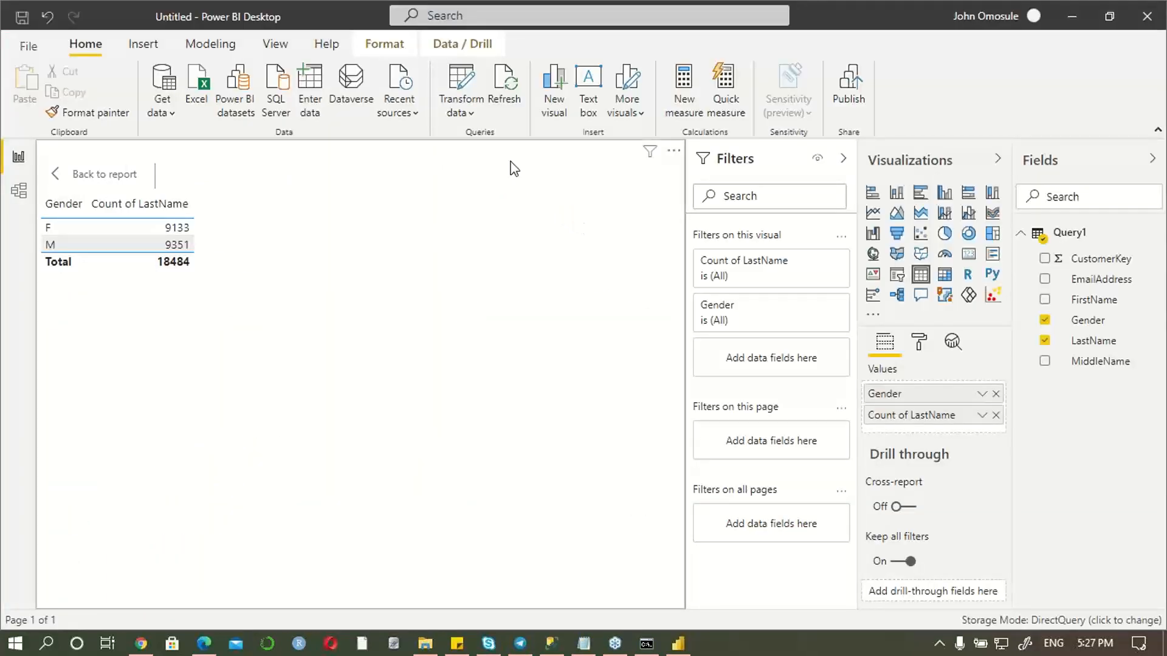
Step: Choose the detected C:\Program Files installation as the Python home directory in Power BI Desktop's Python scripting options
{"action": "left_click", "coordinate": [23, 44]}
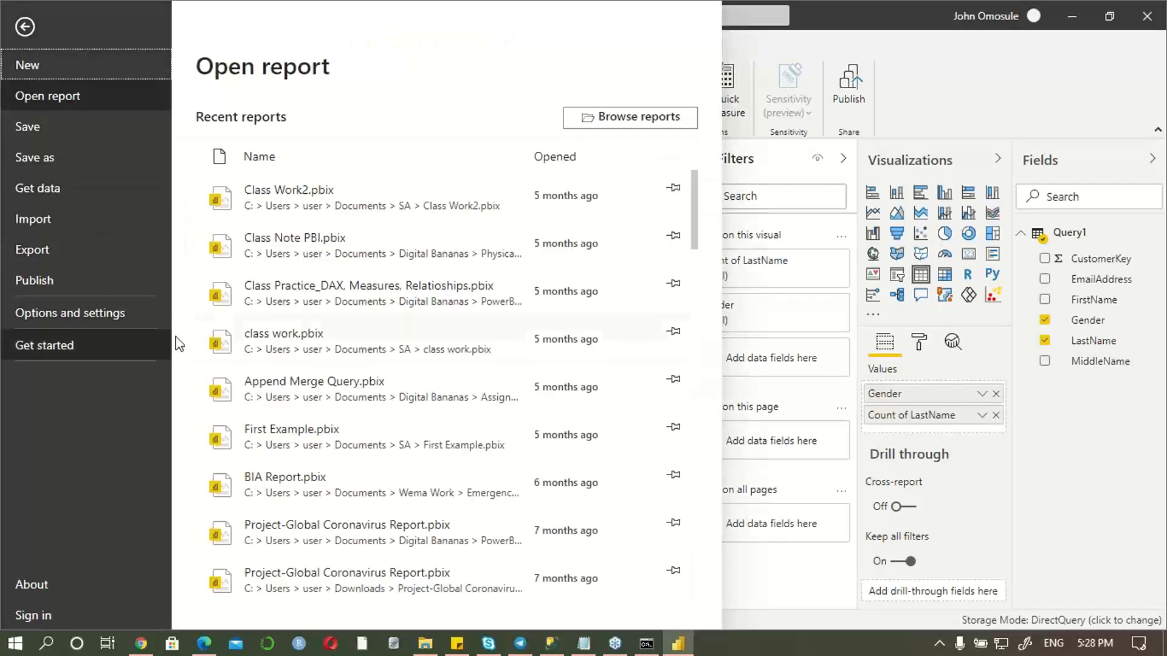
{"action": "left_click", "coordinate": [50, 311]}
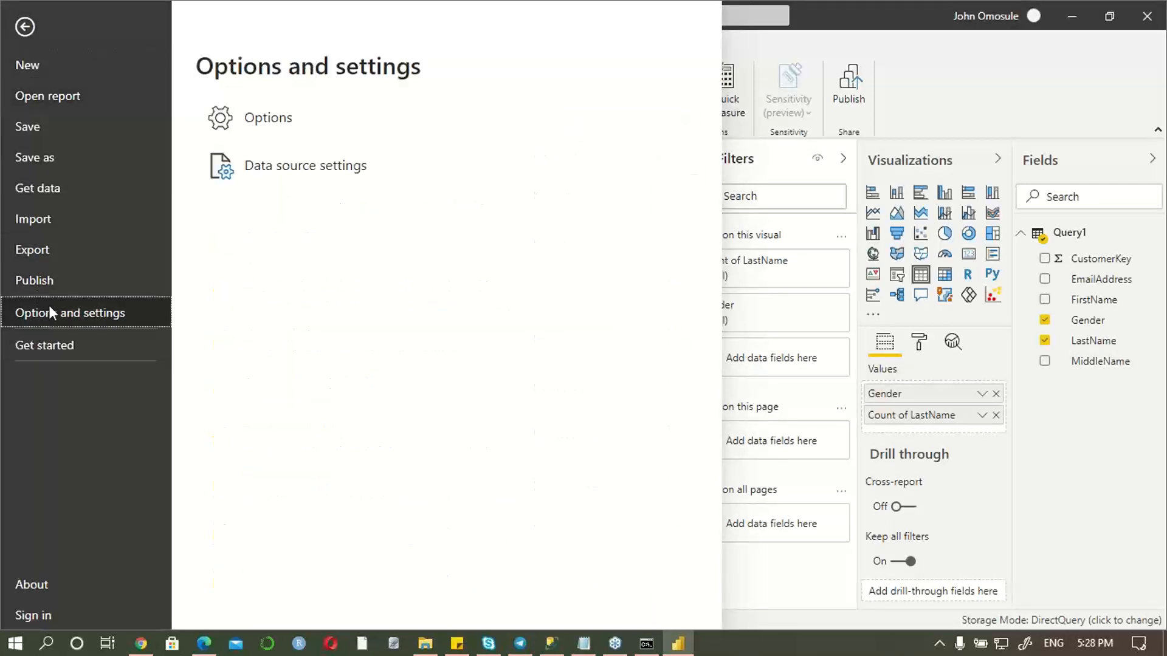
{"action": "left_click", "coordinate": [234, 119]}
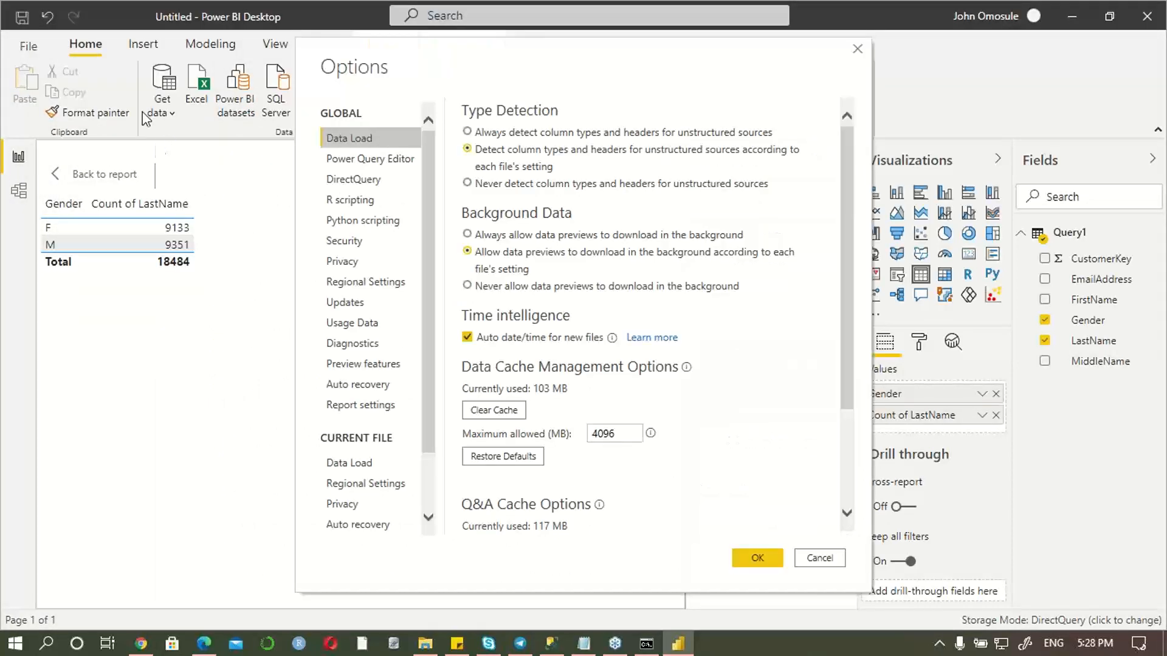
{"action": "left_click", "coordinate": [342, 223]}
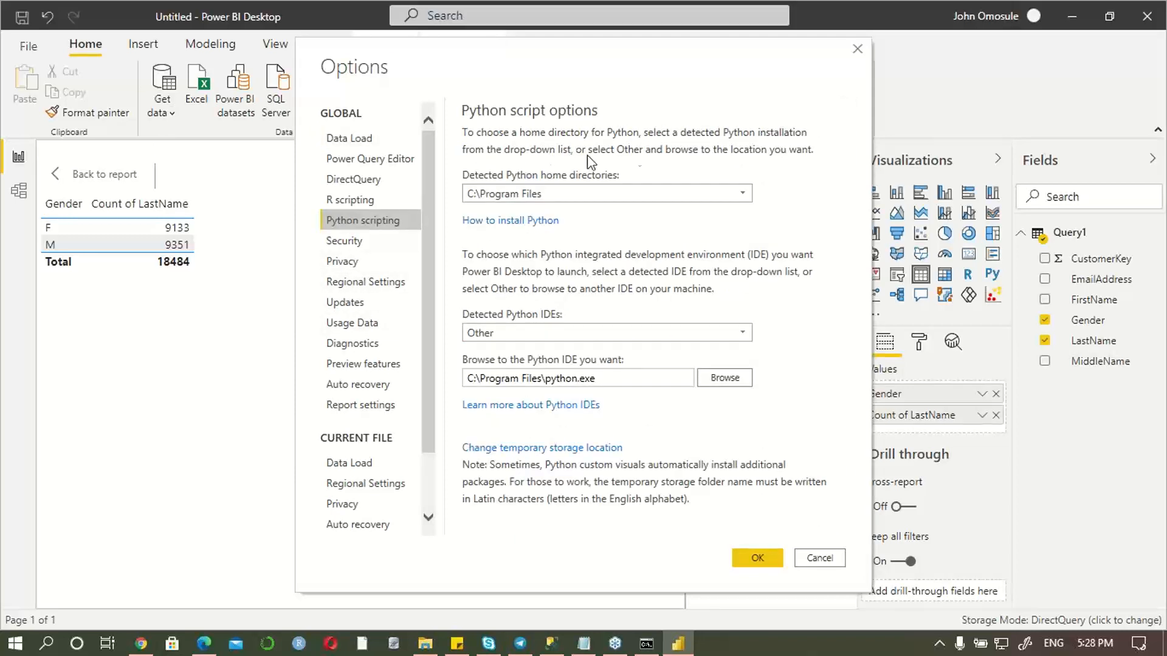
{"action": "left_click", "coordinate": [746, 195]}
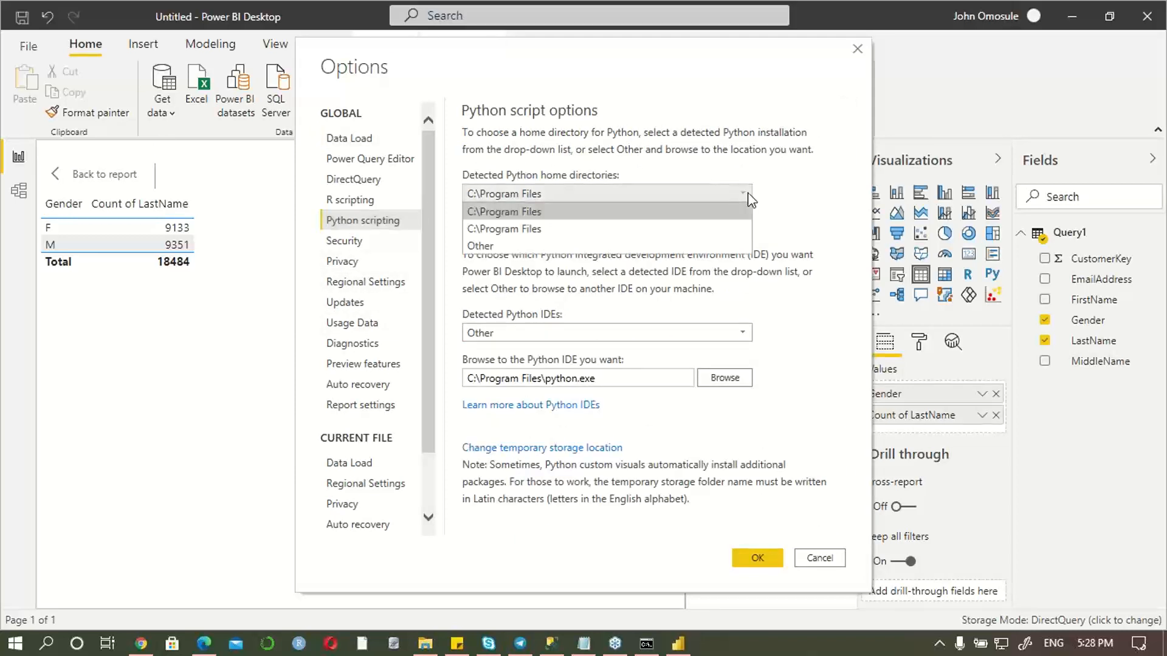
{"action": "left_click", "coordinate": [524, 212]}
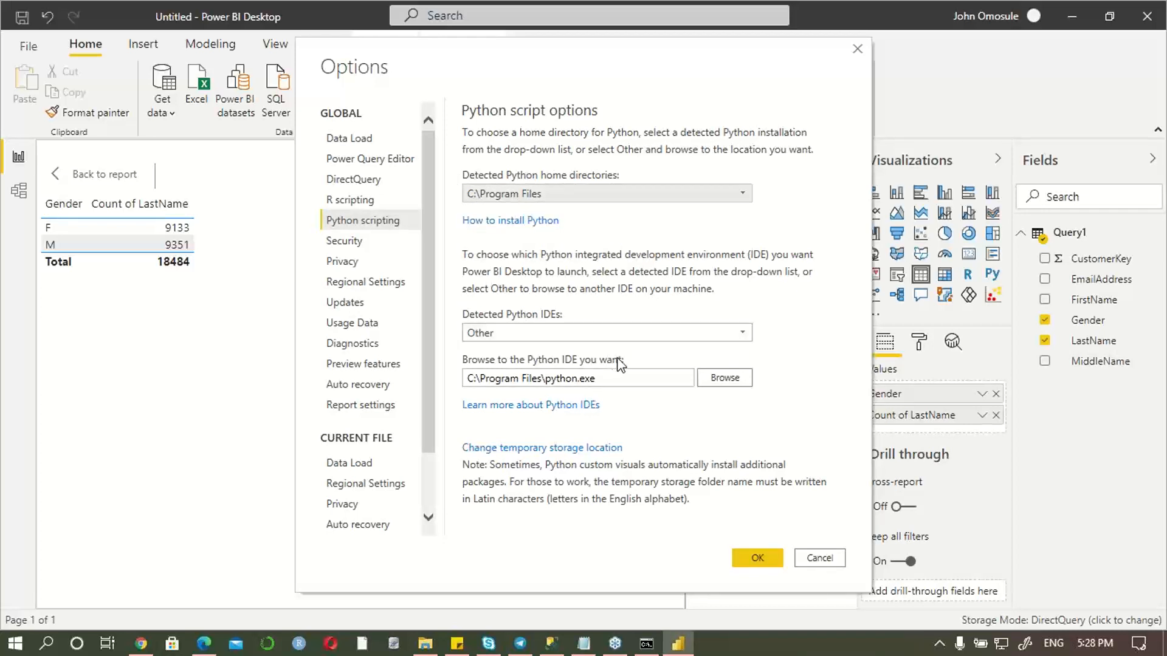
Step: Select python.exe in C:\Program Files as the Python IDE and apply the options
{"action": "left_click", "coordinate": [537, 377]}
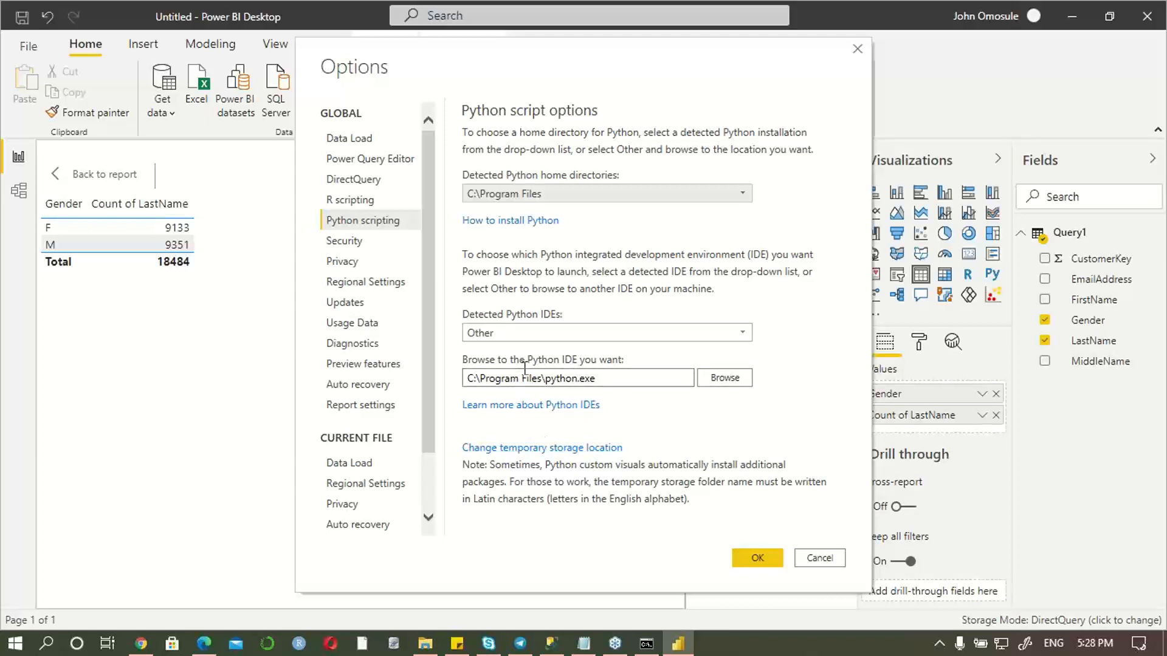
{"action": "left_click", "coordinate": [717, 378]}
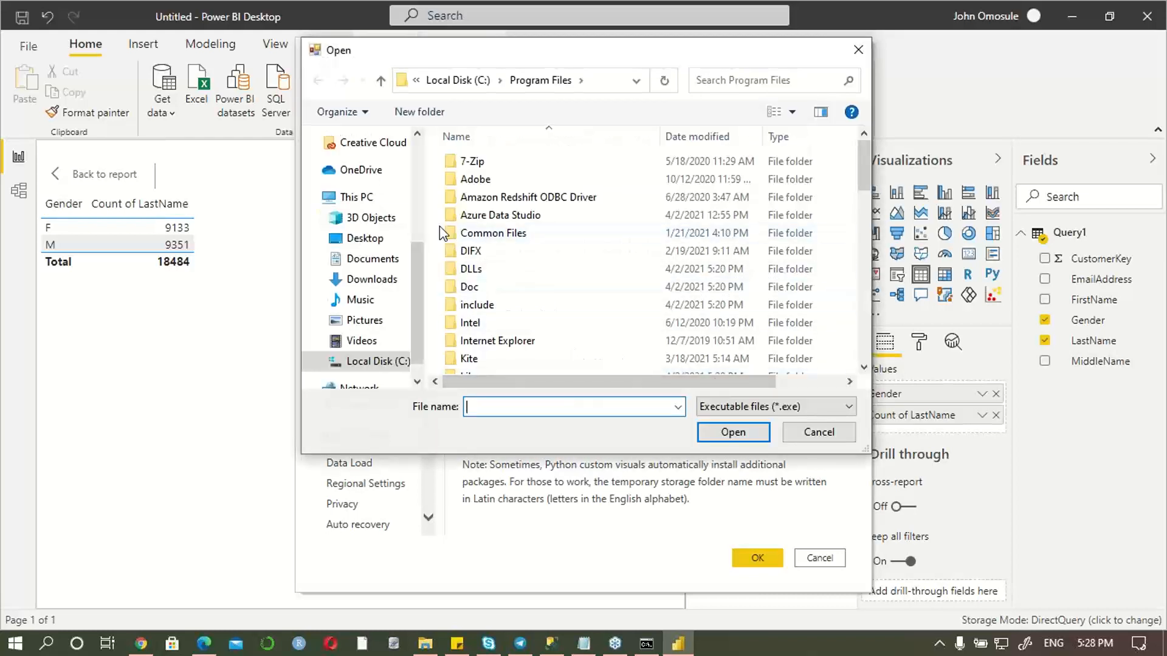
{"action": "left_click", "coordinate": [365, 362]}
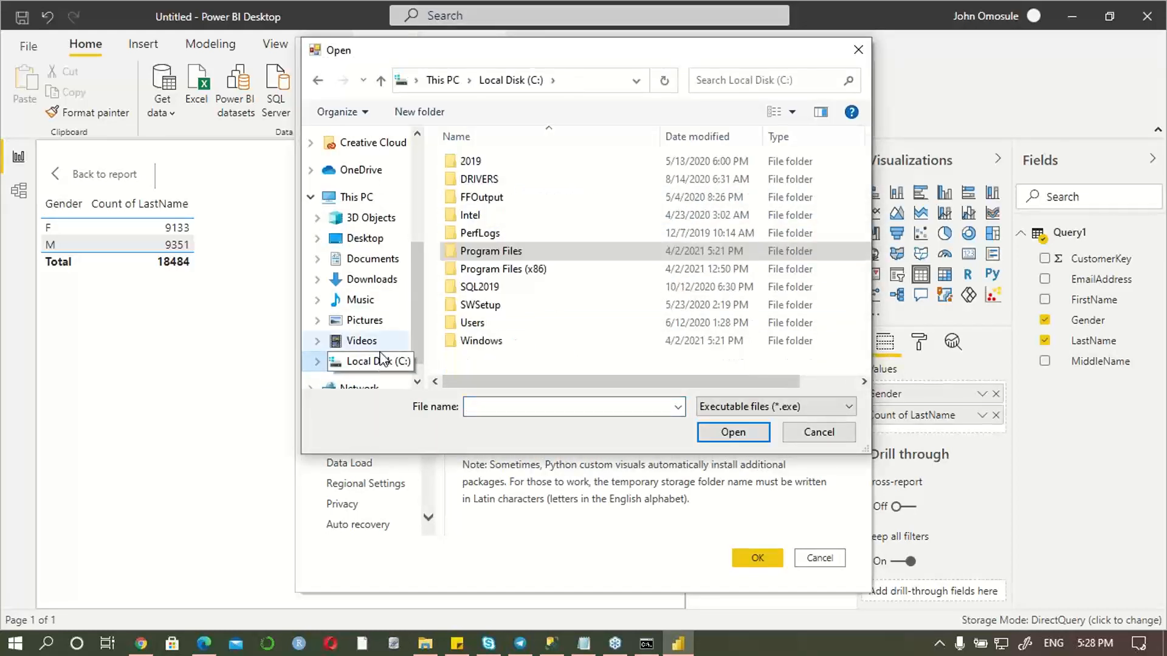
{"action": "left_click", "coordinate": [495, 252]}
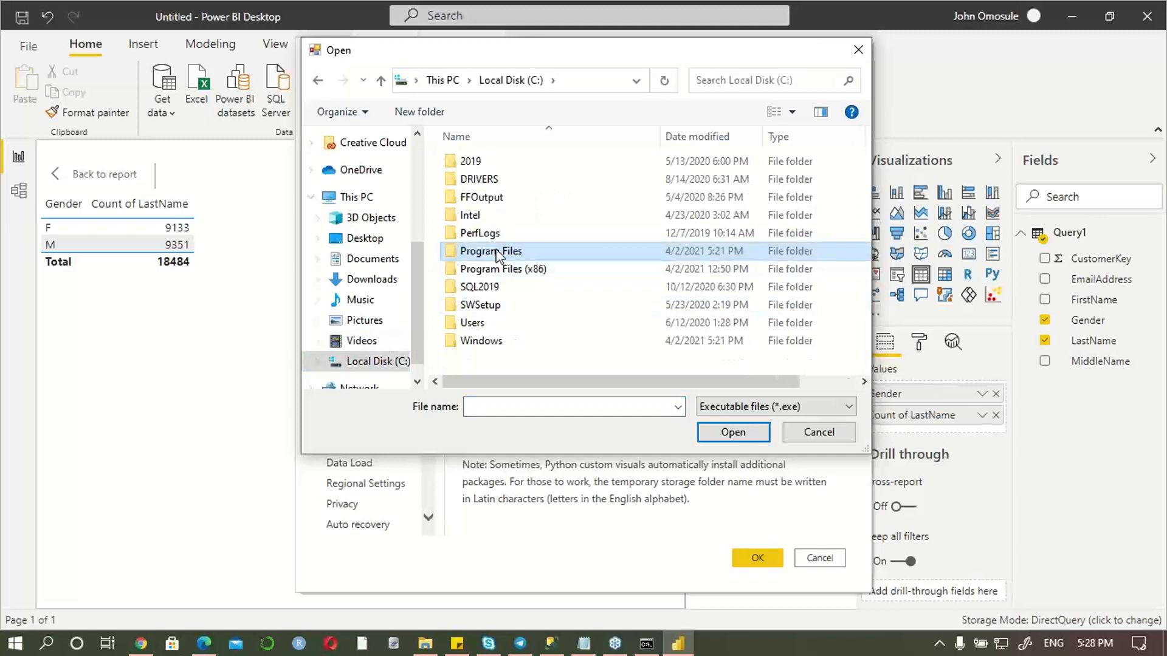
{"action": "double_click", "coordinate": [495, 252]}
{"action": "scroll", "coordinate": [495, 253], "scroll_direction": "down", "scroll_amount": 15}
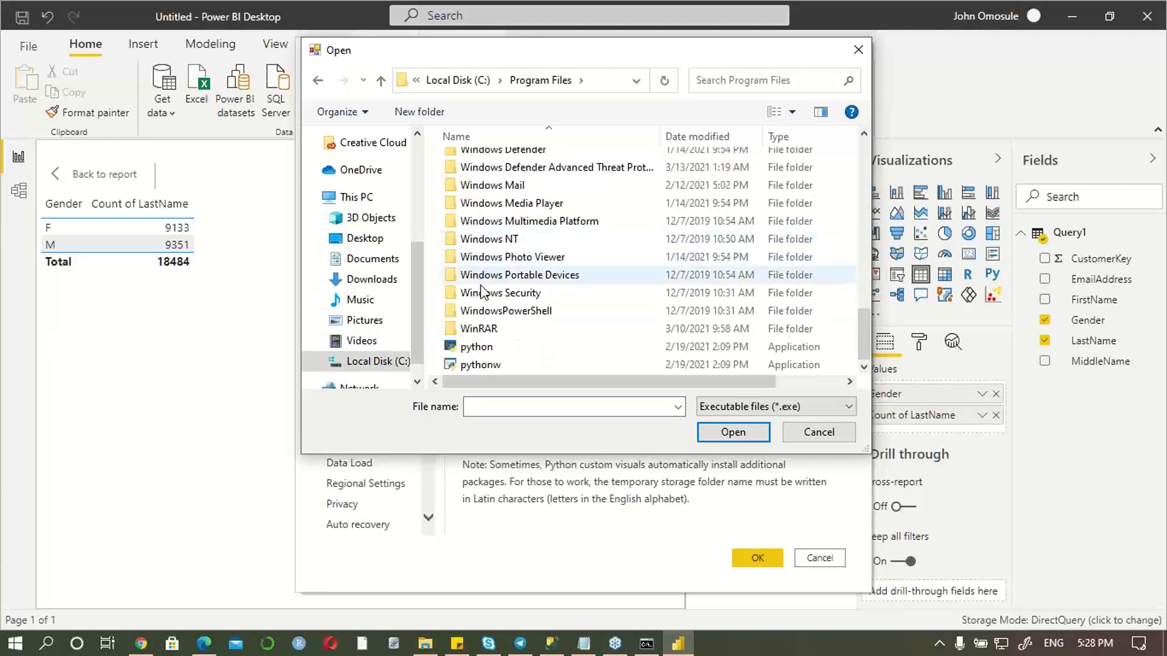
{"action": "double_click", "coordinate": [474, 347]}
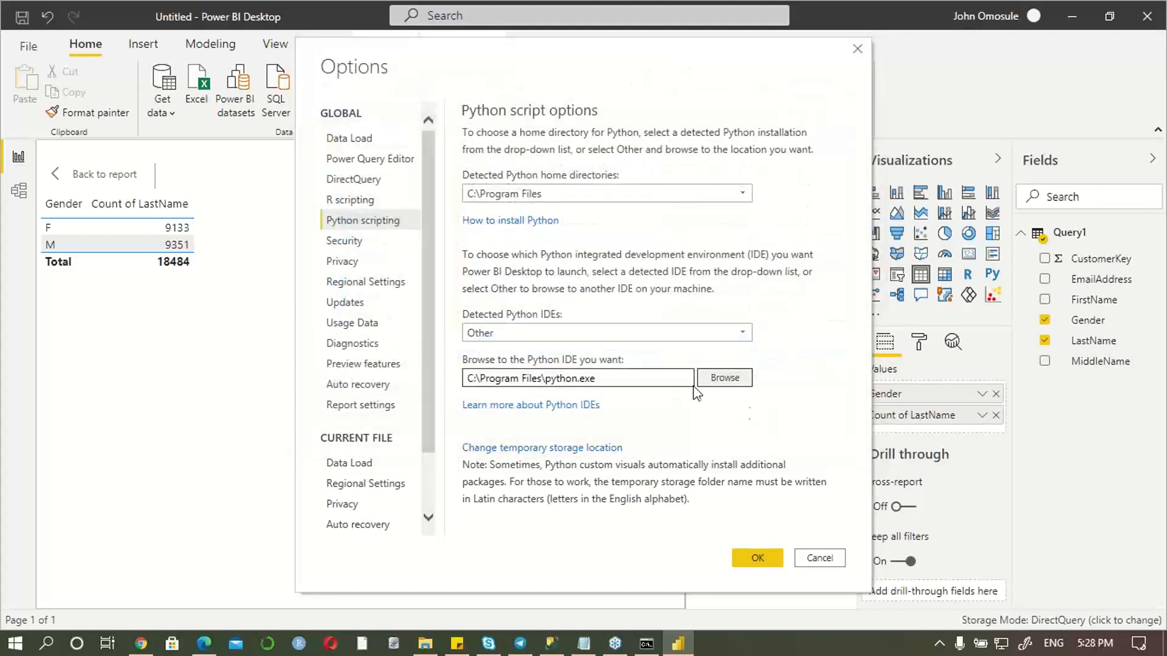
{"action": "left_click", "coordinate": [758, 557]}
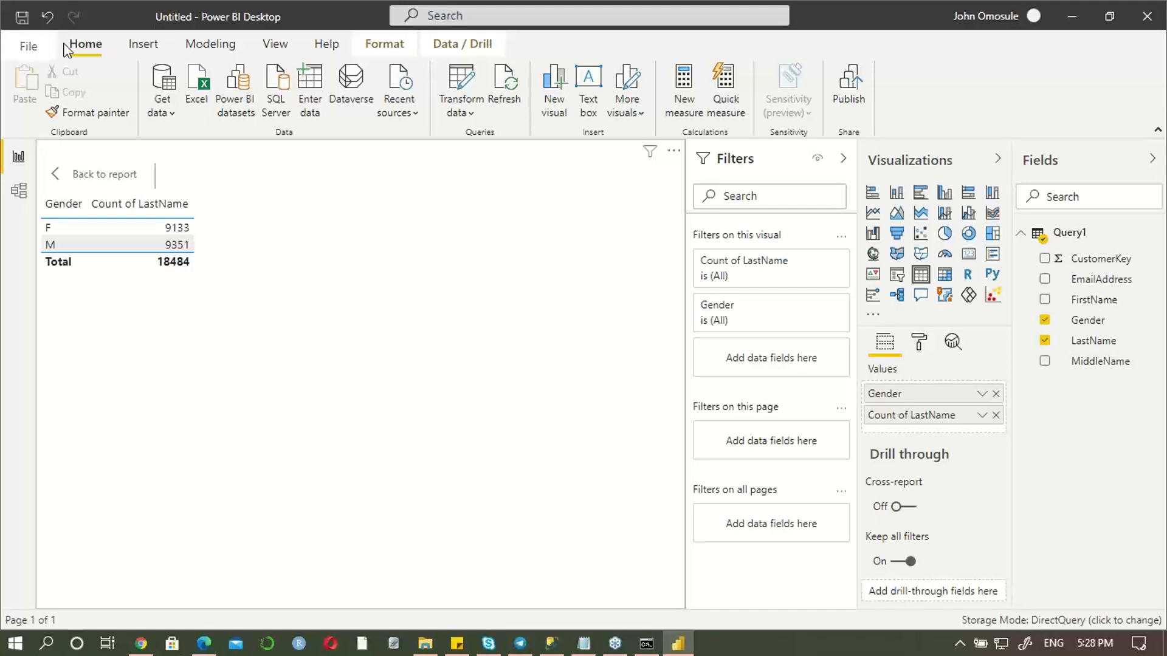
Step: Start a new data connection using the Python script source from the Other category
{"action": "left_click", "coordinate": [162, 108]}
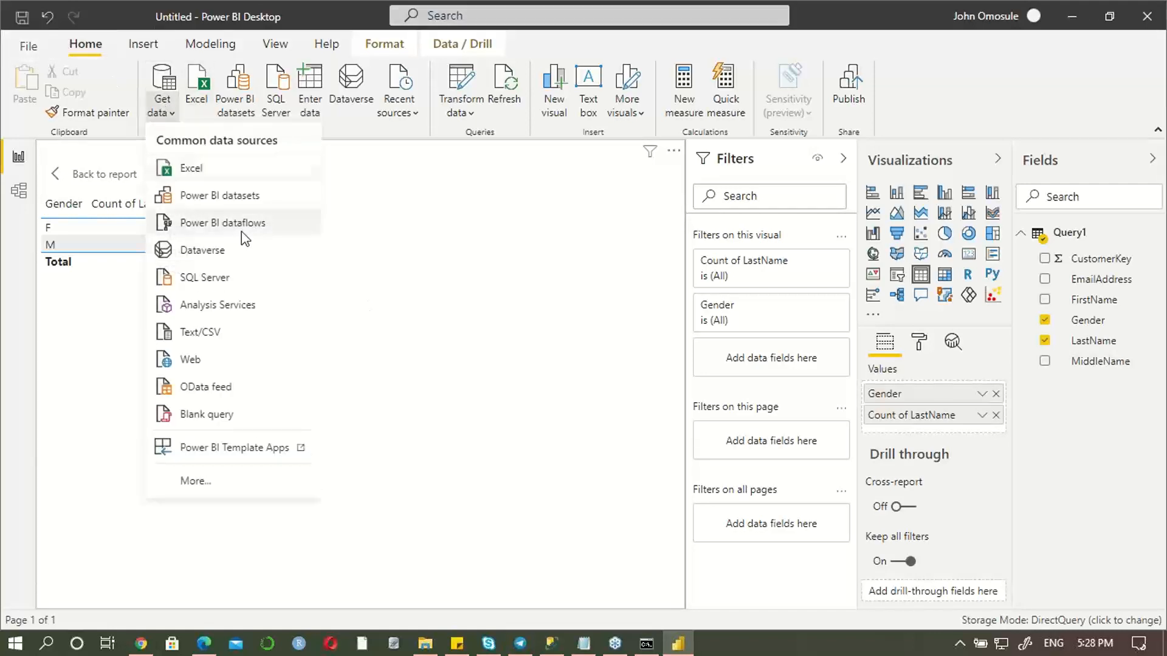
{"action": "left_click", "coordinate": [193, 480]}
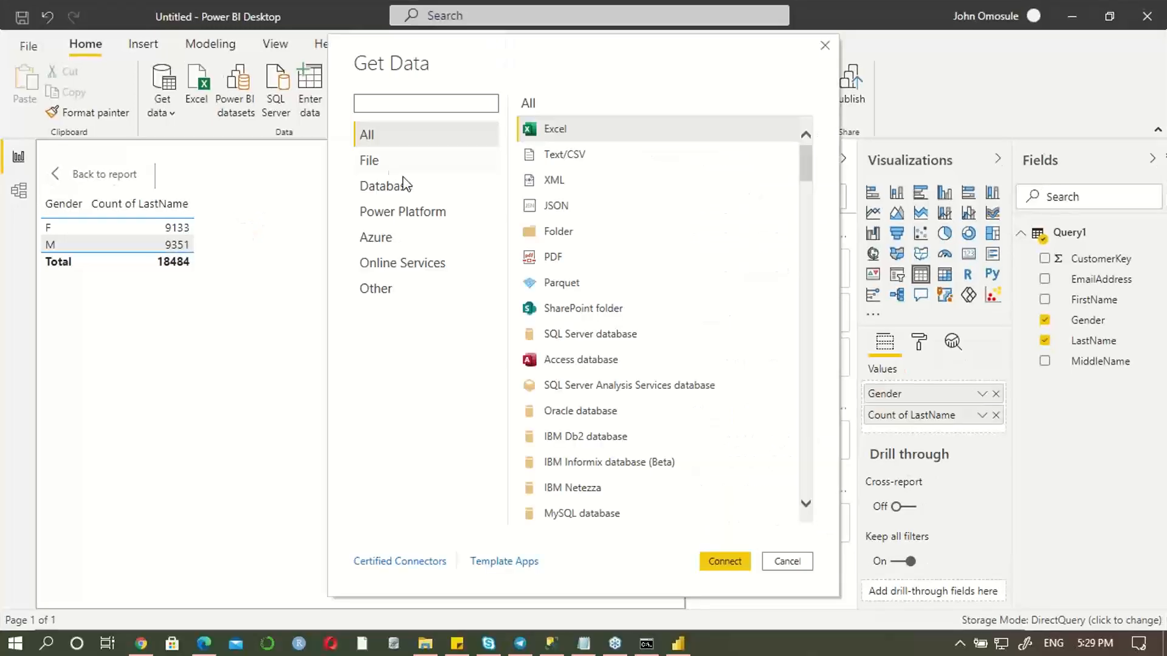
{"action": "left_click", "coordinate": [373, 292]}
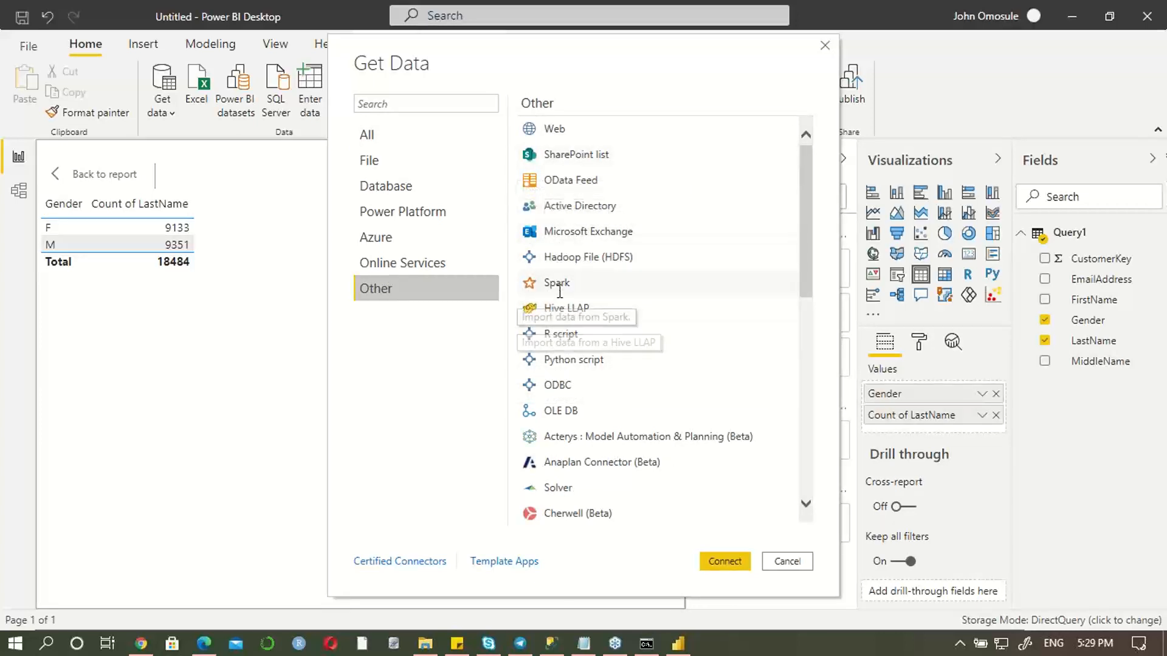
{"action": "left_click", "coordinate": [555, 362]}
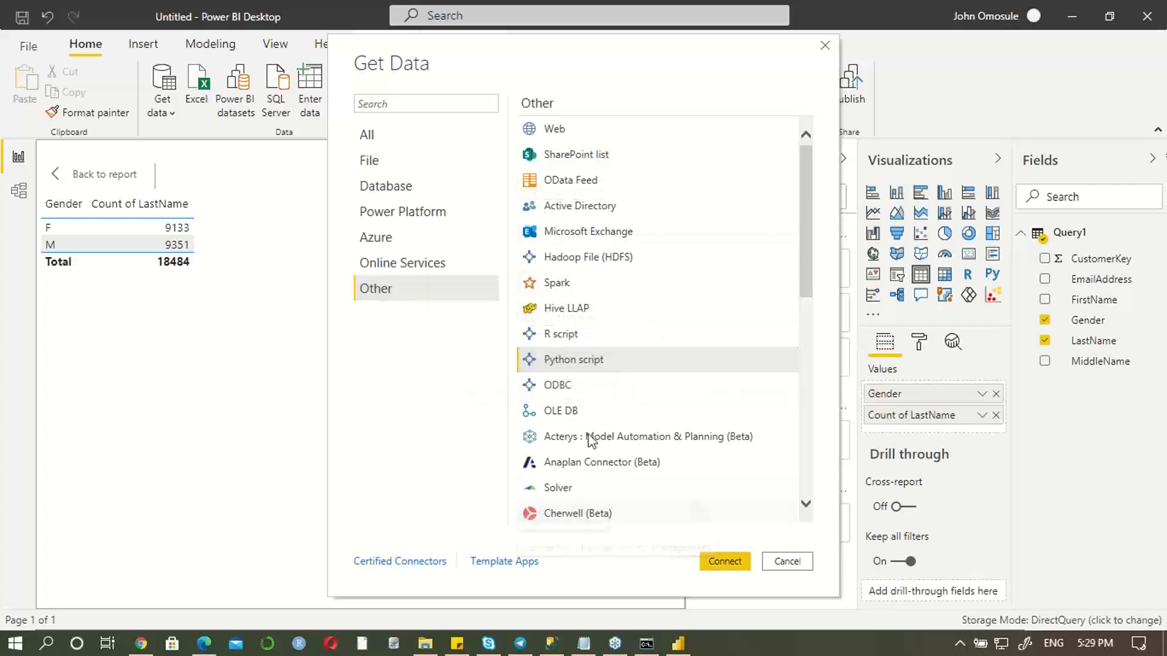
{"action": "left_click", "coordinate": [723, 562]}
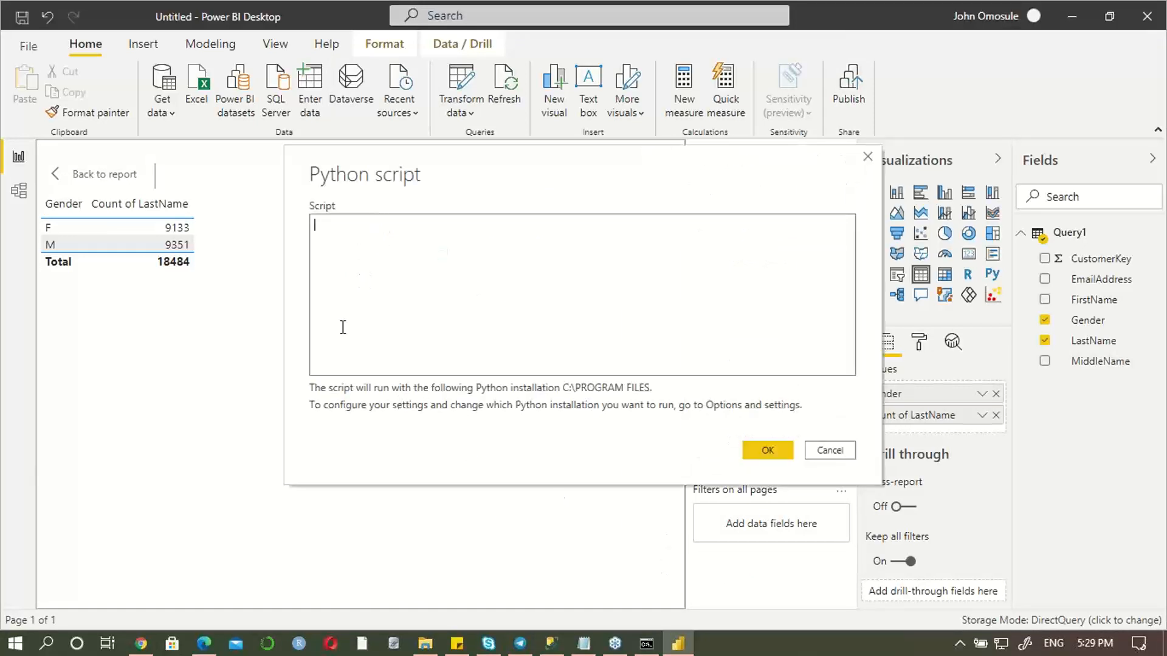
Step: Enter a pandas script building DataFrame df from three sample rows with columns Name and Age, dtype=float, without the print line, and run it
{"action": "type", "text": "import pandas as pd data = [['Alex',10],['Bob',12],['Clarke',13]] df = pd.DataFrame(data,columns=['Name','Age'],dtype=float) print (df)"}
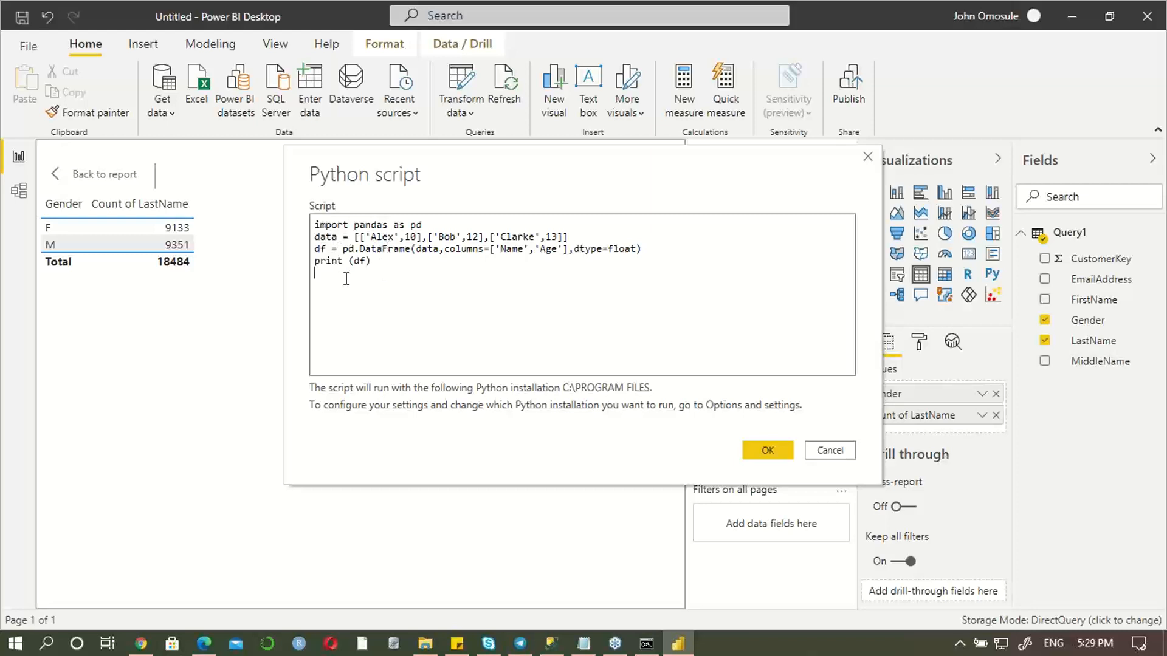
{"action": "left_click", "coordinate": [592, 652]}
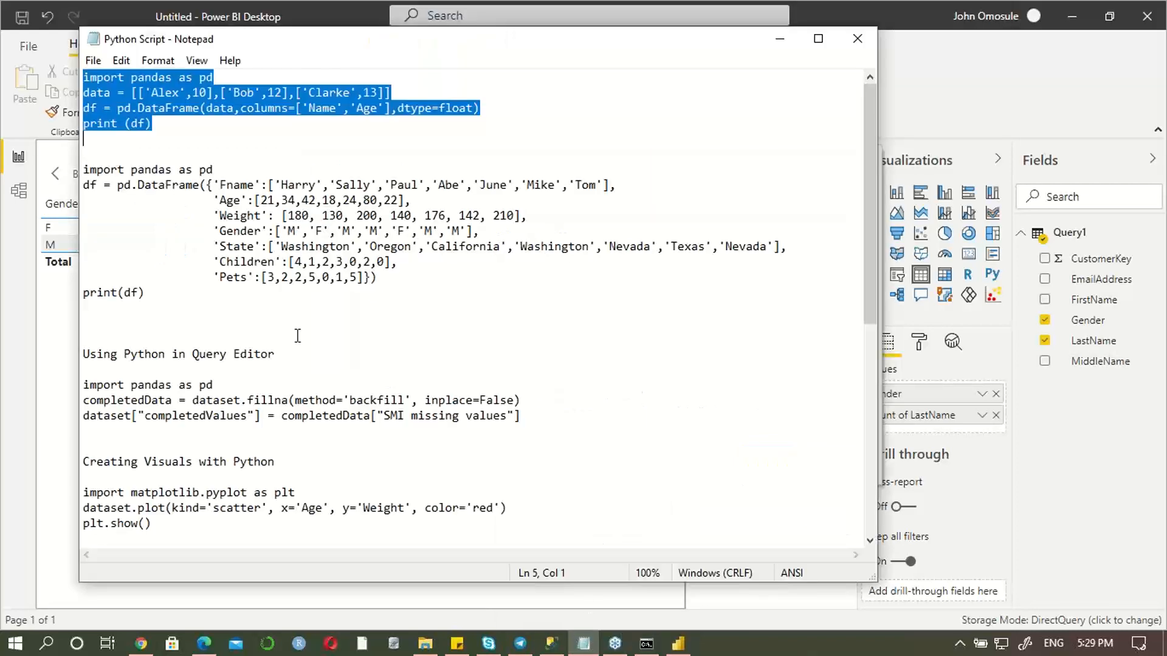
{"action": "left_click", "coordinate": [779, 38]}
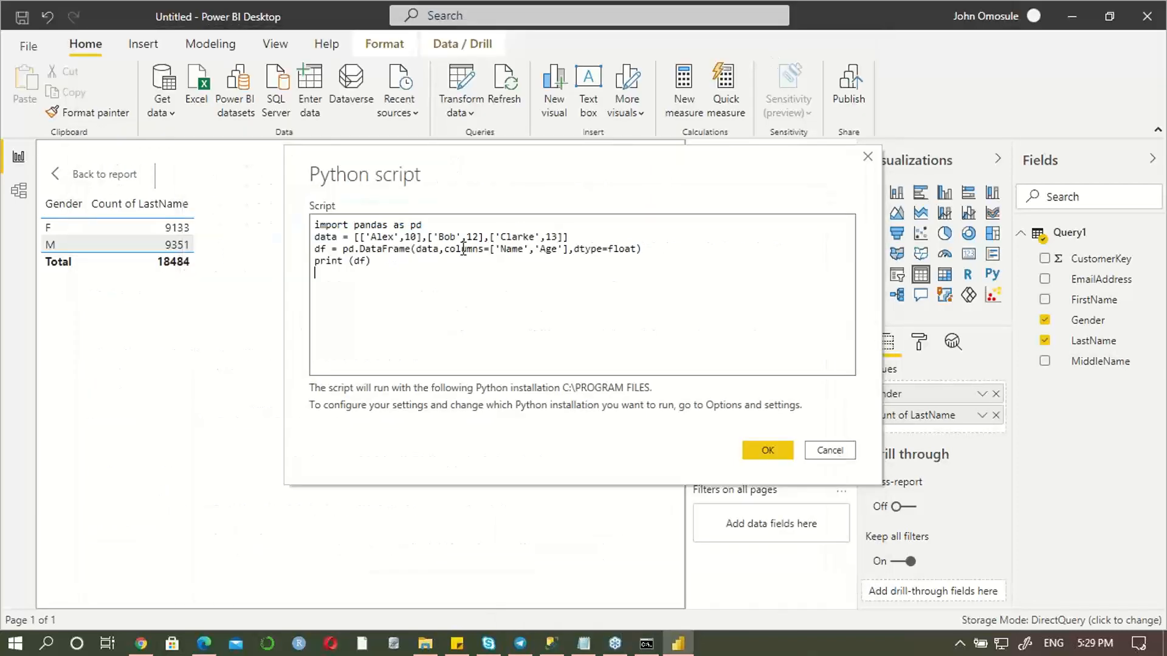
{"action": "left_click", "coordinate": [380, 266]}
{"action": "left_click", "coordinate": [767, 451]}
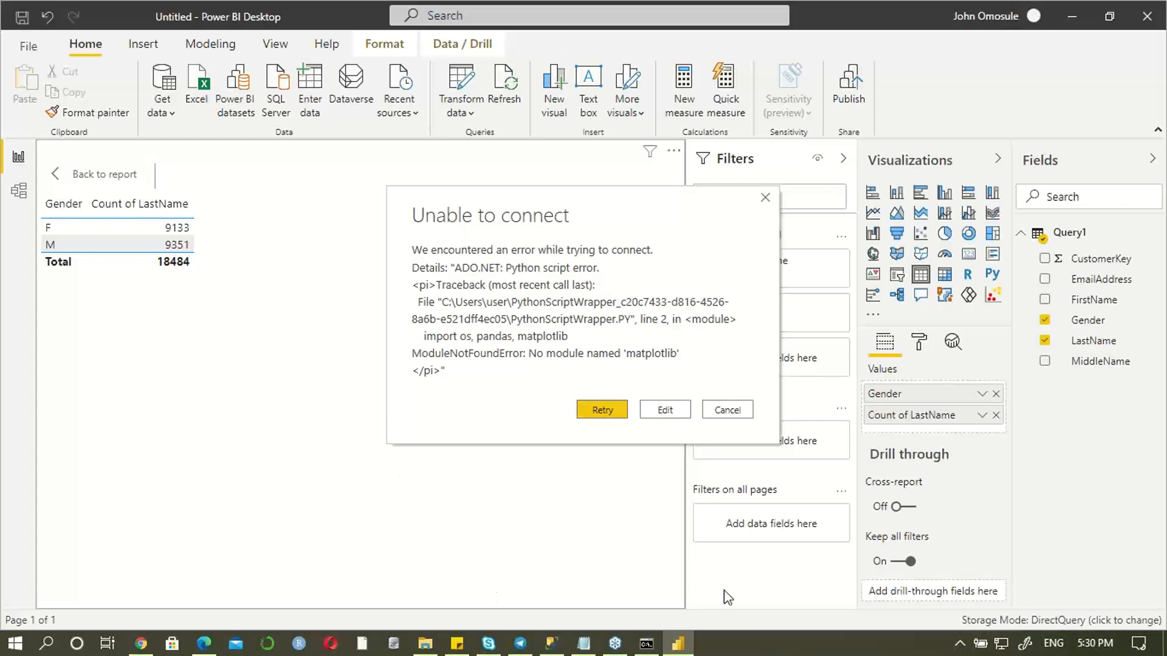
Step: Switch to Command Prompt and run pip install matplotlib, leaving the window minimized when the installation is done
{"action": "left_click", "coordinate": [645, 644]}
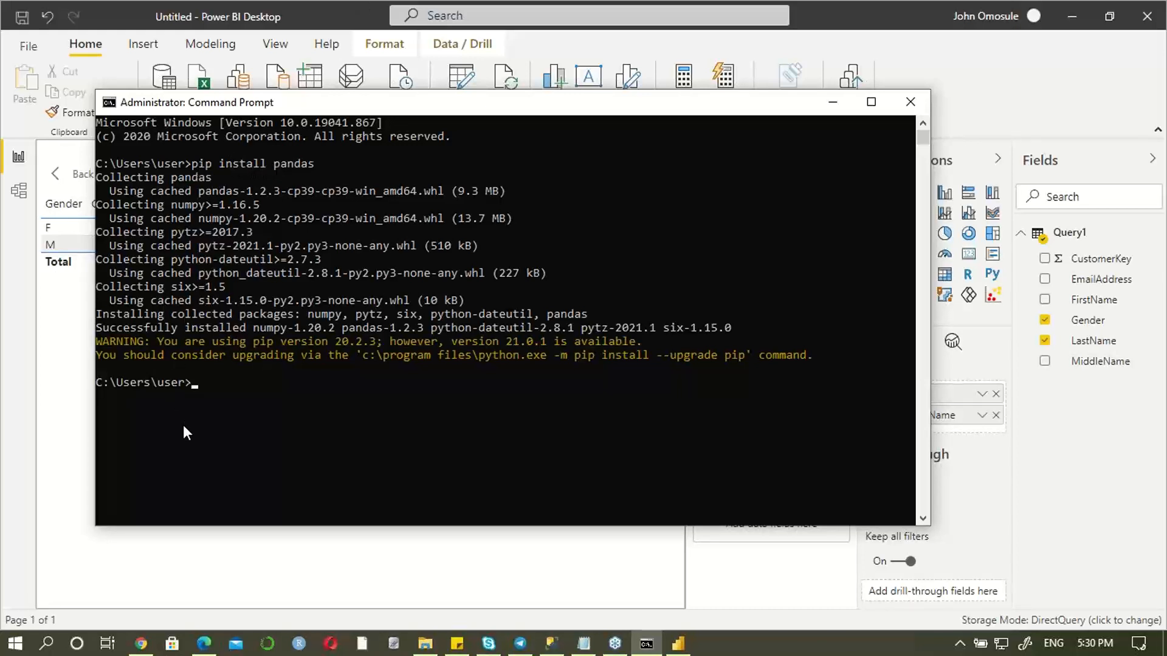
{"action": "type", "text": "pip install matplo"}
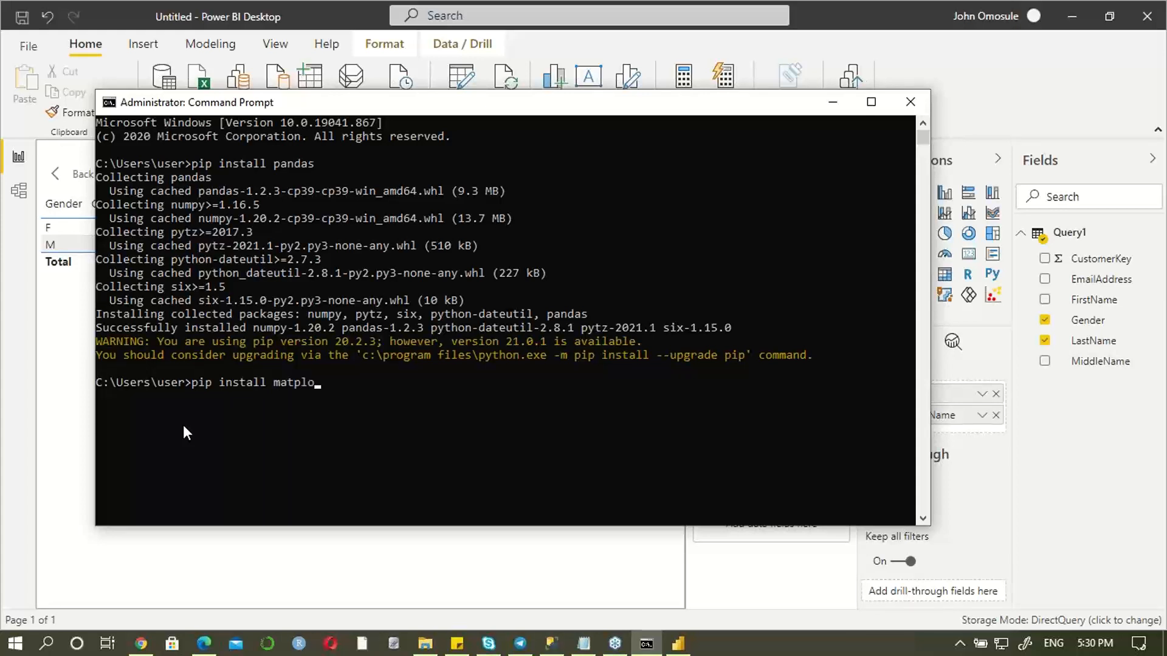
{"action": "type", "text": "tlib"}
{"action": "key", "text": "Return"}
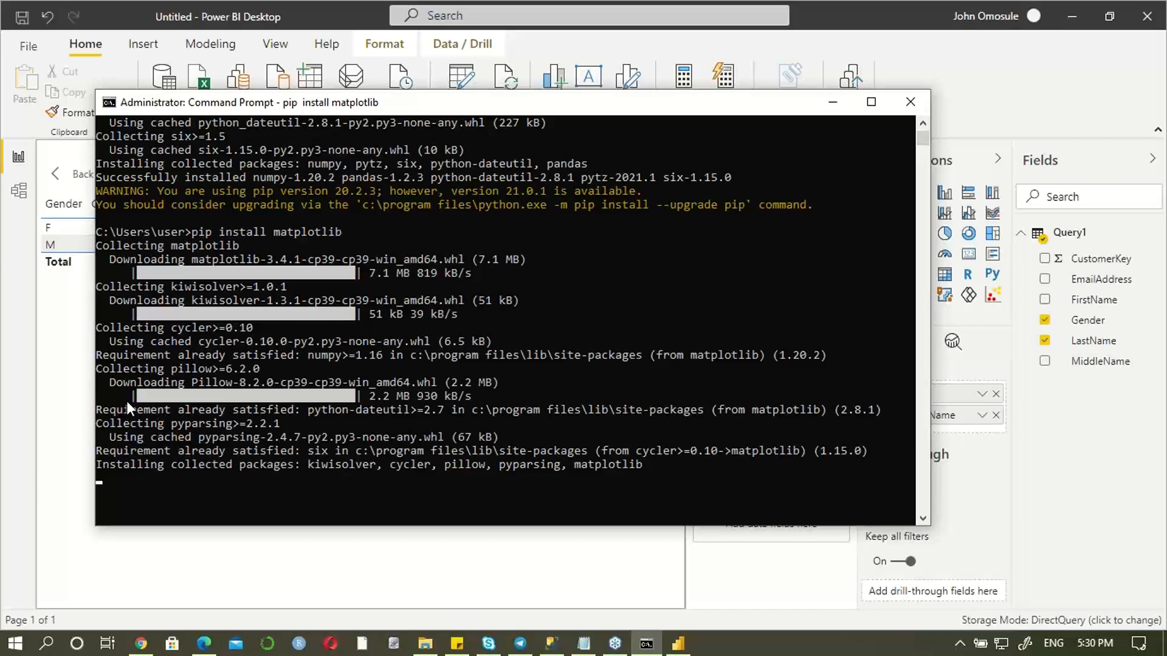
{"action": "scroll", "coordinate": [222, 428], "scroll_direction": "down", "scroll_amount": 3}
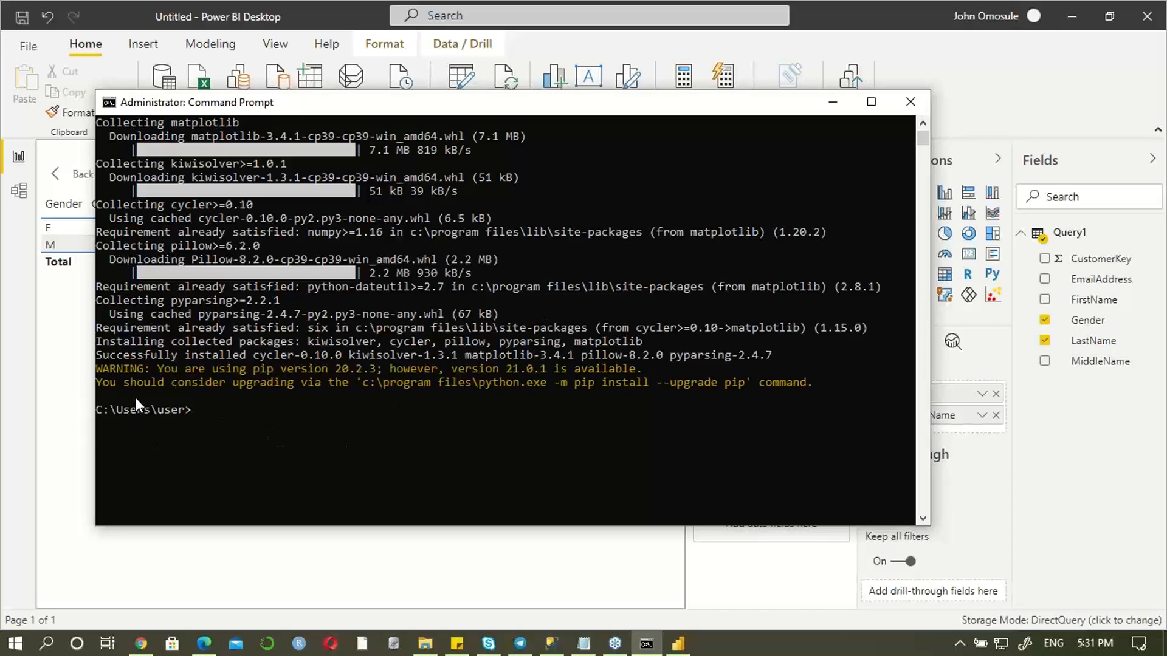
{"action": "left_click", "coordinate": [833, 102]}
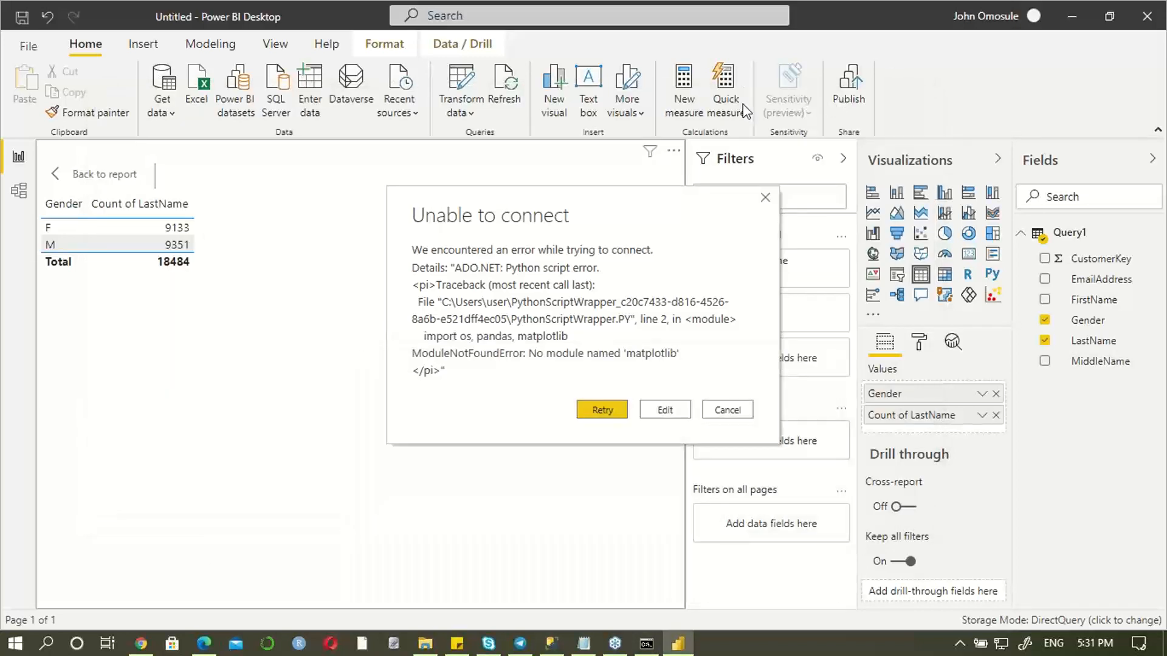
Step: Rerun the Python script without changes and load the df table into the model, accepting the second data source
{"action": "left_click", "coordinate": [663, 410]}
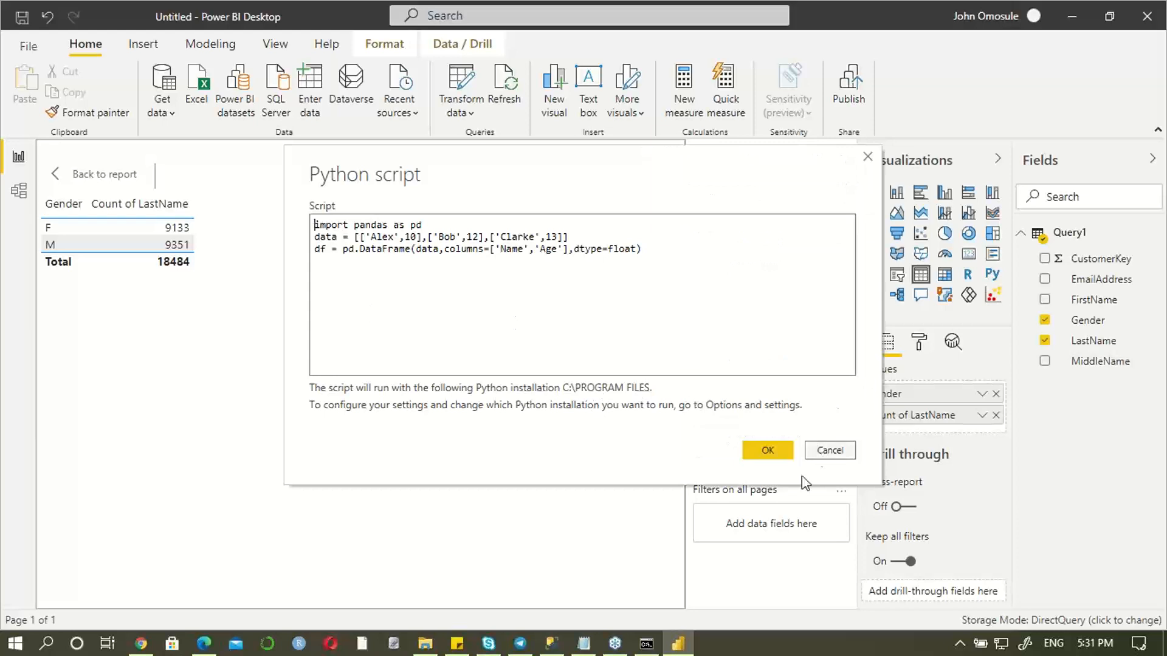
{"action": "left_click", "coordinate": [767, 450]}
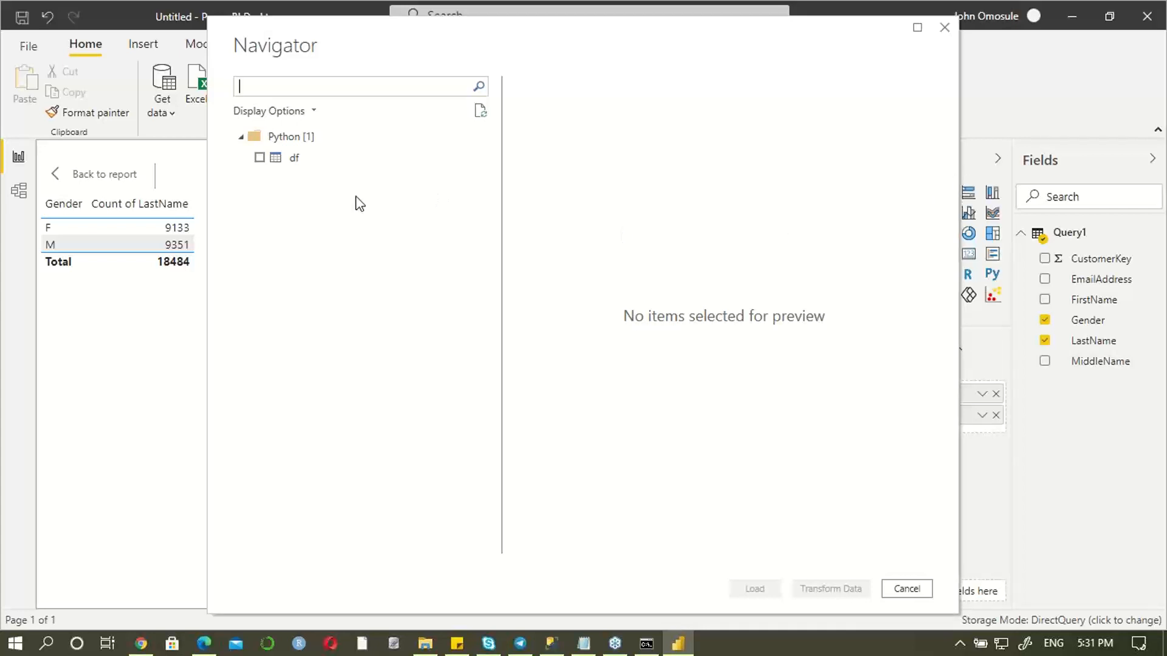
{"action": "left_click", "coordinate": [294, 160]}
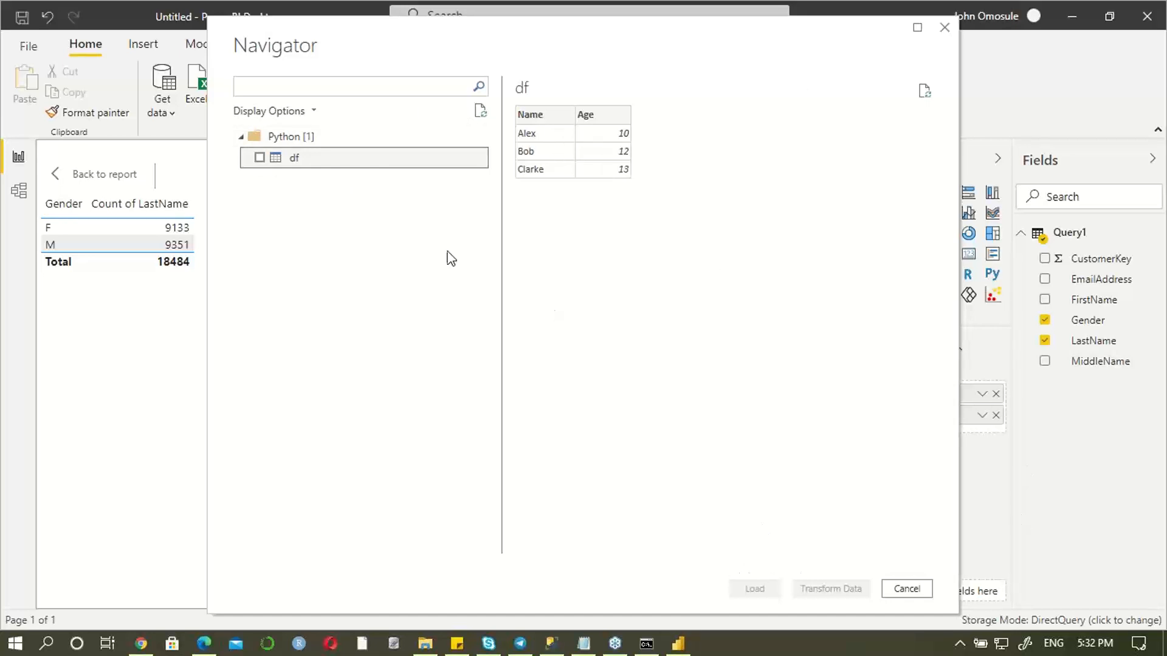
{"action": "left_click", "coordinate": [259, 157]}
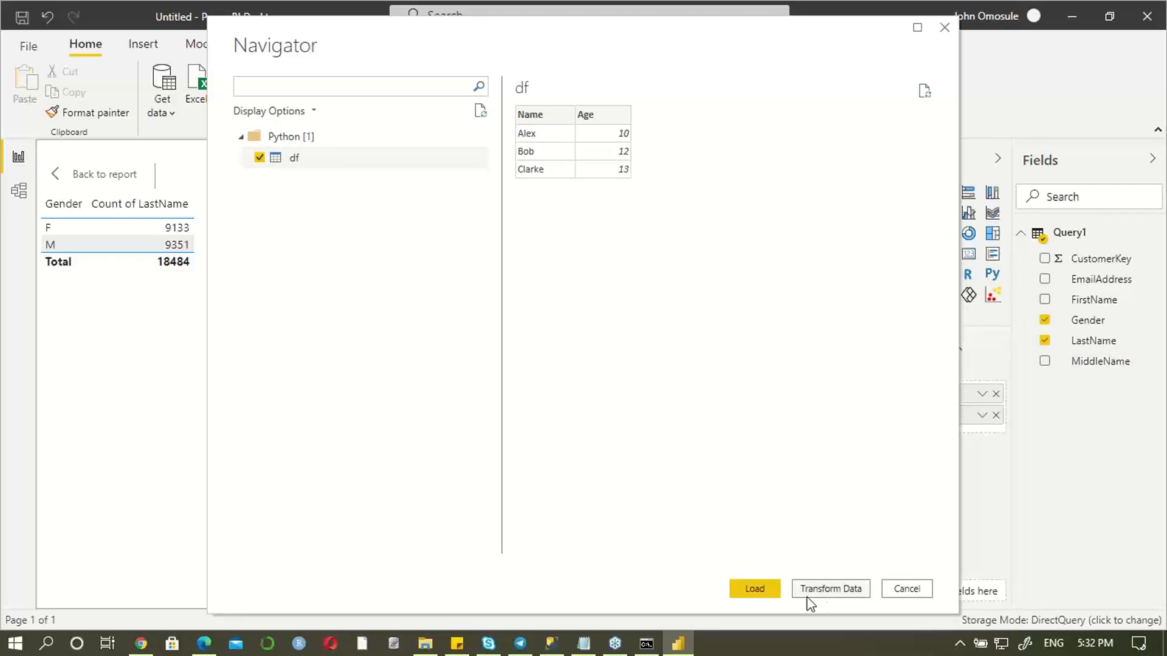
{"action": "left_click", "coordinate": [754, 591]}
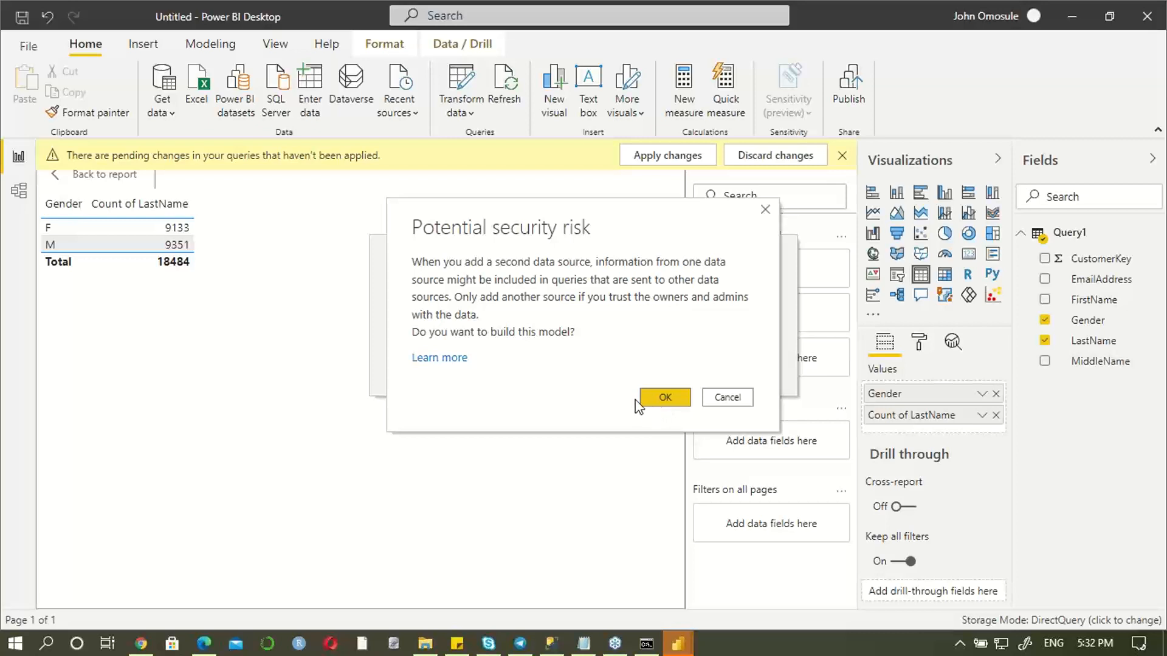
{"action": "left_click", "coordinate": [664, 396]}
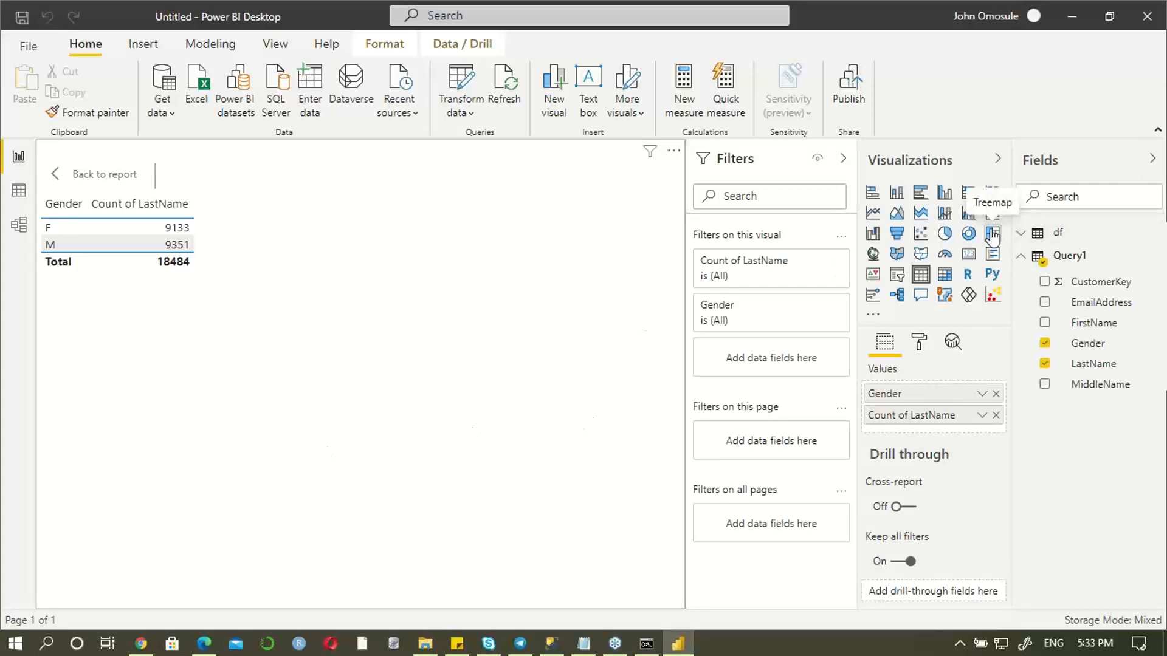
Step: Try to add df's Age and Name fields to the existing Gender table visual and repair the missing relationship
{"action": "left_click", "coordinate": [1060, 237]}
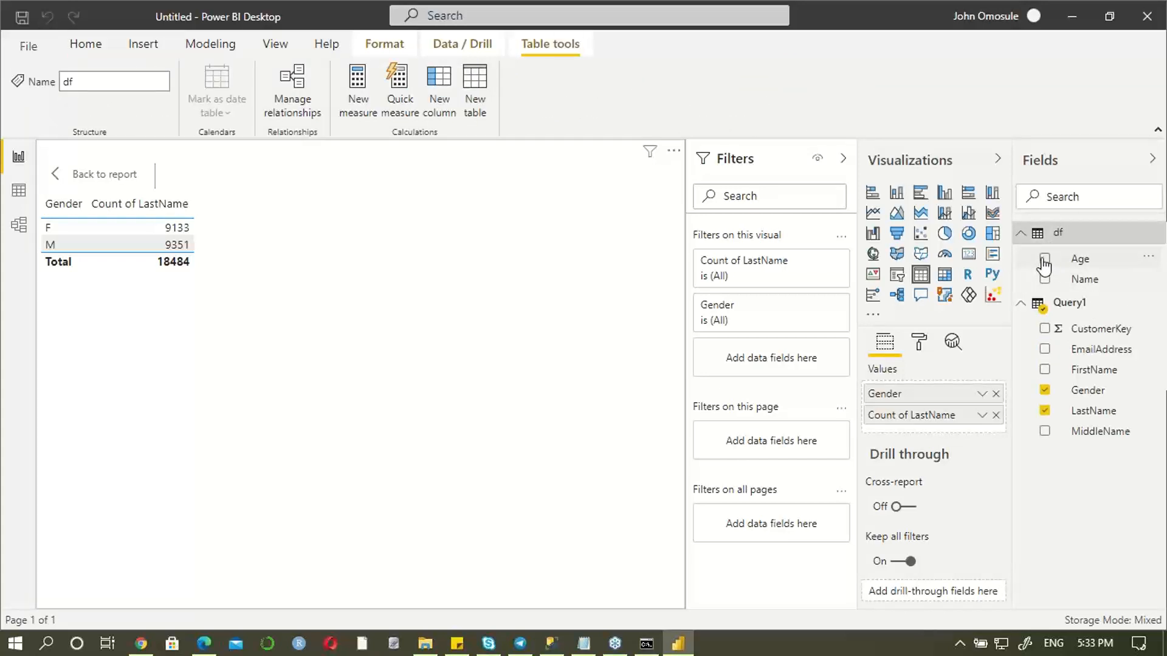
{"action": "left_click", "coordinate": [1044, 260]}
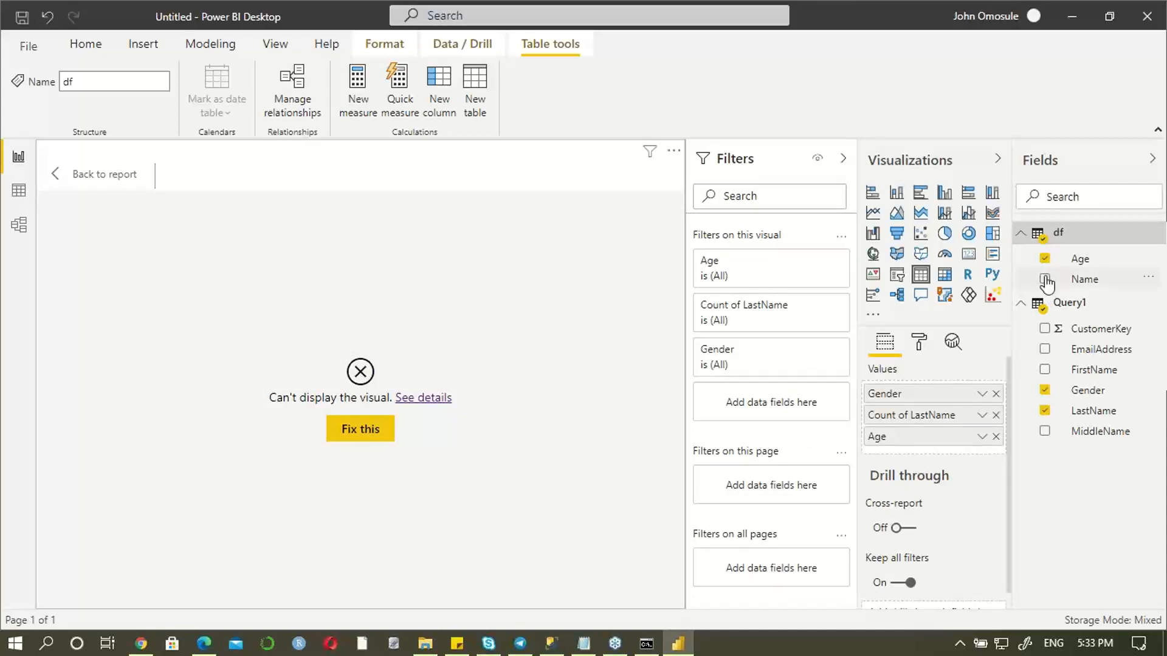
{"action": "left_click", "coordinate": [1045, 280]}
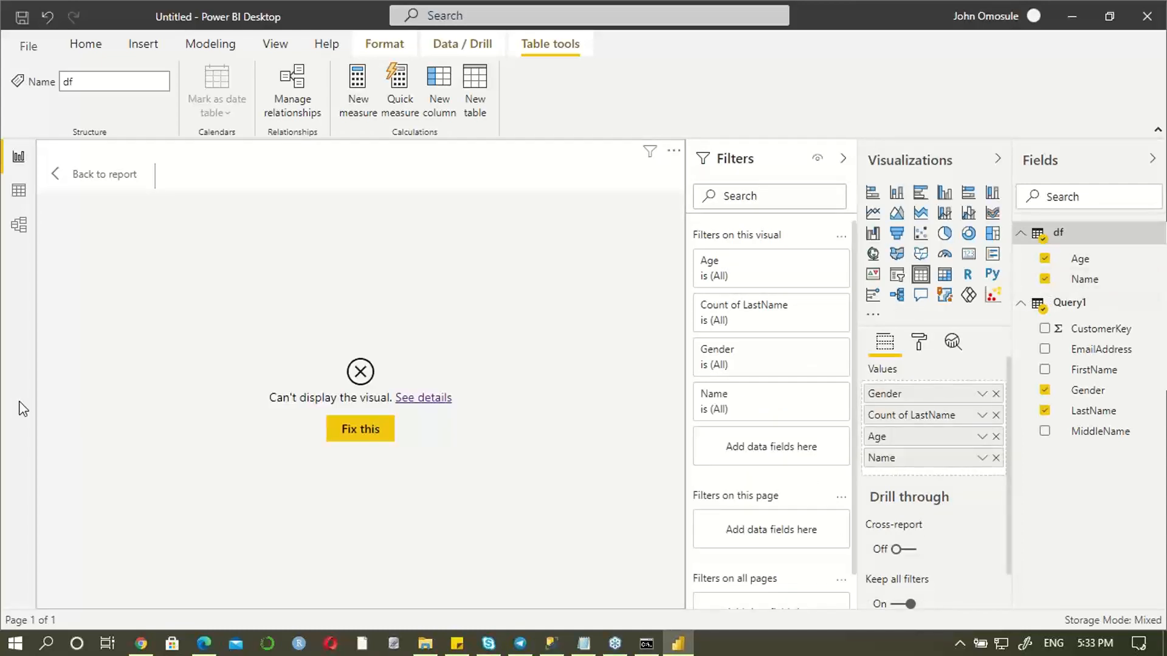
{"action": "left_click", "coordinate": [364, 428]}
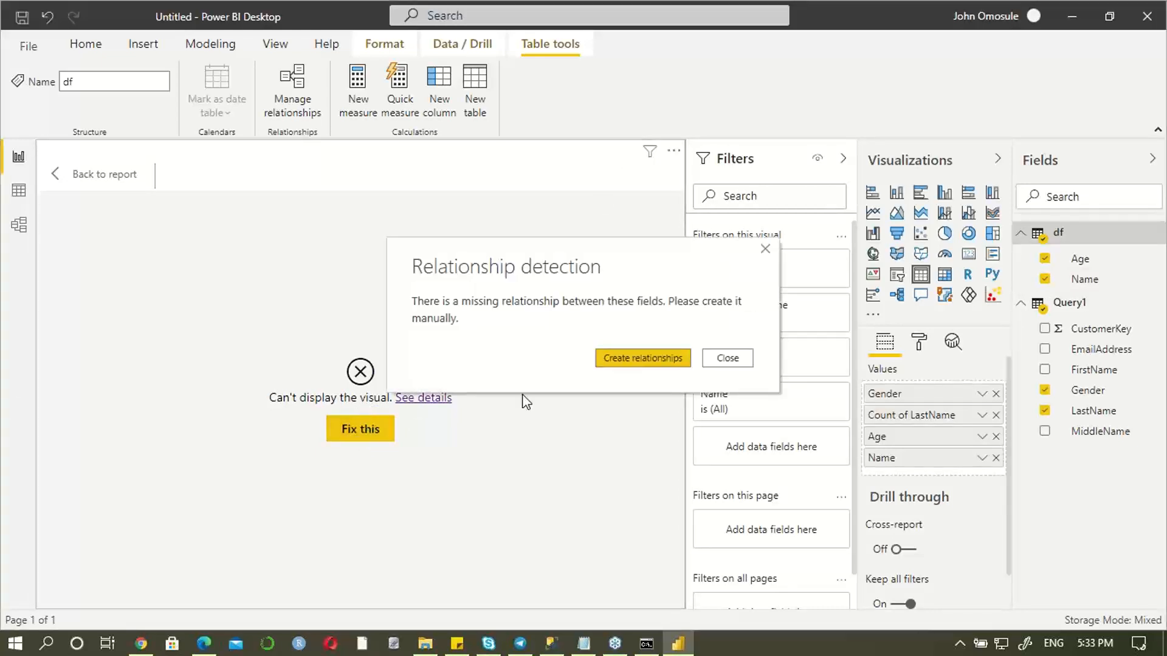
{"action": "left_click", "coordinate": [765, 250]}
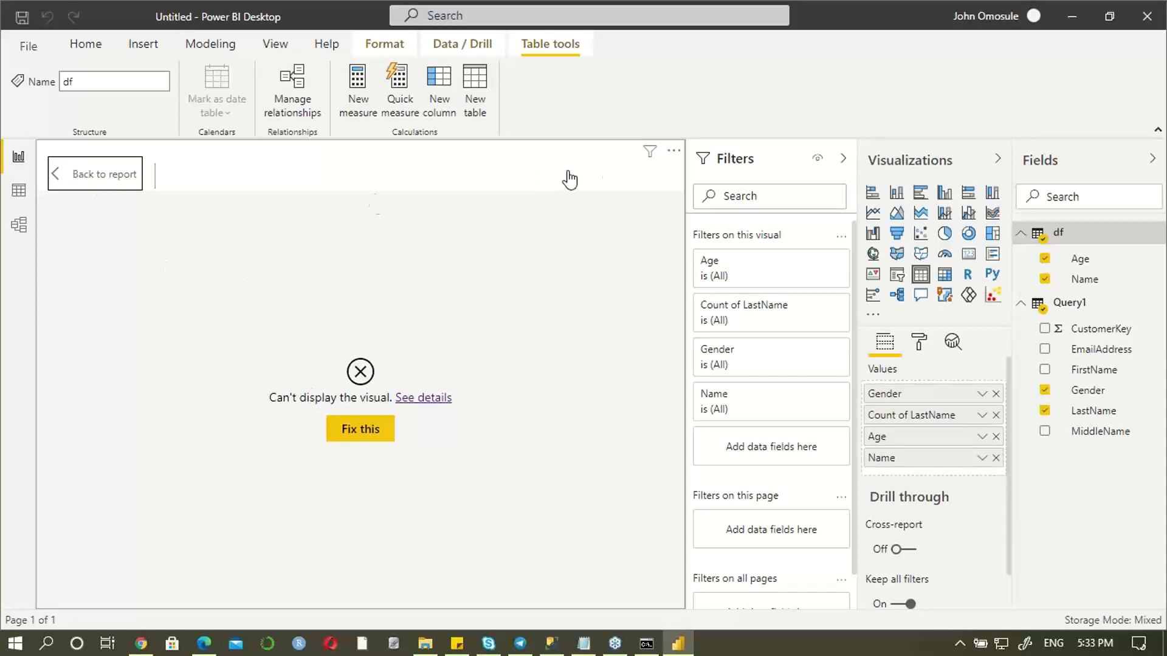
Step: View the model's data, return to the report page, and delete both the Q&A visual and the broken table visual
{"action": "left_click", "coordinate": [18, 192]}
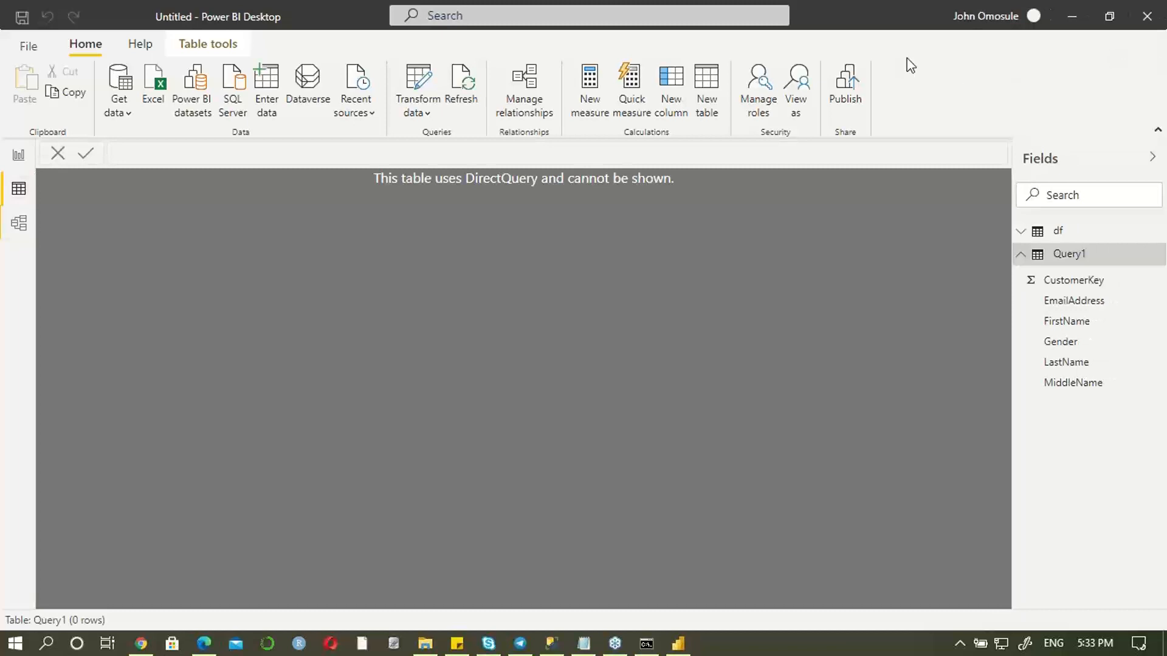
{"action": "left_click", "coordinate": [18, 161]}
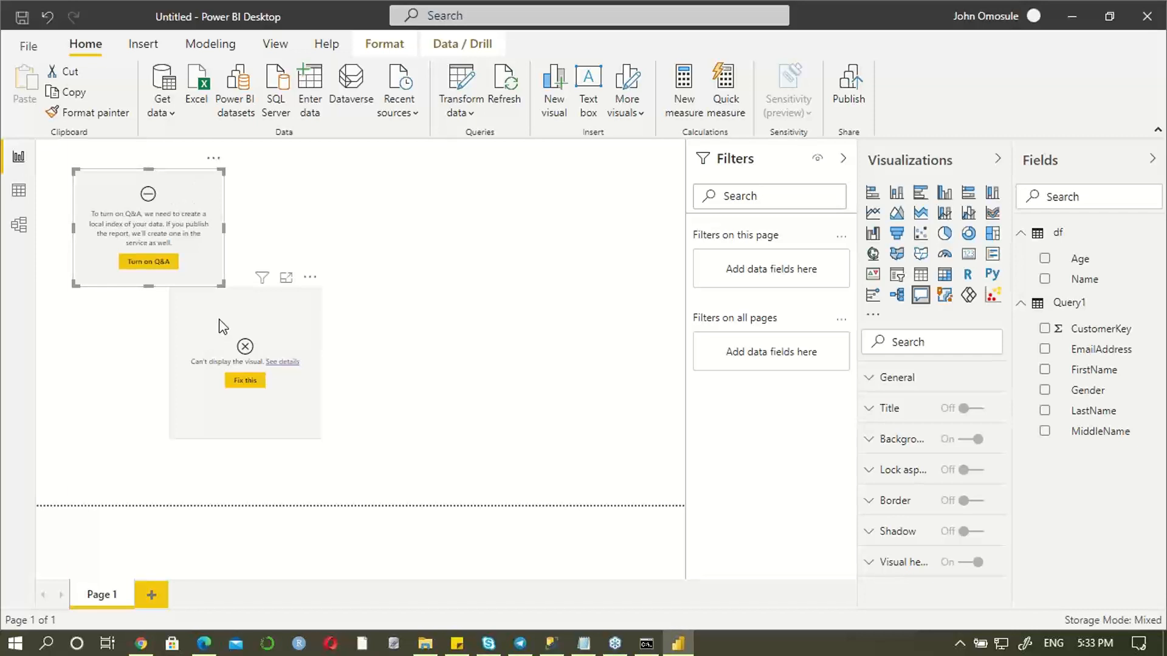
{"action": "key", "text": "Delete"}
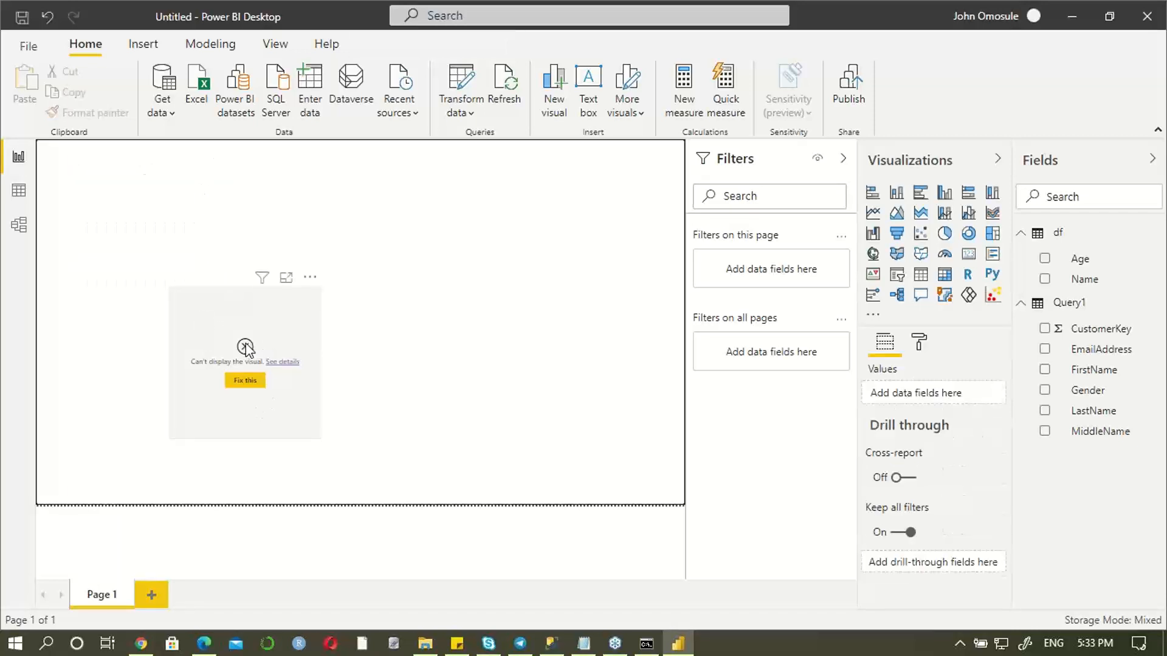
{"action": "left_click", "coordinate": [292, 298]}
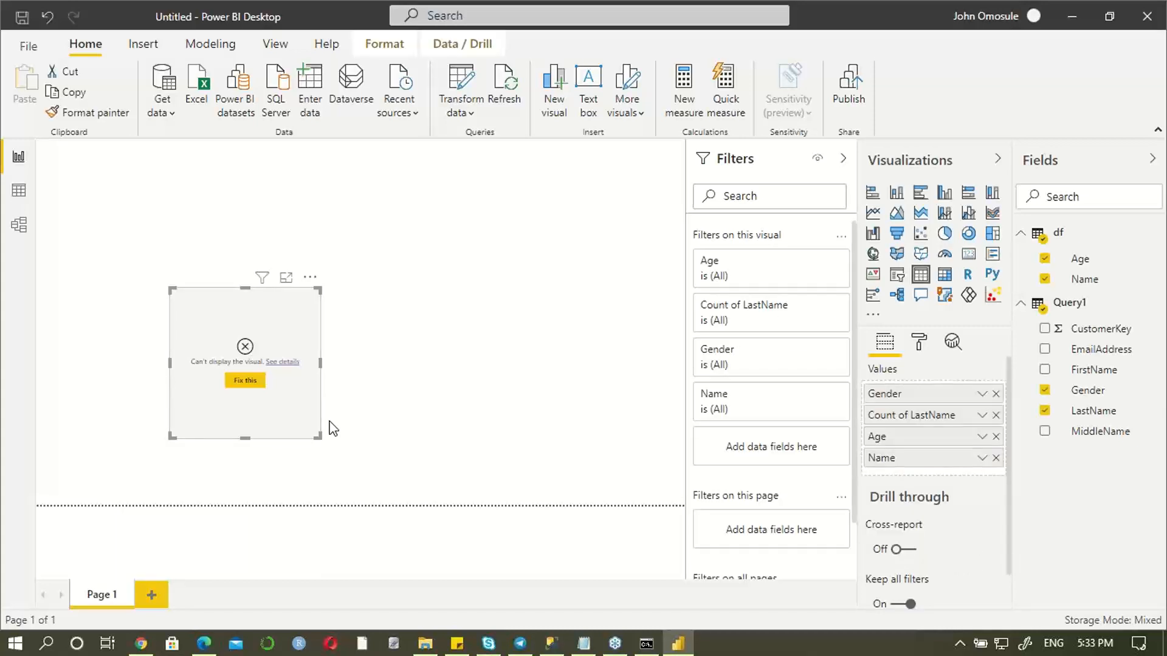
{"action": "key", "text": "Delete"}
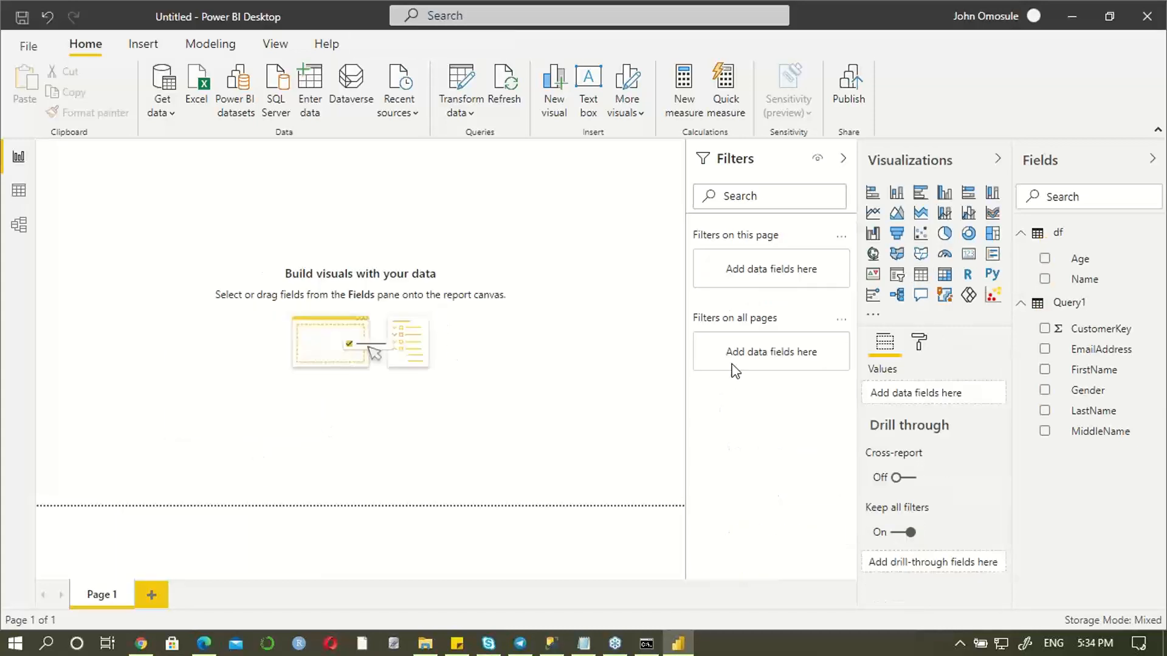
Step: Create a line chart on the report page from df's Age and Name fields
{"action": "left_click", "coordinate": [1043, 260]}
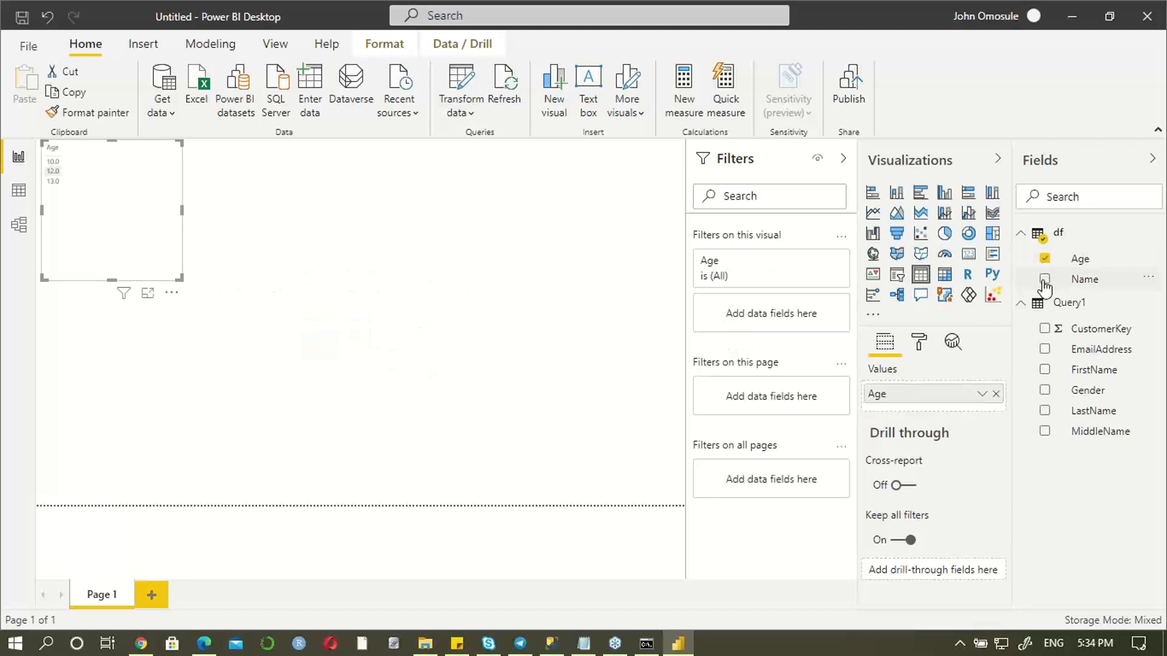
{"action": "left_click", "coordinate": [1043, 279]}
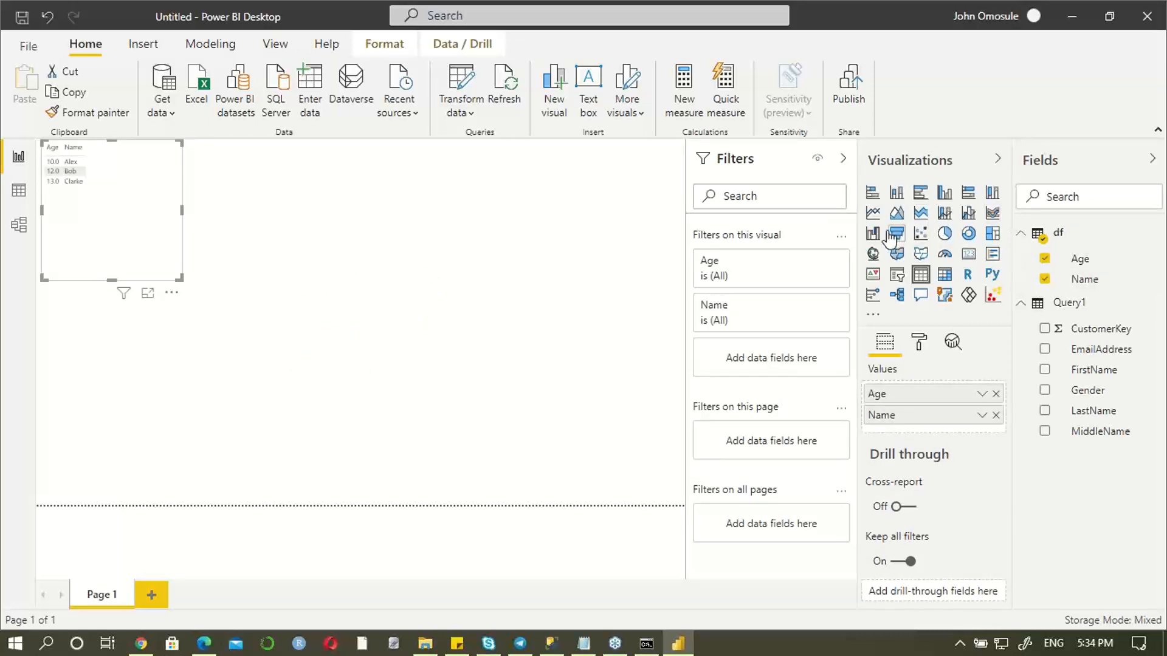
{"action": "left_click", "coordinate": [872, 213]}
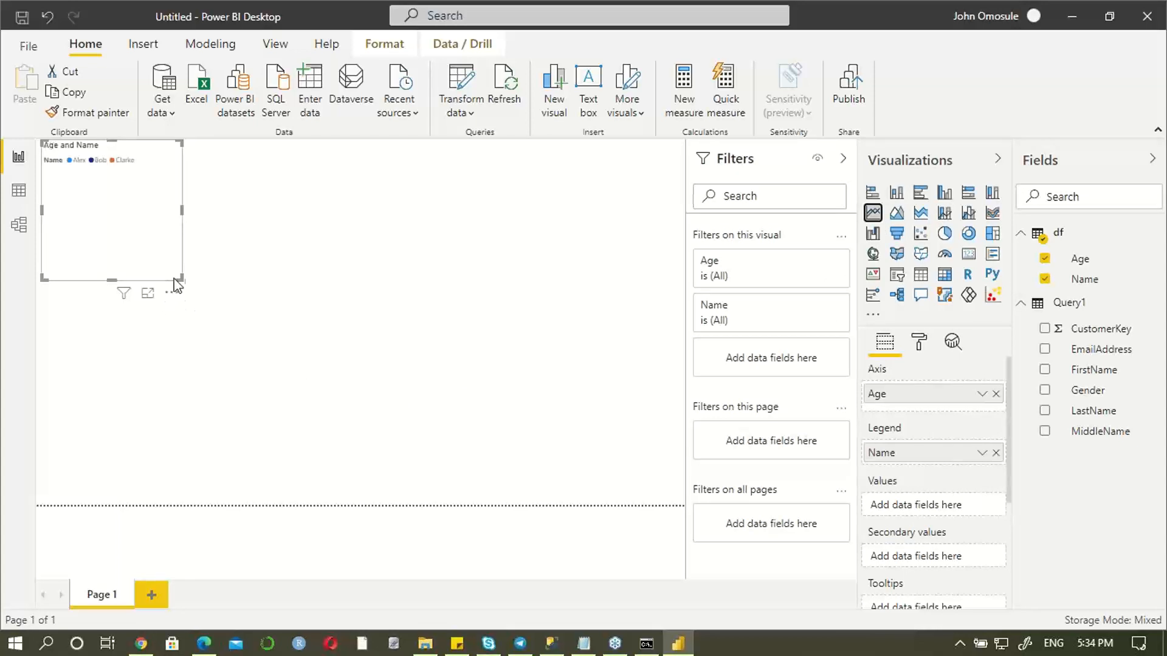
Step: Enlarge the chart, move it towards the middle of the page, and change it to a clustered column chart
{"action": "left_click_drag", "start_coordinate": [181, 280], "coordinate": [438, 355]}
{"action": "left_click_drag", "start_coordinate": [297, 230], "coordinate": [371, 297]}
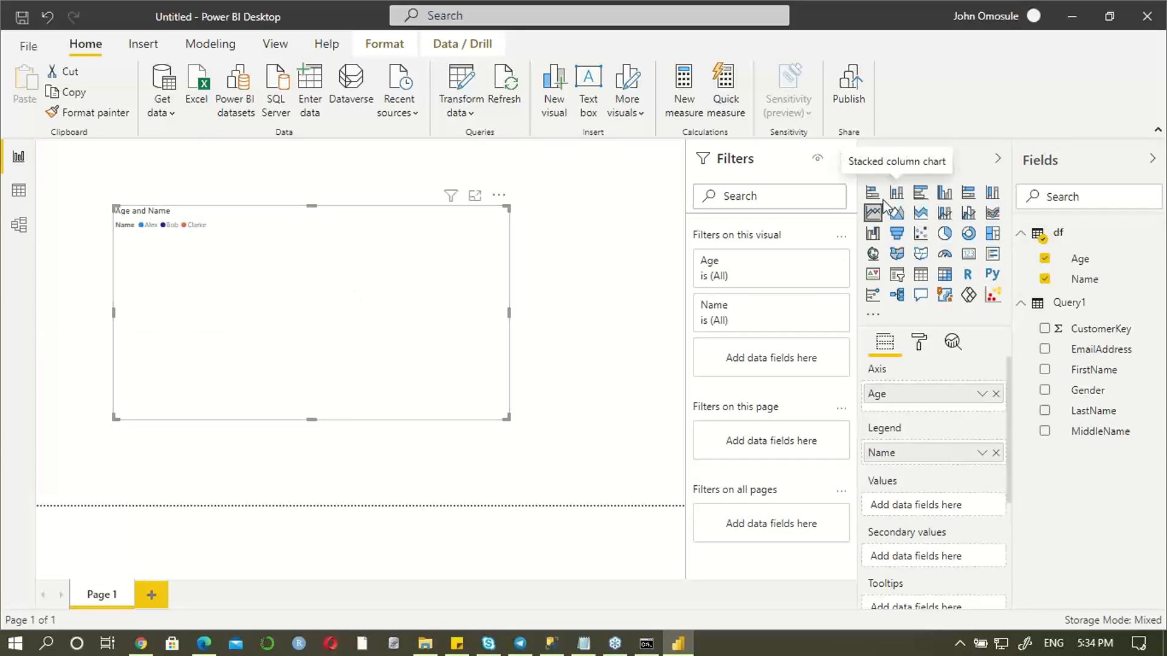
{"action": "left_click", "coordinate": [944, 193]}
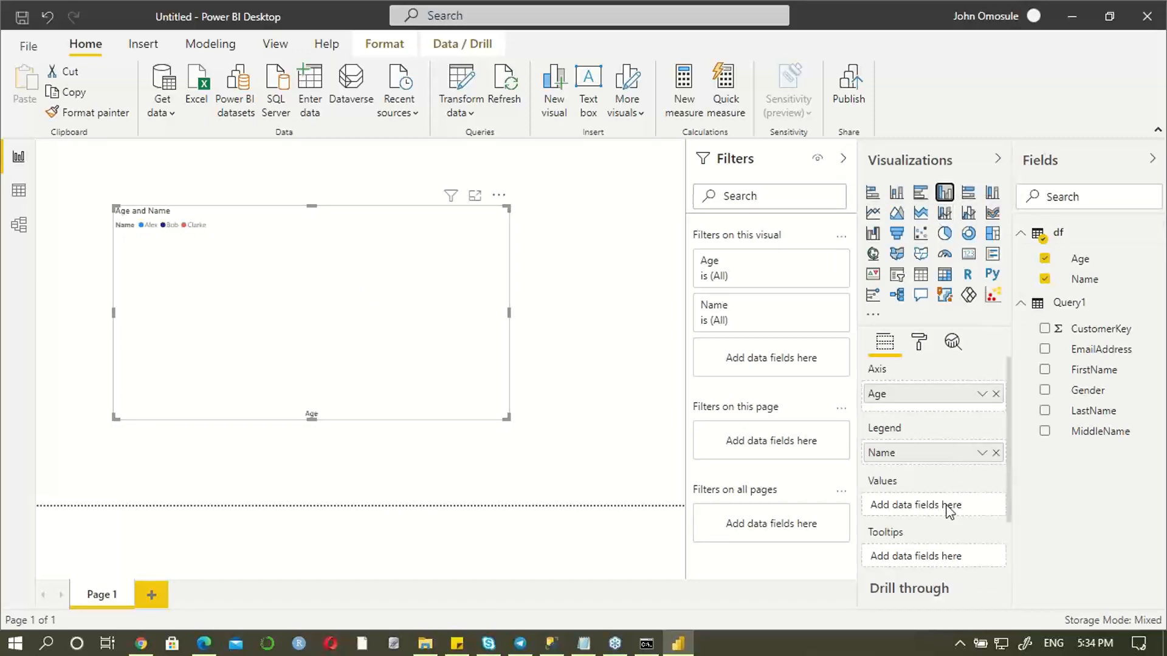
Step: Move Age to the column chart's values and Name to its axis, and check the aggregation options for Age
{"action": "left_click_drag", "start_coordinate": [929, 397], "coordinate": [938, 506]}
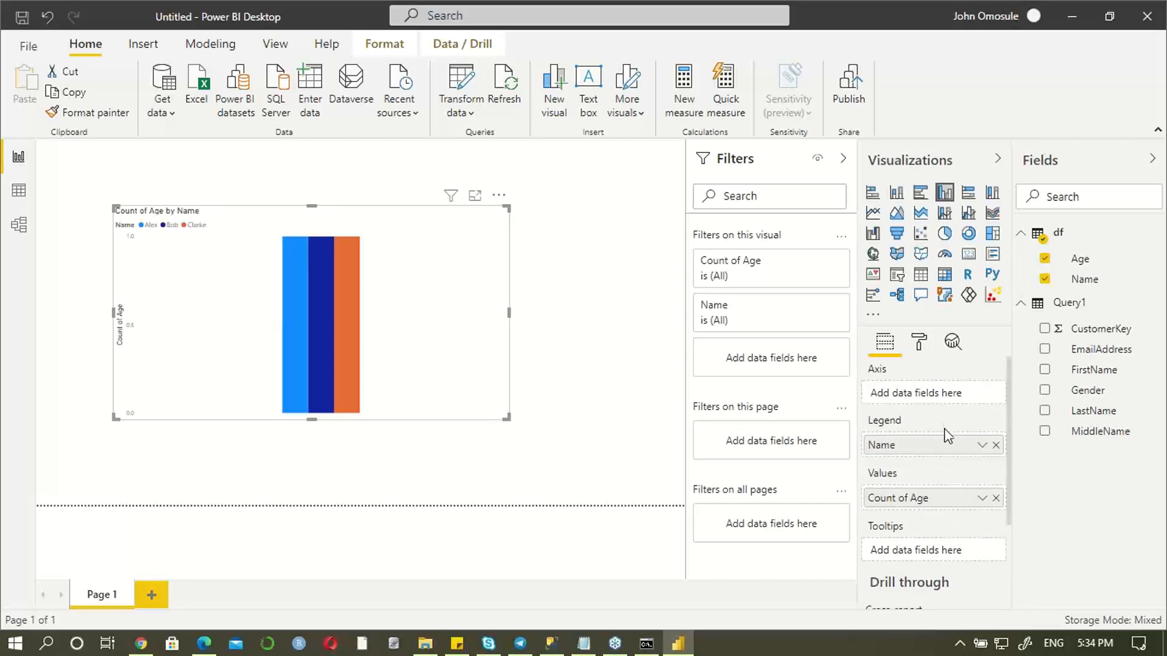
{"action": "left_click_drag", "start_coordinate": [949, 451], "coordinate": [950, 400]}
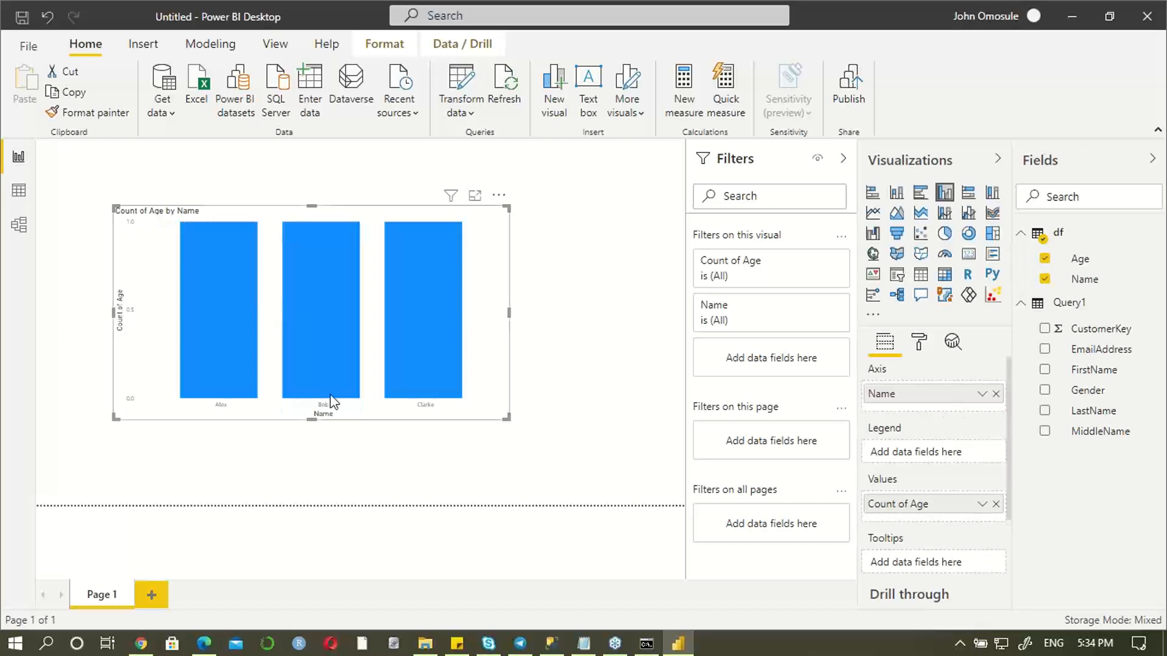
{"action": "mouse_move", "coordinate": [205, 285]}
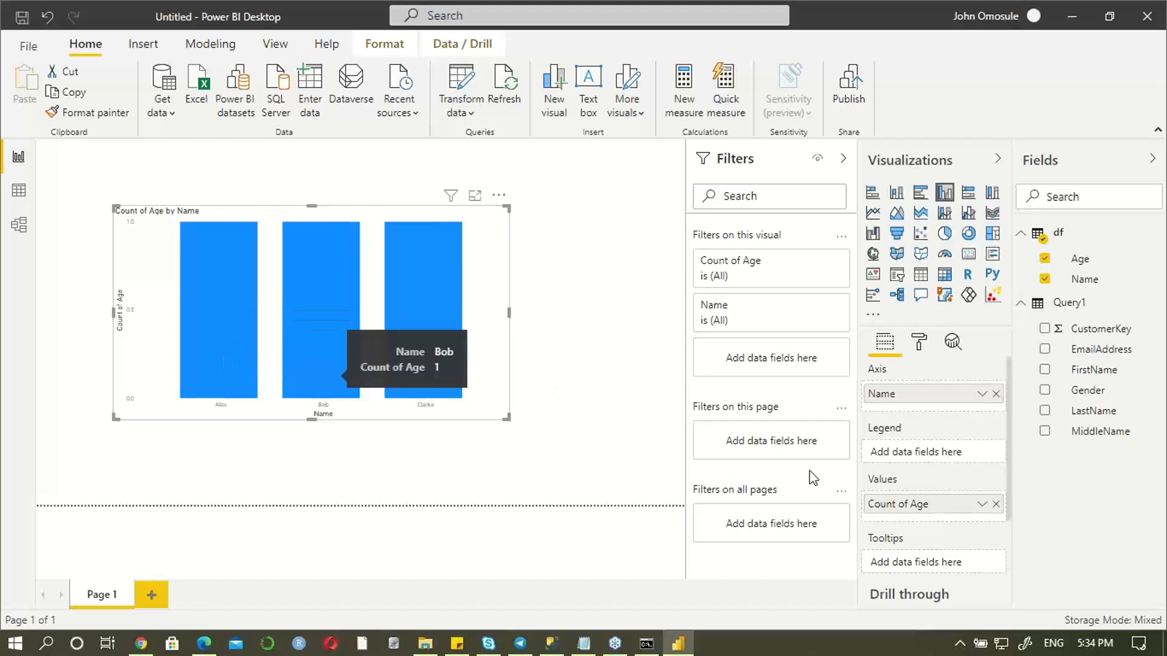
{"action": "left_click", "coordinate": [981, 503]}
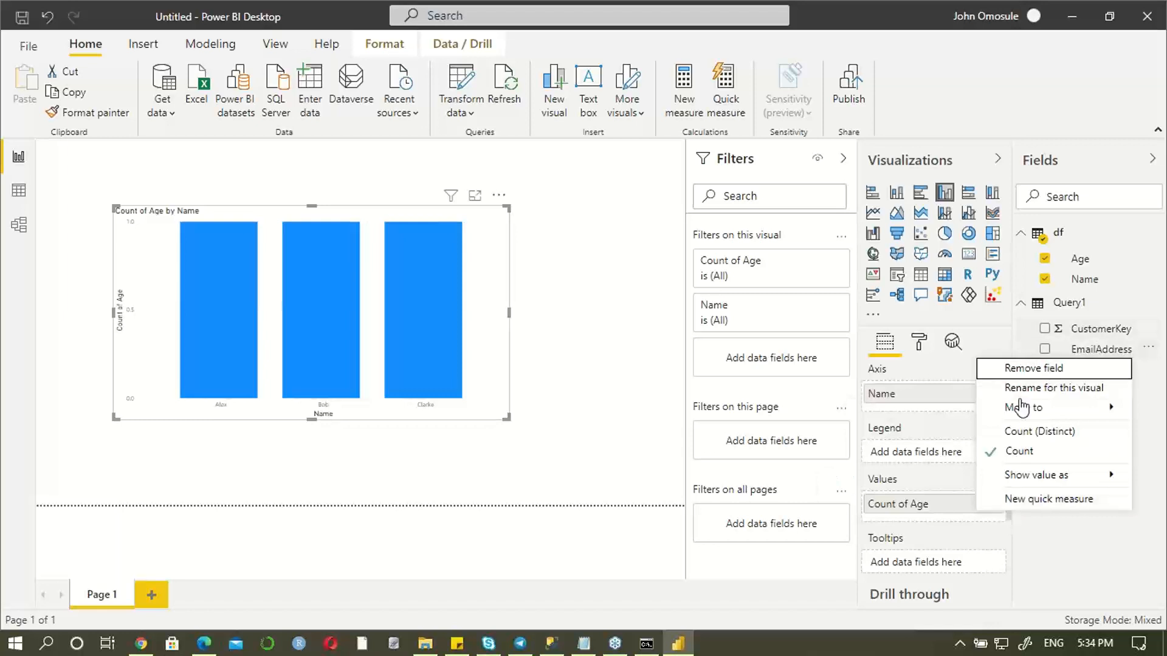
{"action": "left_click", "coordinate": [1091, 290]}
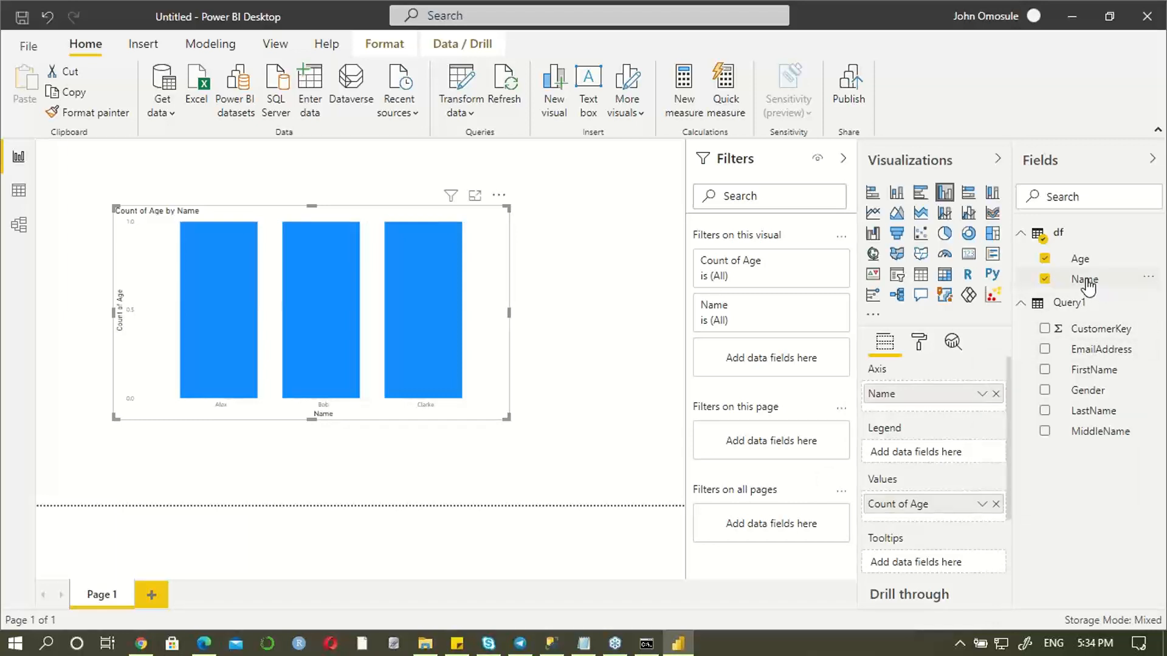
Step: Try to change the data type of df's Name column to Whole number
{"action": "left_click", "coordinate": [1086, 284]}
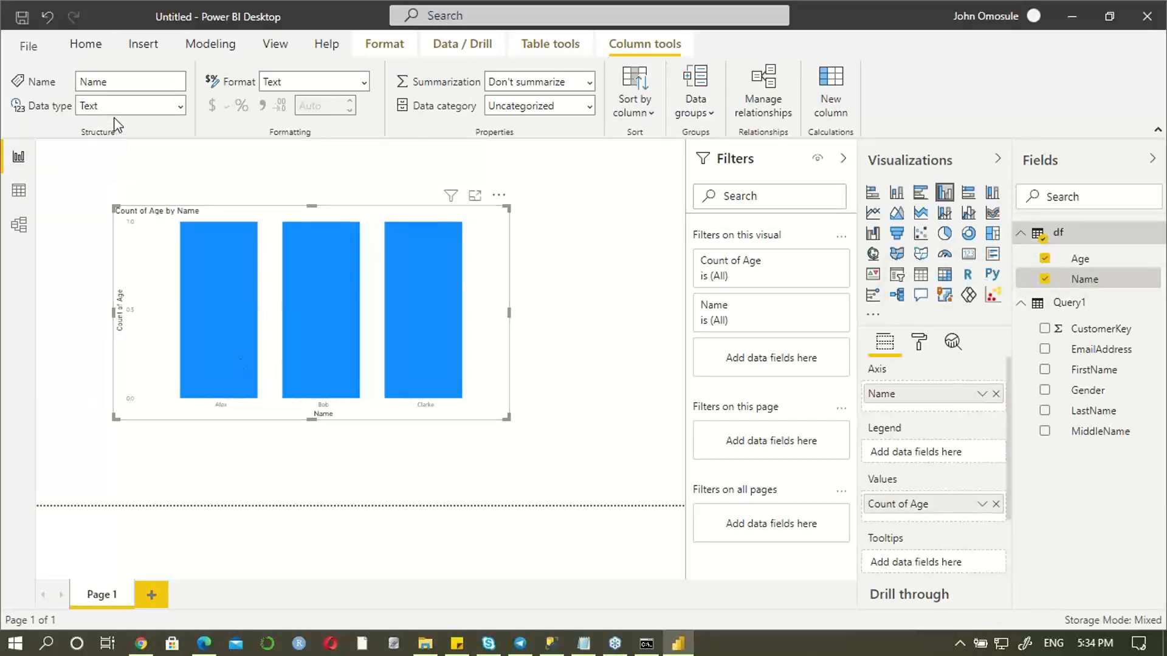
{"action": "left_click", "coordinate": [178, 105]}
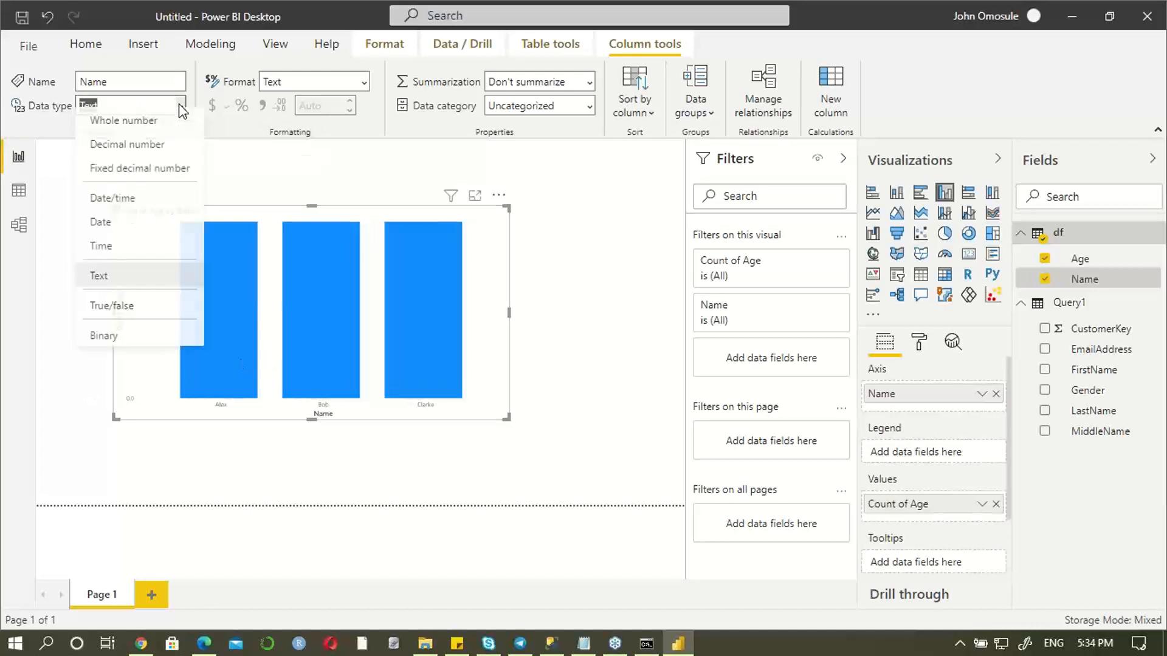
{"action": "left_click", "coordinate": [115, 129]}
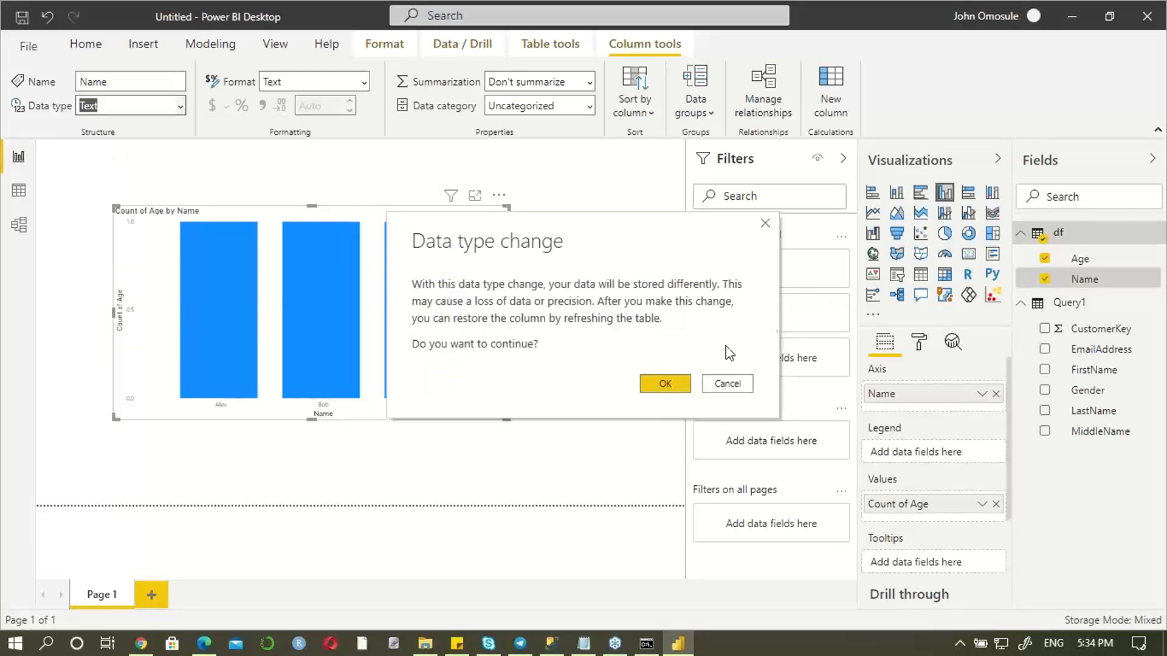
{"action": "left_click", "coordinate": [664, 384]}
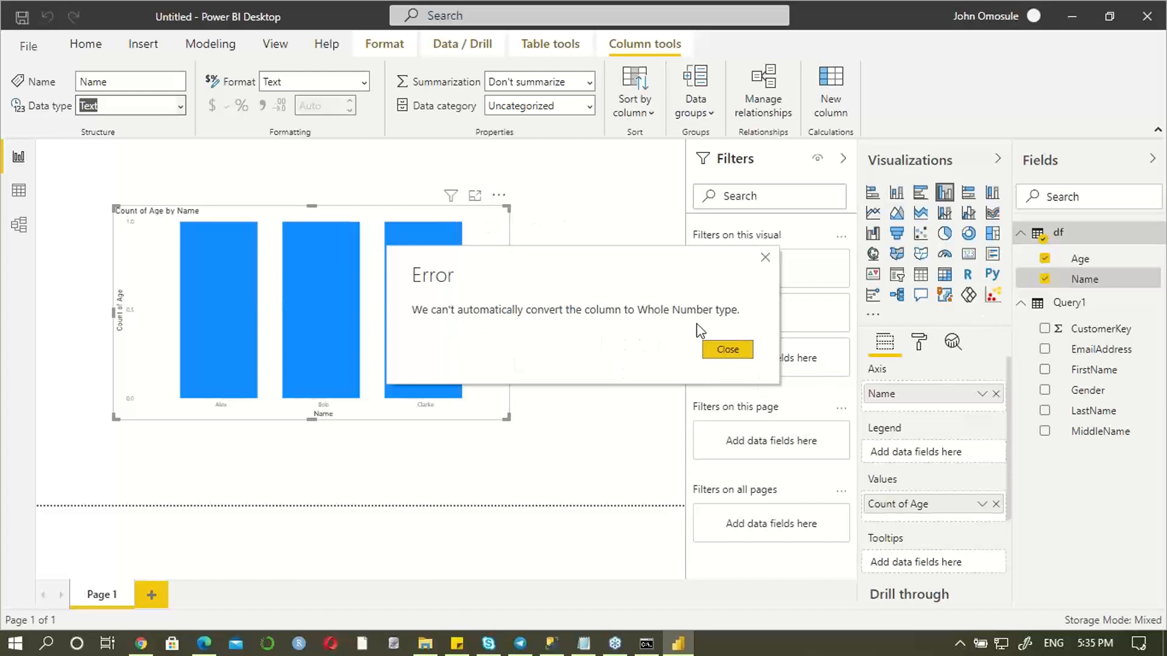
{"action": "left_click", "coordinate": [723, 348]}
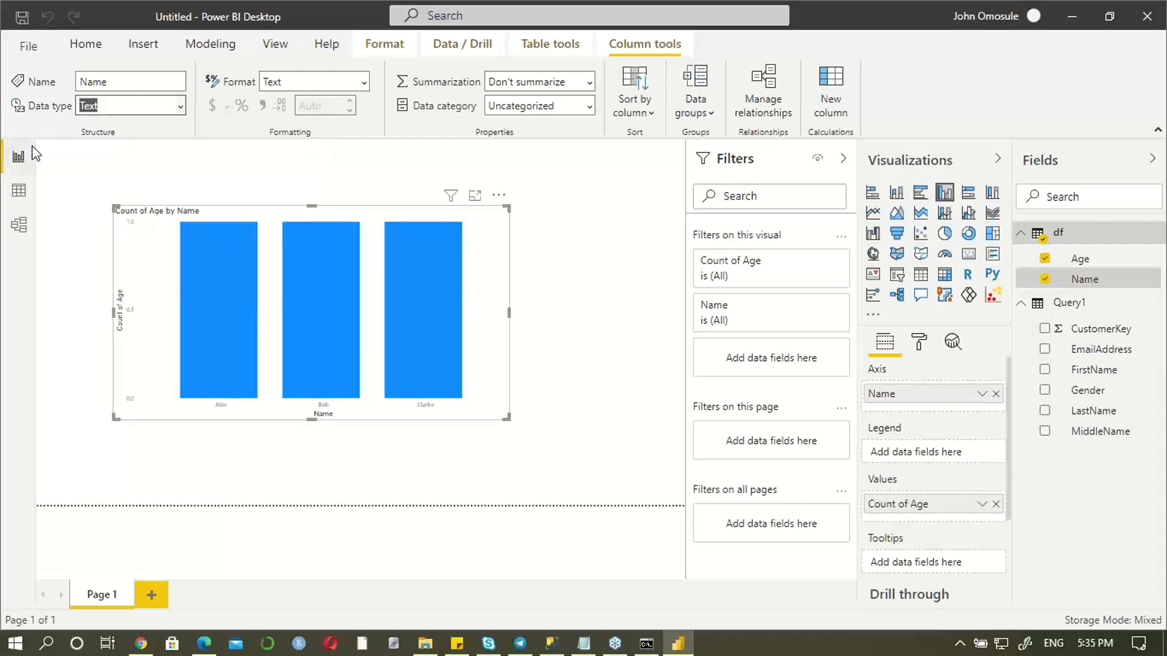
{"action": "left_click", "coordinate": [20, 110]}
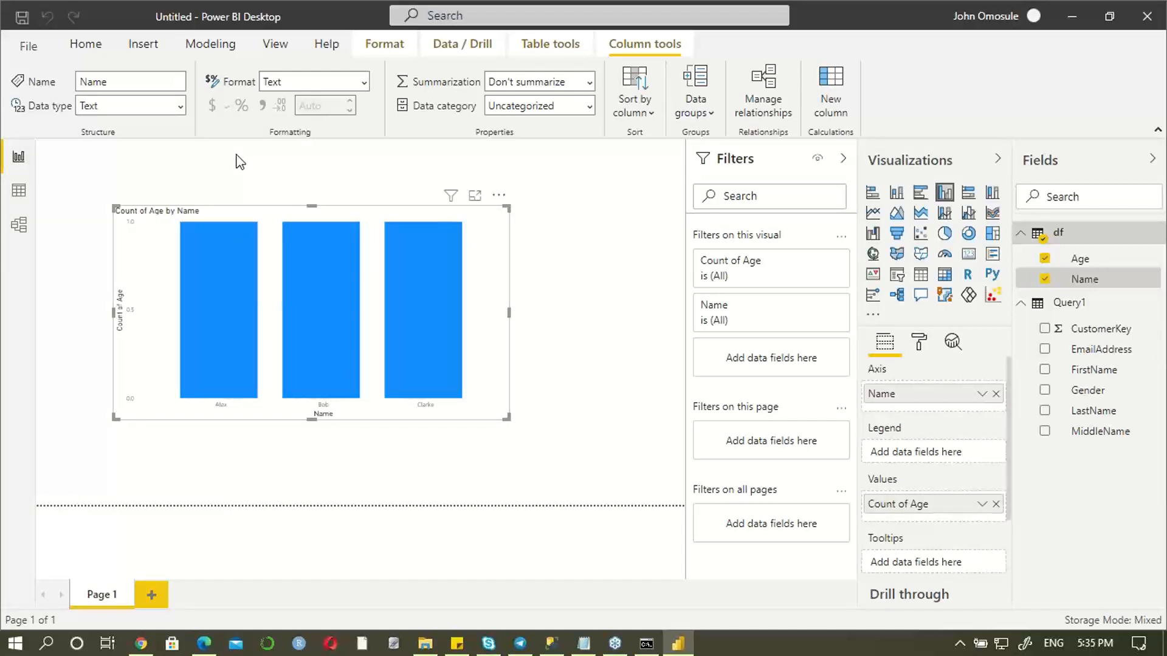
Step: Examine the properties of df's Name and Age columns in the model view and return to the report page
{"action": "left_click", "coordinate": [18, 226]}
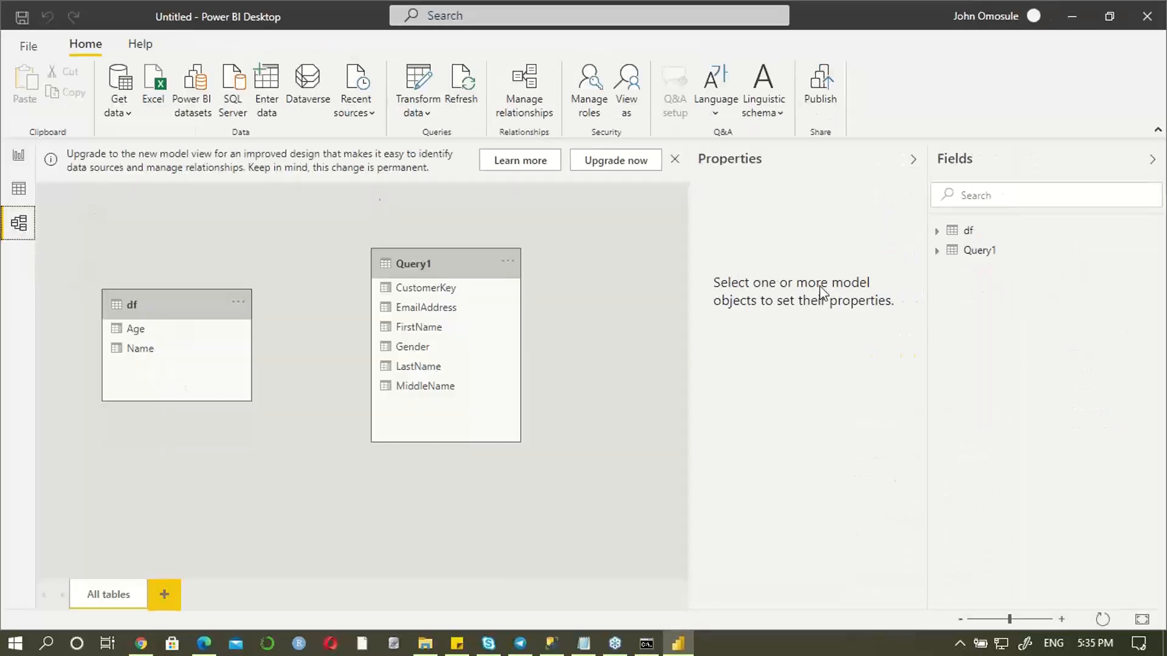
{"action": "left_click", "coordinate": [950, 234]}
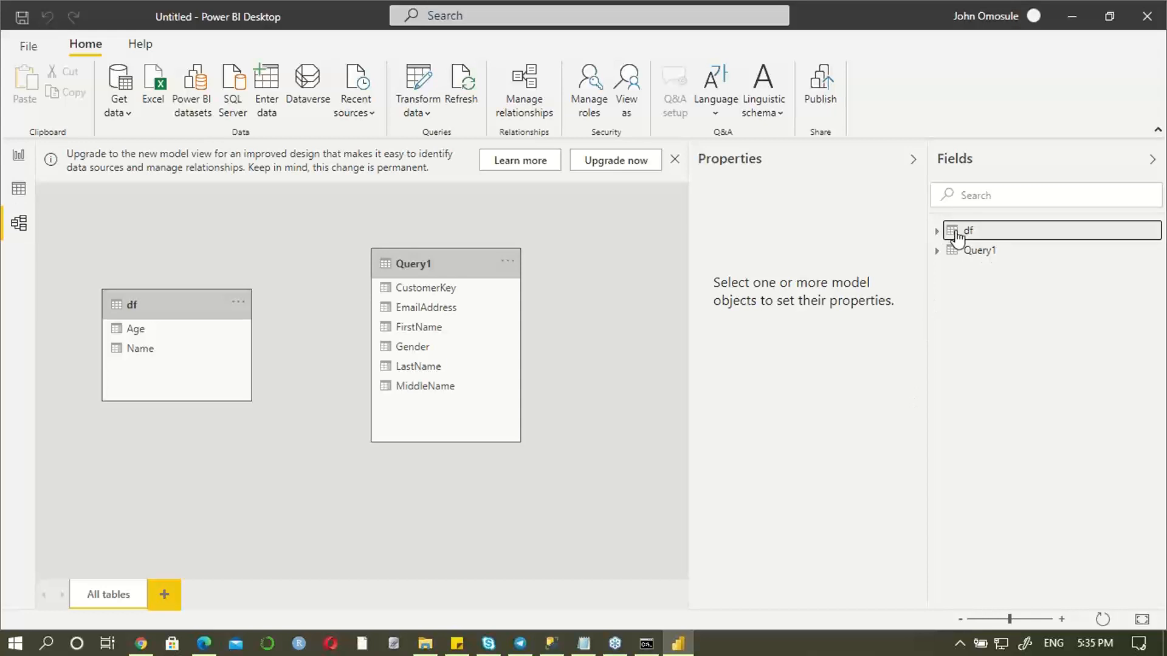
{"action": "left_click", "coordinate": [936, 232]}
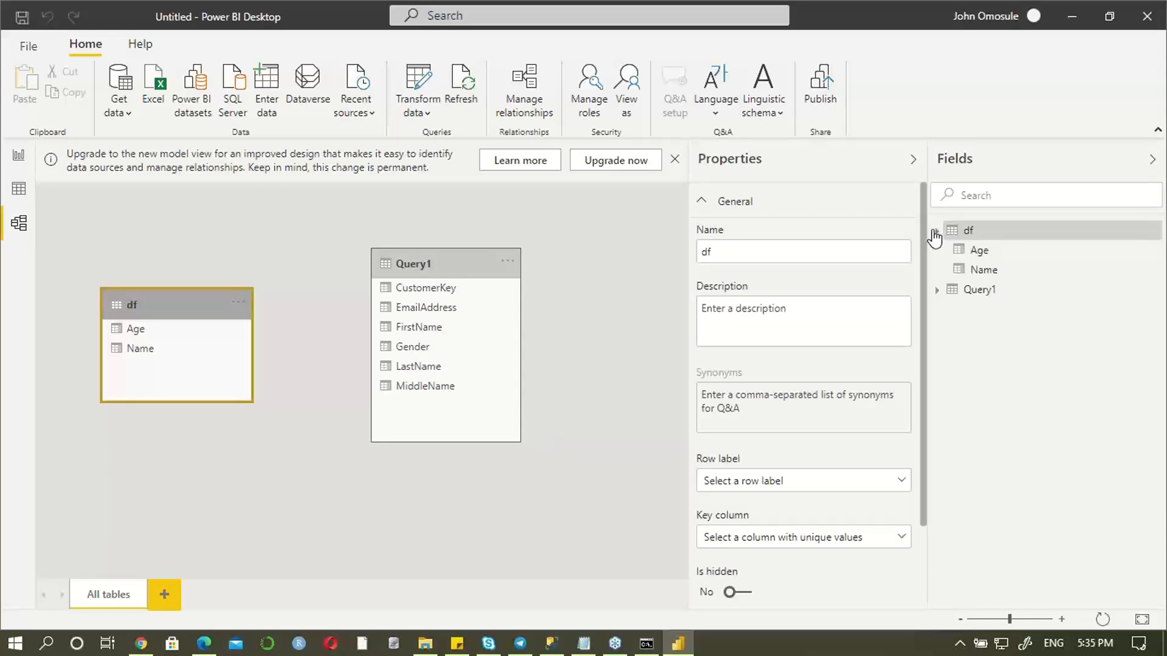
{"action": "left_click", "coordinate": [977, 272]}
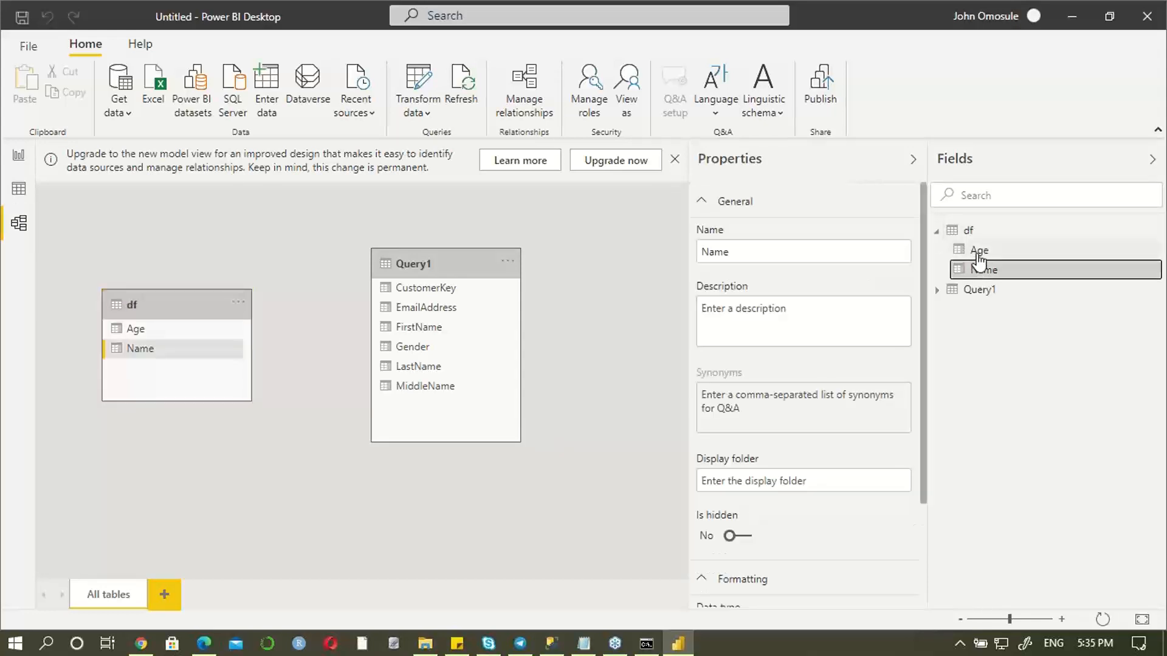
{"action": "left_click", "coordinate": [978, 254]}
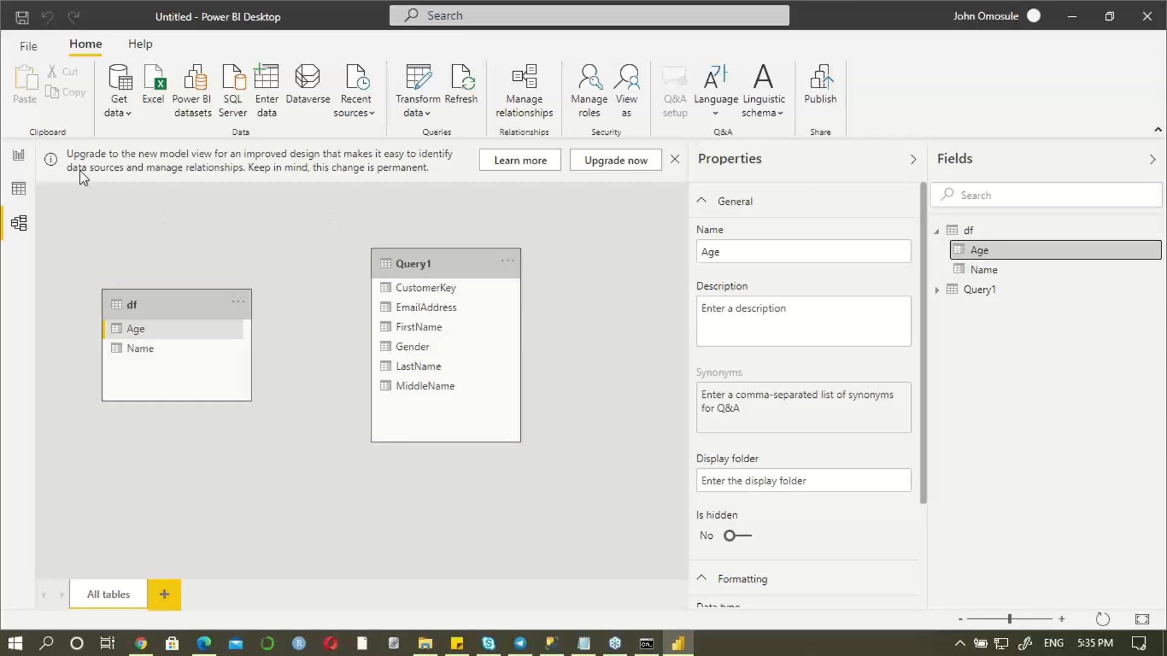
{"action": "left_click", "coordinate": [19, 159]}
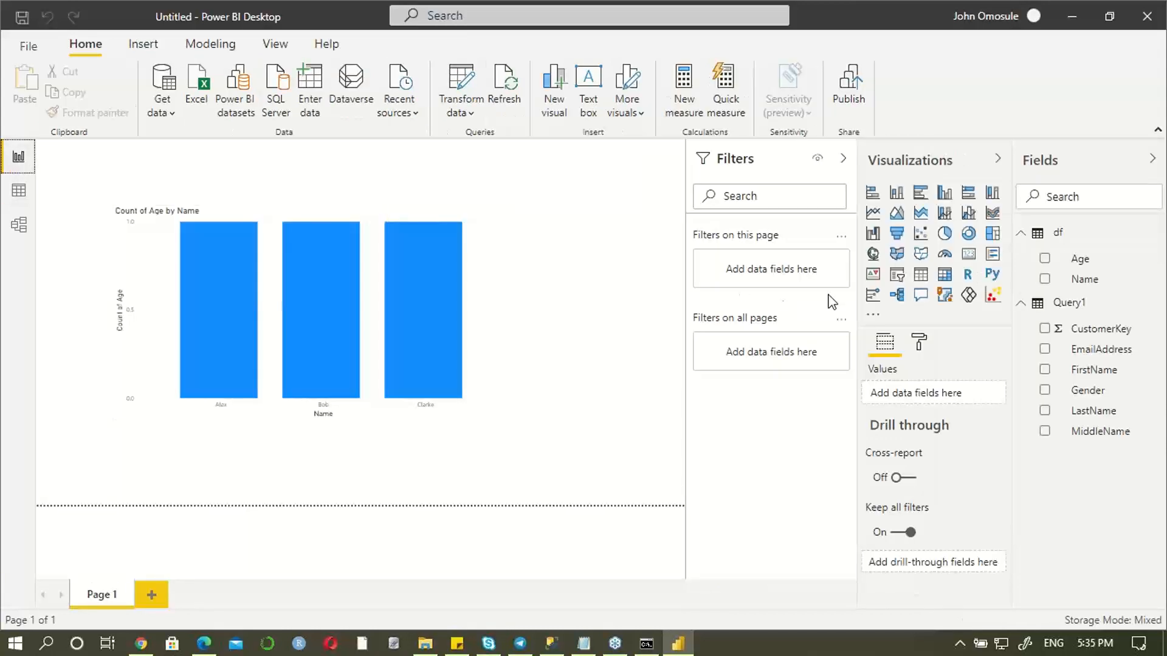
Step: Change the data type of df's Age column to Whole number and accept the data type change
{"action": "left_click", "coordinate": [1080, 260]}
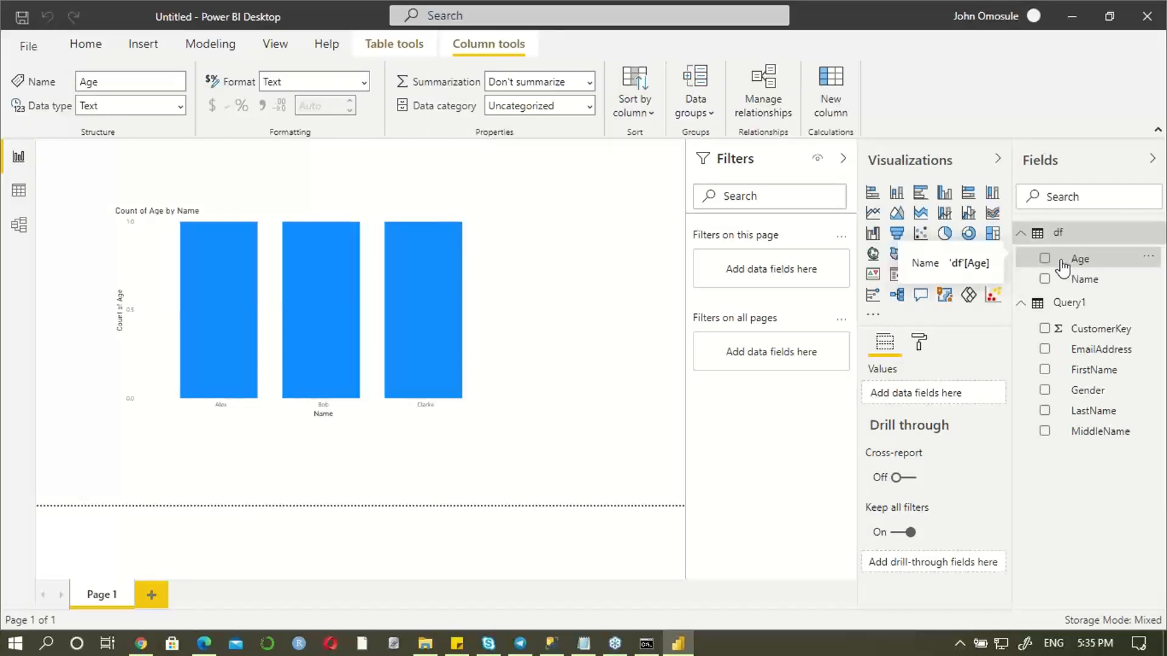
{"action": "left_click", "coordinate": [180, 105]}
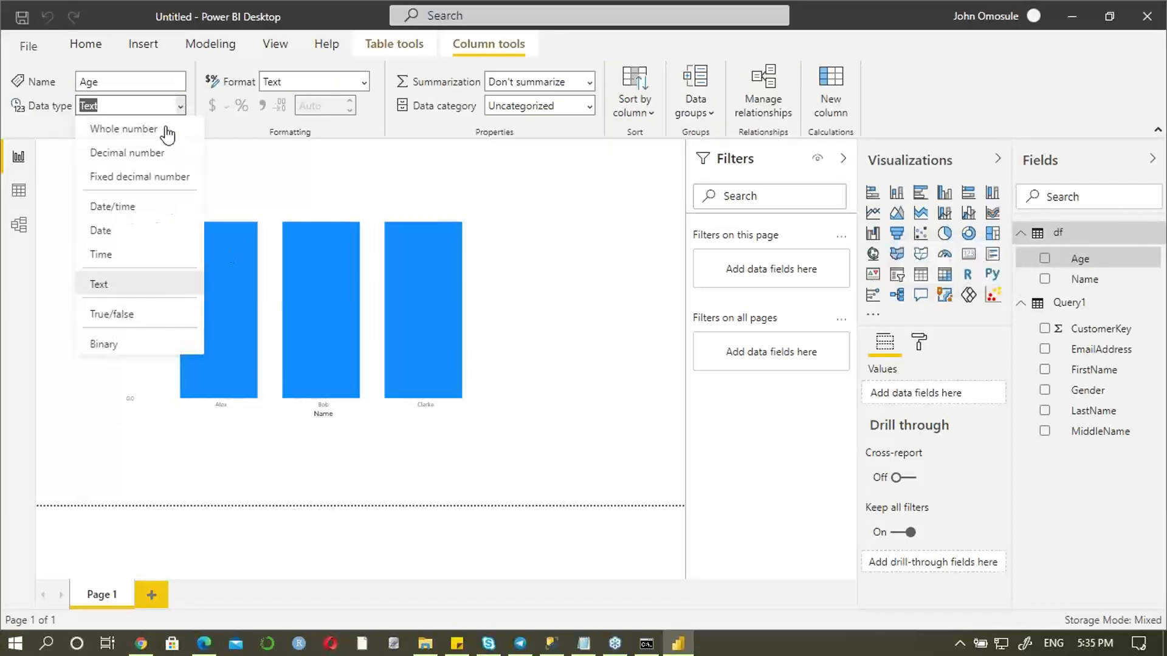
{"action": "left_click", "coordinate": [155, 128]}
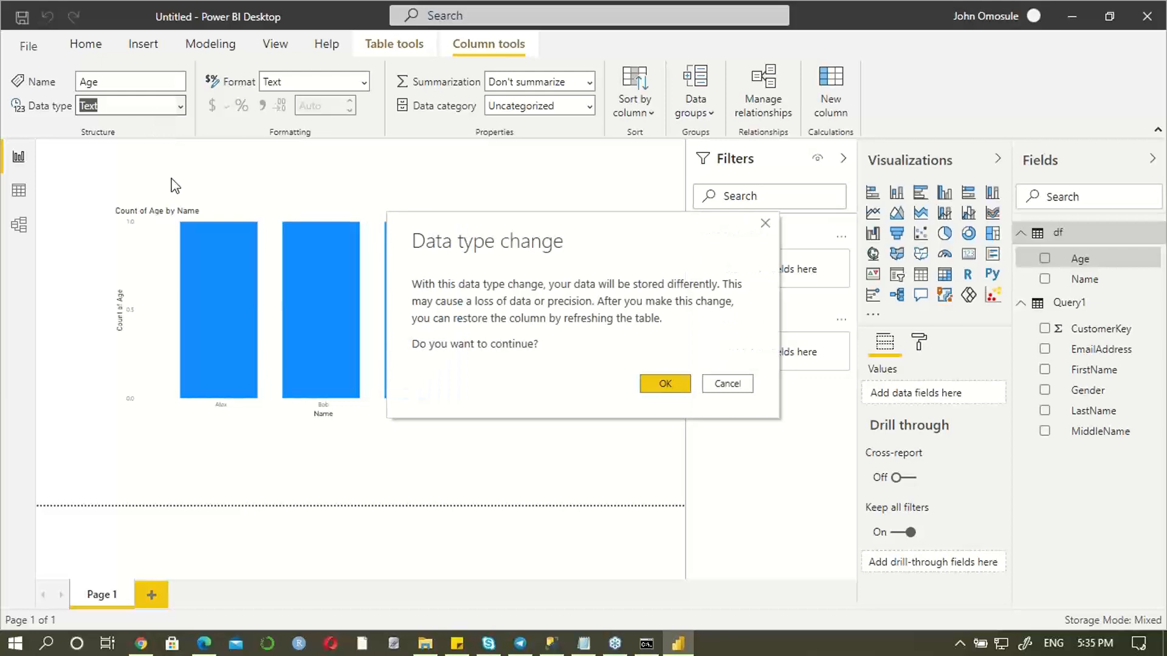
{"action": "left_click", "coordinate": [656, 381]}
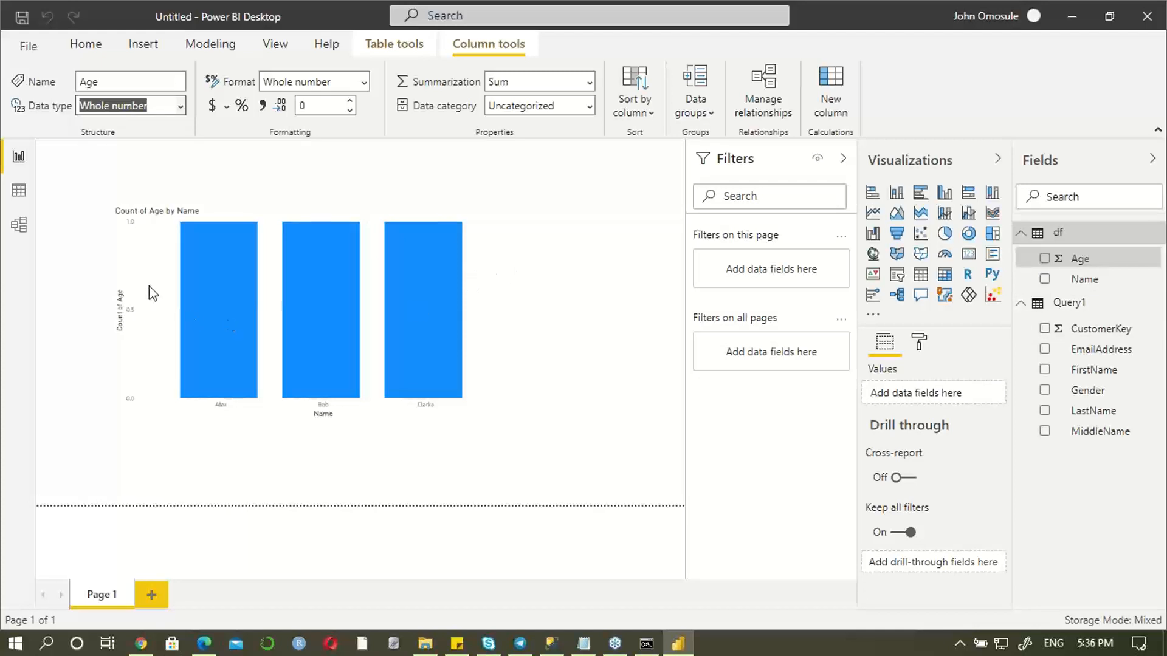
Step: Set the column chart's Age value to be aggregated by Sum
{"action": "left_click", "coordinate": [148, 261]}
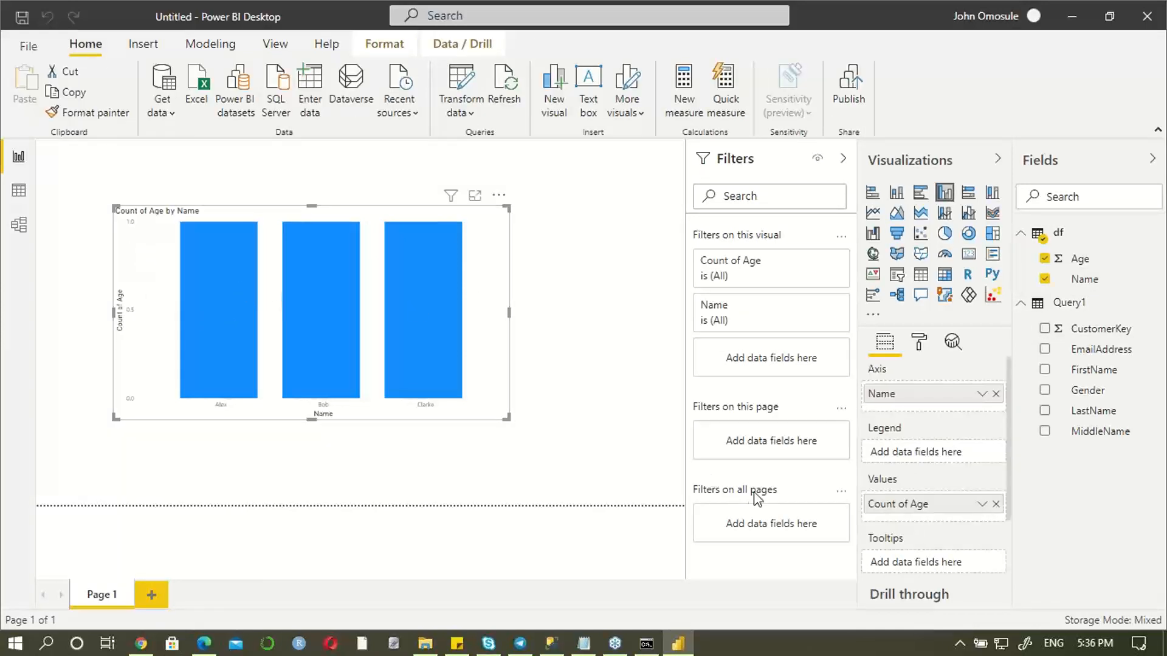
{"action": "left_click", "coordinate": [981, 504]}
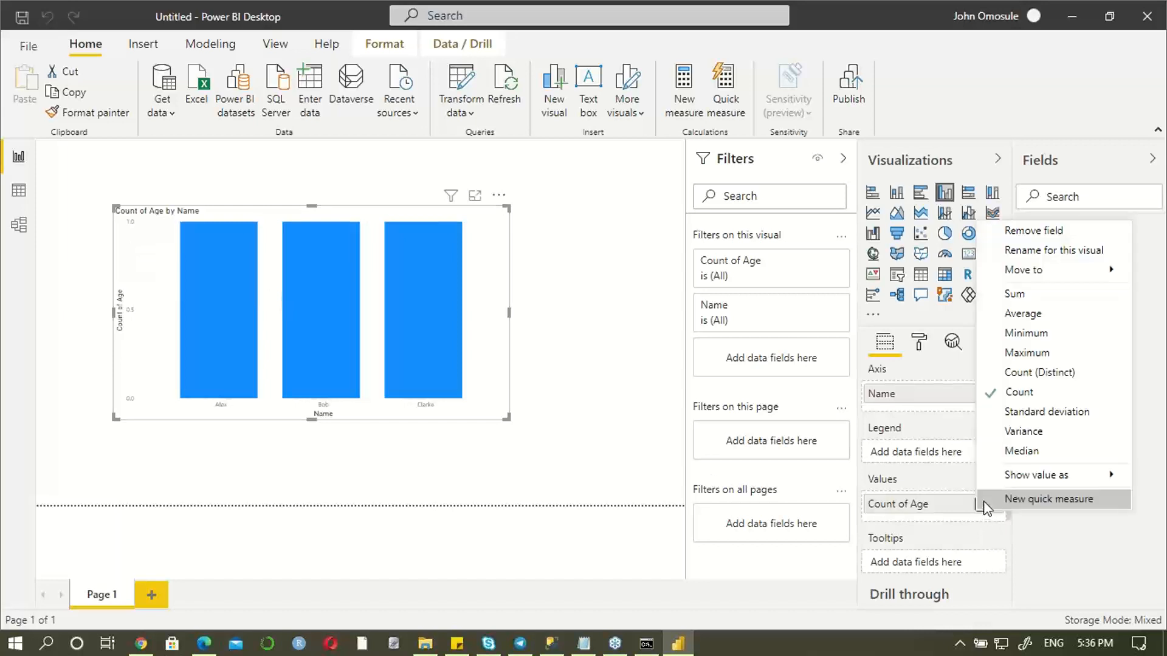
{"action": "left_click", "coordinate": [1011, 291]}
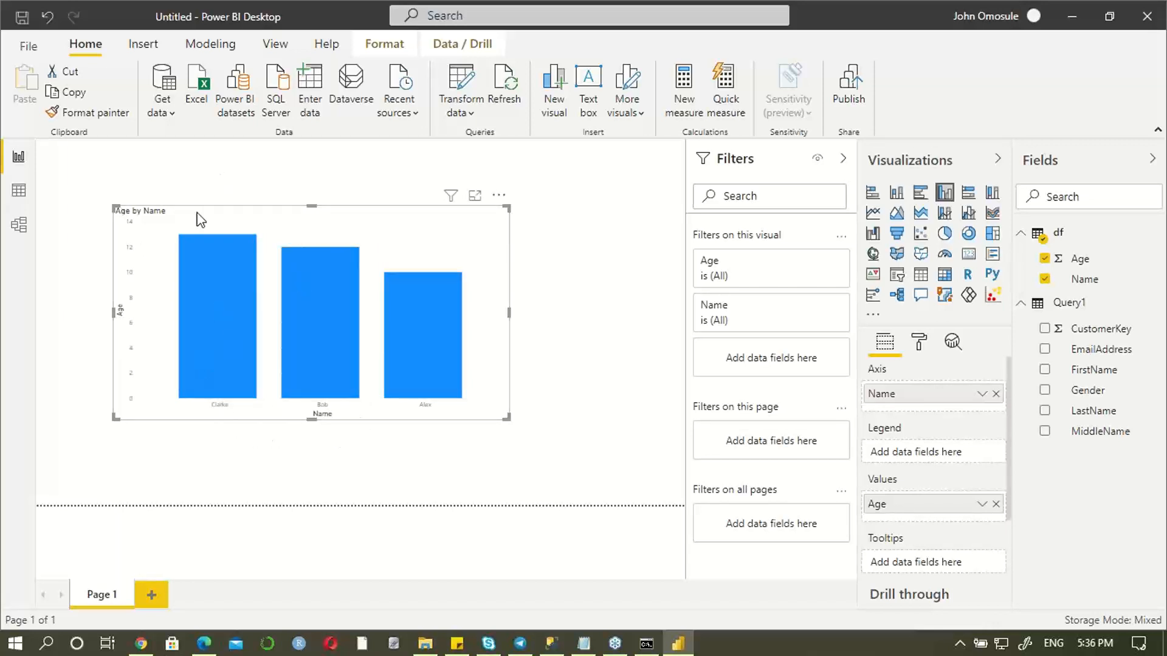
Step: View the column chart in focus mode, inspect the bars' values, and go back to the report
{"action": "left_click", "coordinate": [476, 196]}
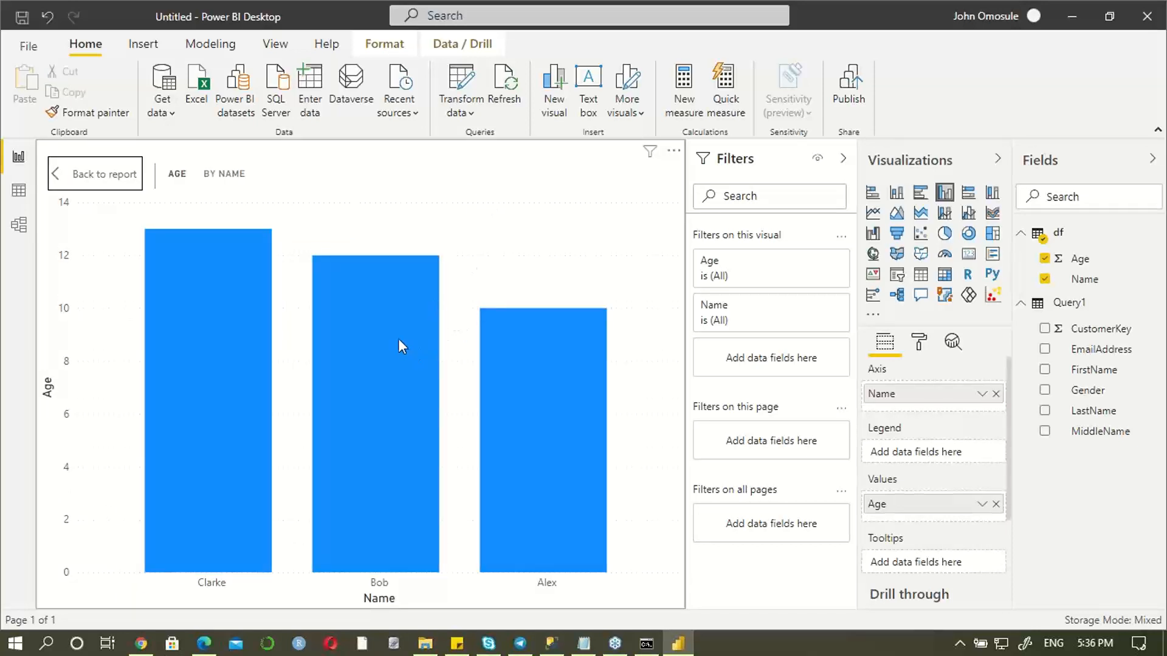
{"action": "mouse_move", "coordinate": [399, 330]}
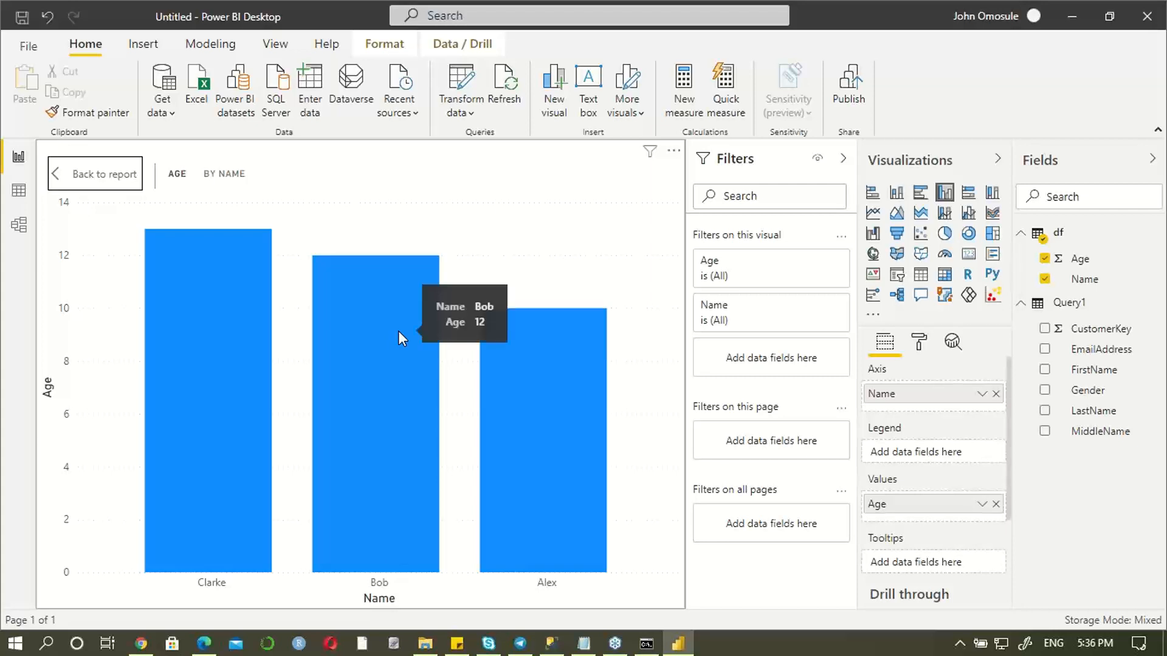
{"action": "mouse_move", "coordinate": [222, 371]}
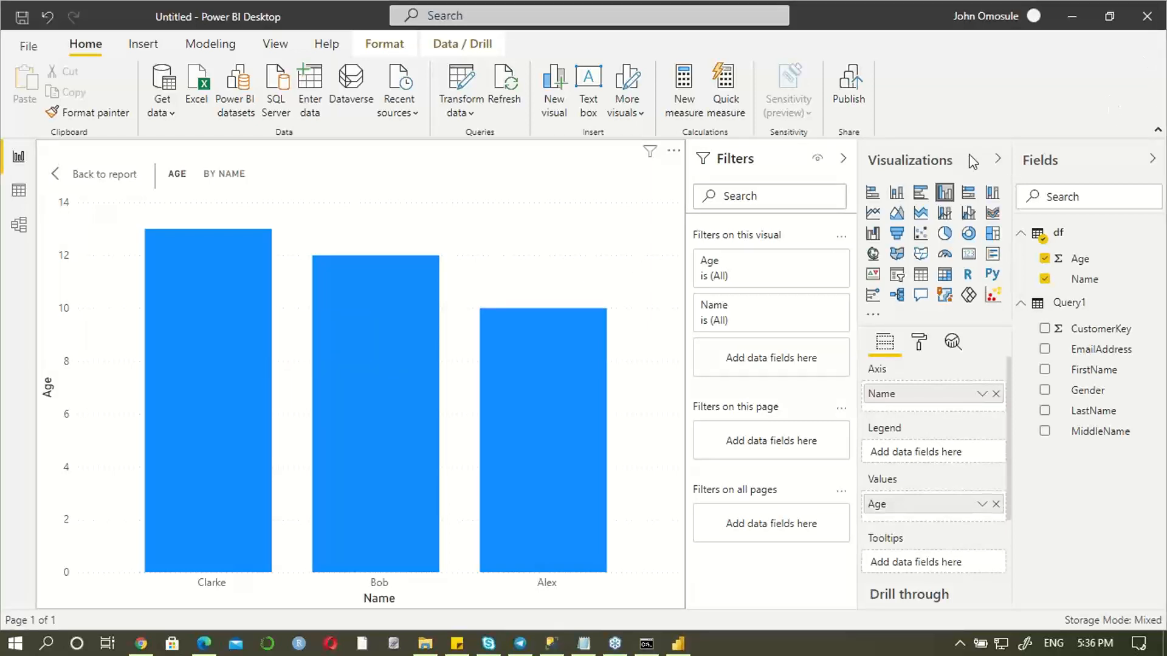
{"action": "left_click", "coordinate": [92, 175]}
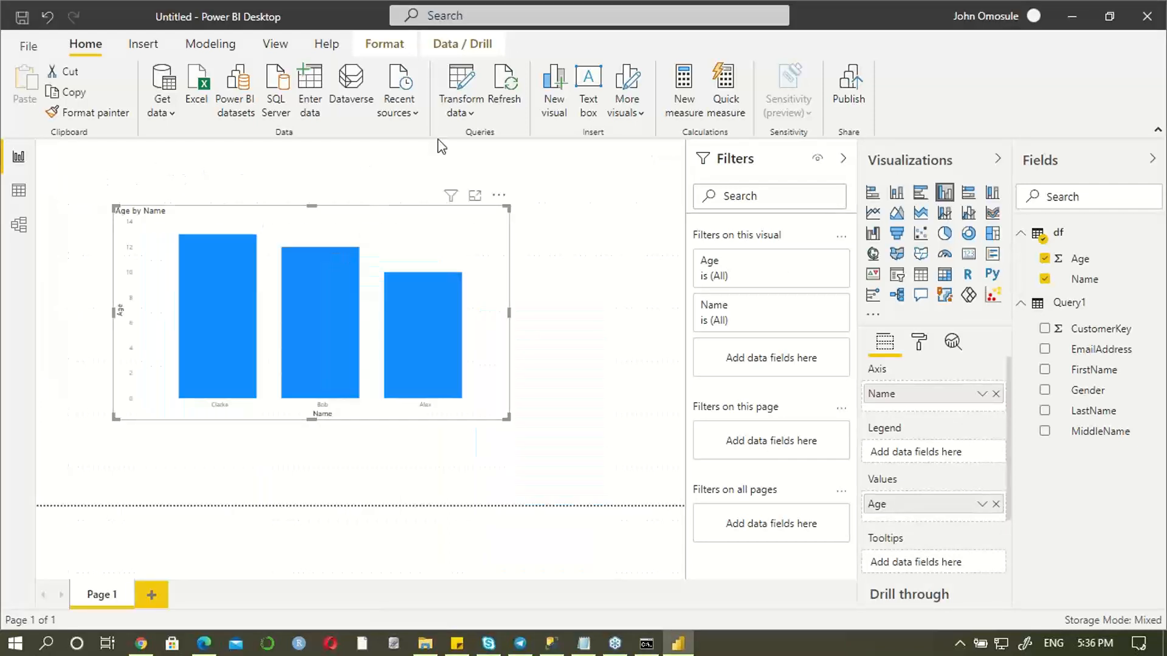
Step: Start a new data import using the Python script connector from the Other data sources
{"action": "left_click", "coordinate": [173, 117]}
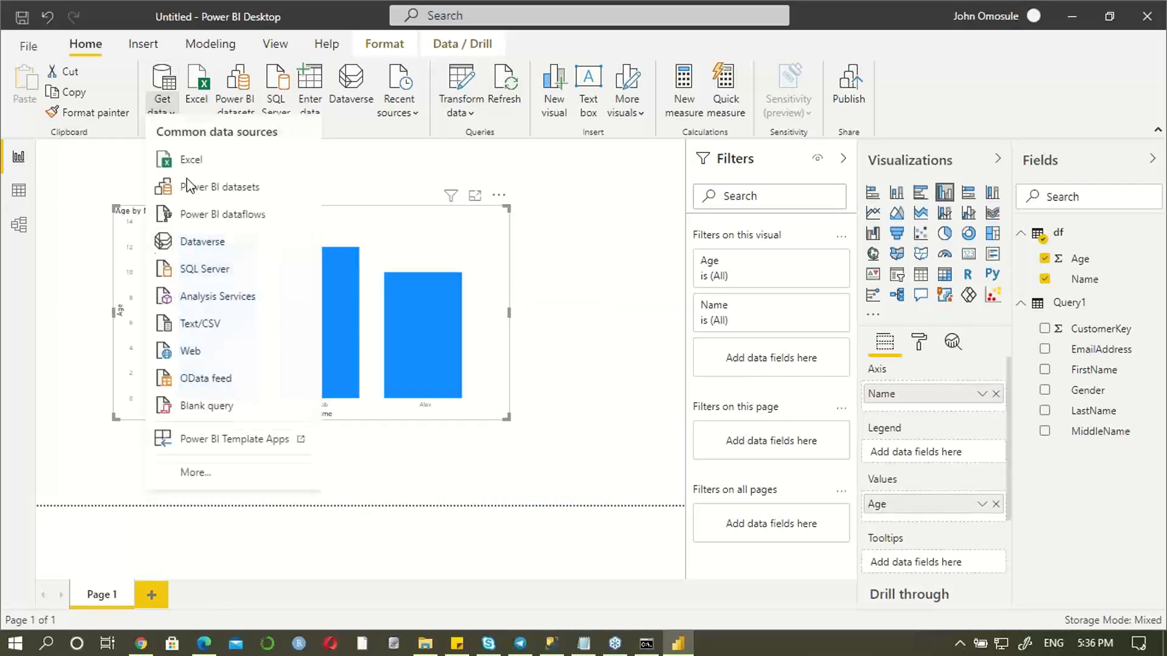
{"action": "left_click", "coordinate": [195, 481]}
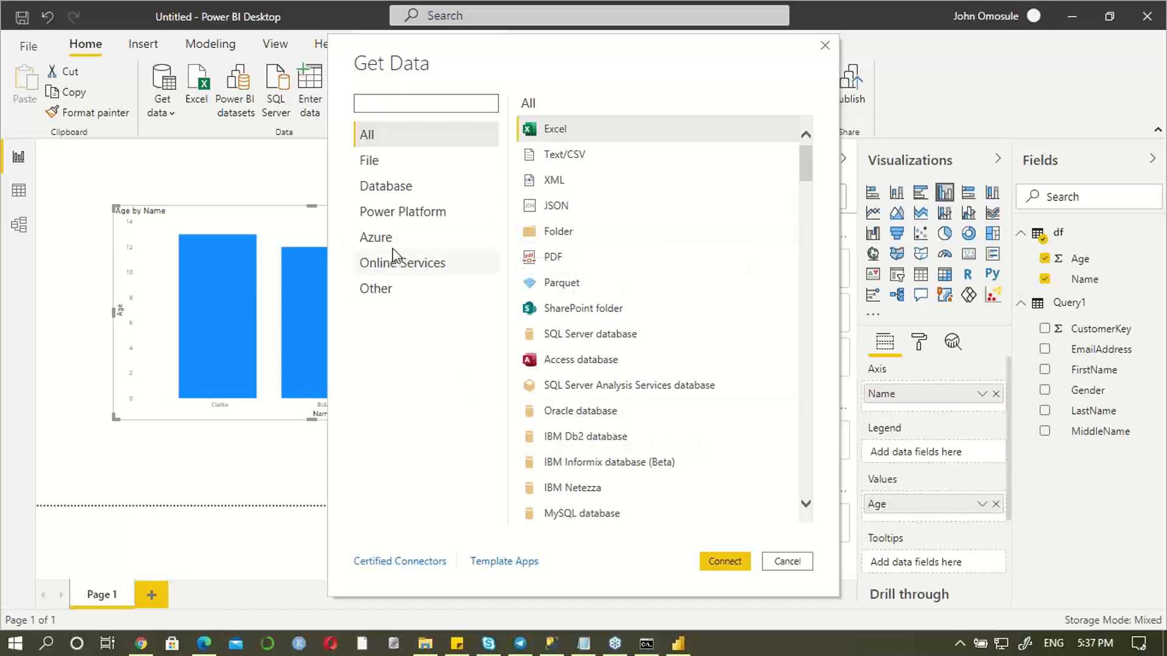
{"action": "left_click", "coordinate": [380, 290]}
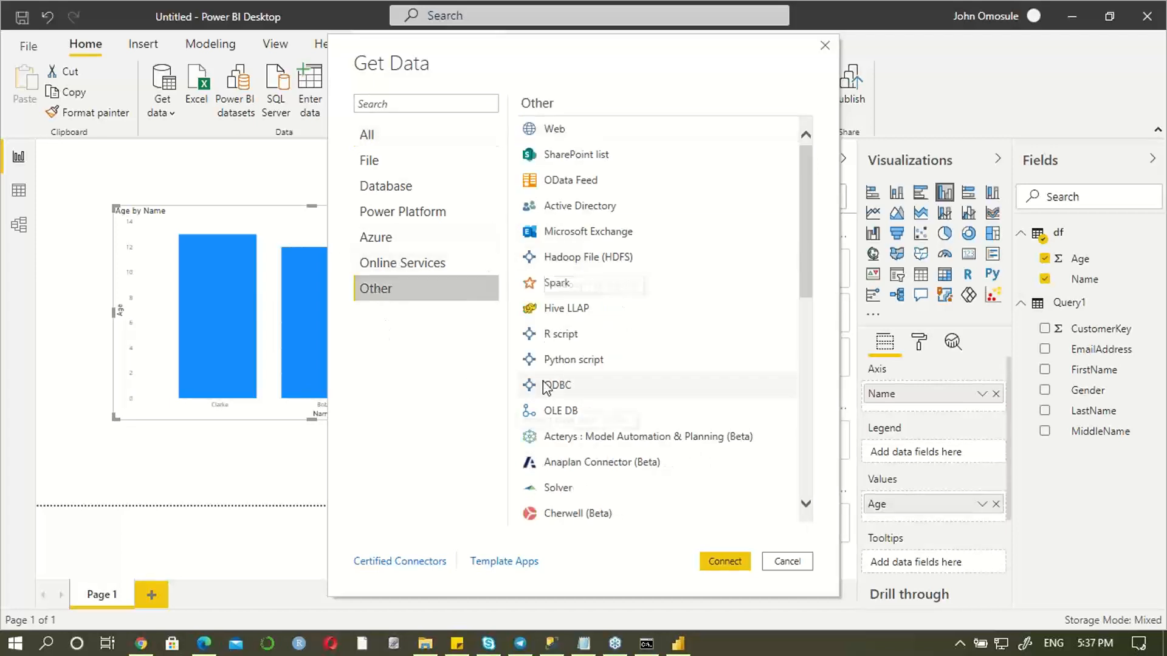
{"action": "left_click", "coordinate": [550, 361]}
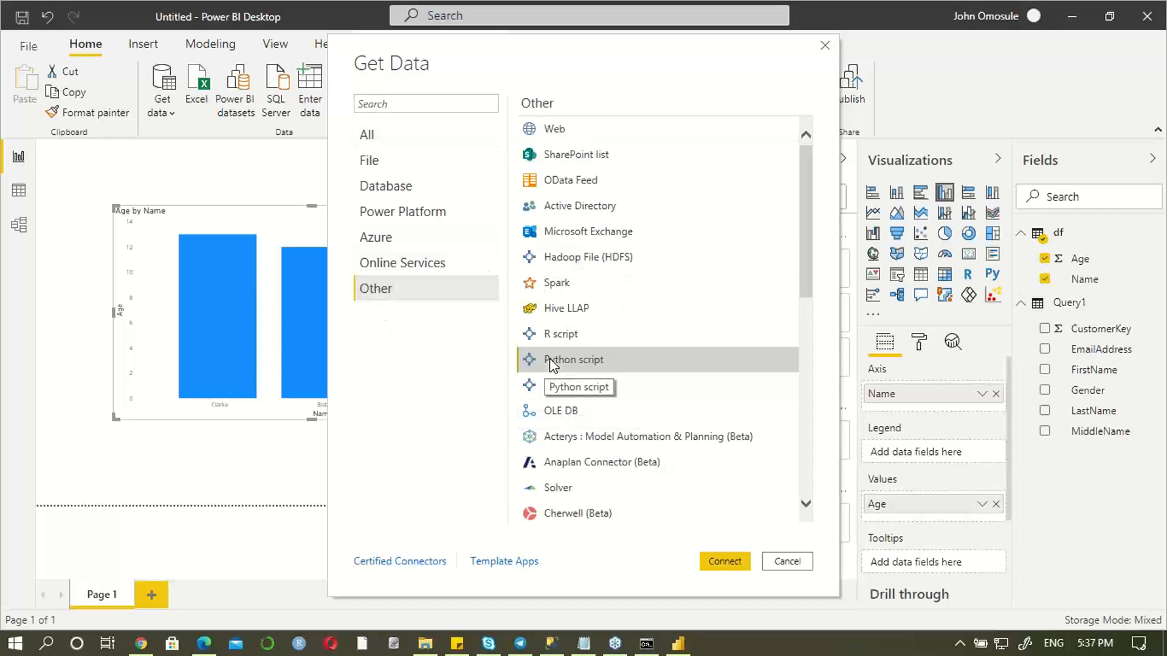
{"action": "left_click", "coordinate": [723, 564]}
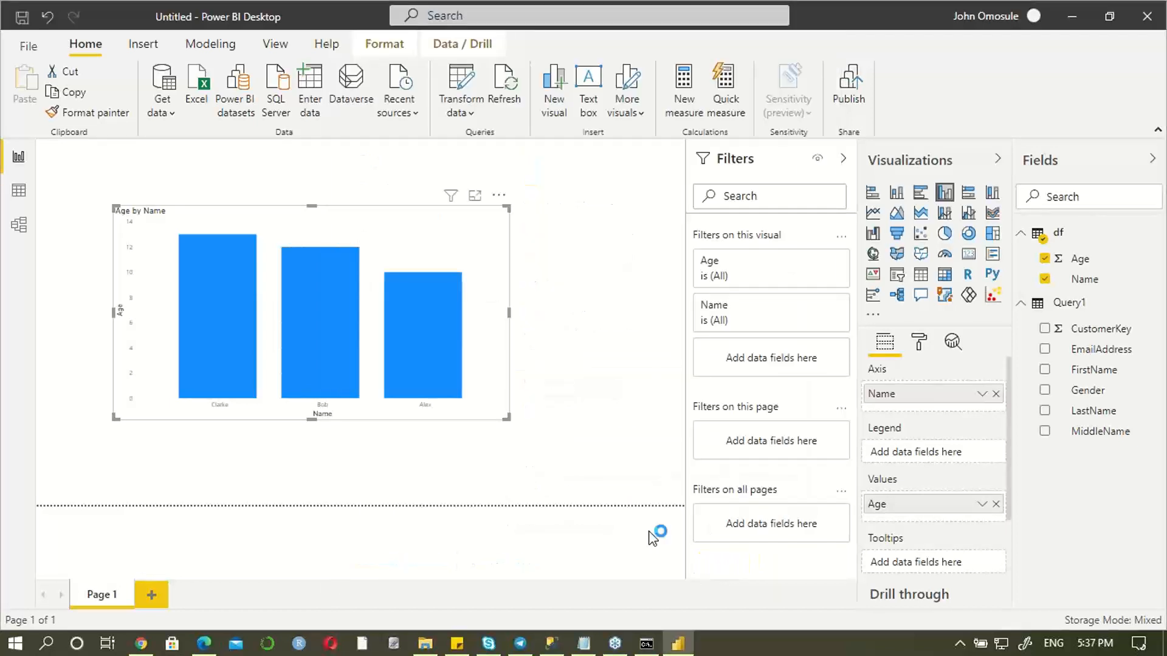
Step: Switch to Notepad and copy the second DataFrame script, from its pandas import through the Pets column
{"action": "left_click", "coordinate": [584, 643]}
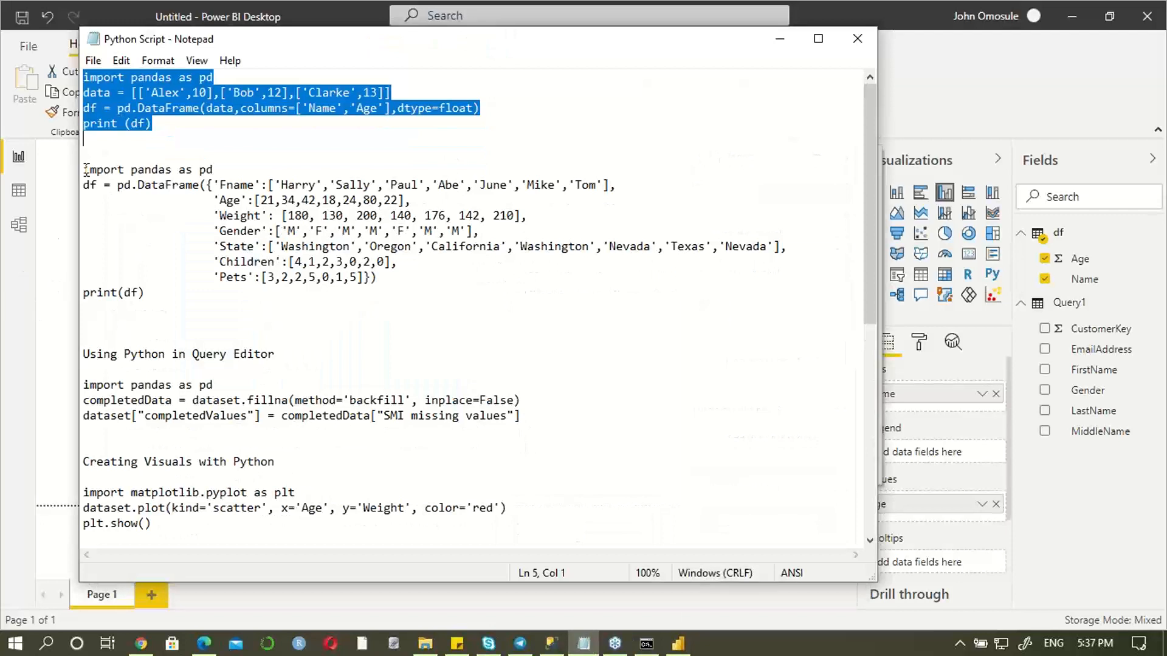
{"action": "left_click", "coordinate": [82, 187]}
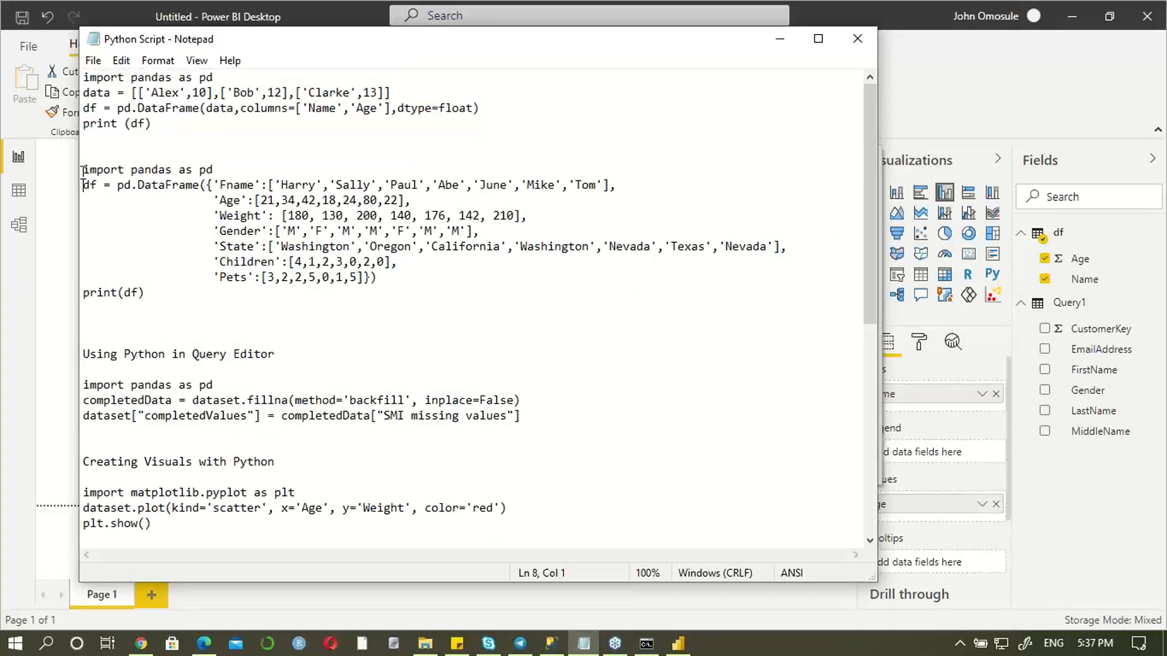
{"action": "left_click_drag", "start_coordinate": [83, 171], "coordinate": [503, 277]}
{"action": "right_click", "coordinate": [223, 213]}
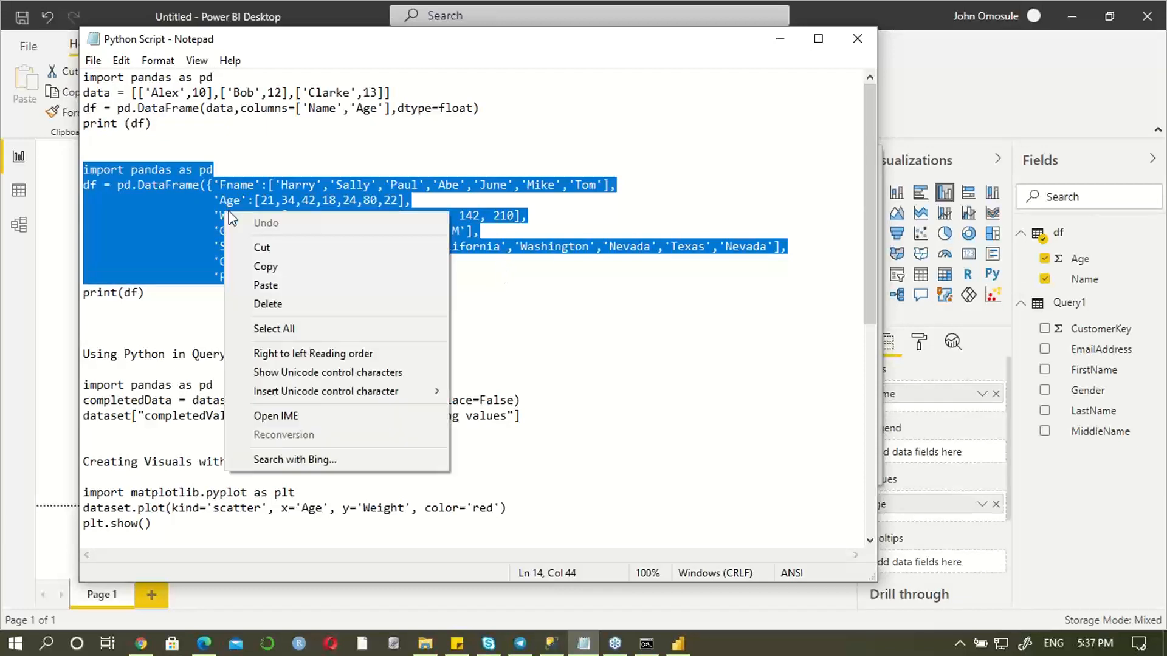
{"action": "left_click", "coordinate": [260, 265]}
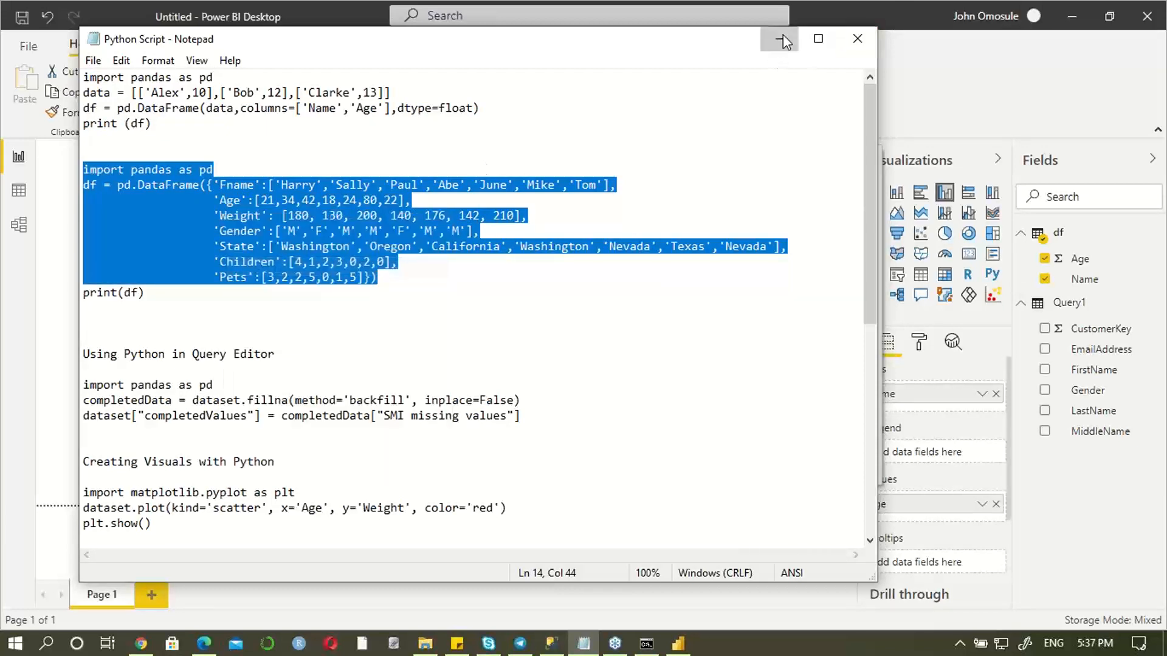
Step: Return to the Python script import in Power BI Desktop, paste the copied DataFrame code, and run it
{"action": "left_click", "coordinate": [781, 38]}
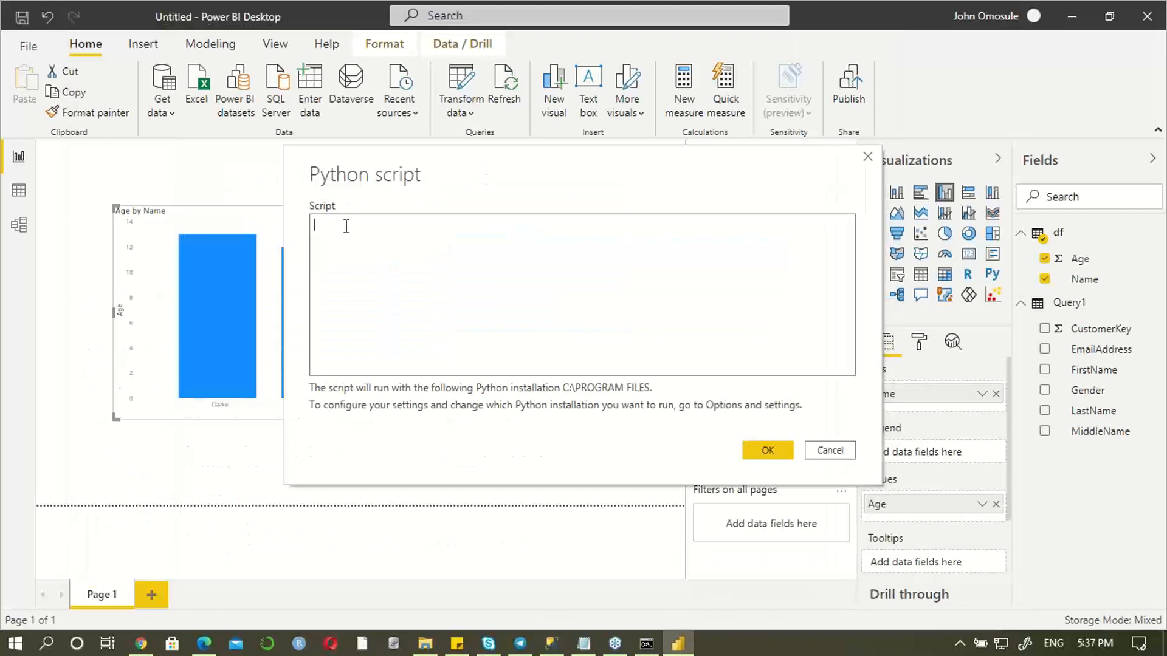
{"action": "key", "text": "ctrl+v"}
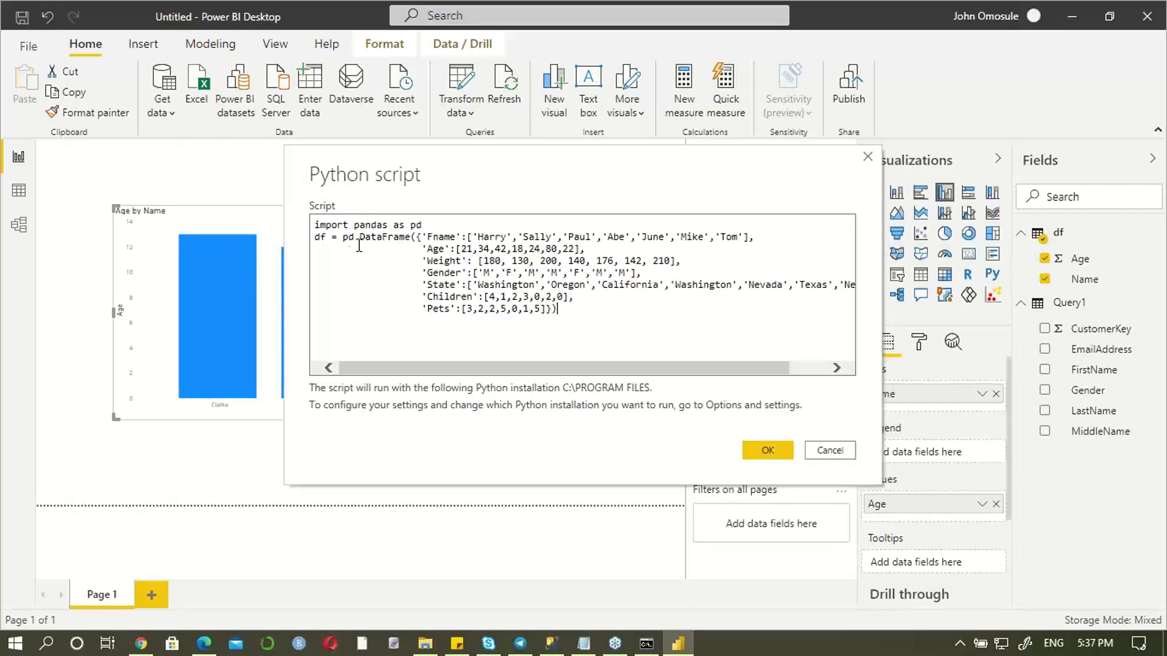
{"action": "left_click", "coordinate": [767, 450]}
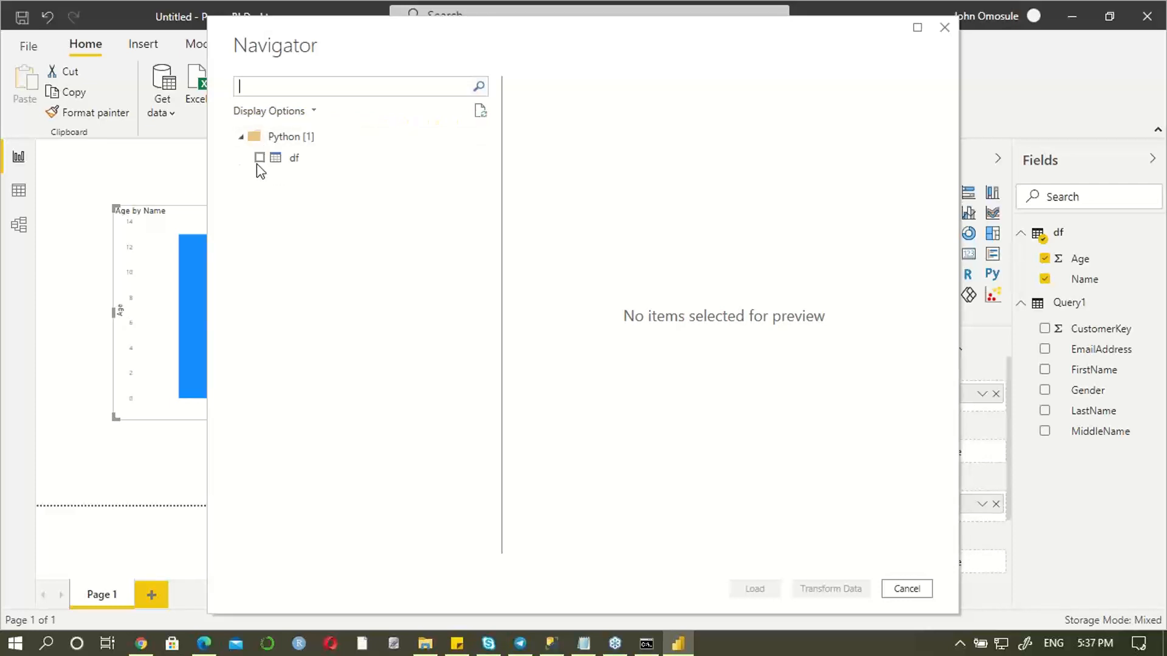
Step: Select the df table for import, check its preview against the source script in Notepad, and load it
{"action": "left_click", "coordinate": [261, 157]}
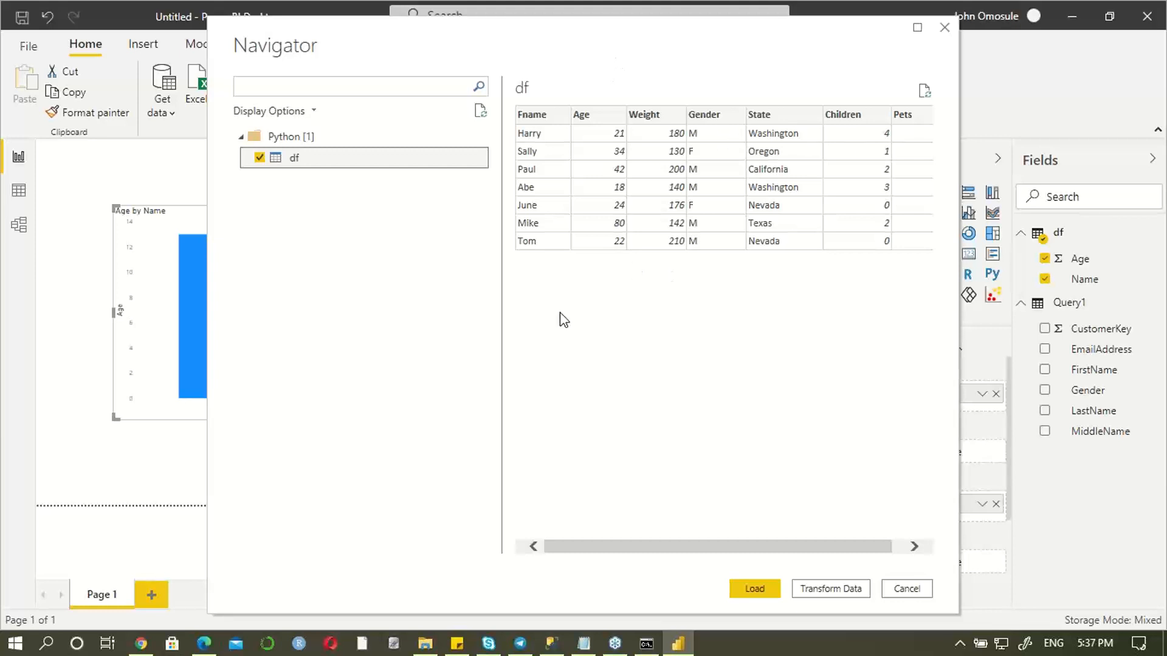
{"action": "left_click_drag", "start_coordinate": [635, 64], "coordinate": [528, 60]}
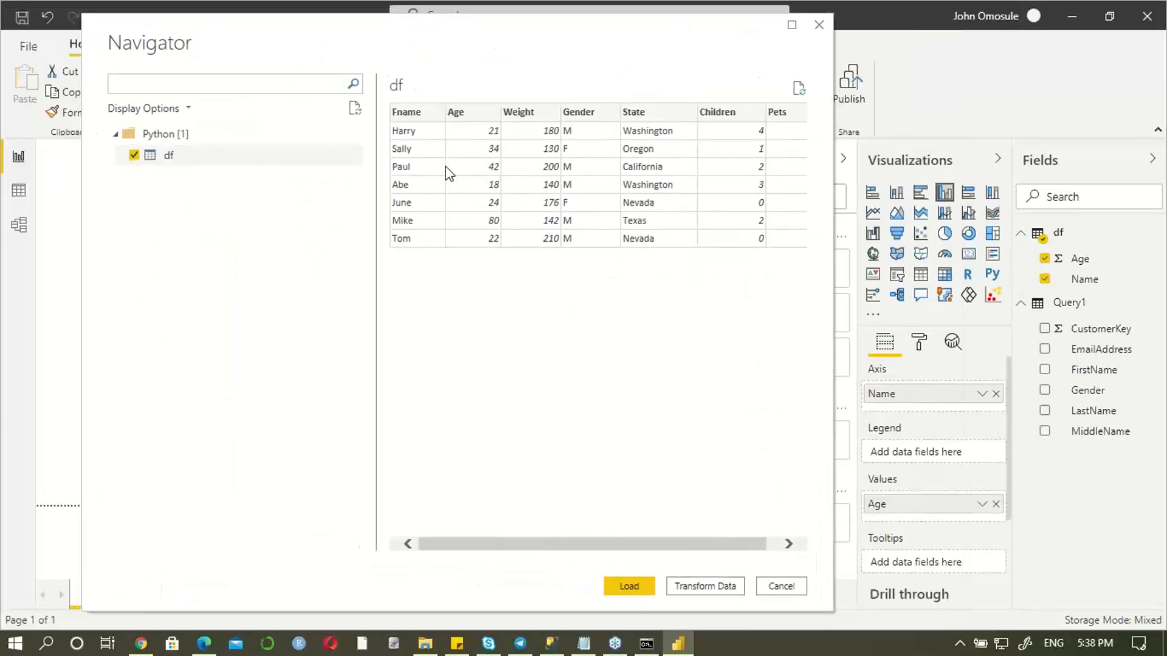
{"action": "left_click", "coordinate": [583, 643]}
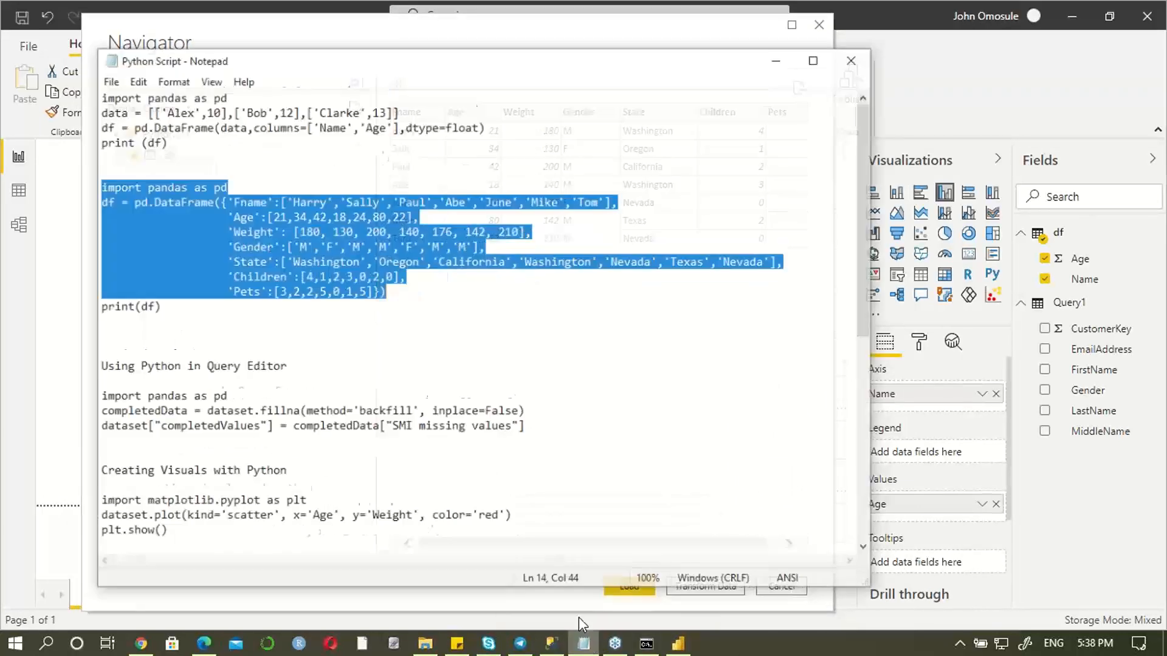
{"action": "left_click", "coordinate": [180, 246]}
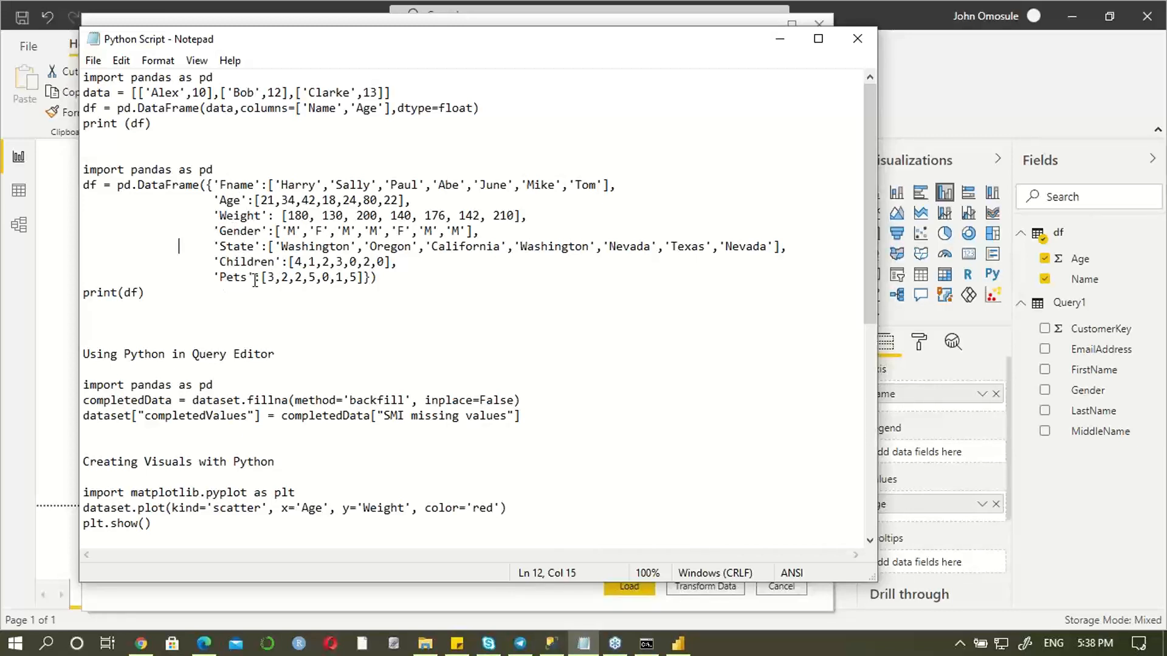
{"action": "left_click", "coordinate": [780, 38]}
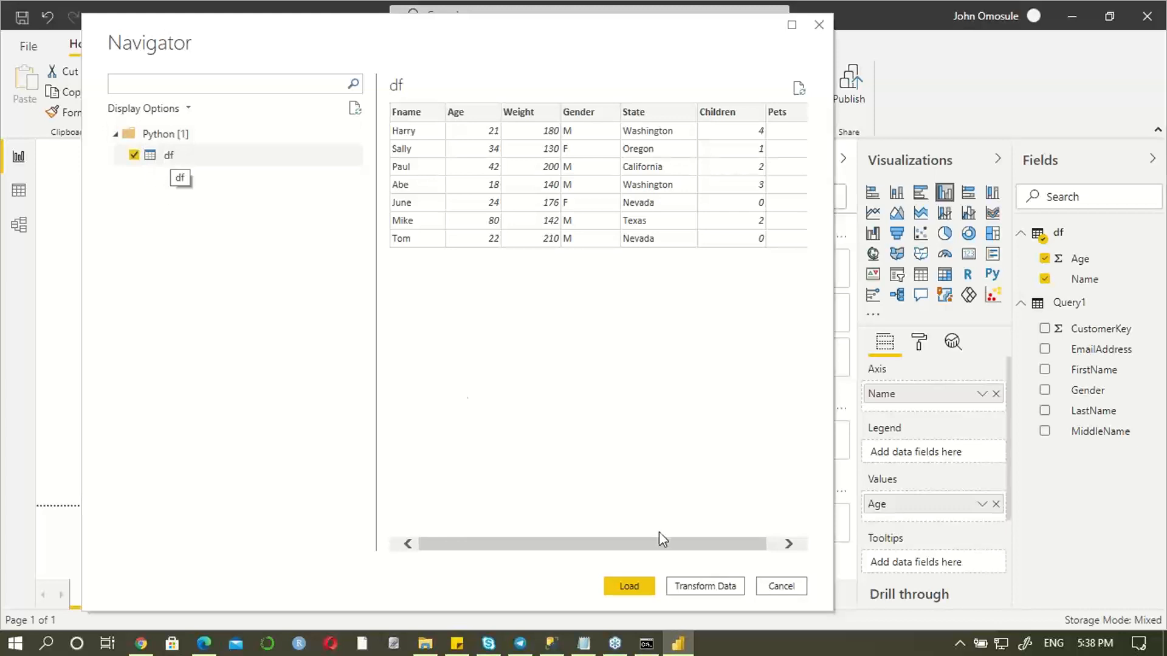
{"action": "left_click", "coordinate": [635, 587]}
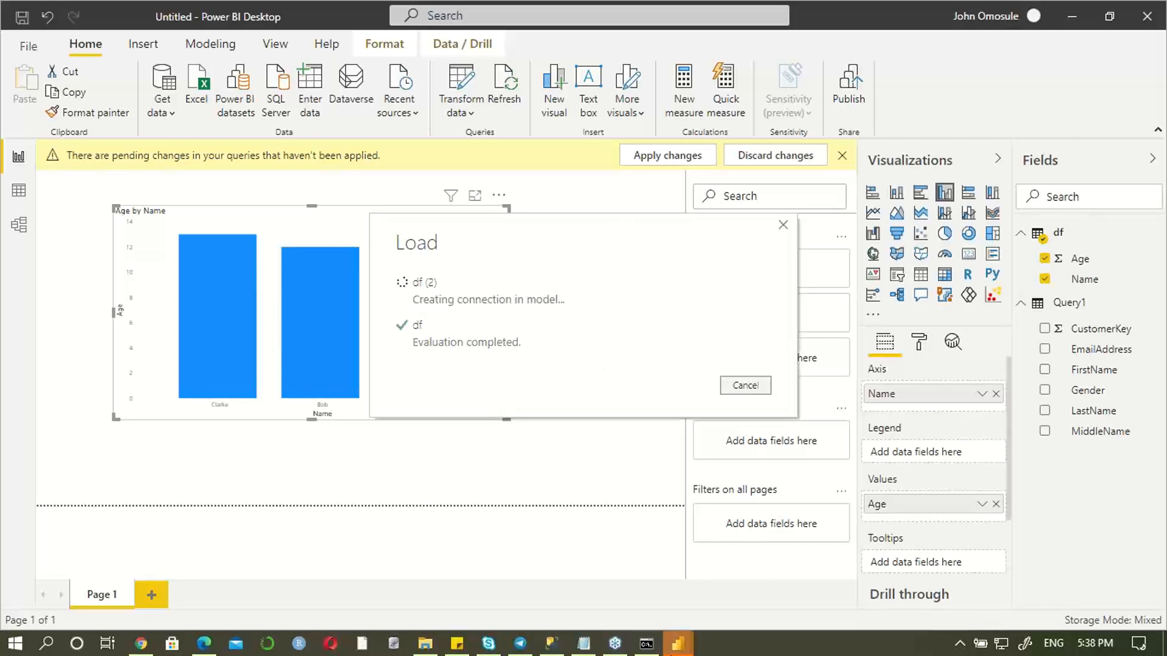
Step: Look over the imported tables in the model view, then return to the report and expand the fields of df (2)
{"action": "mouse_move", "coordinate": [687, 651]}
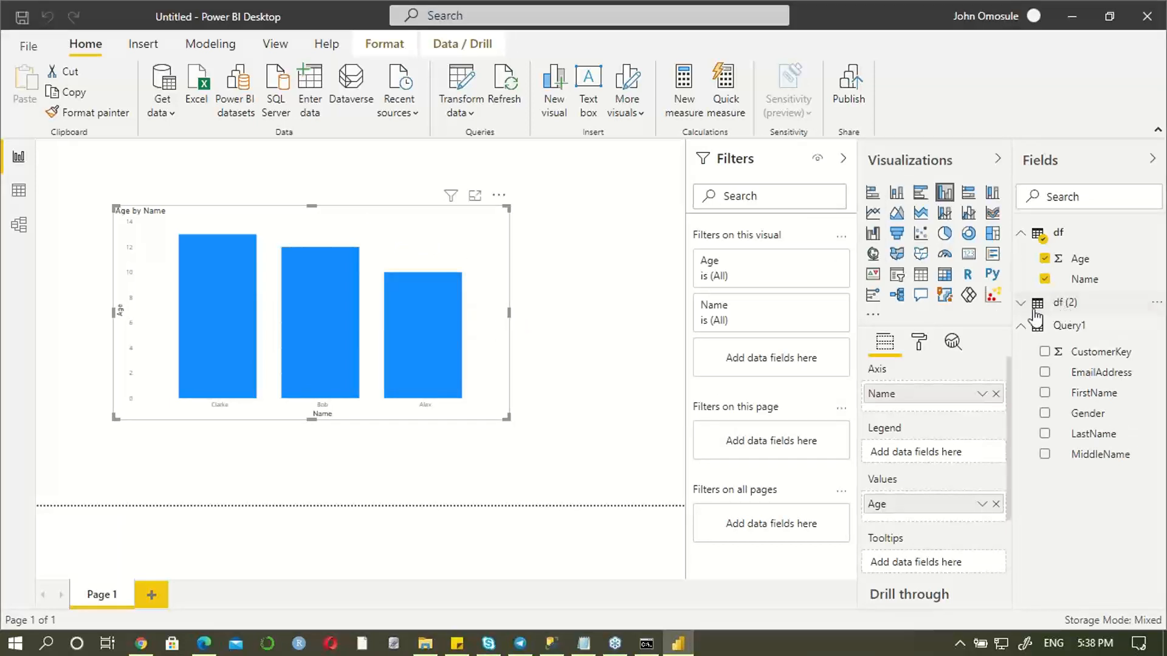
{"action": "left_click", "coordinate": [19, 226]}
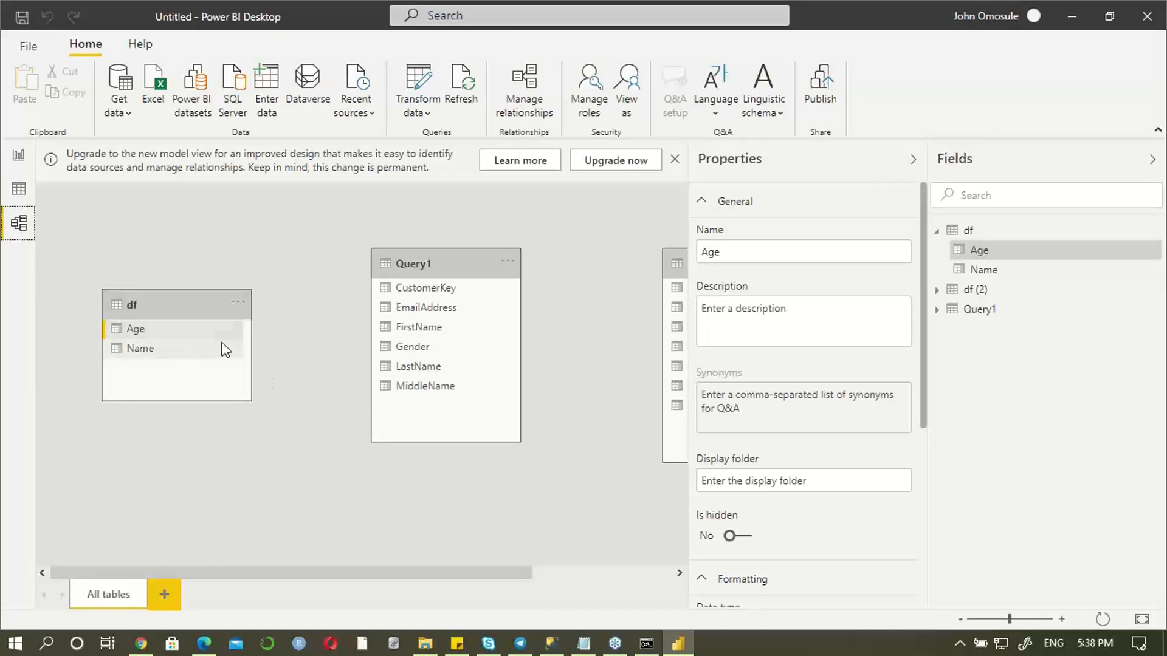
{"action": "left_click_drag", "start_coordinate": [312, 572], "coordinate": [261, 589]}
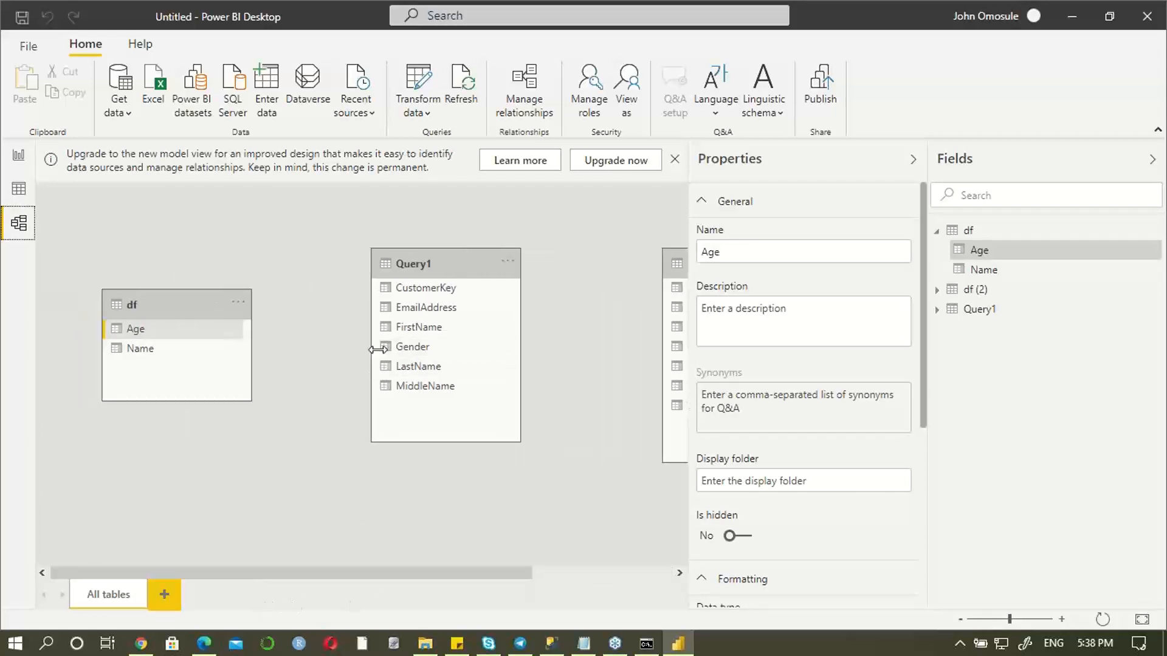
{"action": "left_click", "coordinate": [19, 156]}
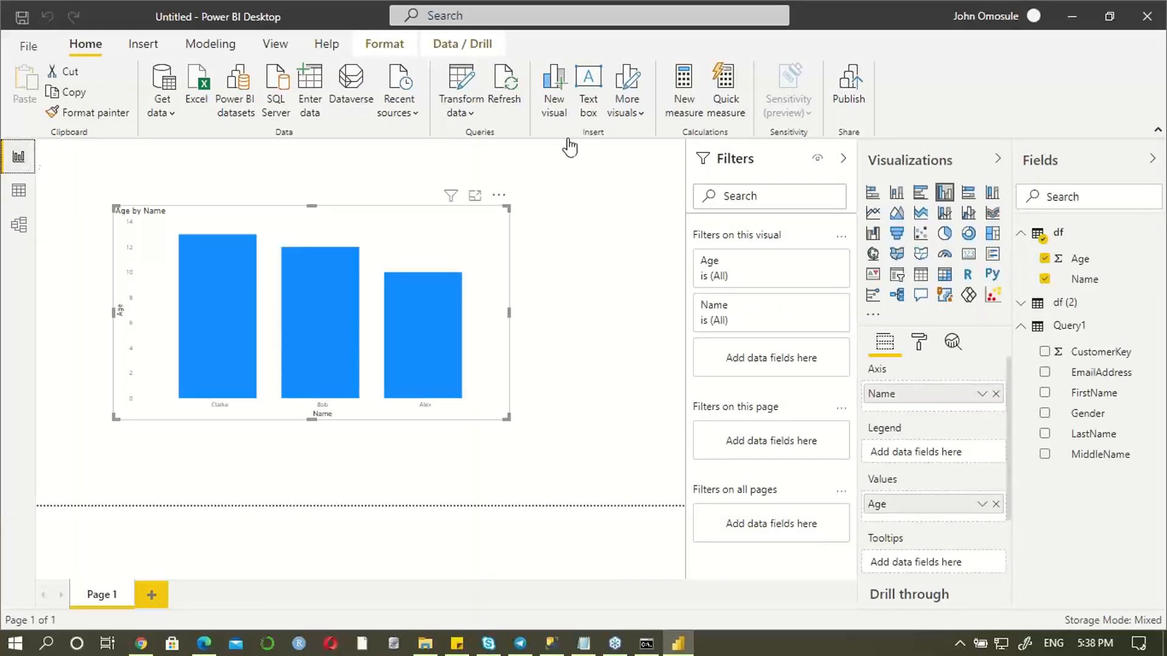
{"action": "left_click", "coordinate": [1025, 307]}
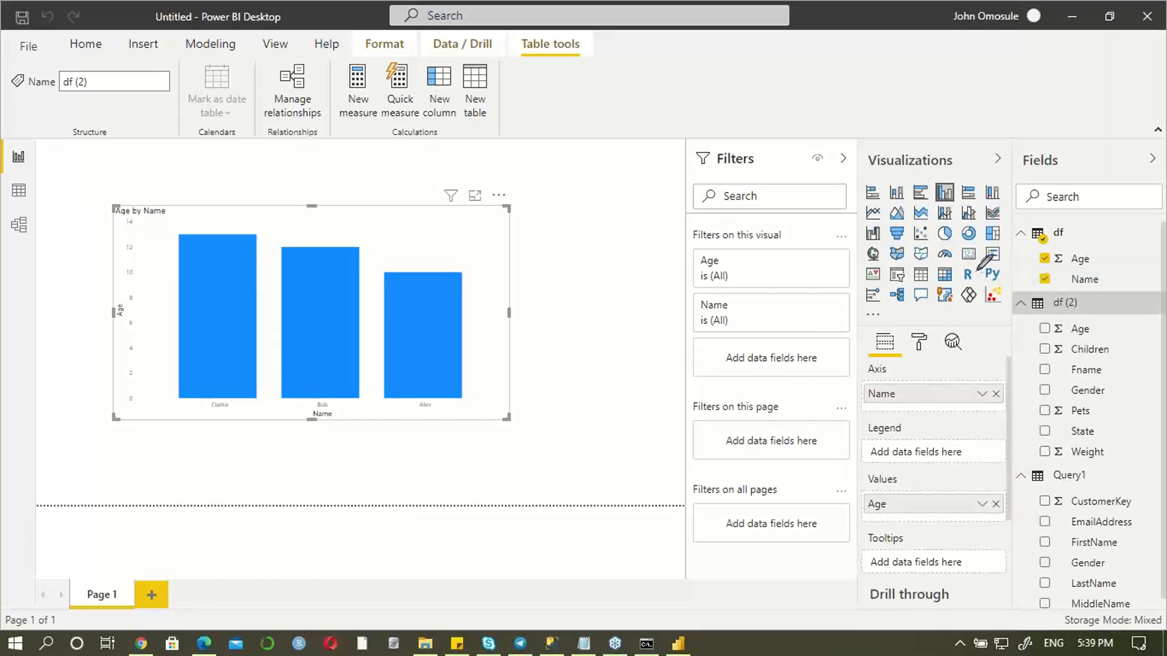
{"action": "mouse_move", "coordinate": [976, 272]}
{"action": "left_mouse_down"}
{"action": "mouse_move", "coordinate": [1001, 270]}
{"action": "mouse_move", "coordinate": [979, 283]}
{"action": "mouse_move", "coordinate": [988, 271]}
{"action": "left_mouse_up"}
{"action": "key", "text": "Escape"}
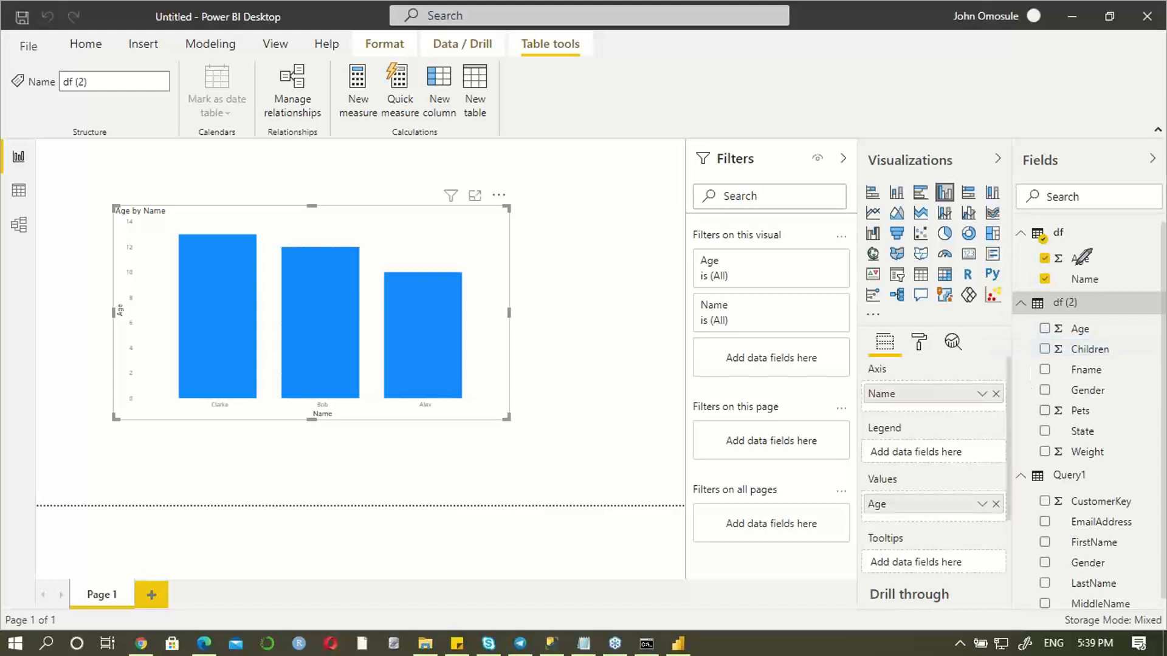
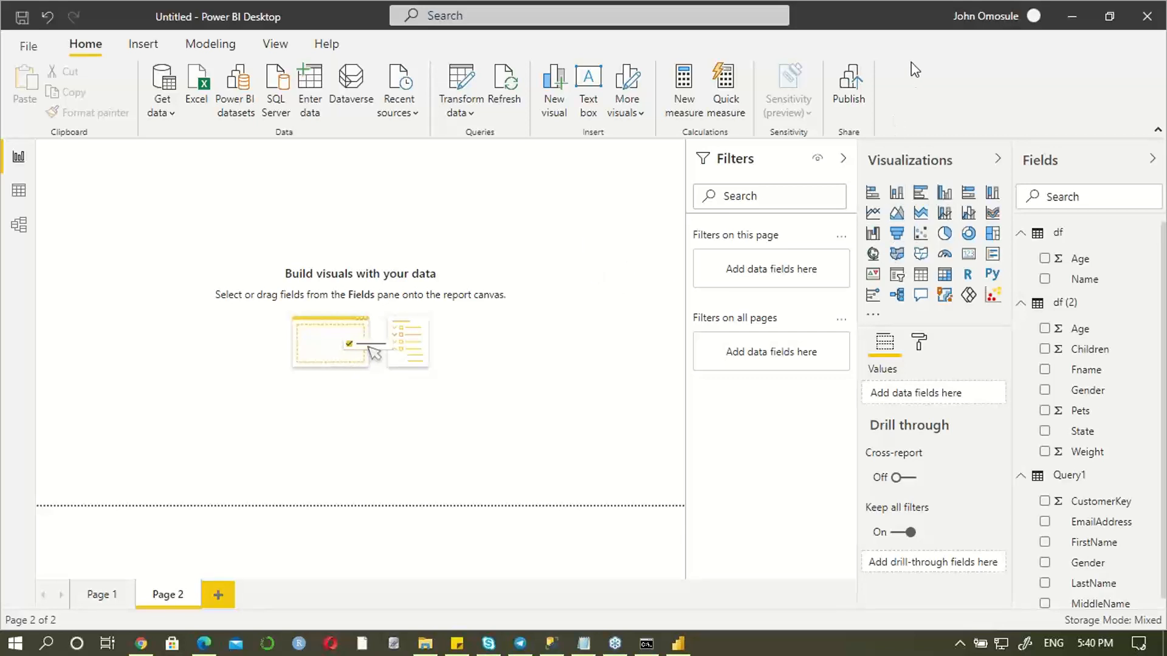
Step: Add a Python visual to Page 2, enable script visuals, and keep the Python script editor expanded
{"action": "left_click", "coordinate": [991, 279]}
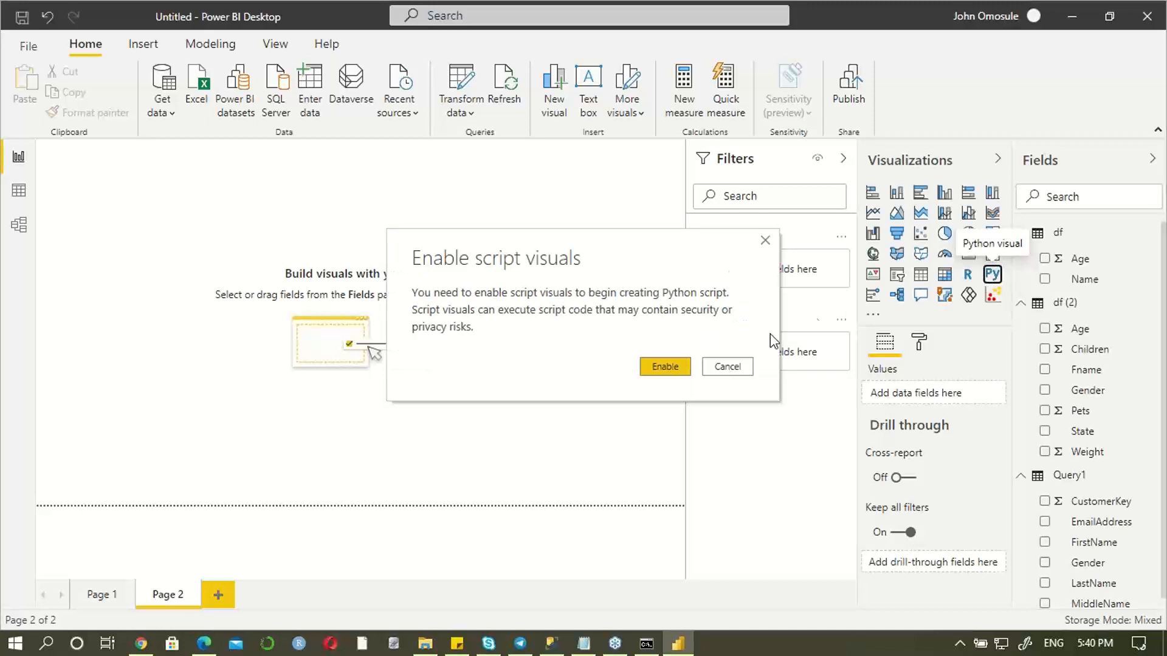
{"action": "left_click", "coordinate": [653, 365]}
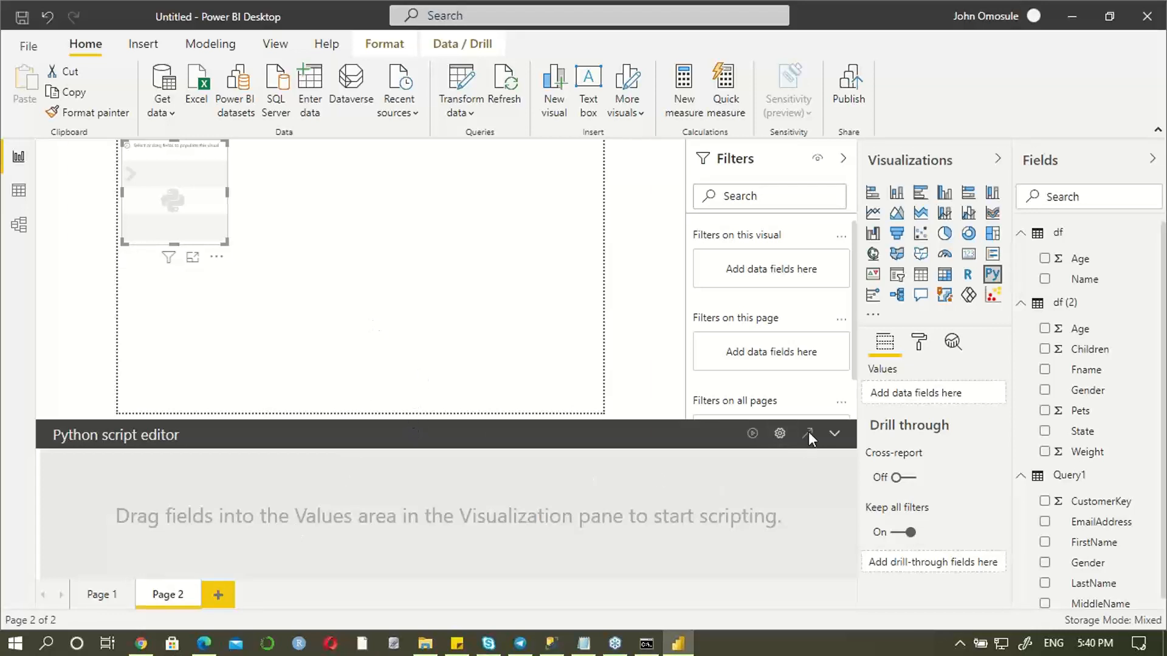
{"action": "left_click", "coordinate": [834, 433]}
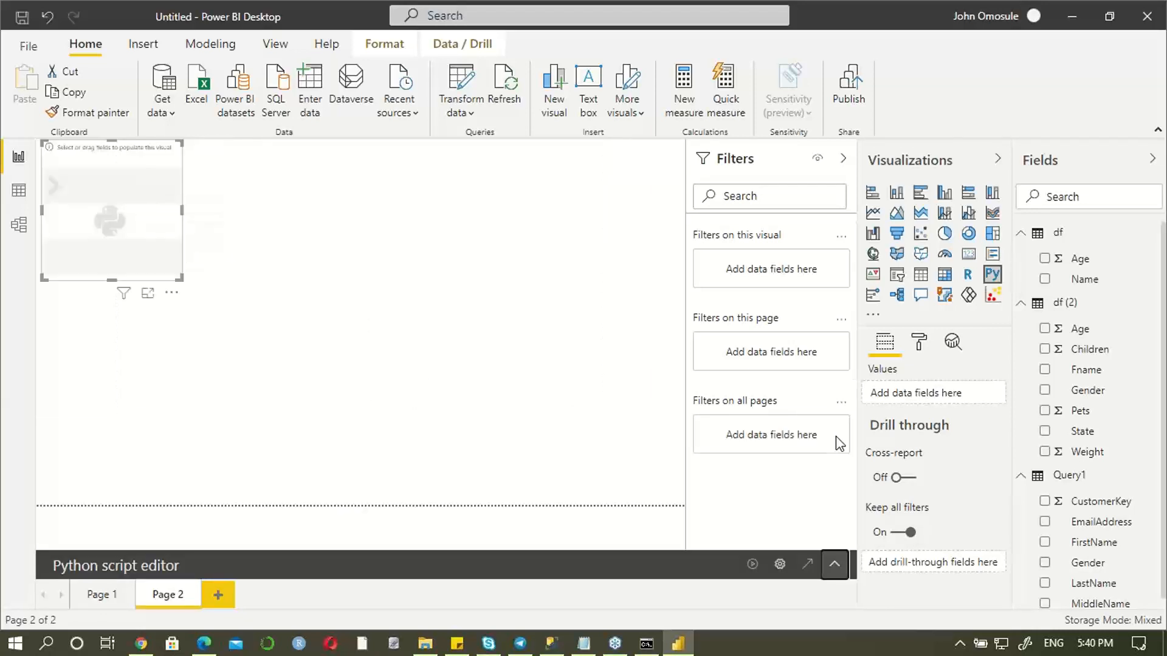
{"action": "left_click", "coordinate": [834, 564]}
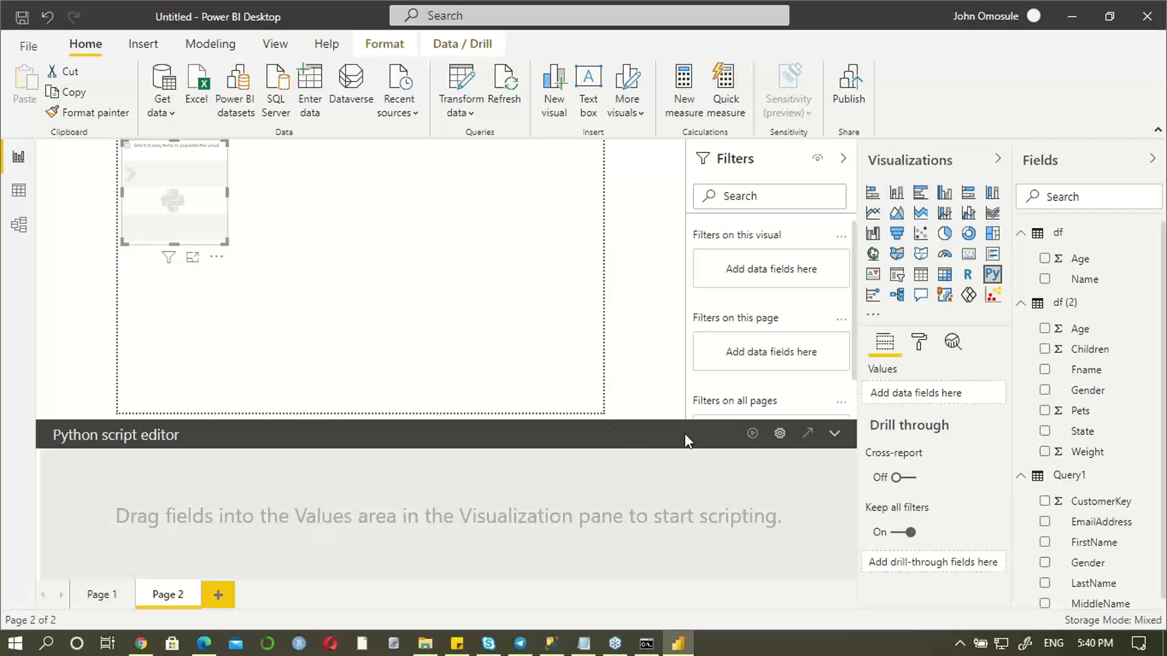
Step: View the script options from the Python script editor, close them, and return to the editor
{"action": "left_click", "coordinate": [779, 434]}
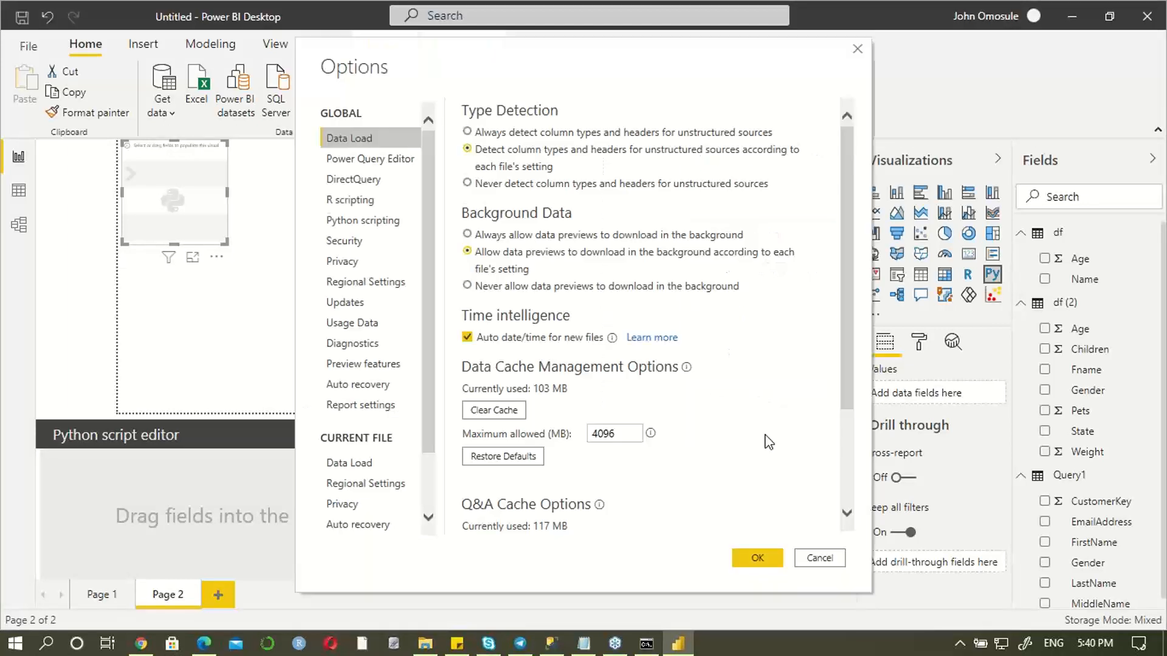
{"action": "left_click", "coordinate": [857, 48]}
{"action": "left_click", "coordinate": [296, 522]}
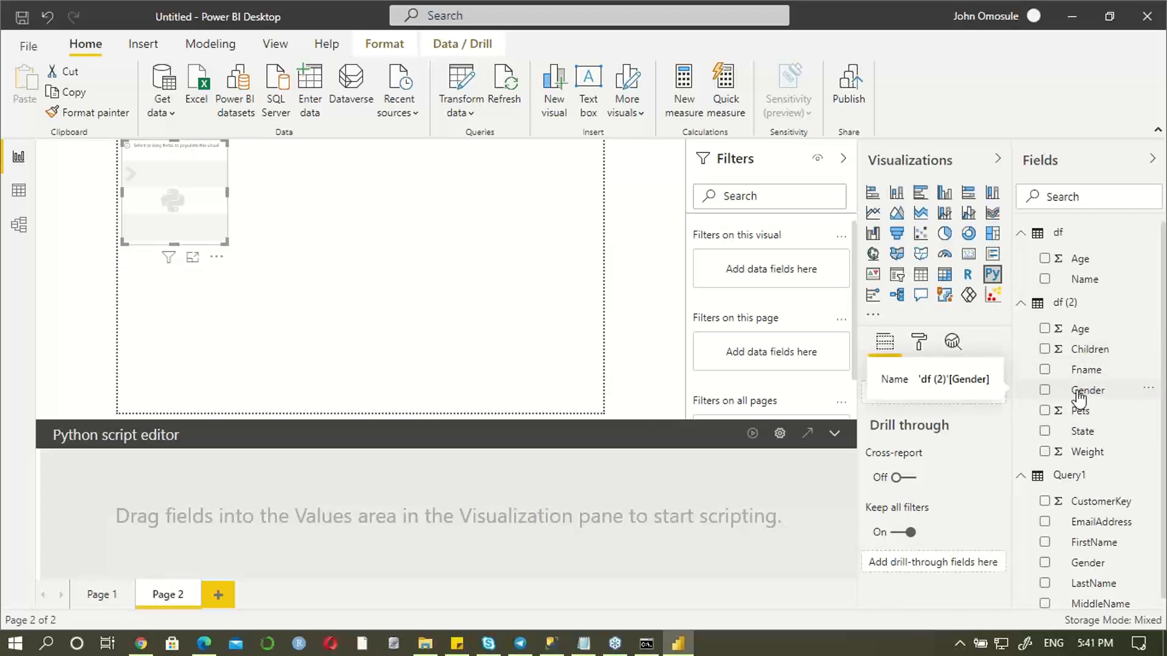
Step: Place the Gender field of df (2) on the blank canvas and delete the resulting table visual
{"action": "left_click_drag", "start_coordinate": [1079, 398], "coordinate": [334, 261]}
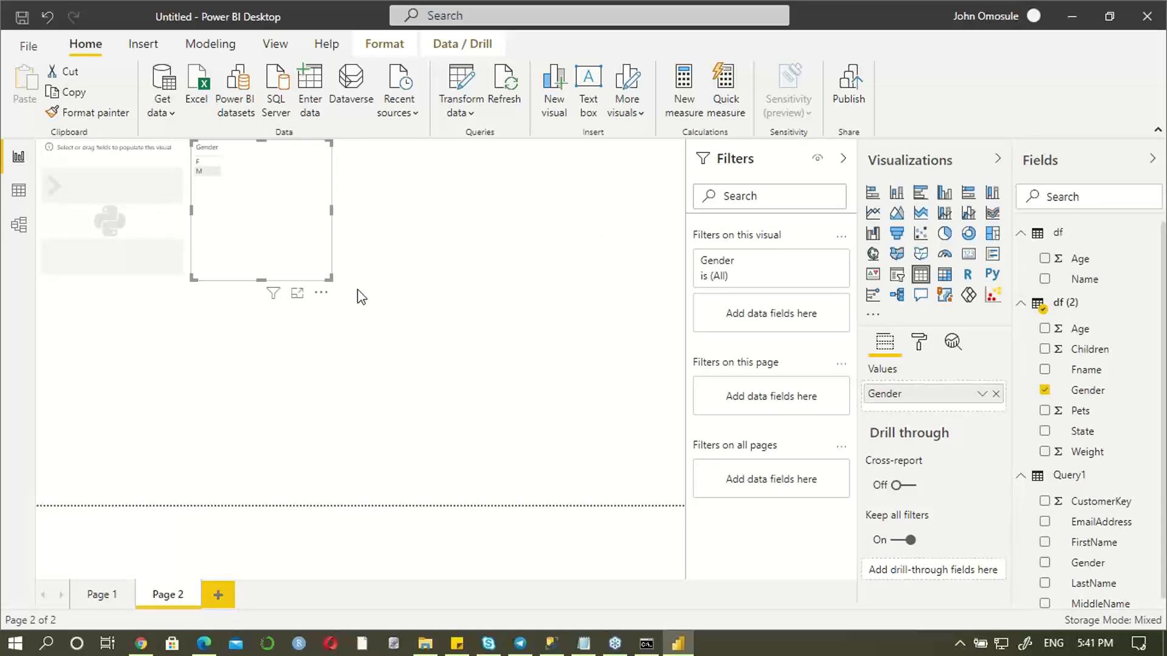
{"action": "key", "text": "Delete"}
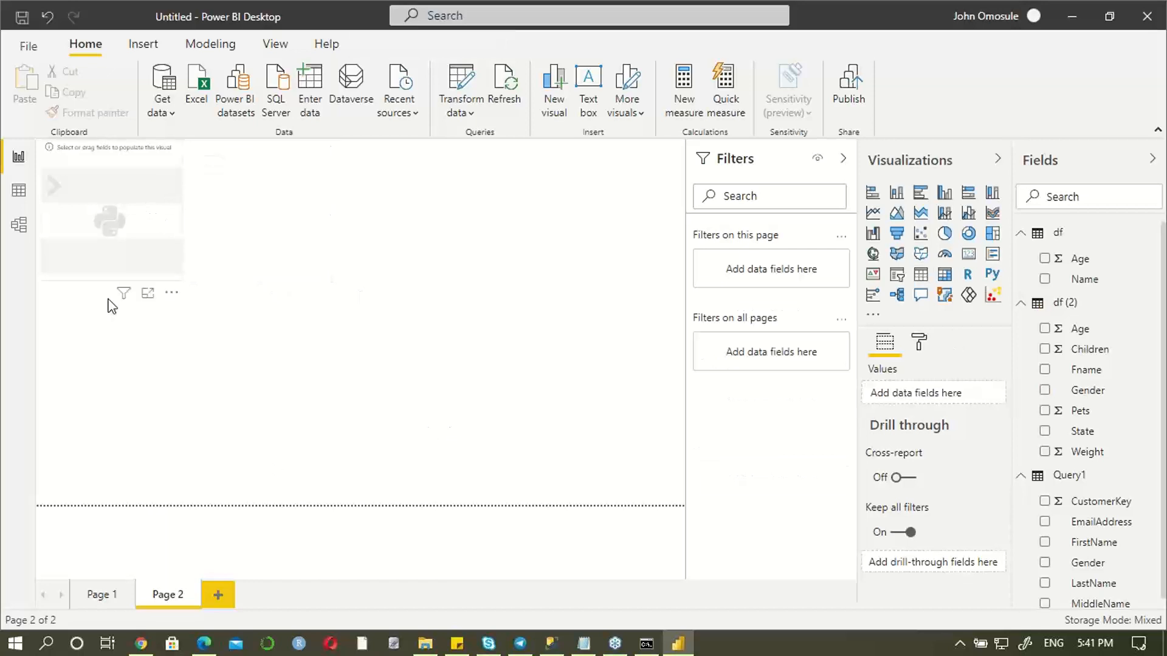
Step: Enlarge the Python visual in width and height so that it fills most of the Page 2 canvas
{"action": "left_click", "coordinate": [139, 193]}
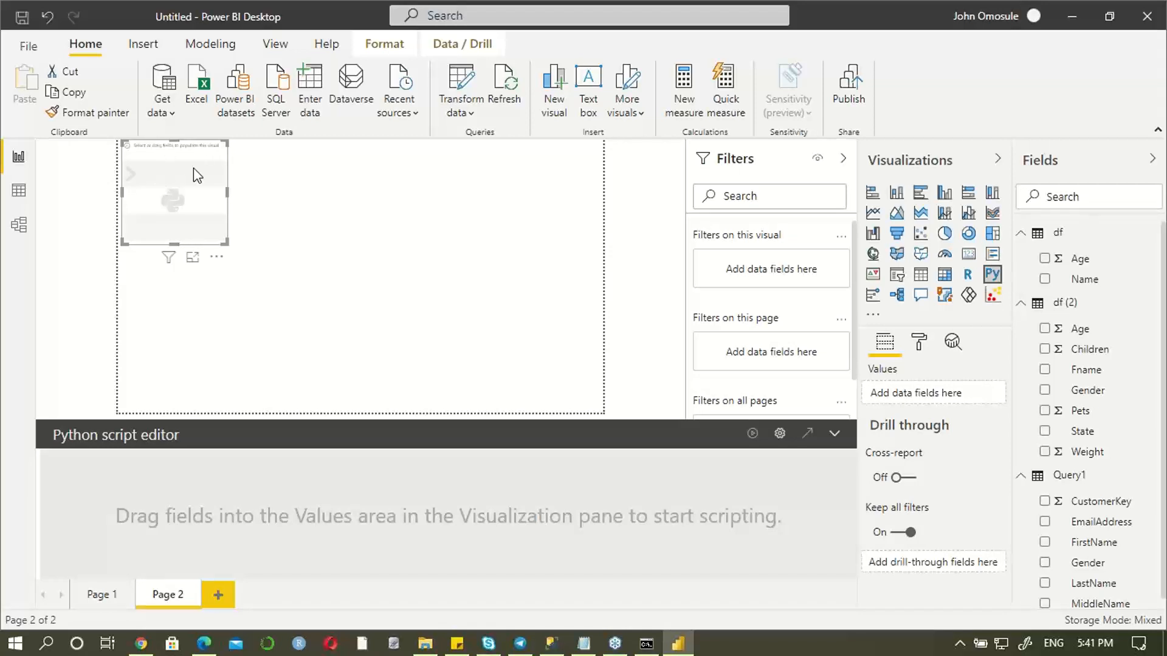
{"action": "left_click_drag", "start_coordinate": [227, 193], "coordinate": [494, 238]}
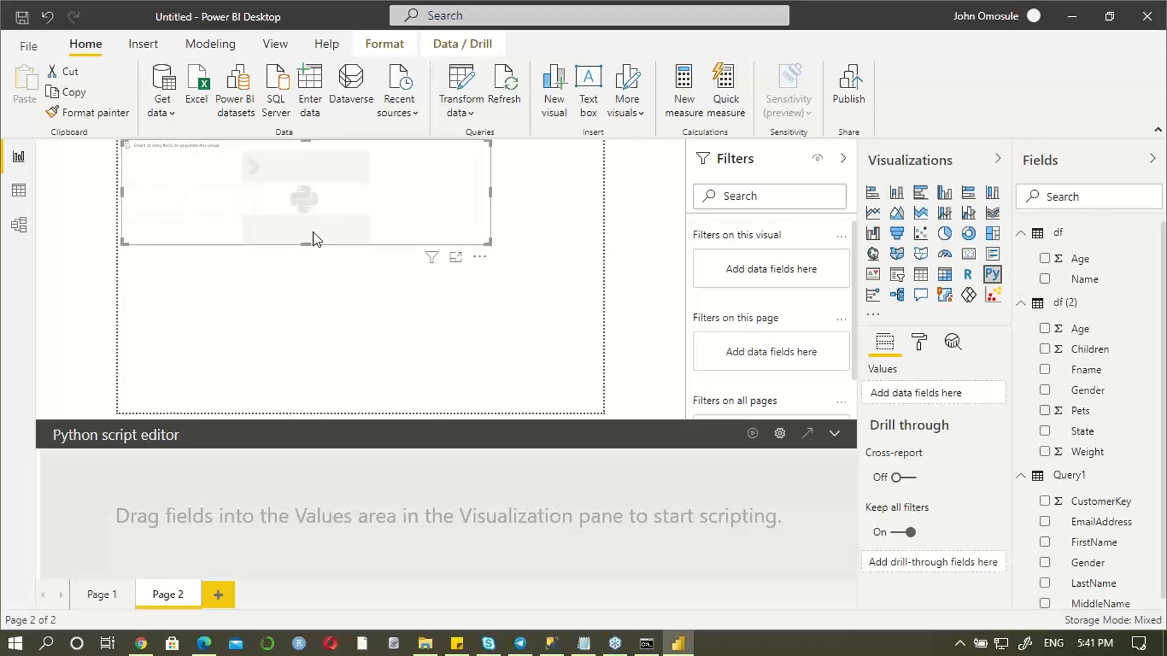
{"action": "left_click_drag", "start_coordinate": [305, 245], "coordinate": [309, 362]}
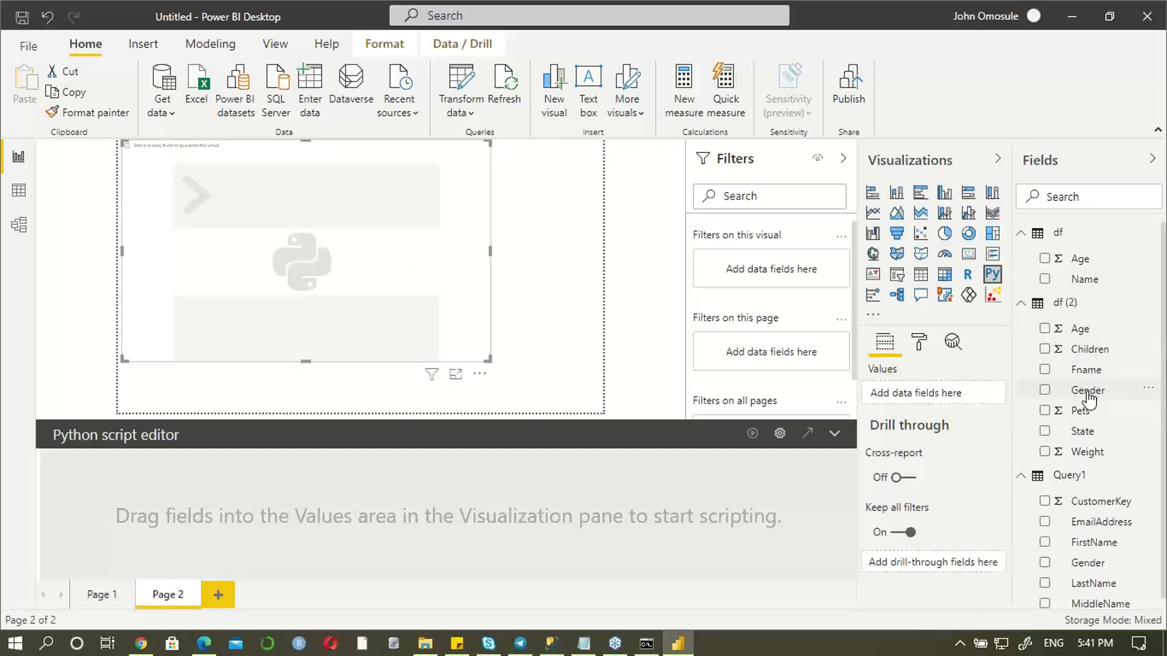
Step: Add the Gender, Children, Pets and Weight fields of df (2) to the Python visual on Page 2
{"action": "left_click_drag", "start_coordinate": [1063, 402], "coordinate": [275, 237]}
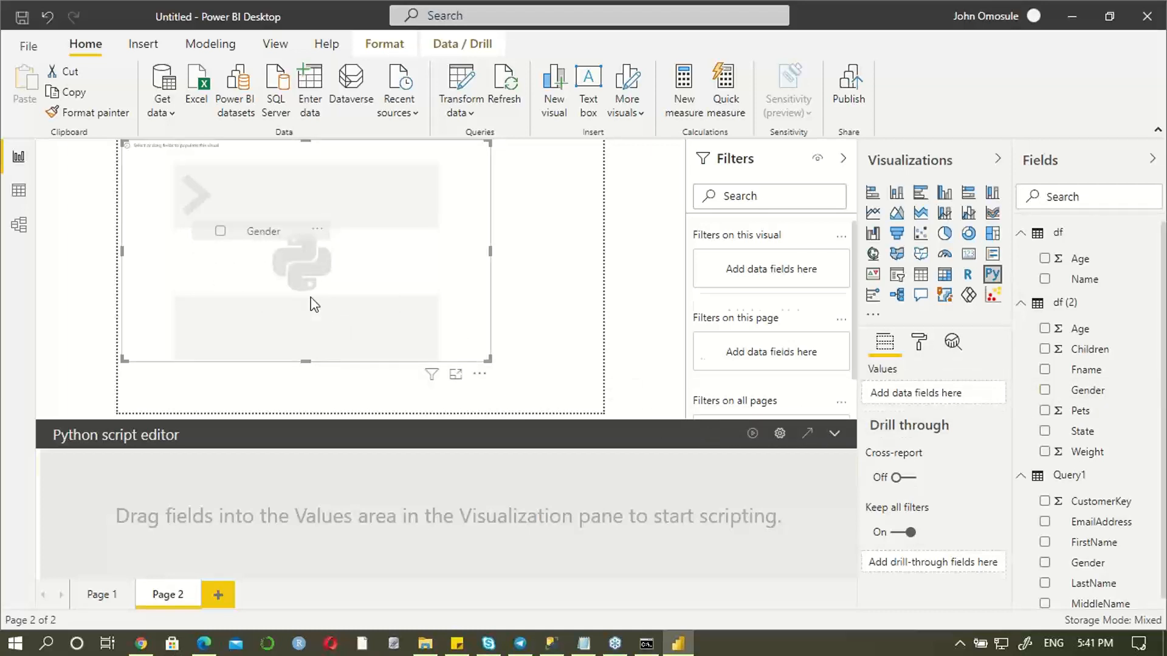
{"action": "left_click_drag", "start_coordinate": [314, 304], "coordinate": [315, 305]}
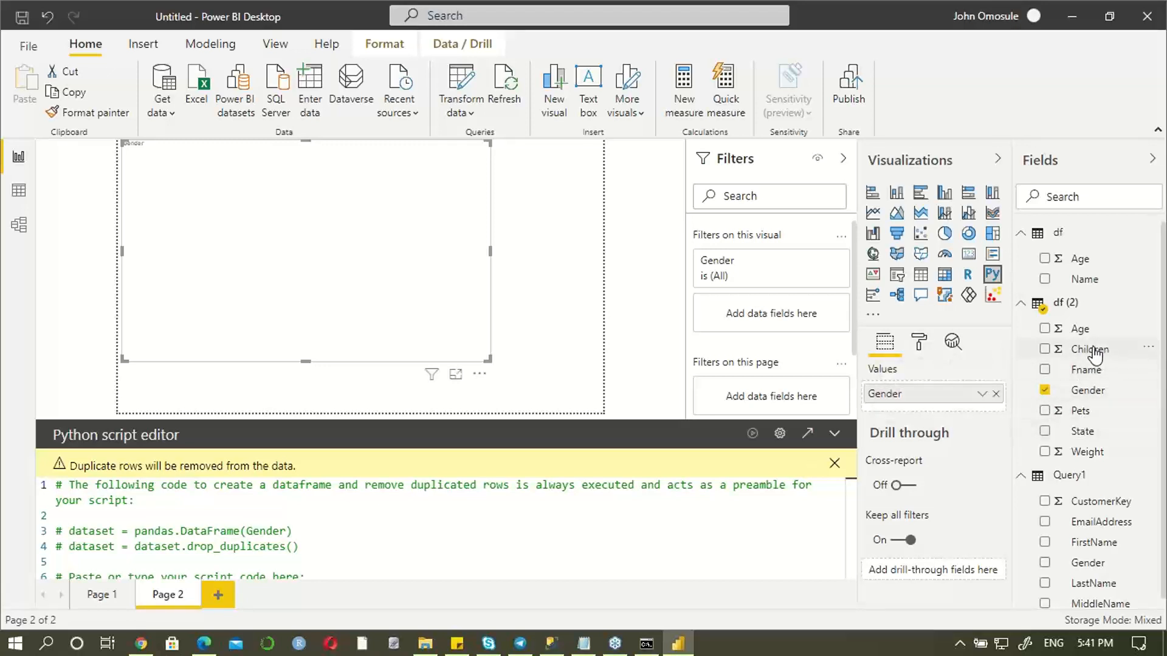
{"action": "left_click_drag", "start_coordinate": [1094, 354], "coordinate": [281, 217]}
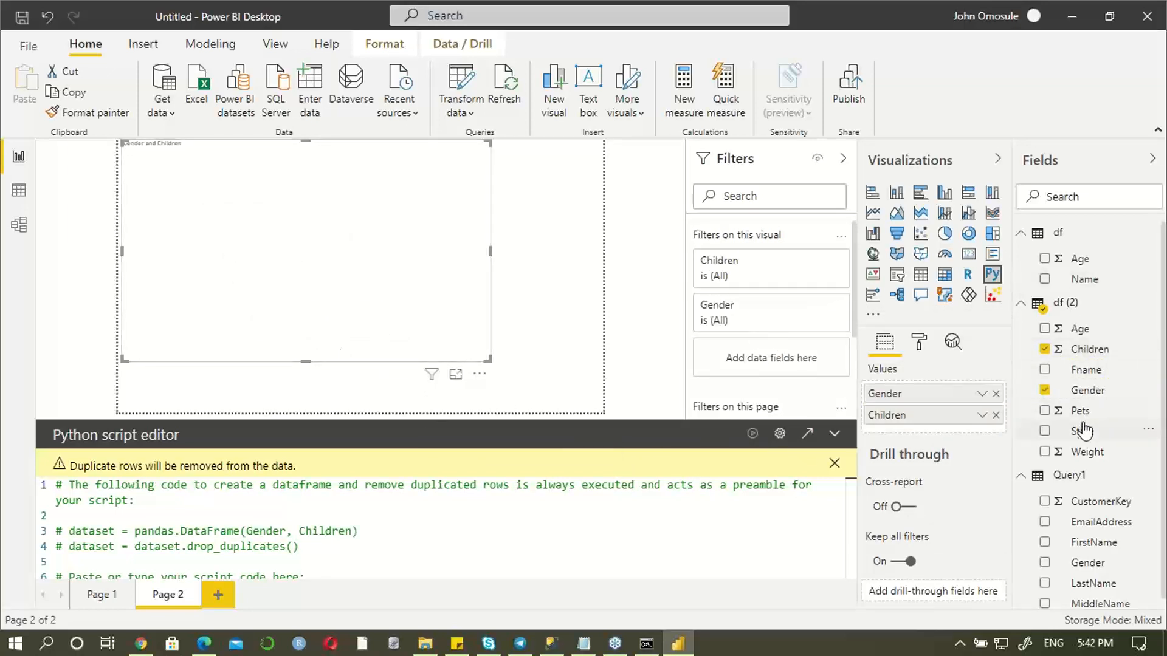
{"action": "left_click_drag", "start_coordinate": [1080, 419], "coordinate": [393, 275]}
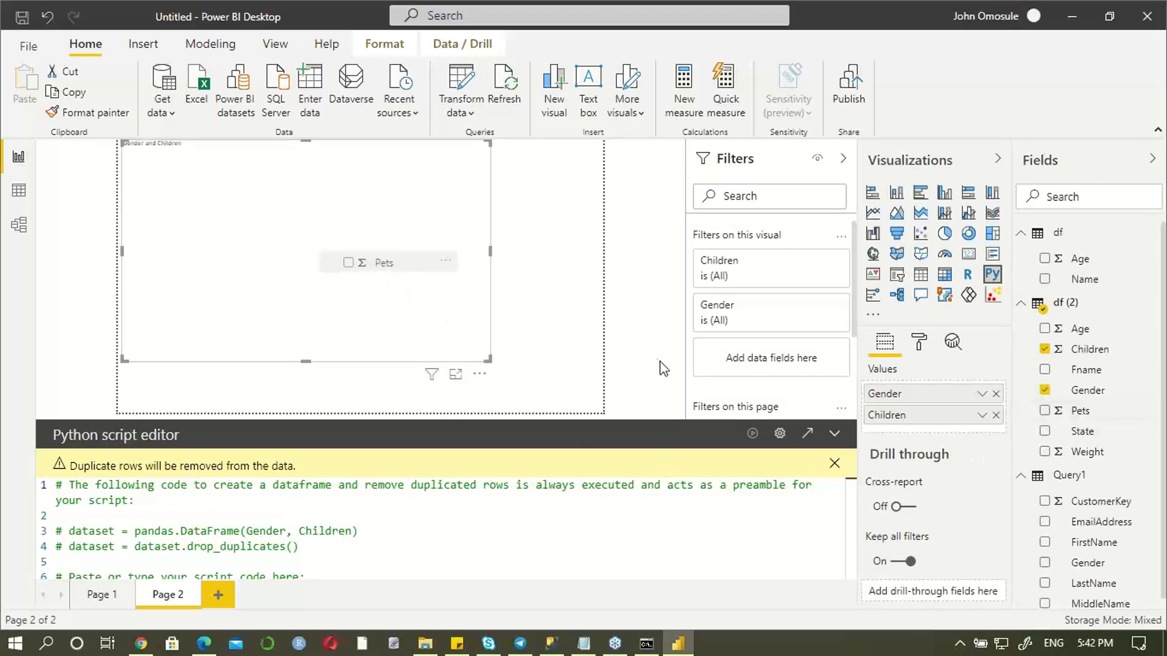
{"action": "left_click", "coordinate": [1045, 453]}
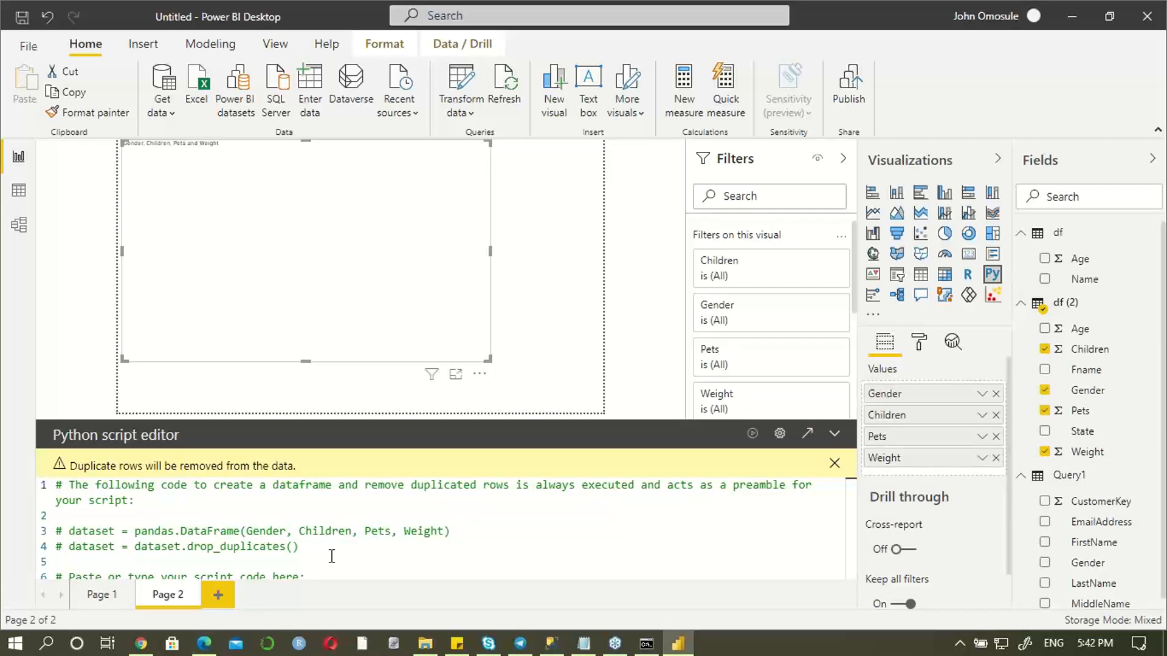
Step: Examine the pandas.DataFrame line in the Python script preamble and add the Fname field of df (2) to the visual
{"action": "scroll", "coordinate": [377, 508], "scroll_direction": "down", "scroll_amount": 1}
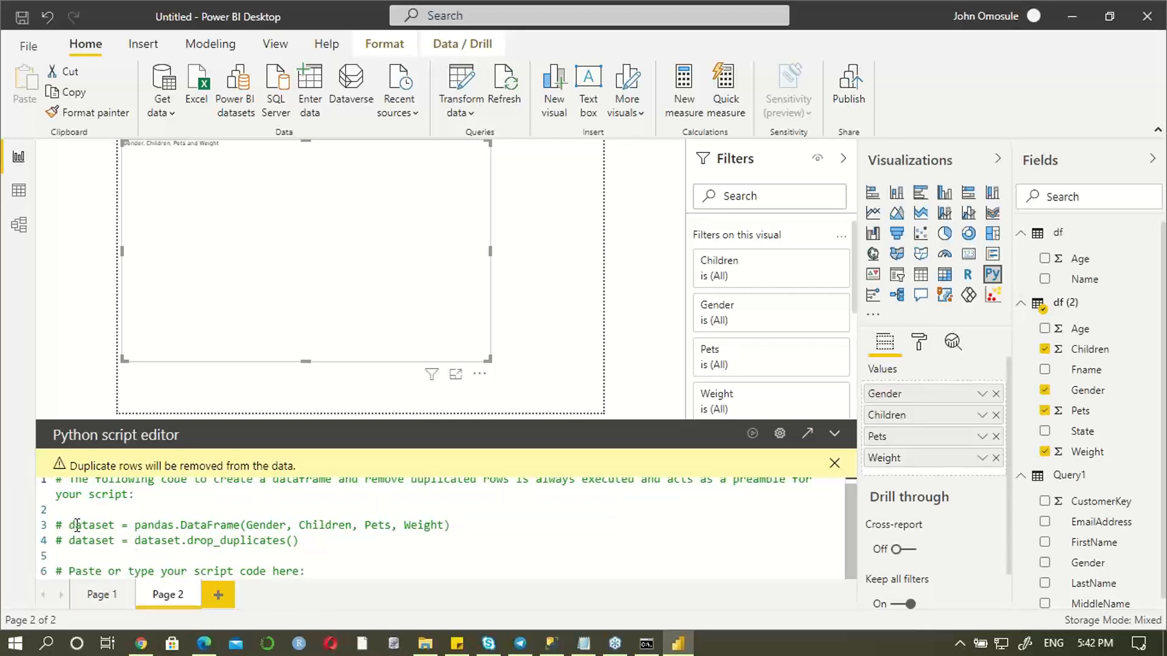
{"action": "left_click_drag", "start_coordinate": [246, 524], "coordinate": [444, 526]}
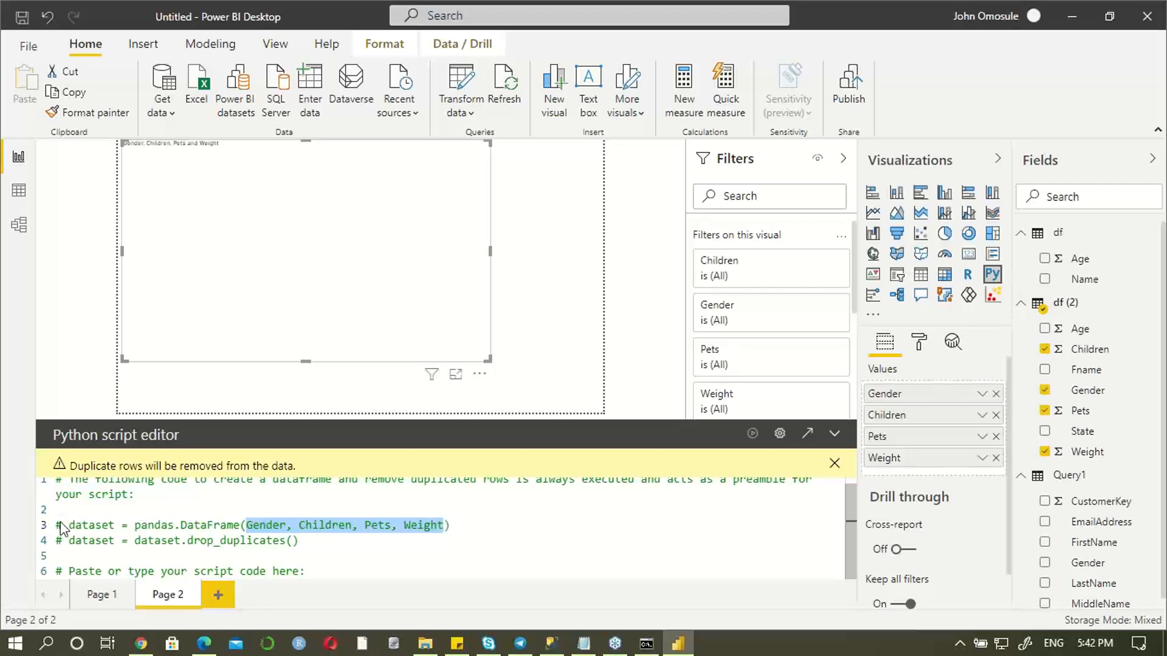
{"action": "left_click_drag", "start_coordinate": [67, 525], "coordinate": [242, 525]}
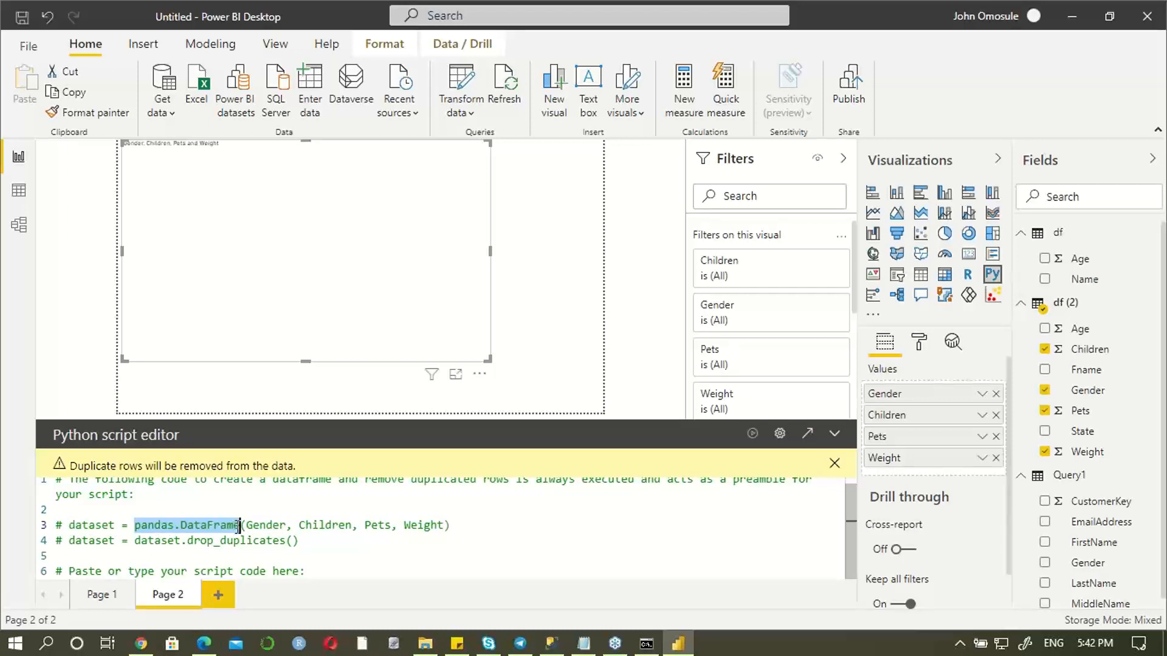
{"action": "left_click_drag", "start_coordinate": [265, 517], "coordinate": [265, 540]}
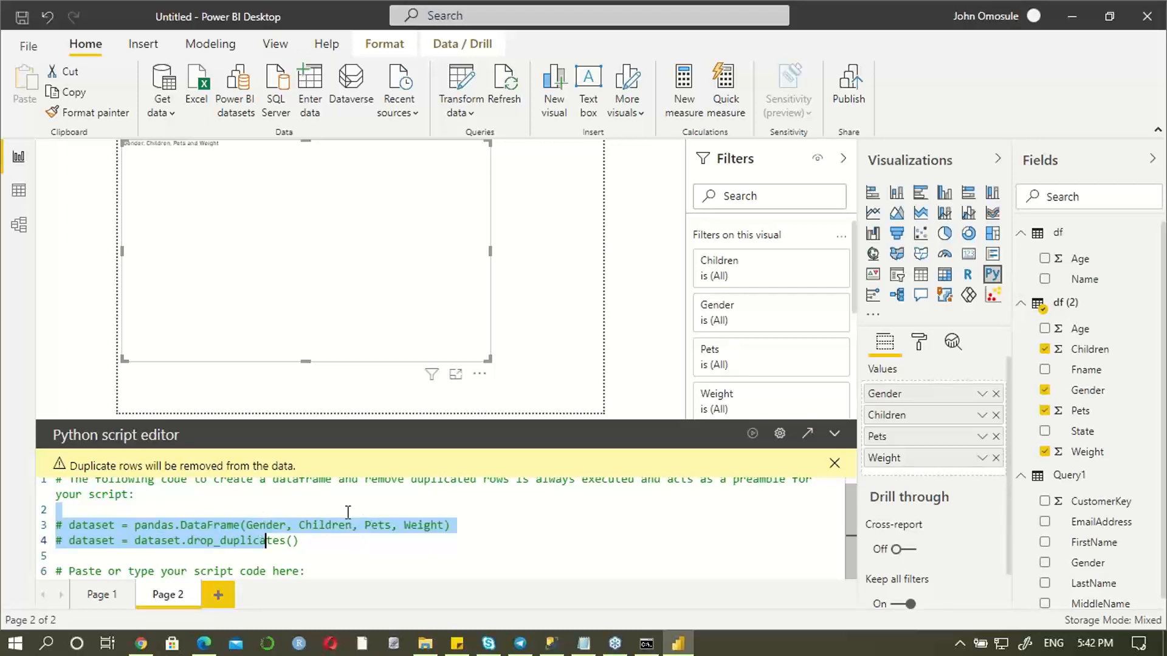
{"action": "left_click", "coordinate": [429, 522]}
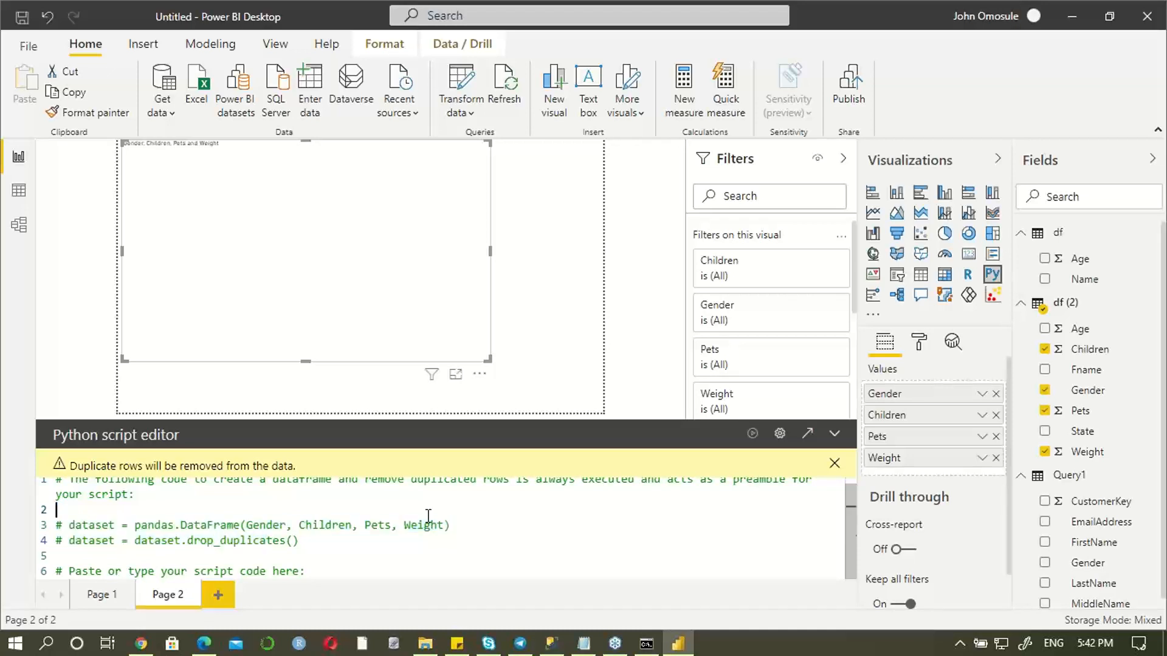
{"action": "double_click", "coordinate": [242, 529]}
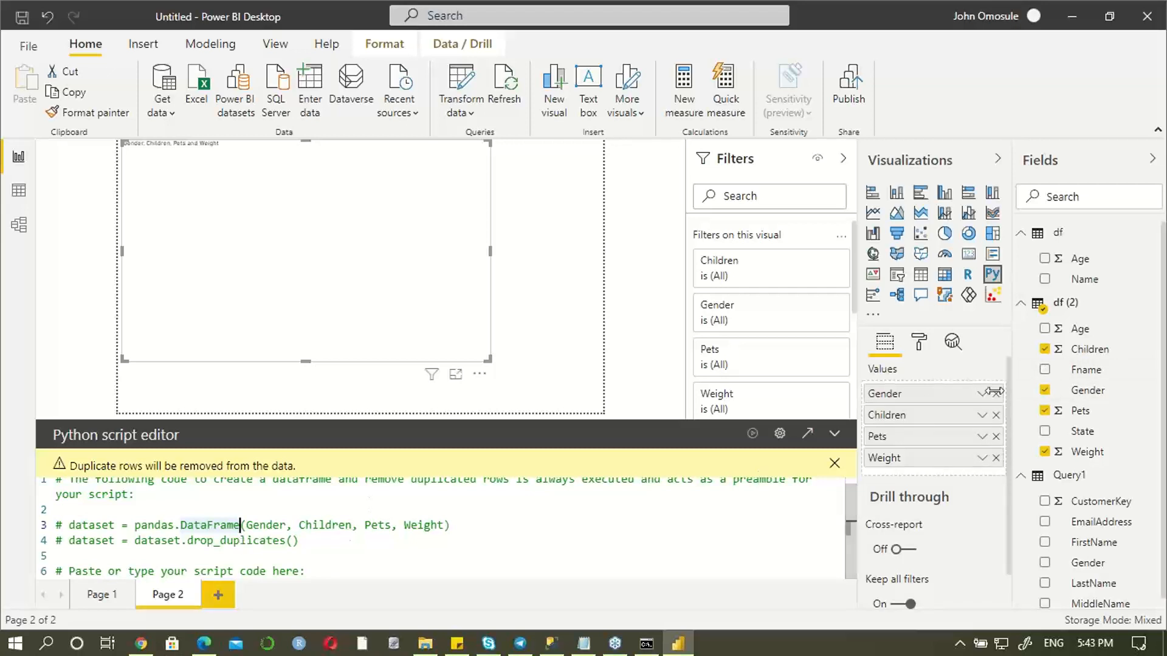
{"action": "left_click", "coordinate": [1044, 370]}
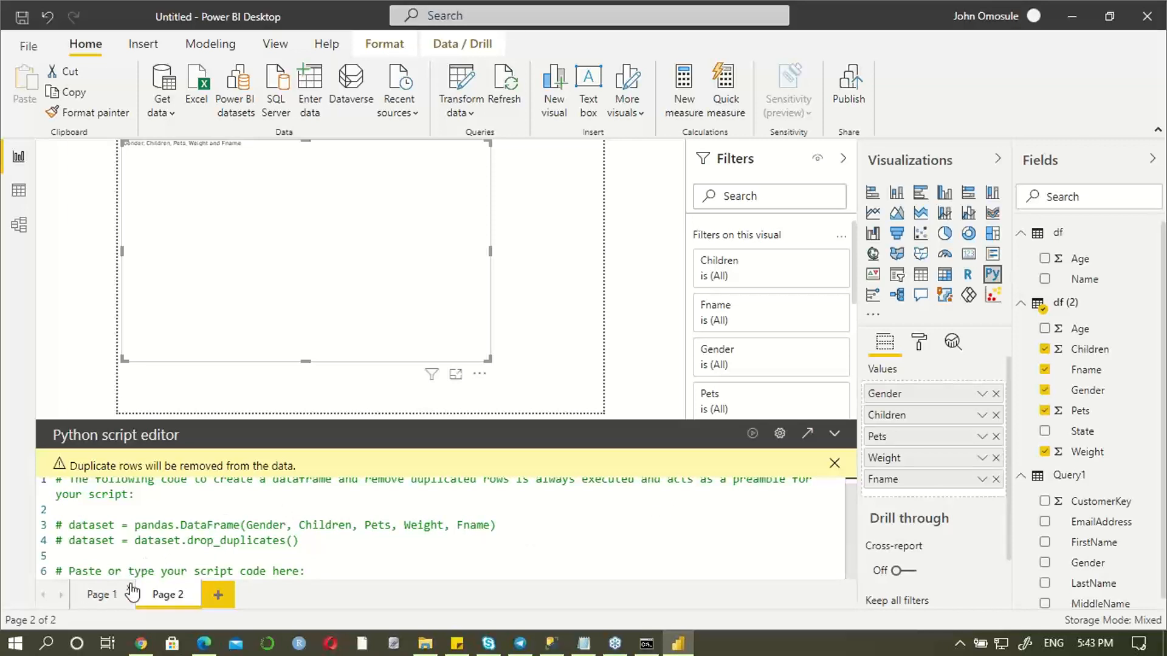
Step: Insert blank lines below the "Paste or type your script code here" comment and write import matplotlib on line 8
{"action": "left_click", "coordinate": [315, 573]}
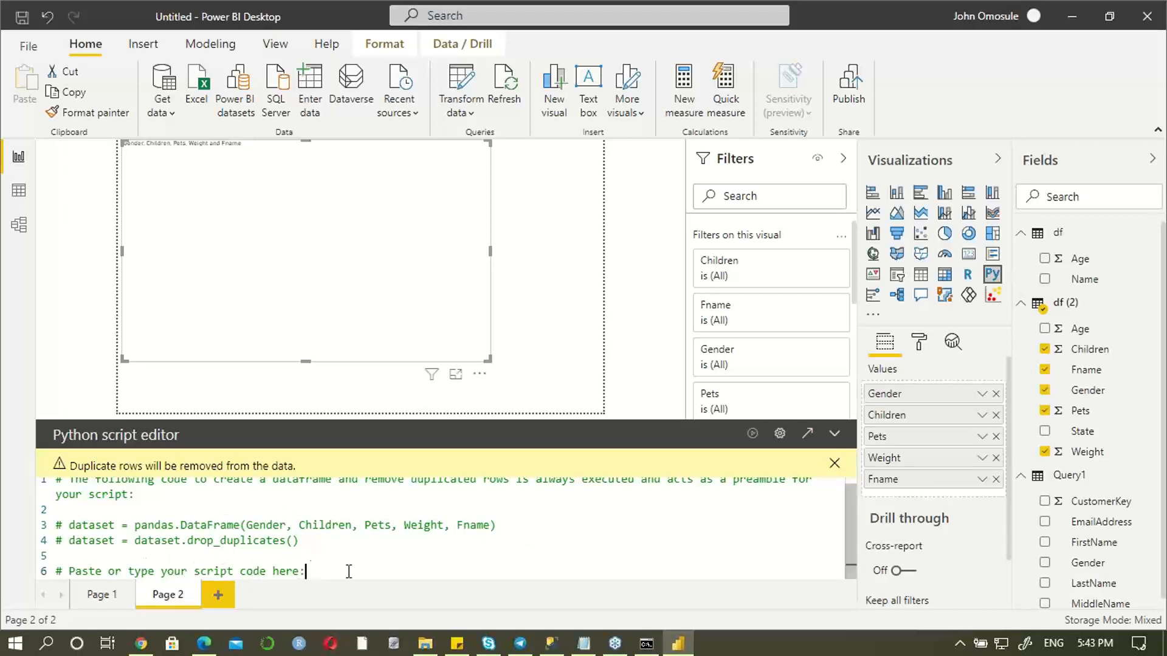
{"action": "key", "text": "Return"}
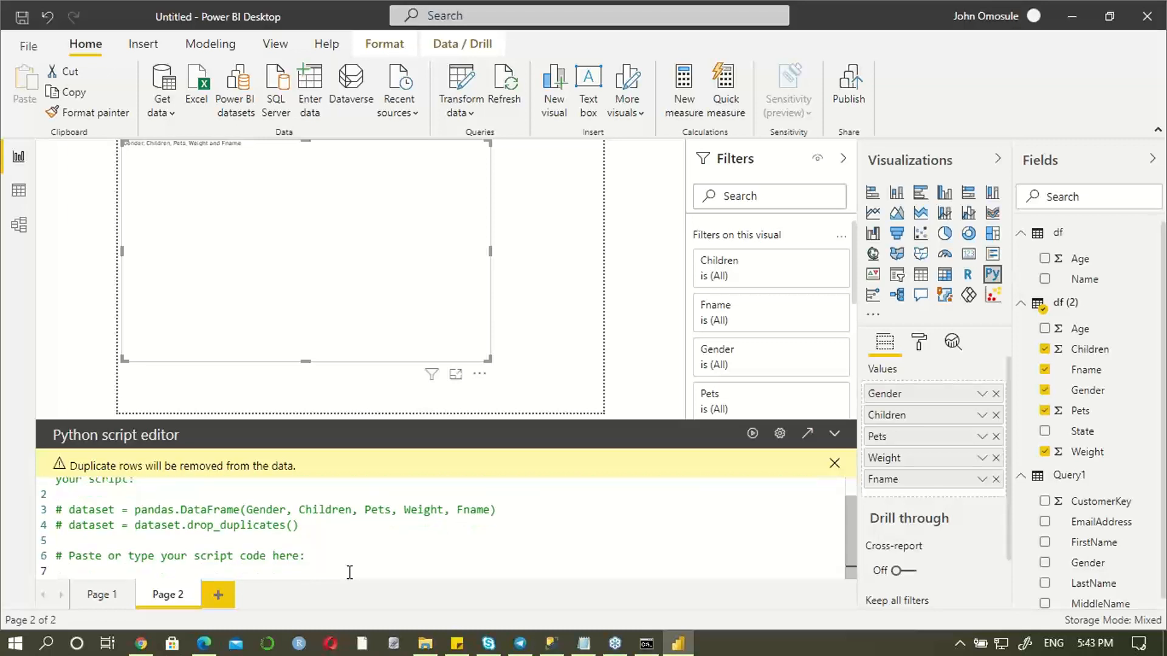
{"action": "key", "text": "Return"}
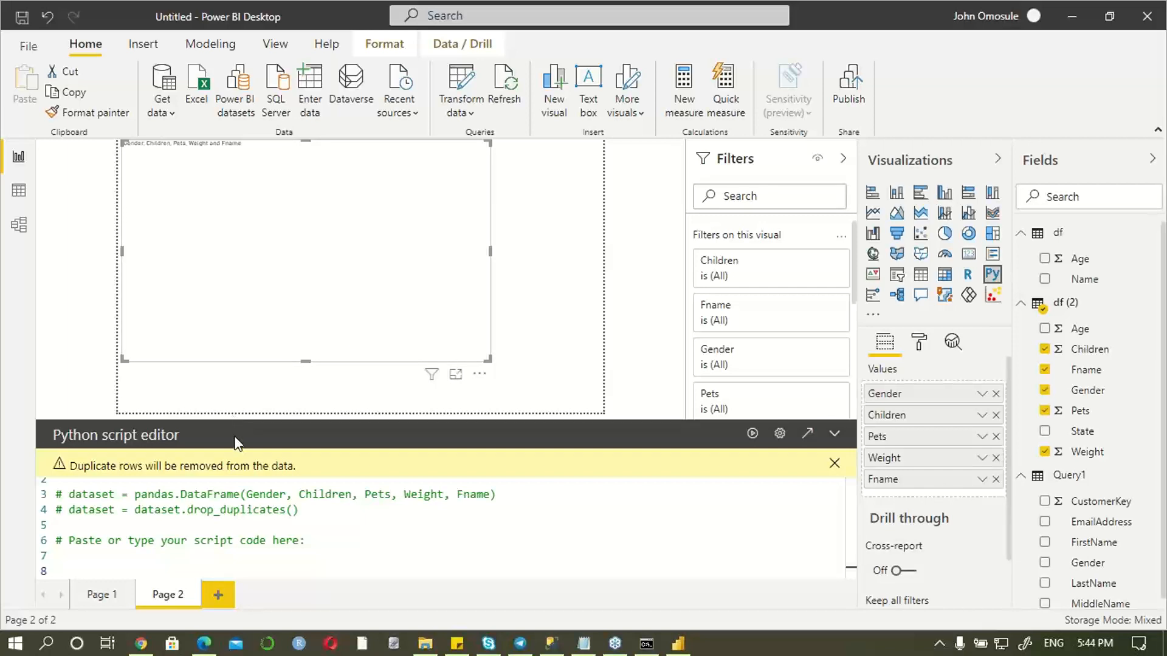
{"action": "left_click", "coordinate": [314, 540]}
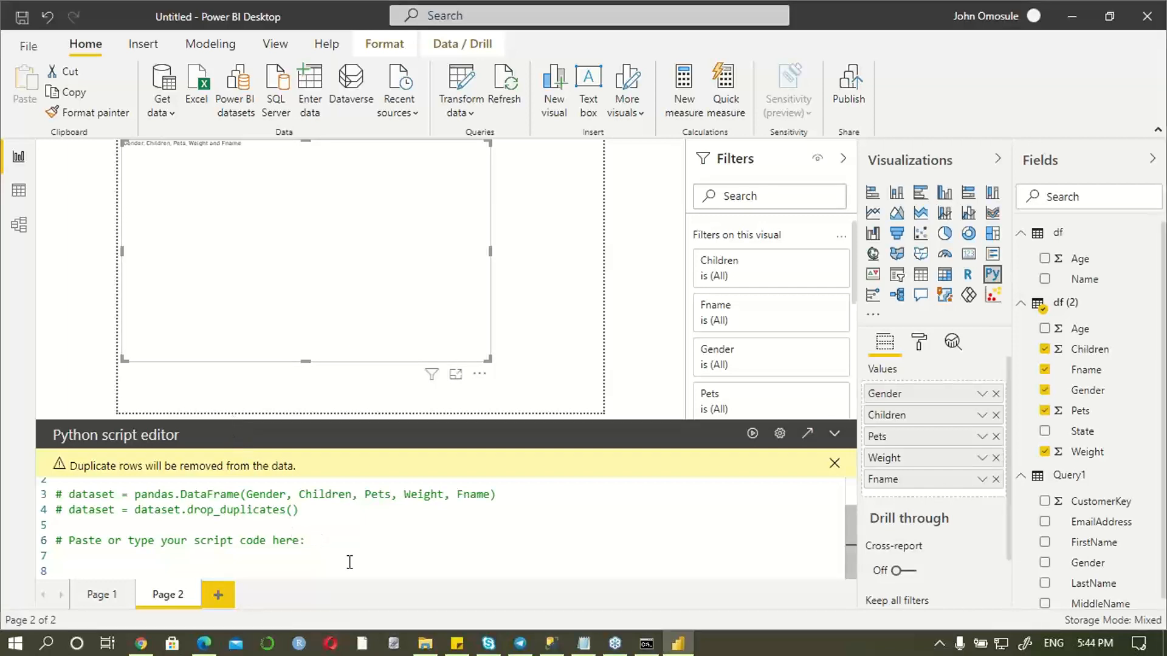
{"action": "key", "text": "Return"}
{"action": "key", "text": "Return"}
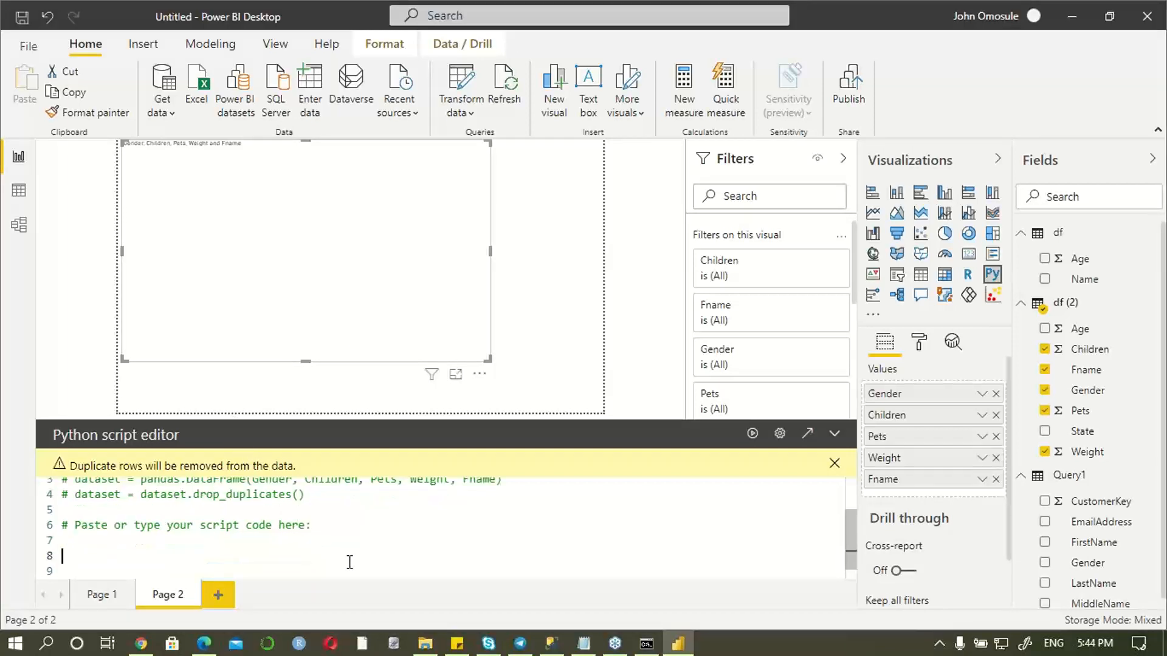
{"action": "type", "text": "import matplotlib"}
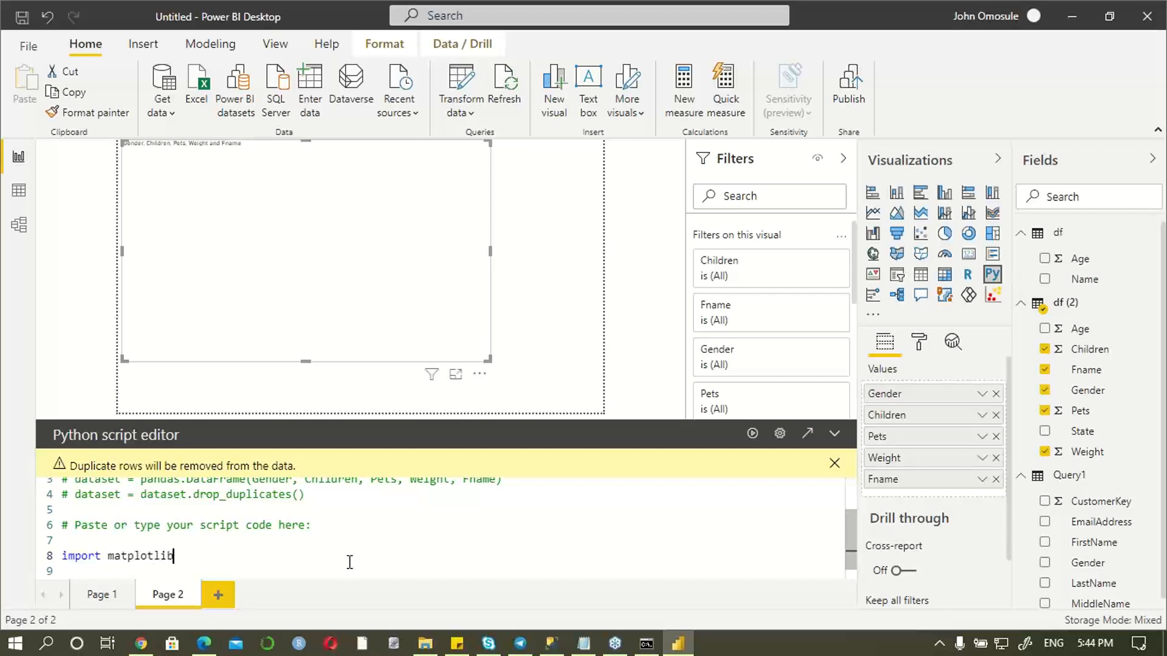
Step: Complete the script line as import matplotlib.pyplot as plt and add two line breaks after it
{"action": "type", "text": ".pl"}
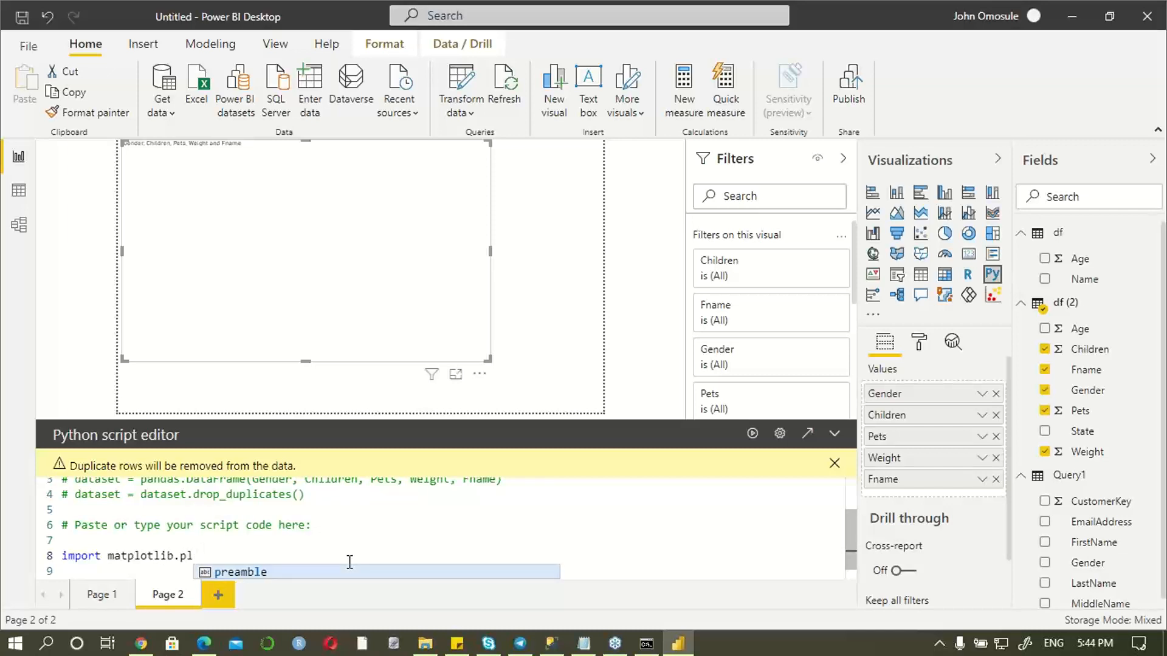
{"action": "key", "text": "BackSpace"}
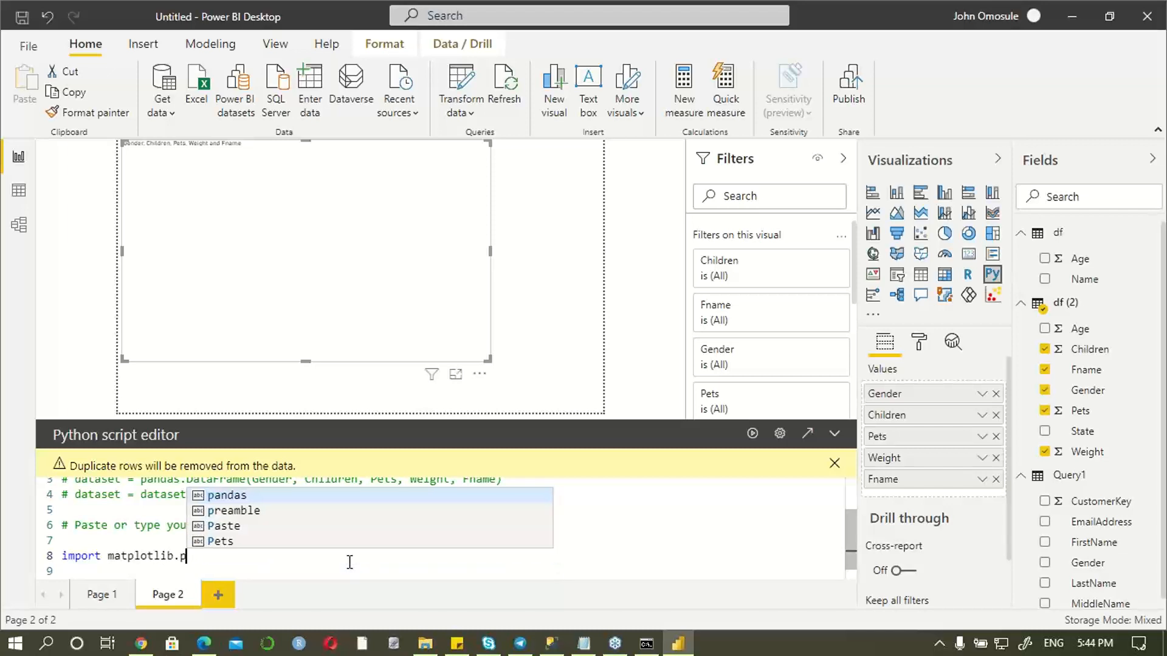
{"action": "type", "text": "y"}
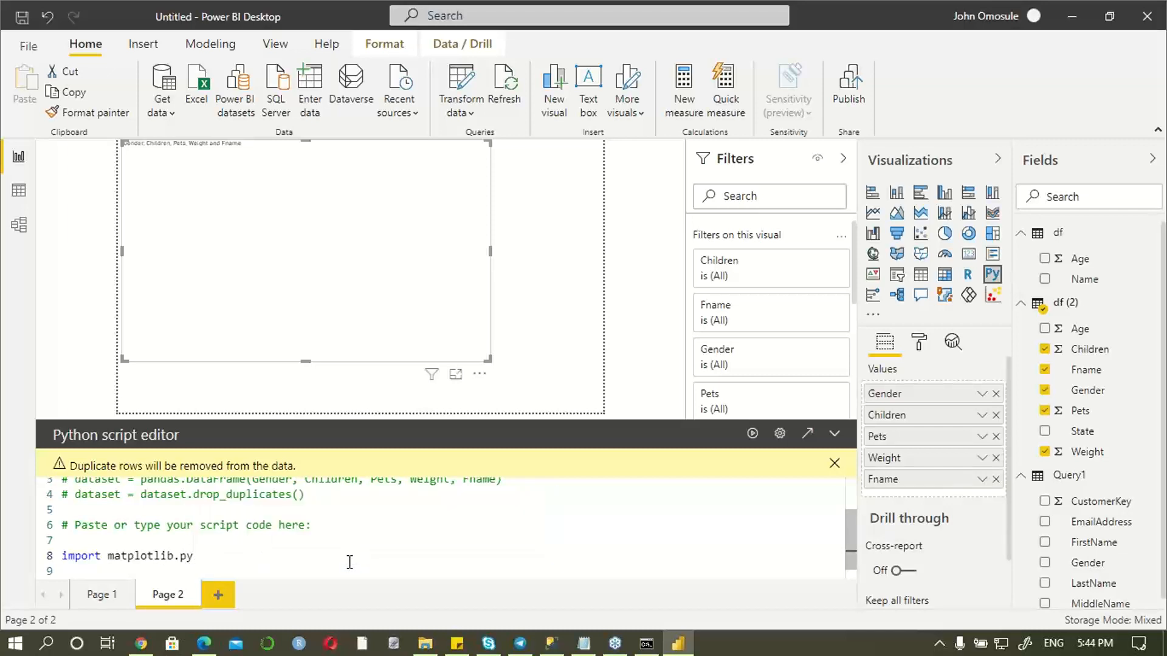
{"action": "type", "text": "plot as plt"}
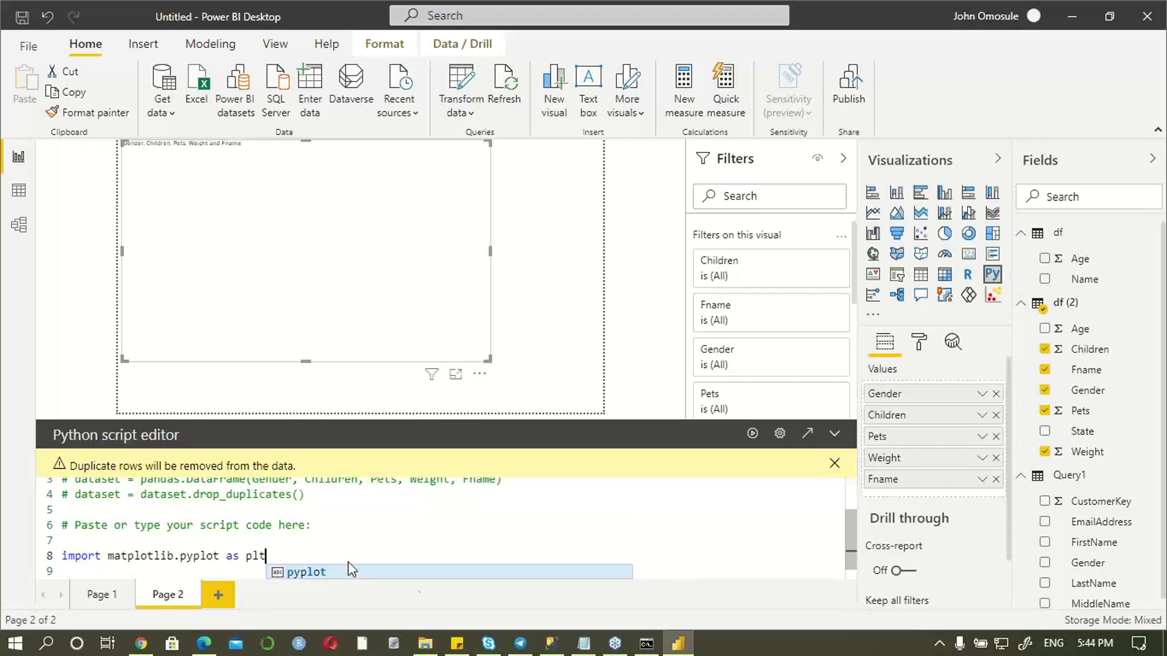
{"action": "left_click", "coordinate": [491, 517]}
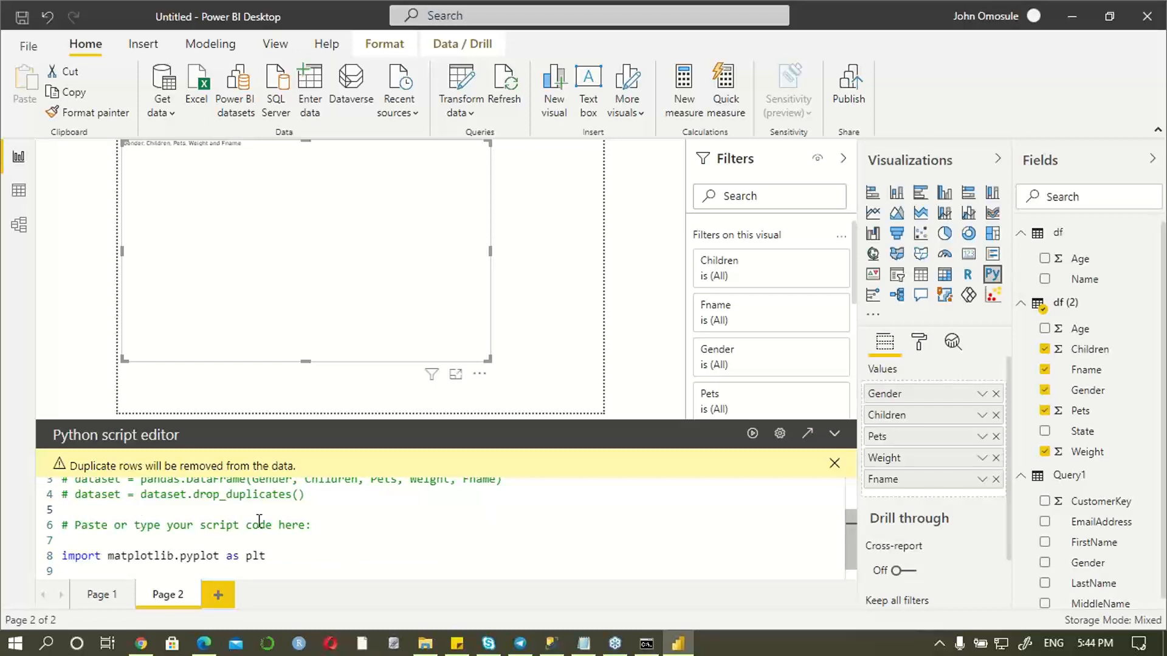
{"action": "left_click", "coordinate": [287, 559]}
{"action": "key", "text": "Return"}
{"action": "key", "text": "Return"}
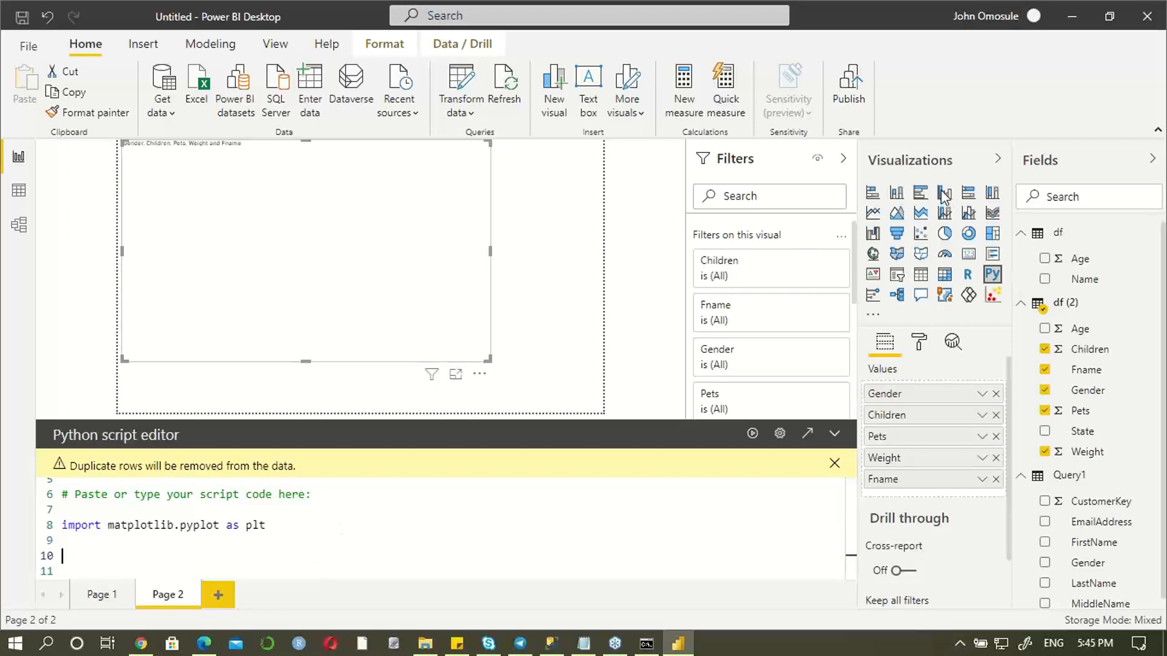
Step: Consult the Python Script notes in Notepad, return to Power BI Desktop and enter dataset.plot on line 10 of the script
{"action": "key", "text": "alt+Tab"}
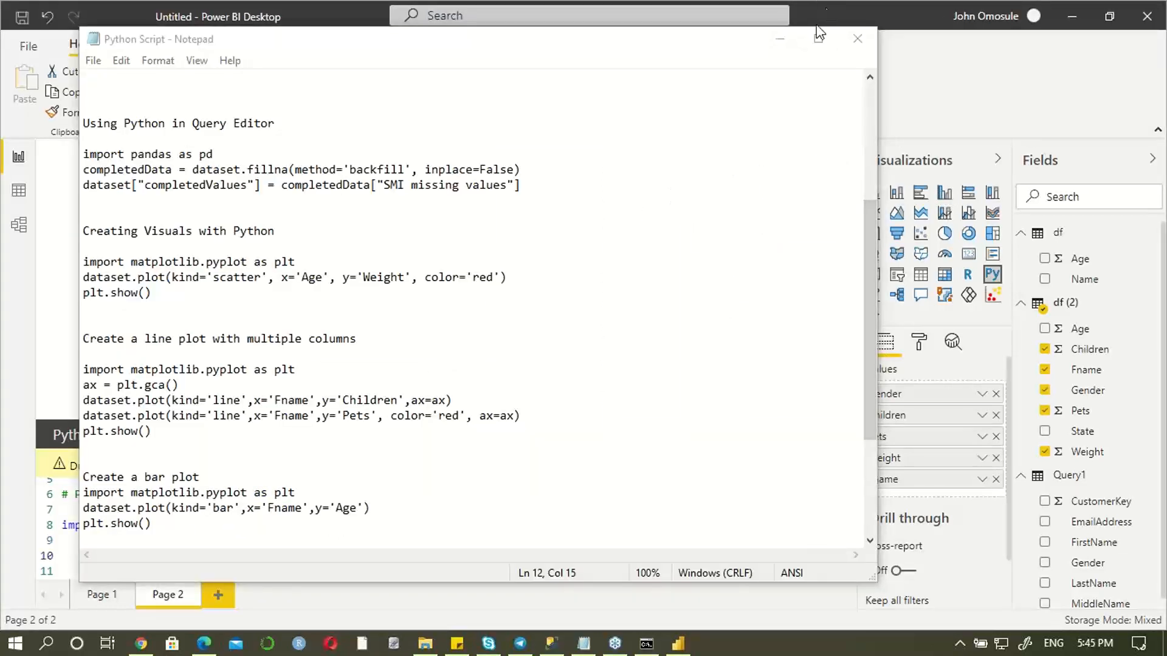
{"action": "left_click", "coordinate": [775, 39]}
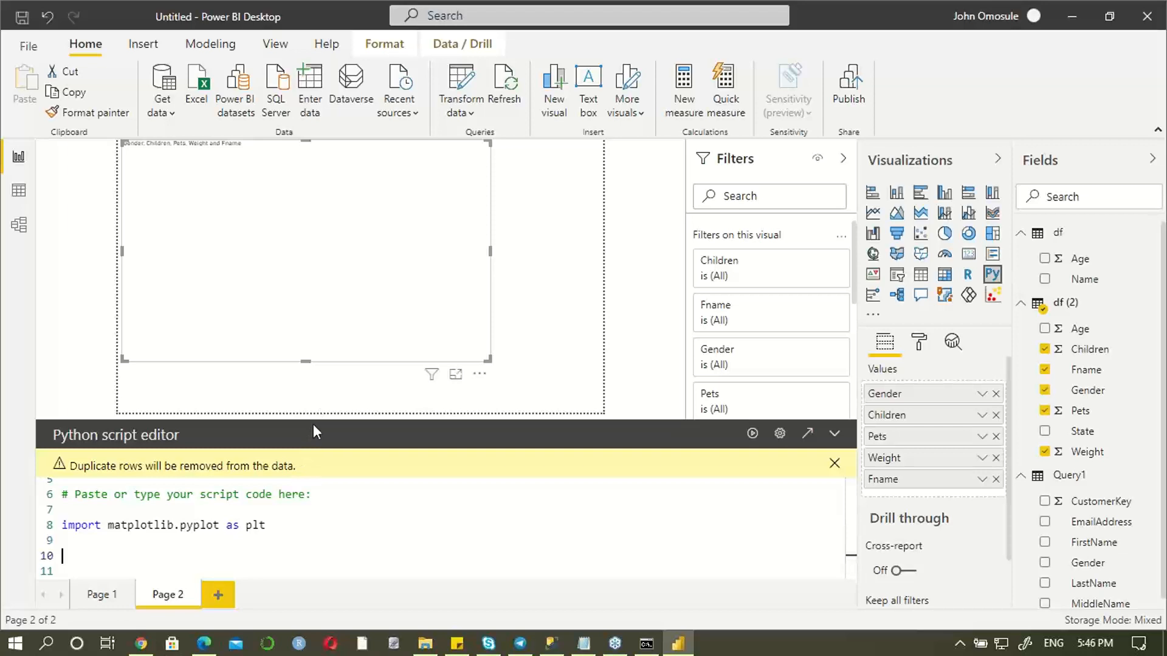
{"action": "scroll", "coordinate": [292, 504], "scroll_direction": "up", "scroll_amount": 2}
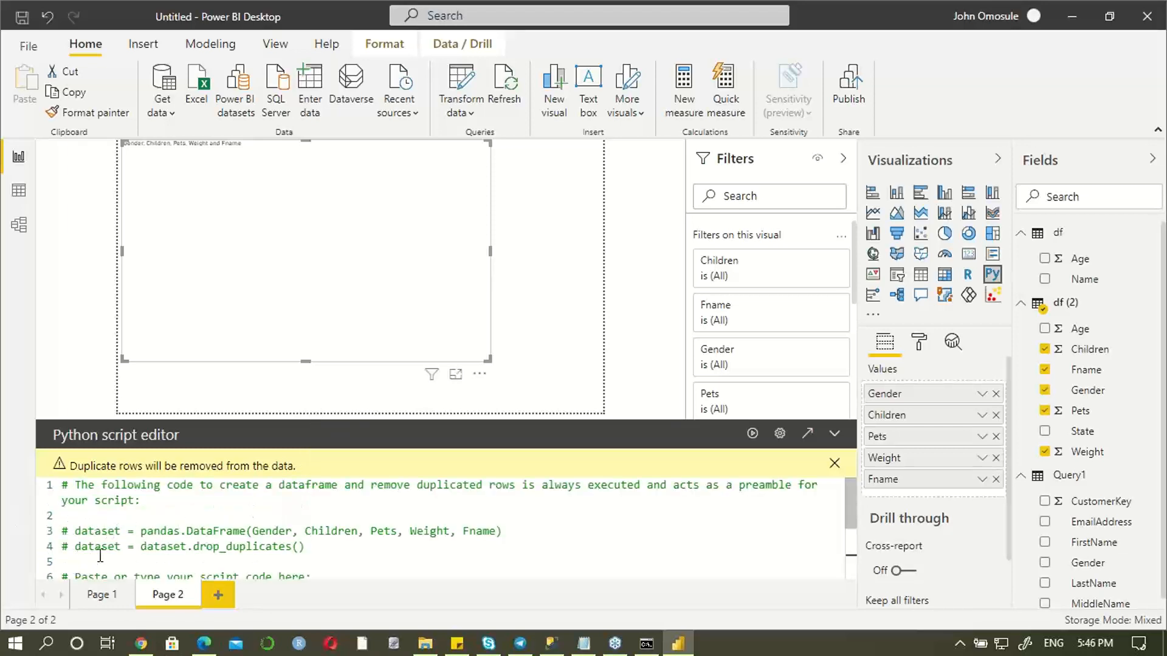
{"action": "scroll", "coordinate": [181, 547], "scroll_direction": "down", "scroll_amount": 2}
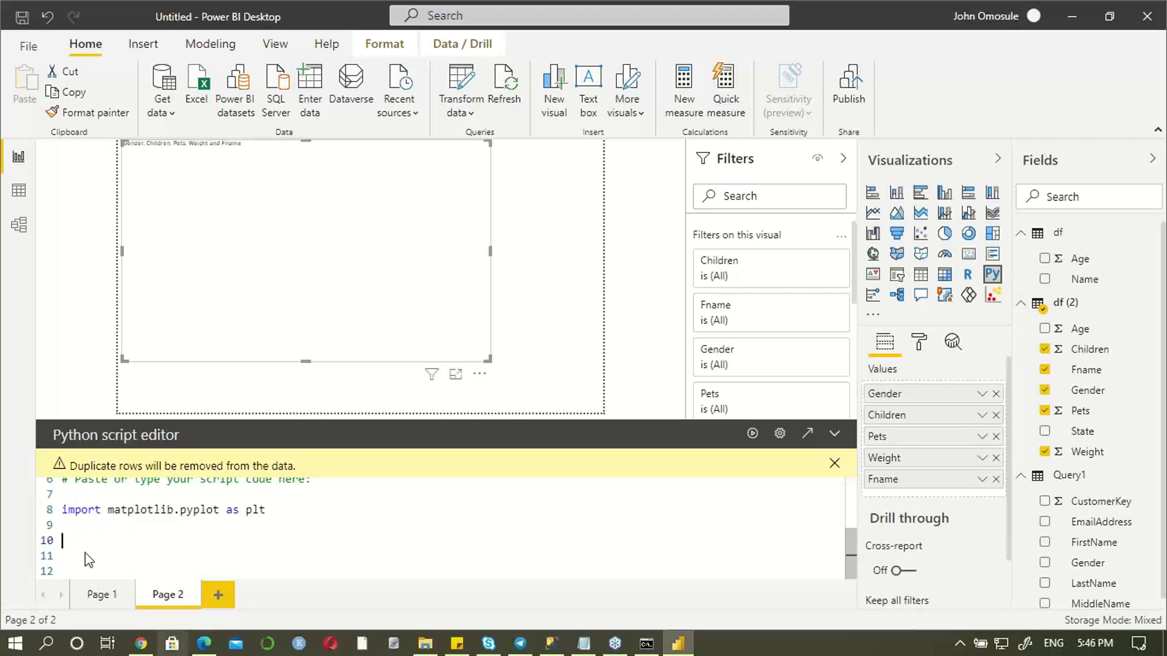
{"action": "mouse_move", "coordinate": [203, 645]}
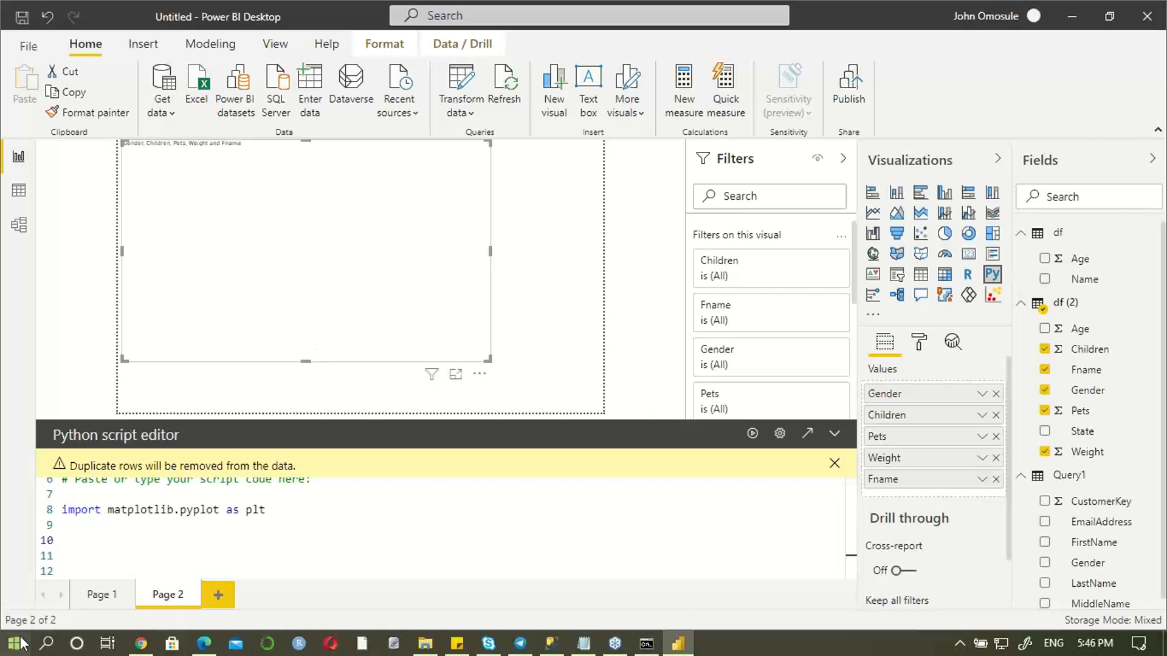
{"action": "type", "text": "dat"}
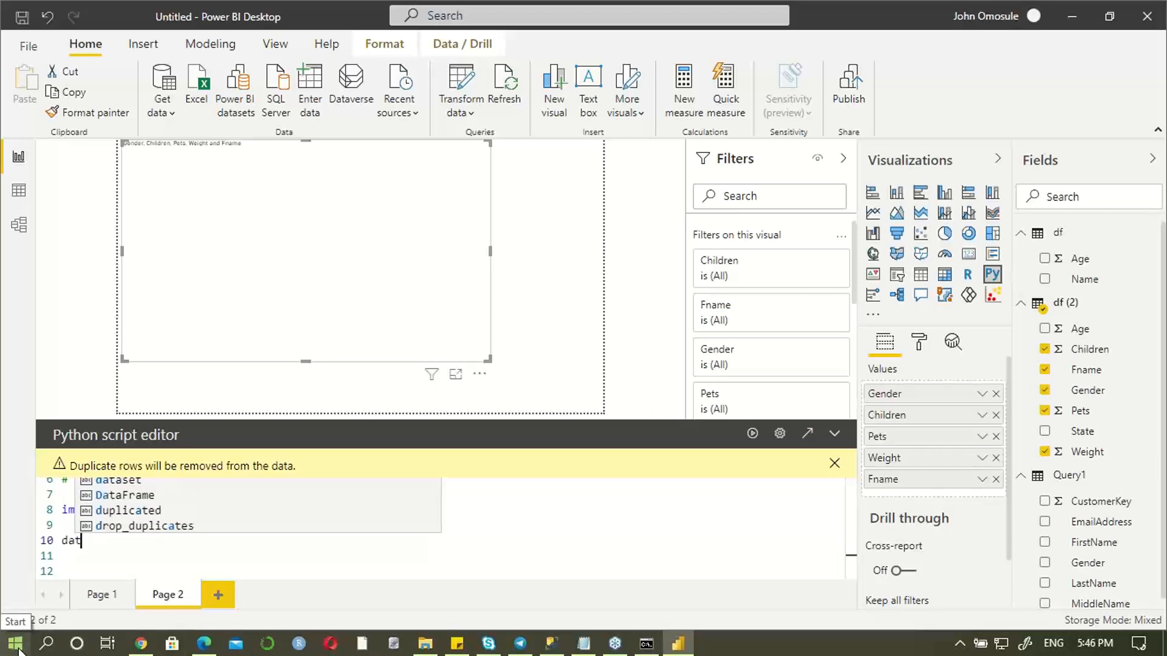
{"action": "type", "text": "aset"}
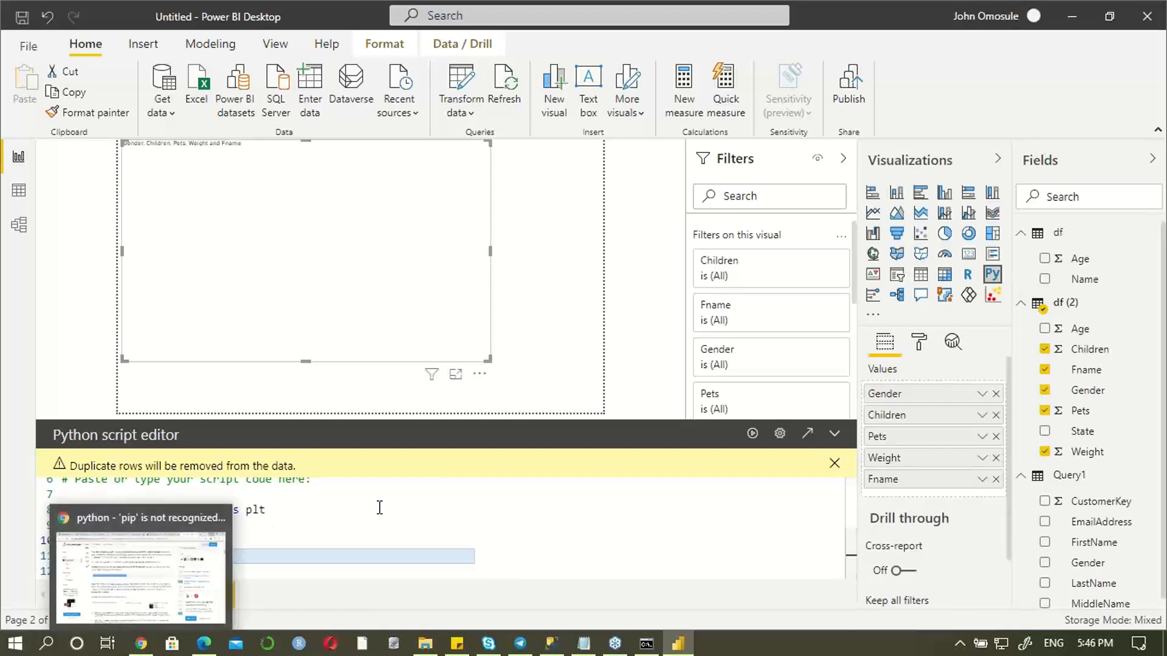
{"action": "left_click", "coordinate": [136, 557]}
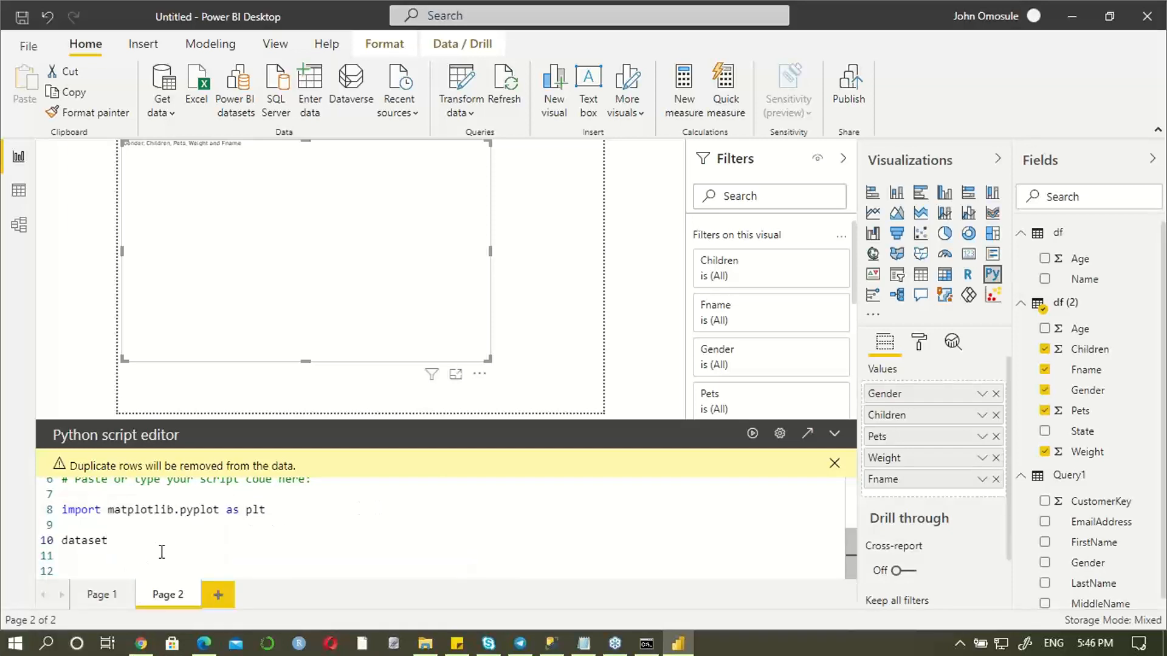
{"action": "type", "text": ".plo"}
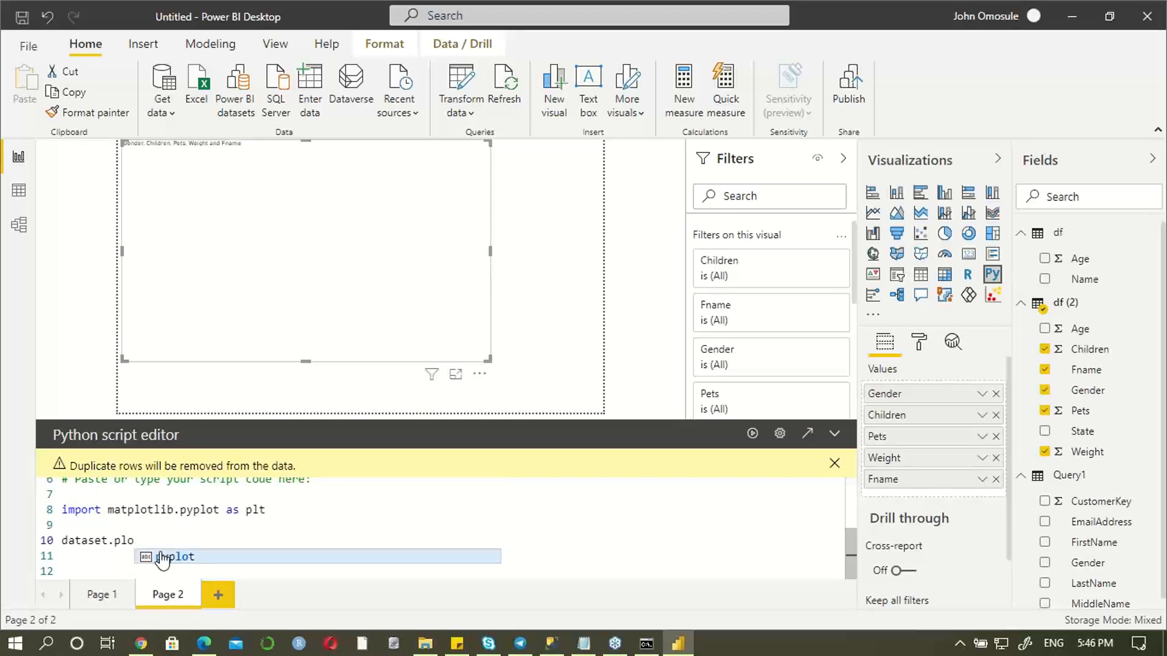
{"action": "type", "text": "t"}
{"action": "key", "text": "Escape"}
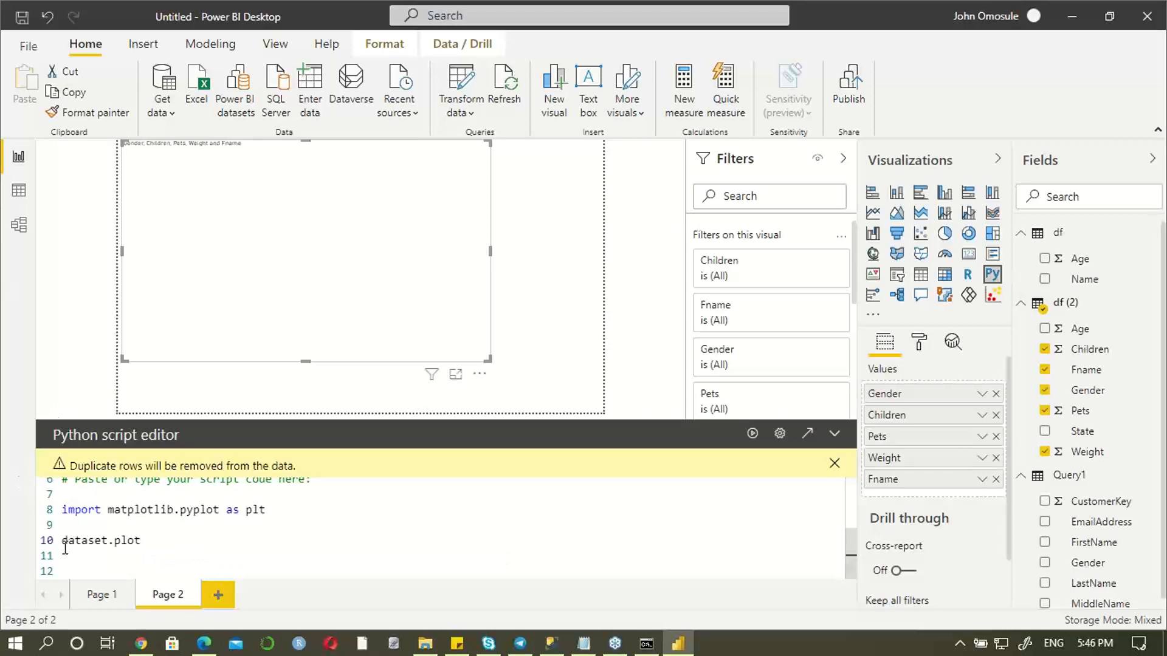
Step: Check the dataset preamble and give the dataset.plot call the argument kind ='scatter'
{"action": "scroll", "coordinate": [131, 530], "scroll_direction": "up", "scroll_amount": 2}
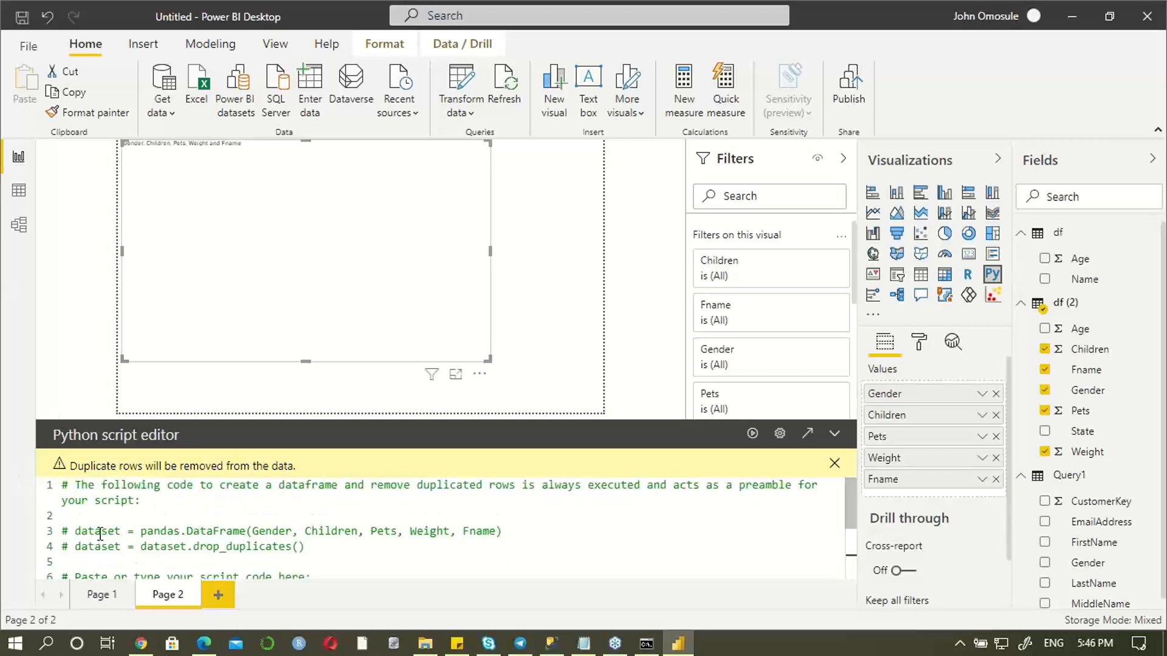
{"action": "scroll", "coordinate": [147, 538], "scroll_direction": "down", "scroll_amount": 2}
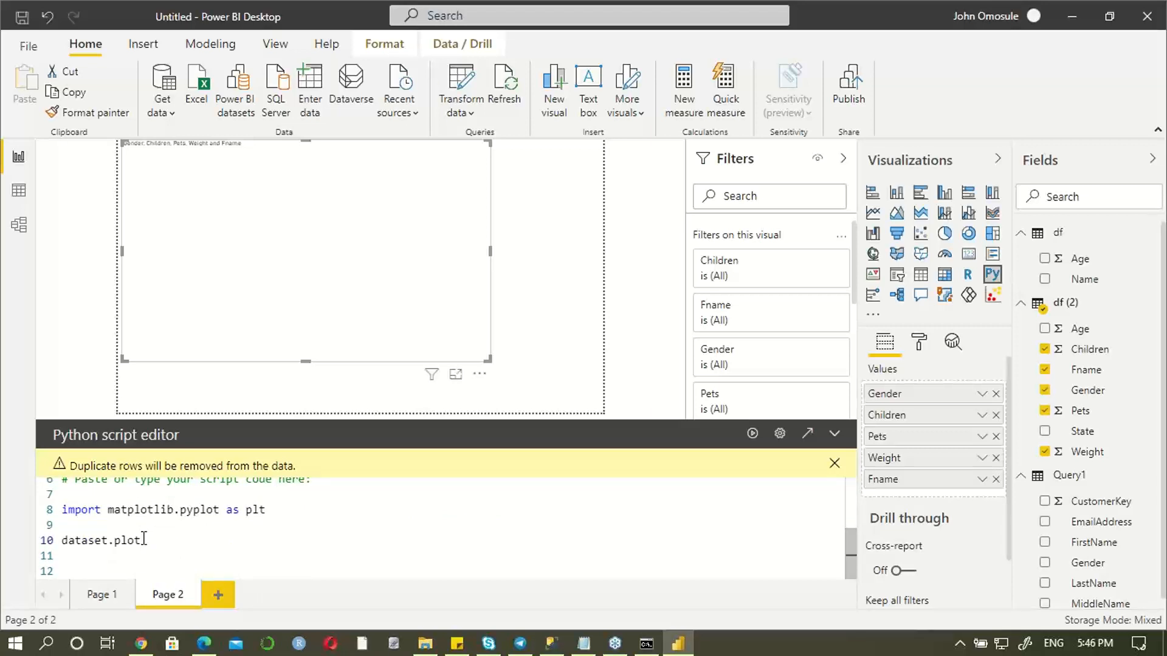
{"action": "type", "text": "("}
{"action": "type", "text": "kind ='scatter"}
{"action": "key", "text": "Right"}
{"action": "type", "text": ","}
Step: Add the axis arguments x=Age and y=Weight to the dataset.plot call
{"action": "type", "text": " x"}
{"action": "type", "text": "="}
{"action": "type", "text": "age"}
{"action": "key", "text": "BackSpace"}
{"action": "key", "text": "BackSpace"}
{"action": "key", "text": "BackSpace"}
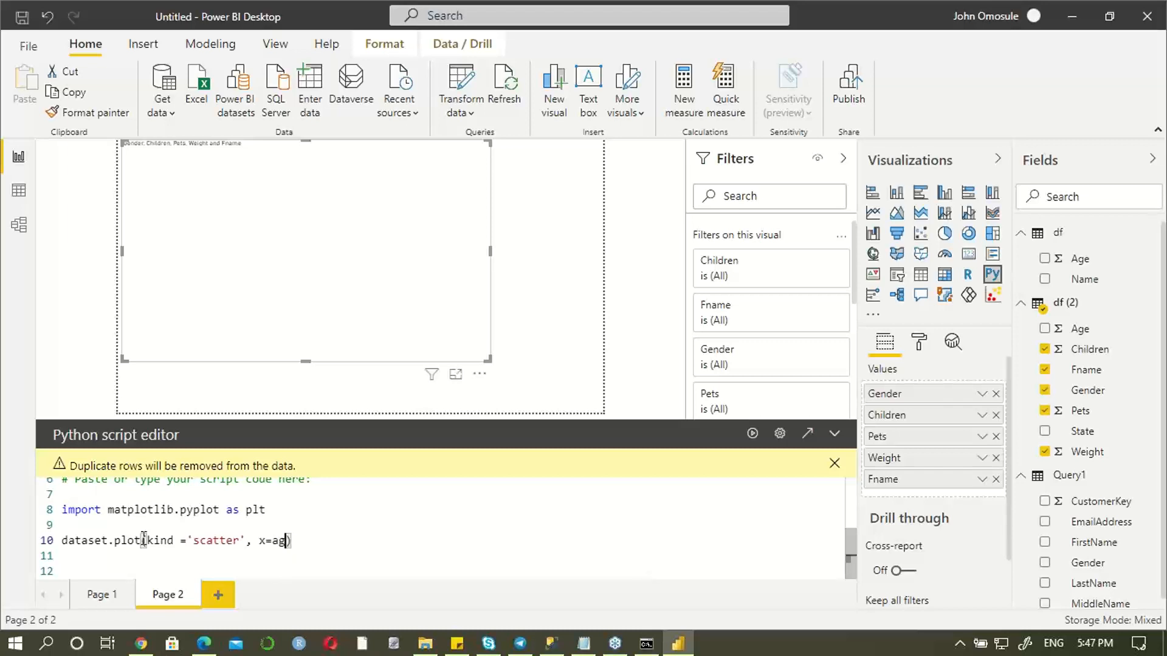
{"action": "type", "text": "Age, y"}
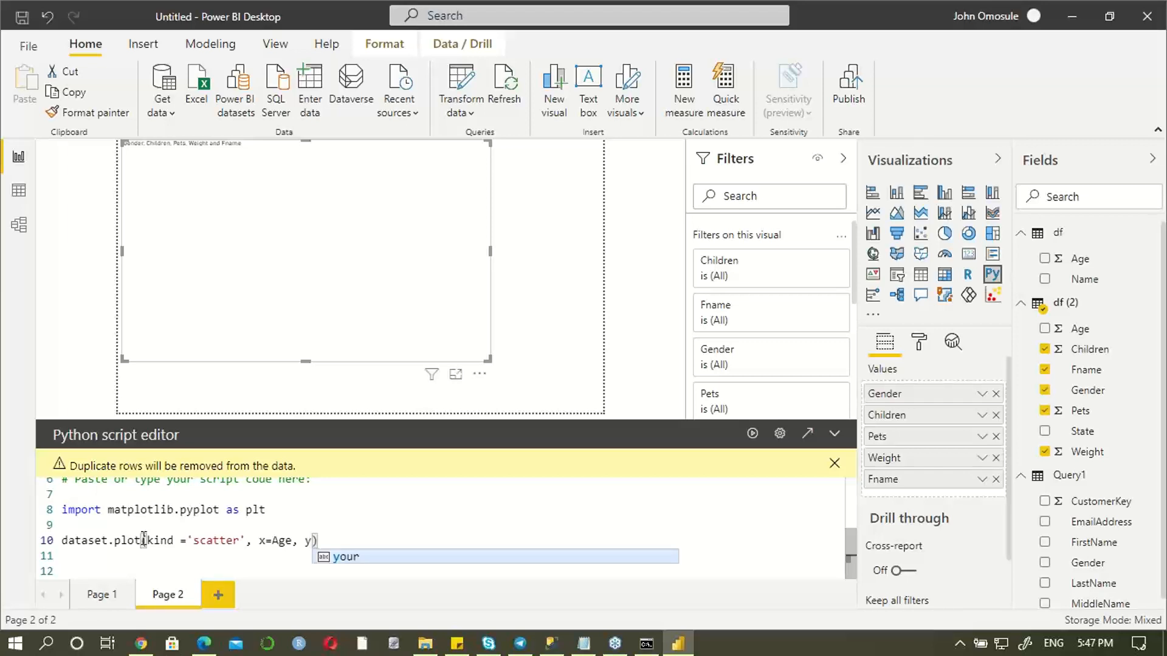
{"action": "type", "text": "="}
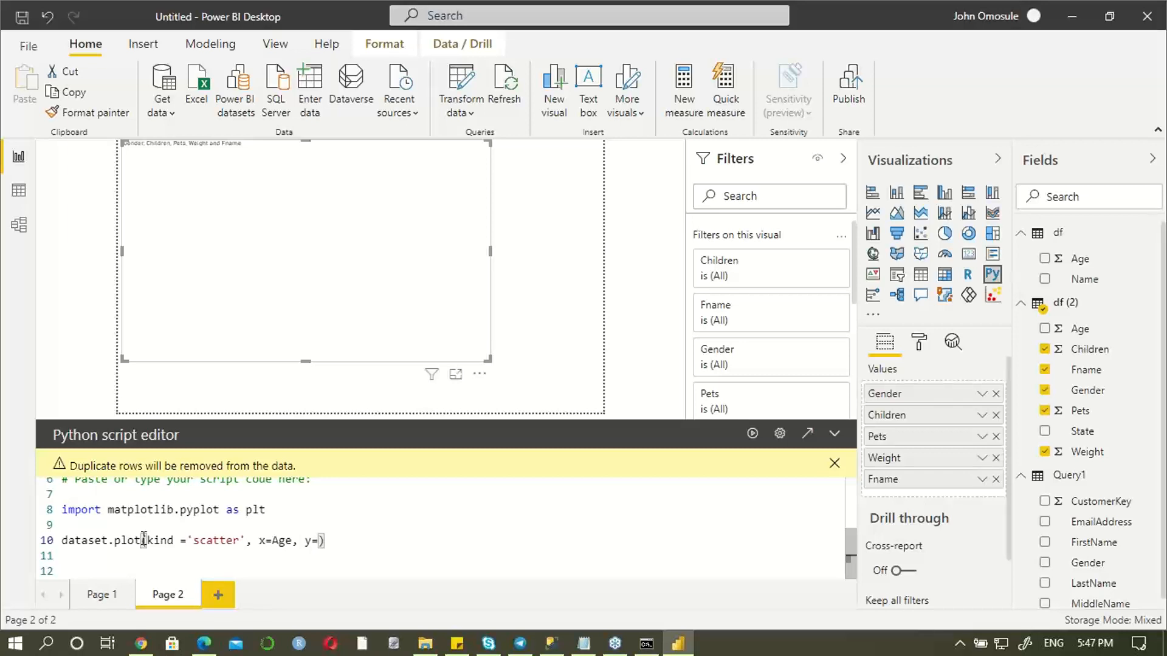
{"action": "type", "text": "W"}
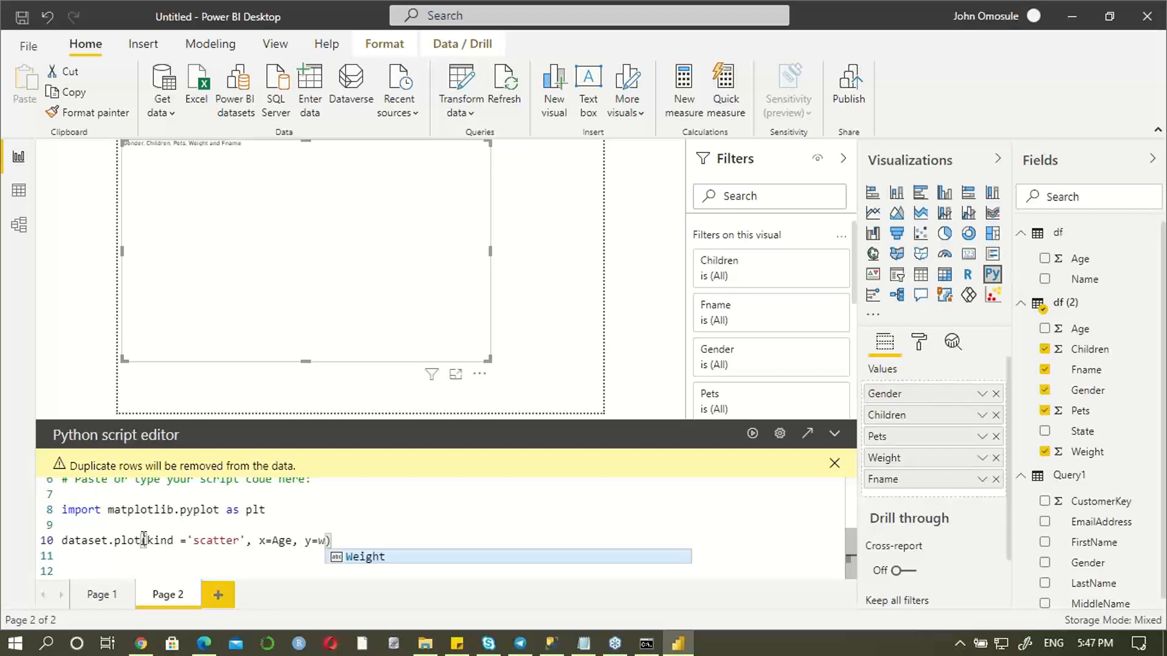
{"action": "left_click", "coordinate": [364, 557]}
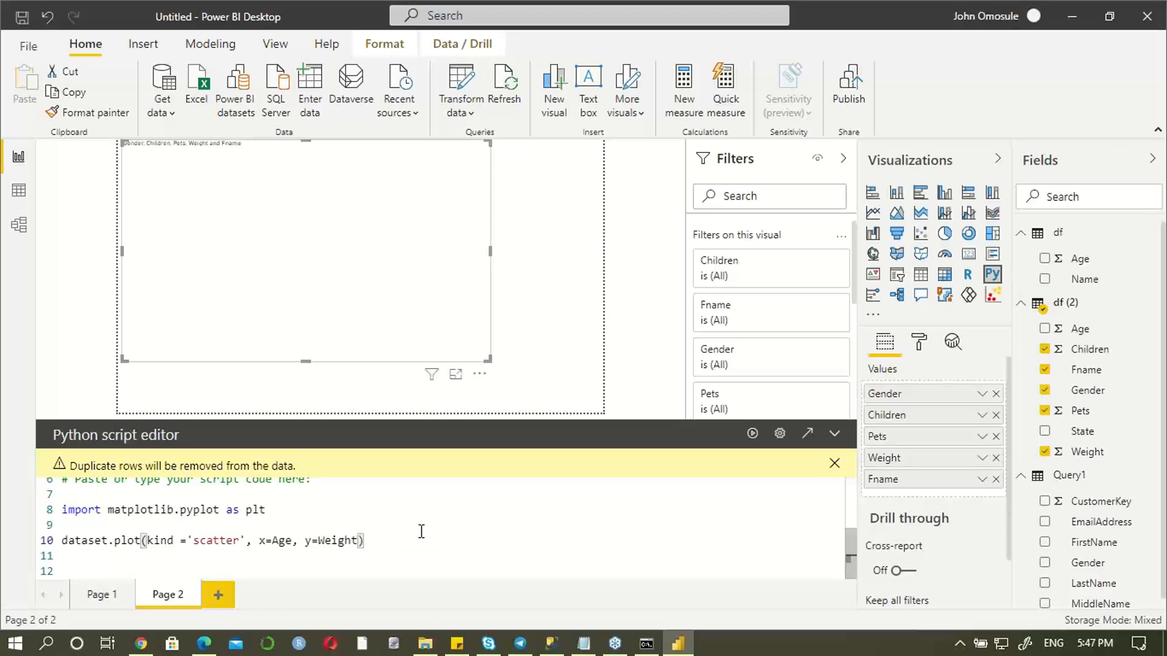
Step: Add the argument color='red' as the last one in the dataset.plot call
{"action": "type", "text": ","}
{"action": "type", "text": "color='red"}
{"action": "left_click", "coordinate": [477, 541]}
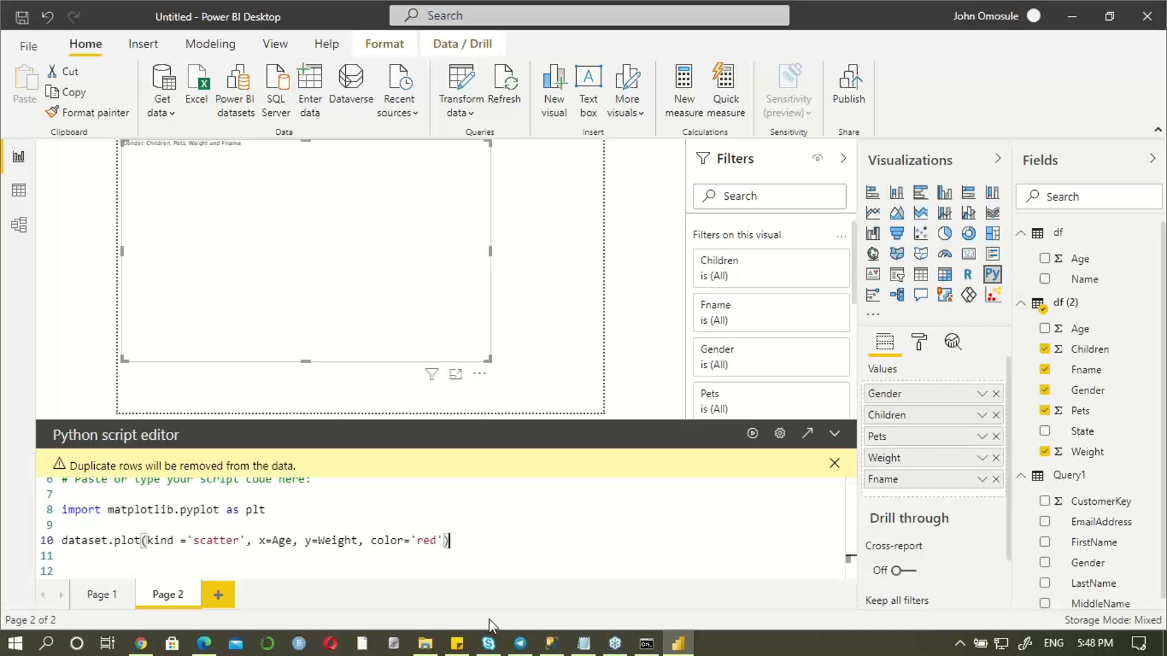
Step: Add plt.show() on line 11, below the dataset.plot call
{"action": "key", "text": "Return"}
{"action": "type", "text": "ply"}
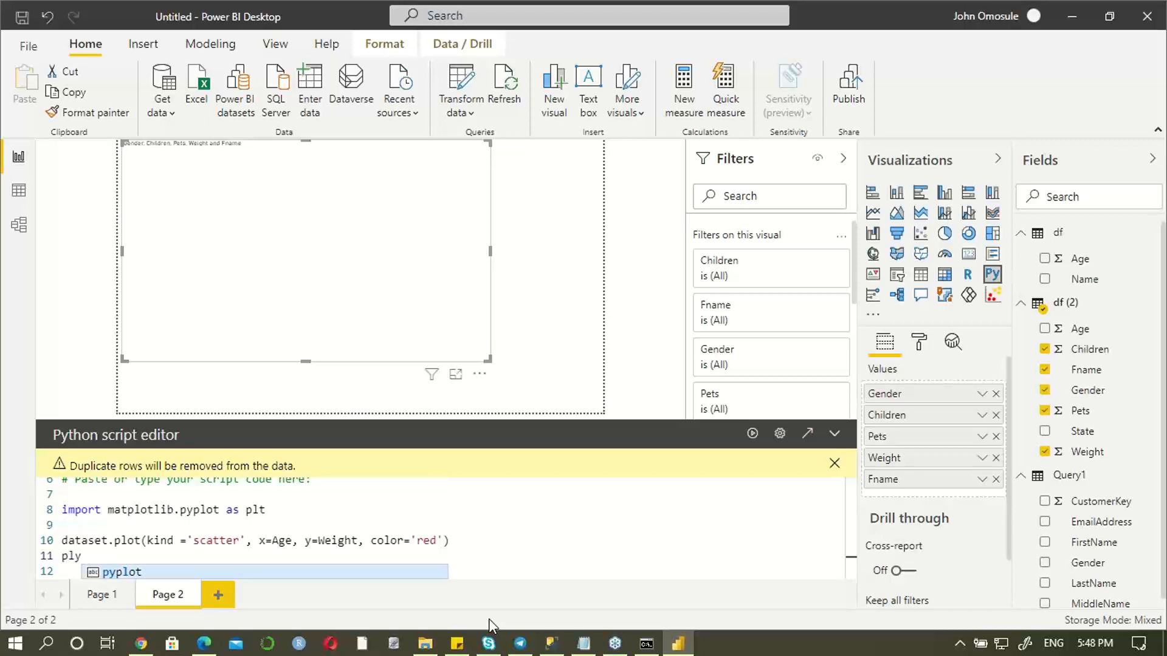
{"action": "key", "text": "BackSpace"}
{"action": "key", "text": "BackSpace"}
{"action": "type", "text": "lt"}
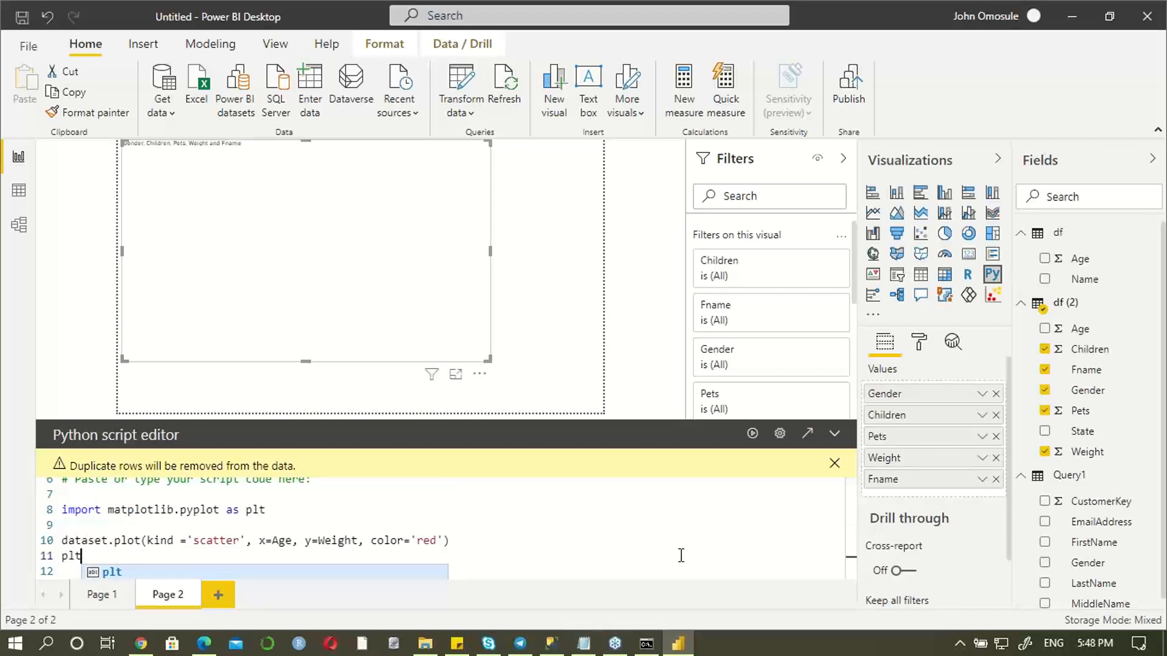
{"action": "scroll", "coordinate": [243, 550], "scroll_direction": "up", "scroll_amount": 3}
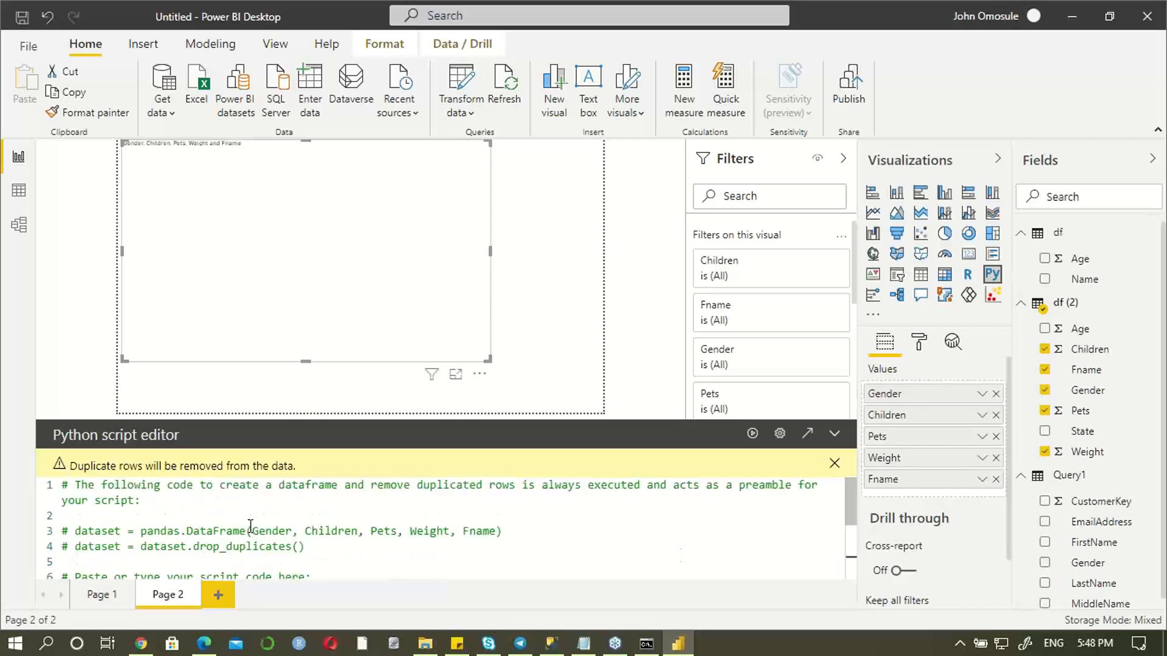
{"action": "scroll", "coordinate": [249, 526], "scroll_direction": "down", "scroll_amount": 3}
{"action": "scroll", "coordinate": [193, 526], "scroll_direction": "up", "scroll_amount": 3}
{"action": "scroll", "coordinate": [193, 526], "scroll_direction": "down", "scroll_amount": 1}
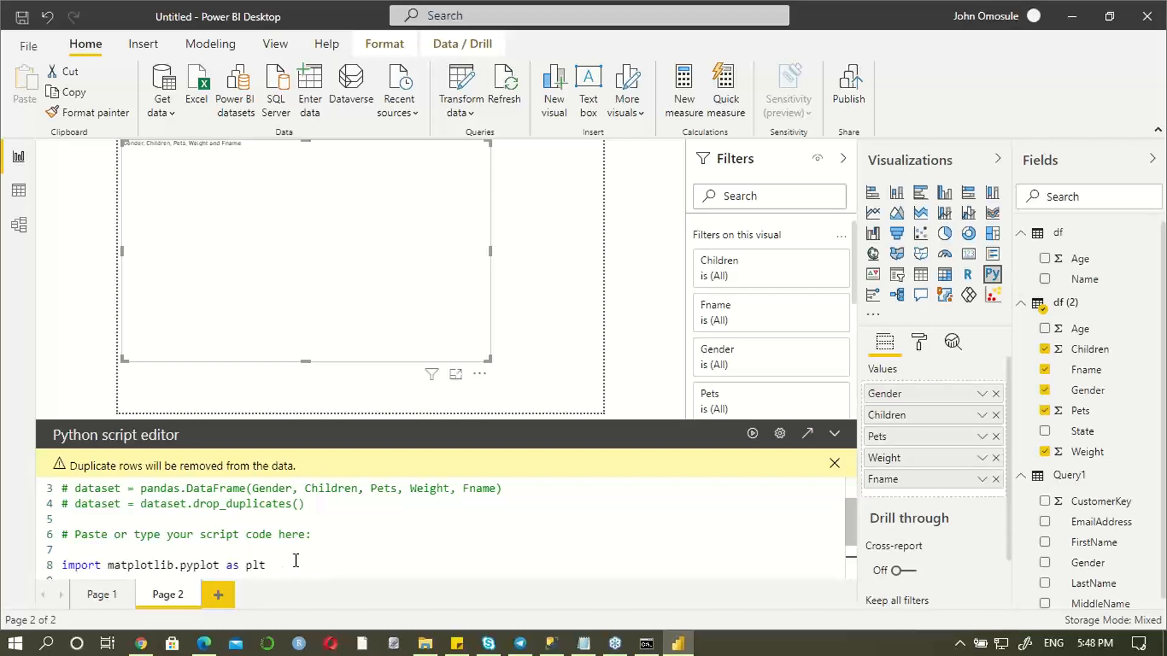
{"action": "scroll", "coordinate": [296, 556], "scroll_direction": "down", "scroll_amount": 1}
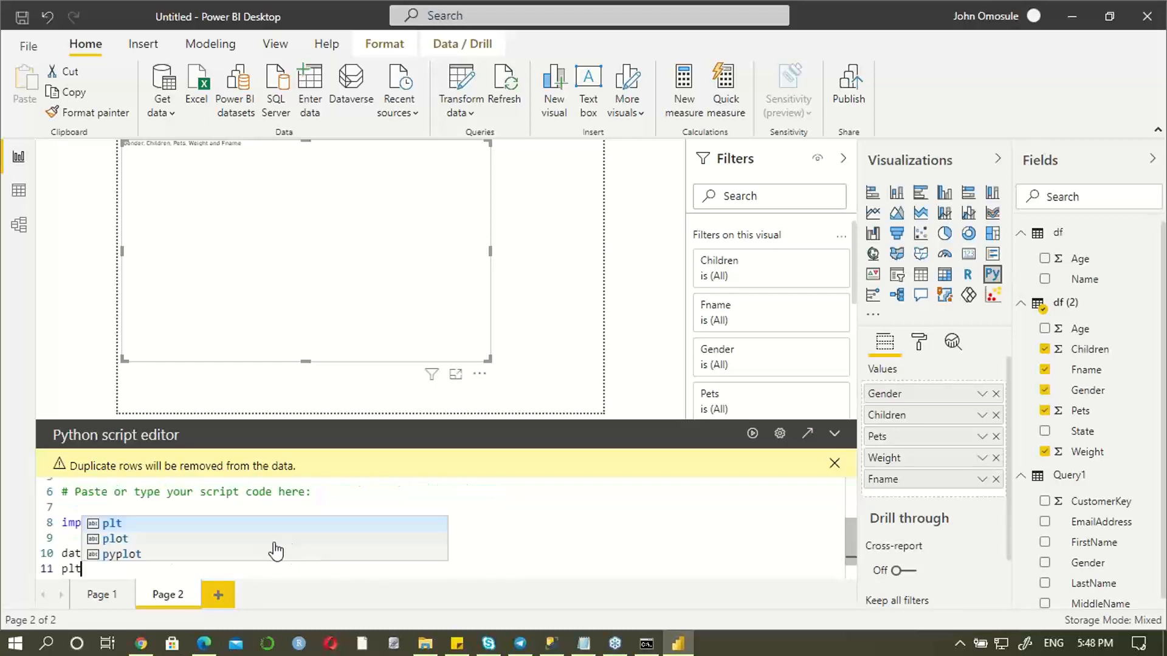
{"action": "left_click", "coordinate": [503, 512]}
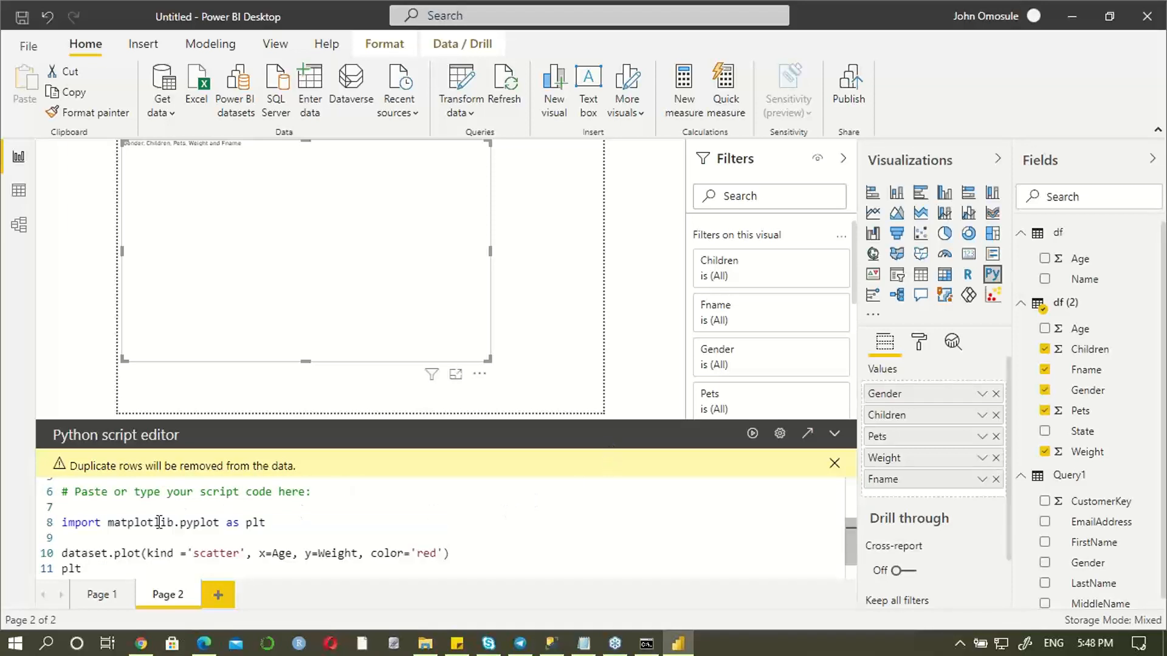
{"action": "scroll", "coordinate": [116, 550], "scroll_direction": "down", "scroll_amount": 1}
{"action": "left_click", "coordinate": [91, 545]}
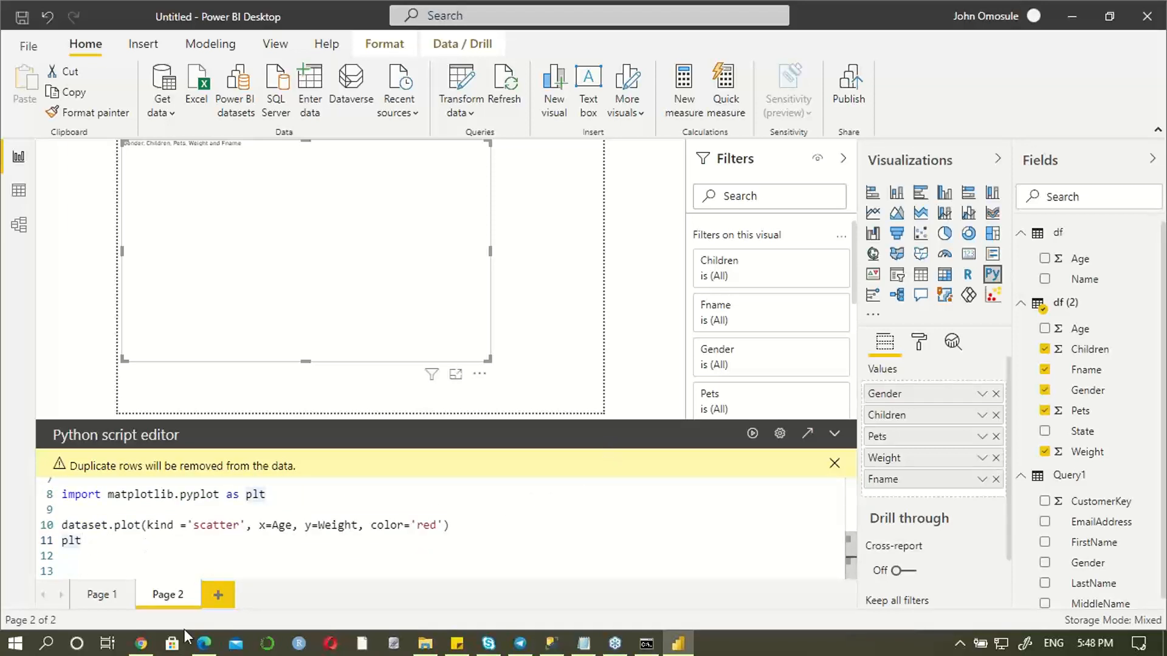
{"action": "type", "text": ".show"}
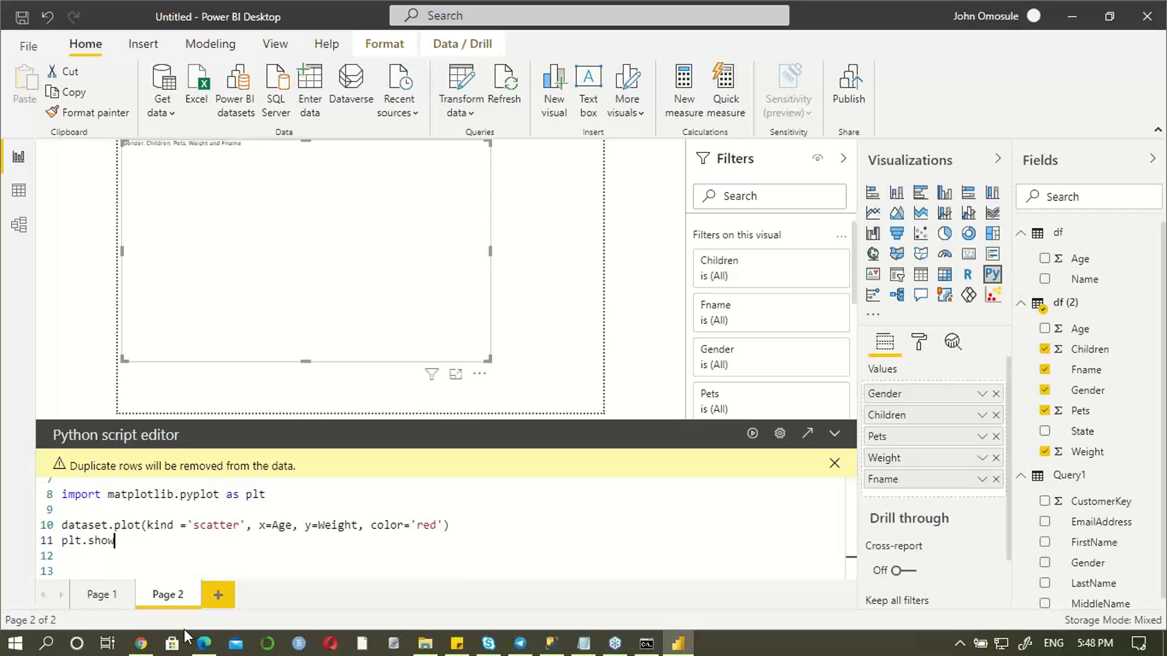
{"action": "type", "text": "()"}
Step: Run the Python script, view the visual's error details and close them
{"action": "left_click", "coordinate": [752, 436]}
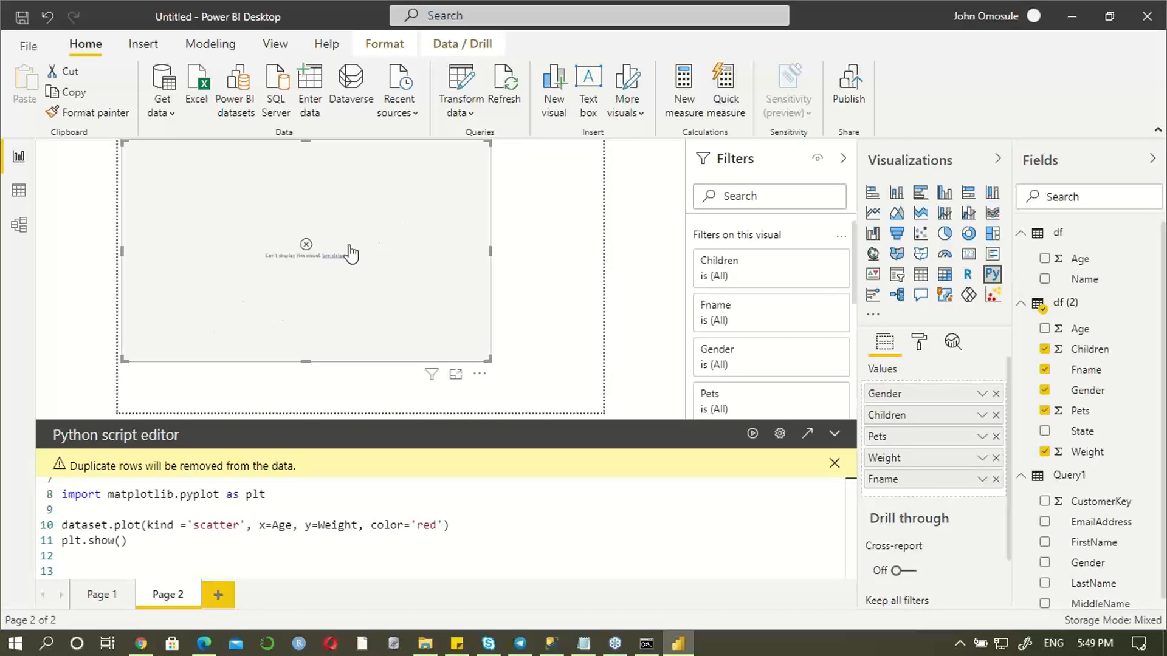
{"action": "left_click", "coordinate": [329, 258]}
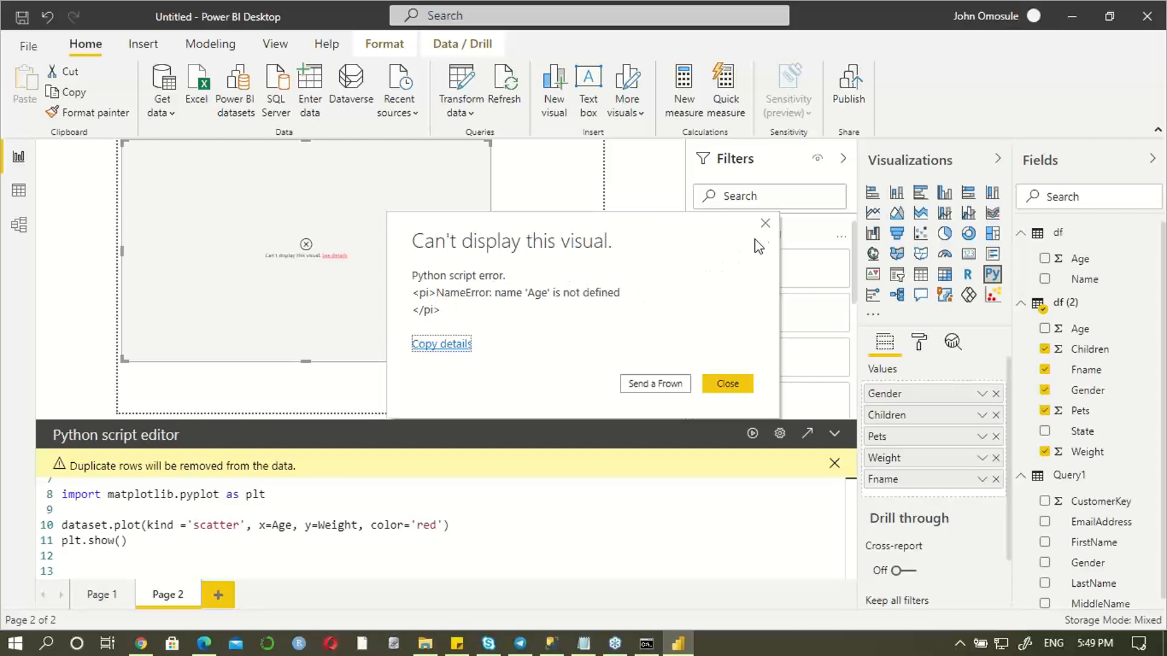
{"action": "left_click", "coordinate": [766, 224]}
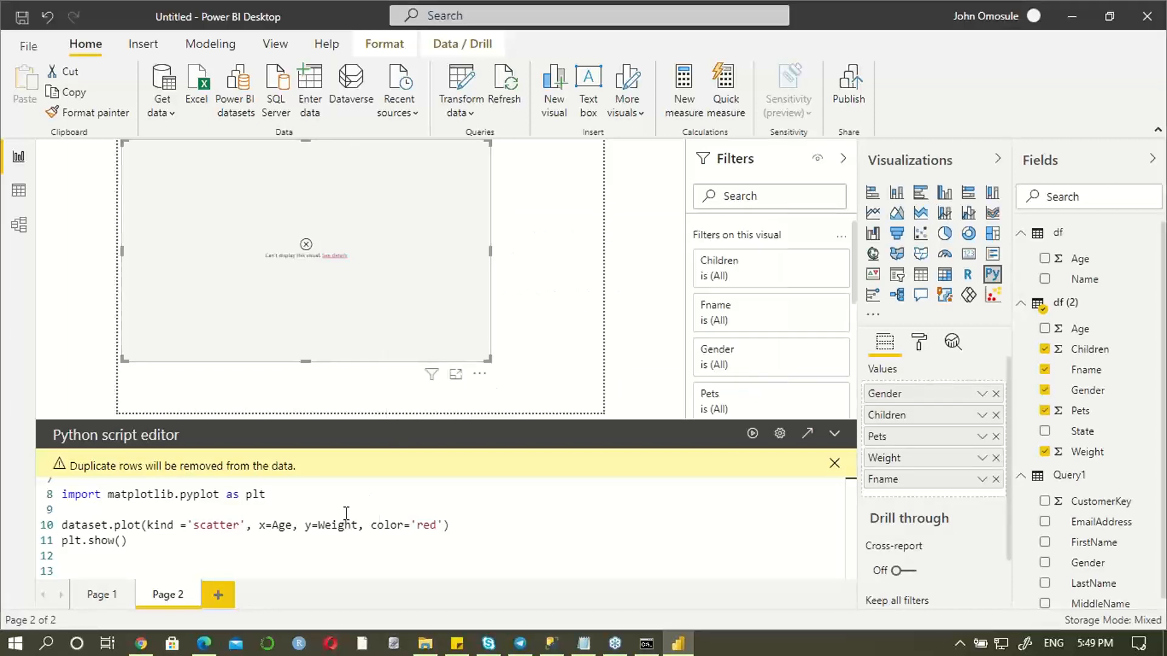
Step: Change the x argument in the dataset.plot call to Pets
{"action": "scroll", "coordinate": [347, 514], "scroll_direction": "up", "scroll_amount": 1}
{"action": "scroll", "coordinate": [346, 514], "scroll_direction": "up", "scroll_amount": 2}
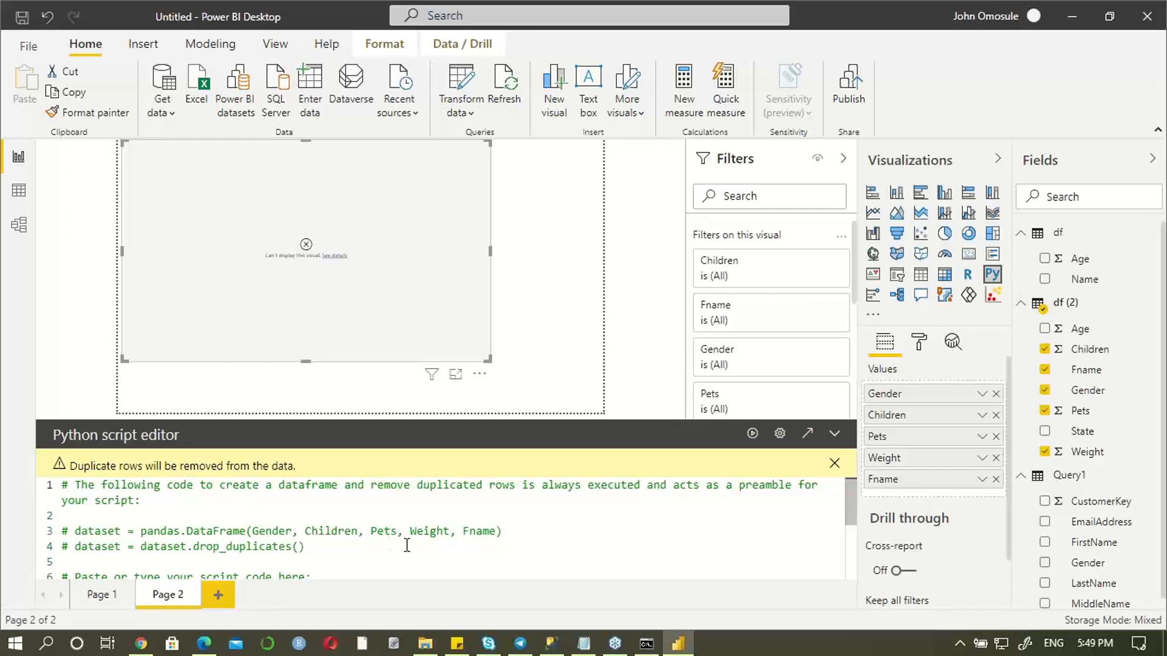
{"action": "scroll", "coordinate": [432, 534], "scroll_direction": "down", "scroll_amount": 3}
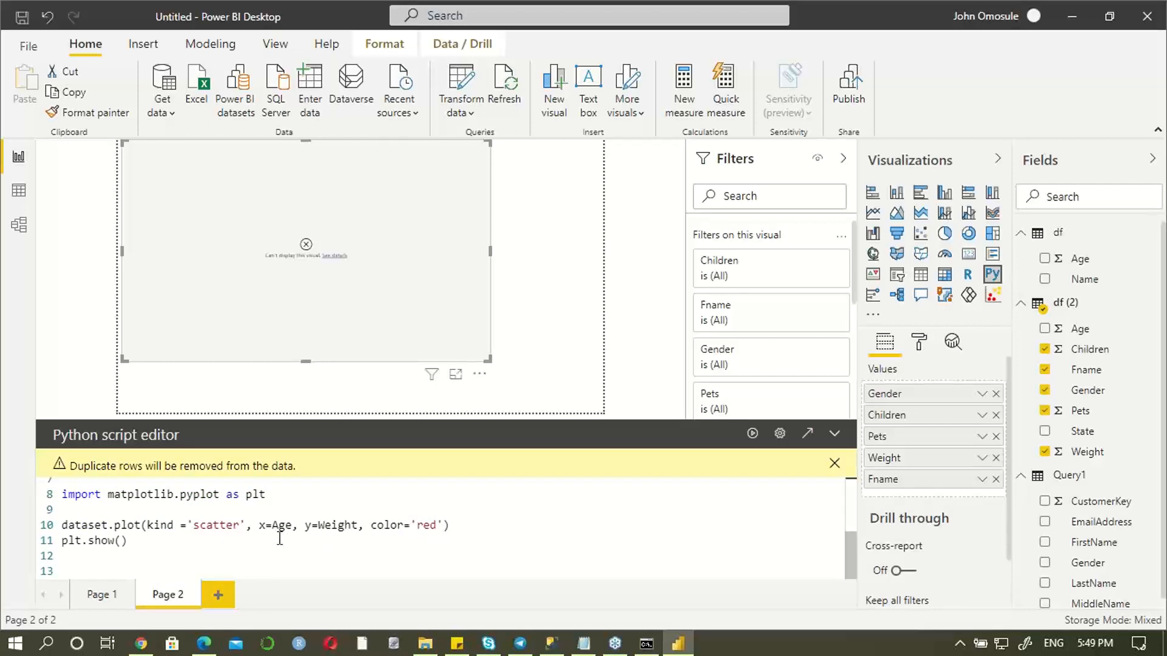
{"action": "left_click", "coordinate": [292, 522]}
{"action": "key", "text": "BackSpace"}
{"action": "key", "text": "BackSpace"}
{"action": "key", "text": "BackSpace"}
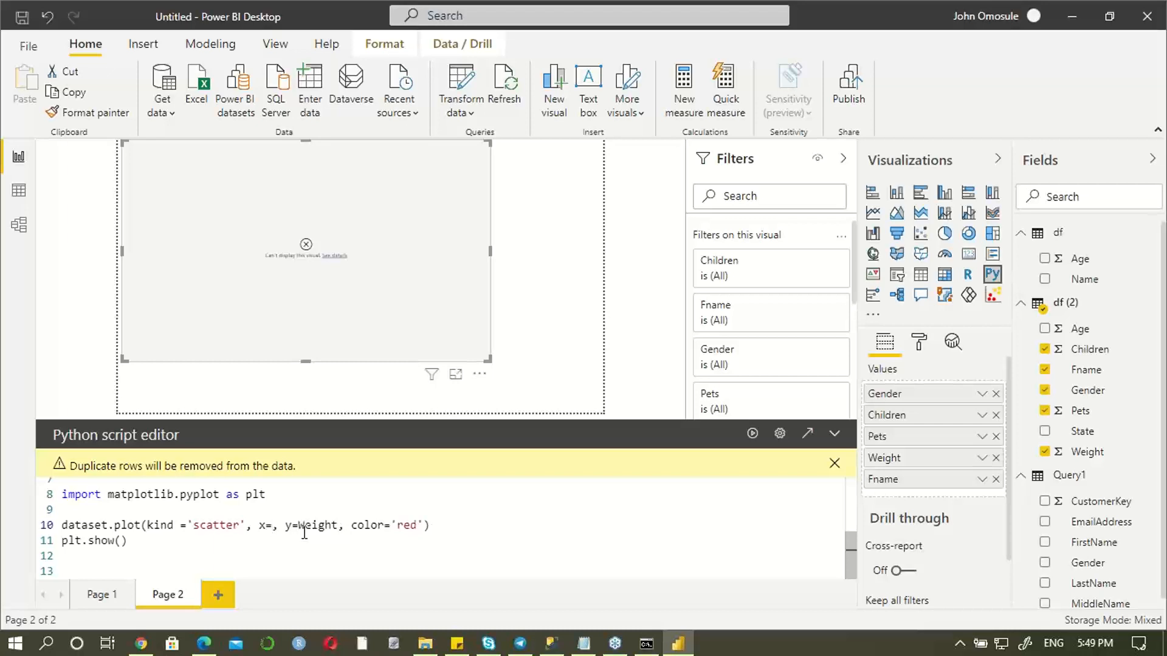
{"action": "type", "text": "Pets"}
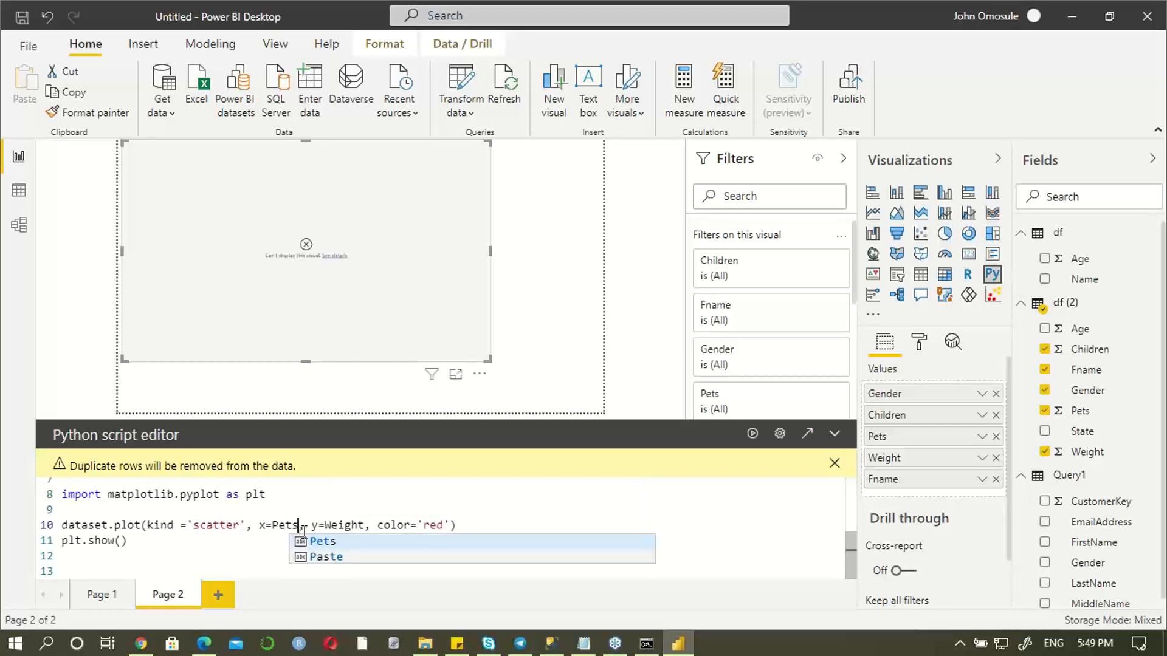
{"action": "key", "text": "Escape"}
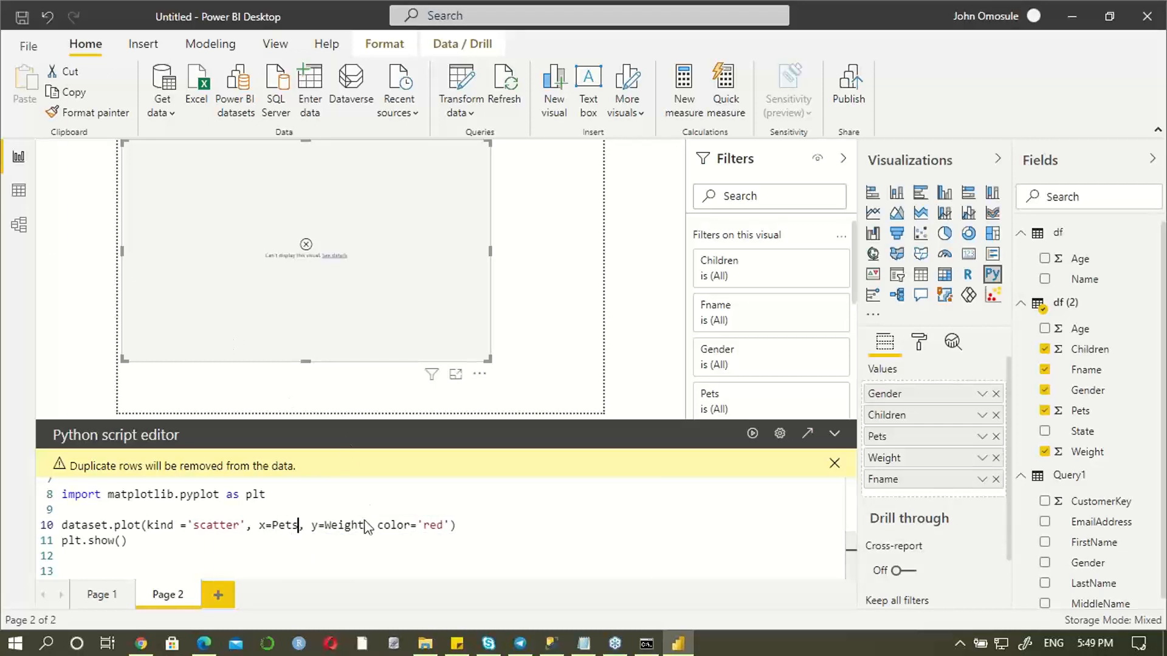
Step: Run the Python script with x=Pets, view the visual's error details and close them
{"action": "left_click", "coordinate": [752, 434]}
{"action": "left_click", "coordinate": [331, 257]}
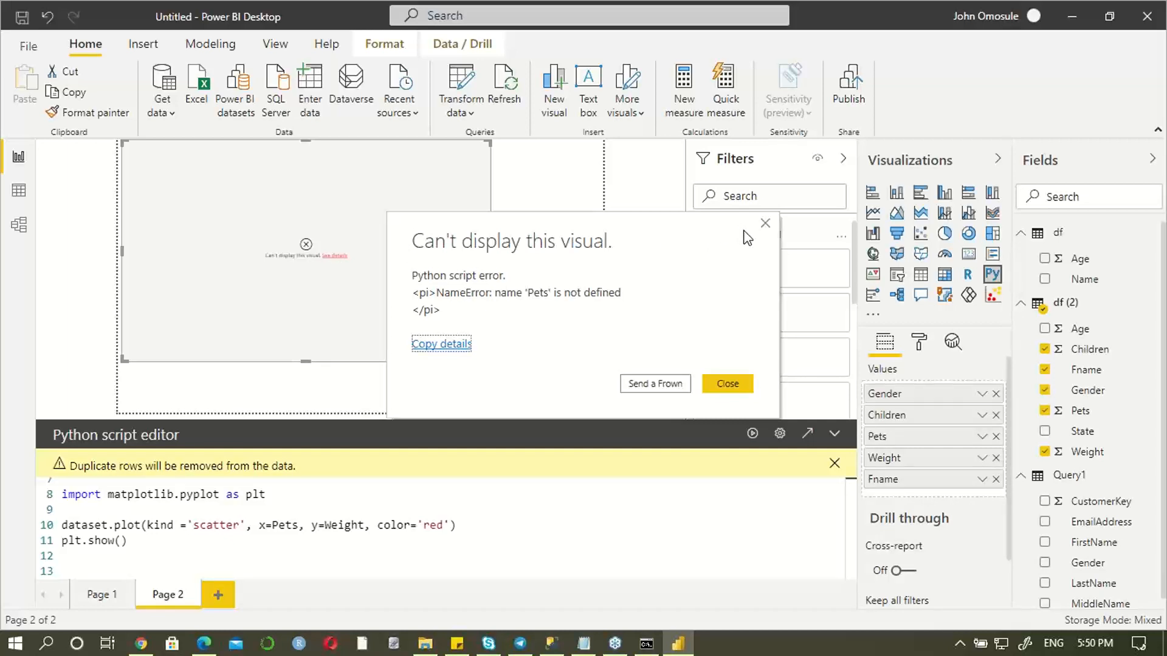
{"action": "left_click", "coordinate": [765, 224]}
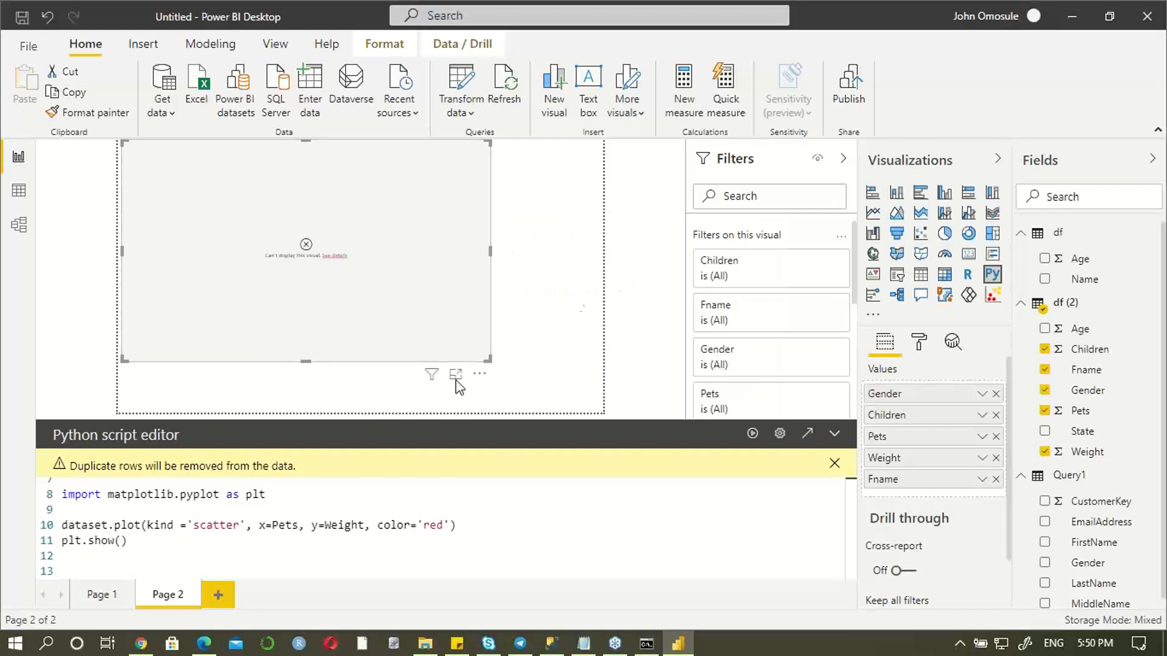
Step: Remove Gender, Children and Fname from the Python visual's values and run the script again
{"action": "scroll", "coordinate": [389, 517], "scroll_direction": "up", "scroll_amount": 2}
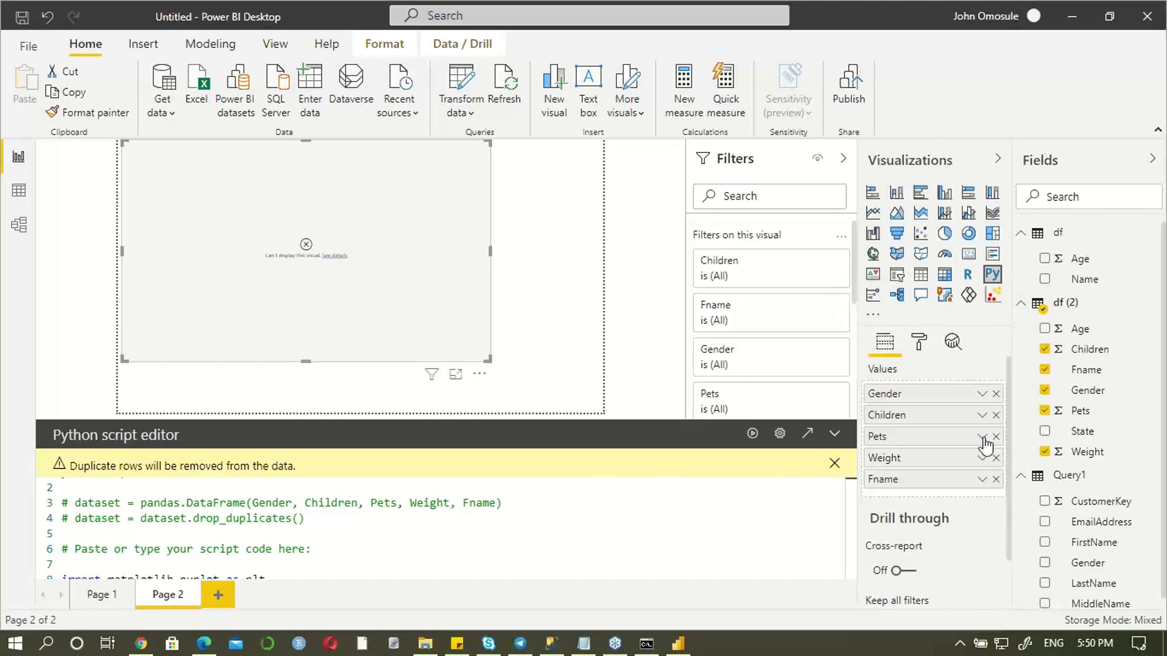
{"action": "left_click", "coordinate": [994, 395]}
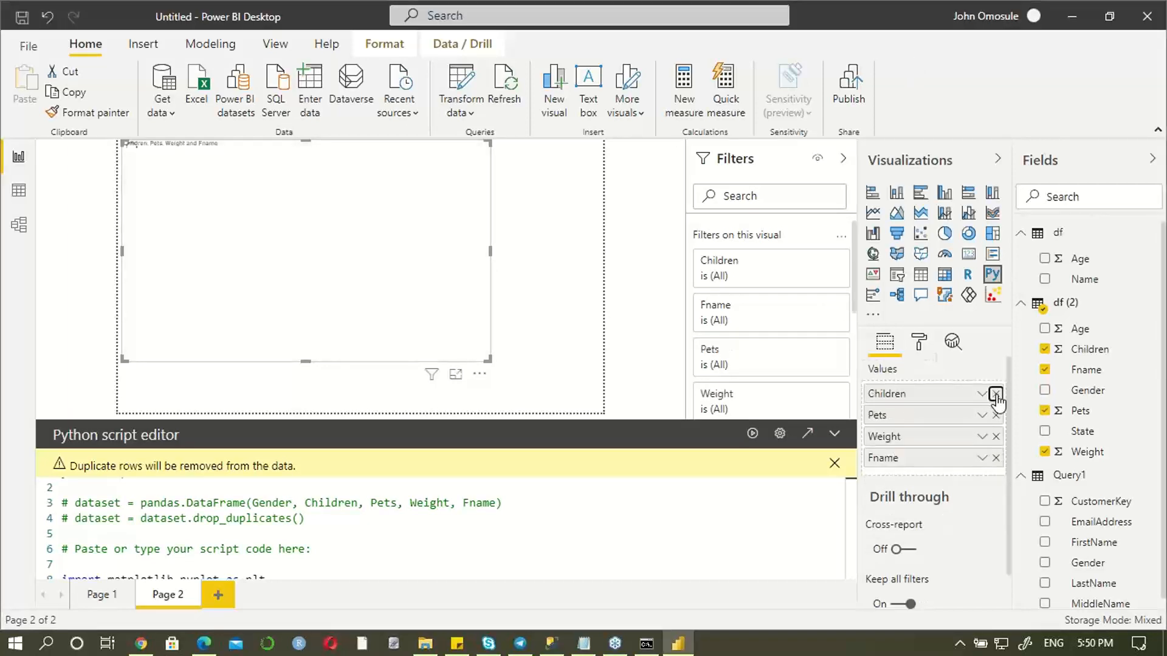
{"action": "left_click", "coordinate": [994, 394]}
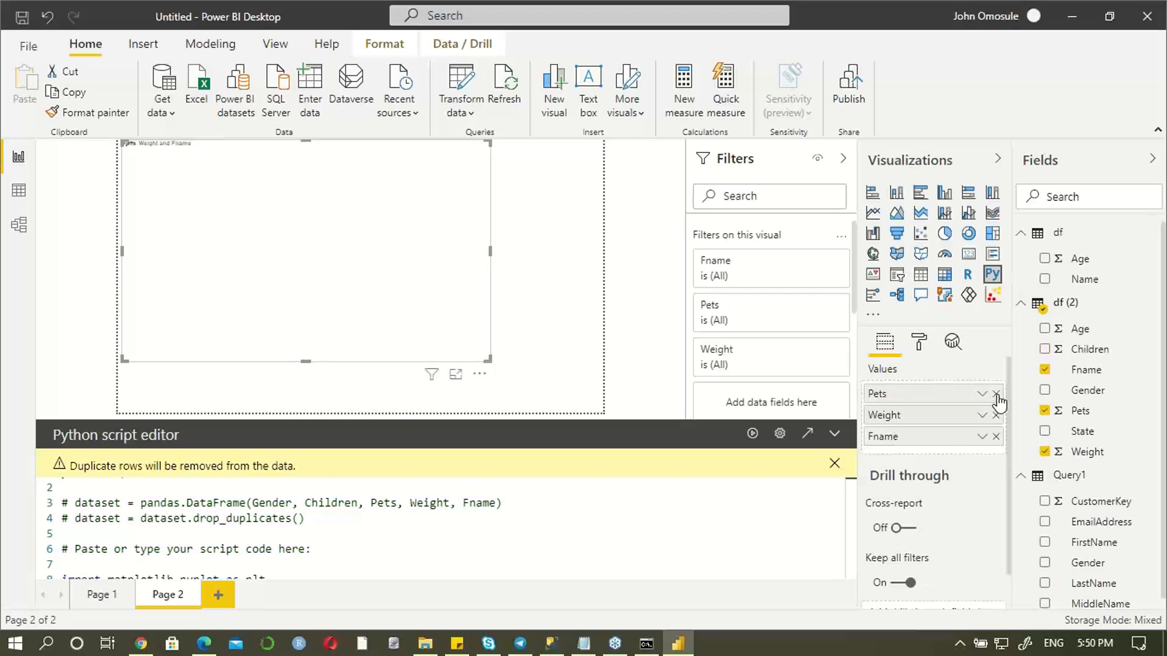
{"action": "left_click", "coordinate": [994, 436]}
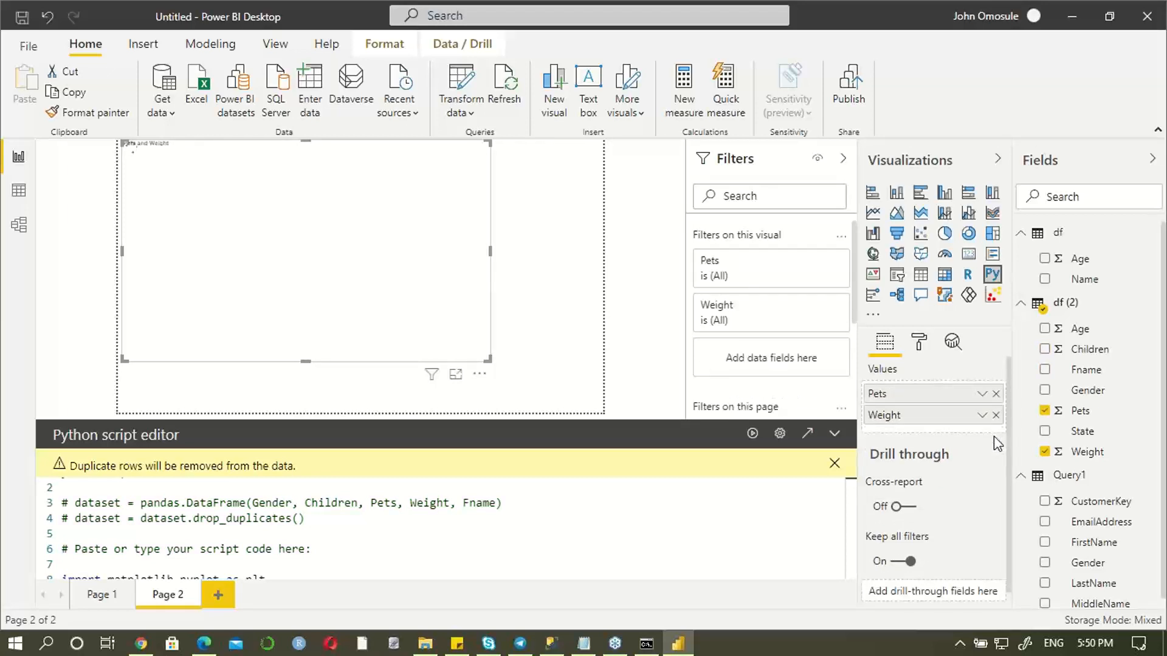
{"action": "left_click", "coordinate": [378, 522]}
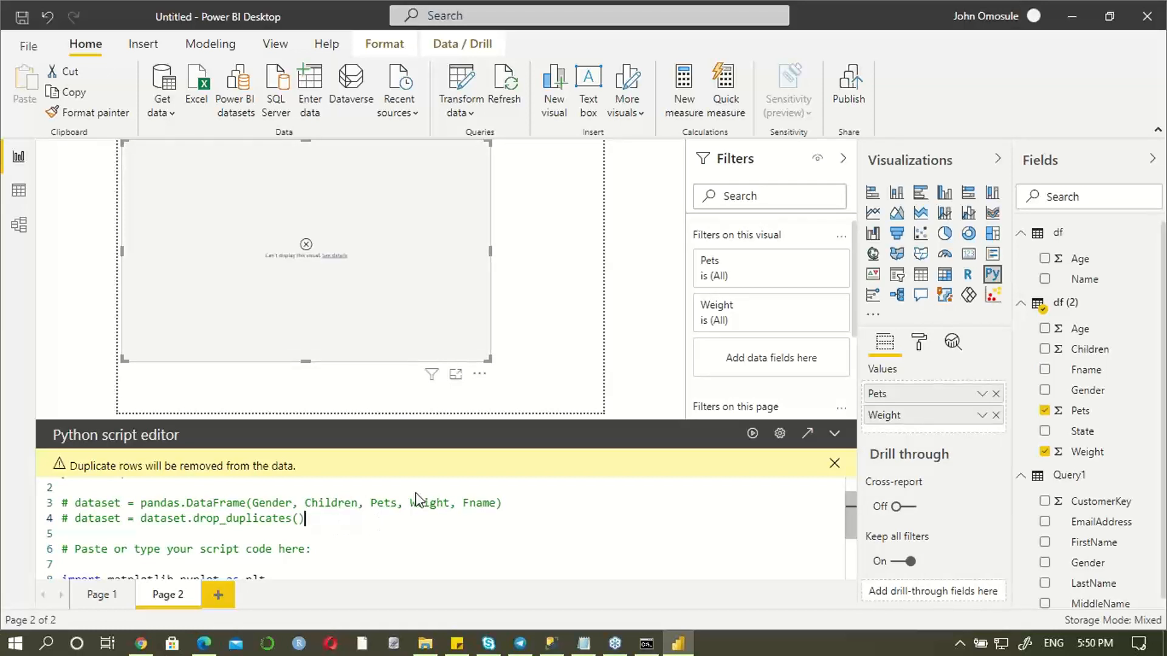
{"action": "left_click", "coordinate": [751, 433]}
Step: Delete Gender and Children from the commented pandas.DataFrame column list on line 3 of the script
{"action": "left_click", "coordinate": [333, 501]}
{"action": "left_click", "coordinate": [290, 503]}
{"action": "key", "text": "BackSpace"}
{"action": "key", "text": "BackSpace"}
{"action": "key", "text": "BackSpace"}
{"action": "key", "text": "BackSpace"}
{"action": "key", "text": "BackSpace"}
{"action": "key", "text": "BackSpace"}
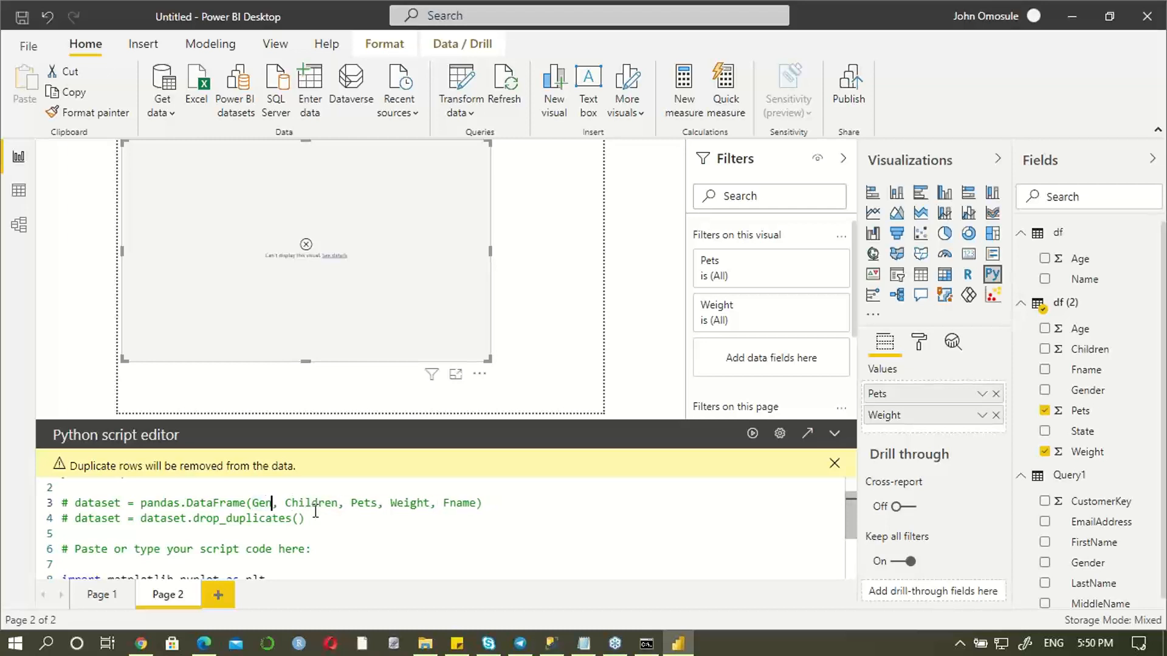
{"action": "key", "text": "Delete"}
{"action": "key", "text": "Delete"}
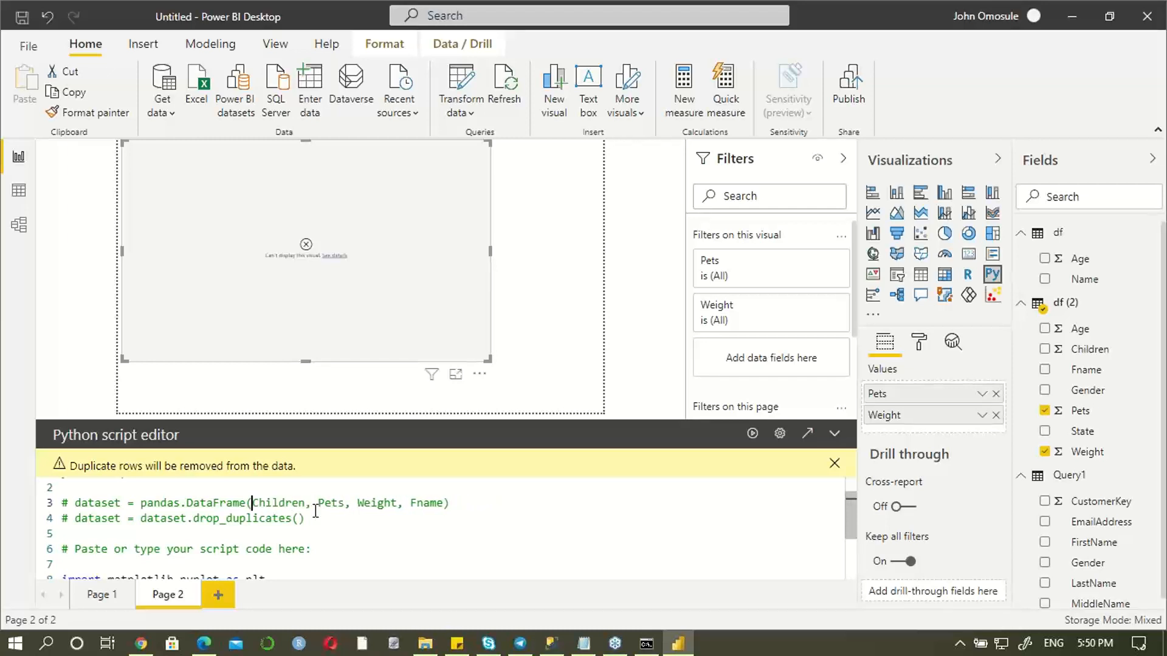
{"action": "key", "text": "Delete"}
{"action": "key", "text": "Delete"}
{"action": "key", "text": "Delete"}
{"action": "key", "text": "Delete"}
{"action": "key", "text": "Delete"}
{"action": "key", "text": "Delete"}
{"action": "key", "text": "Delete"}
{"action": "key", "text": "Delete"}
{"action": "key", "text": "Delete"}
{"action": "key", "text": "Delete"}
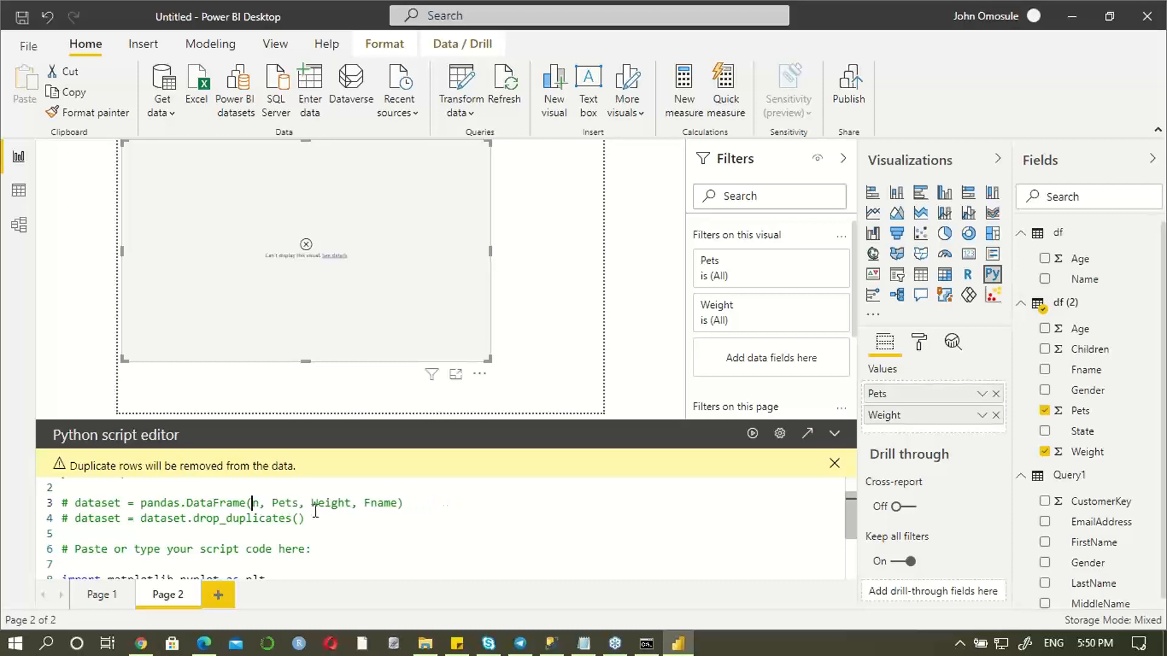
{"action": "key", "text": "Right"}
{"action": "key", "text": "Right"}
{"action": "key", "text": "Right"}
{"action": "key", "text": "Right"}
{"action": "key", "text": "Right"}
{"action": "key", "text": "Right"}
{"action": "key", "text": "Right"}
{"action": "key", "text": "Right"}
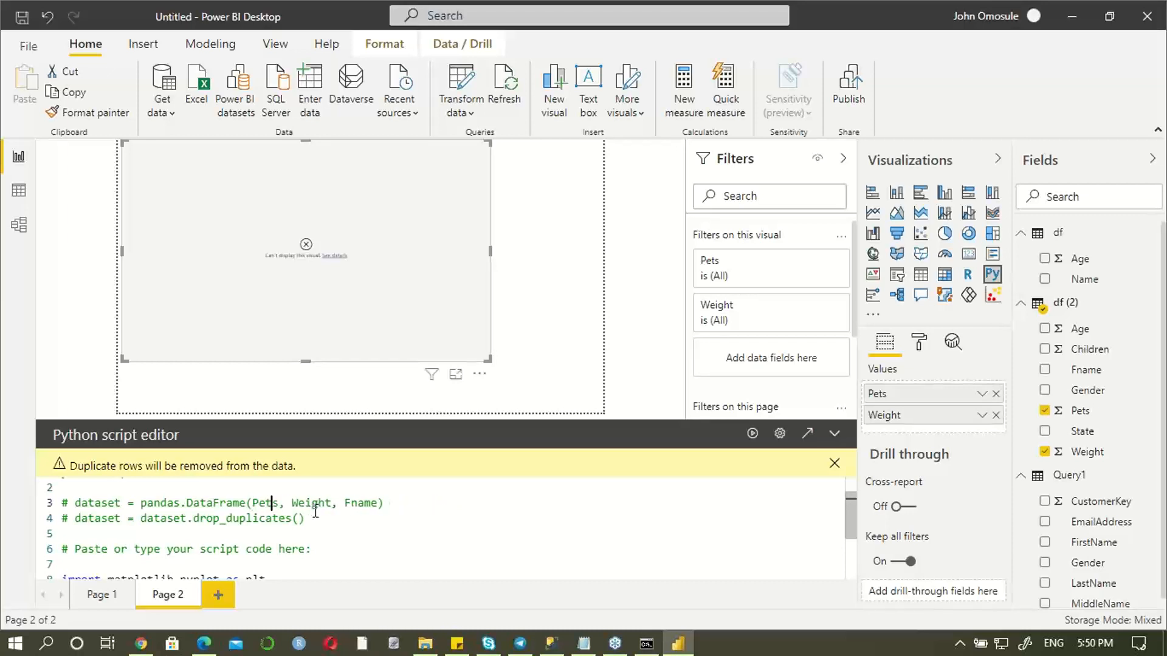
Step: Delete Fname from the commented column list on line 3, leaving pandas.DataFrame(Pets, Weight)
{"action": "key", "text": "Left"}
{"action": "key", "text": "Left"}
{"action": "key", "text": "shift+Right"}
{"action": "key", "text": "shift+Right"}
{"action": "key", "text": "shift+Right"}
{"action": "key", "text": "shift+Right"}
{"action": "key", "text": "shift+Right"}
{"action": "key", "text": "shift+Right"}
{"action": "key", "text": "Right"}
{"action": "key", "text": "Delete"}
{"action": "key", "text": "Delete"}
{"action": "key", "text": "Delete"}
{"action": "key", "text": "Delete"}
{"action": "key", "text": "Delete"}
{"action": "key", "text": "Delete"}
{"action": "key", "text": "Delete"}
{"action": "type", "text": ")"}
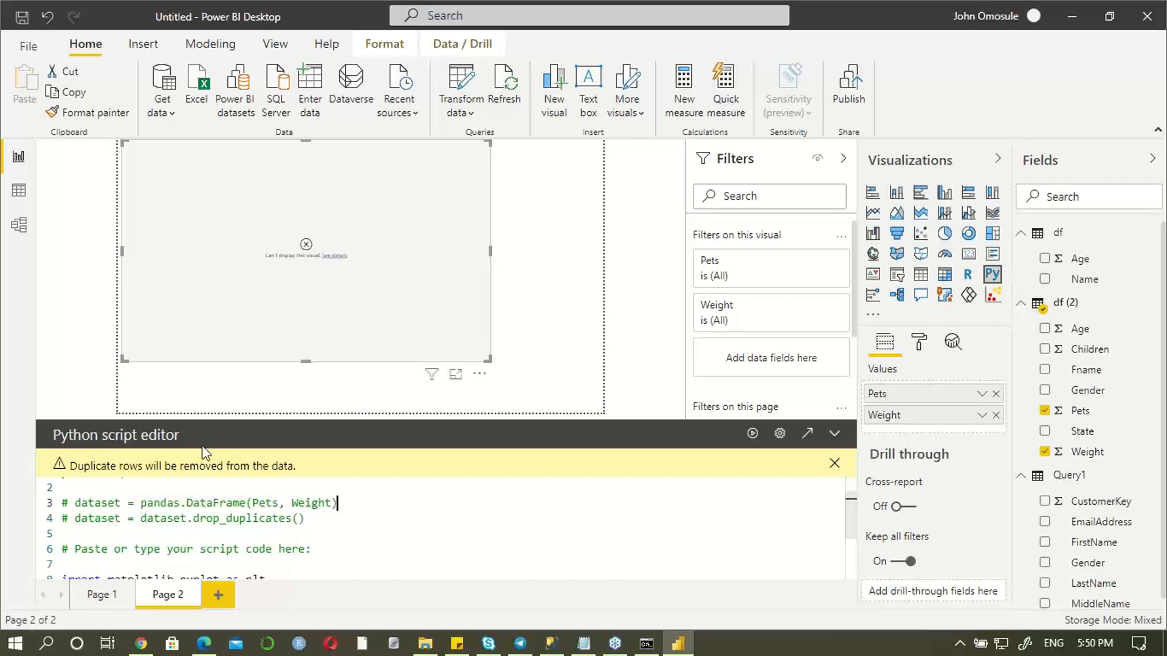
Step: Run the script with the reduced column list, view the visual's error details and close them
{"action": "scroll", "coordinate": [357, 483], "scroll_direction": "down", "scroll_amount": 2}
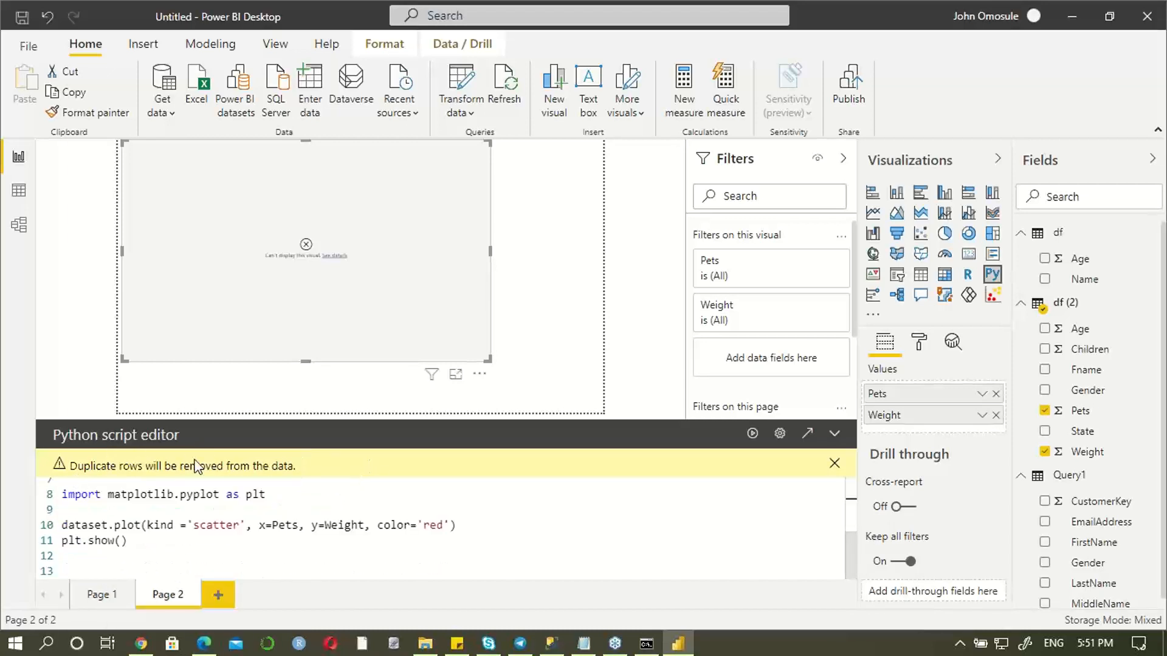
{"action": "left_click", "coordinate": [752, 435]}
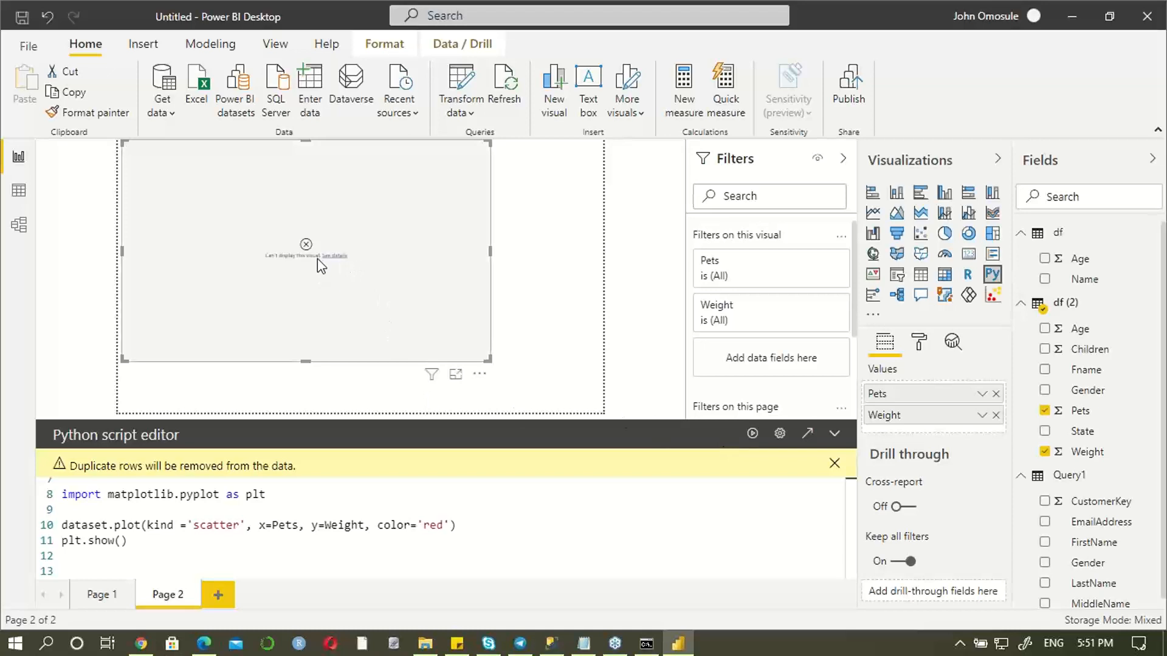
{"action": "left_click", "coordinate": [335, 257]}
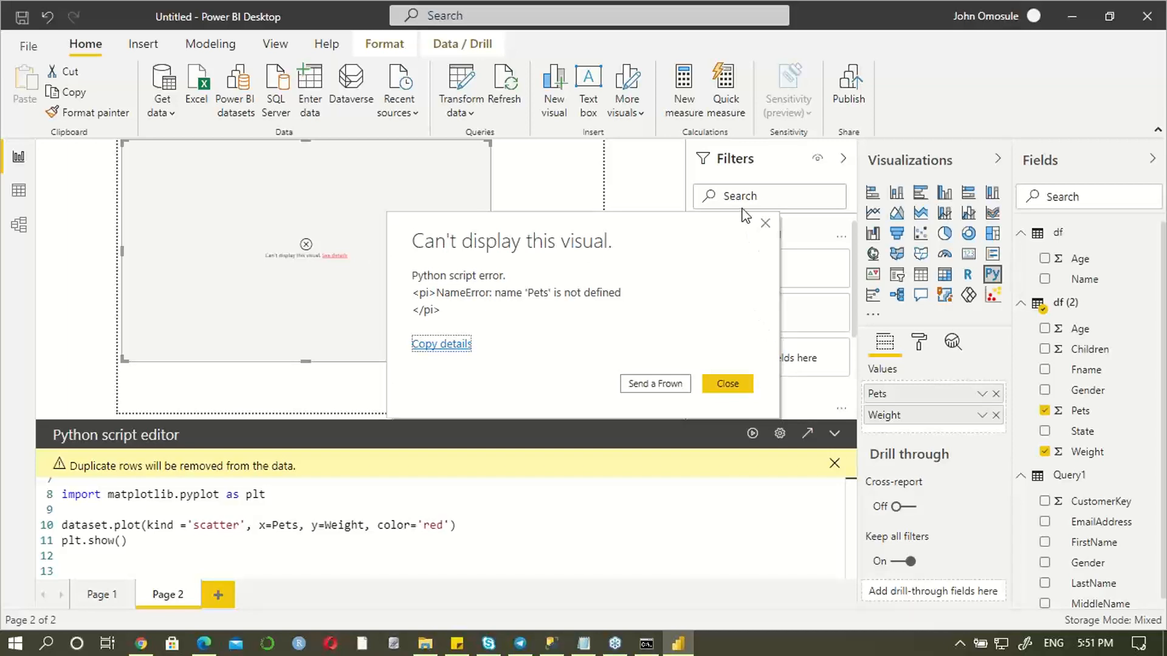
{"action": "left_click", "coordinate": [765, 223]}
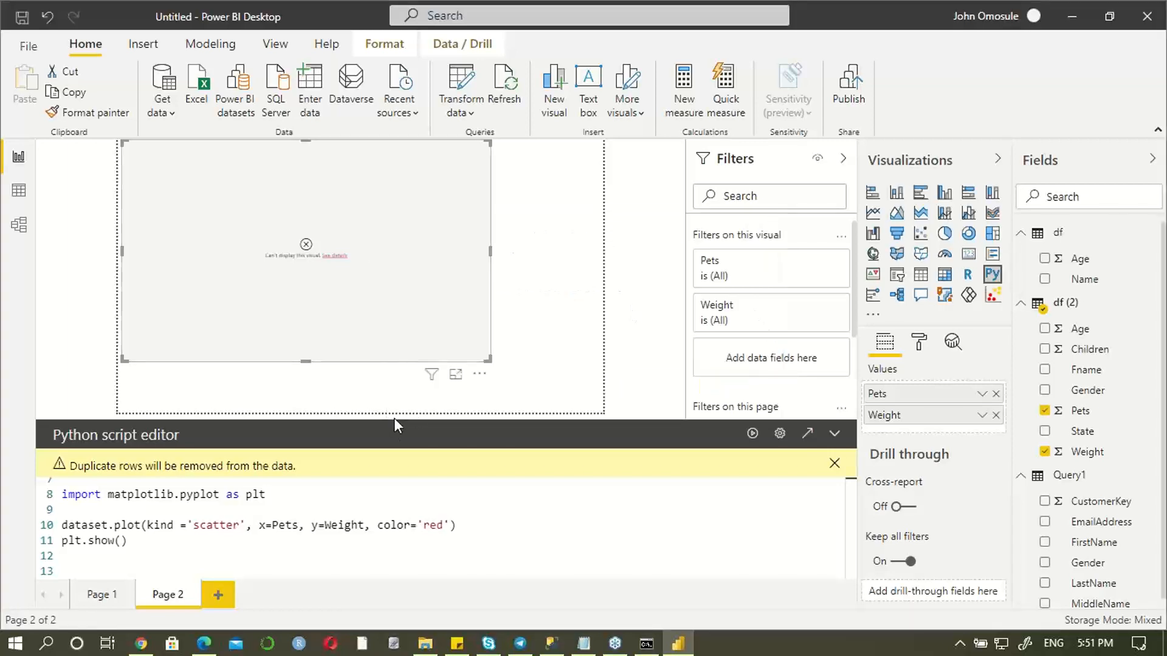
Step: Put the column names in the dataset.plot call in single quotes, giving x='Pets' and y='Weight'
{"action": "scroll", "coordinate": [394, 497], "scroll_direction": "up", "scroll_amount": 3}
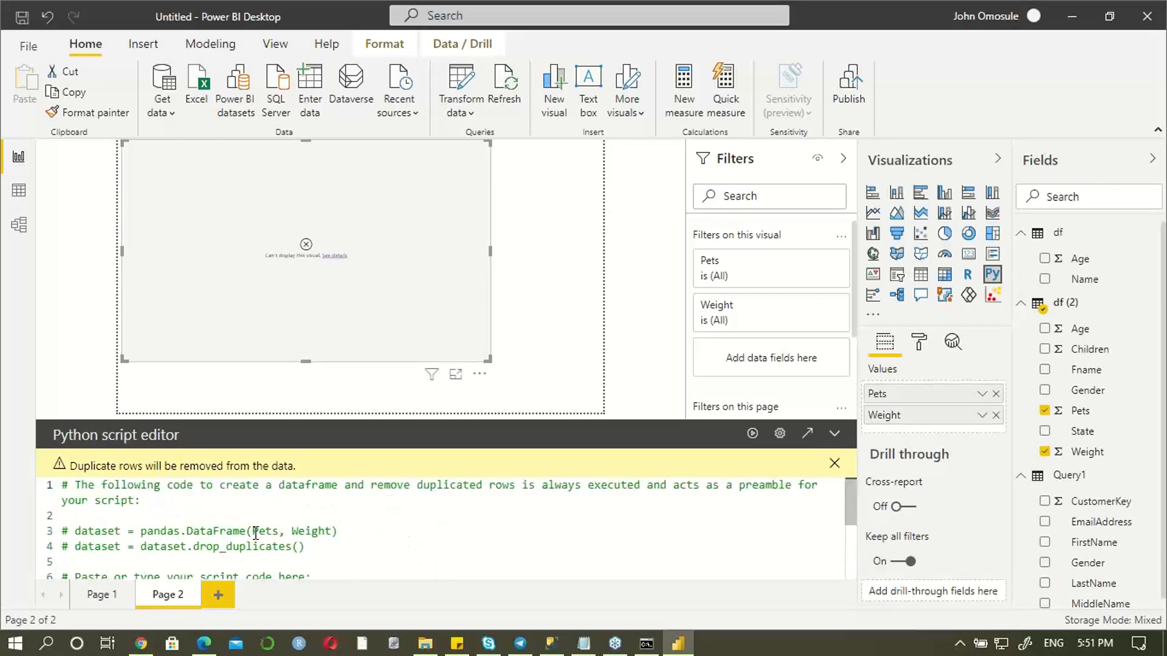
{"action": "scroll", "coordinate": [271, 533], "scroll_direction": "down", "scroll_amount": 3}
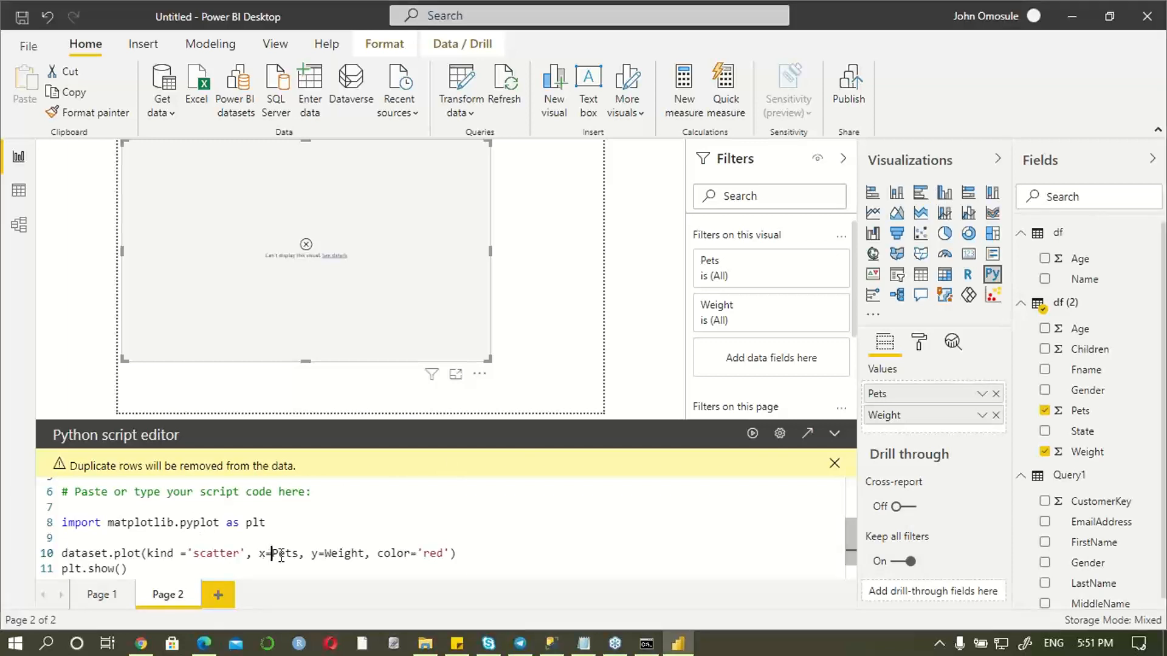
{"action": "left_click", "coordinate": [273, 554]}
{"action": "type", "text": "'red"}
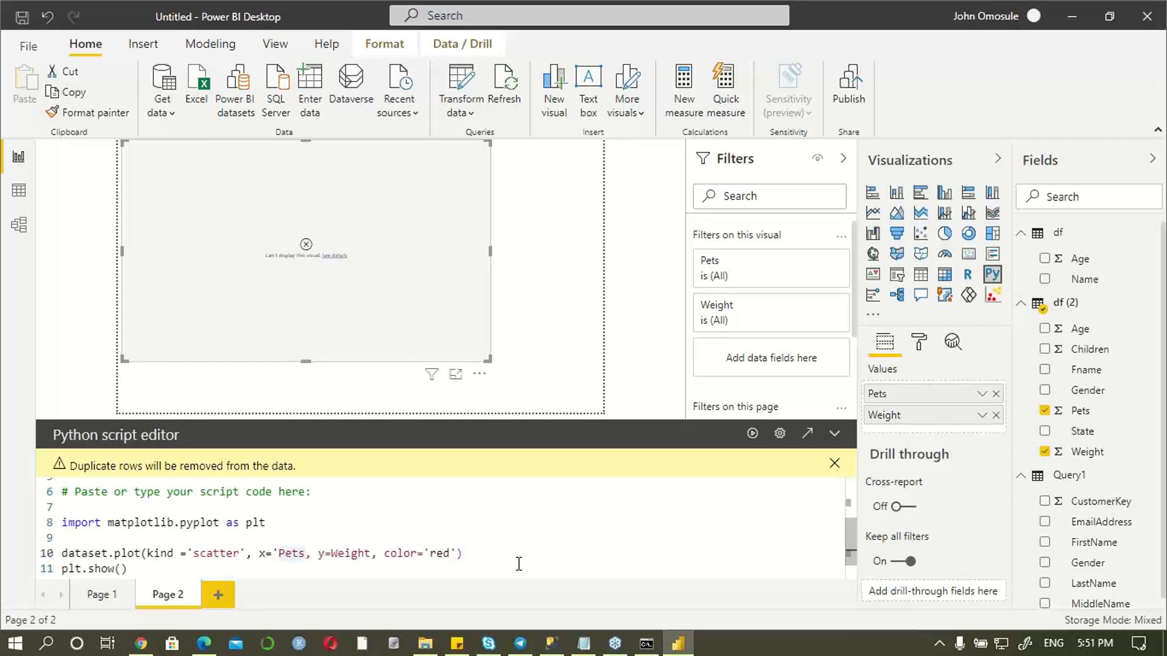
{"action": "type", "text": "'"}
{"action": "key", "text": "Right"}
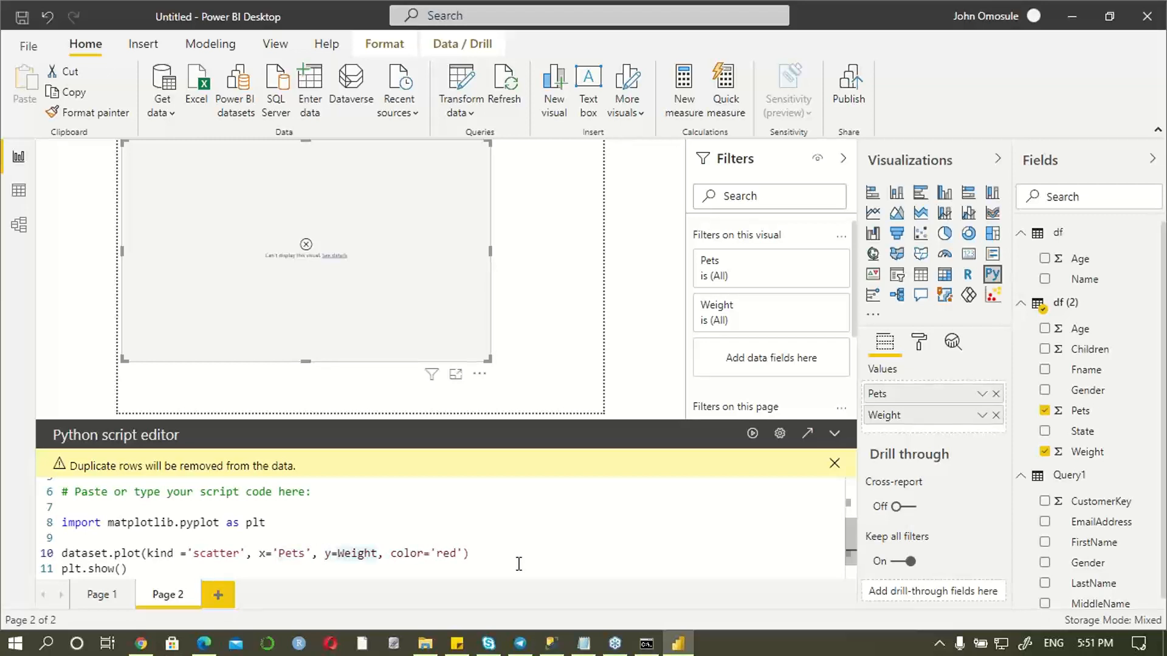
{"action": "type", "text": "'"}
{"action": "key", "text": "Right"}
{"action": "key", "text": "Right"}
{"action": "key", "text": "Right"}
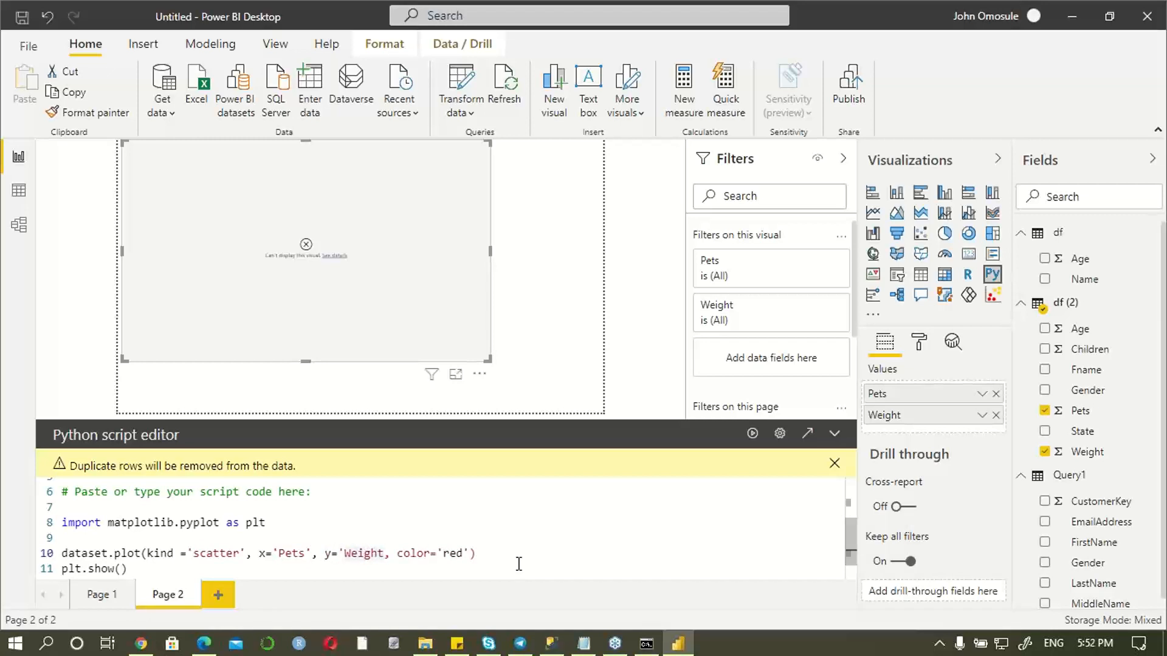
{"action": "type", "text": "'"}
Step: Run the Python script and view the Pets and Weight scatter plot in focus mode
{"action": "left_click", "coordinate": [752, 433]}
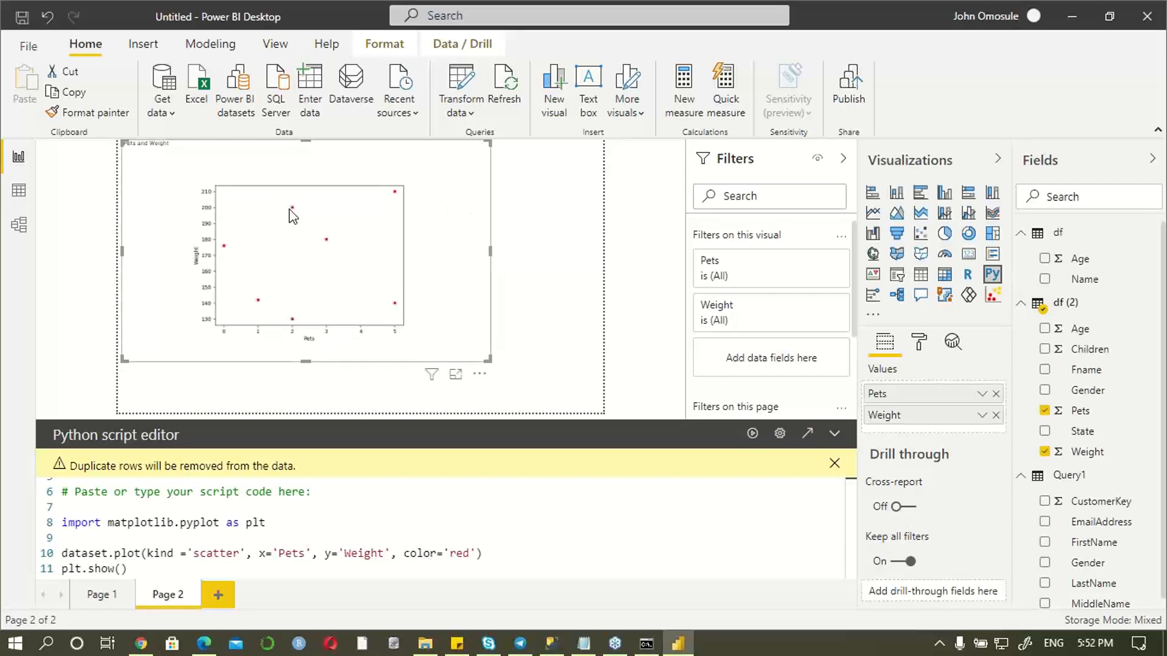
{"action": "left_click", "coordinate": [457, 376]}
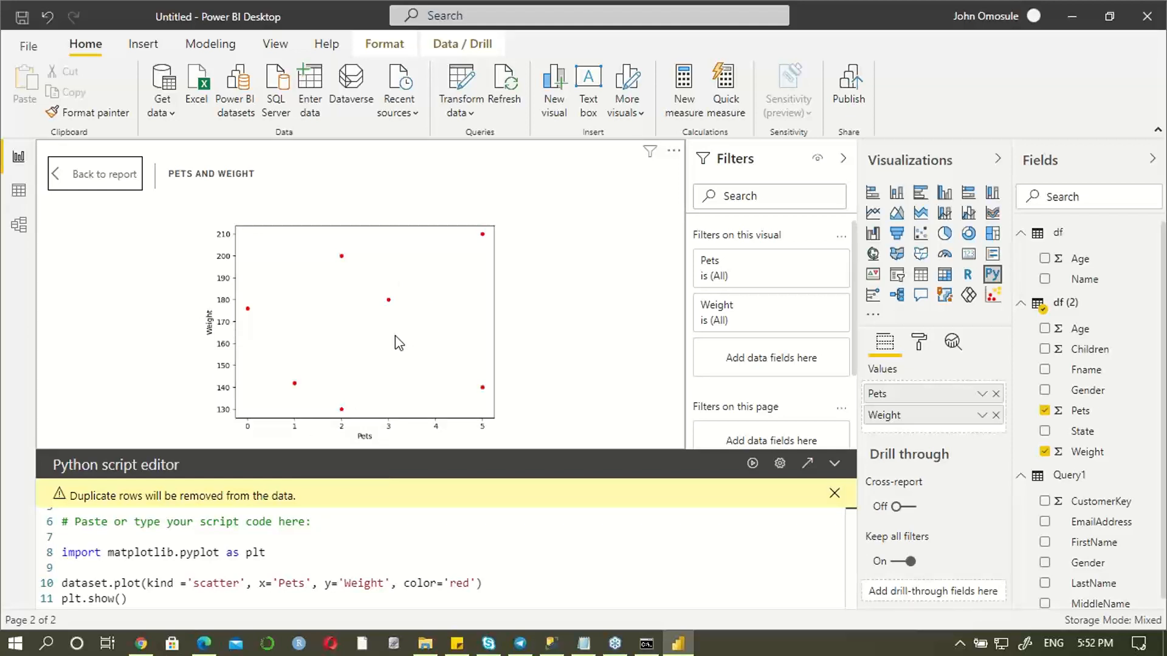
Step: Replace 'scatter' with 'Line' as the plot kind in the dataset.plot call
{"action": "left_click", "coordinate": [239, 585]}
{"action": "key", "text": "BackSpace"}
{"action": "key", "text": "BackSpace"}
{"action": "key", "text": "BackSpace"}
{"action": "key", "text": "BackSpace"}
{"action": "key", "text": "BackSpace"}
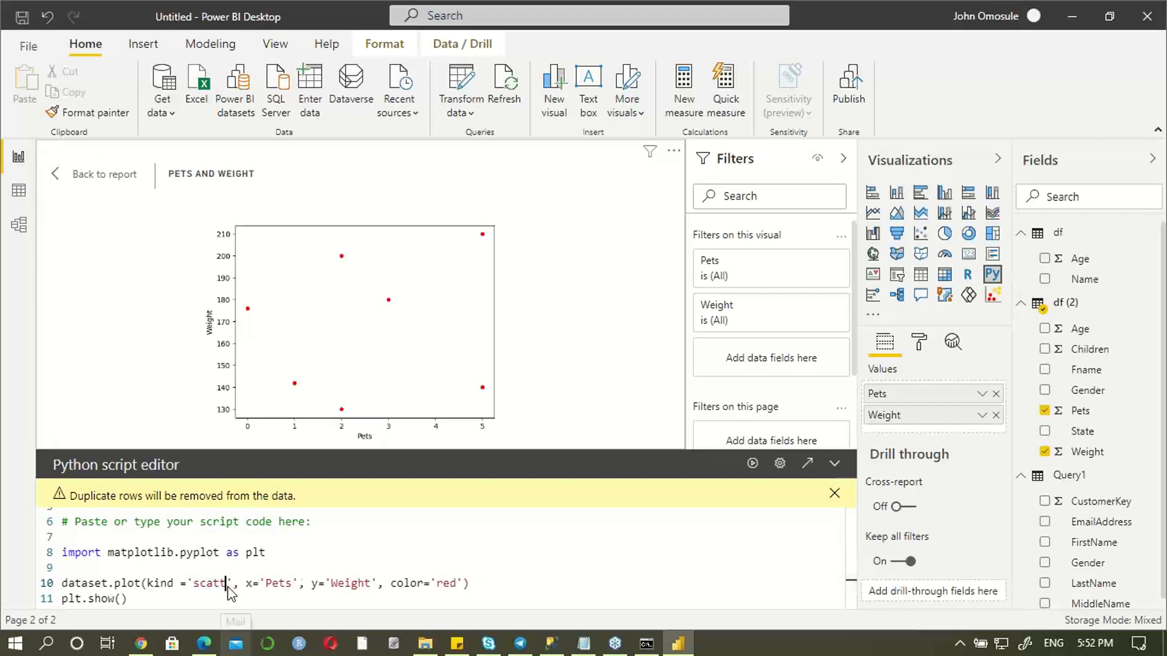
{"action": "key", "text": "BackSpace"}
{"action": "key", "text": "BackSpace"}
{"action": "type", "text": "Line"}
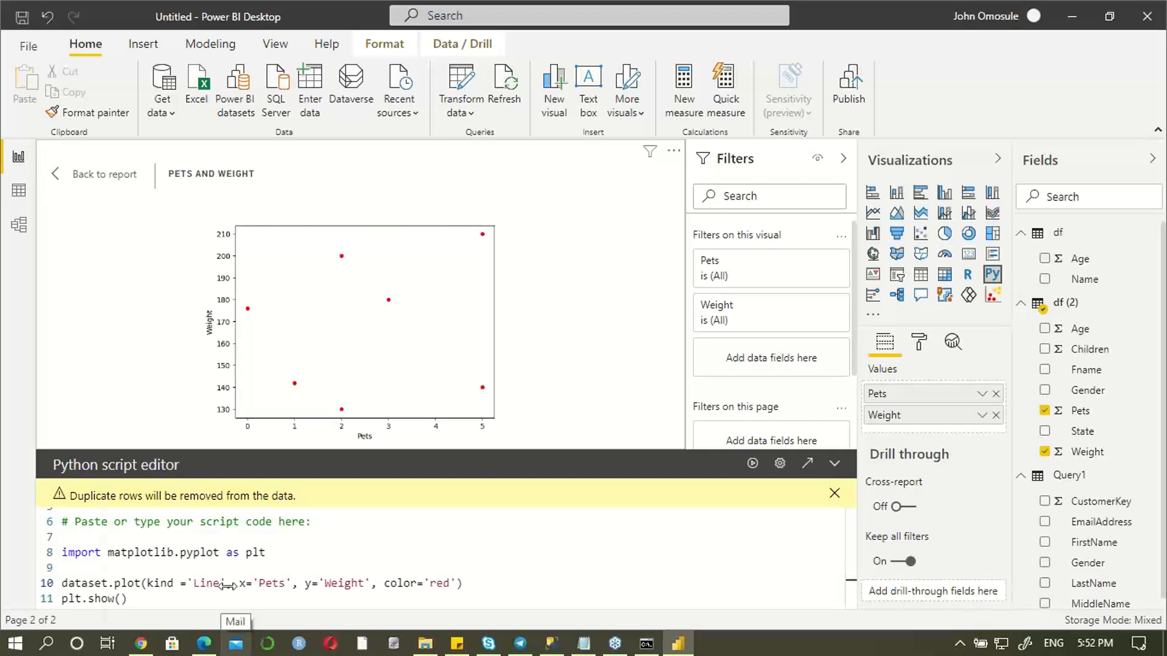
Step: Run the script with the Line plot kind, view the visual's error details and close them
{"action": "left_click", "coordinate": [753, 464]}
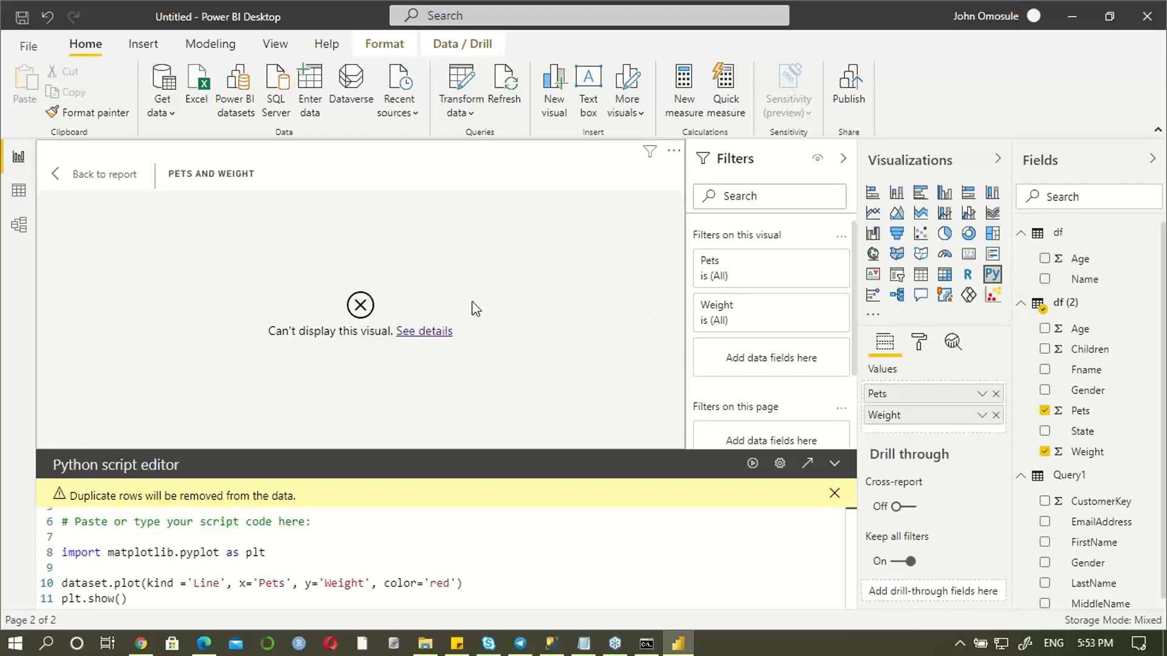
{"action": "left_click", "coordinate": [410, 332]}
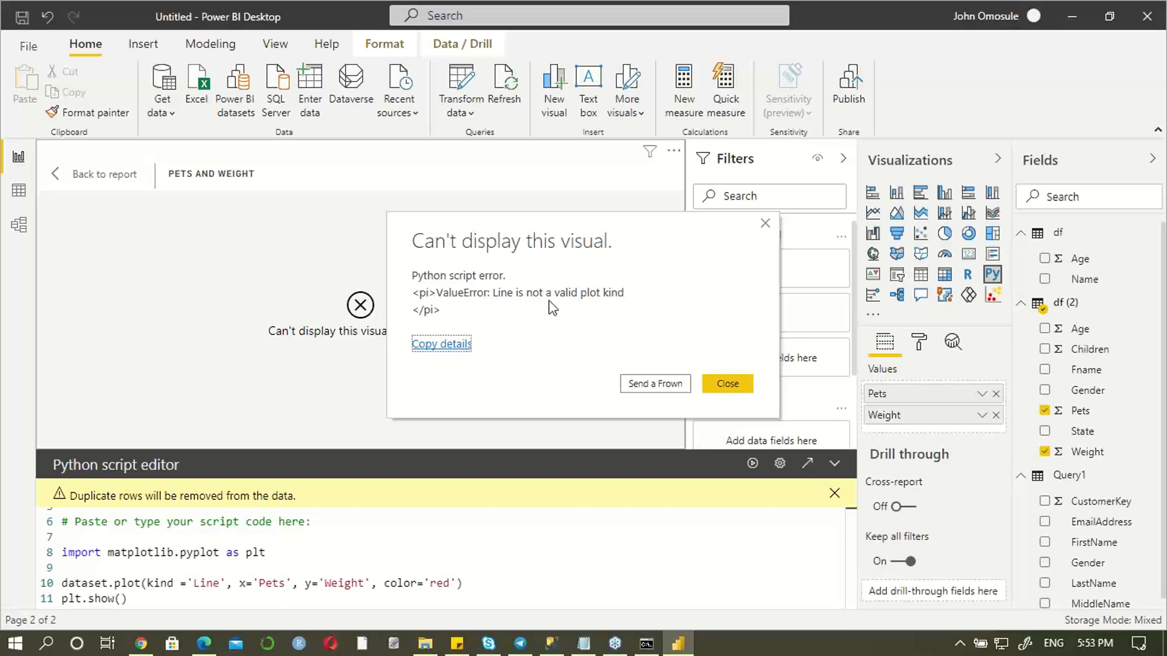
{"action": "left_click", "coordinate": [764, 224]}
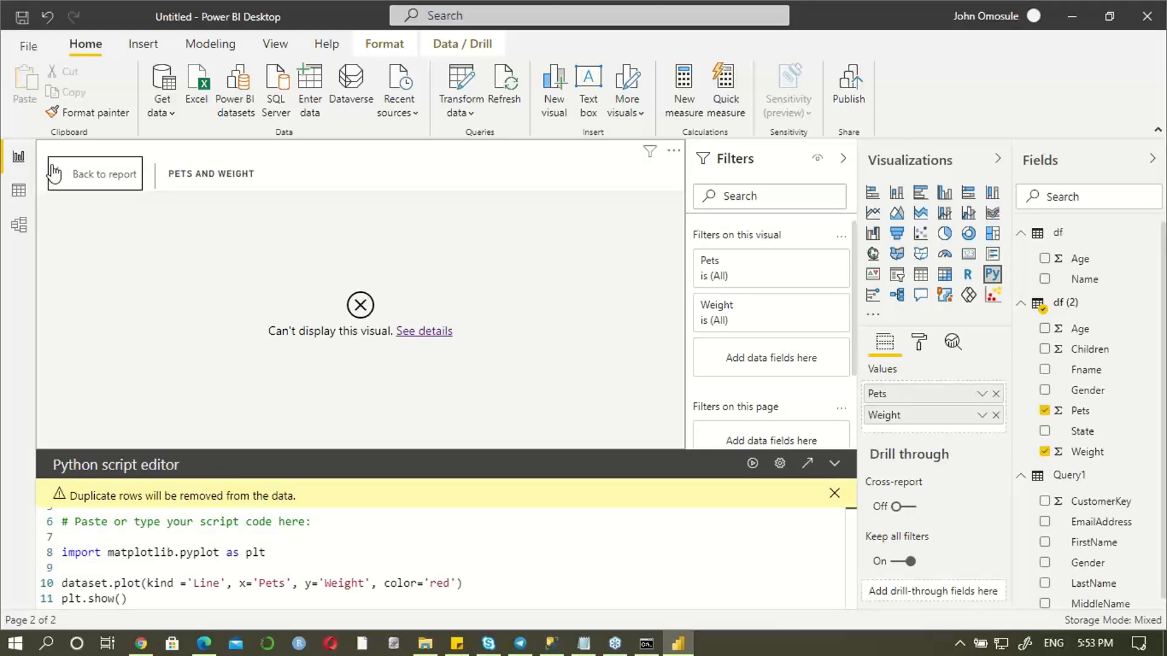
Step: Return from focus mode to the report page and reselect the Python visual to show its script
{"action": "left_click", "coordinate": [90, 181]}
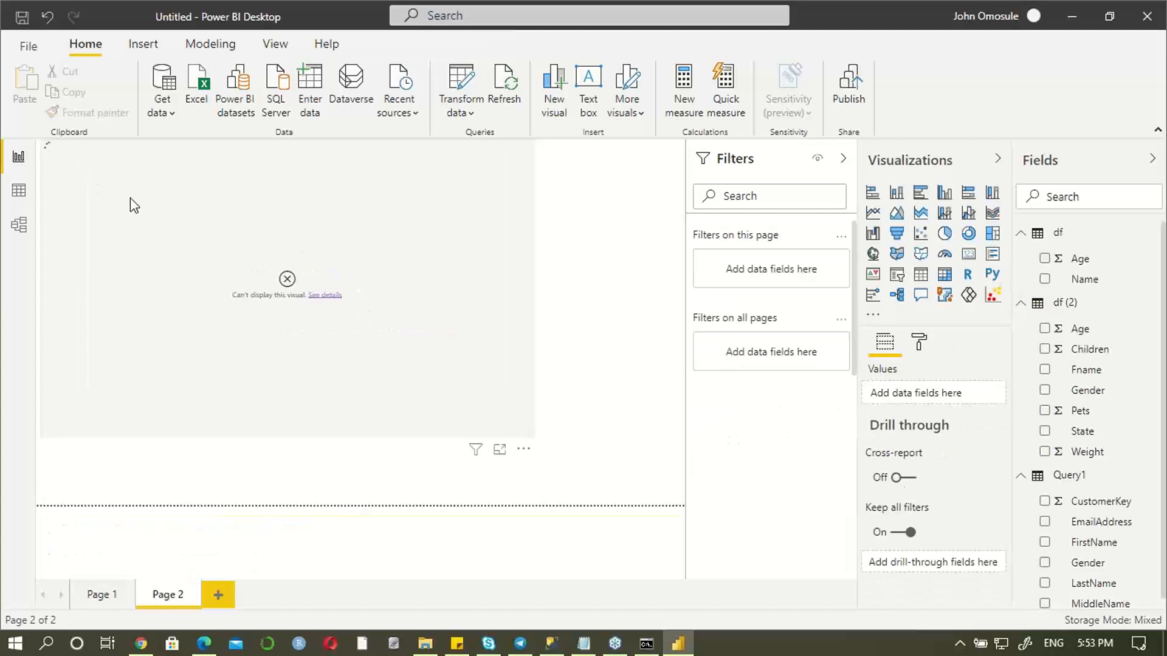
{"action": "left_click", "coordinate": [295, 404]}
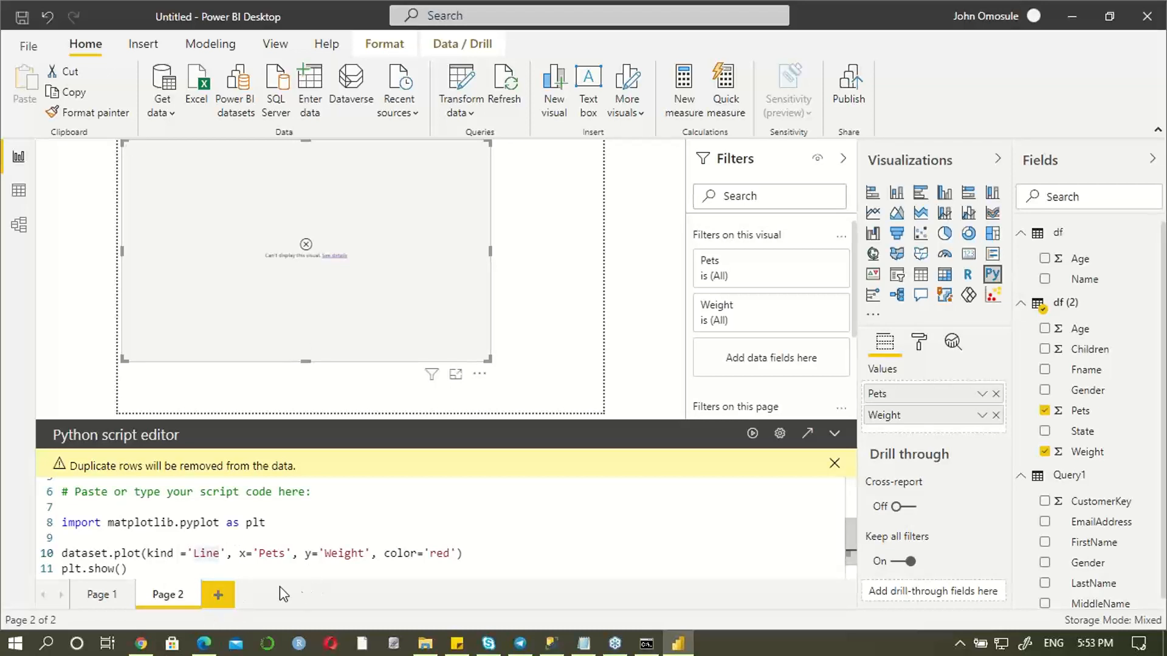
Step: Clear the 'Line' plot kind from the dataset.plot call, leaving the quotes empty
{"action": "key", "text": "BackSpace"}
{"action": "key", "text": "BackSpace"}
{"action": "key", "text": "BackSpace"}
{"action": "key", "text": "BackSpace"}
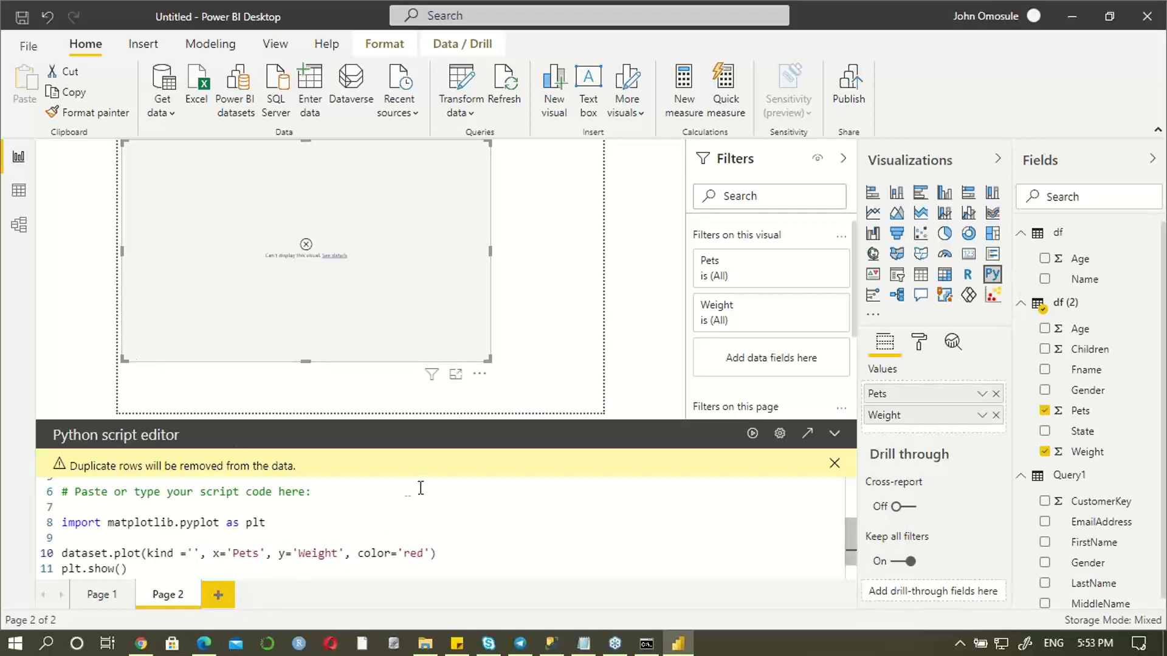
Step: Swap Pets for Fname from df (2) in the Python visual's values and in the script's commented pandas.DataFrame line
{"action": "scroll", "coordinate": [654, 526], "scroll_direction": "up", "scroll_amount": 3}
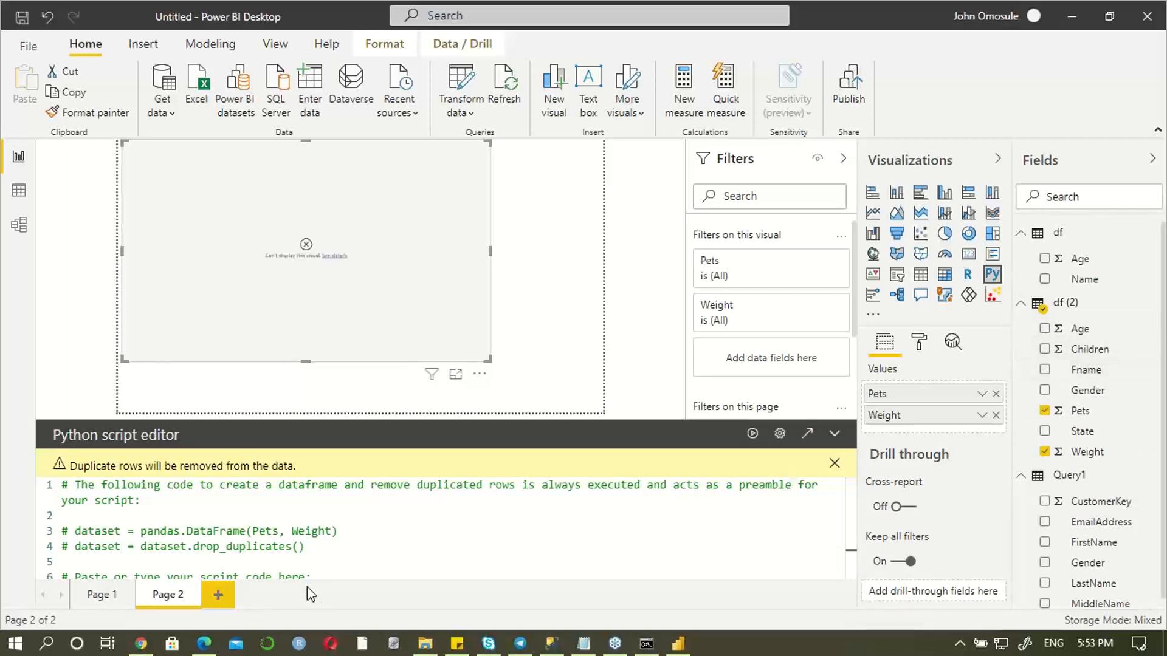
{"action": "left_click", "coordinate": [1044, 370]}
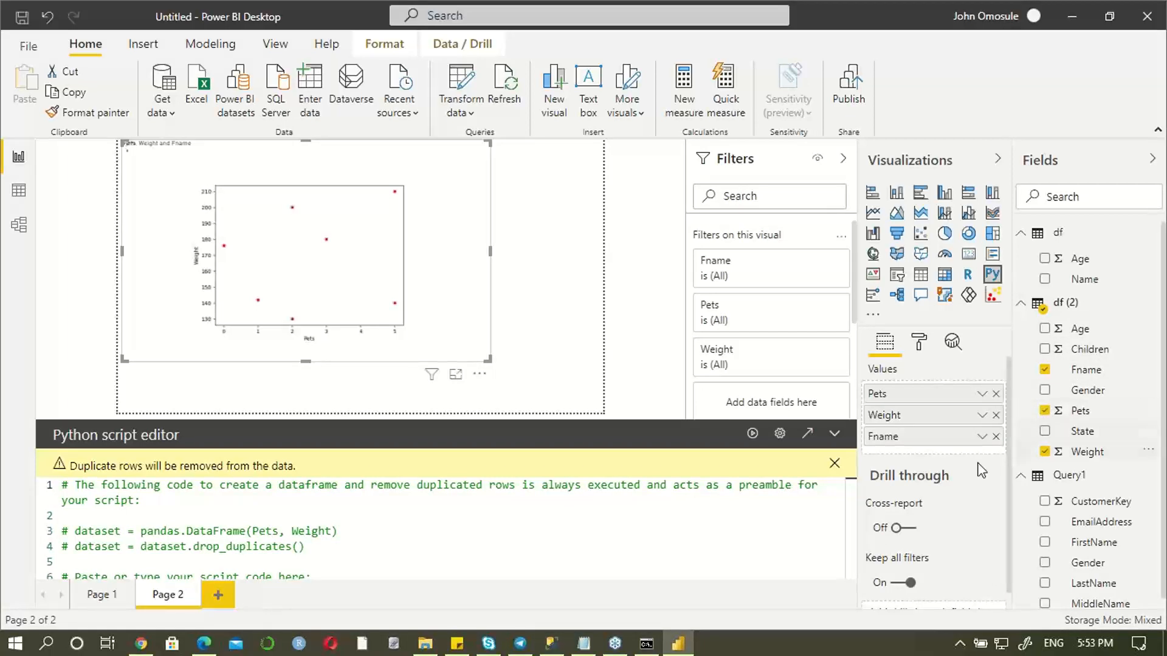
{"action": "left_click", "coordinate": [279, 532]}
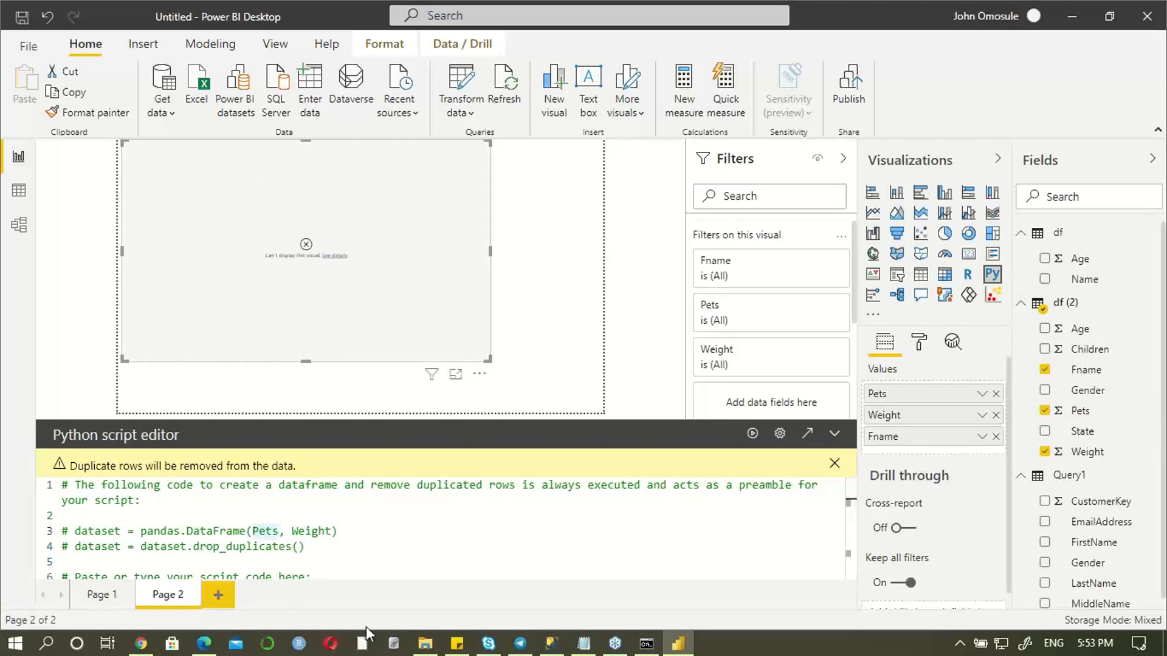
{"action": "key", "text": "BackSpace"}
{"action": "key", "text": "BackSpace"}
{"action": "key", "text": "BackSpace"}
{"action": "key", "text": "BackSpace"}
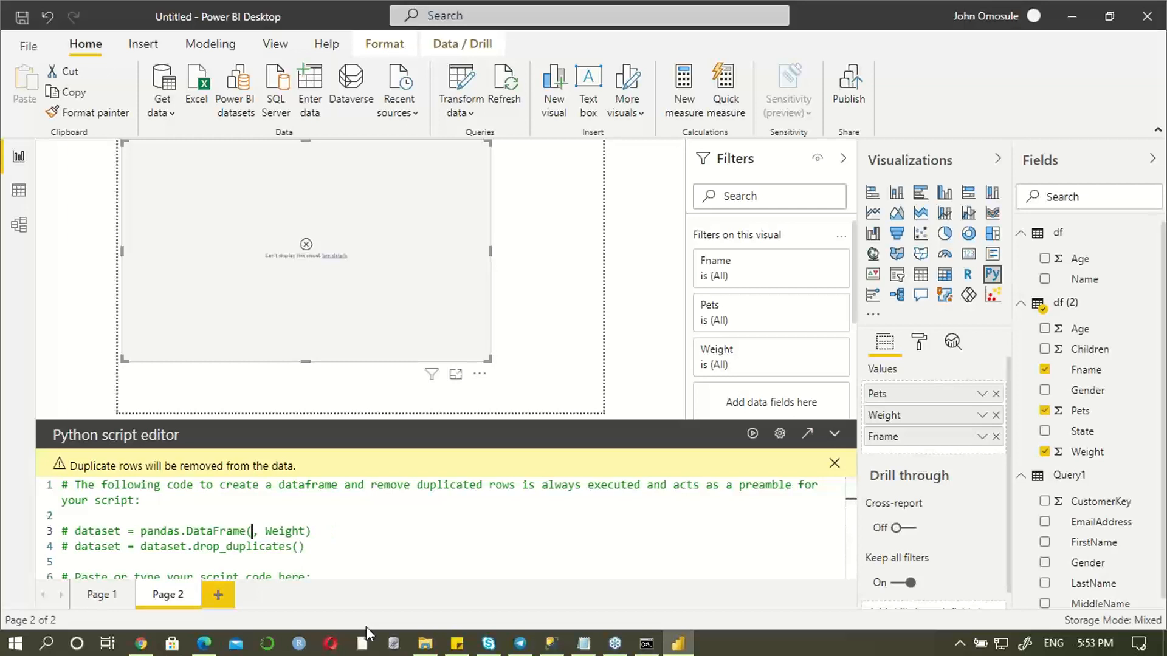
{"action": "type", "text": "F"}
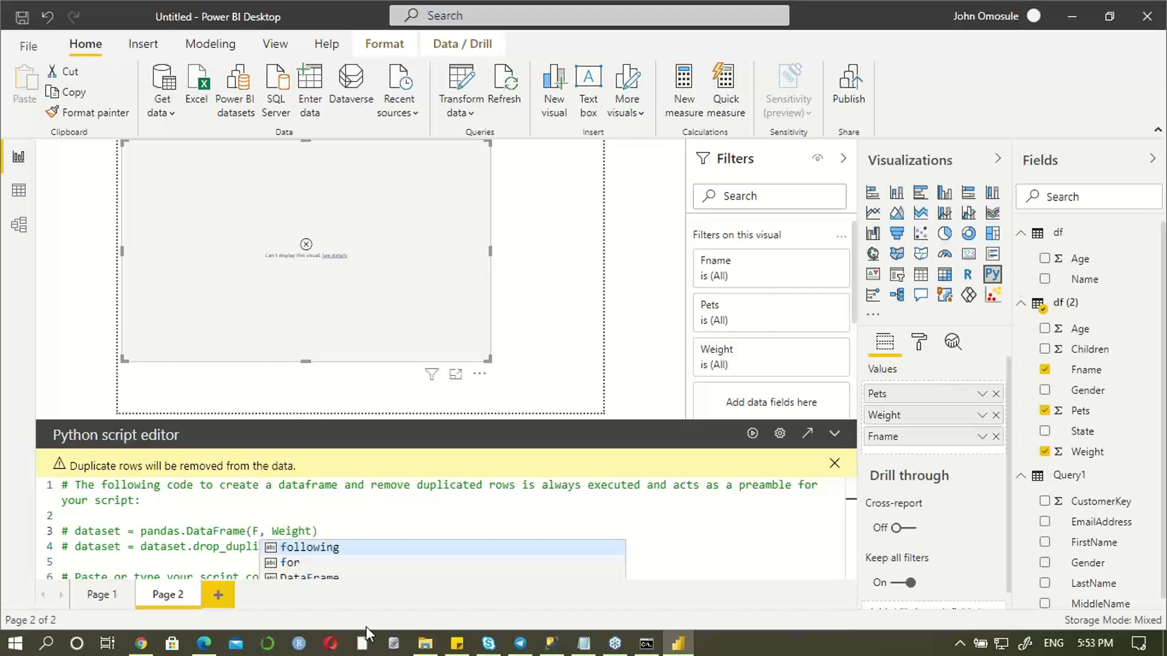
{"action": "type", "text": "na"}
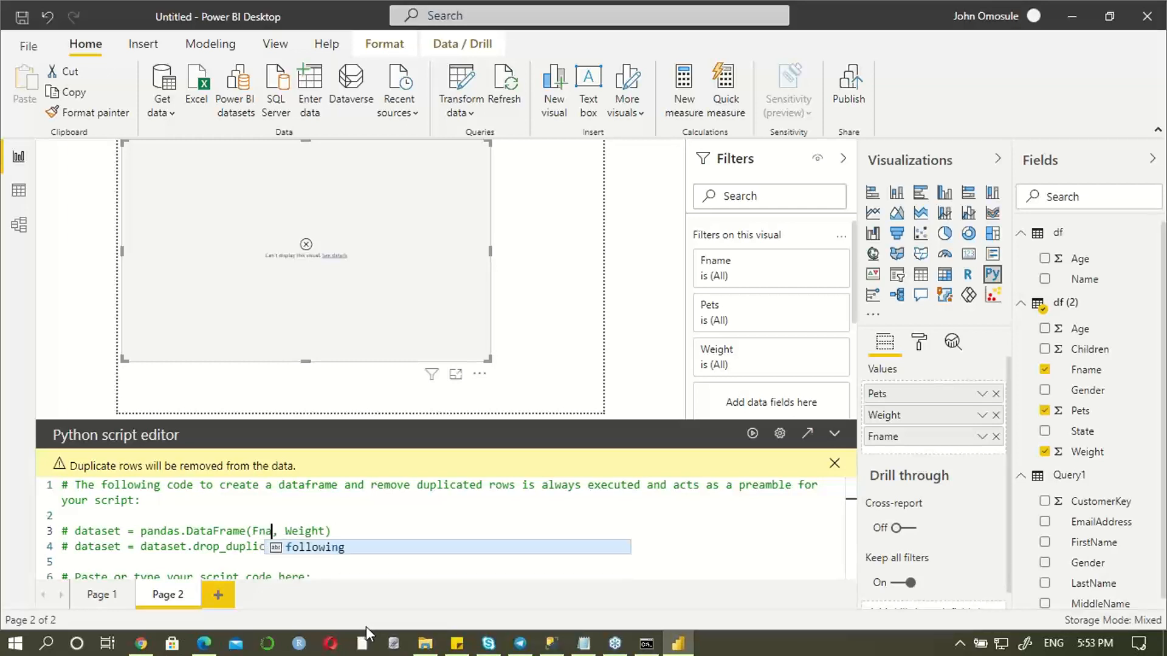
{"action": "type", "text": "me"}
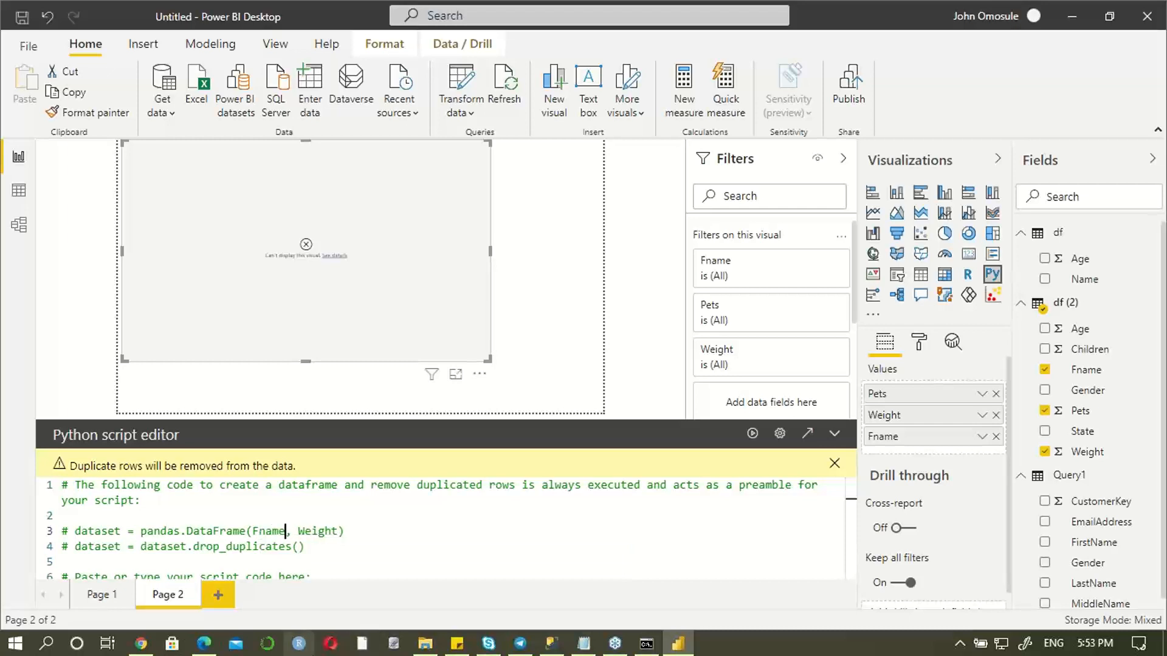
{"action": "left_click", "coordinate": [995, 394]}
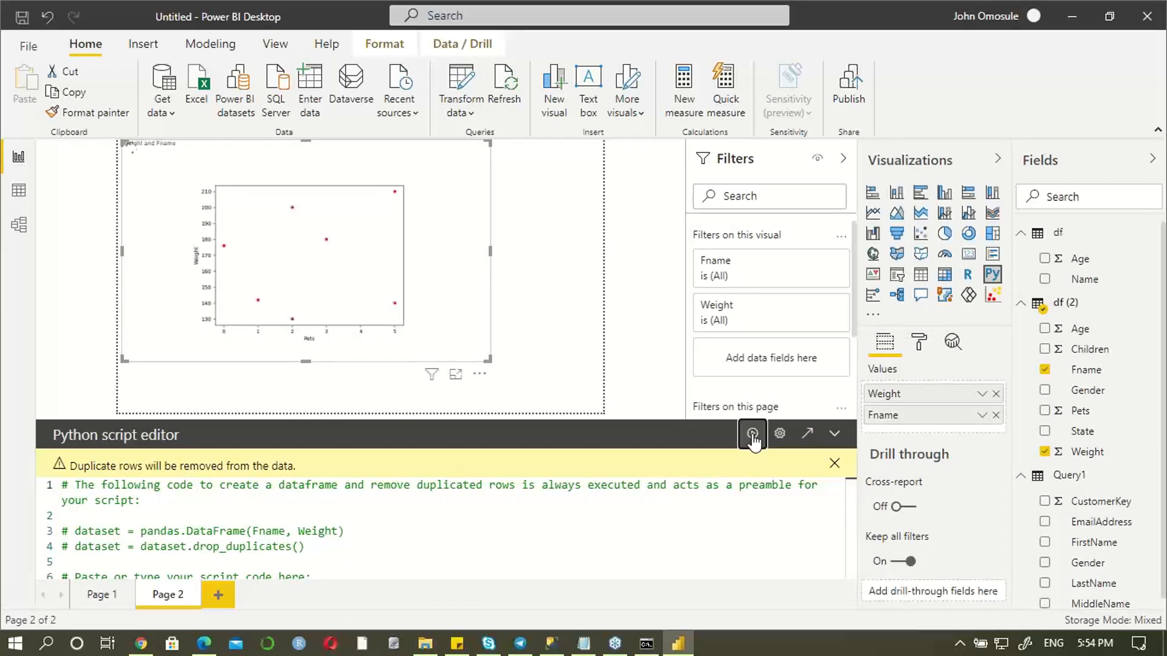
Step: Set the plot kind to 'bar' in the dataset.plot call and run the script
{"action": "scroll", "coordinate": [215, 506], "scroll_direction": "down", "scroll_amount": 3}
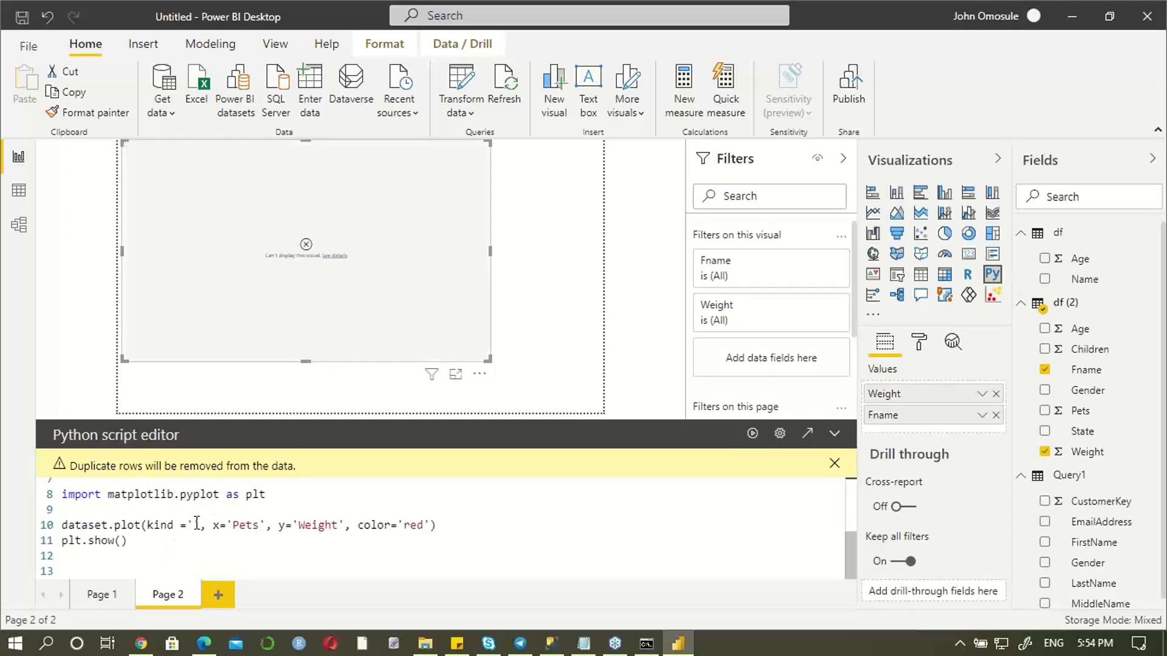
{"action": "left_click", "coordinate": [196, 524]}
{"action": "type", "text": "Bar"}
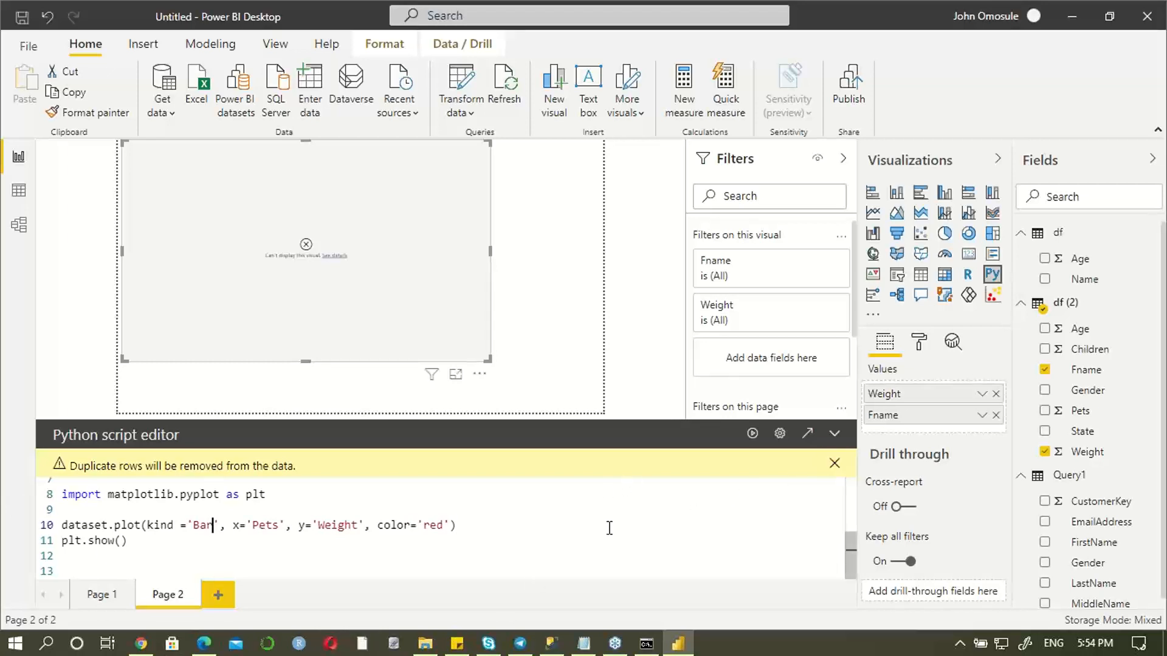
{"action": "key", "text": "Left"}
{"action": "key", "text": "Left"}
{"action": "key", "text": "BackSpace"}
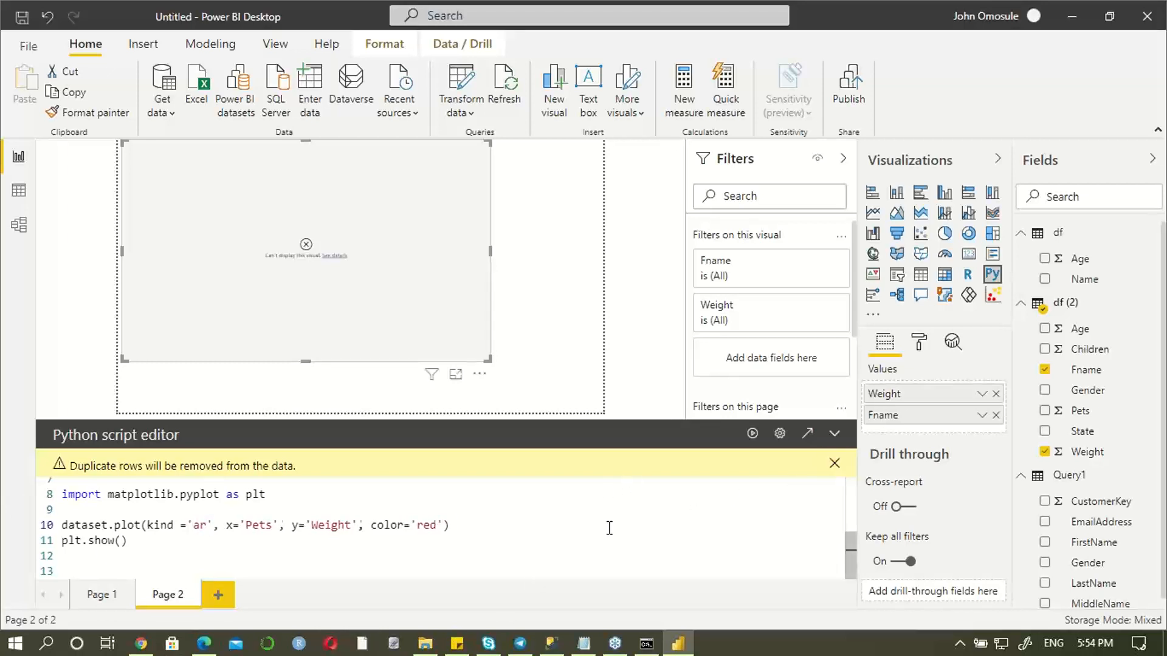
{"action": "type", "text": "b"}
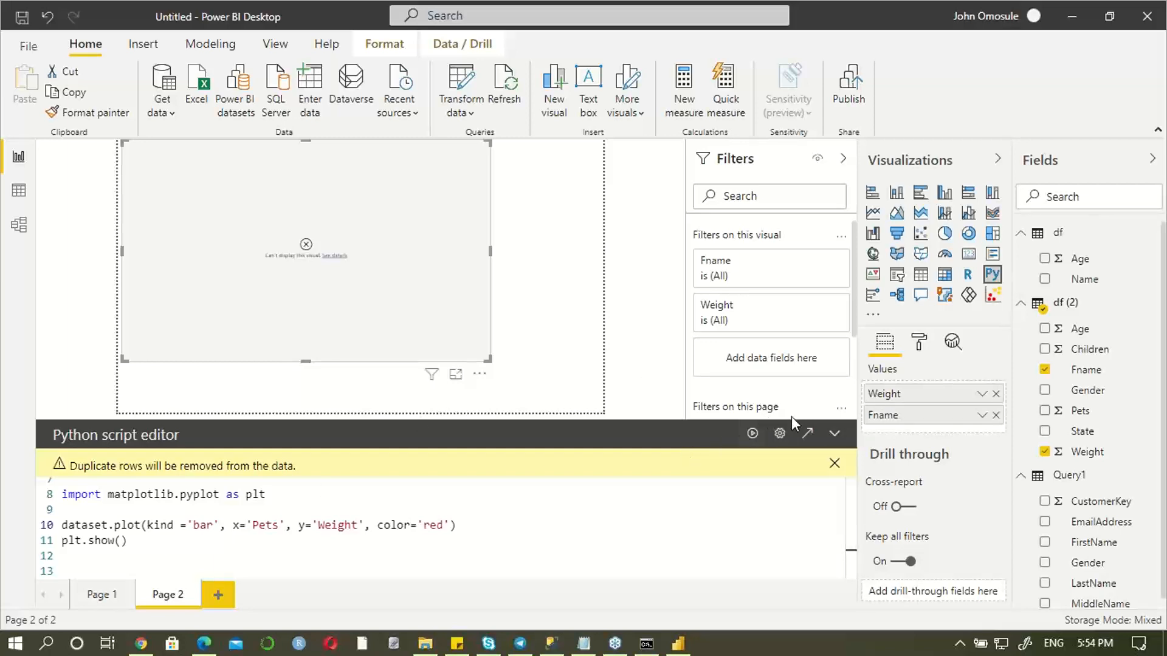
{"action": "left_click", "coordinate": [750, 434]}
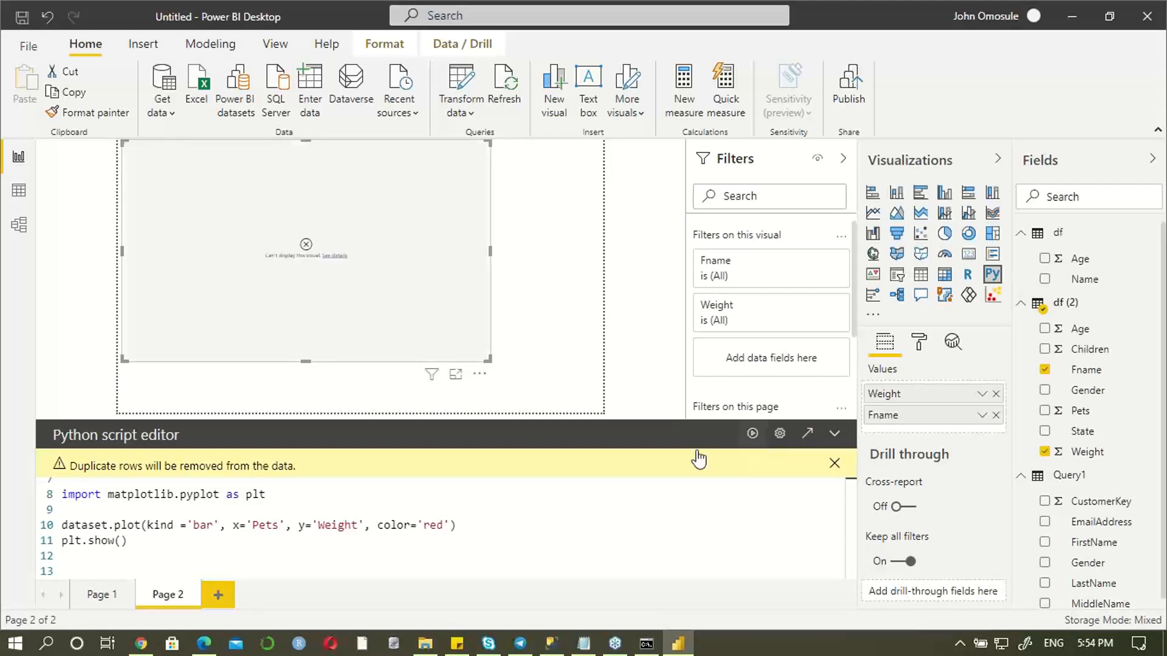
Step: Change the x argument of dataset.plot to 'Fname'
{"action": "left_click", "coordinate": [278, 526]}
{"action": "key", "text": "BackSpace"}
{"action": "key", "text": "BackSpace"}
{"action": "key", "text": "BackSpace"}
{"action": "key", "text": "BackSpace"}
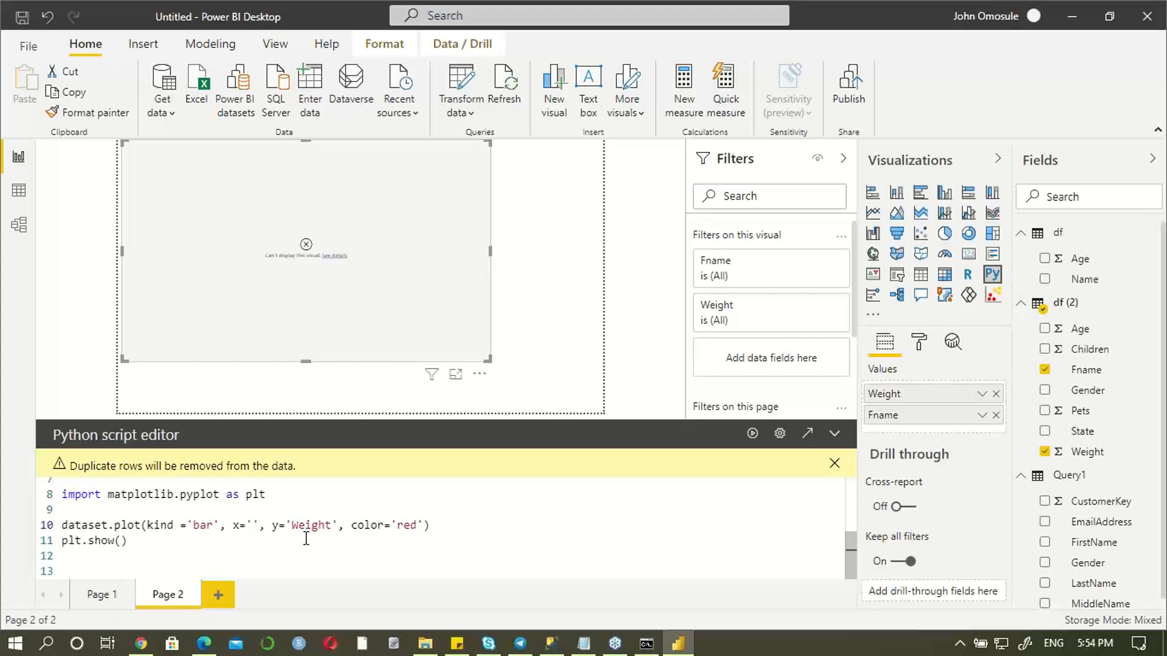
{"action": "type", "text": "Fname"}
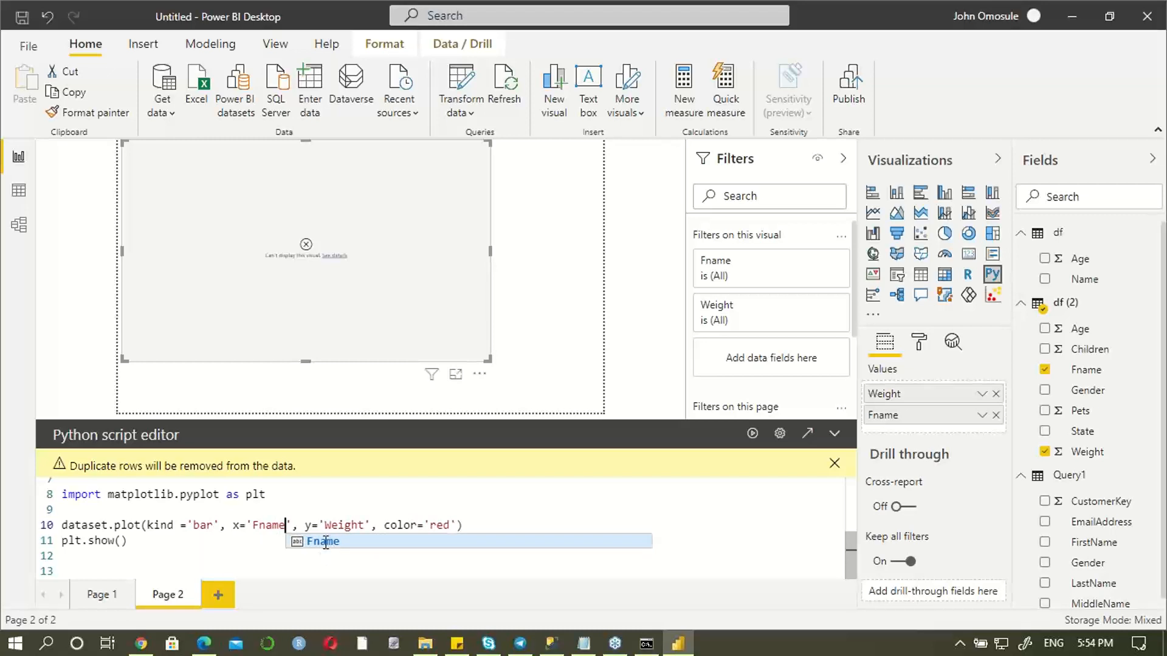
{"action": "left_click", "coordinate": [325, 542]}
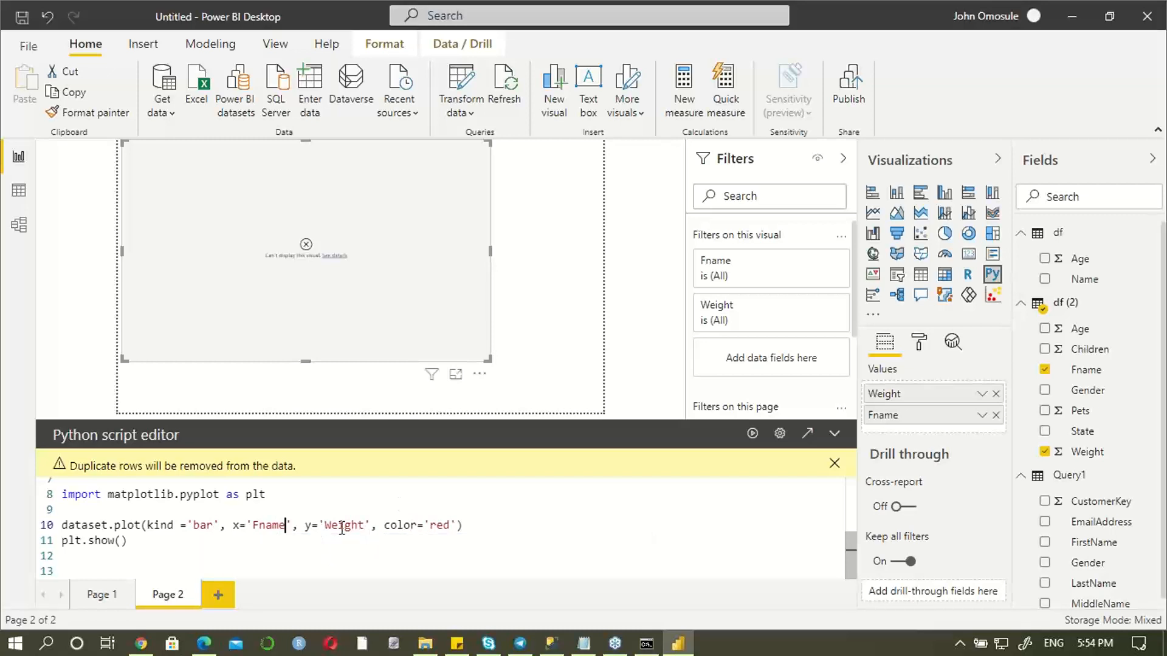
Step: Run the script to draw the Fname and Weight bar chart, and open the slightly repositioned visual in focus mode
{"action": "scroll", "coordinate": [398, 523], "scroll_direction": "up", "scroll_amount": 3}
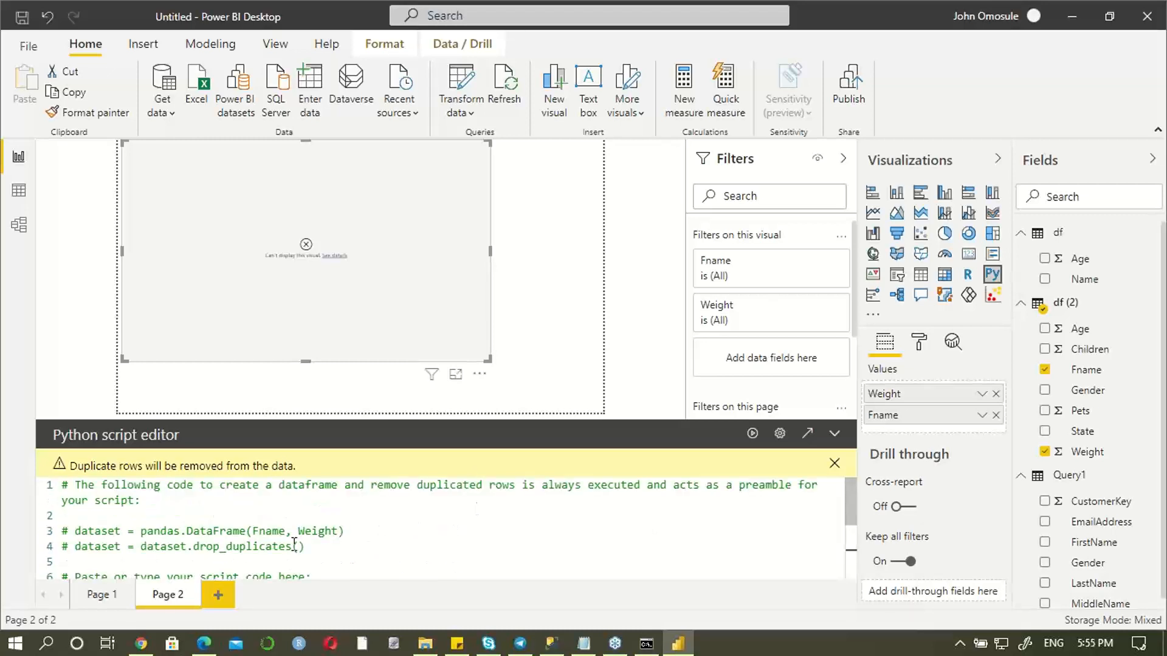
{"action": "scroll", "coordinate": [316, 542], "scroll_direction": "down", "scroll_amount": 3}
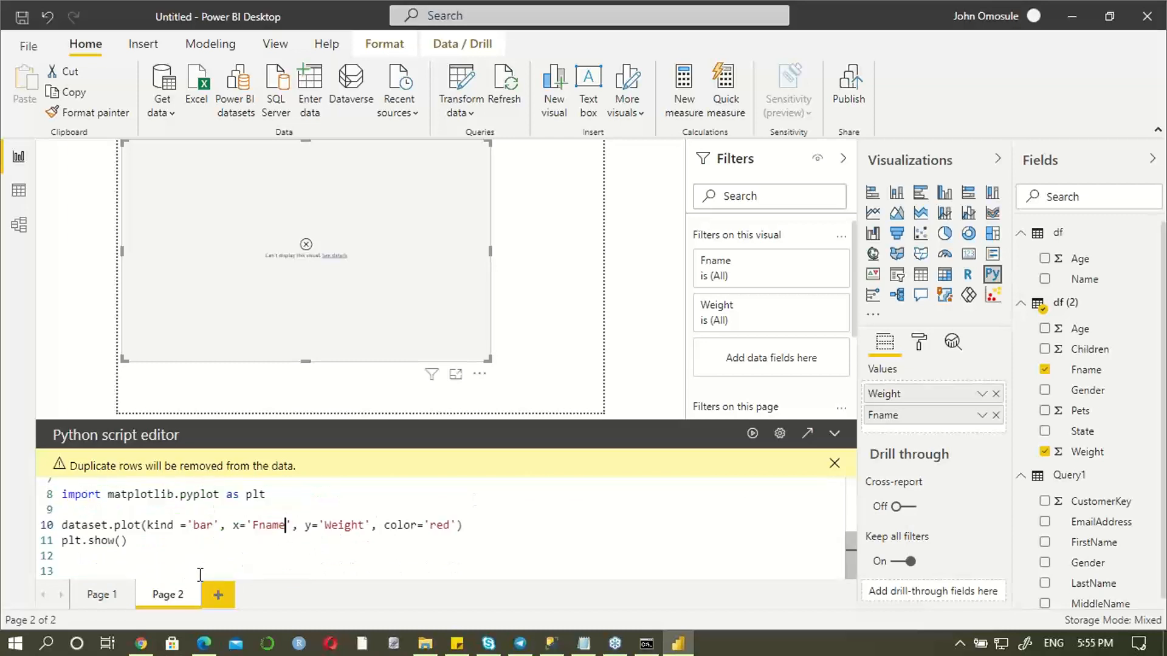
{"action": "left_click", "coordinate": [751, 433]}
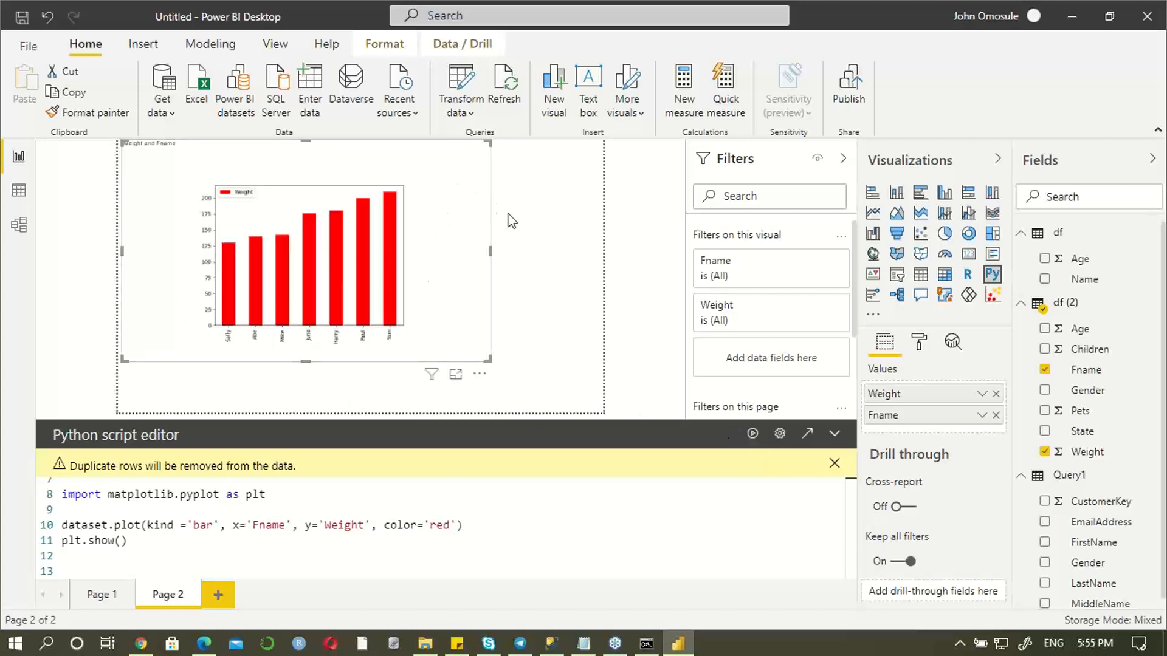
{"action": "left_click_drag", "start_coordinate": [418, 151], "coordinate": [453, 183]}
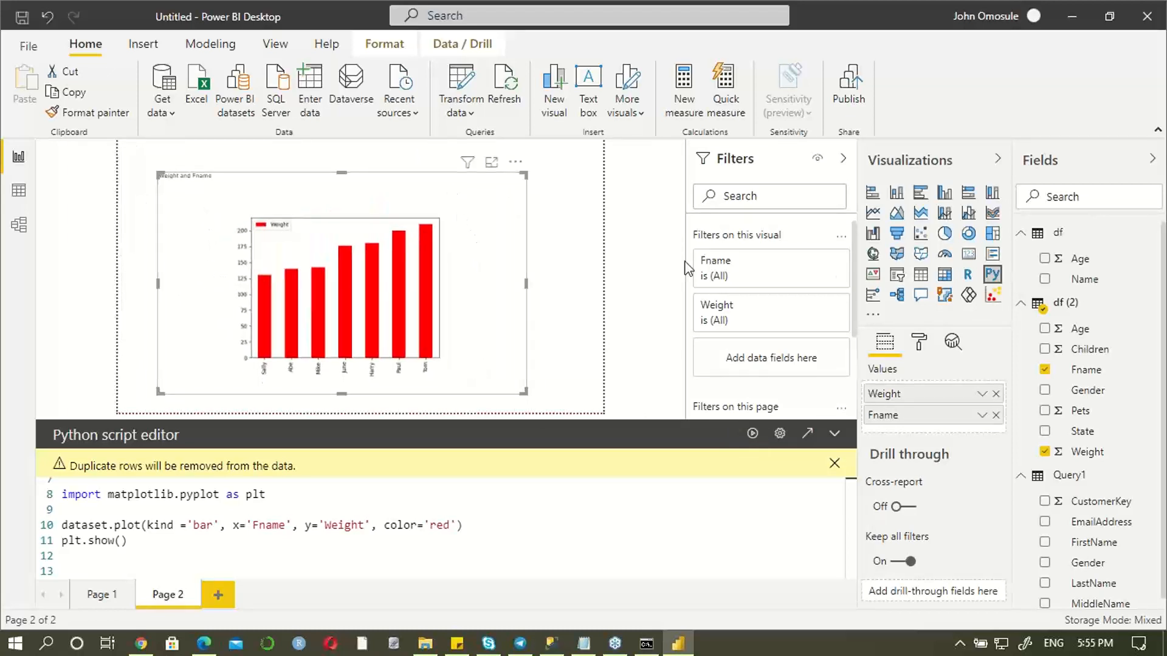
{"action": "left_click", "coordinate": [492, 164]}
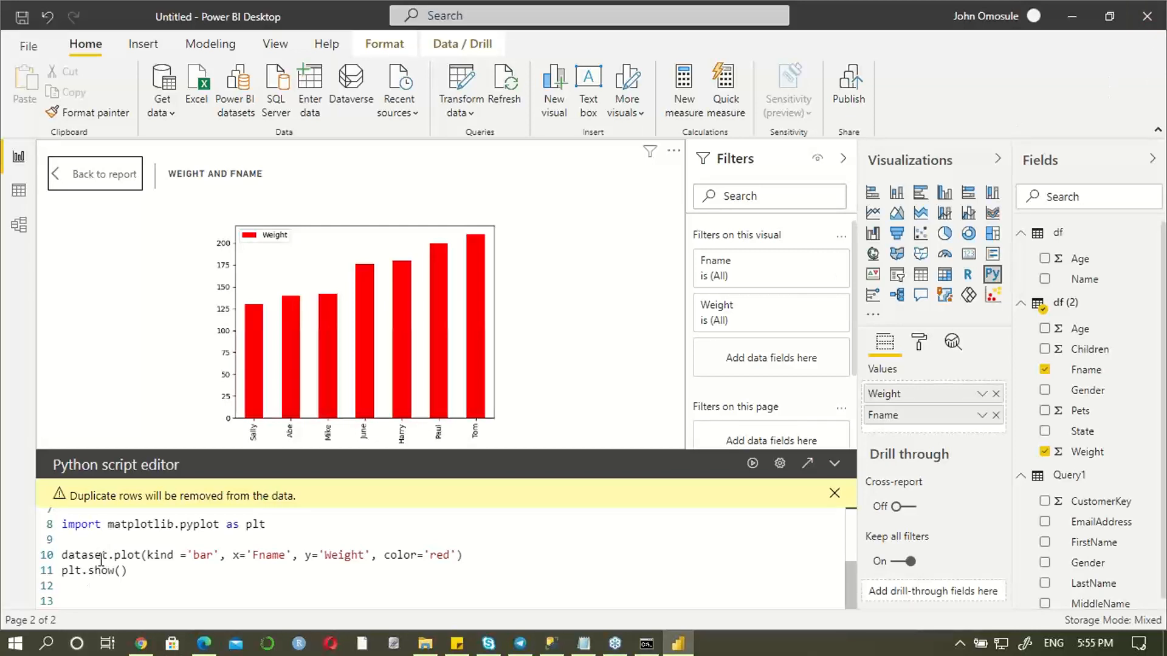
Step: Add the line dataset.xlabel('Name') between the dataset.plot and plt.show() calls
{"action": "left_click", "coordinate": [469, 553]}
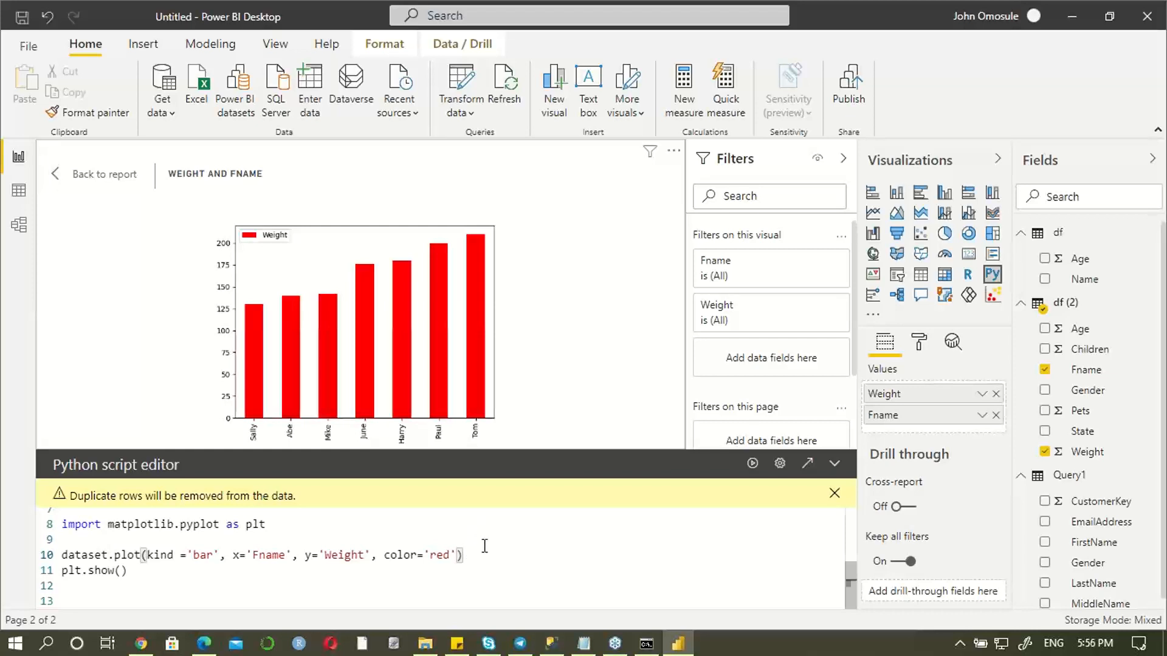
{"action": "key", "text": "Return"}
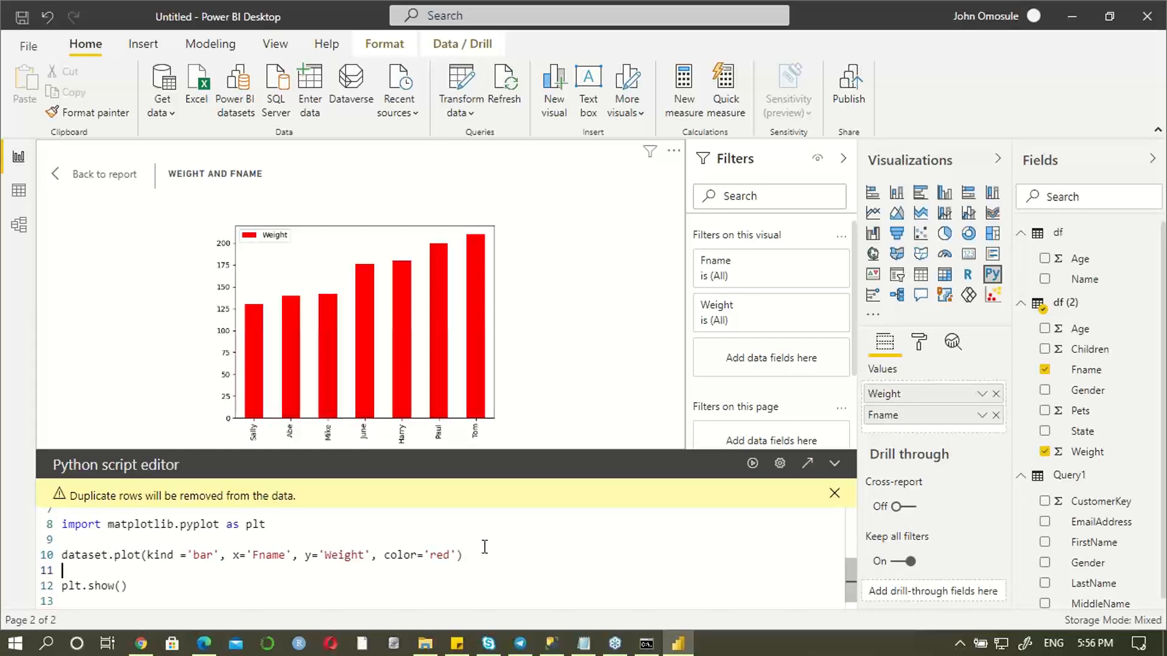
{"action": "type", "text": "dataset.xlabel('Name"}
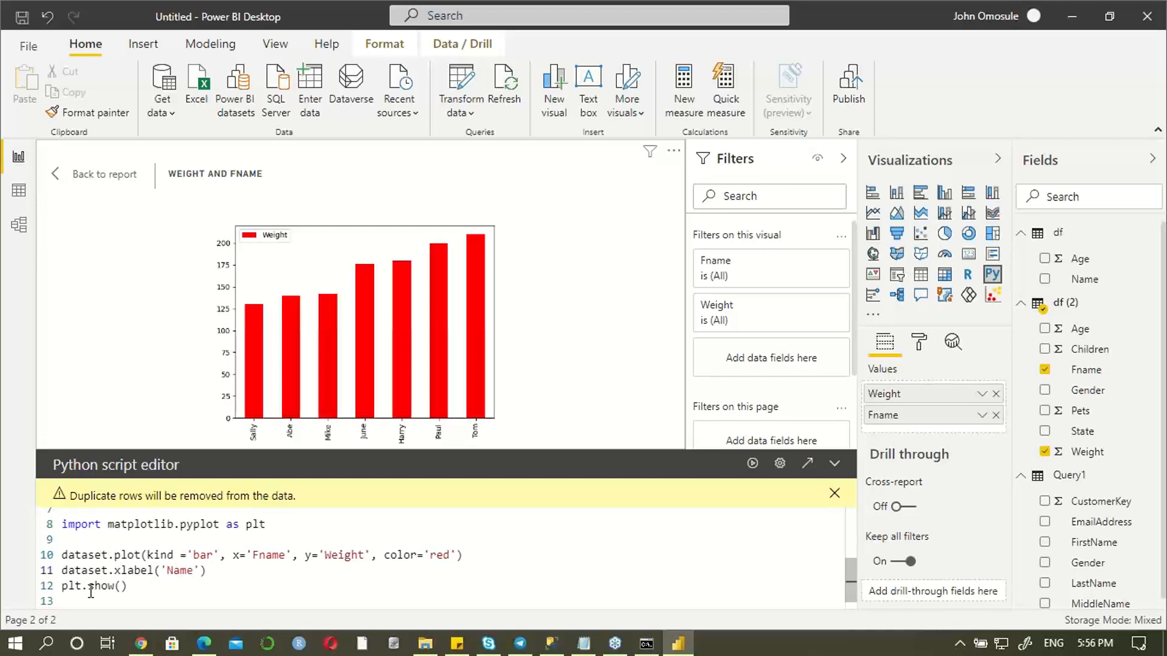
{"action": "key", "text": "Right"}
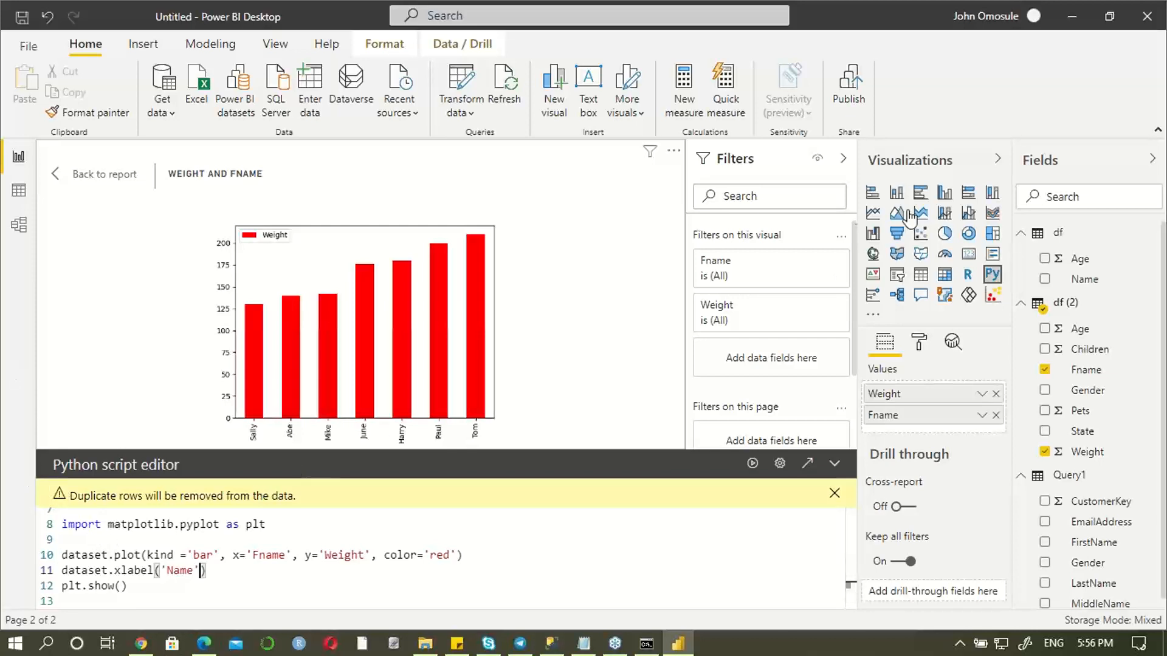
Step: Run the script with the x-axis label line, view the visual's error details and close them
{"action": "left_click", "coordinate": [750, 466]}
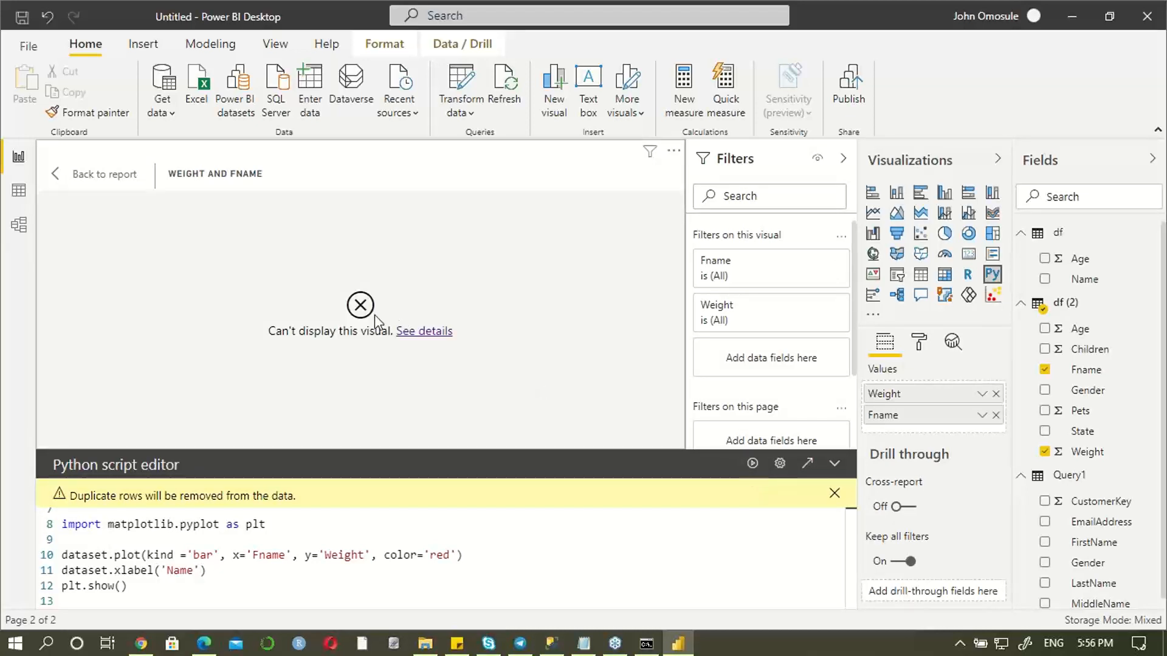
{"action": "left_click", "coordinate": [427, 336]}
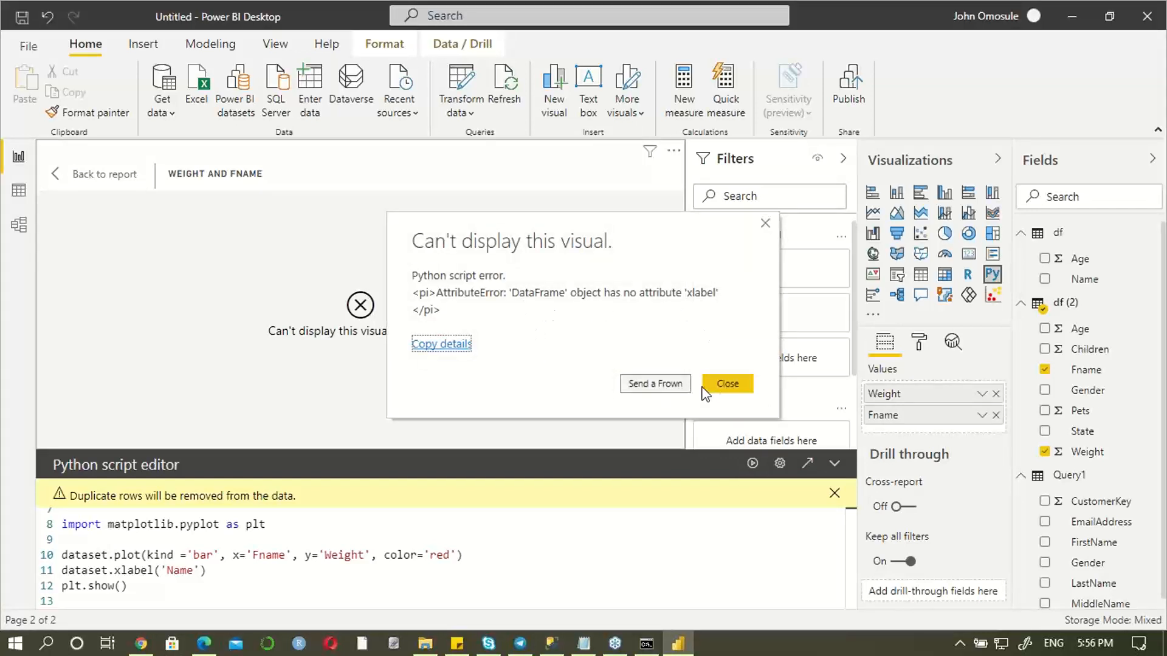
{"action": "left_click", "coordinate": [765, 224]}
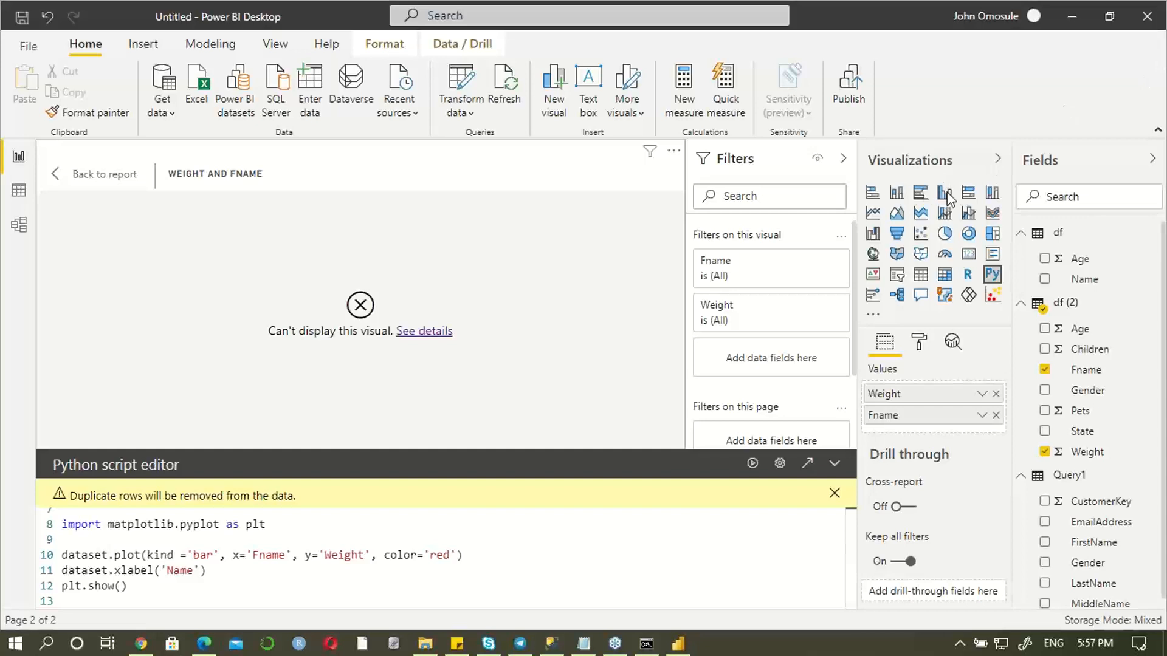
Step: Check the matplotlib.pyplot.xlabel example on the Kite documentation page in the browser and return to Power BI Desktop
{"action": "key", "text": "alt+Tab"}
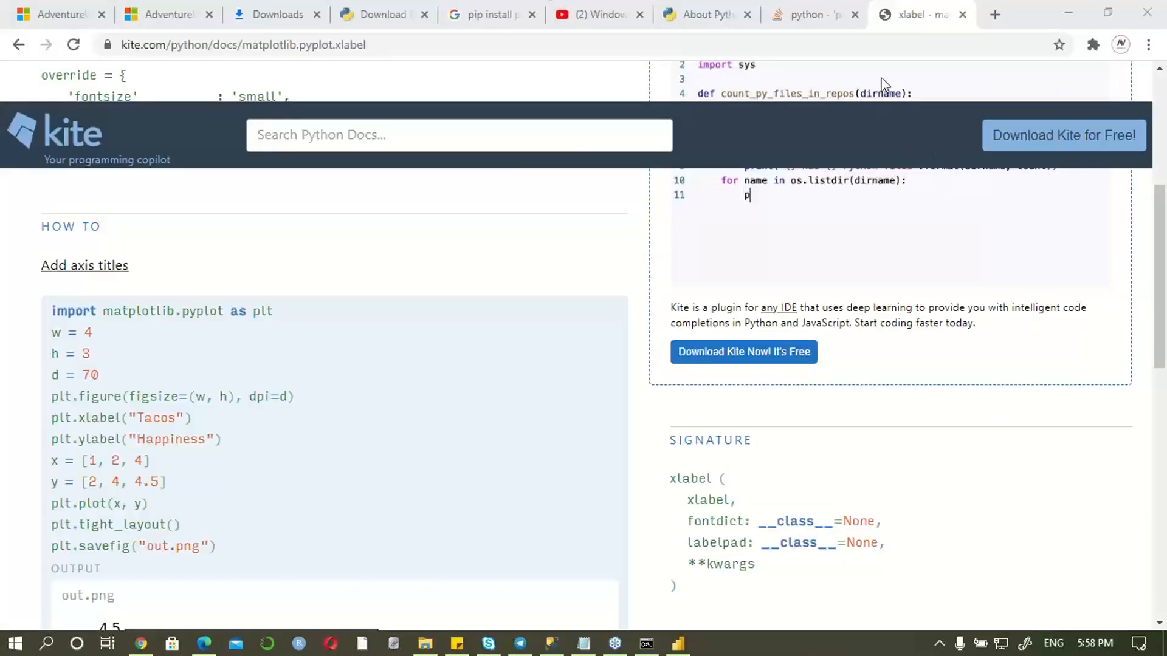
{"action": "left_click", "coordinate": [1067, 8]}
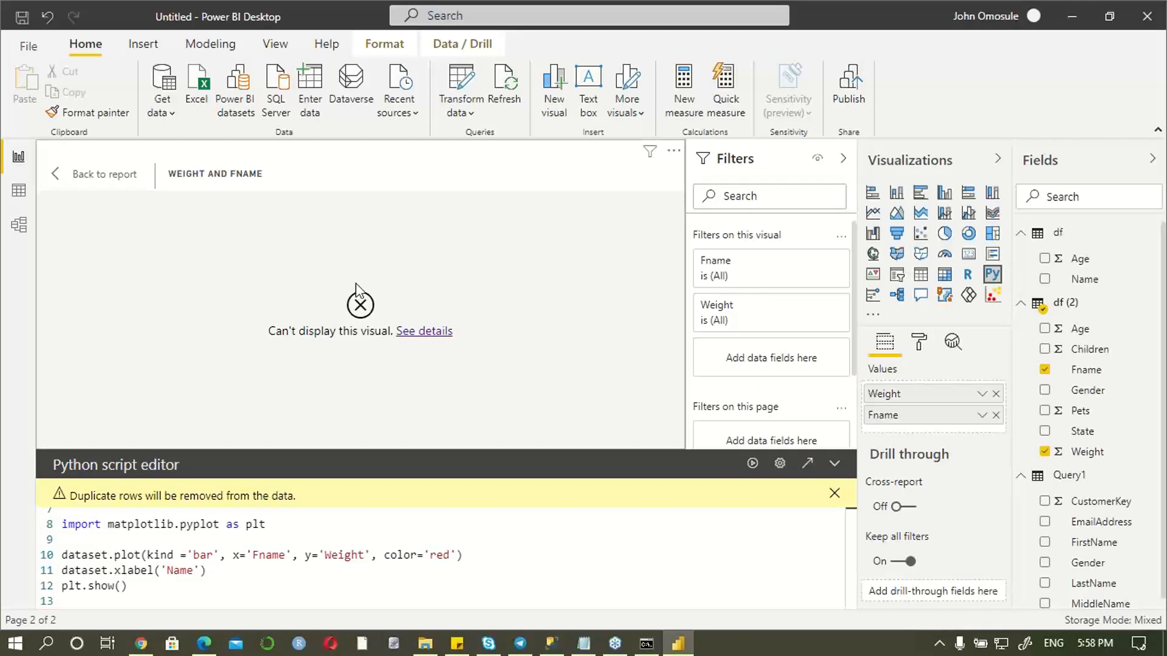
Step: Replace 'dataset' with 'plt' in the xlabel line so it reads plt.xlabel('Name')
{"action": "left_click", "coordinate": [113, 570]}
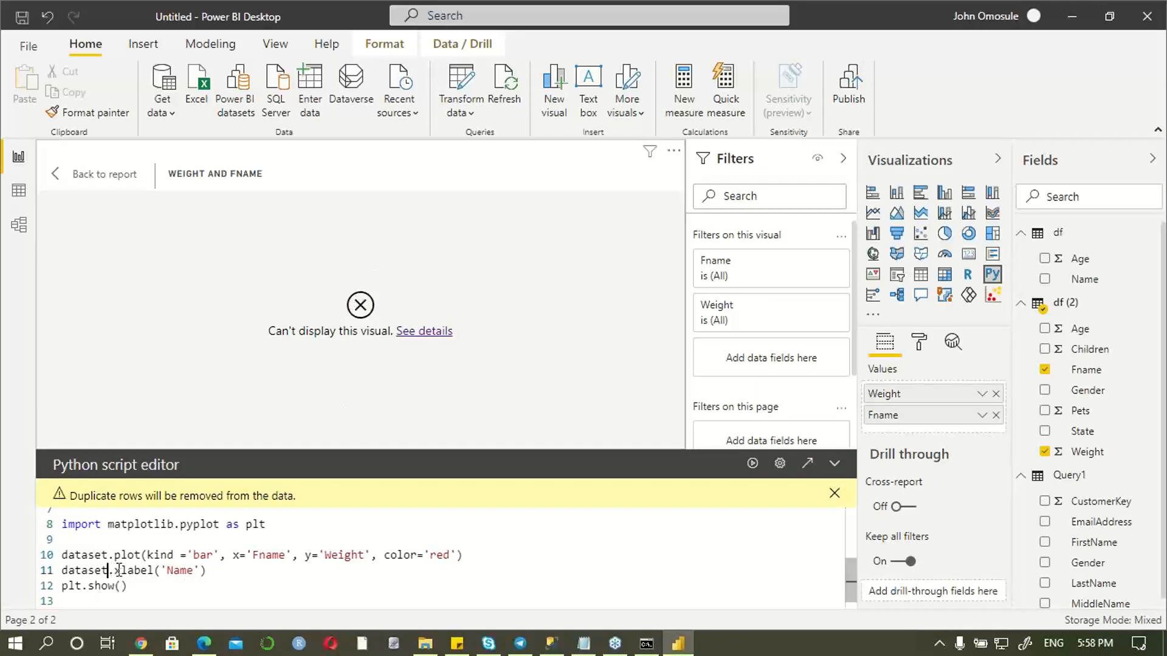
{"action": "key", "text": "BackSpace"}
{"action": "key", "text": "BackSpace"}
{"action": "key", "text": "BackSpace"}
{"action": "key", "text": "BackSpace"}
{"action": "key", "text": "BackSpace"}
{"action": "key", "text": "BackSpace"}
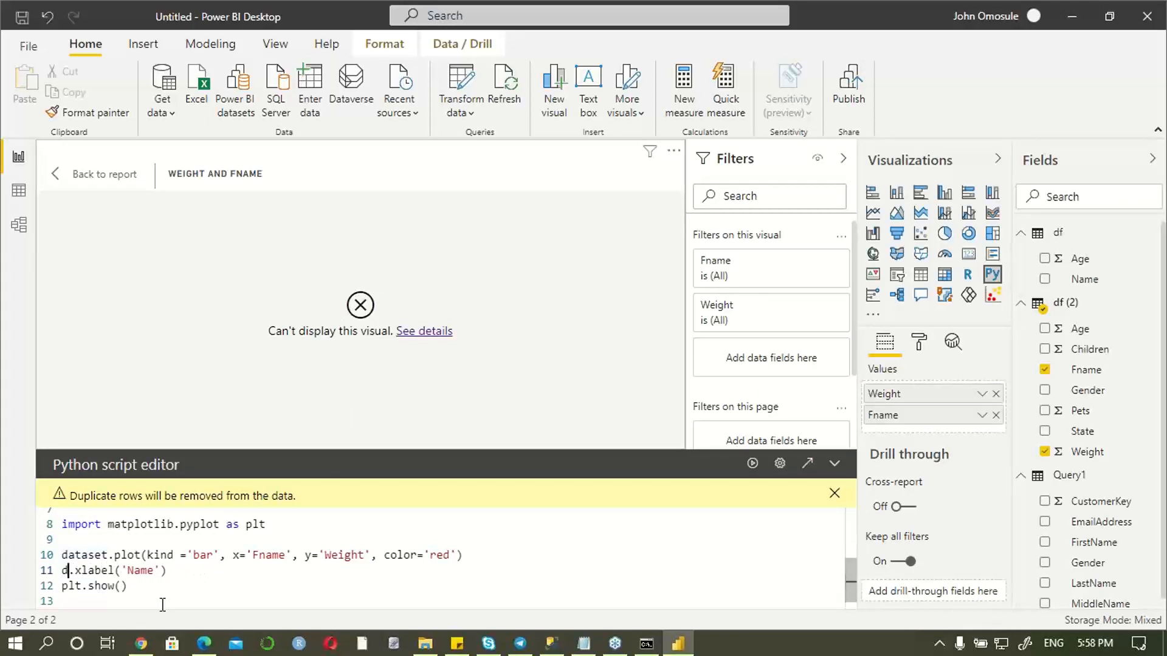
{"action": "key", "text": "BackSpace"}
{"action": "type", "text": "plt"}
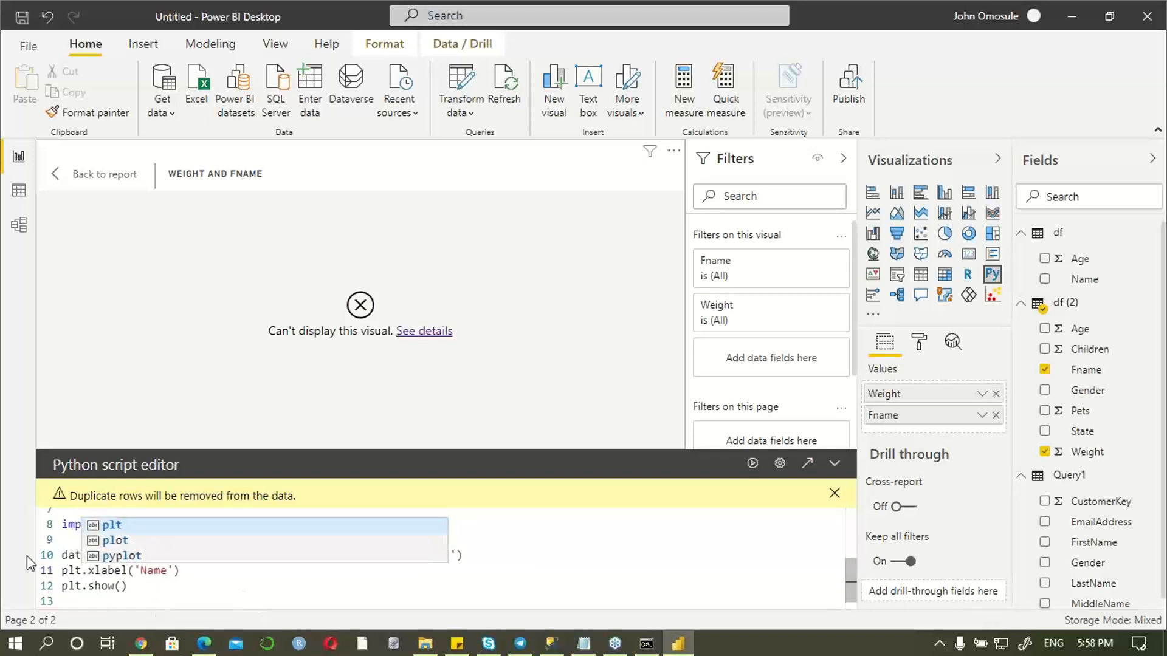
{"action": "left_click", "coordinate": [175, 571]}
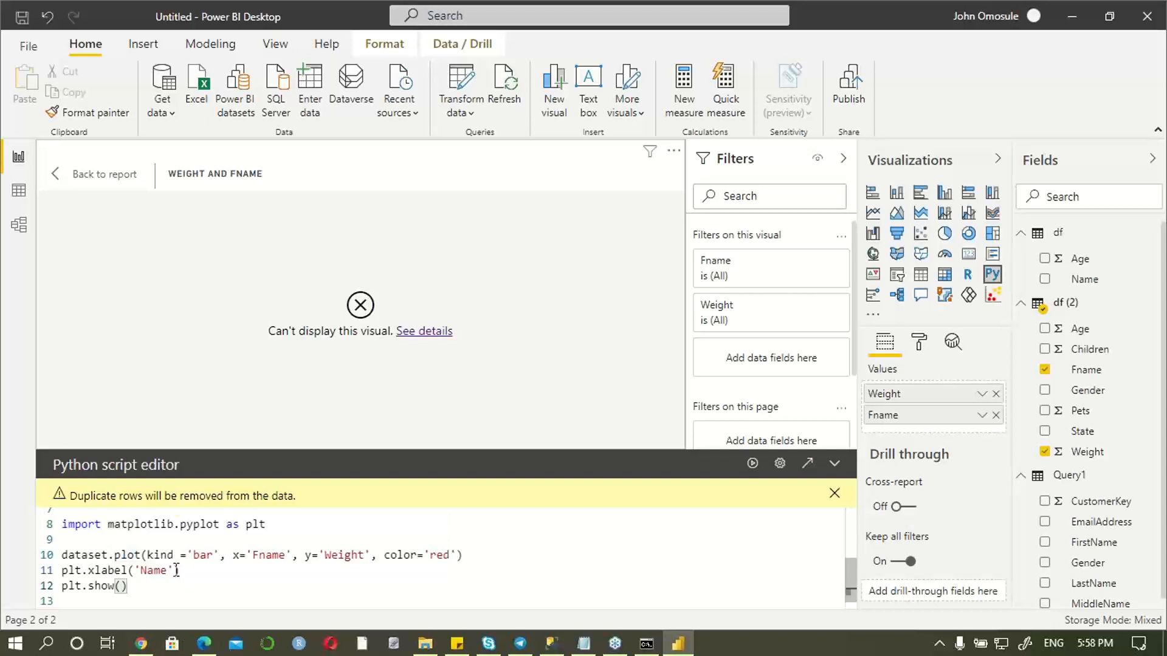
Step: Rewrite the x-axis label line with double quotes as plt.xlabel("Name") and run the script
{"action": "type", "text": "'"}
{"action": "key", "text": "BackSpace"}
{"action": "key", "text": "BackSpace"}
{"action": "key", "text": "BackSpace"}
{"action": "key", "text": "BackSpace"}
{"action": "key", "text": "BackSpace"}
{"action": "key", "text": "BackSpace"}
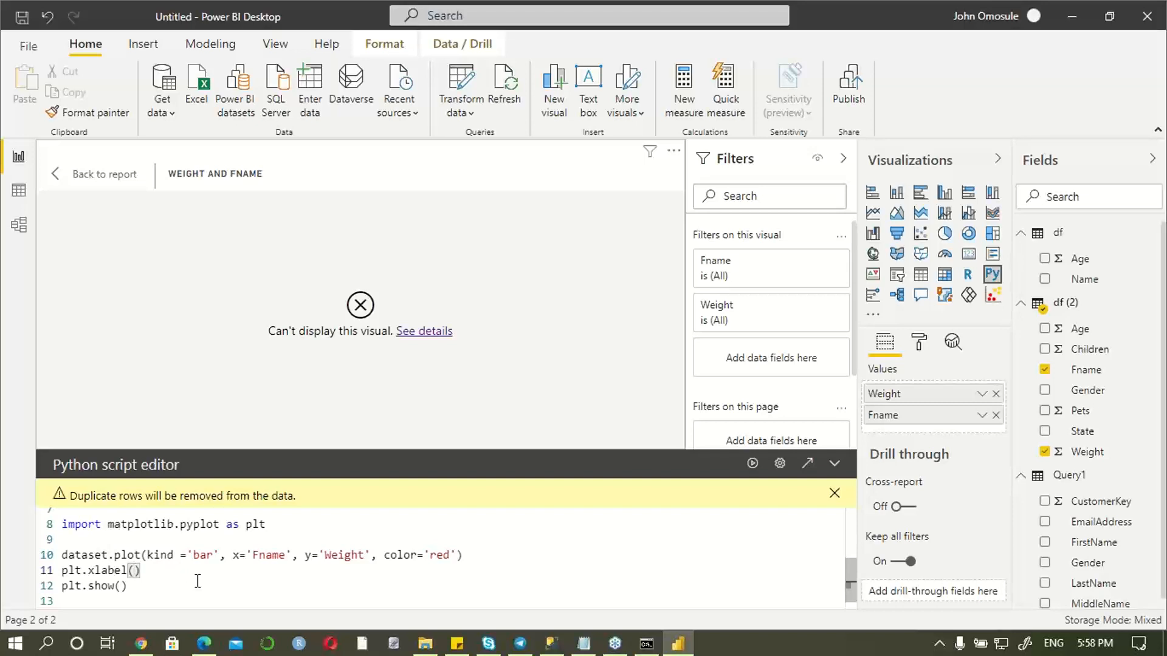
{"action": "type", "text": "\"\""}
{"action": "key", "text": "Left"}
{"action": "type", "text": "Name"}
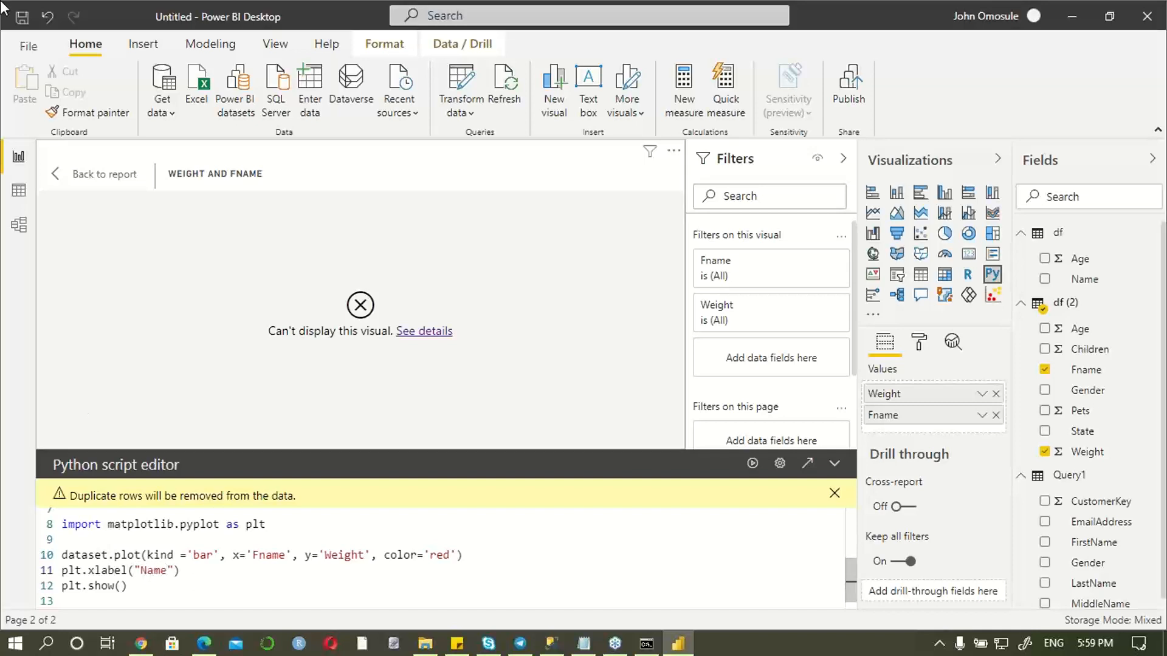
{"action": "left_click", "coordinate": [750, 466]}
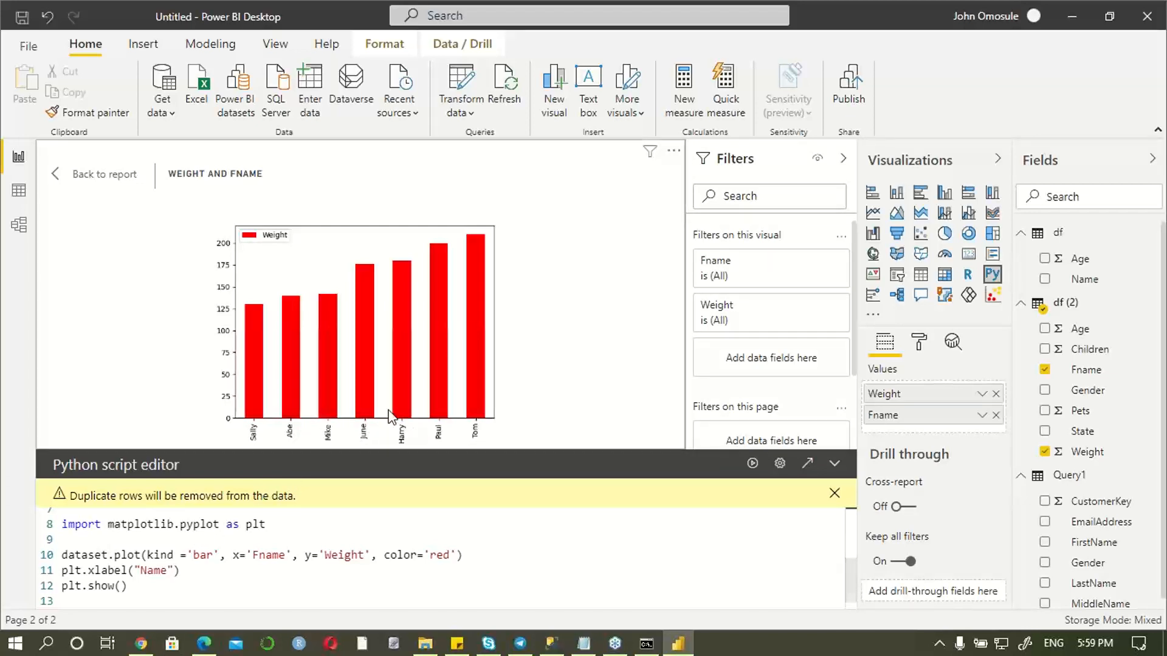
Step: Rerun the script, check the bar chart on the report page and reopen it in focus mode
{"action": "left_click", "coordinate": [753, 464]}
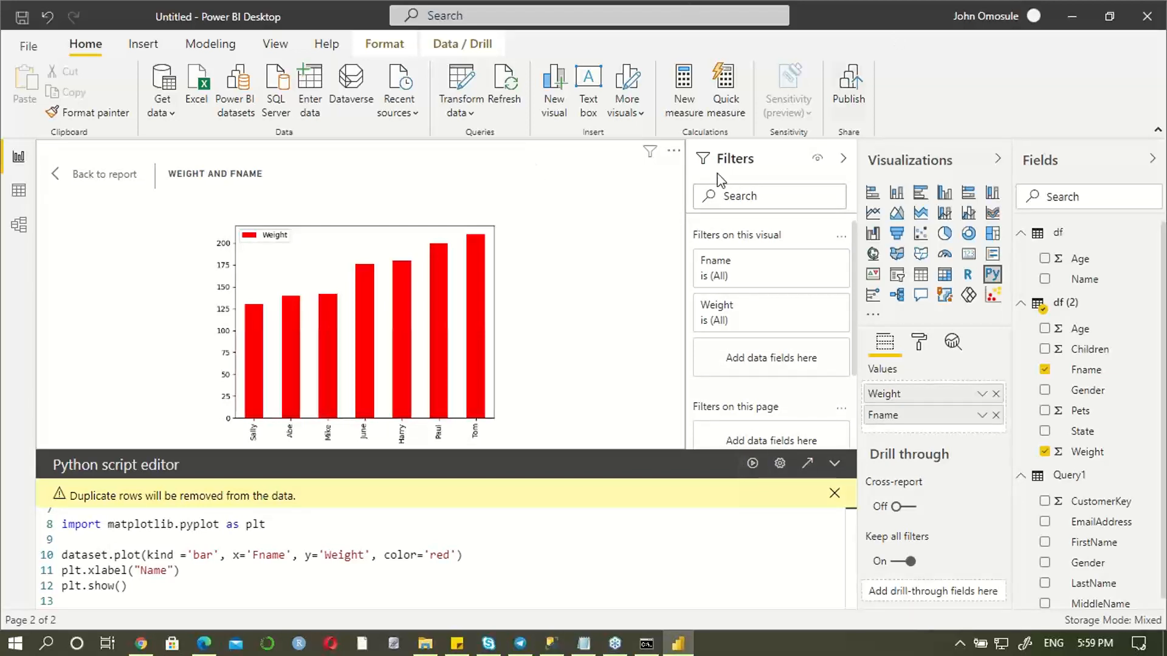
{"action": "left_click", "coordinate": [89, 181]}
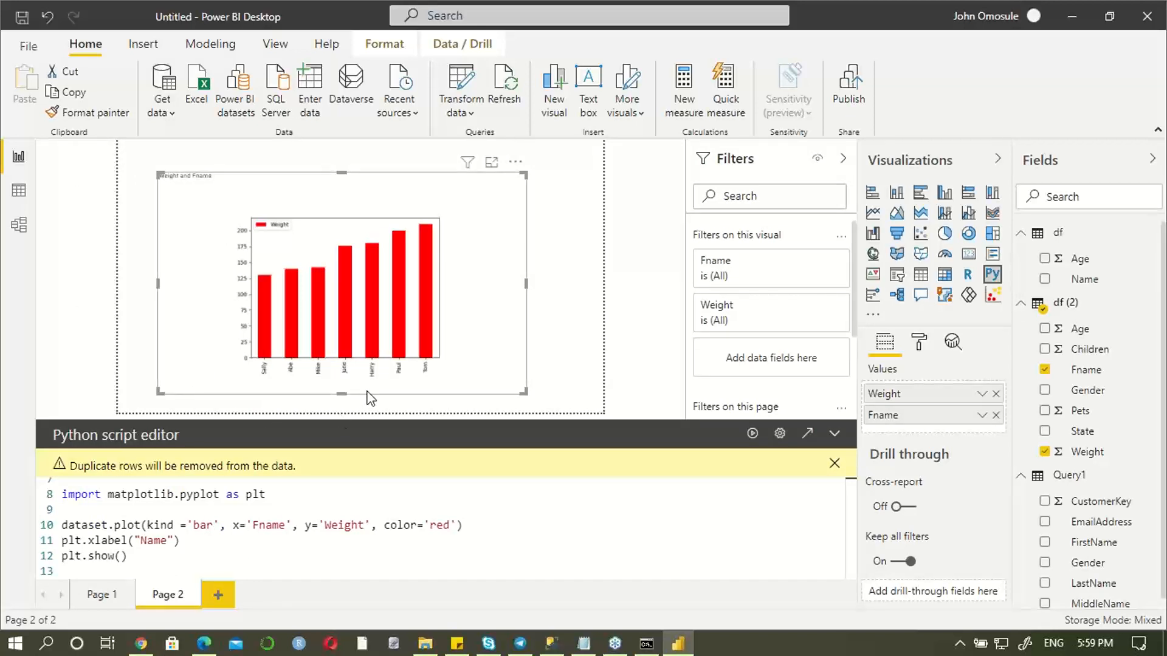
{"action": "left_click", "coordinate": [491, 163]}
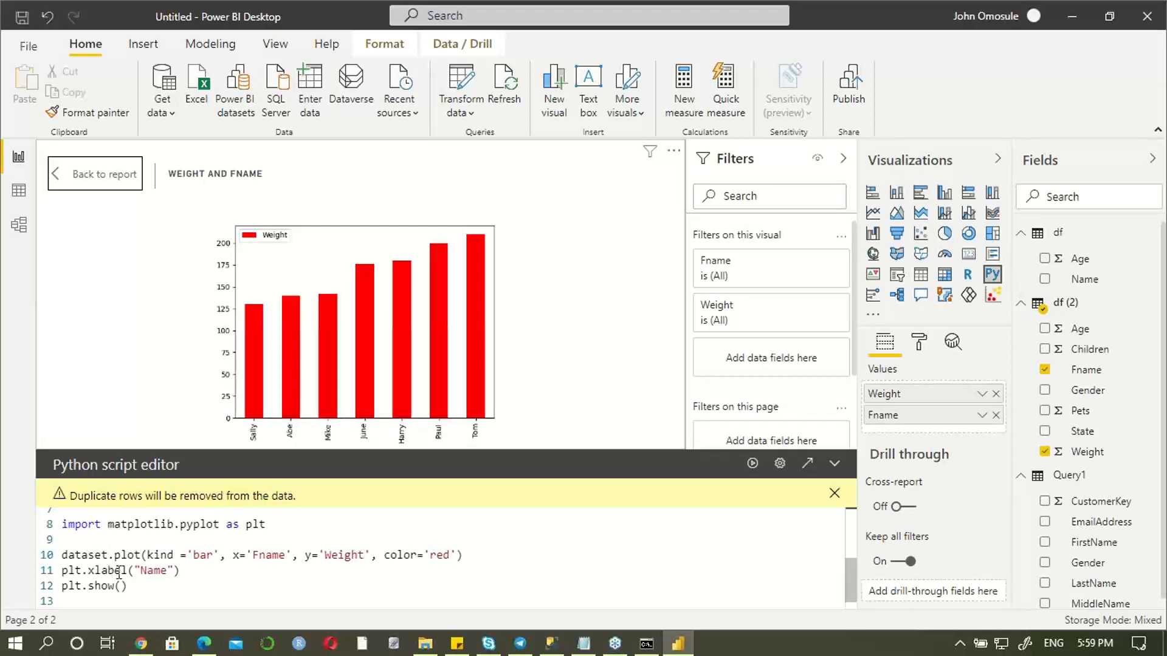
Step: Change the x-axis label's double quotes back to single quotes, plt.xlabel('Name'), and run the script
{"action": "left_click", "coordinate": [174, 571]}
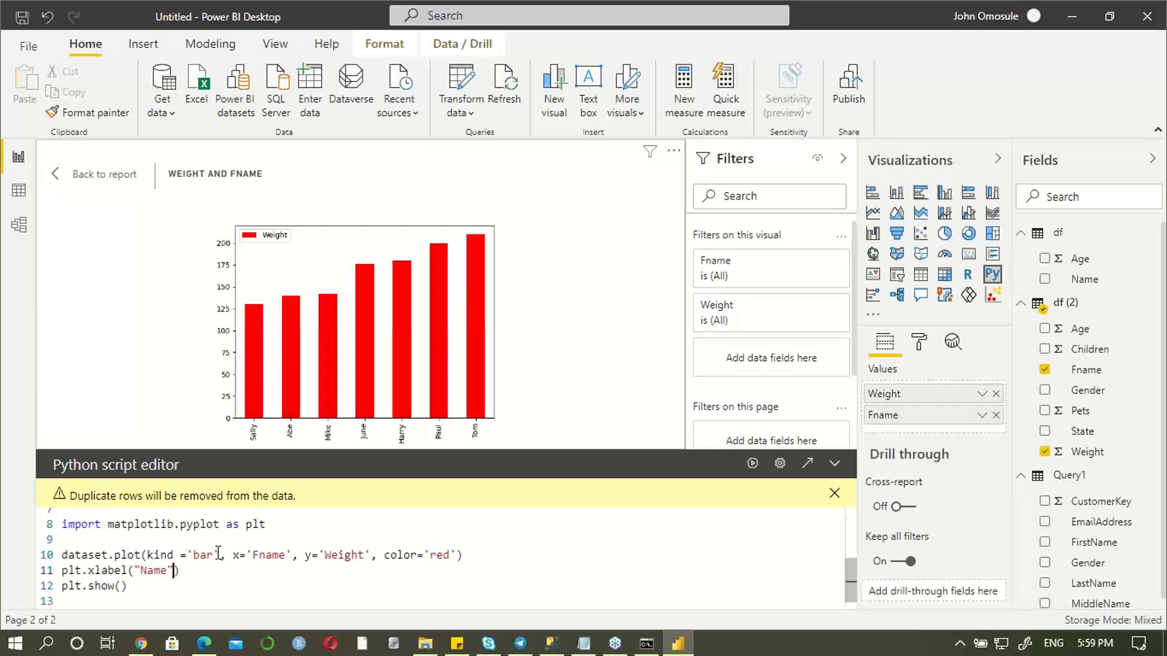
{"action": "key", "text": "BackSpace"}
{"action": "key", "text": "Left"}
{"action": "key", "text": "Left"}
{"action": "key", "text": "Left"}
{"action": "key", "text": "Left"}
{"action": "key", "text": "BackSpace"}
{"action": "type", "text": "'"}
{"action": "key", "text": "Right"}
{"action": "key", "text": "Right"}
{"action": "key", "text": "Right"}
{"action": "key", "text": "Right"}
{"action": "type", "text": "'"}
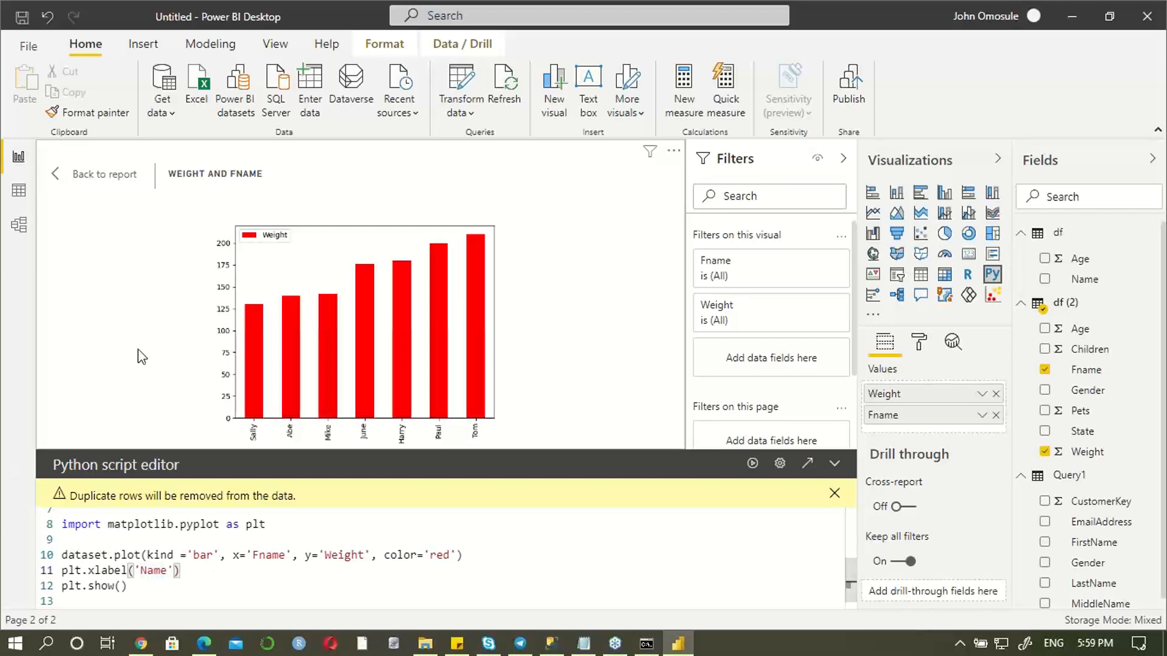
{"action": "left_click", "coordinate": [753, 466]}
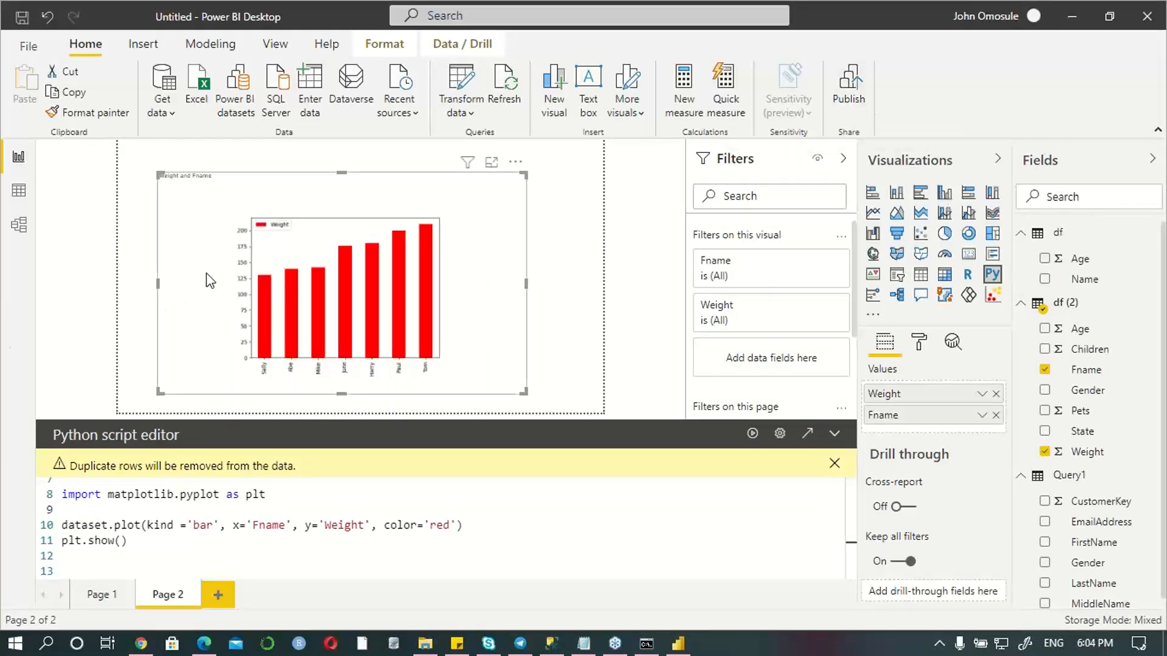
Step: Set the bar chart's color argument to 'blue' in the dataset.plot line and run the script
{"action": "left_click", "coordinate": [452, 524]}
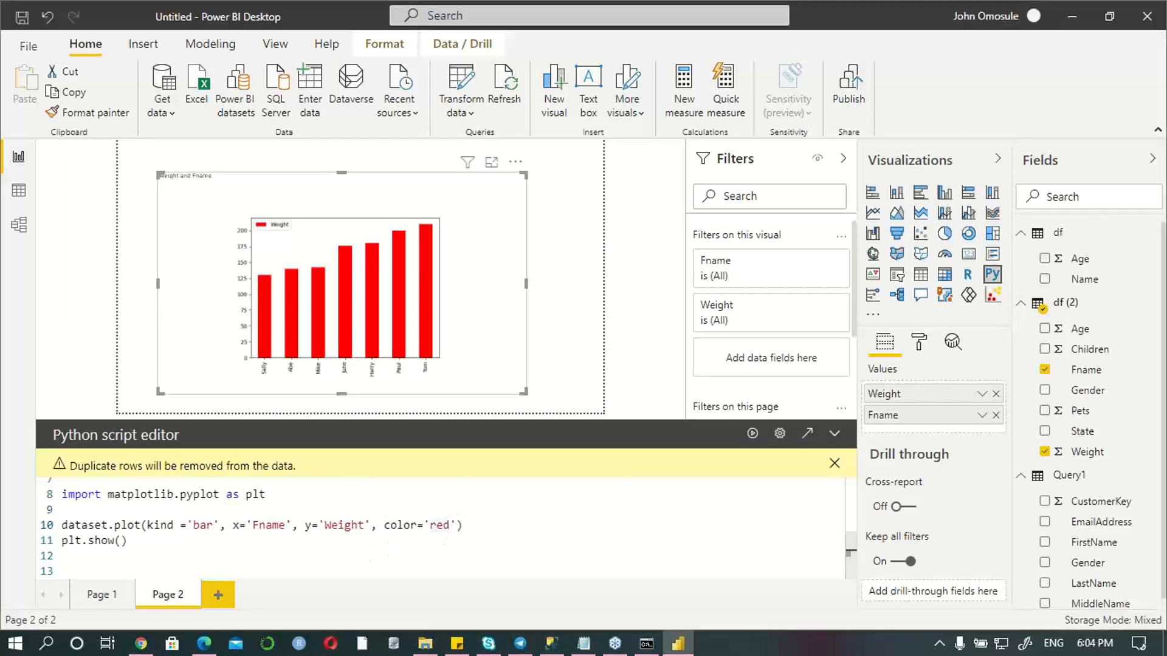
{"action": "key", "text": "BackSpace"}
{"action": "key", "text": "BackSpace"}
{"action": "key", "text": "BackSpace"}
{"action": "type", "text": "b"}
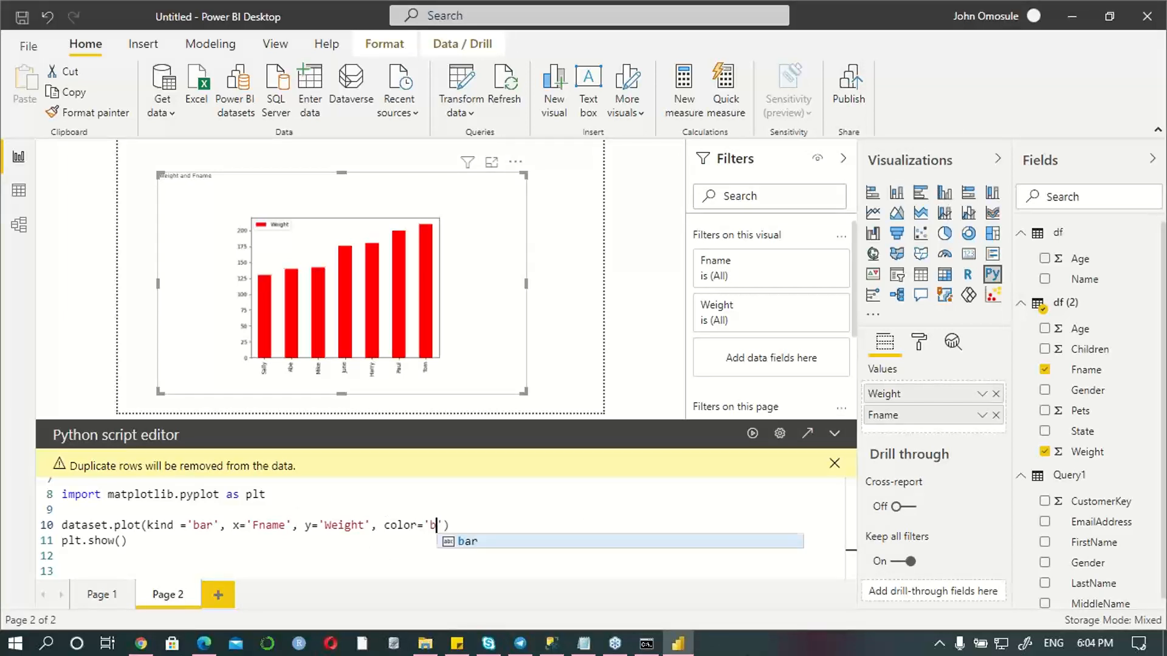
{"action": "type", "text": "lue"}
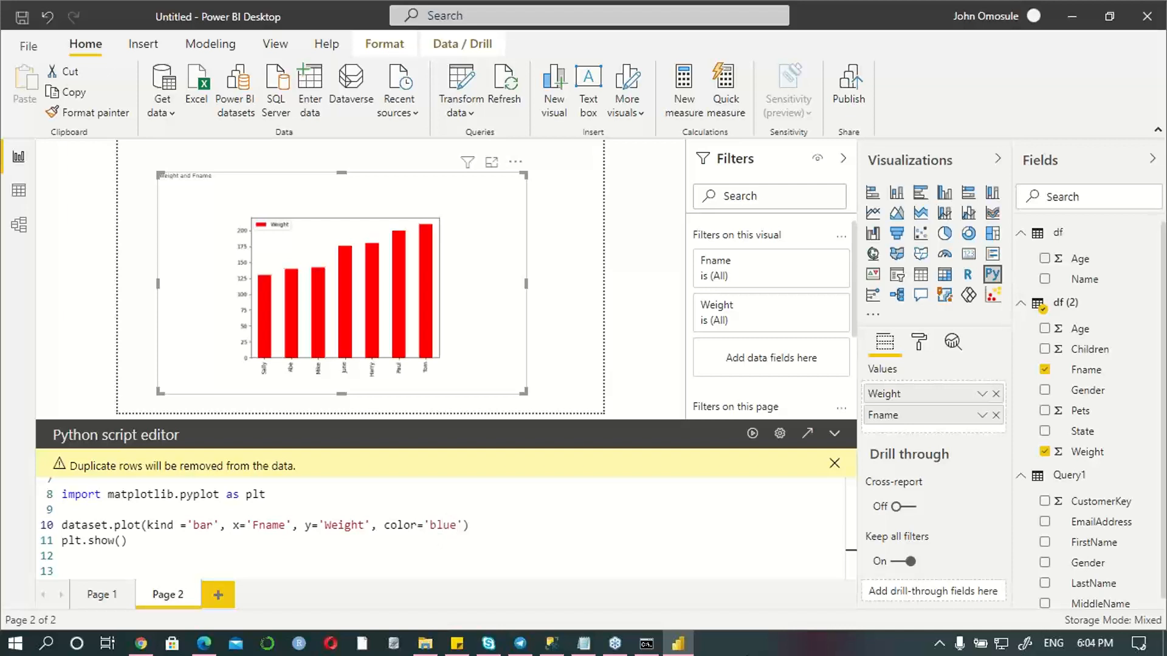
{"action": "left_click", "coordinate": [752, 435]}
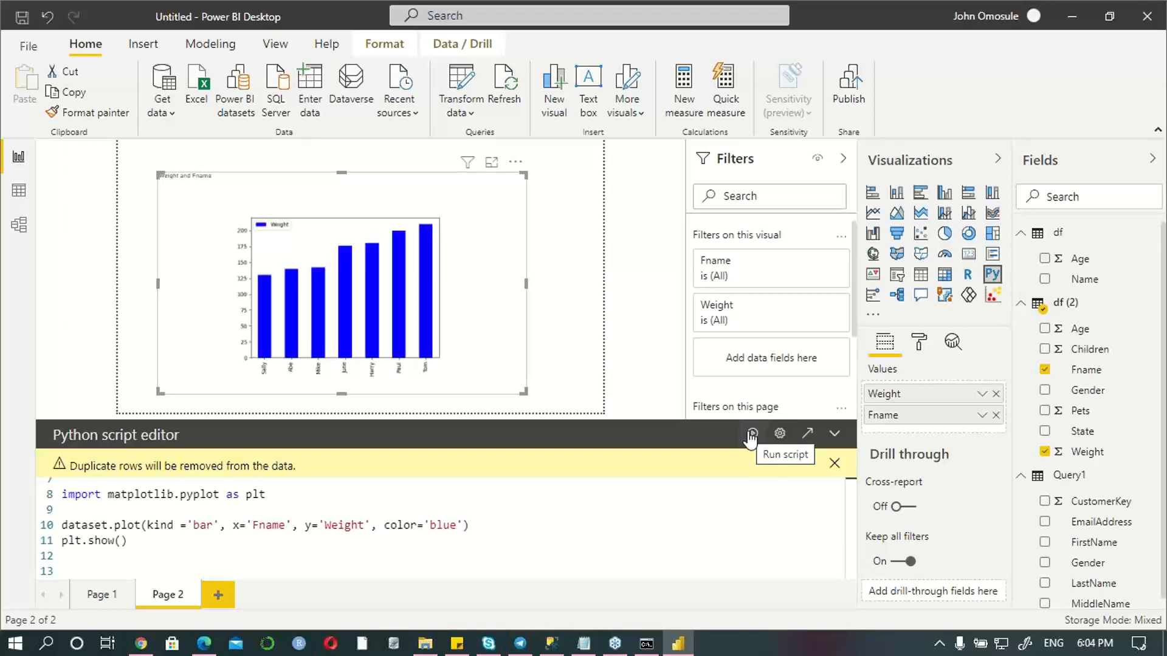
Step: Set the color argument in the dataset.plot line to 'green' and run the script
{"action": "double_click", "coordinate": [456, 525]}
{"action": "key", "text": "BackSpace"}
{"action": "key", "text": "BackSpace"}
{"action": "key", "text": "BackSpace"}
{"action": "key", "text": "BackSpace"}
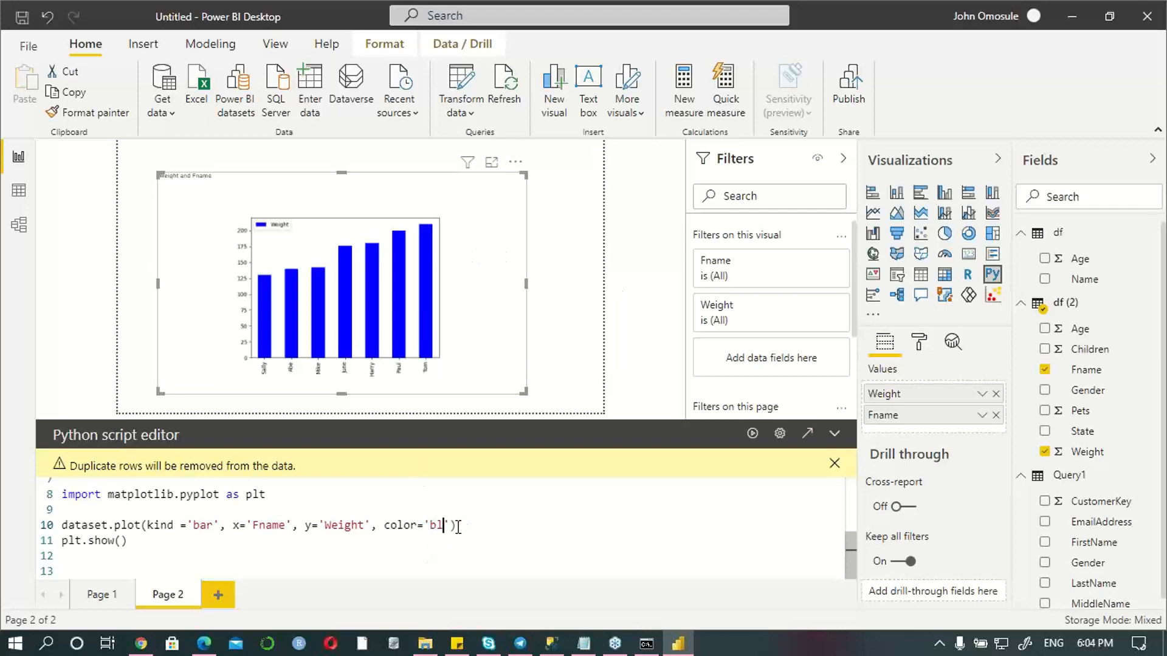
{"action": "type", "text": "green"}
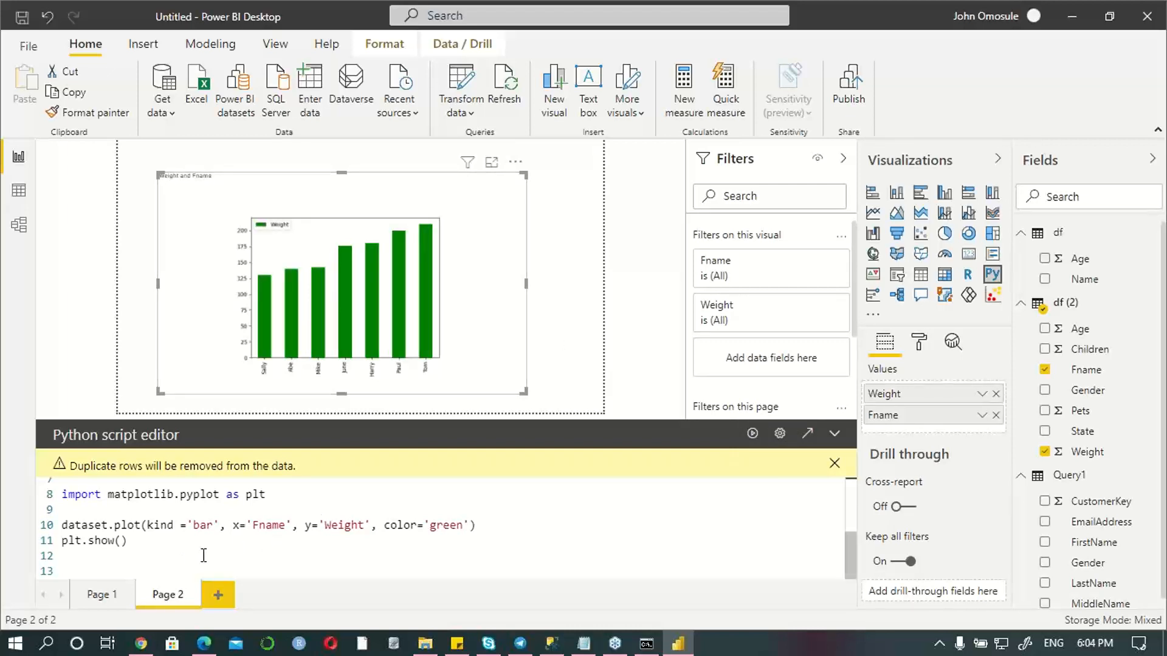
Step: Set the plot's kind to 'line' in the dataset.plot line and run the script
{"action": "left_click", "coordinate": [219, 526]}
{"action": "key", "text": "BackSpace"}
{"action": "key", "text": "BackSpace"}
{"action": "key", "text": "BackSpace"}
{"action": "type", "text": "line"}
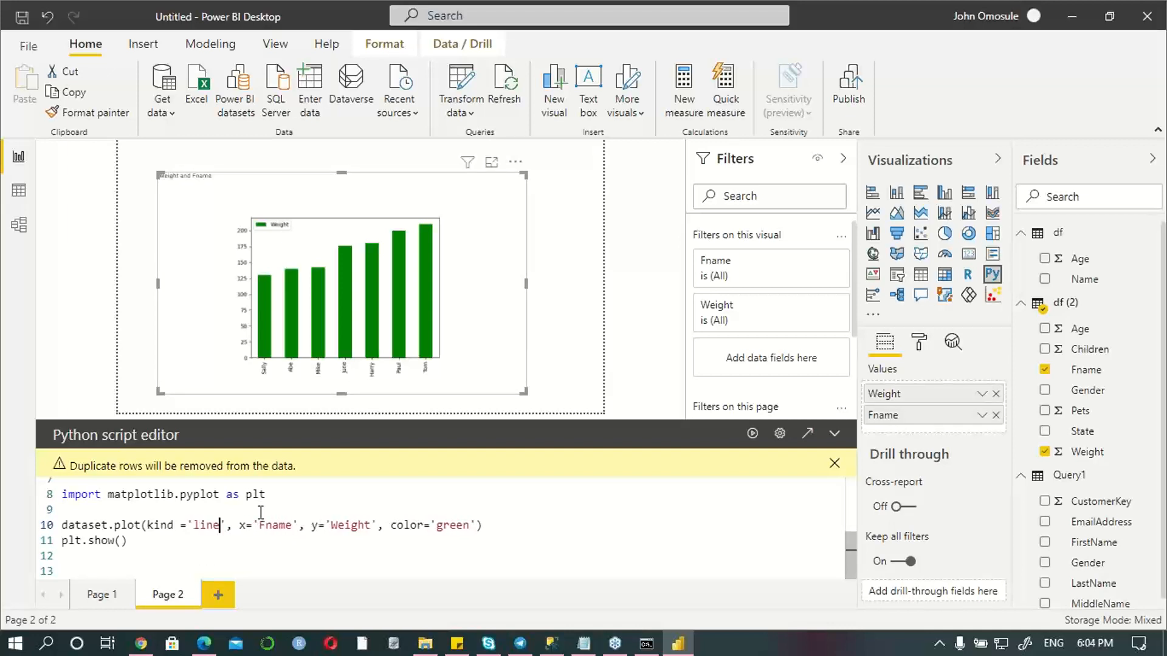
{"action": "left_click", "coordinate": [752, 433]}
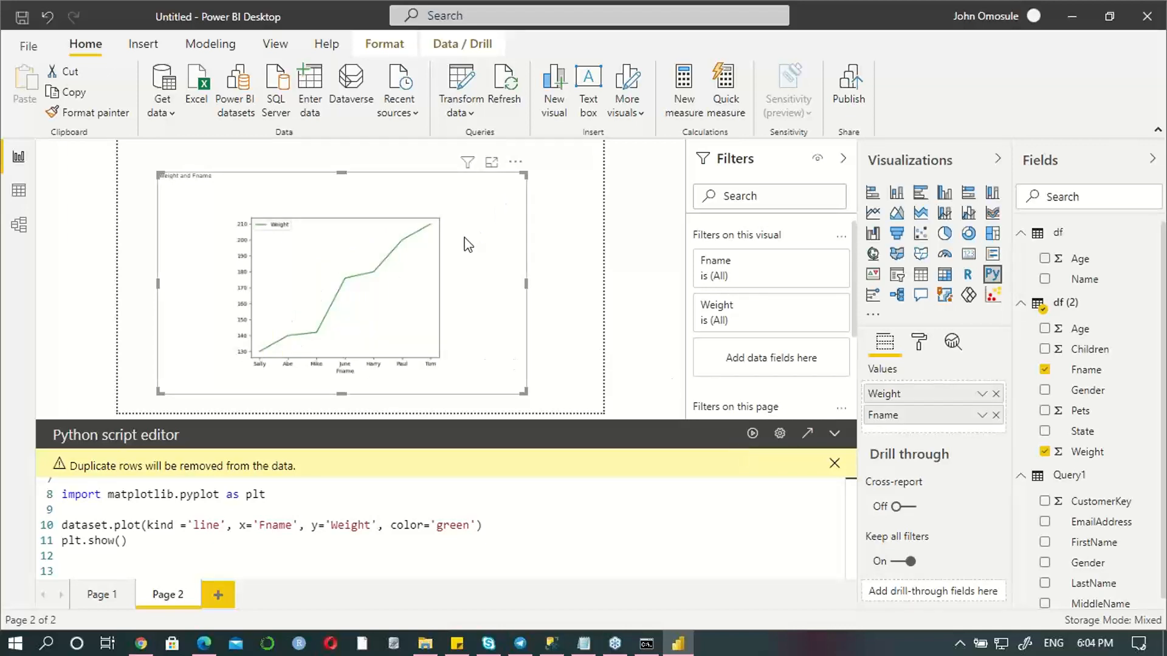
Step: Switch the plot's kind to 'area' and run the script
{"action": "left_click", "coordinate": [222, 521]}
{"action": "key", "text": "BackSpace"}
{"action": "key", "text": "BackSpace"}
{"action": "key", "text": "BackSpace"}
{"action": "key", "text": "BackSpace"}
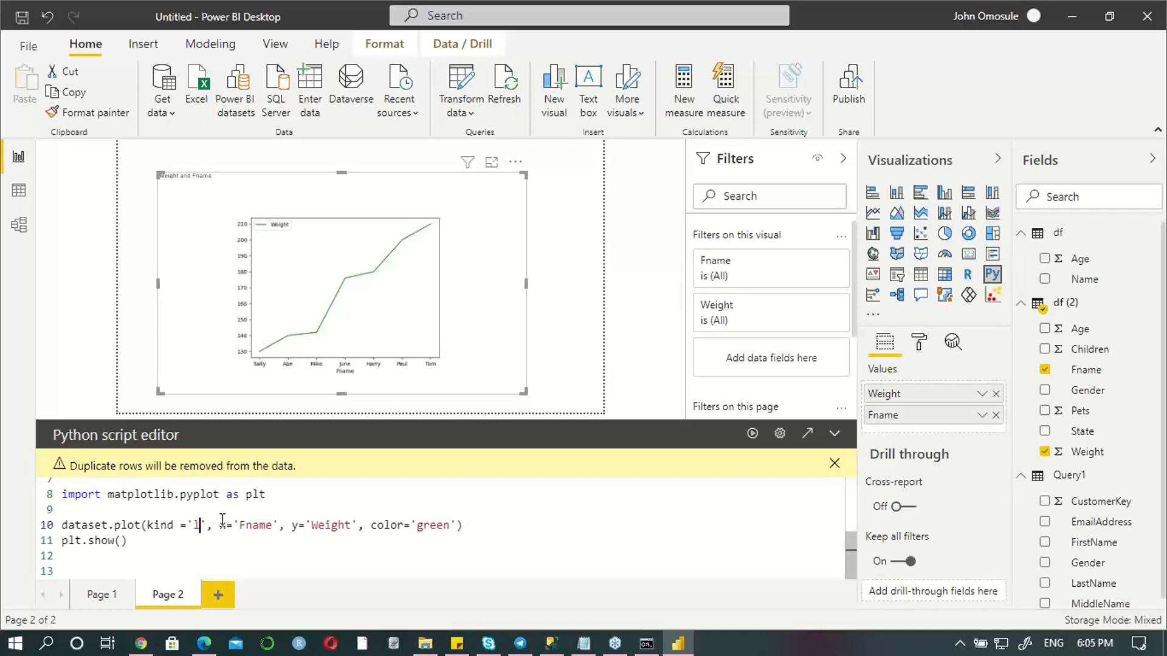
{"action": "type", "text": "area"}
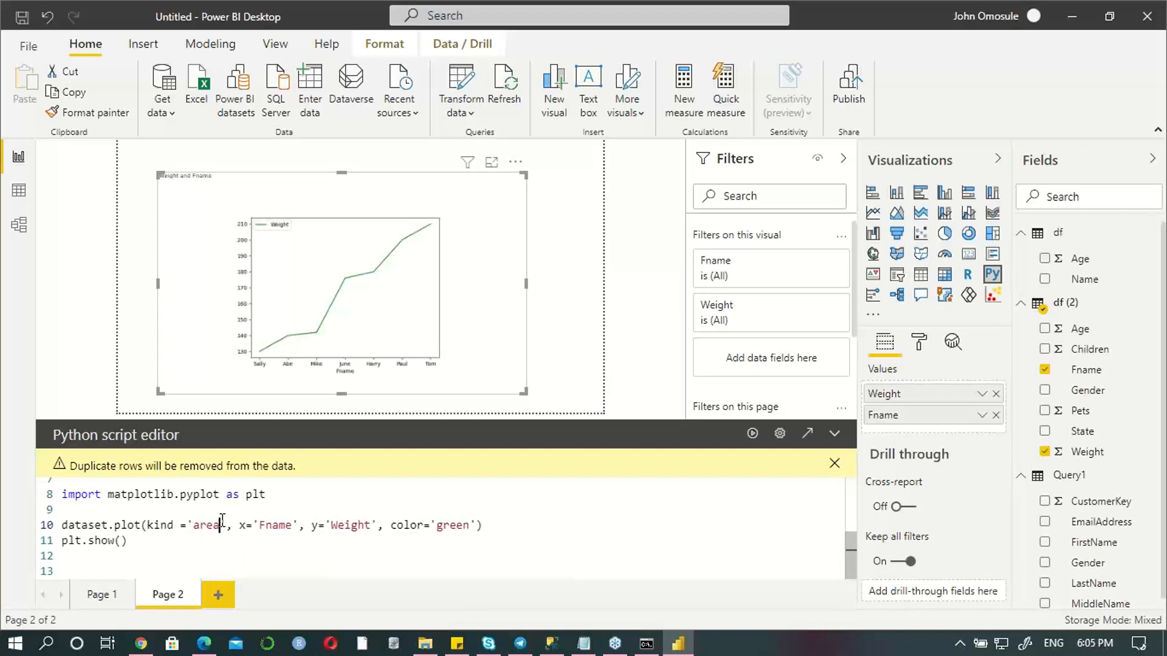
{"action": "left_click", "coordinate": [752, 433]}
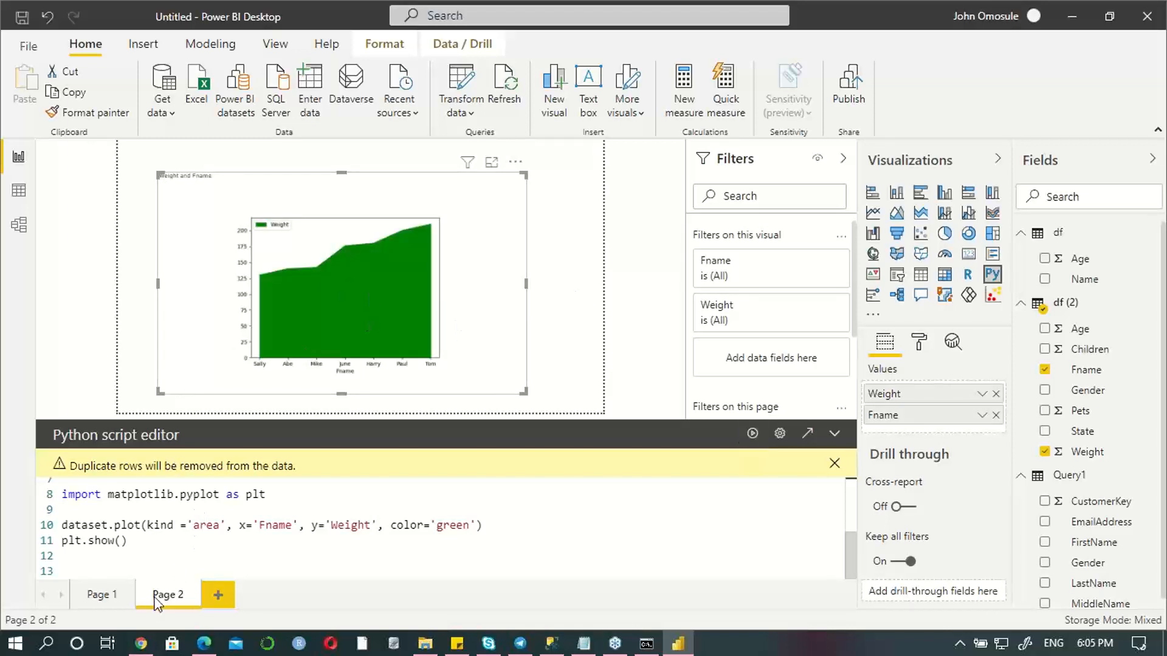
Step: Try plotting the data with kind 'heatmap' by replacing the current kind value and running the script
{"action": "left_click", "coordinate": [220, 525]}
{"action": "key", "text": "BackSpace"}
{"action": "key", "text": "BackSpace"}
{"action": "key", "text": "BackSpace"}
{"action": "key", "text": "BackSpace"}
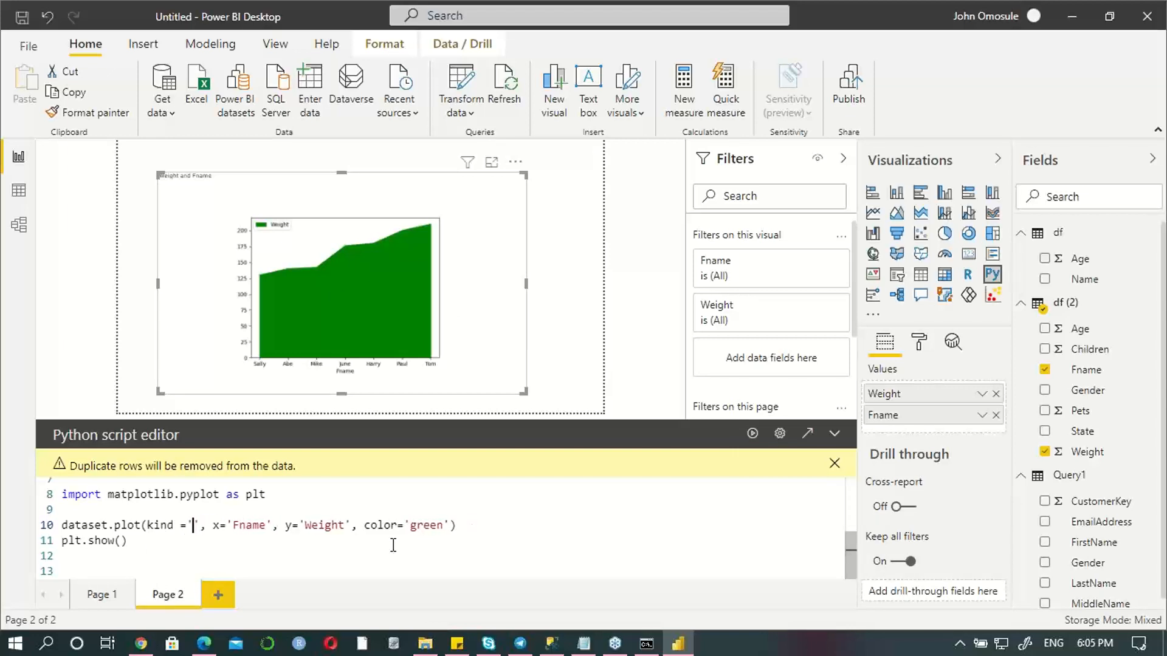
{"action": "type", "text": "heatm"}
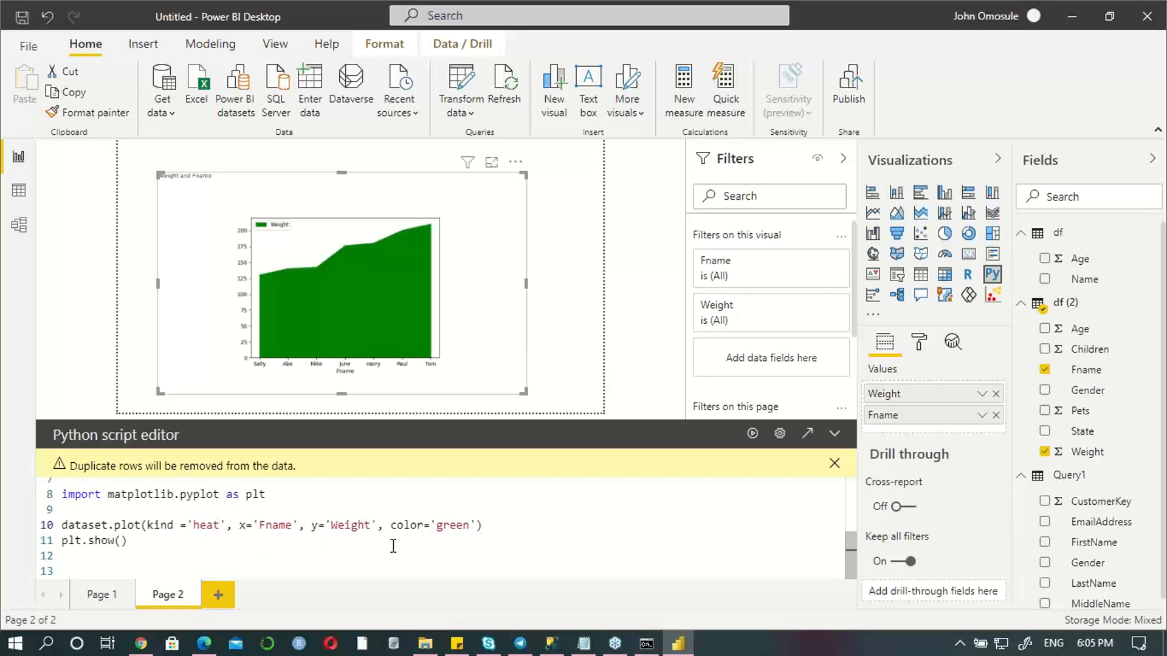
{"action": "type", "text": "ap"}
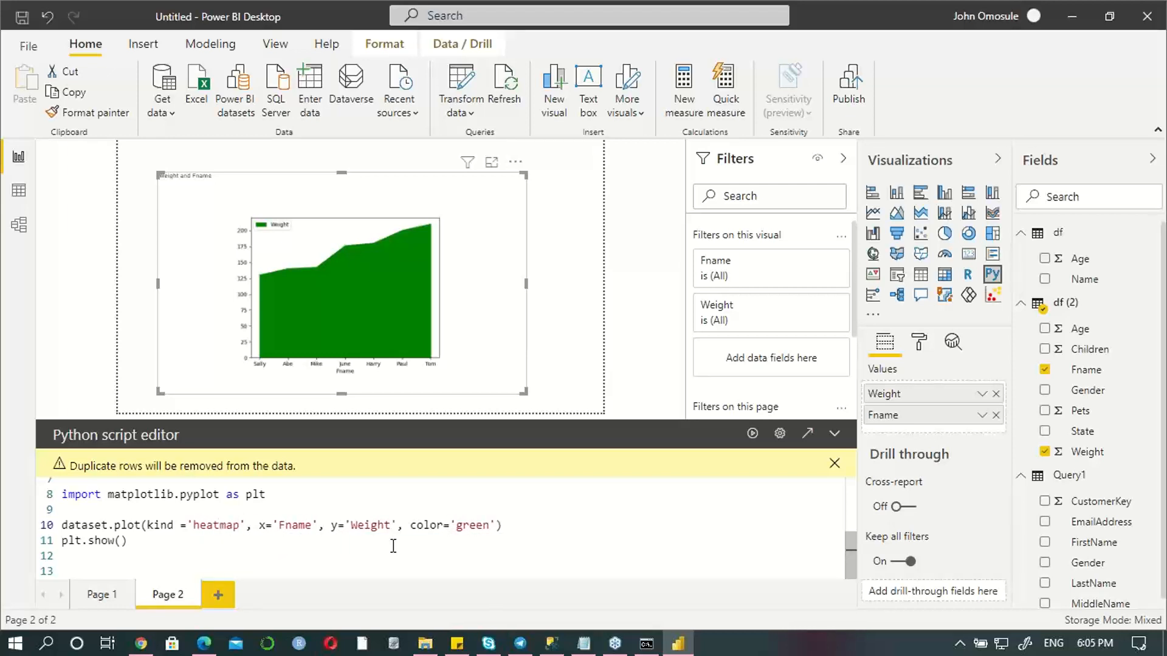
{"action": "left_click", "coordinate": [752, 436]}
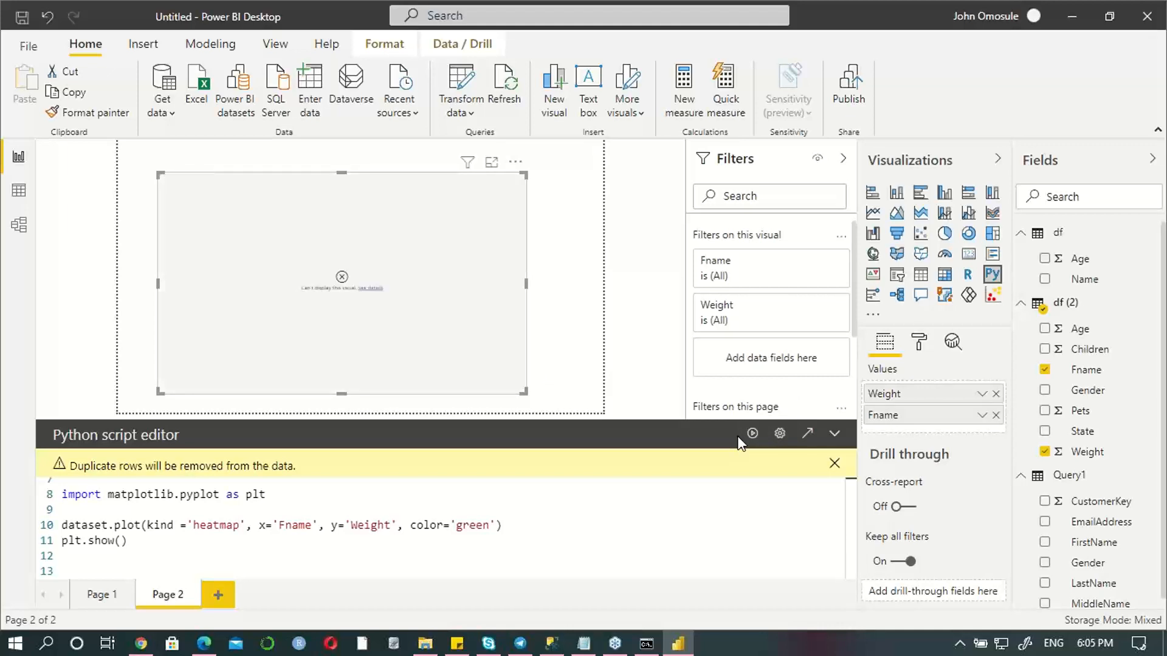
Step: Try kind 'pie' in the dataset.plot line and run the script
{"action": "double_click", "coordinate": [235, 525]}
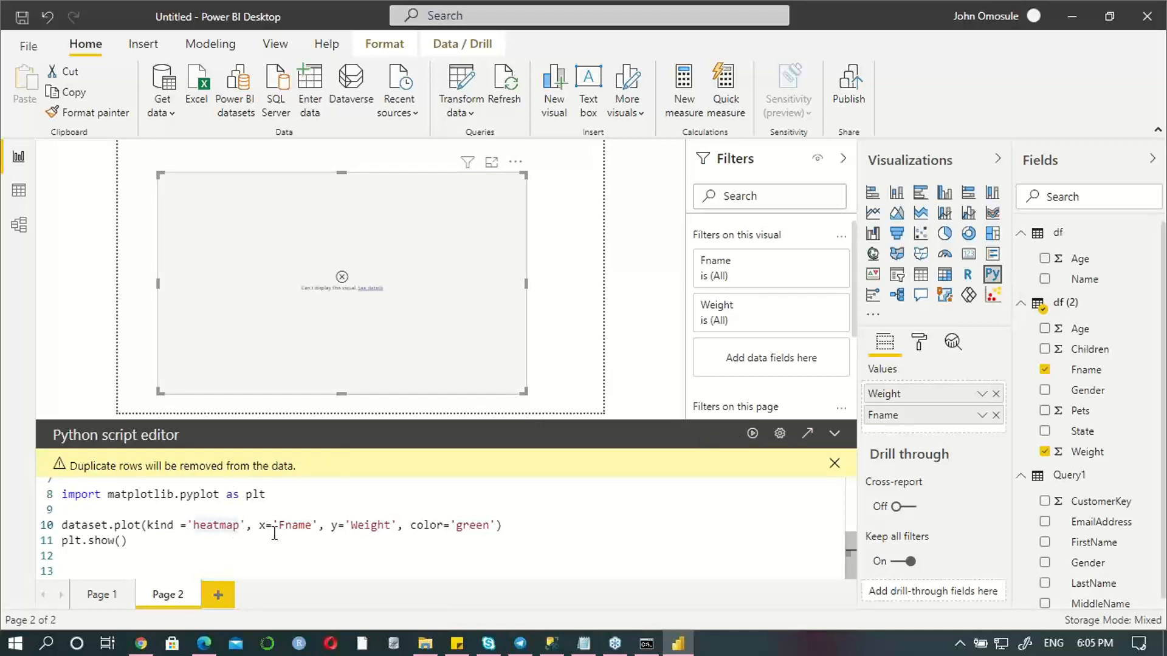
{"action": "key", "text": "BackSpace"}
{"action": "key", "text": "BackSpace"}
{"action": "key", "text": "BackSpace"}
{"action": "key", "text": "BackSpace"}
{"action": "key", "text": "BackSpace"}
{"action": "key", "text": "BackSpace"}
{"action": "key", "text": "BackSpace"}
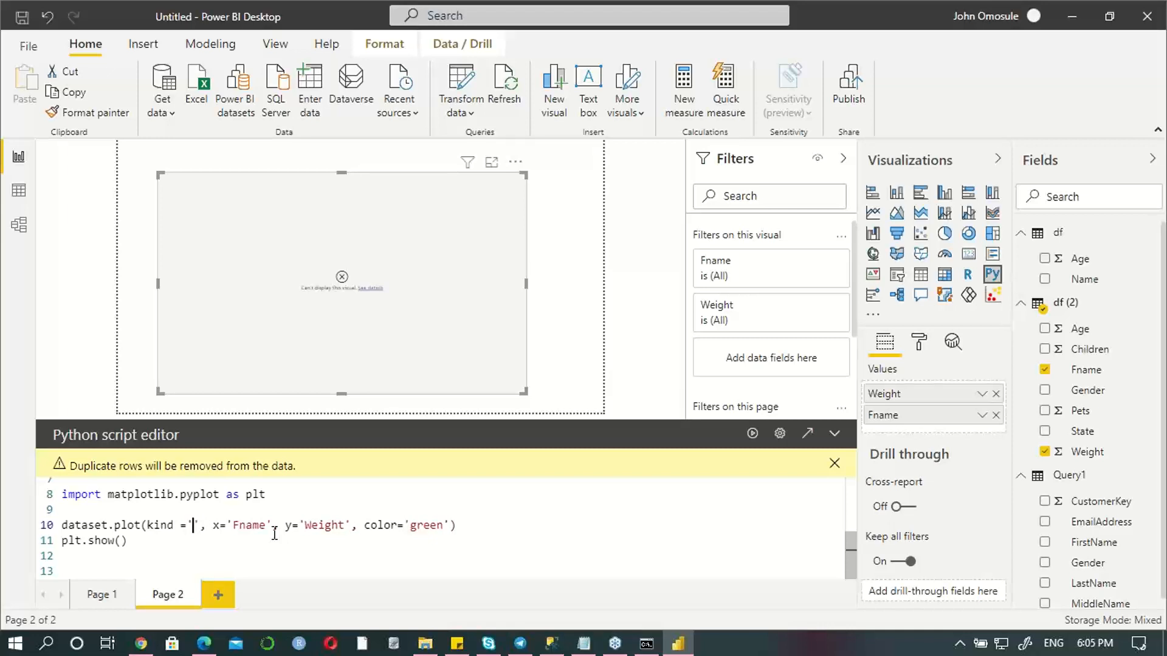
{"action": "type", "text": "p"}
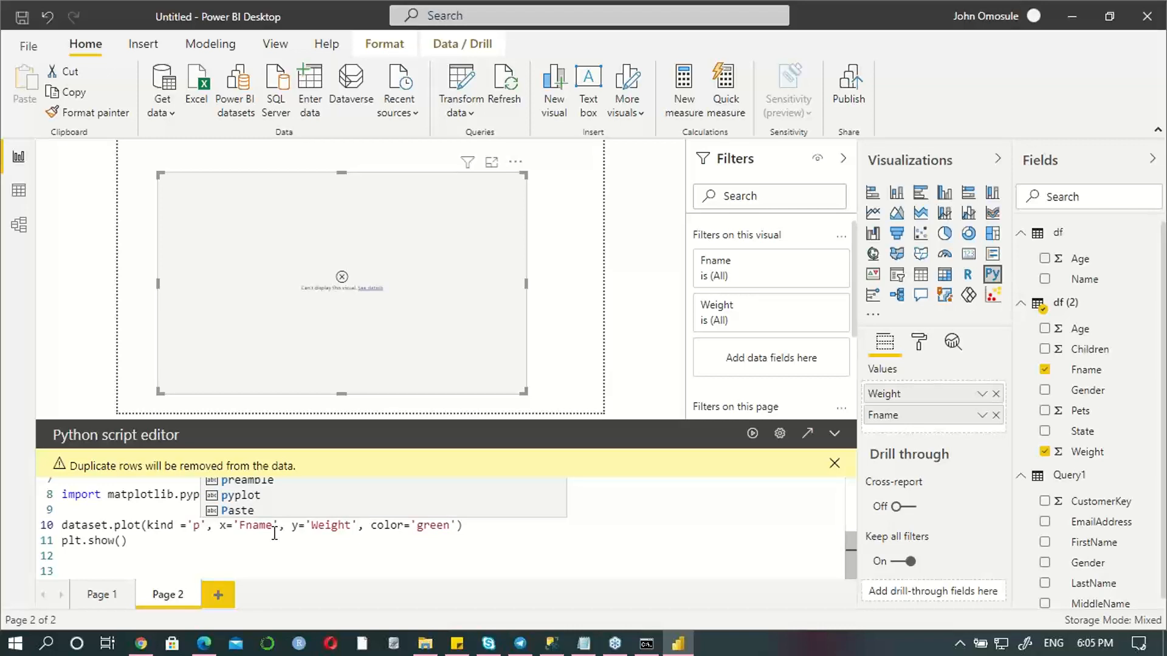
{"action": "type", "text": "ie"}
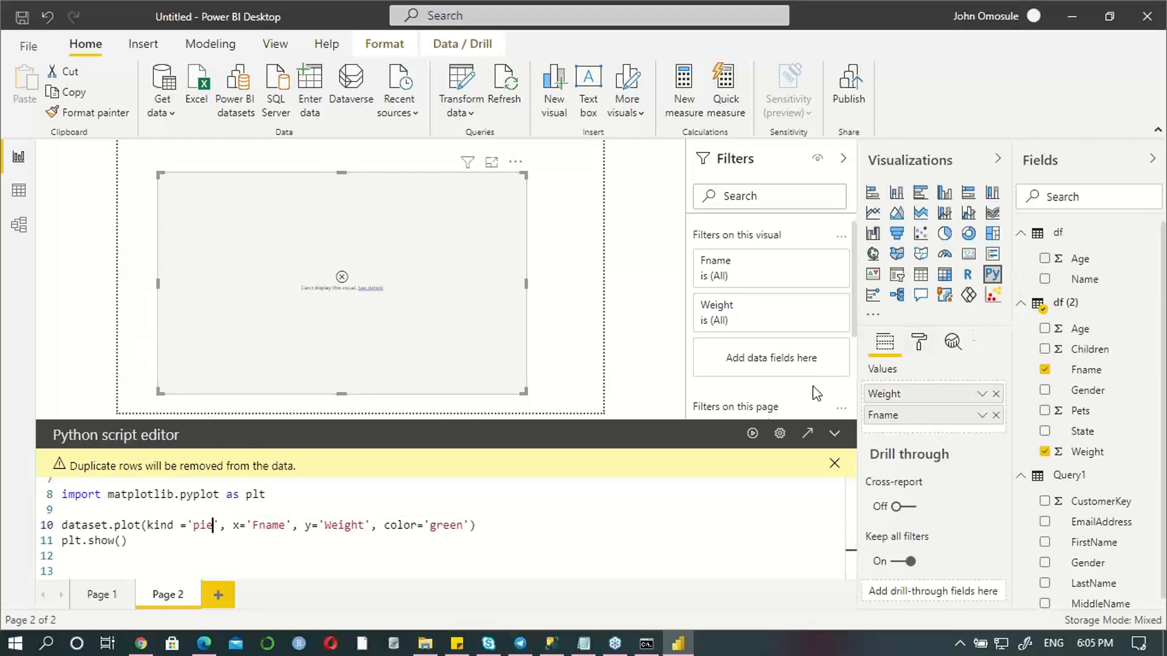
{"action": "left_click", "coordinate": [752, 435]}
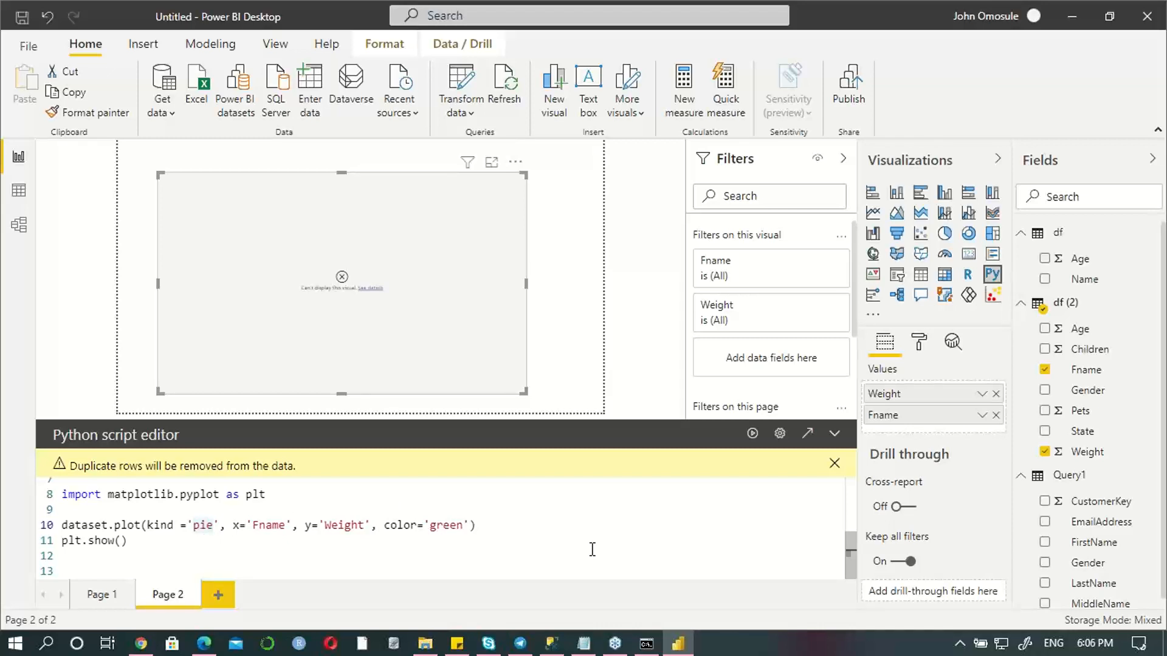
Step: Try 'pie chart' as the plot's kind, run the script, and view and close the visual's error details
{"action": "type", "text": "chart"}
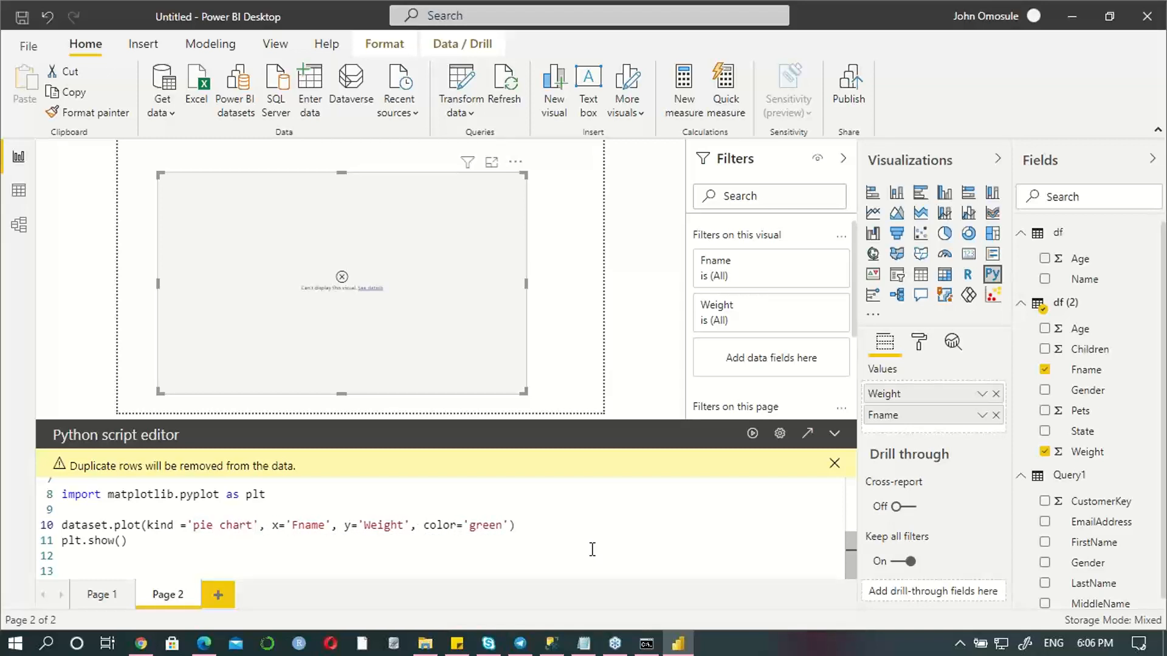
{"action": "left_click", "coordinate": [753, 441]}
{"action": "left_click", "coordinate": [365, 288]}
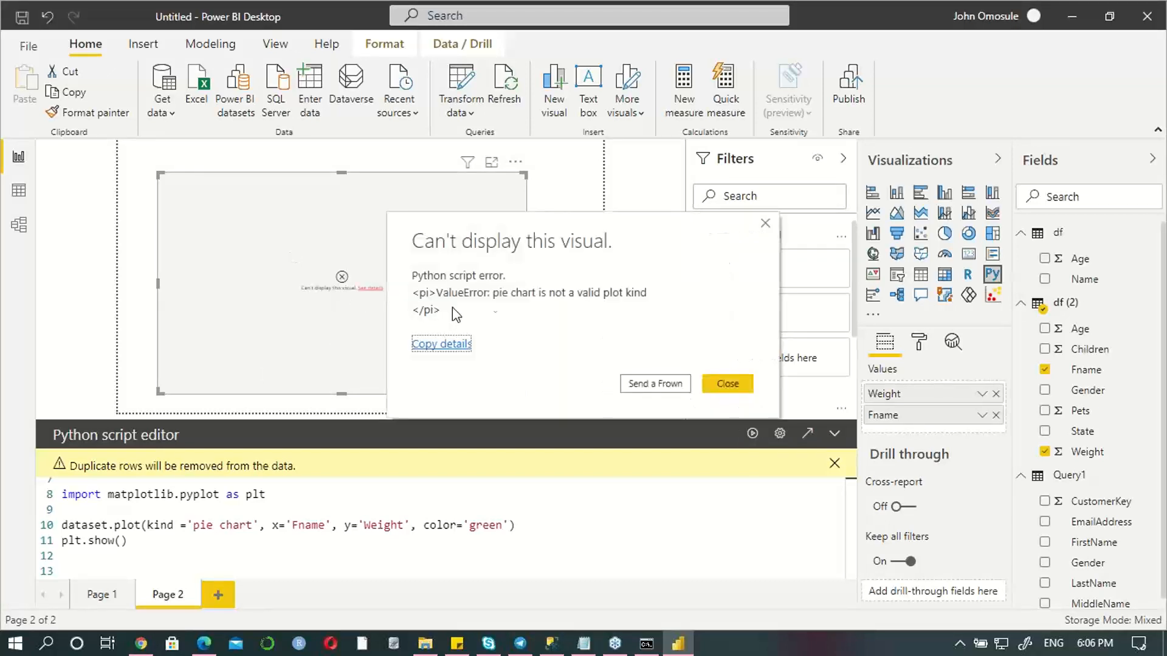
{"action": "left_click", "coordinate": [766, 223]}
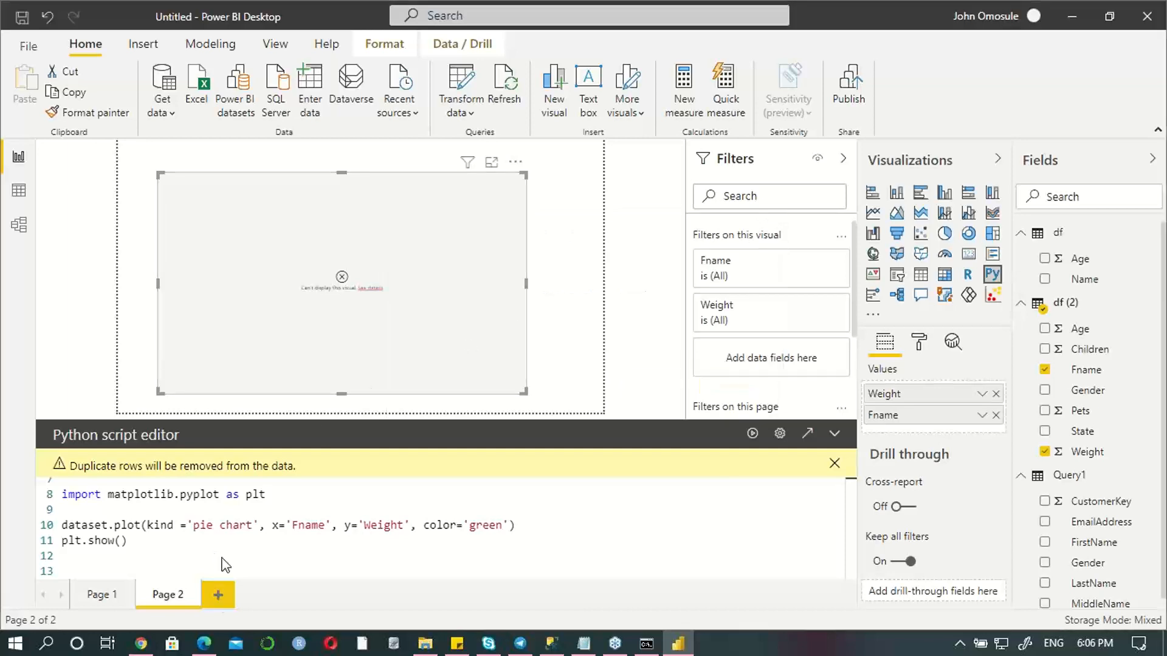
Step: Remove the space so the plot's kind reads 'piechart' and run the script
{"action": "left_click", "coordinate": [224, 528]}
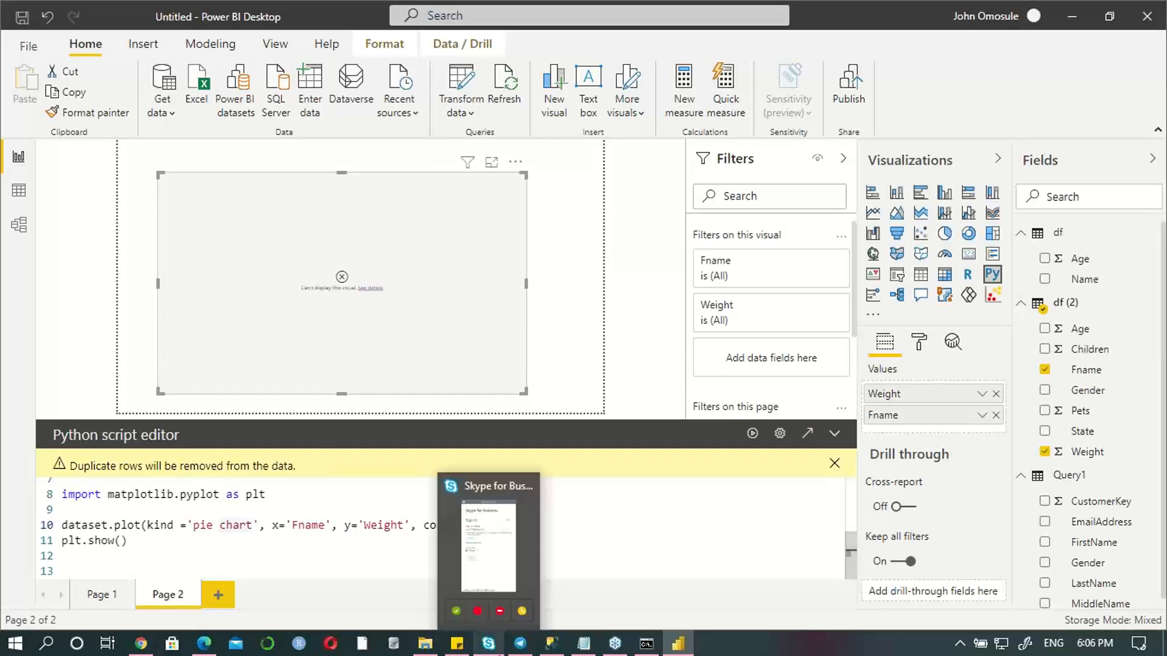
{"action": "key", "text": "BackSpace"}
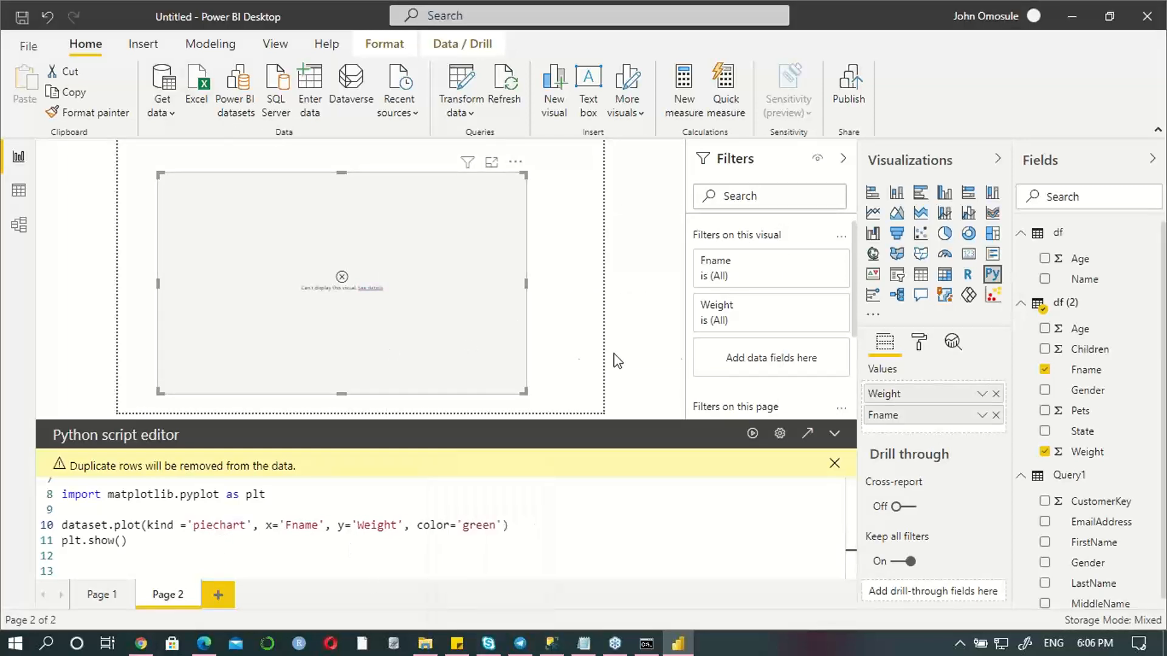
{"action": "left_click", "coordinate": [754, 434]}
Step: Try 'doughnut' as the plot's kind in the dataset.plot line and run the script
{"action": "key", "text": "BackSpace"}
{"action": "key", "text": "BackSpace"}
{"action": "key", "text": "BackSpace"}
{"action": "key", "text": "BackSpace"}
{"action": "key", "text": "BackSpace"}
{"action": "key", "text": "BackSpace"}
{"action": "key", "text": "BackSpace"}
{"action": "key", "text": "BackSpace"}
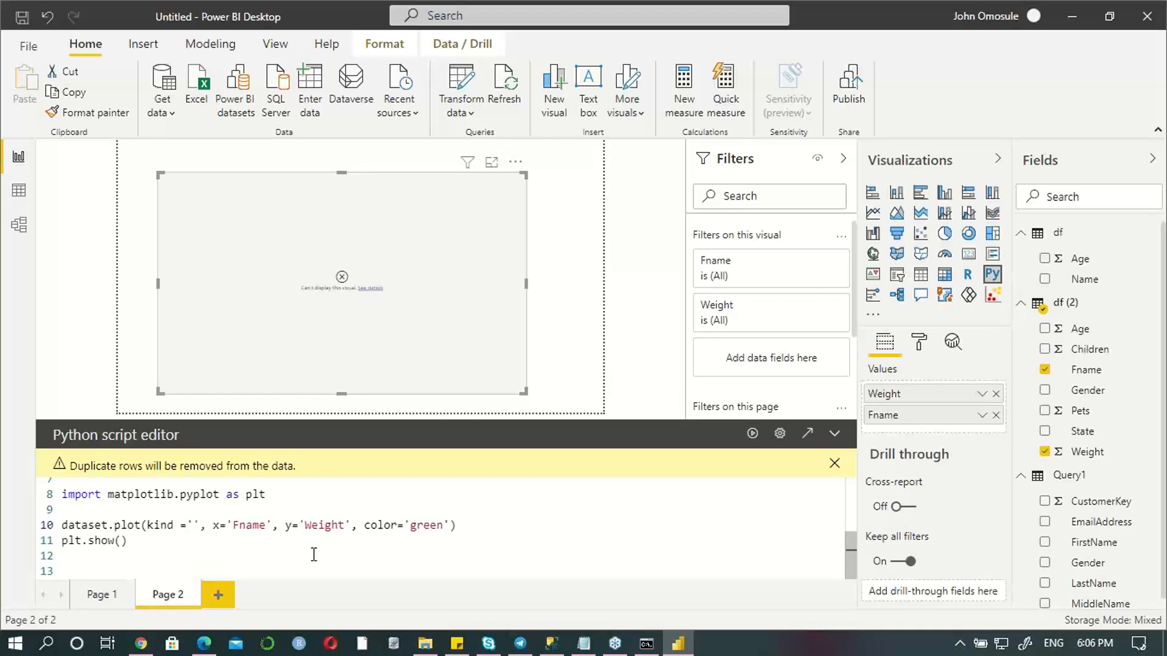
{"action": "type", "text": "dou"}
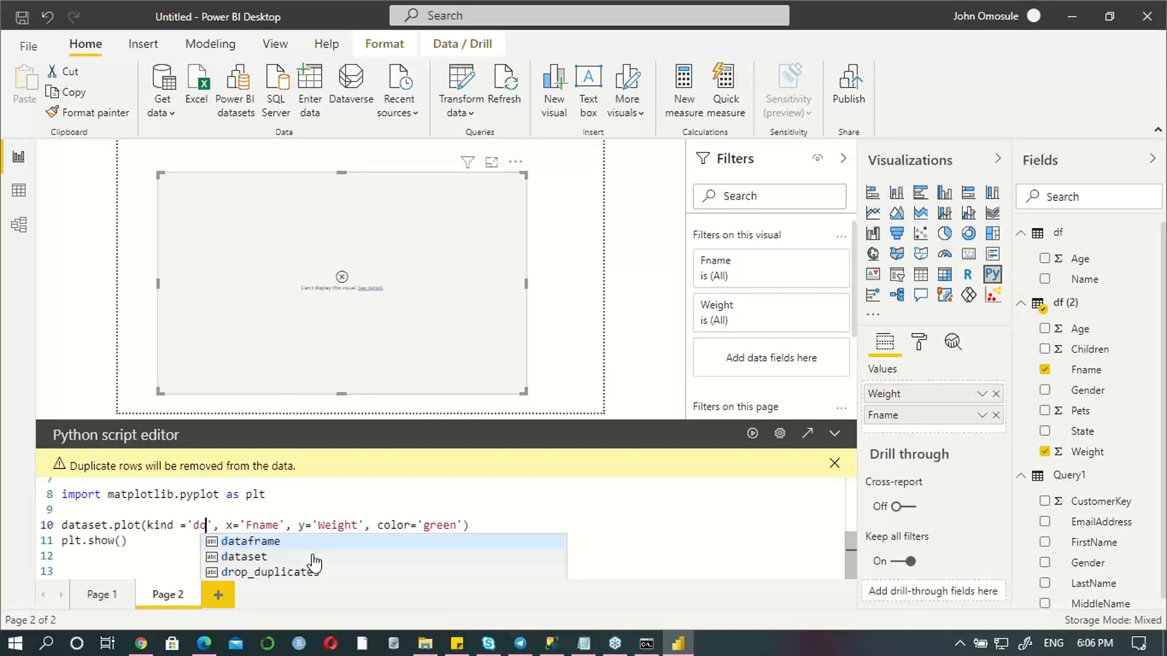
{"action": "type", "text": "ghnut"}
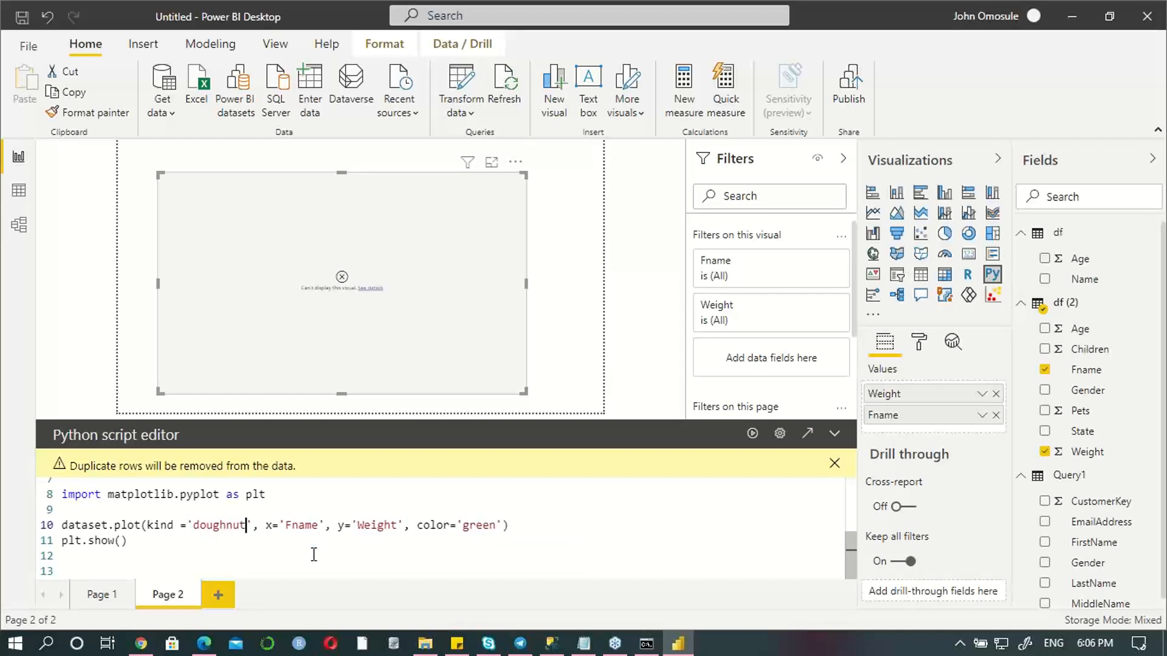
{"action": "left_click", "coordinate": [752, 434]}
Step: Replace the plot's kind with 'hist' in the dataset.plot line and run the script
{"action": "left_click", "coordinate": [247, 525]}
{"action": "key", "text": "BackSpace"}
{"action": "key", "text": "BackSpace"}
{"action": "key", "text": "BackSpace"}
{"action": "key", "text": "BackSpace"}
{"action": "key", "text": "BackSpace"}
{"action": "key", "text": "BackSpace"}
{"action": "key", "text": "BackSpace"}
{"action": "key", "text": "BackSpace"}
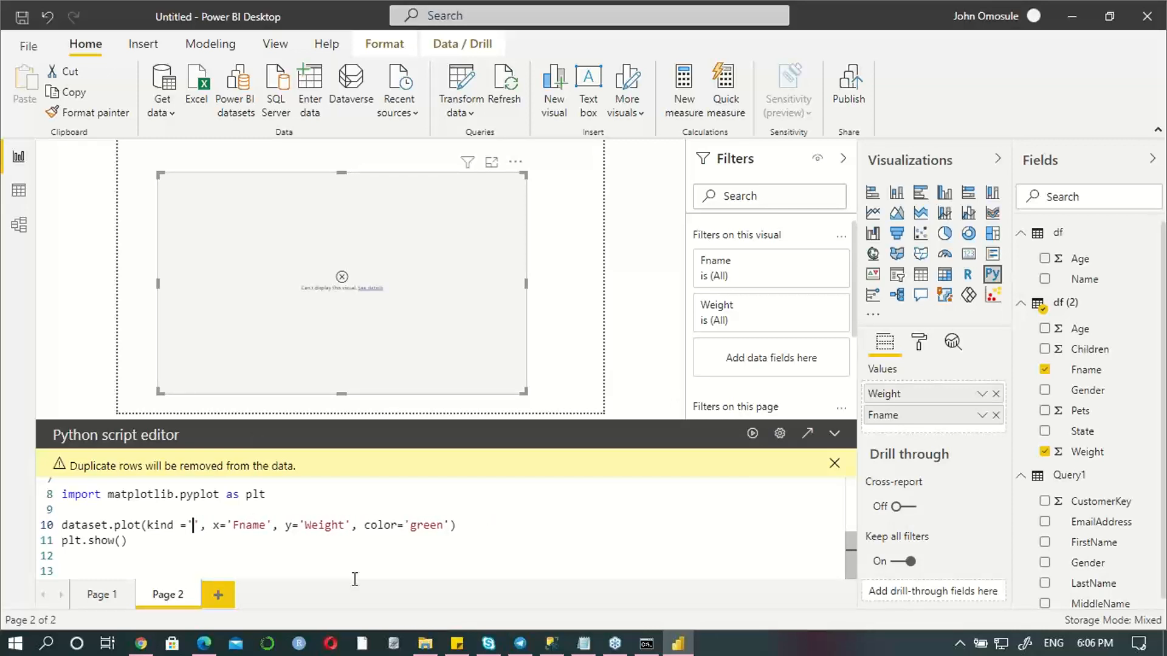
{"action": "type", "text": "hist"}
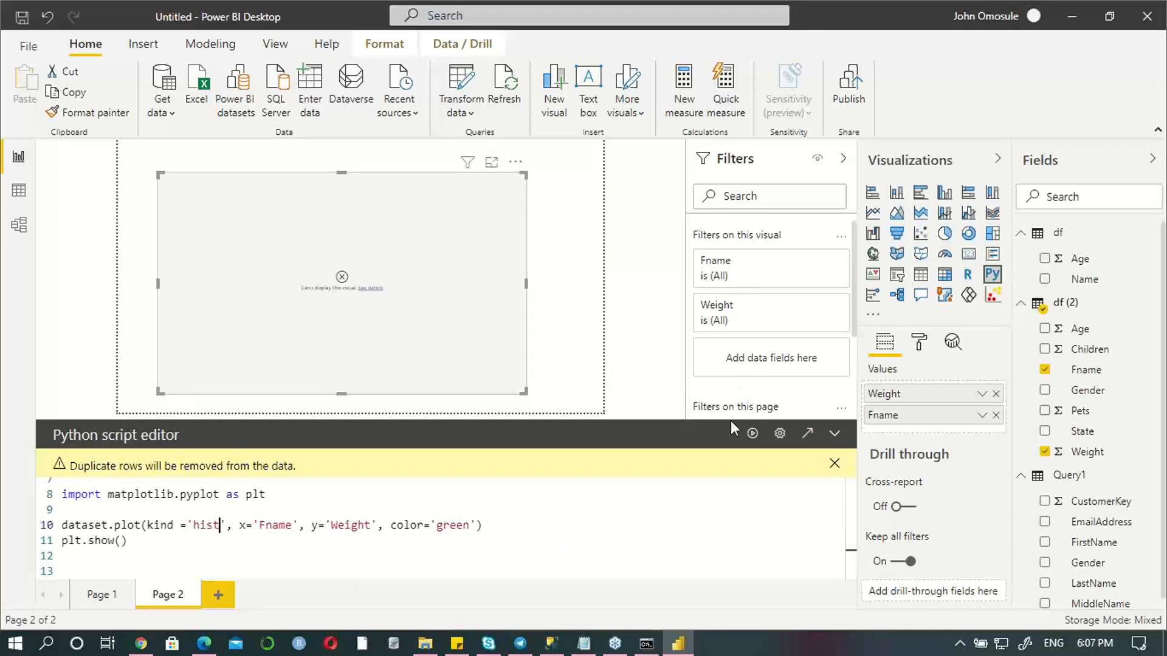
{"action": "left_click", "coordinate": [753, 433]}
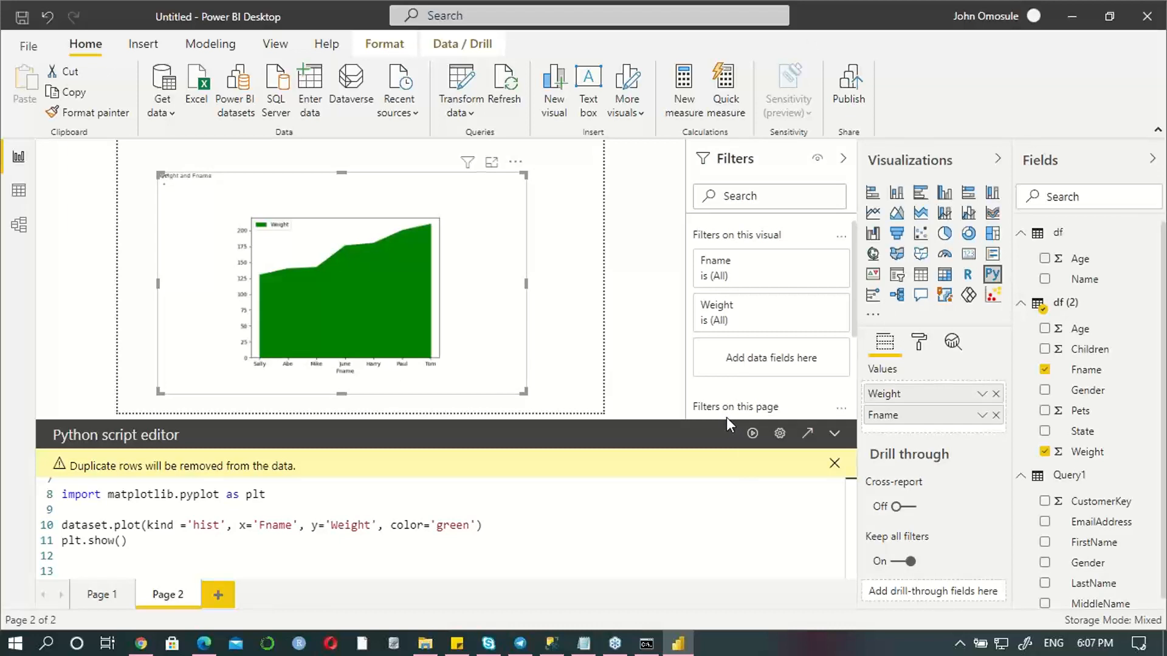
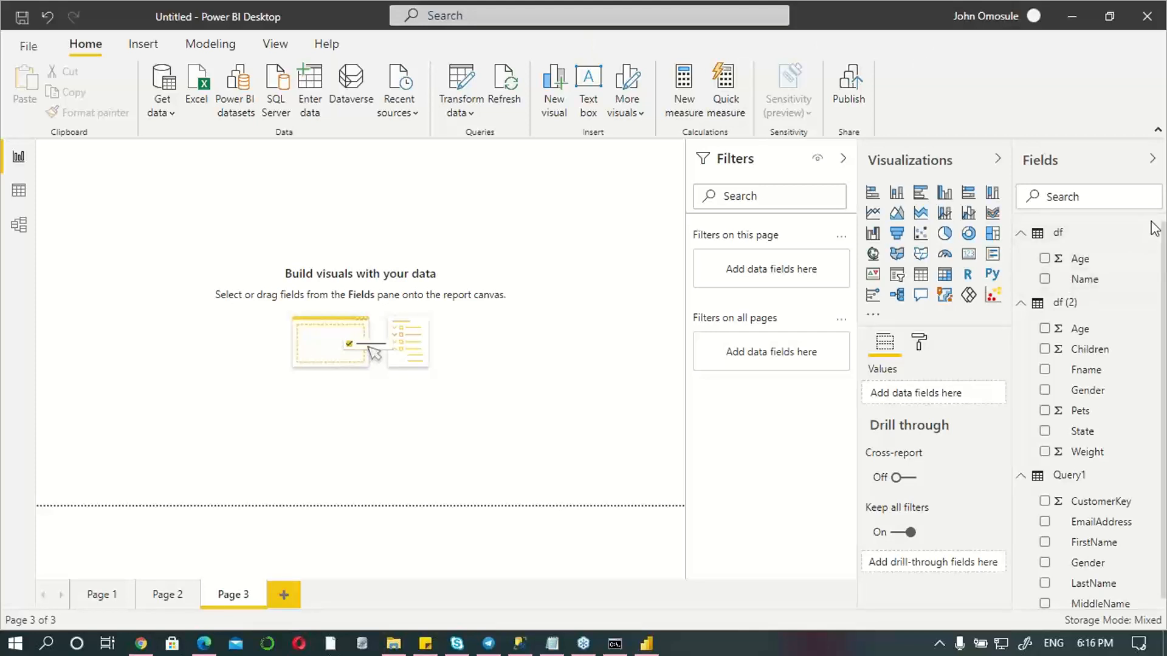
Step: Look up the R script connector among the Other data sources, without connecting to it
{"action": "left_click", "coordinate": [1017, 271]}
{"action": "mouse_move", "coordinate": [958, 264]}
{"action": "left_mouse_down"}
{"action": "mouse_move", "coordinate": [969, 262]}
{"action": "mouse_move", "coordinate": [976, 284]}
{"action": "mouse_move", "coordinate": [953, 271]}
{"action": "mouse_move", "coordinate": [965, 260]}
{"action": "left_mouse_up"}
{"action": "left_click", "coordinate": [166, 113]}
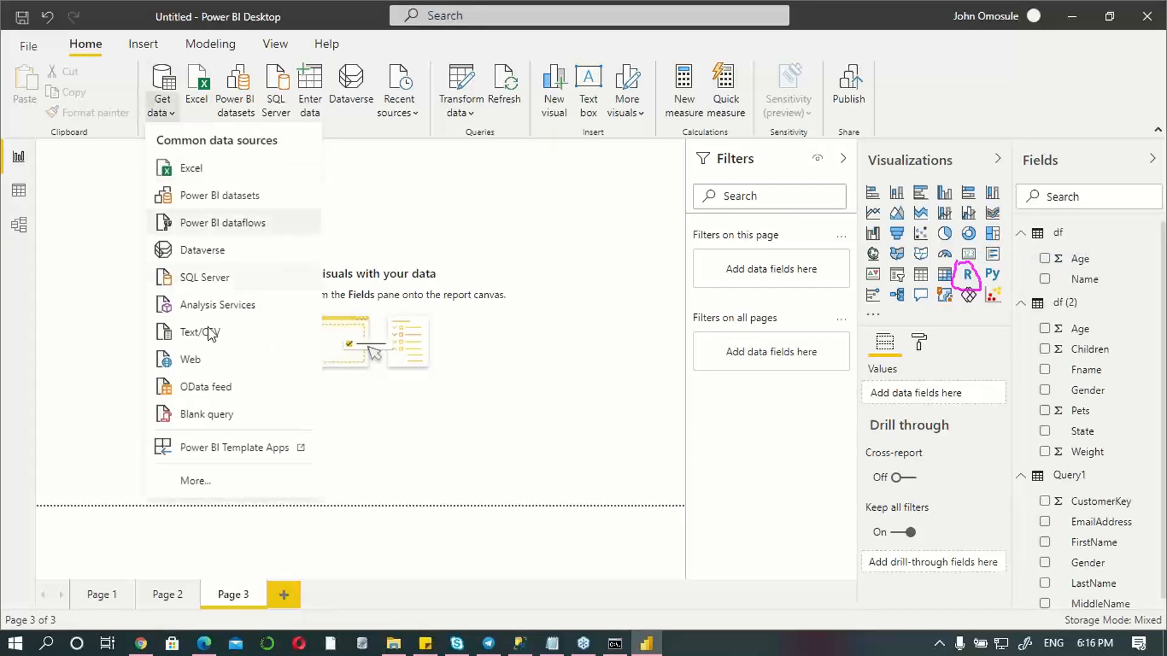
{"action": "left_click", "coordinate": [195, 481]}
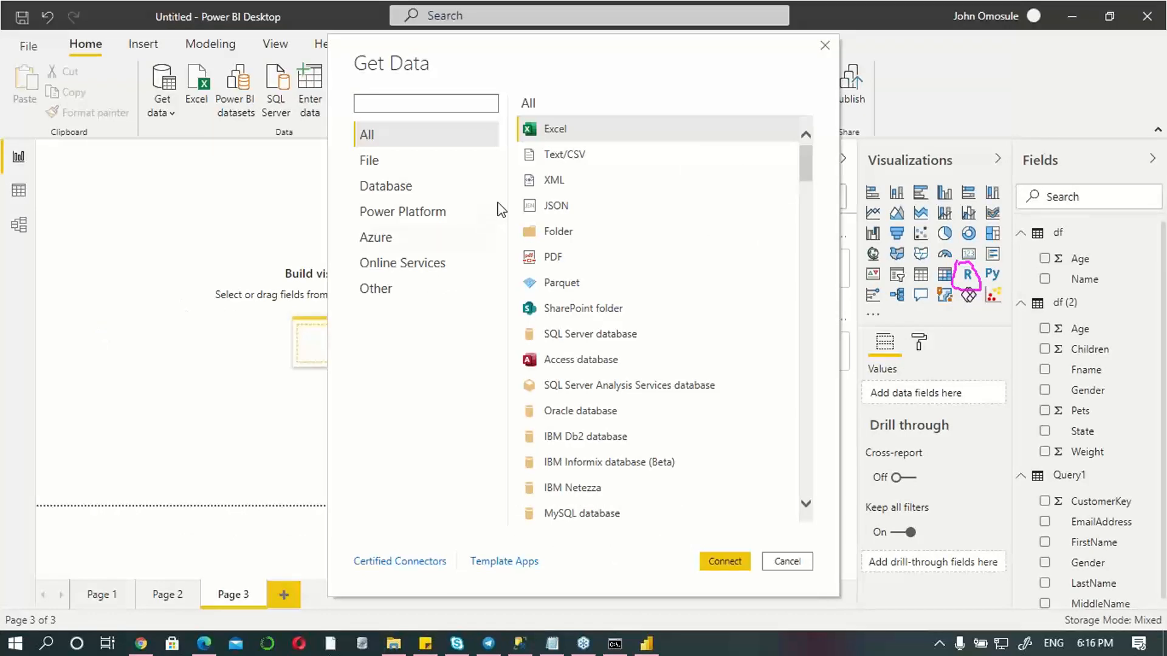
{"action": "left_click", "coordinate": [376, 289]}
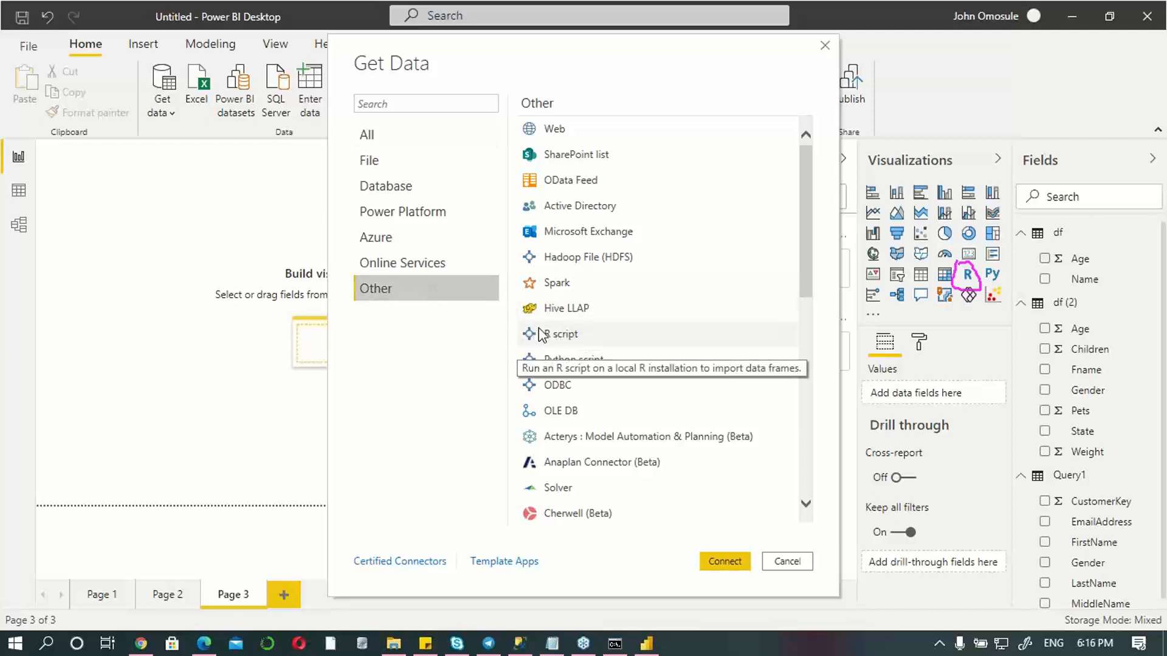
{"action": "left_click", "coordinate": [560, 333]}
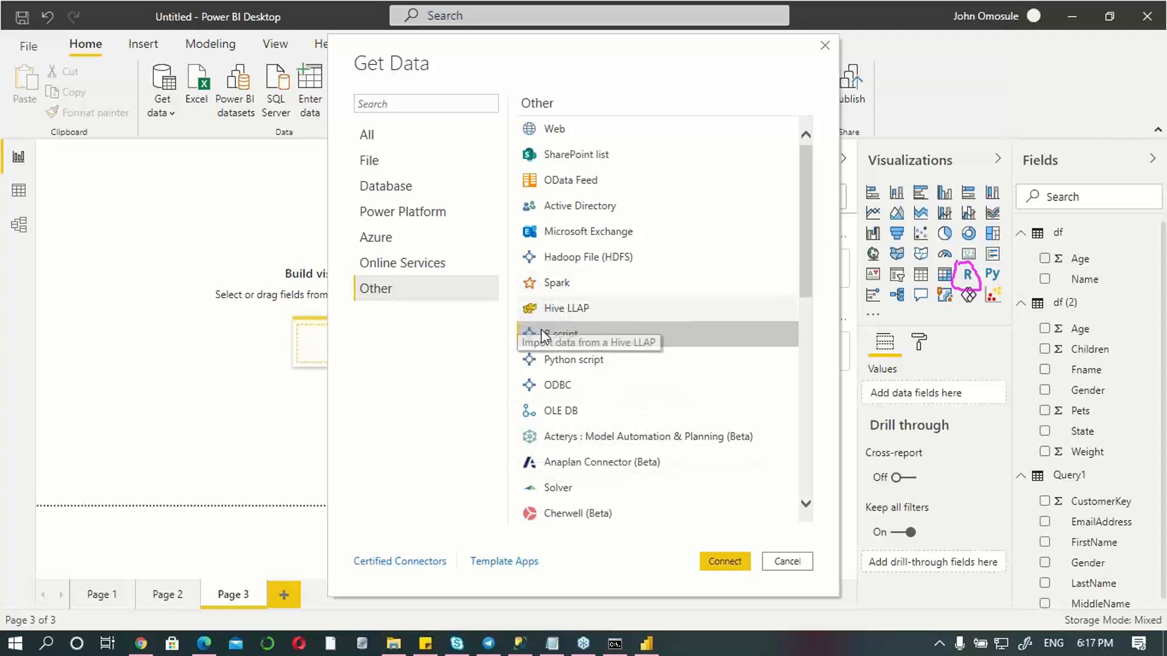
{"action": "left_click", "coordinate": [787, 563]}
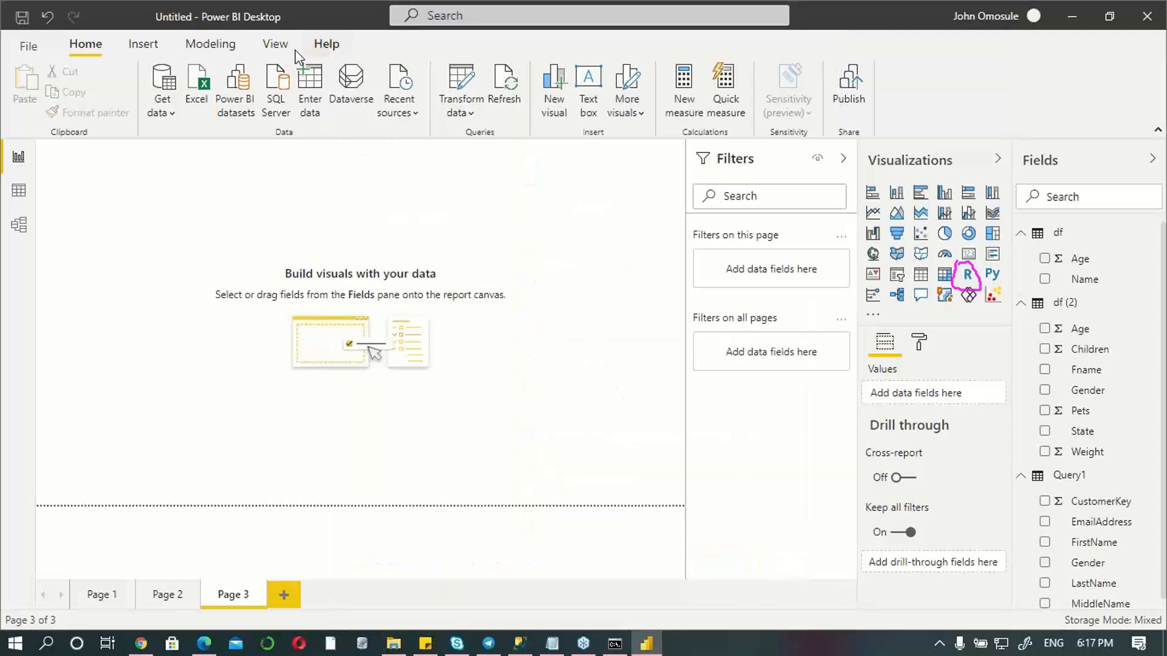
Step: Switch to Chrome and search Google for 'r download' in a new tab
{"action": "left_click", "coordinate": [1073, 24]}
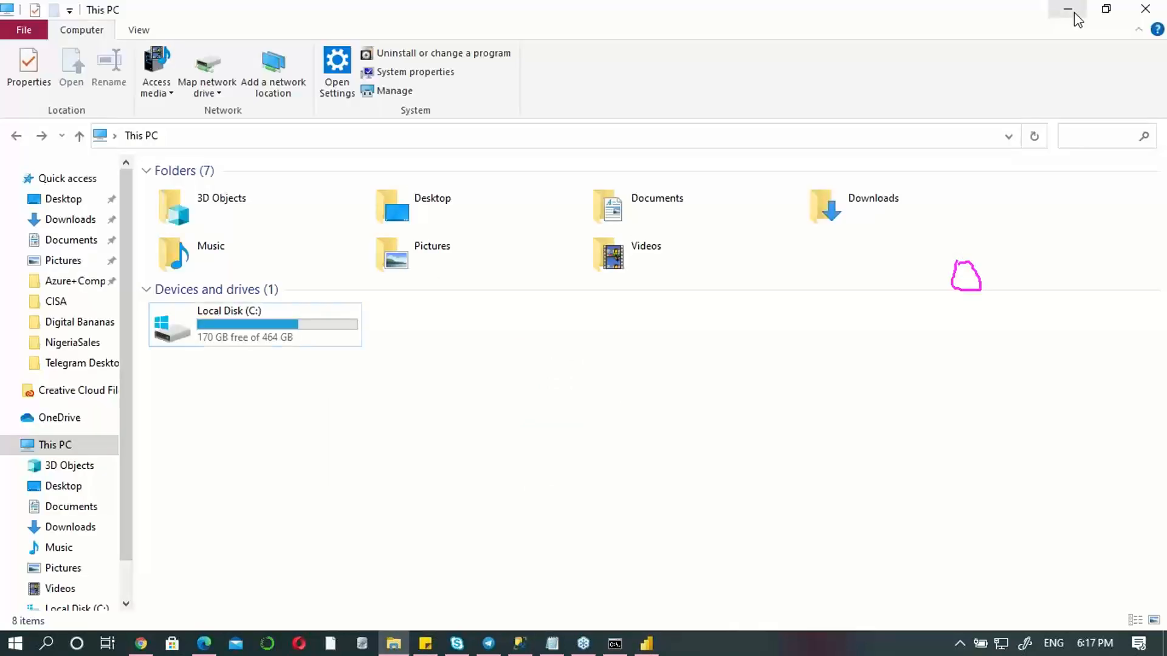
{"action": "left_click", "coordinate": [141, 644]}
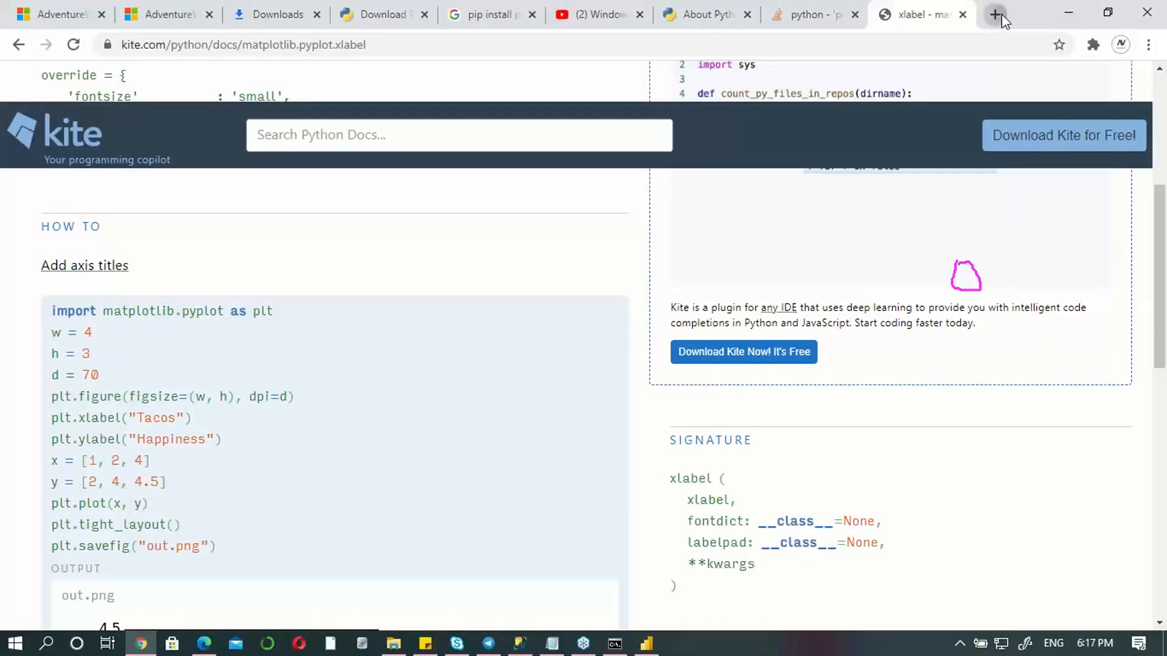
{"action": "left_click", "coordinate": [996, 15]}
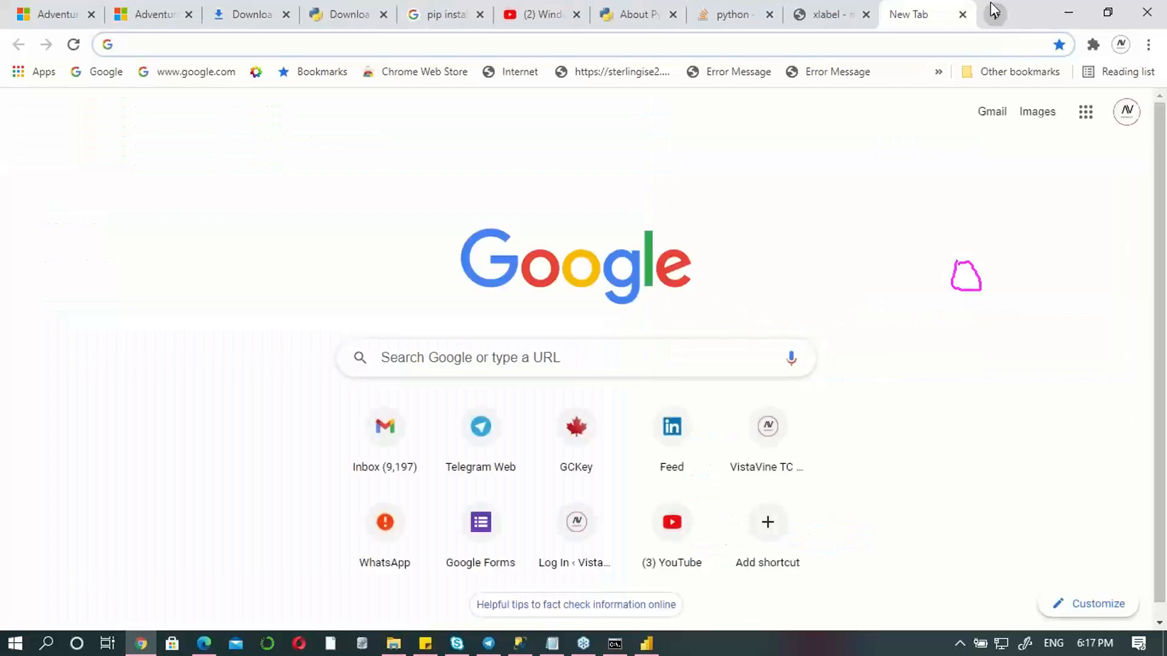
{"action": "type", "text": "r"}
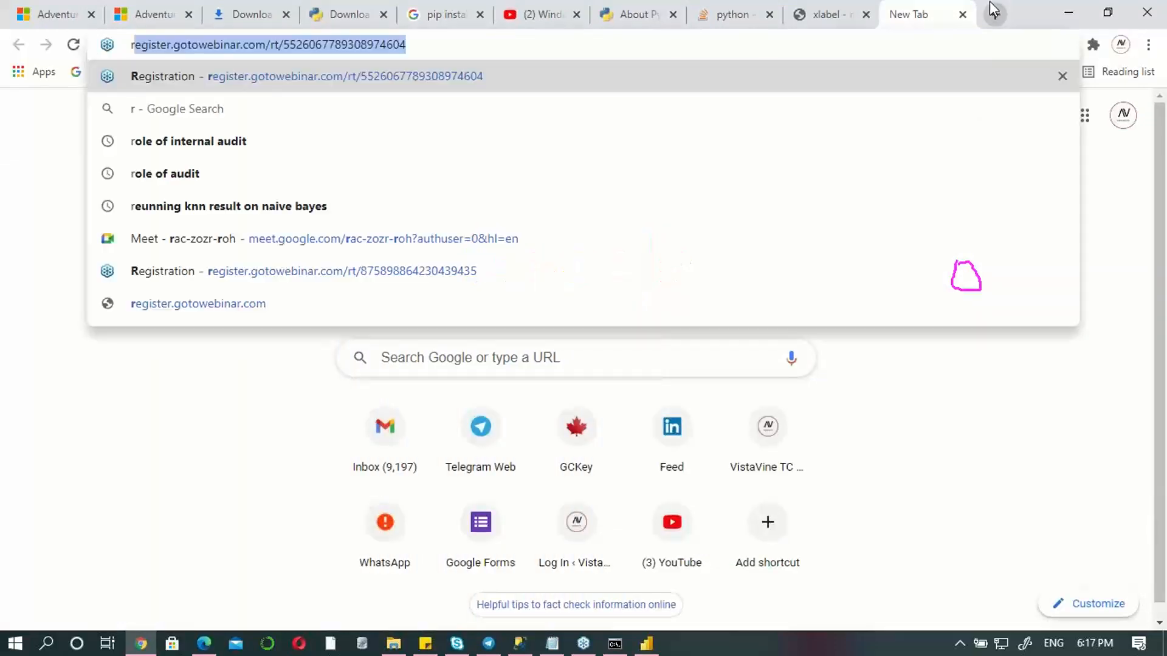
{"action": "key", "text": "BackSpace"}
{"action": "type", "text": "do"}
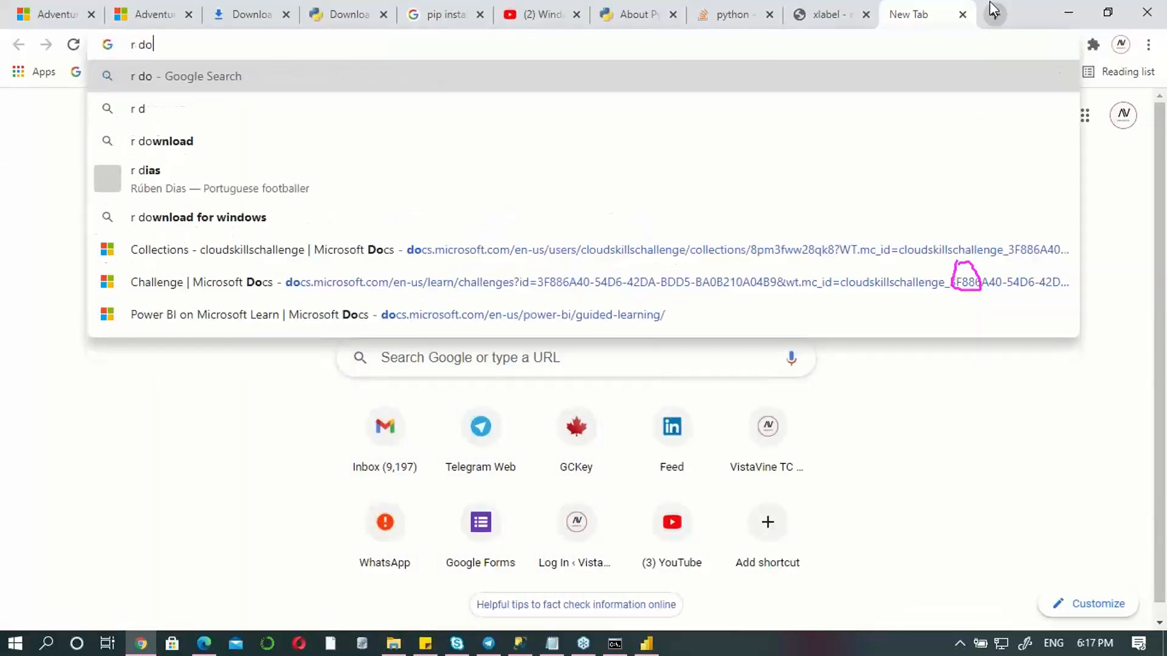
{"action": "type", "text": "wnload"}
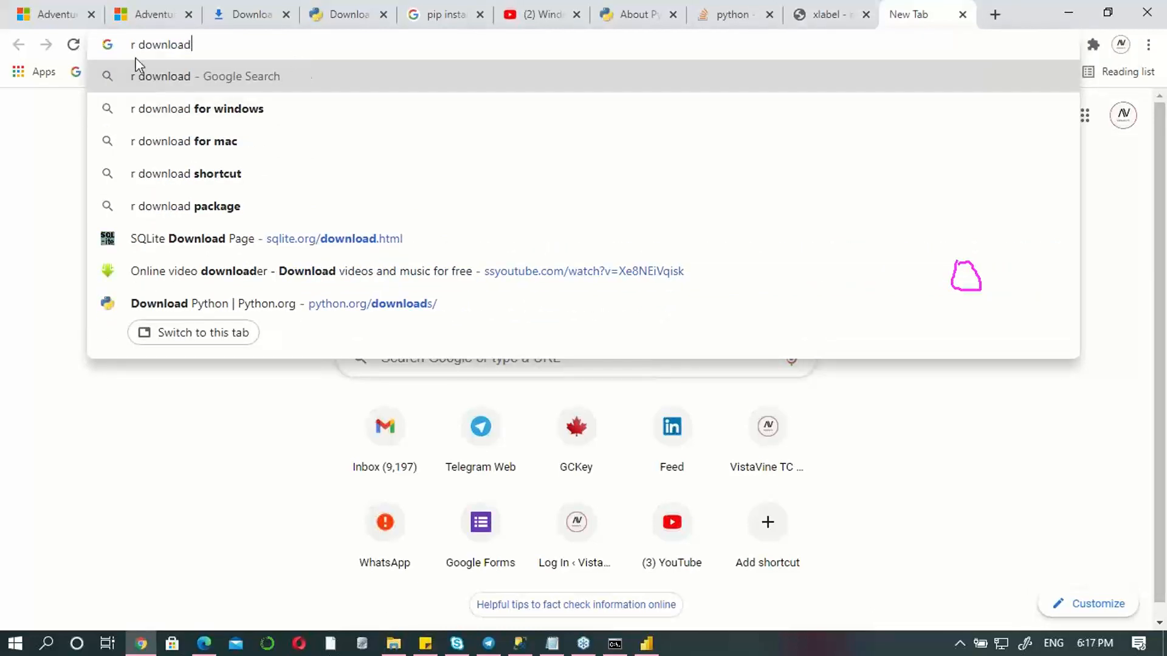
{"action": "left_click", "coordinate": [173, 75]}
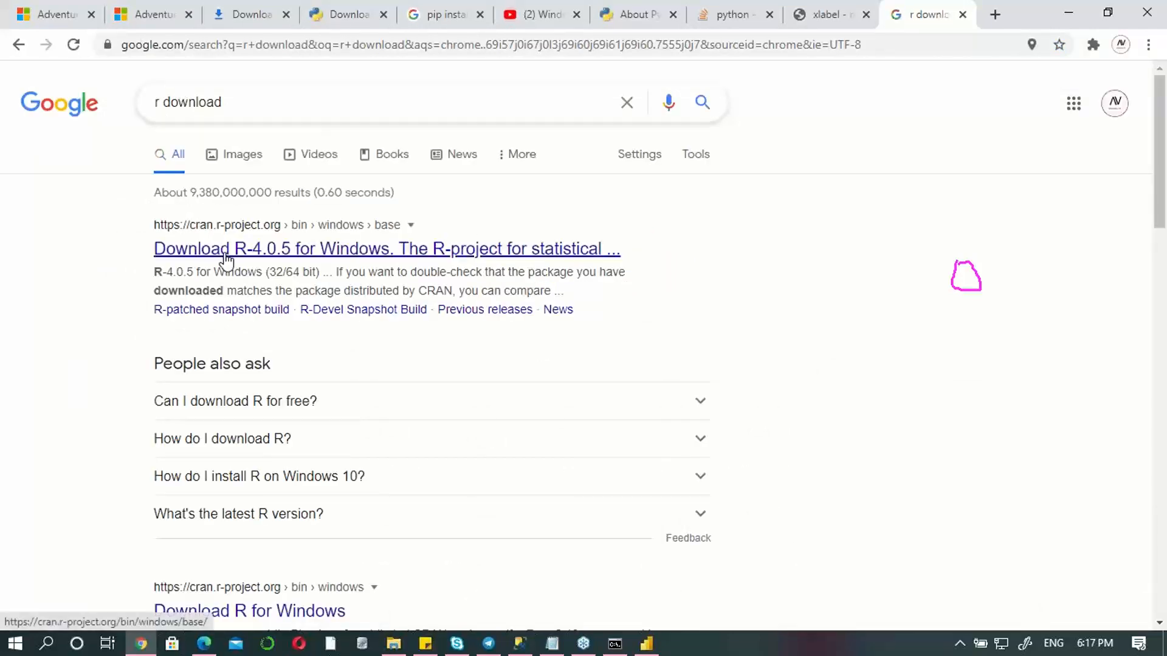
Step: Download R 4.0.5 for Windows from the CRAN site, saving it as R-4.0.5-win in Downloads
{"action": "left_click", "coordinate": [206, 253]}
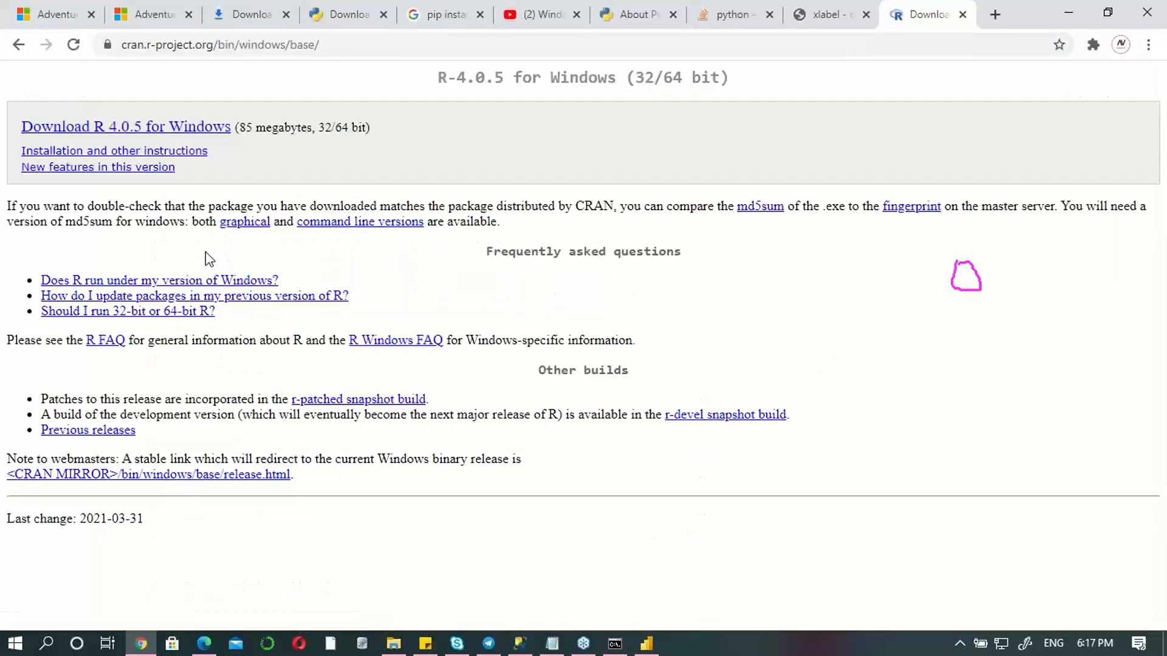
{"action": "left_click", "coordinate": [109, 130]}
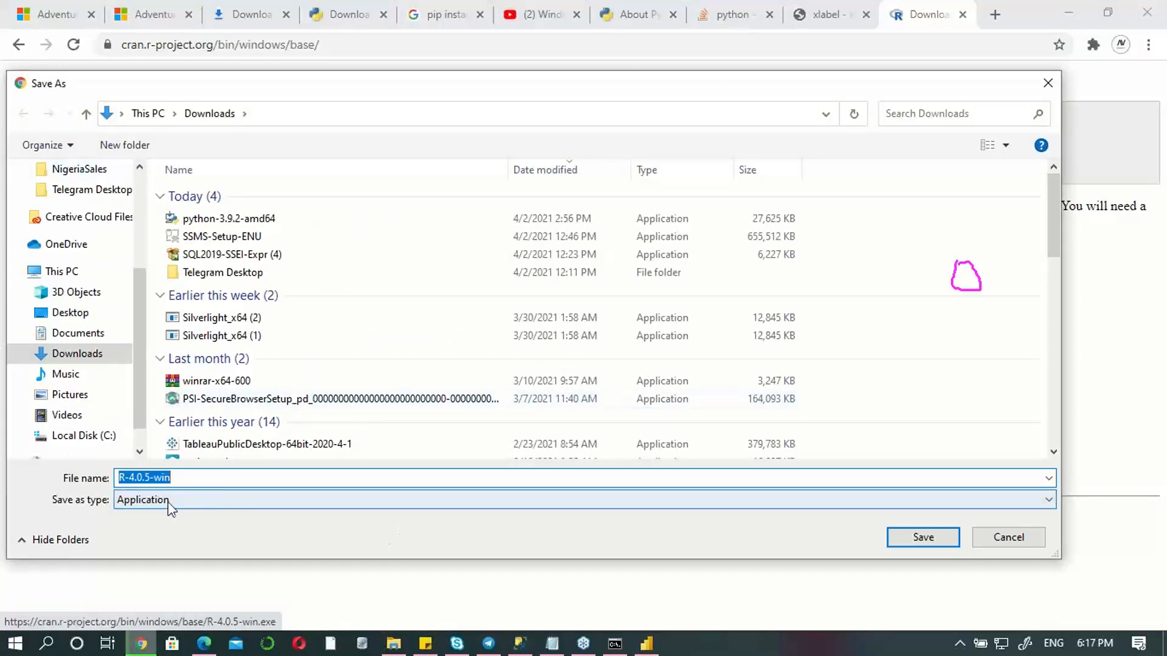
{"action": "left_click", "coordinate": [919, 538]}
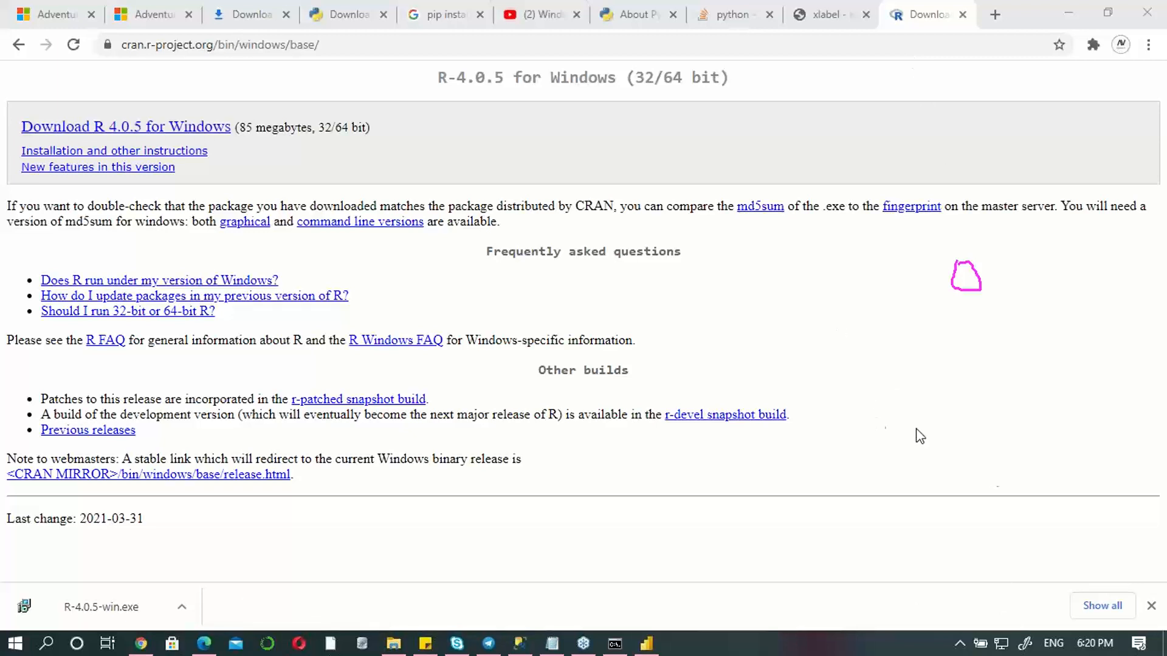
Step: Show the downloaded R-4.0.5-win installer in its folder and run it with English as the setup language
{"action": "left_click", "coordinate": [1103, 607]}
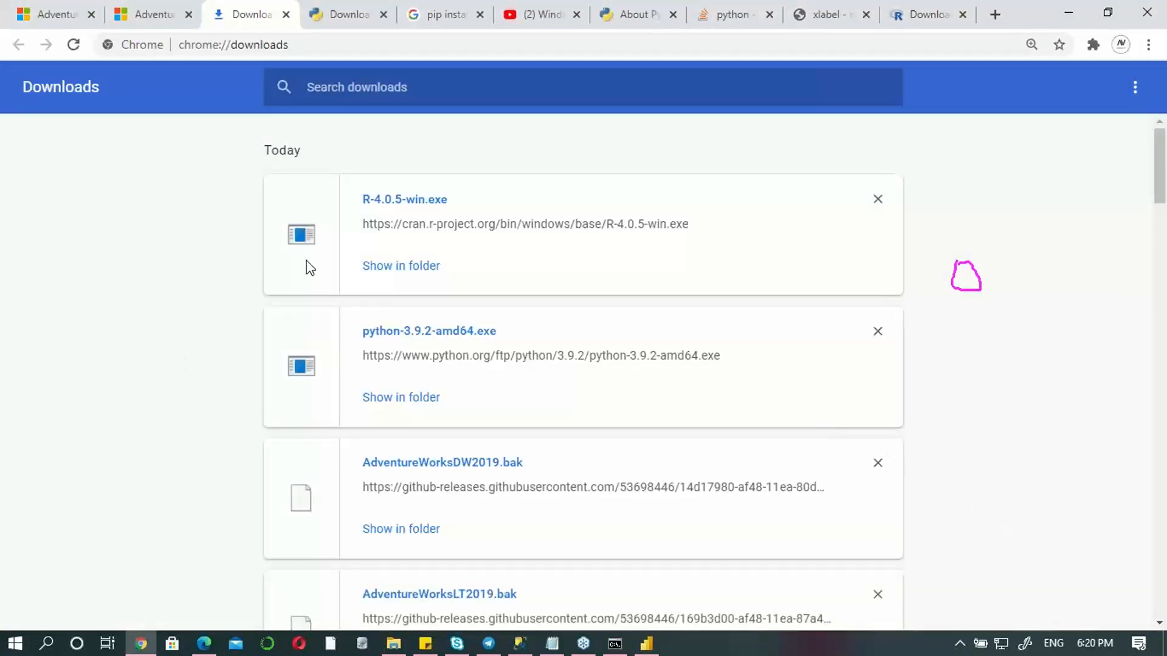
{"action": "left_click", "coordinate": [391, 266]}
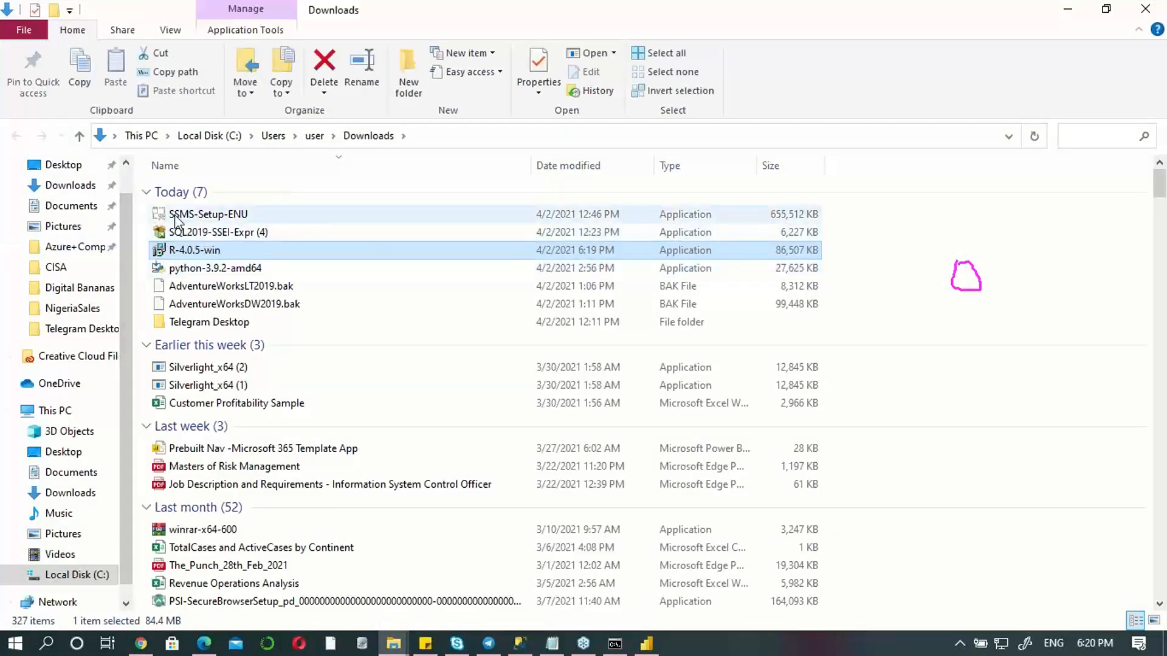
{"action": "left_click", "coordinate": [214, 250]}
{"action": "left_click", "coordinate": [263, 250]}
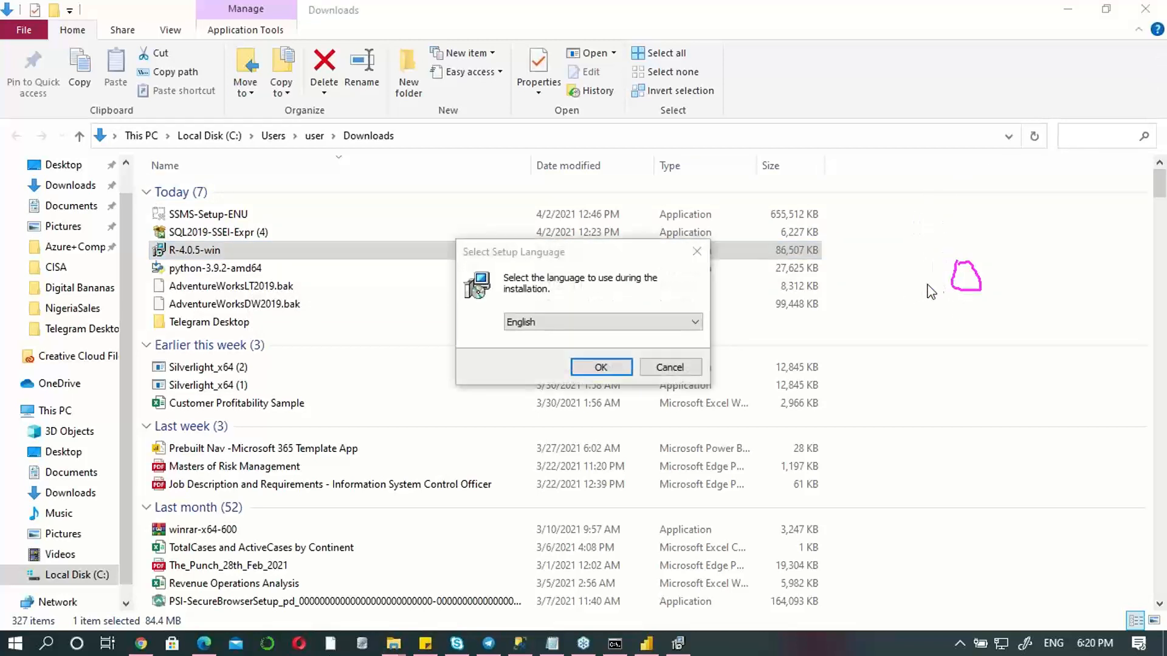
{"action": "left_click", "coordinate": [930, 349]}
{"action": "left_click", "coordinate": [603, 368]}
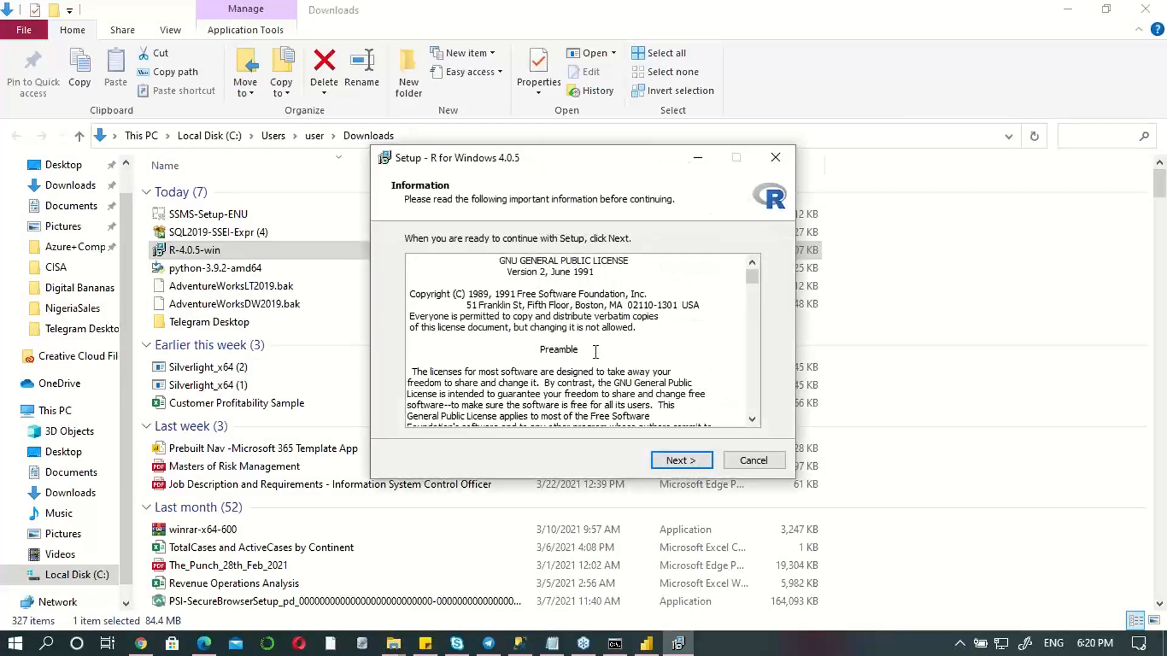
Step: Install R for Windows 4.0.5 with the default folder, components, startup options and additional tasks, and exit the setup
{"action": "left_click", "coordinate": [681, 461]}
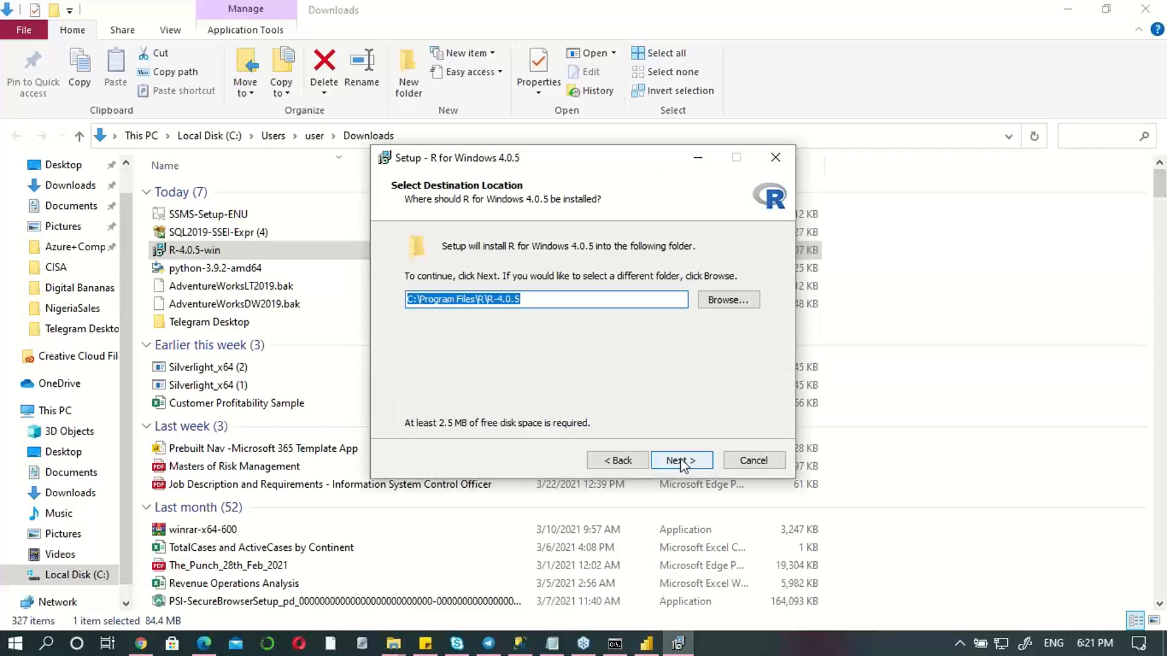
{"action": "left_click", "coordinate": [681, 461]}
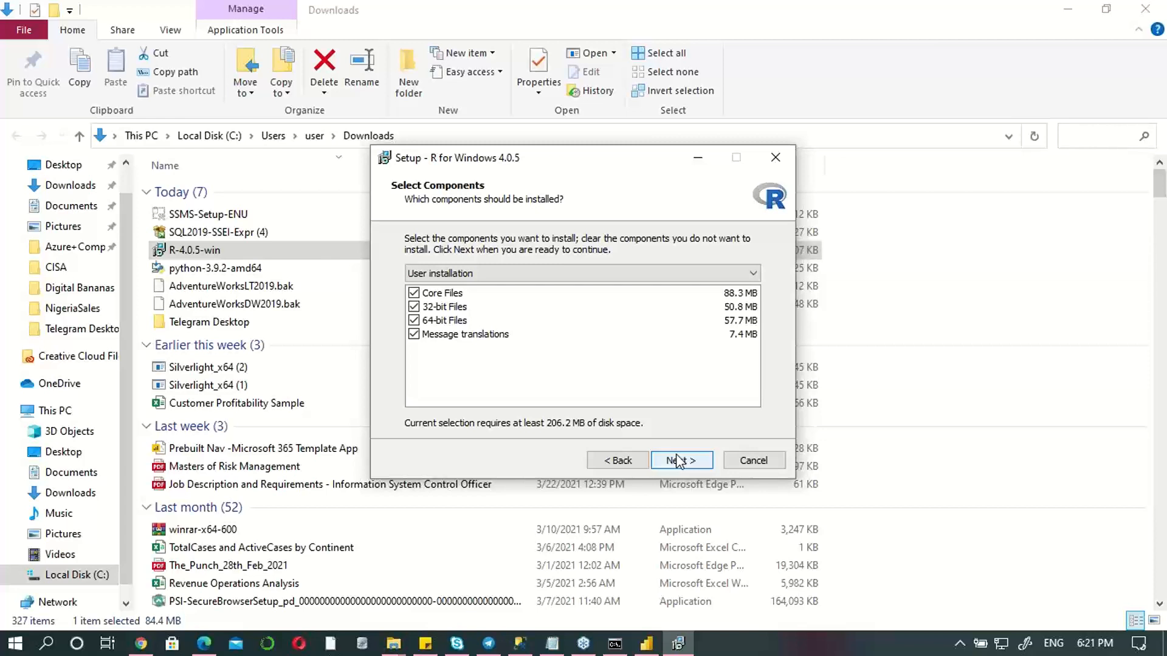
{"action": "left_click", "coordinate": [678, 461]}
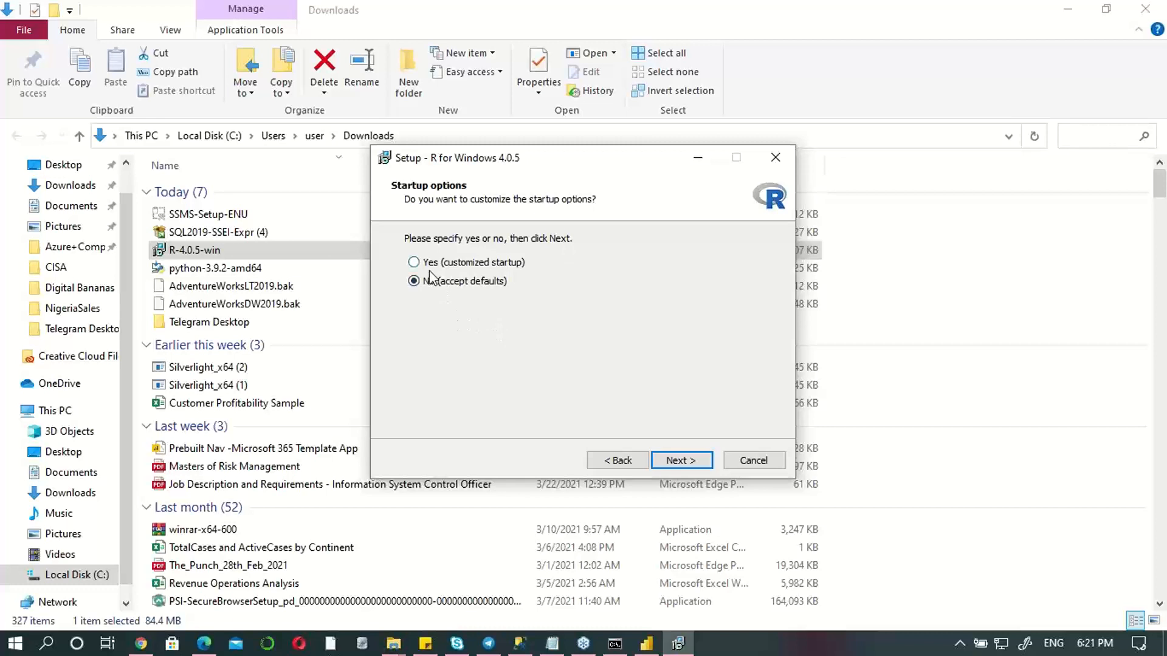
{"action": "left_click", "coordinate": [676, 461]}
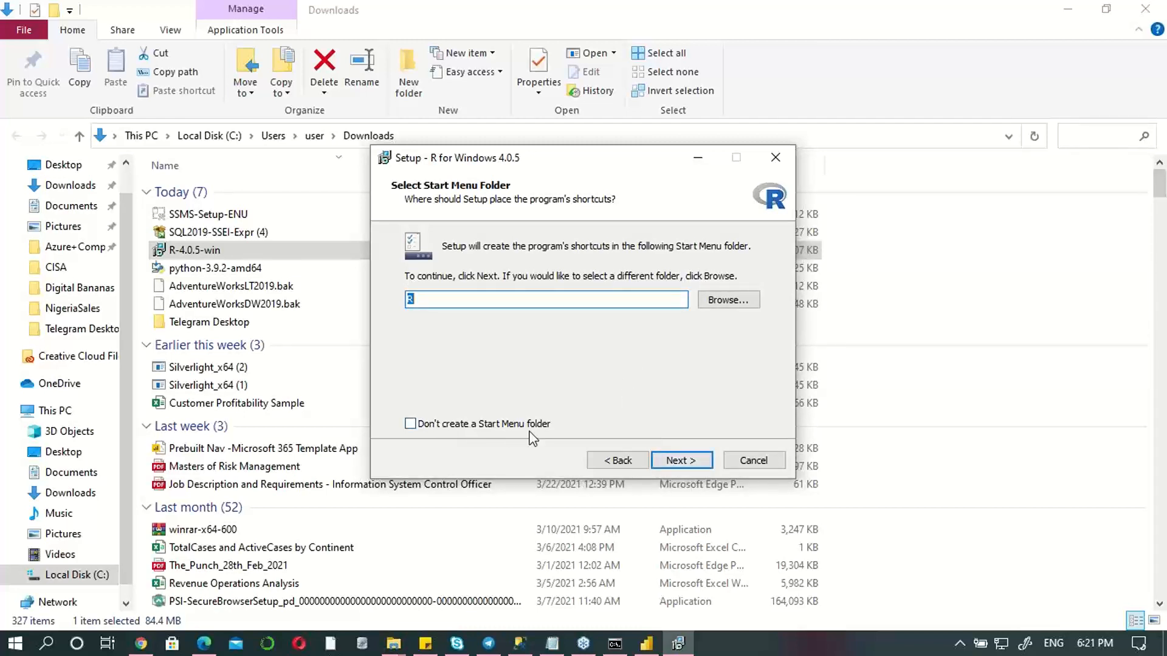
{"action": "left_click", "coordinate": [677, 467]}
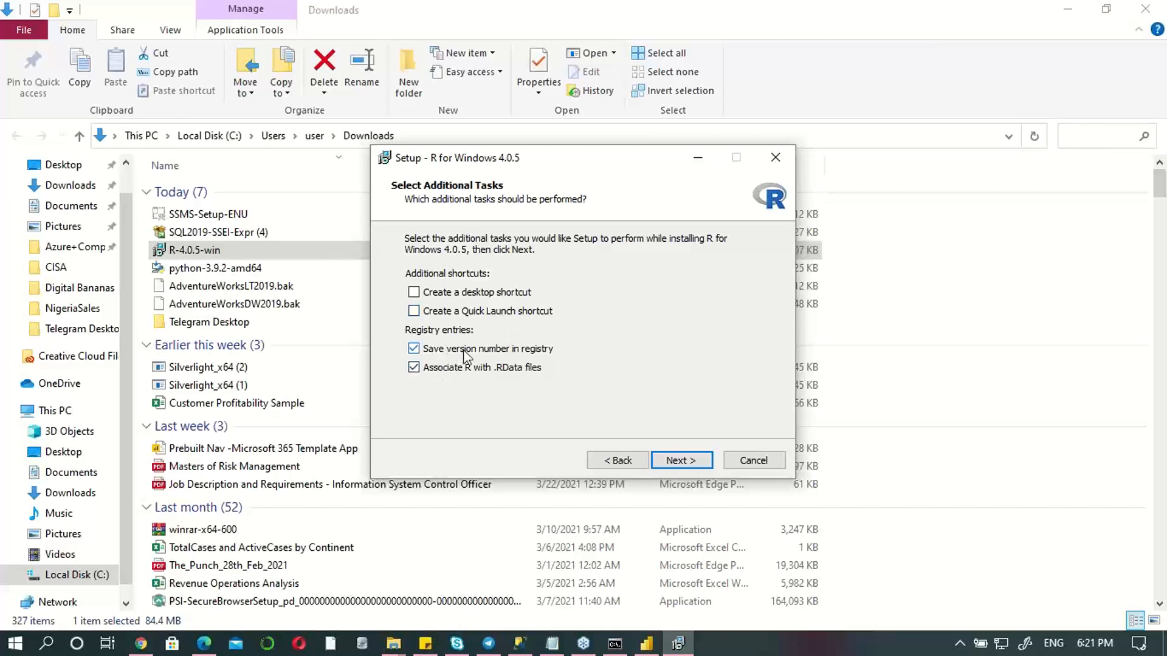
{"action": "left_click", "coordinate": [684, 473]}
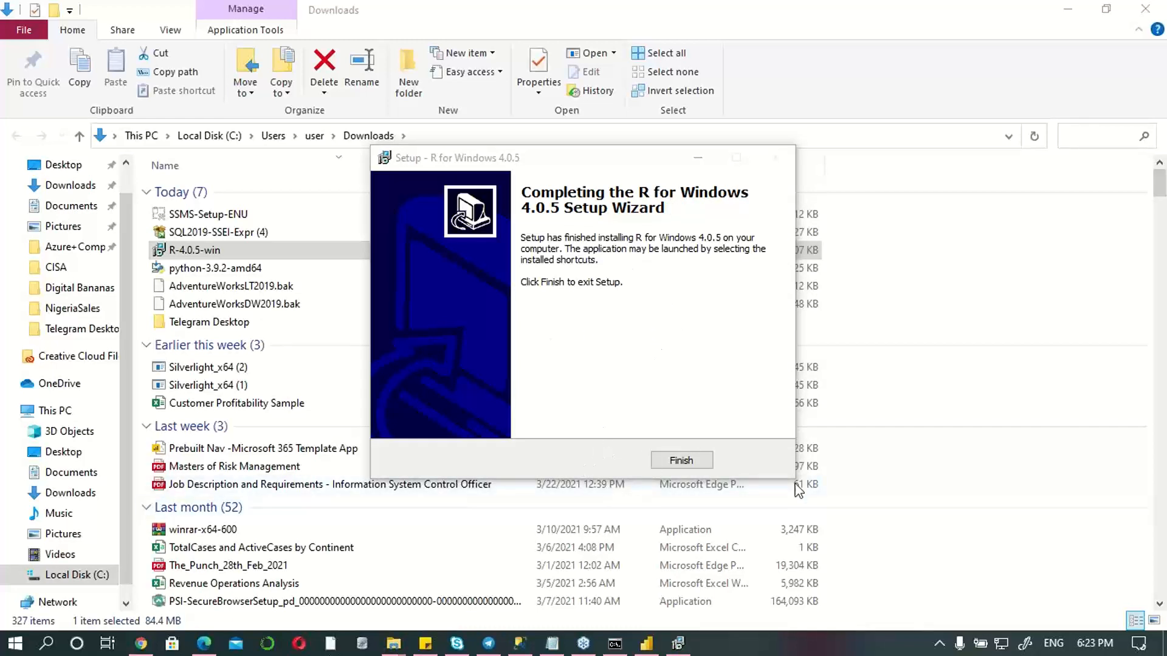
{"action": "left_click", "coordinate": [691, 460]}
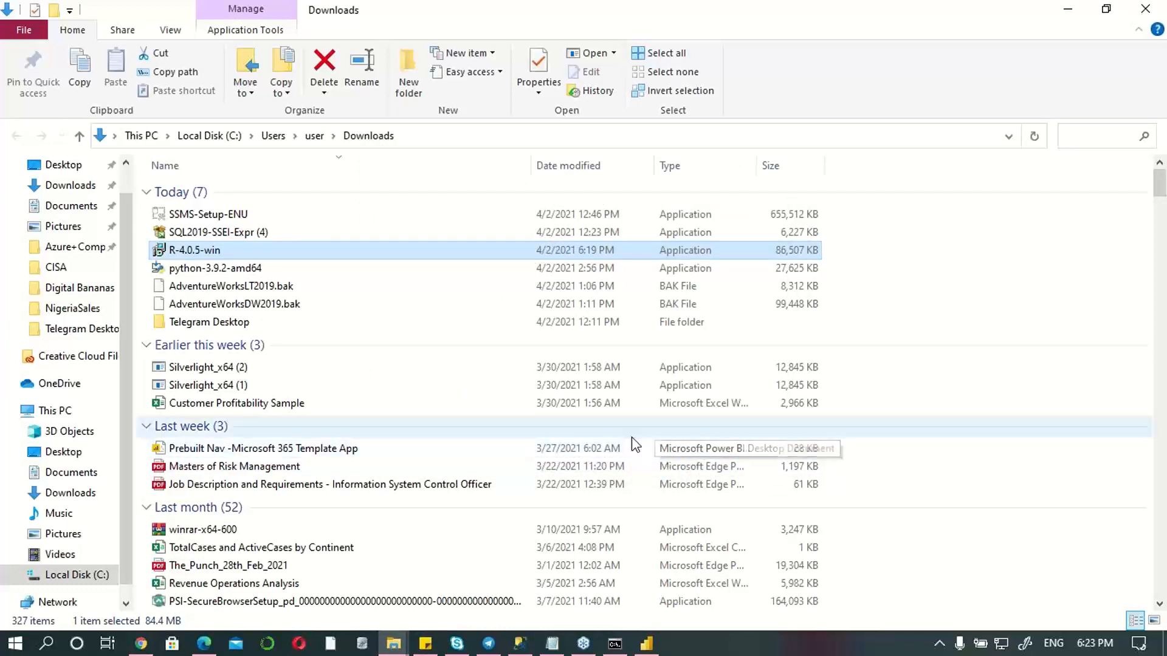
Step: Launch the newly installed R x64 4.0.5
{"action": "left_click", "coordinate": [15, 643]}
{"action": "left_click", "coordinate": [30, 195]}
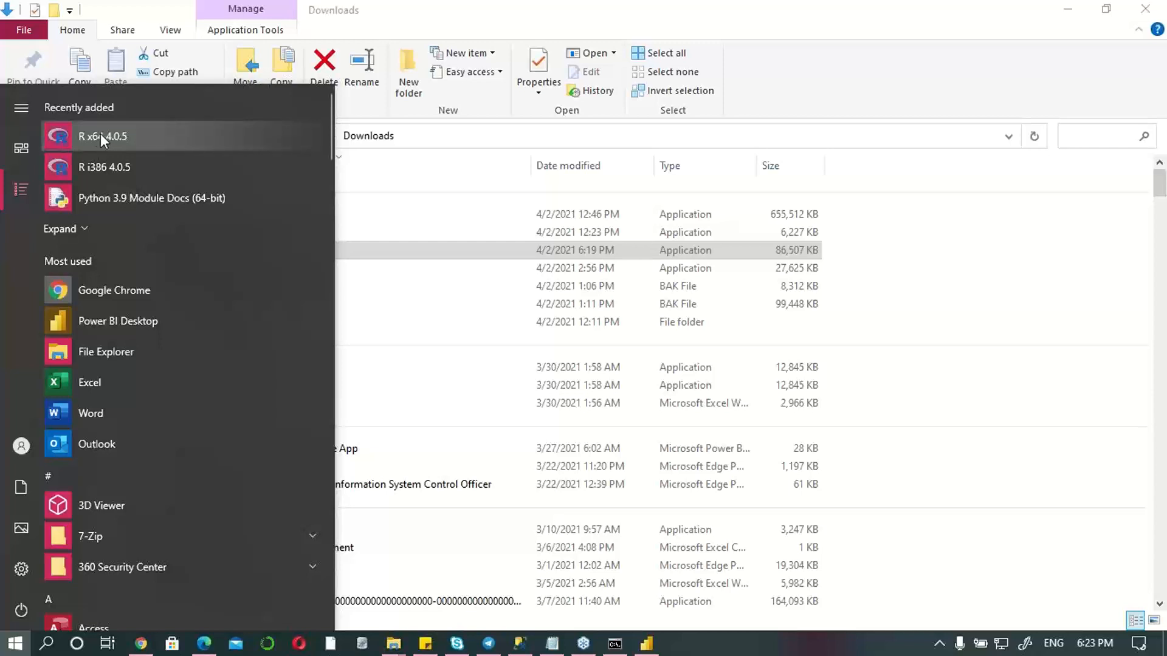
{"action": "left_click", "coordinate": [93, 133]}
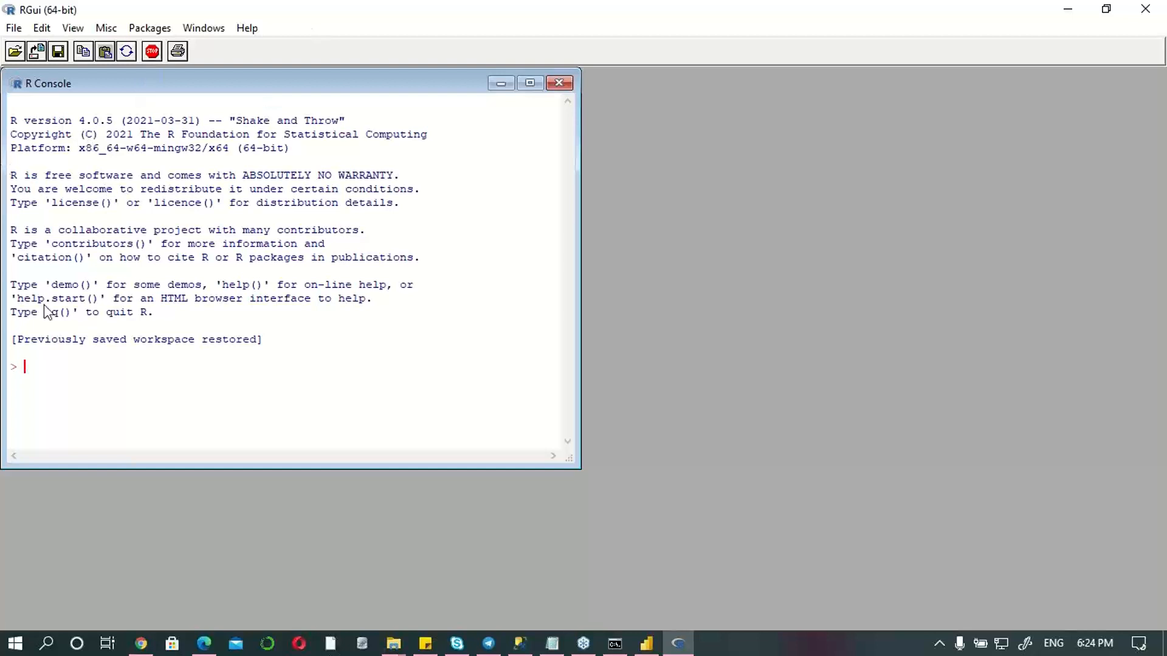
Step: Close the Python script notes and open the Digital Bananas folder inside Documents in File Explorer
{"action": "left_click", "coordinate": [550, 645]}
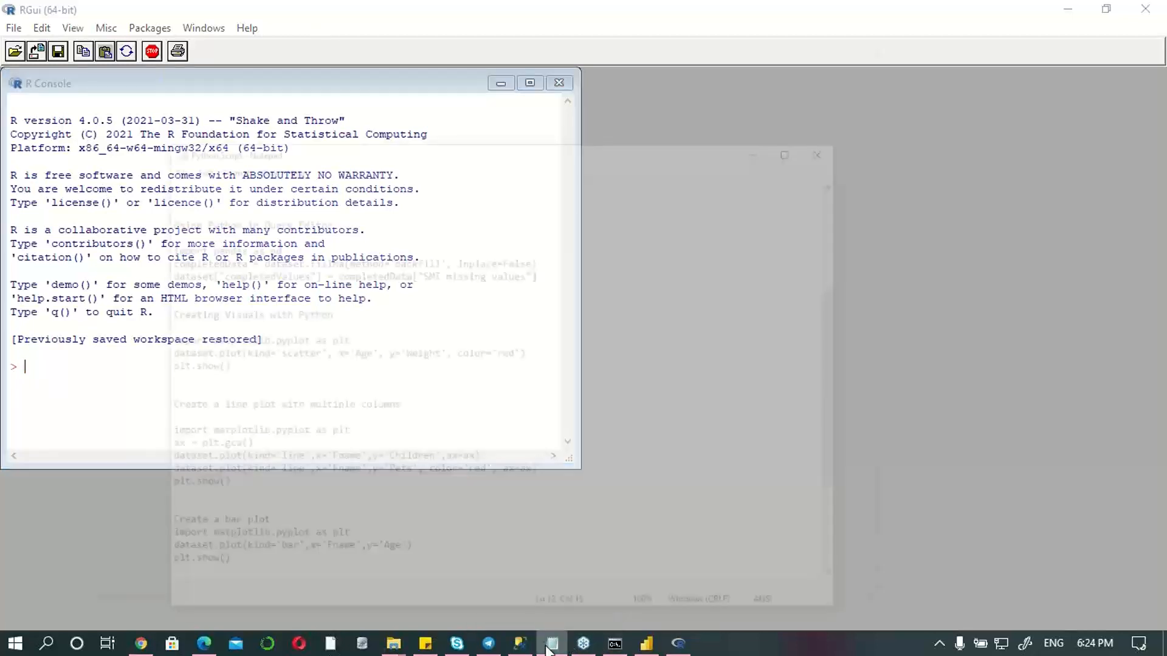
{"action": "left_click", "coordinate": [857, 37]}
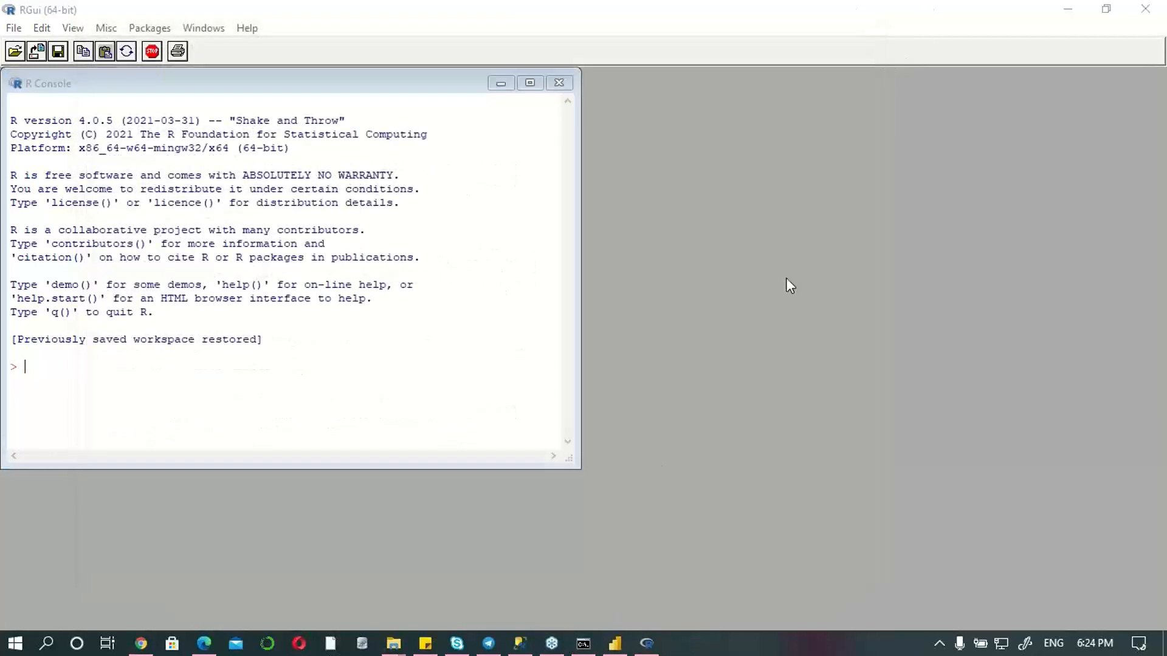
{"action": "mouse_move", "coordinate": [393, 644]}
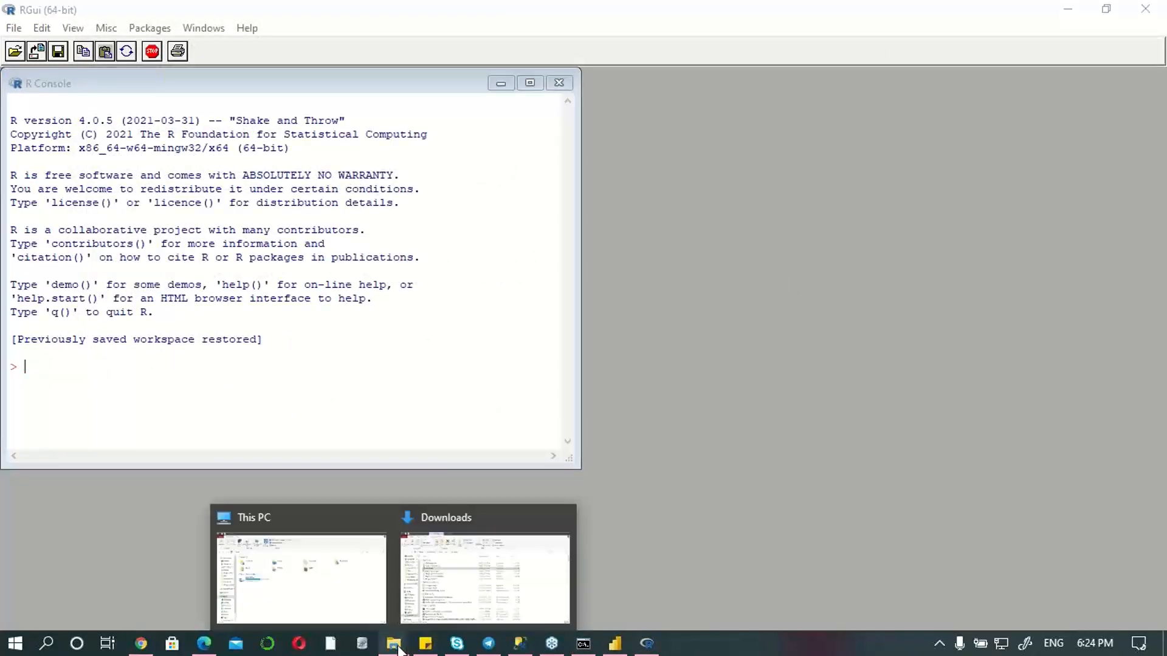
{"action": "left_click", "coordinate": [338, 562]}
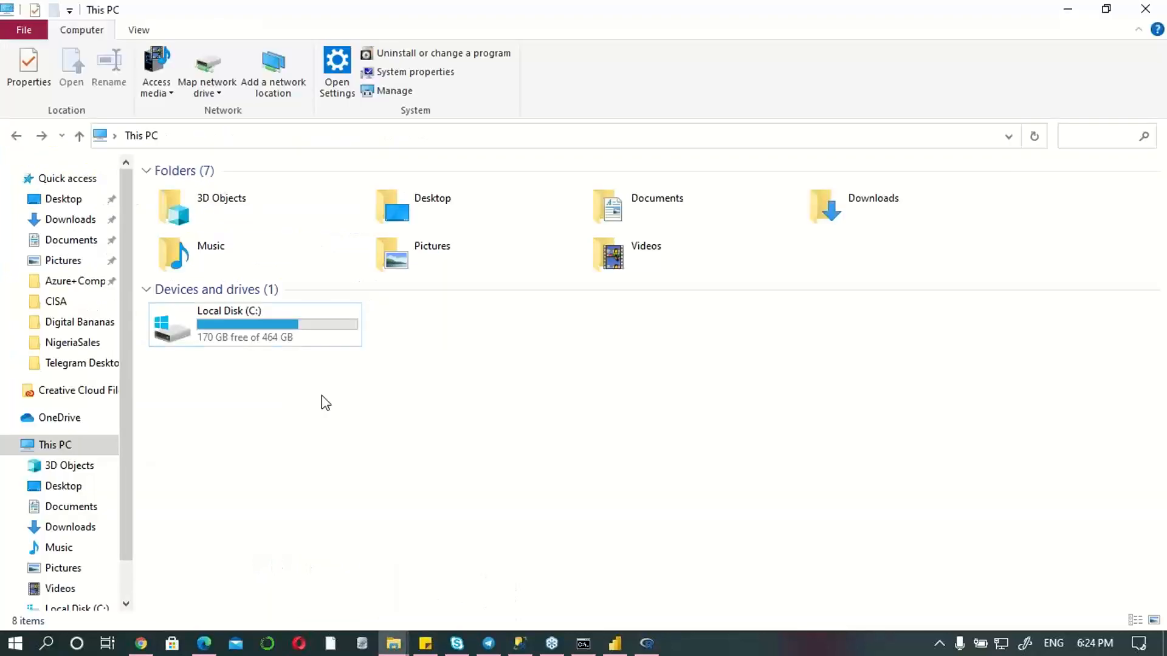
{"action": "left_click", "coordinate": [94, 242]}
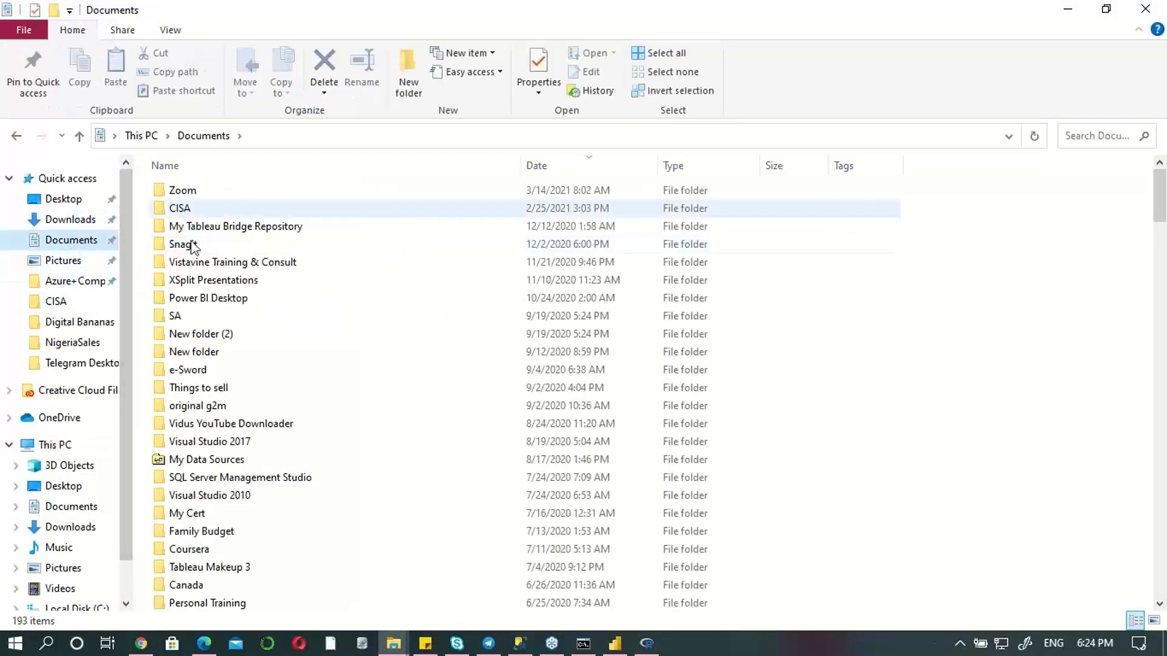
{"action": "scroll", "coordinate": [258, 405], "scroll_direction": "down", "scroll_amount": 1}
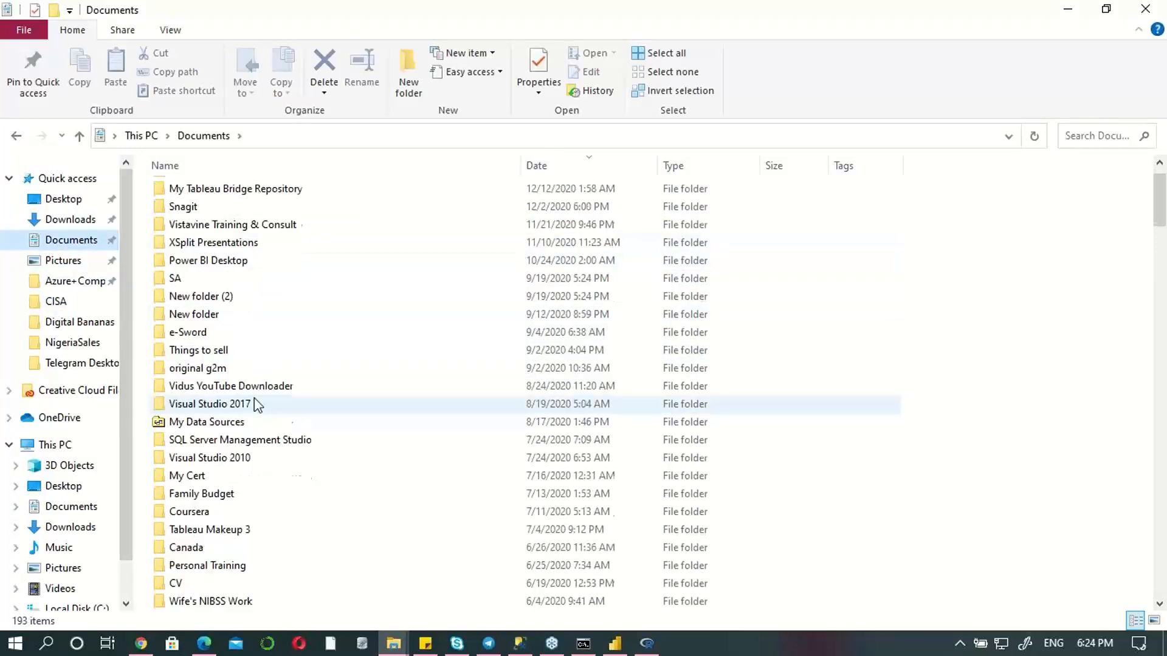
{"action": "scroll", "coordinate": [249, 389], "scroll_direction": "down", "scroll_amount": 14}
{"action": "scroll", "coordinate": [240, 367], "scroll_direction": "up", "scroll_amount": 2}
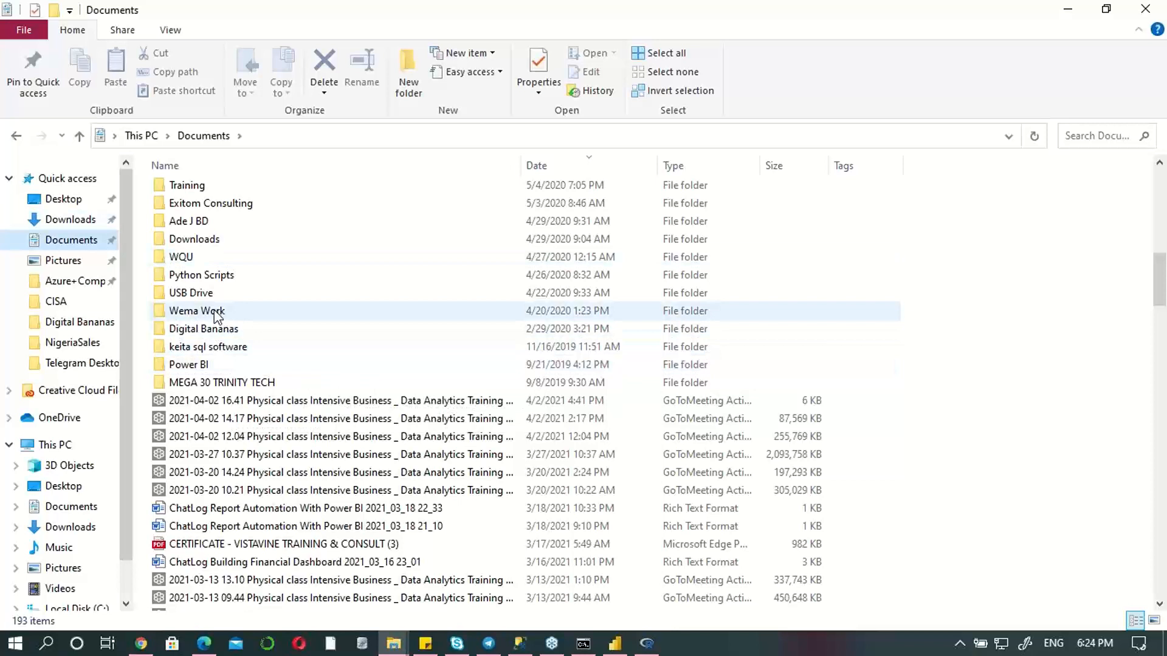
{"action": "scroll", "coordinate": [216, 315], "scroll_direction": "up", "scroll_amount": 1}
{"action": "double_click", "coordinate": [210, 392]}
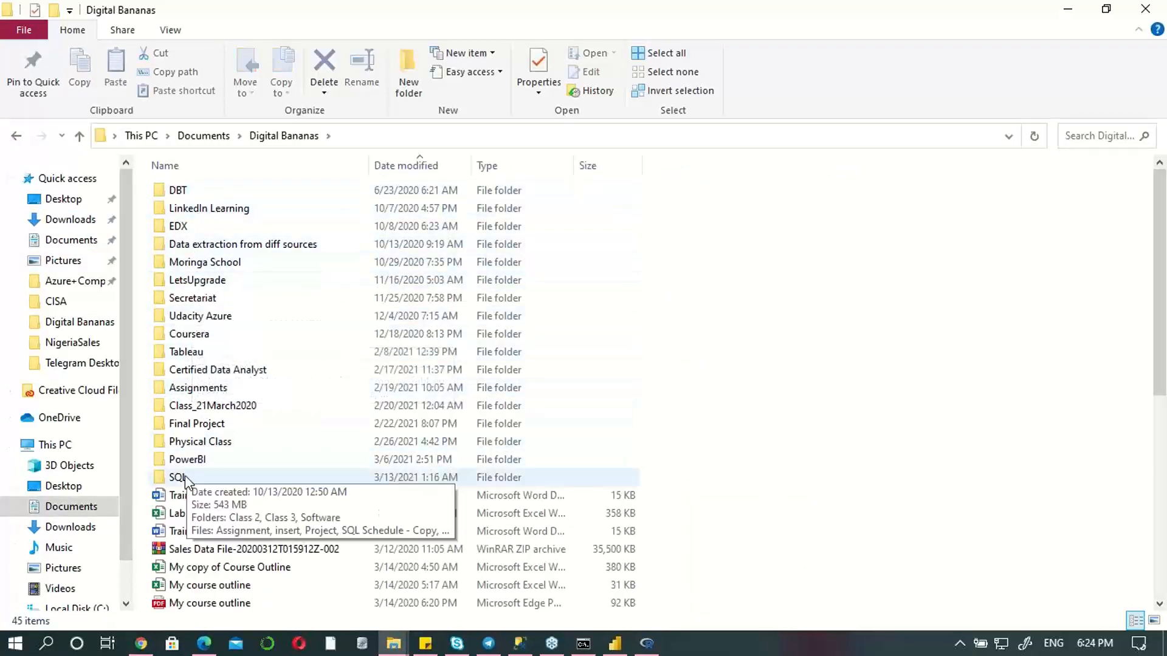
Step: Open the R Script text file from the PowerBI > Fifth Class > Power BI & R folder
{"action": "double_click", "coordinate": [198, 459]}
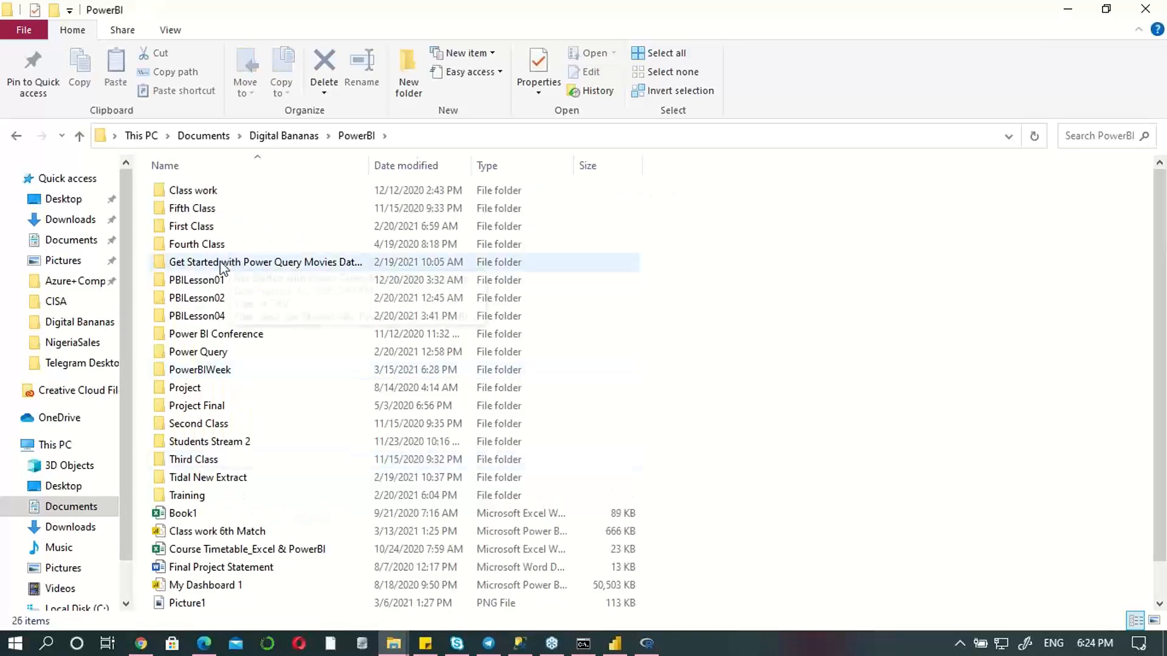
{"action": "double_click", "coordinate": [204, 227]}
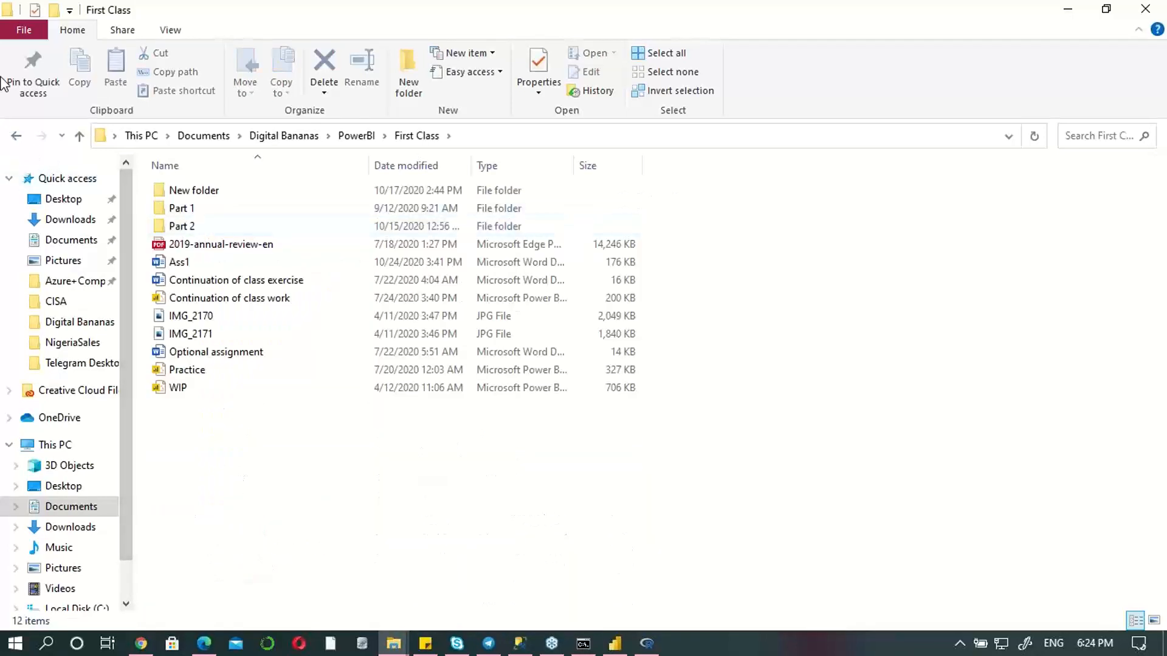
{"action": "left_click", "coordinate": [17, 136]}
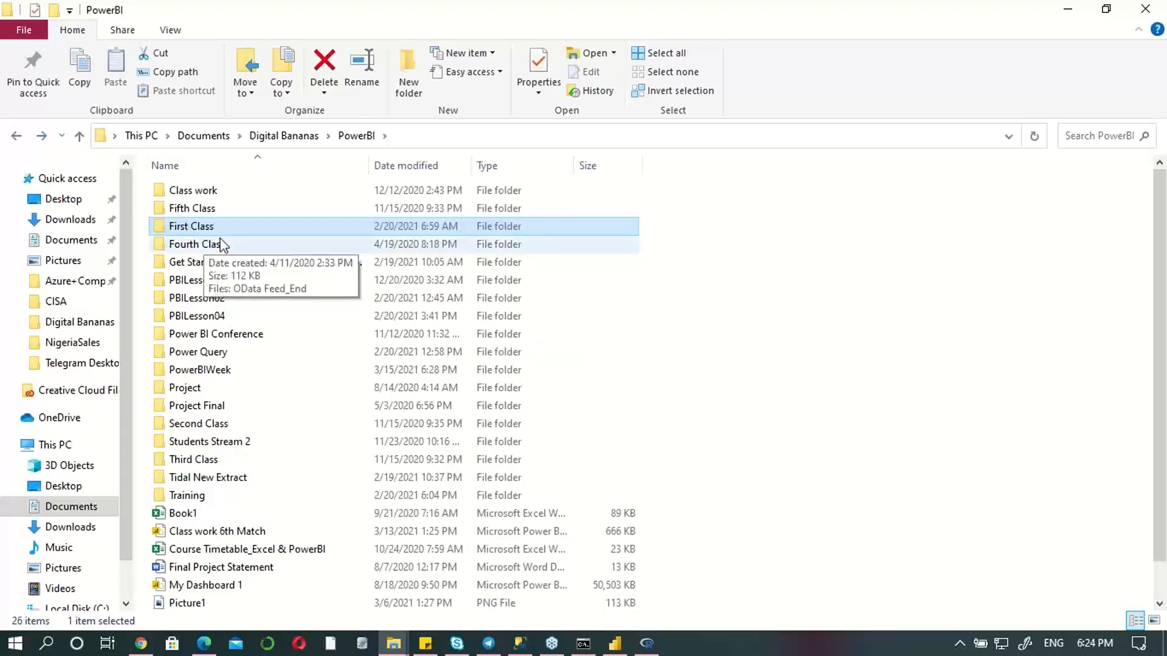
{"action": "double_click", "coordinate": [234, 208]}
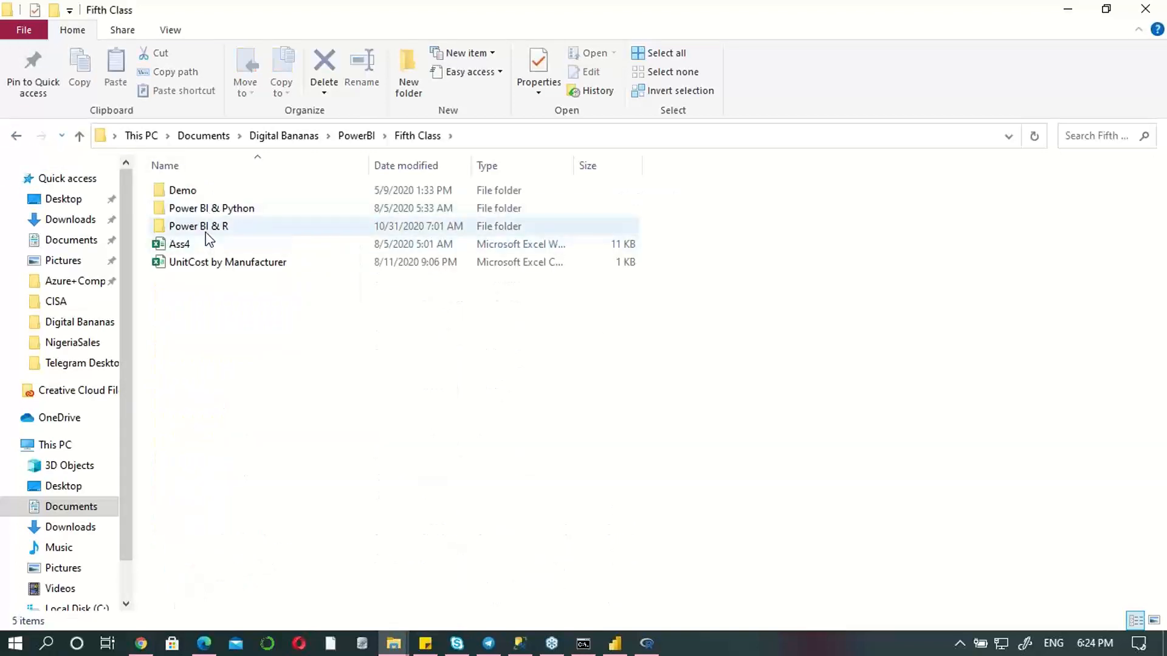
{"action": "double_click", "coordinate": [209, 230]}
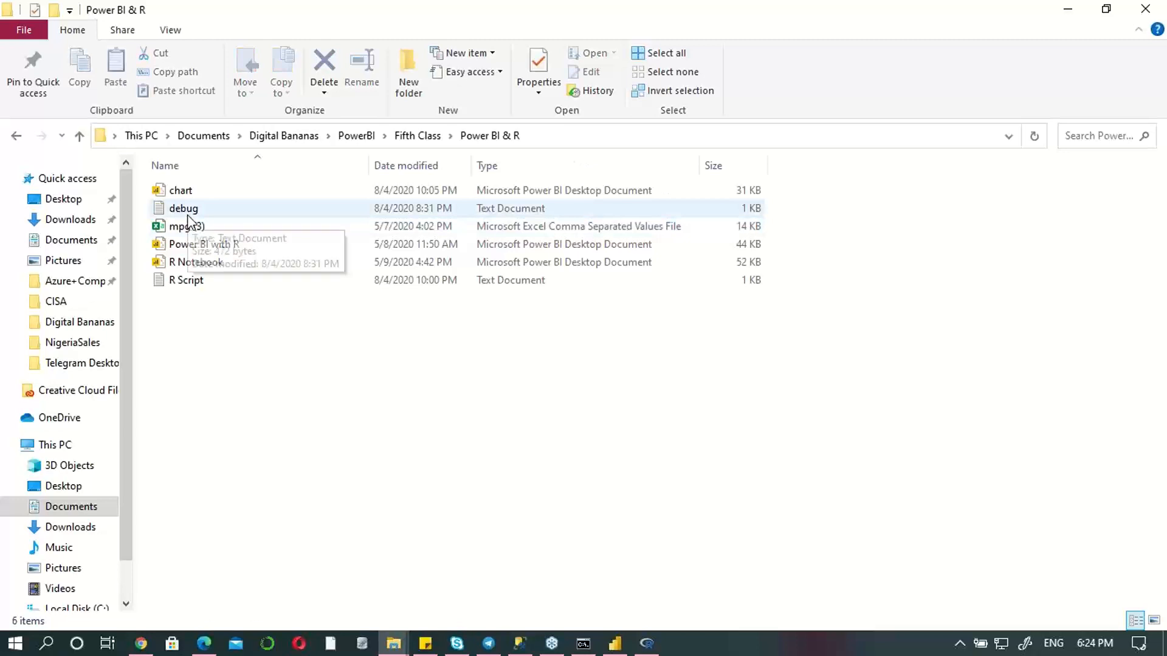
{"action": "left_click", "coordinate": [195, 280]}
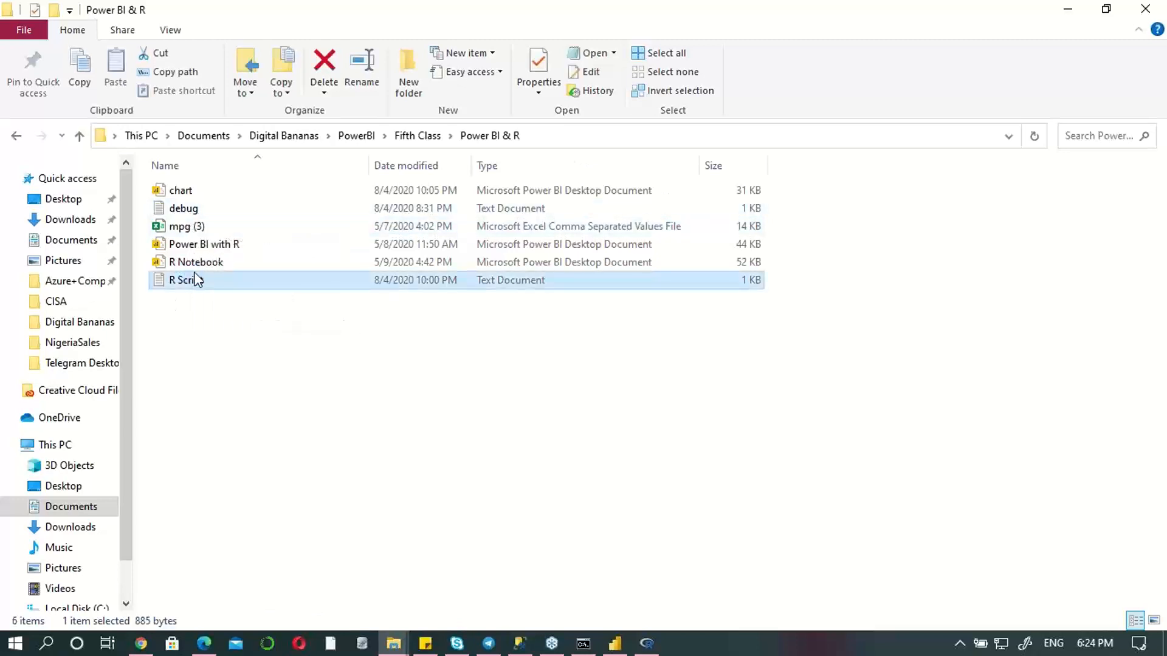
{"action": "double_click", "coordinate": [195, 279]}
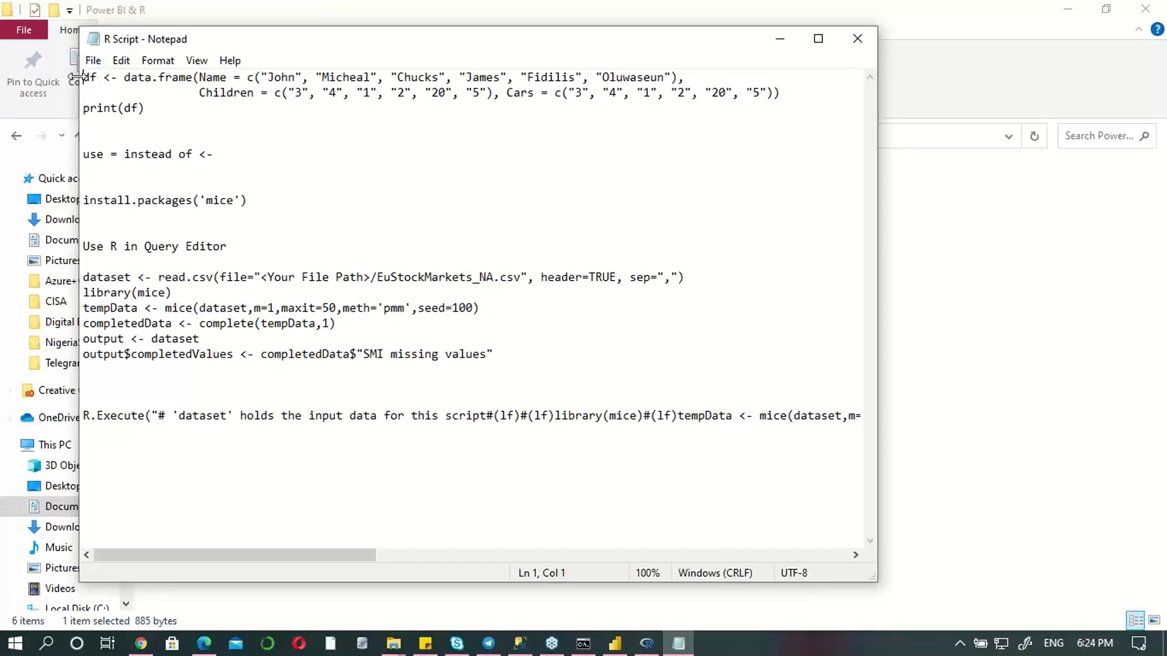
Step: Copy the two-line df data.frame definition with Name, Children and Cars from R Script and run it in the R console
{"action": "left_click_drag", "start_coordinate": [84, 76], "coordinate": [830, 88]}
{"action": "right_click", "coordinate": [491, 98]}
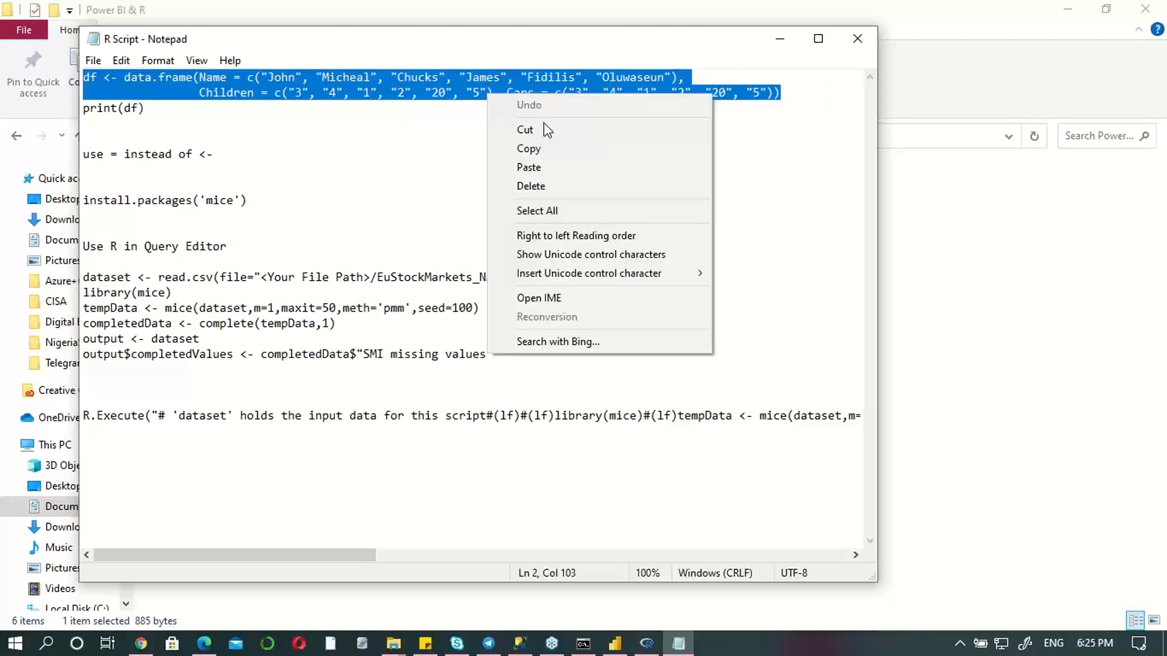
{"action": "left_click", "coordinate": [530, 148]}
{"action": "left_click", "coordinate": [779, 38]}
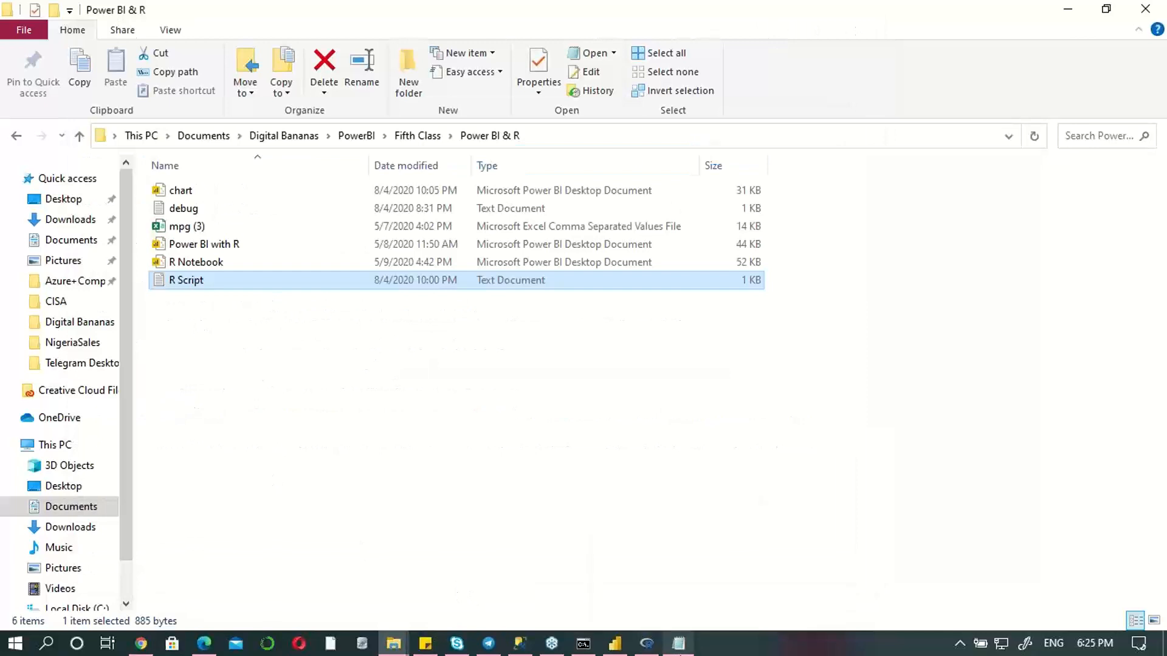
{"action": "left_click", "coordinate": [647, 643]}
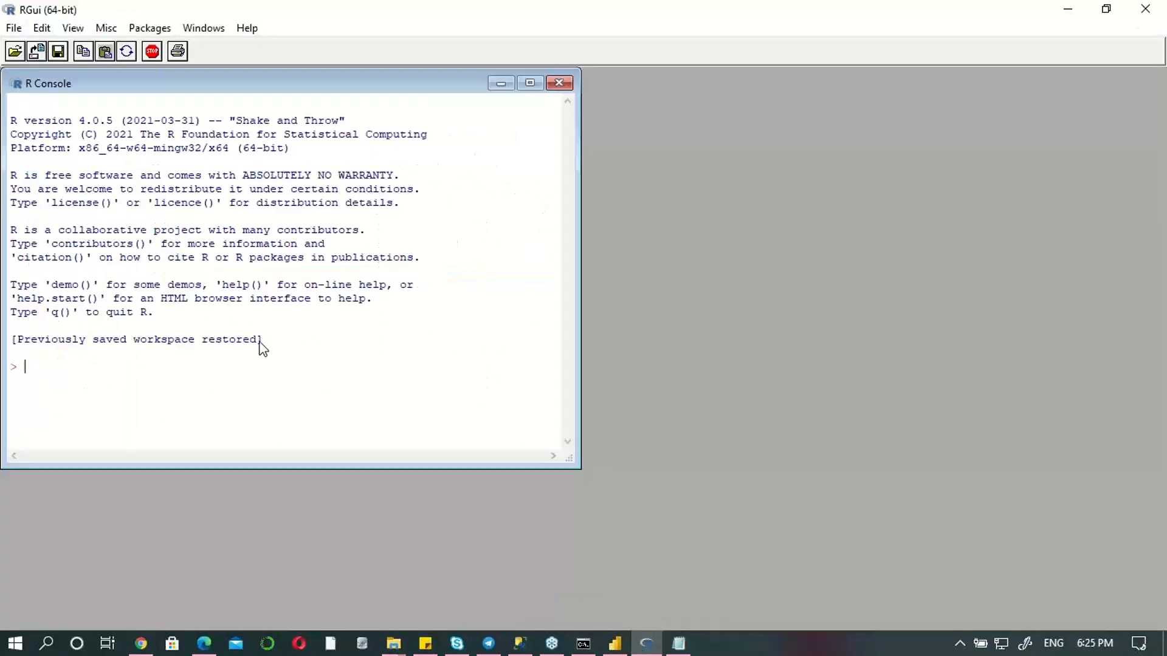
{"action": "key", "text": "ctrl+v"}
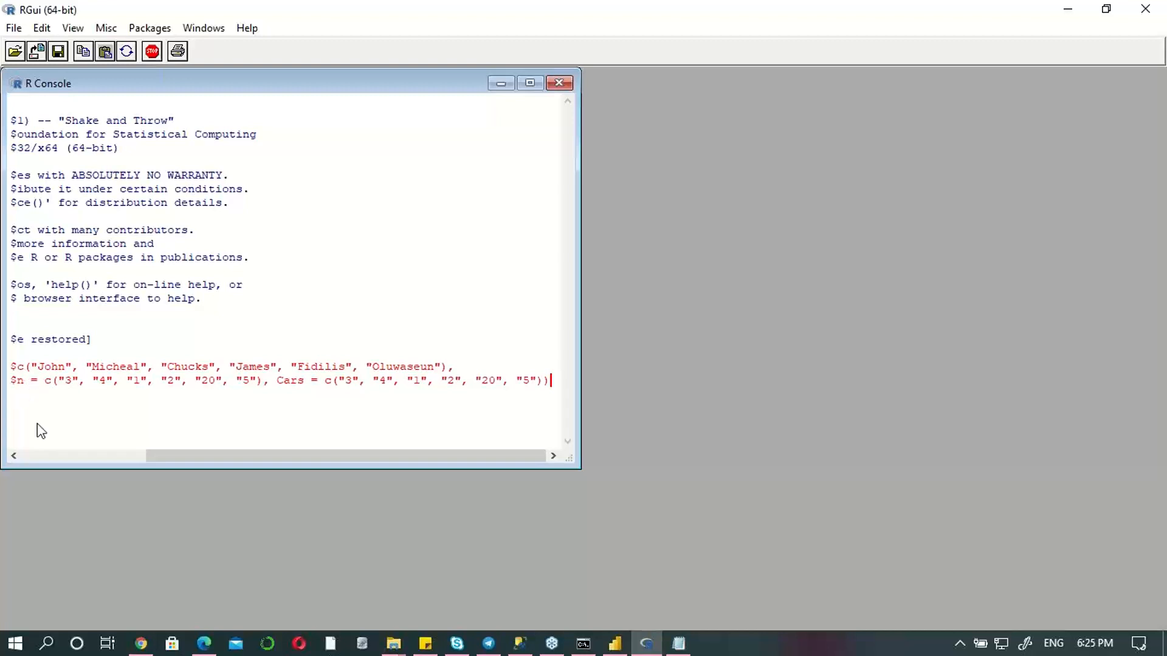
{"action": "left_click_drag", "start_coordinate": [169, 457], "coordinate": [37, 461]}
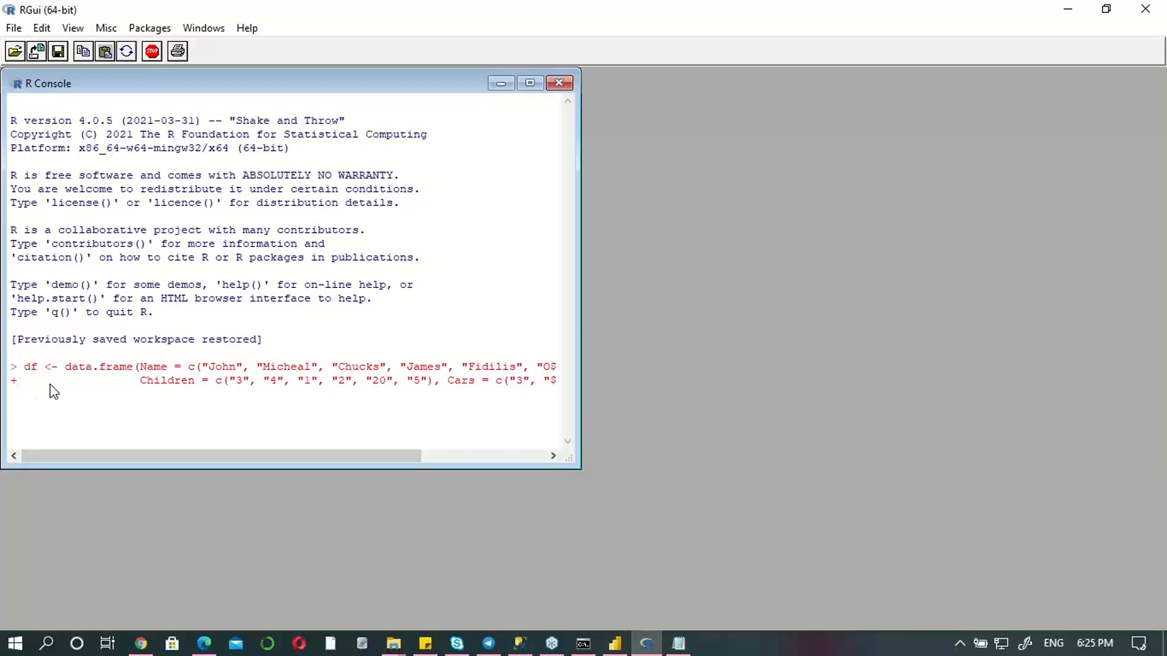
{"action": "left_click_drag", "start_coordinate": [143, 381], "coordinate": [136, 382]}
{"action": "key", "text": "Return"}
{"action": "key", "text": "Up"}
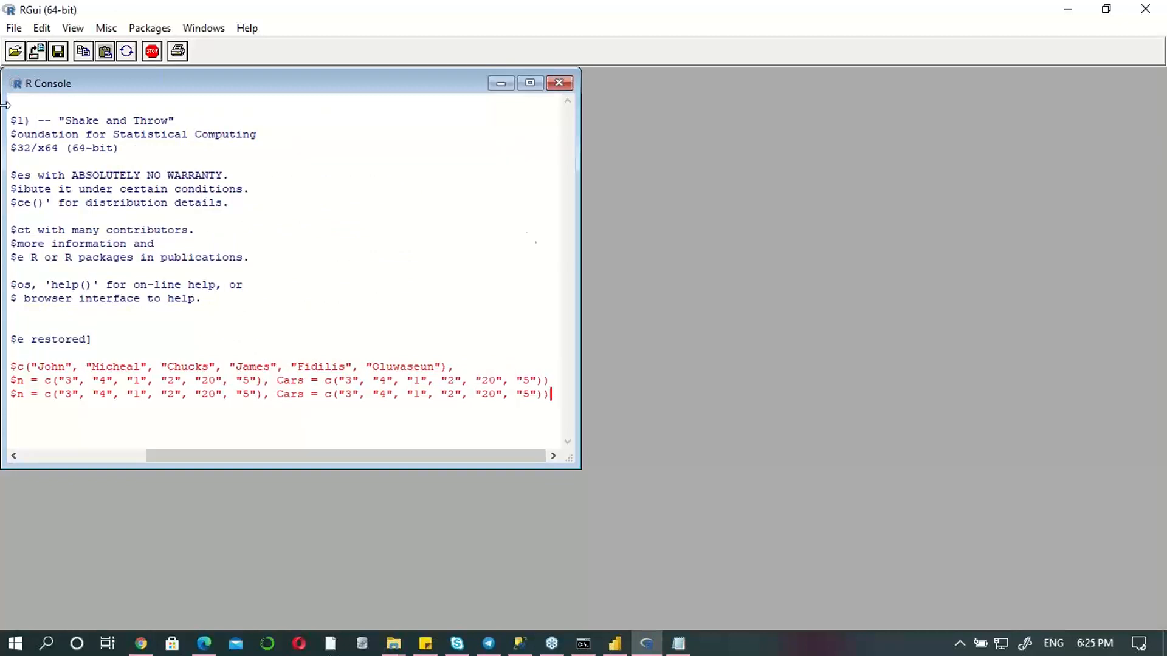
{"action": "left_click_drag", "start_coordinate": [213, 456], "coordinate": [103, 416]}
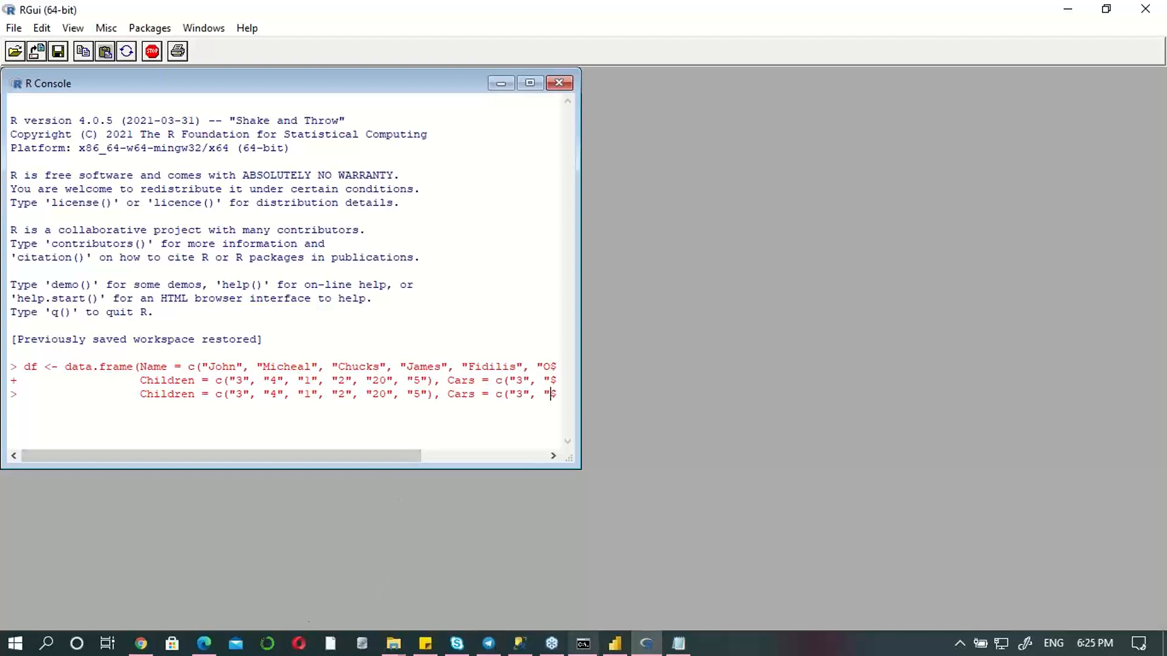
Step: In the R Script file, join the two lines of the data.frame definition into a single line
{"action": "left_click", "coordinate": [678, 644]}
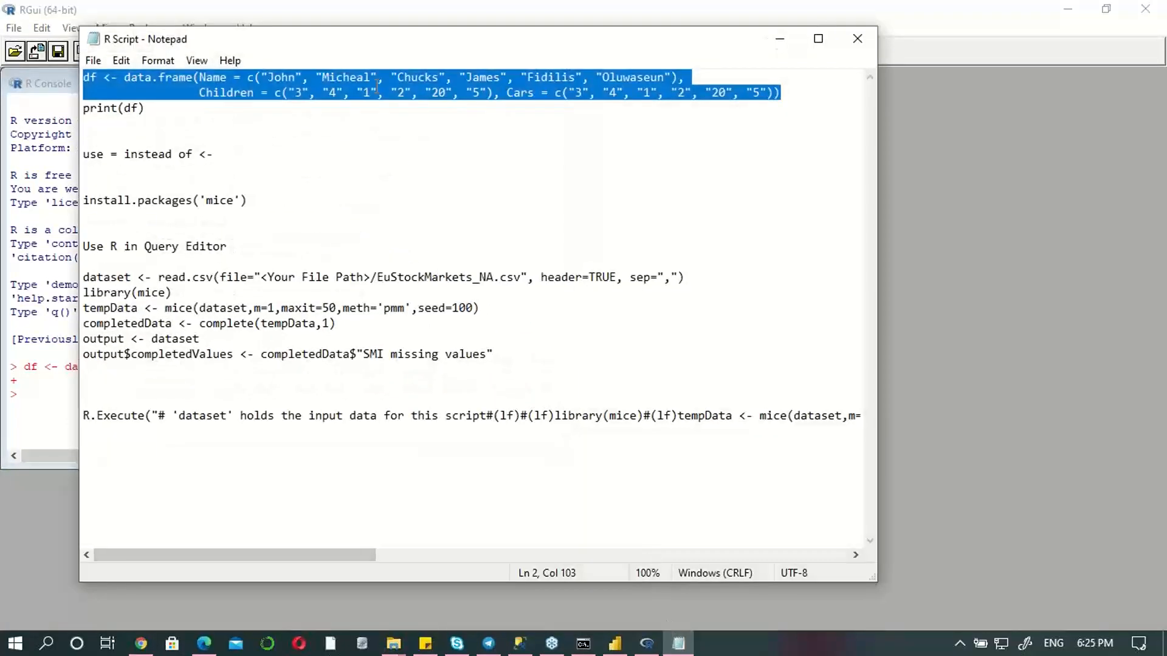
{"action": "left_click", "coordinate": [198, 93]}
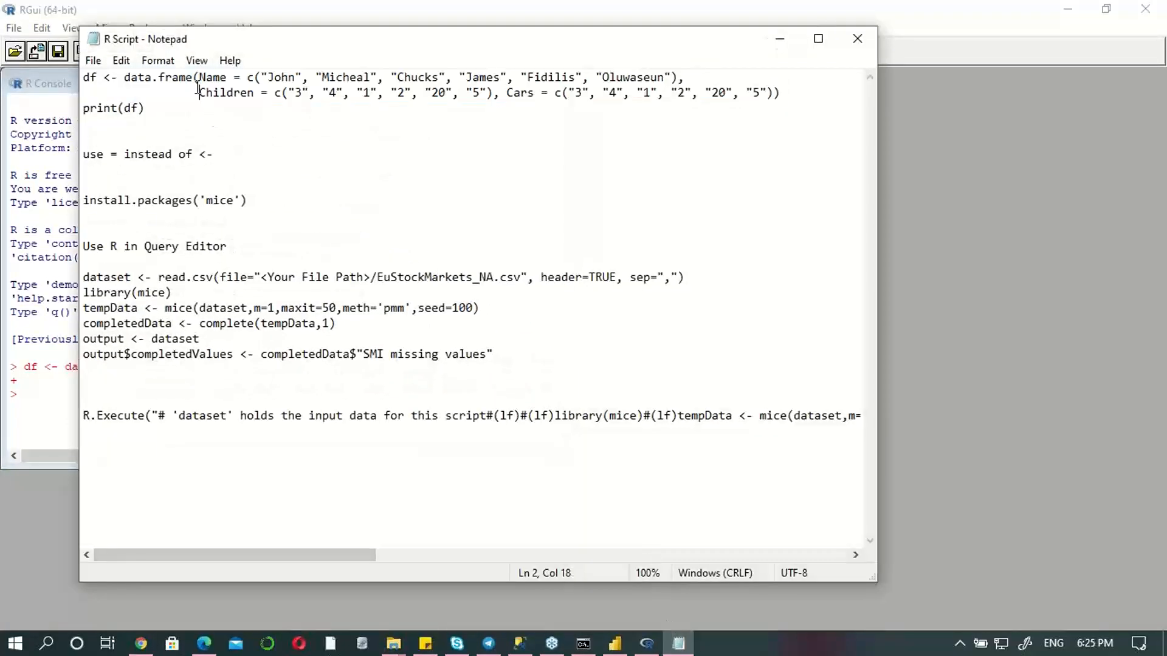
{"action": "key", "text": "BackSpace"}
{"action": "key", "text": "BackSpace"}
{"action": "key", "text": "BackSpace"}
{"action": "key", "text": "BackSpace"}
{"action": "key", "text": "BackSpace"}
{"action": "key", "text": "BackSpace"}
{"action": "key", "text": "BackSpace"}
{"action": "key", "text": "BackSpace"}
{"action": "key", "text": "BackSpace"}
{"action": "key", "text": "BackSpace"}
{"action": "key", "text": "BackSpace"}
{"action": "key", "text": "BackSpace"}
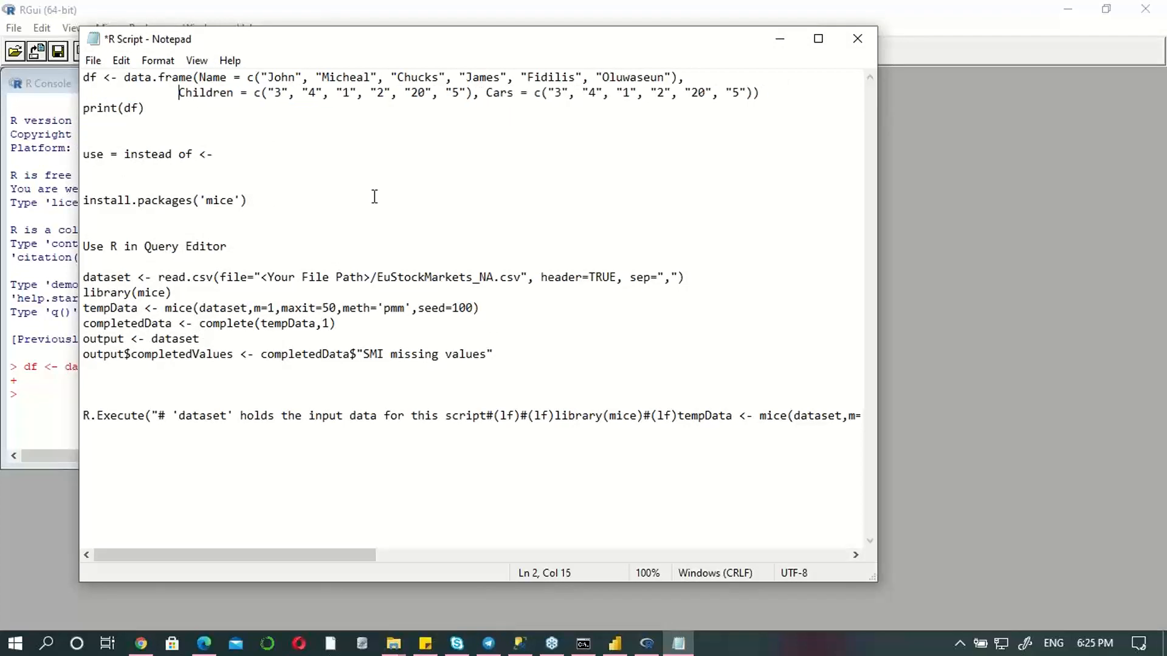
{"action": "key", "text": "BackSpace"}
{"action": "key", "text": "BackSpace"}
{"action": "key", "text": "BackSpace"}
{"action": "key", "text": "BackSpace"}
{"action": "key", "text": "BackSpace"}
{"action": "key", "text": "BackSpace"}
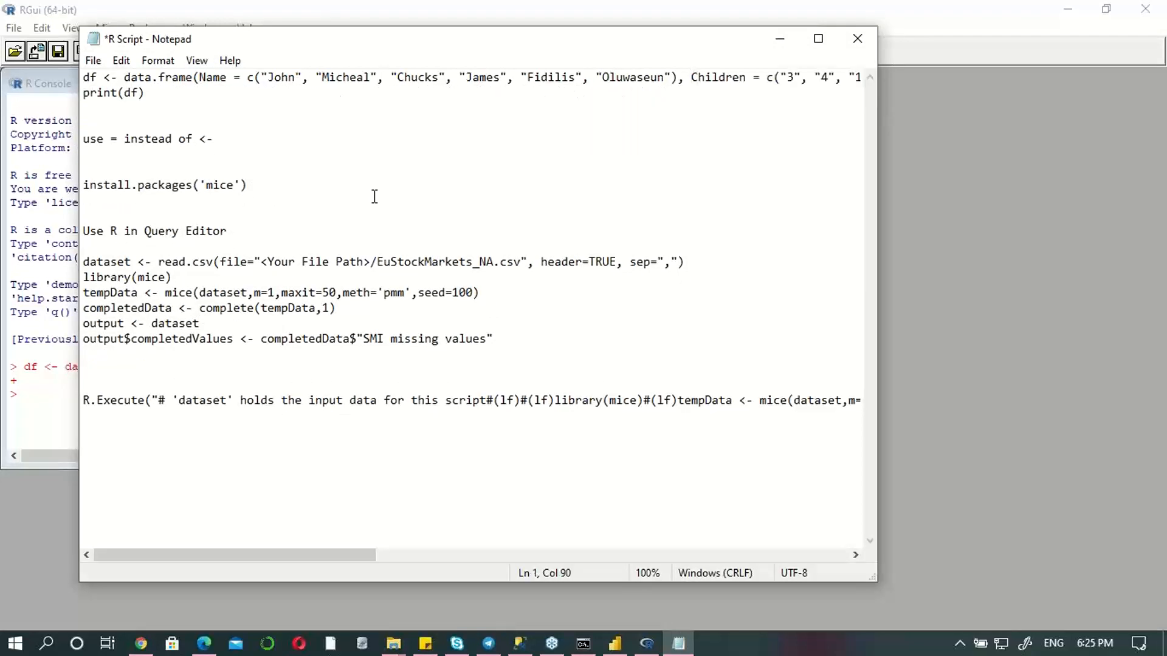
{"action": "key", "text": "BackSpace"}
Step: Copy the single-line df definition from R Script and run it in the R console after clearing the leftover Children line
{"action": "left_click_drag", "start_coordinate": [86, 79], "coordinate": [531, 115]}
{"action": "mouse_move", "coordinate": [892, 83]}
{"action": "left_mouse_down"}
{"action": "mouse_move", "coordinate": [833, 92]}
{"action": "mouse_move", "coordinate": [904, 65]}
{"action": "left_mouse_up"}
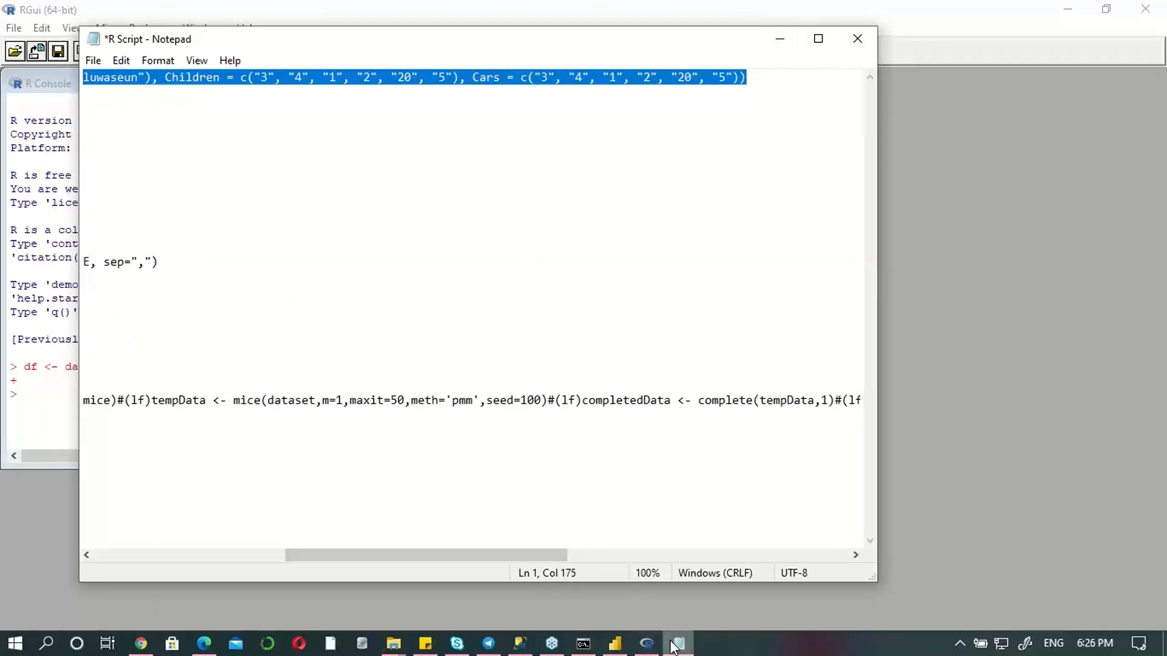
{"action": "mouse_move", "coordinate": [645, 644]}
{"action": "left_click", "coordinate": [591, 601]}
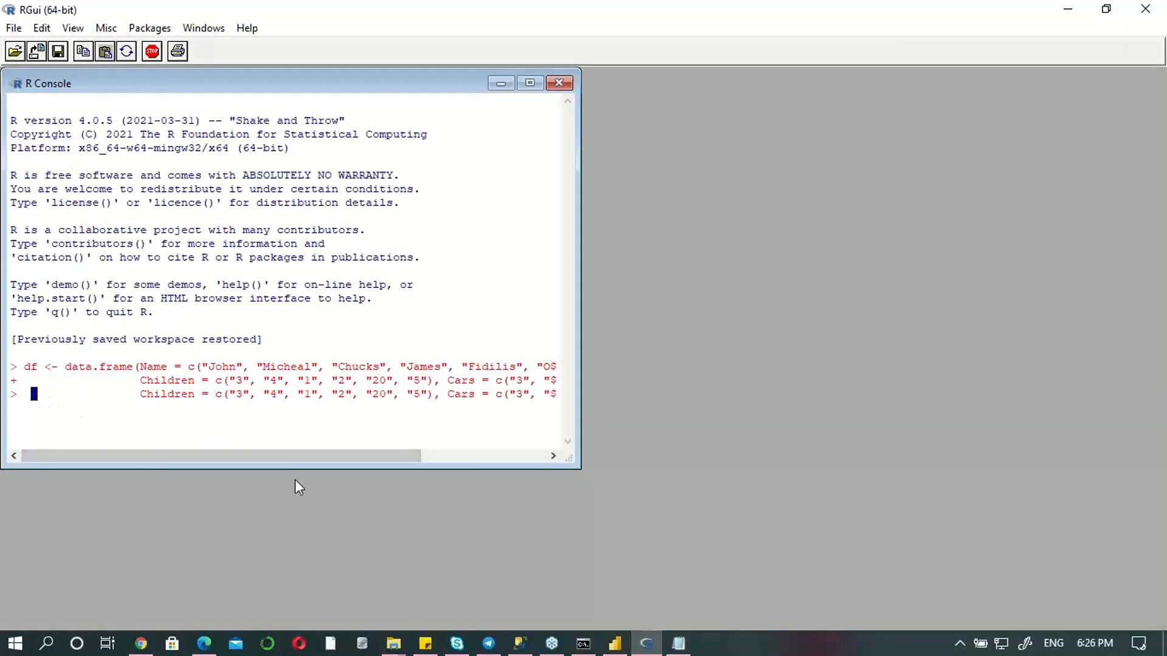
{"action": "key", "text": "Delete"}
{"action": "key", "text": "Return"}
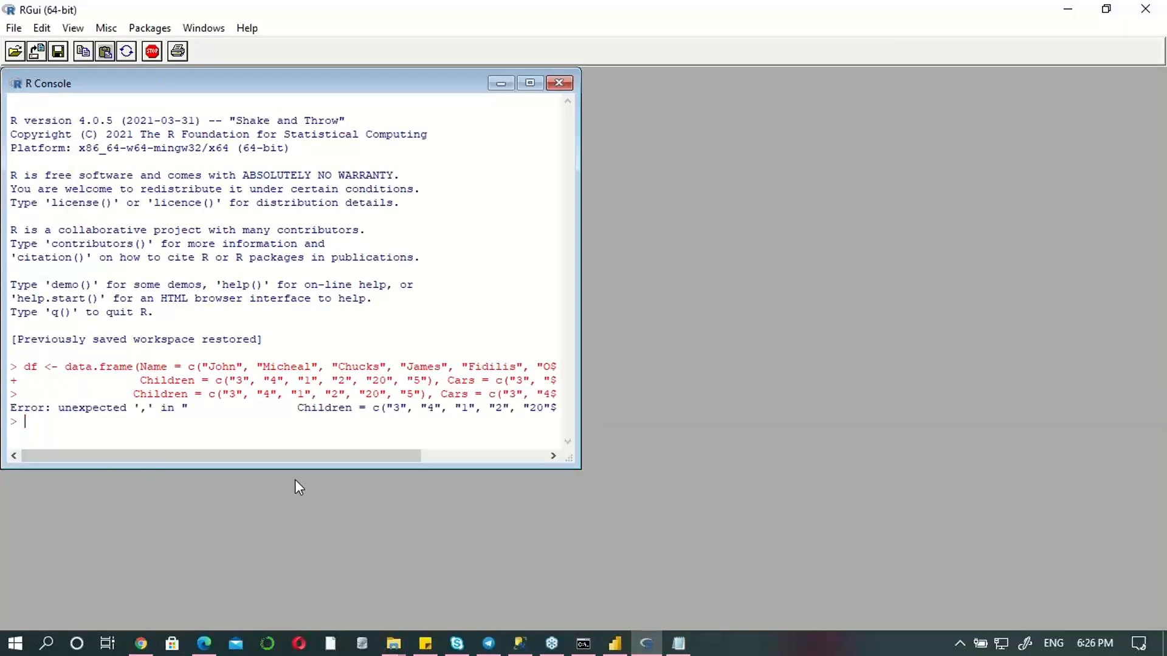
{"action": "key", "text": "Up"}
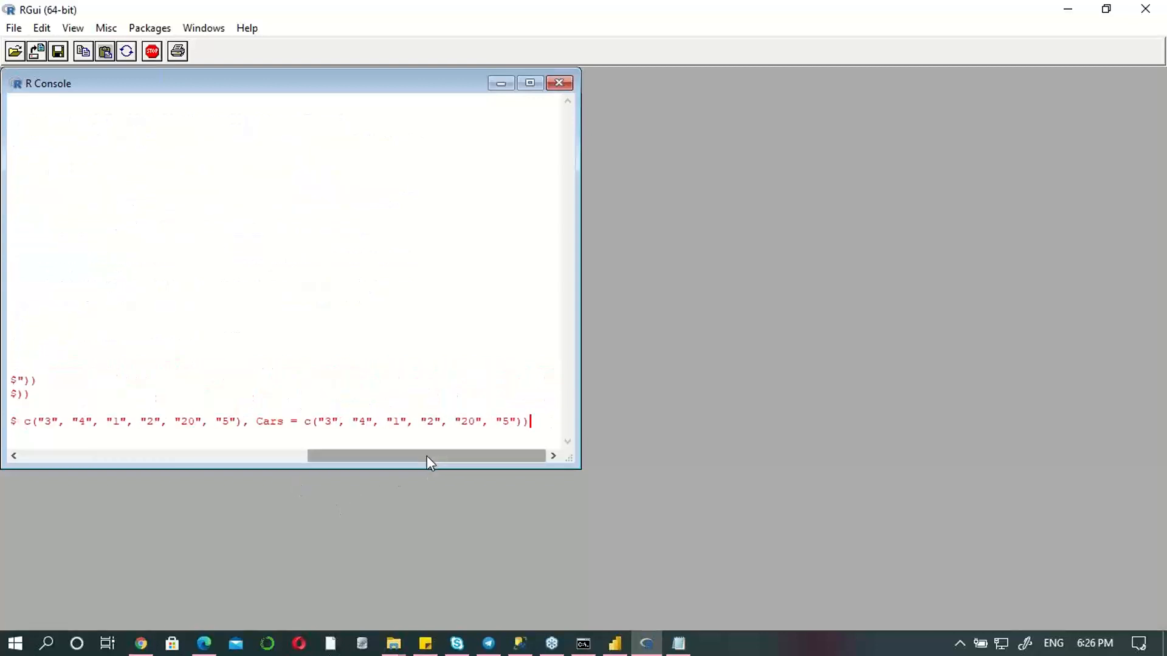
{"action": "left_click_drag", "start_coordinate": [427, 456], "coordinate": [141, 455]}
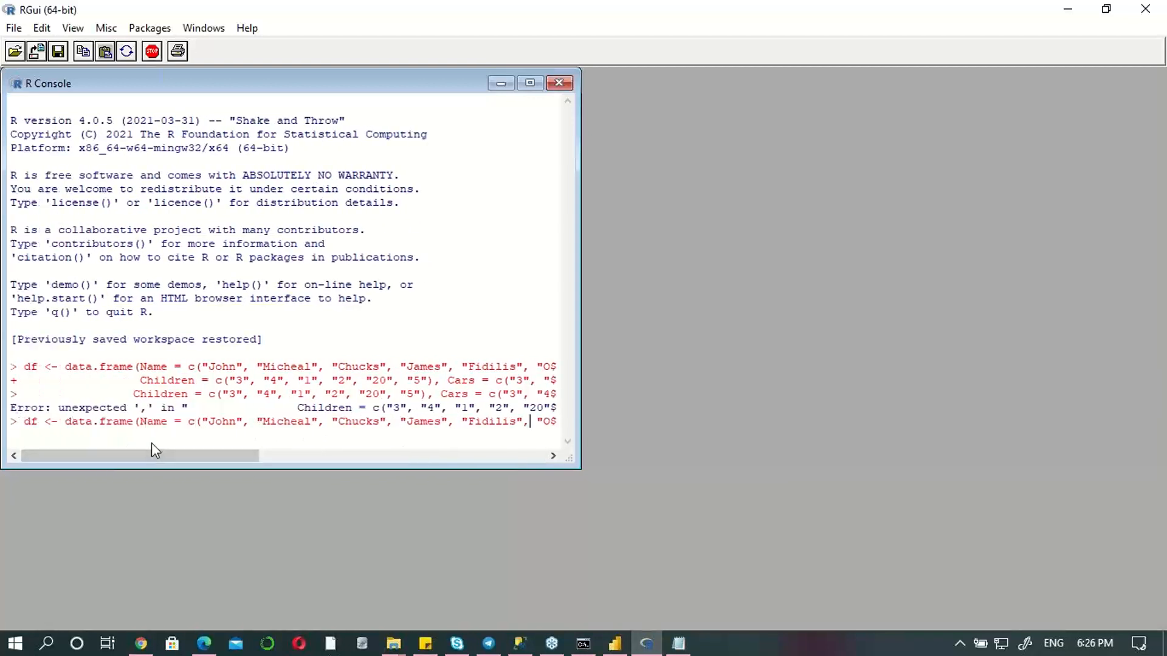
{"action": "key", "text": "Return"}
Step: Check the next command in R Script and run print(df) in the R console to output the data frame
{"action": "left_click", "coordinate": [679, 643]}
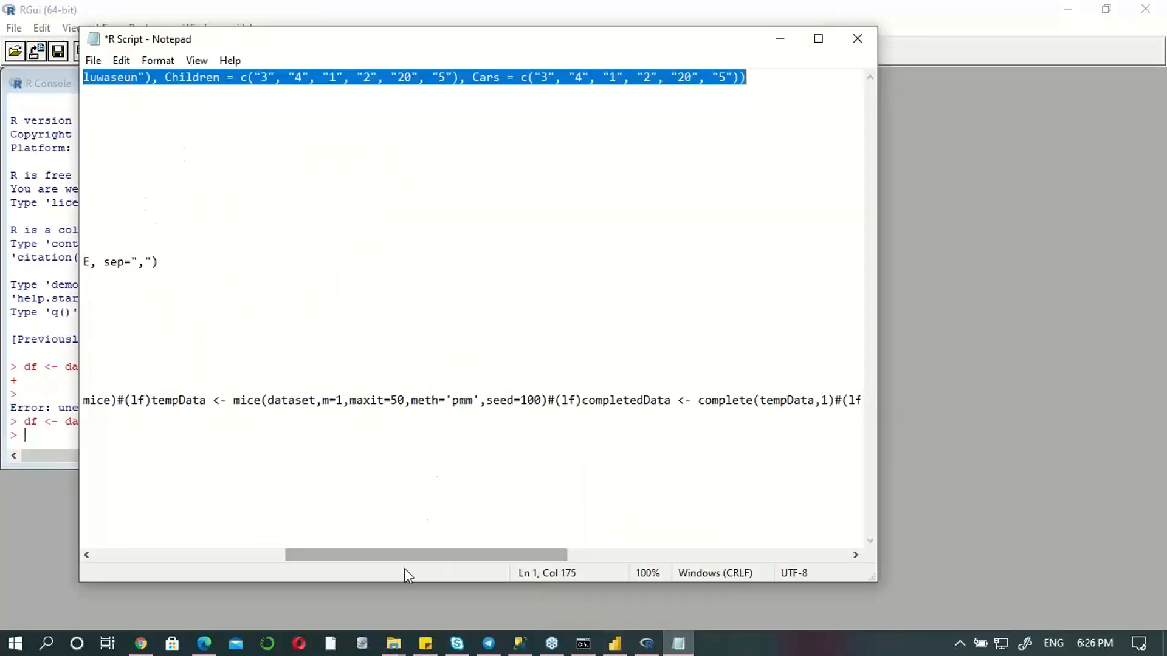
{"action": "left_click_drag", "start_coordinate": [409, 555], "coordinate": [218, 555]}
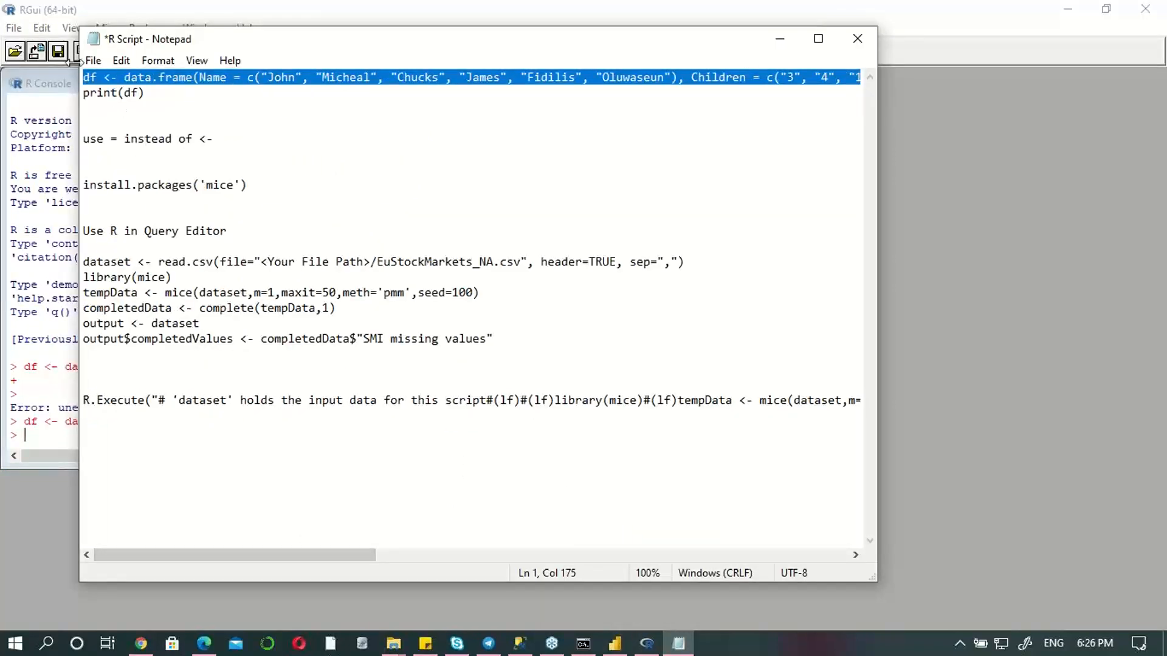
{"action": "left_click", "coordinate": [33, 440]}
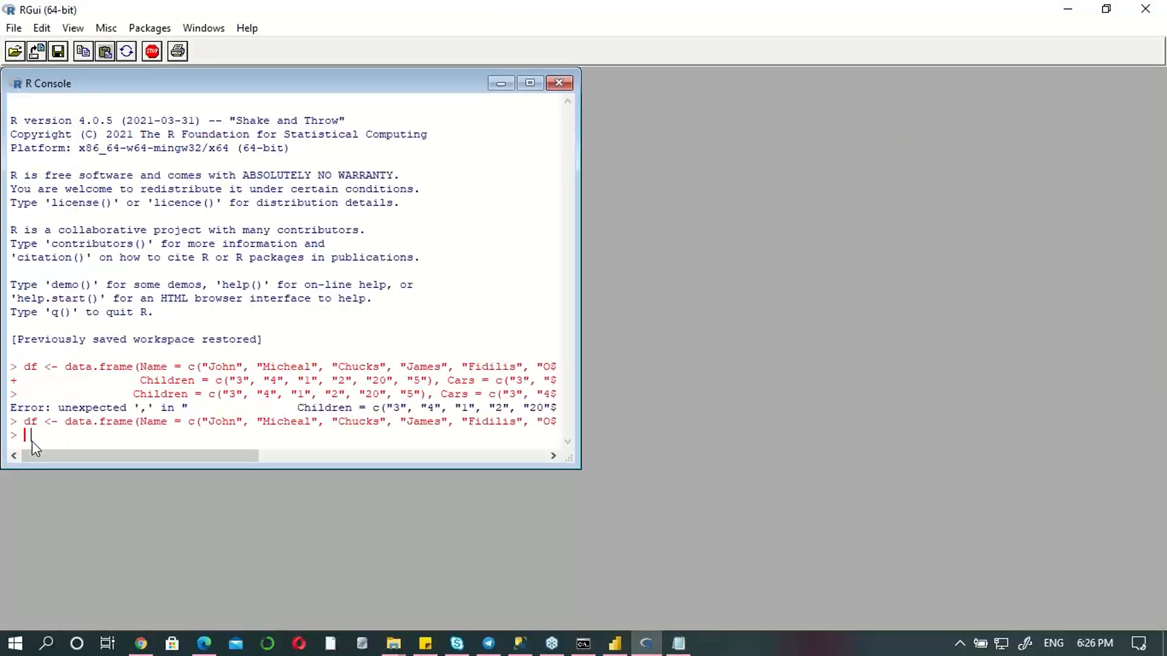
{"action": "type", "text": "print(df"}
{"action": "key", "text": "Return"}
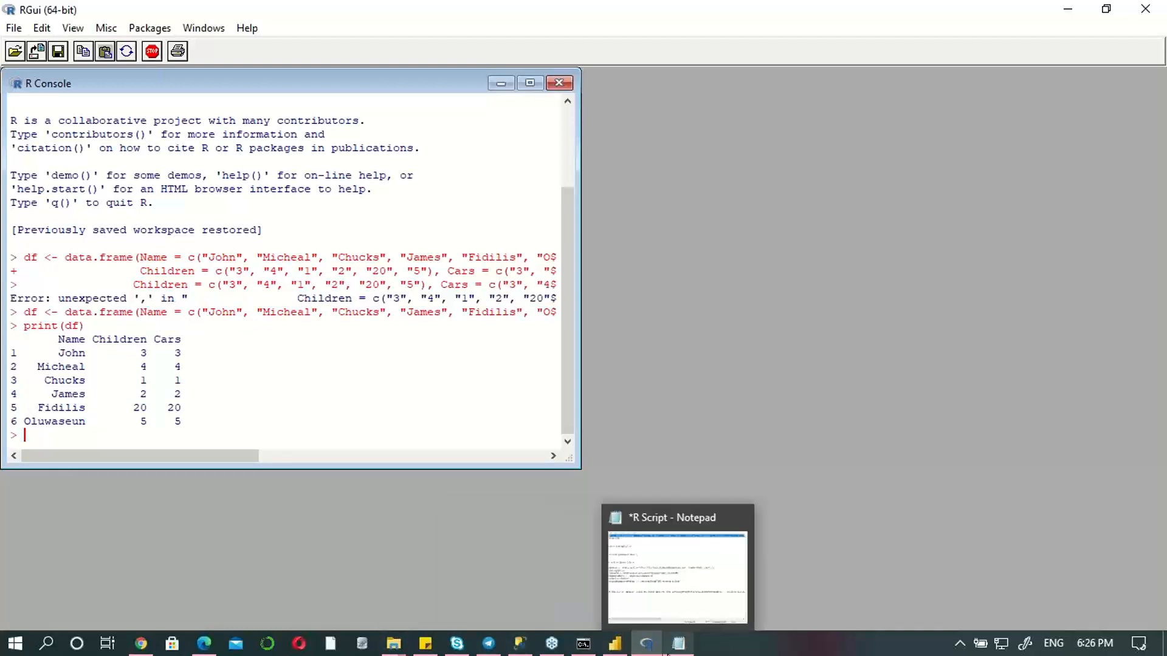
Step: Review the Name and Children vectors in R Script's data.frame line and compare them with the printed data frame in the R console
{"action": "left_click", "coordinate": [667, 652]}
{"action": "left_click", "coordinate": [172, 91]}
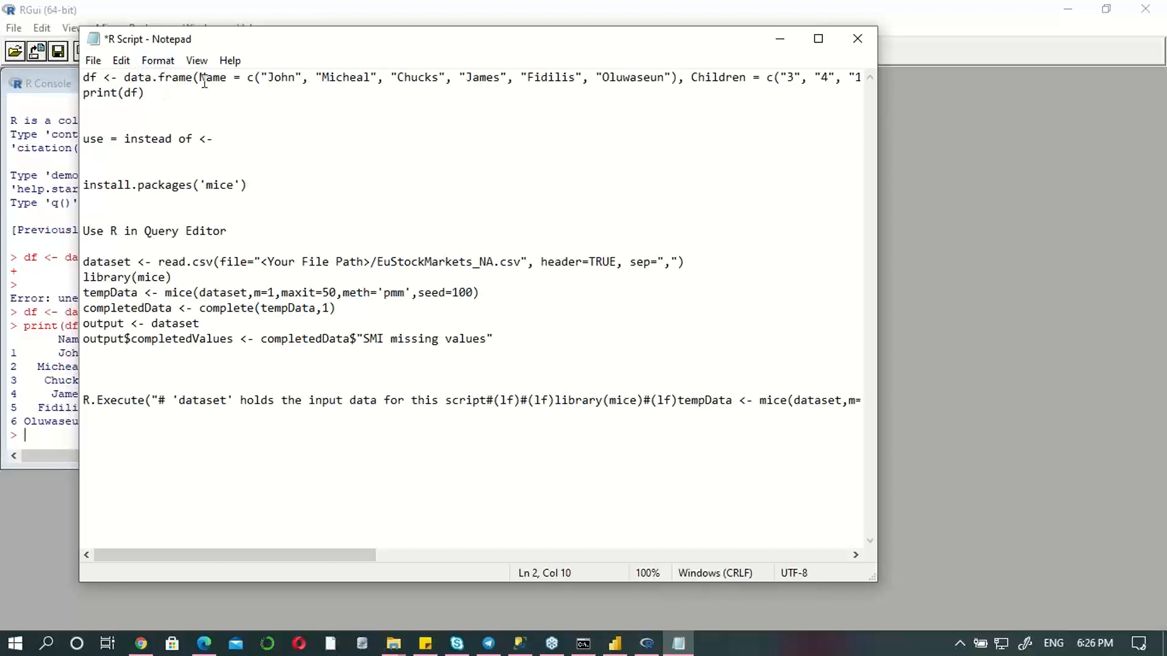
{"action": "left_click", "coordinate": [228, 82]}
{"action": "left_click_drag", "start_coordinate": [264, 78], "coordinate": [615, 78]}
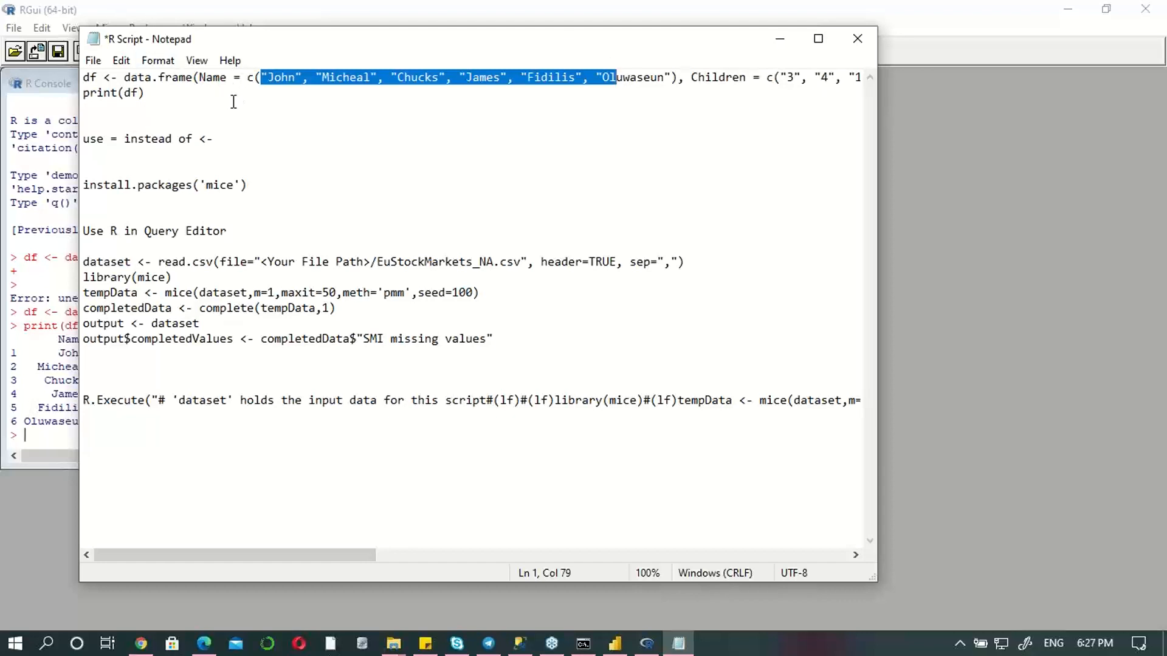
{"action": "left_click_drag", "start_coordinate": [229, 78], "coordinate": [200, 78]}
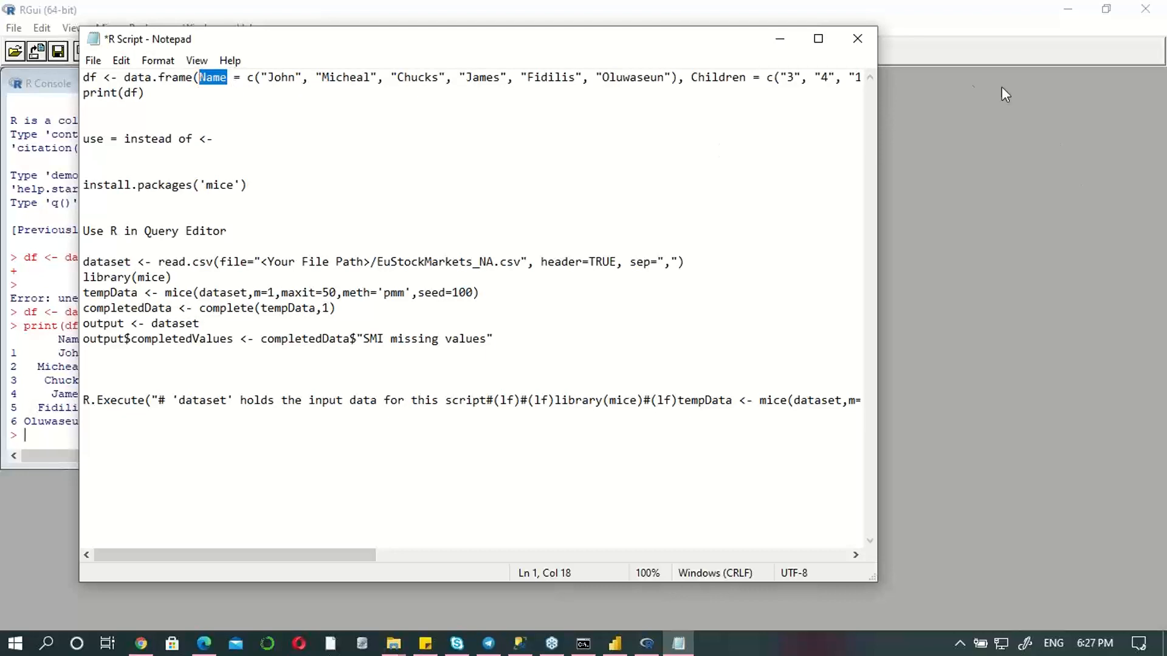
{"action": "left_click", "coordinate": [752, 78]}
{"action": "left_click_drag", "start_coordinate": [752, 78], "coordinate": [688, 90]}
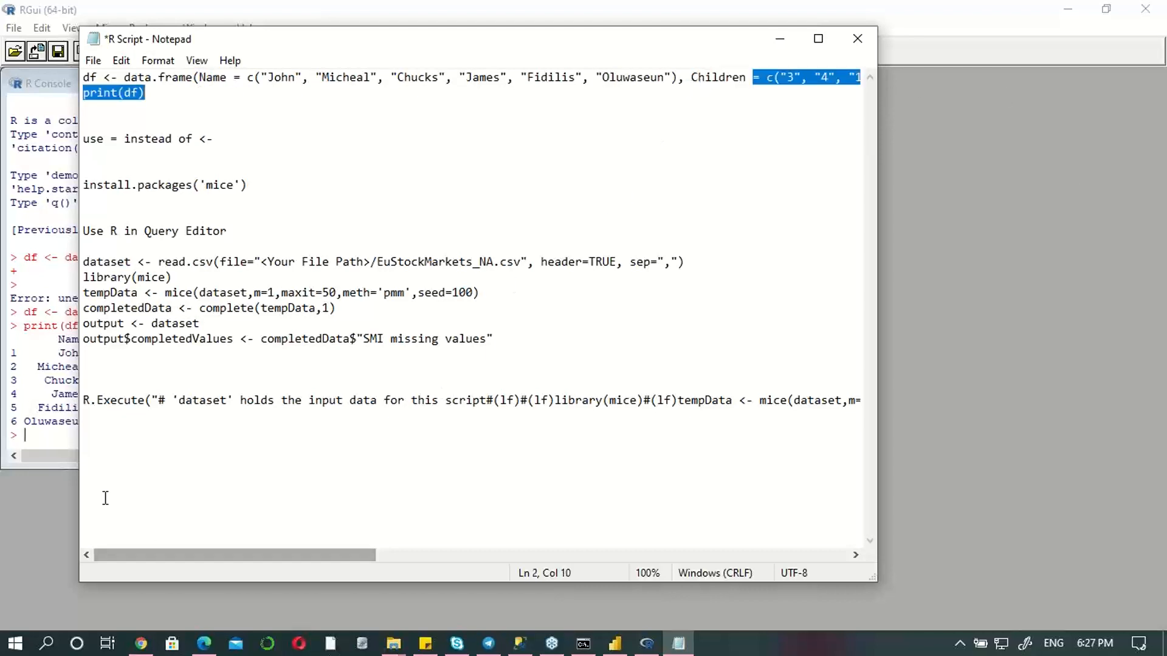
{"action": "left_click", "coordinate": [60, 454]}
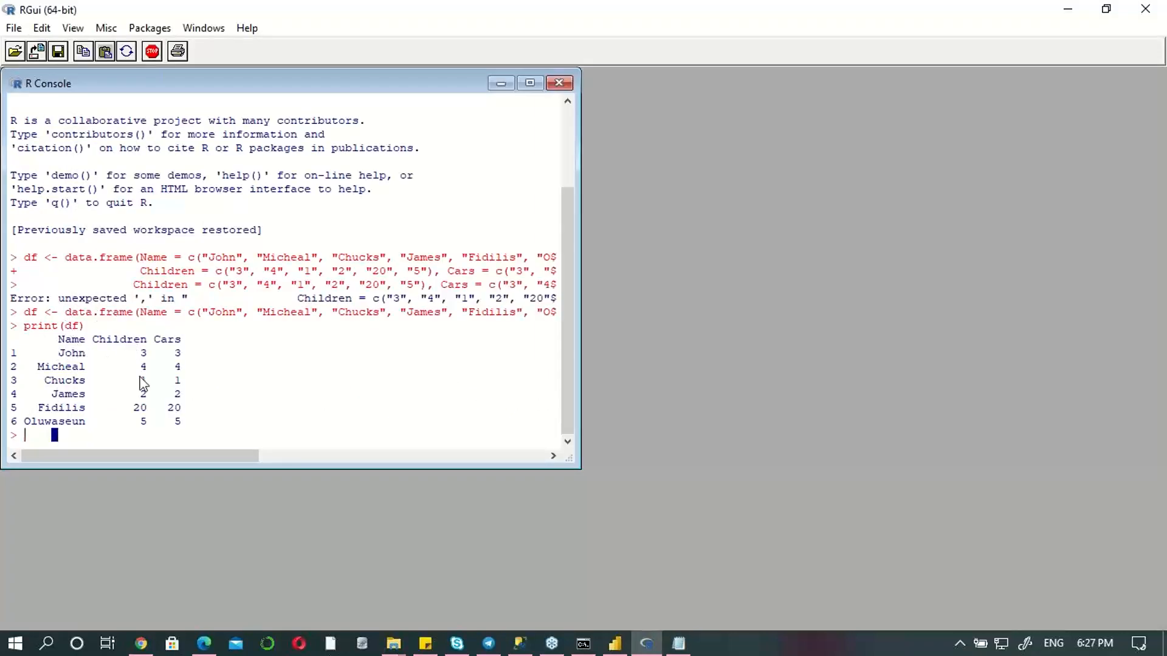
Step: Examine the Cars vector and the print(df) line in R Script against the data frame printed in the R console
{"action": "left_click", "coordinate": [678, 642]}
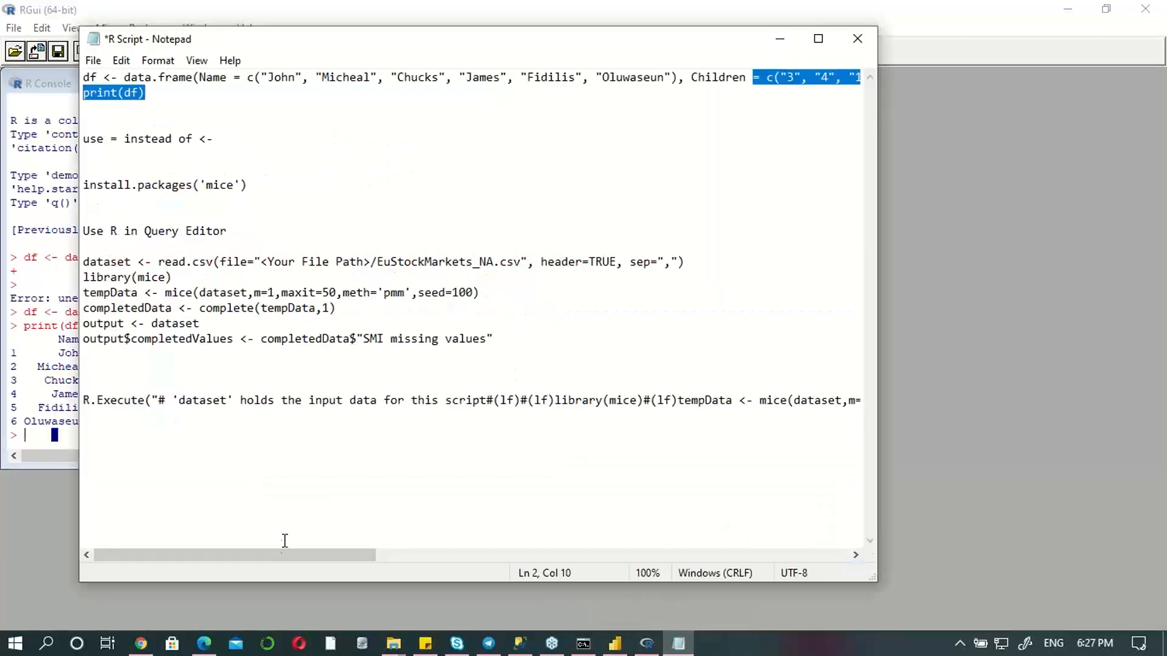
{"action": "left_click_drag", "start_coordinate": [279, 556], "coordinate": [472, 556]}
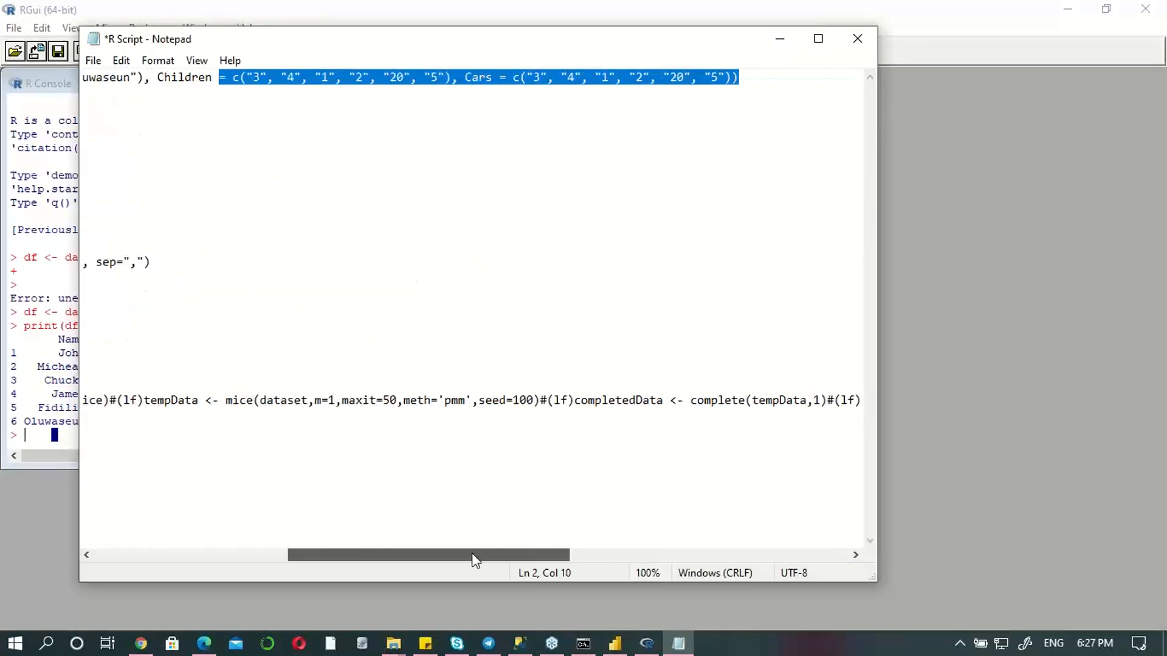
{"action": "left_click", "coordinate": [467, 79]}
{"action": "left_click_drag", "start_coordinate": [518, 79], "coordinate": [756, 94]}
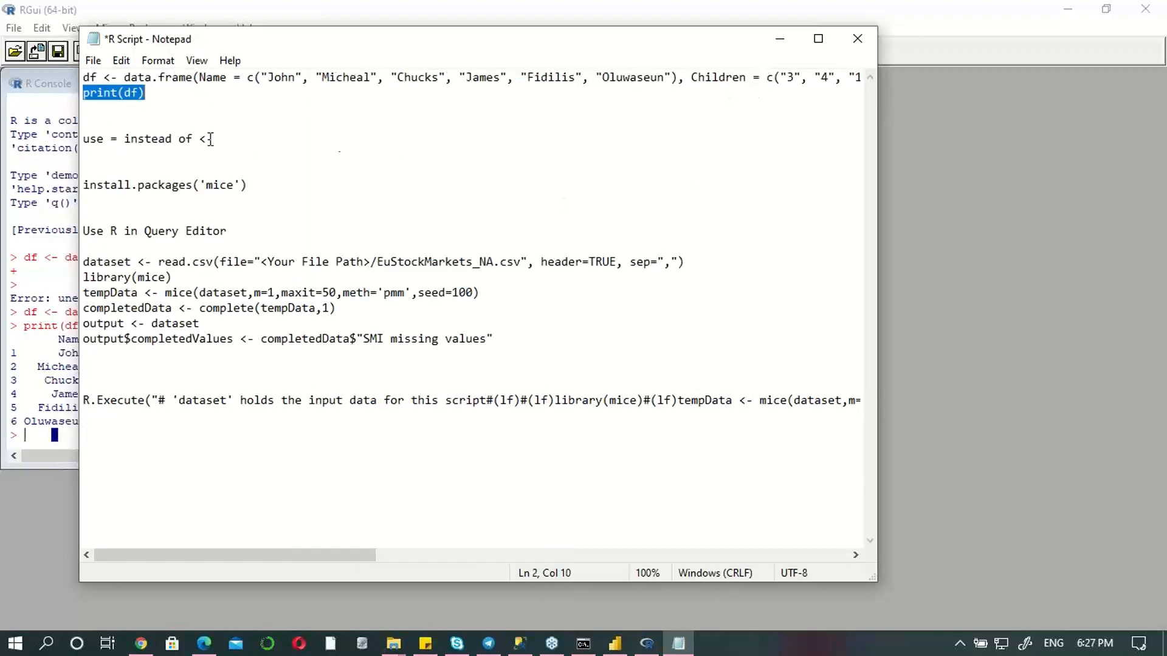
{"action": "left_click", "coordinate": [779, 38]}
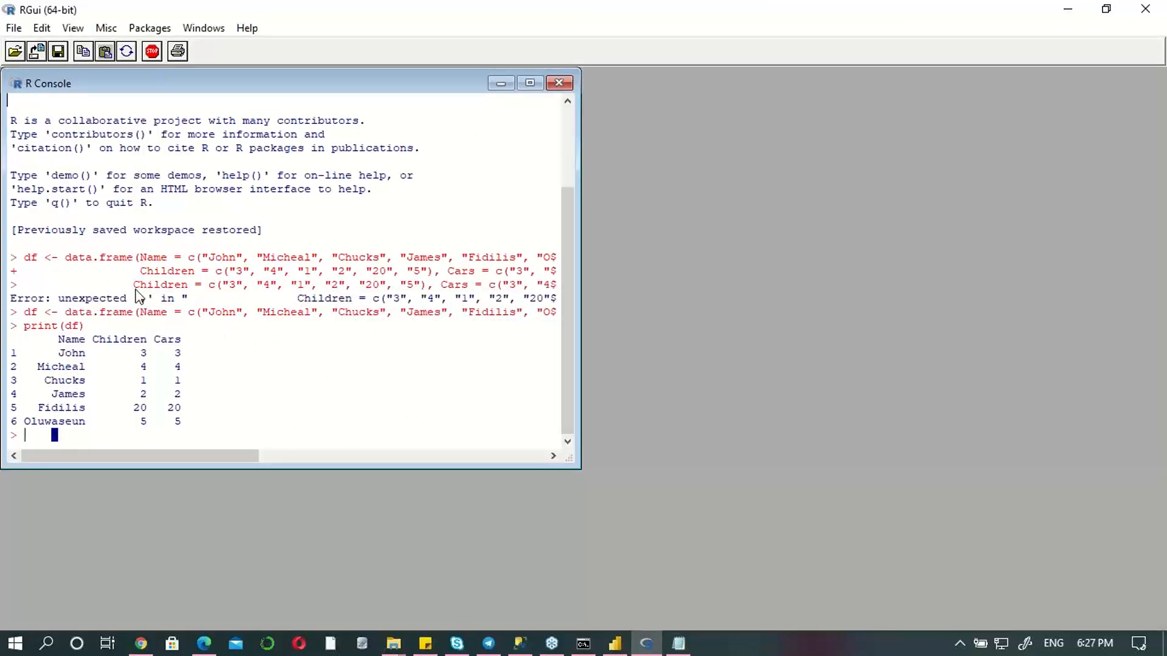
{"action": "left_click", "coordinate": [675, 647]}
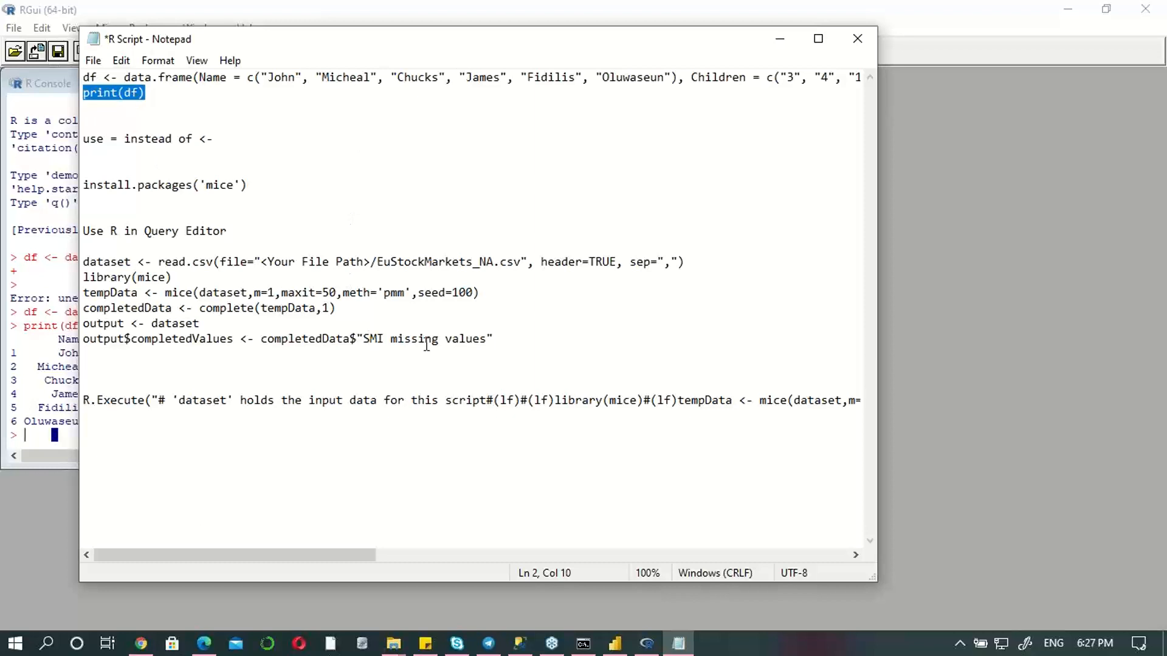
{"action": "left_click", "coordinate": [780, 38]}
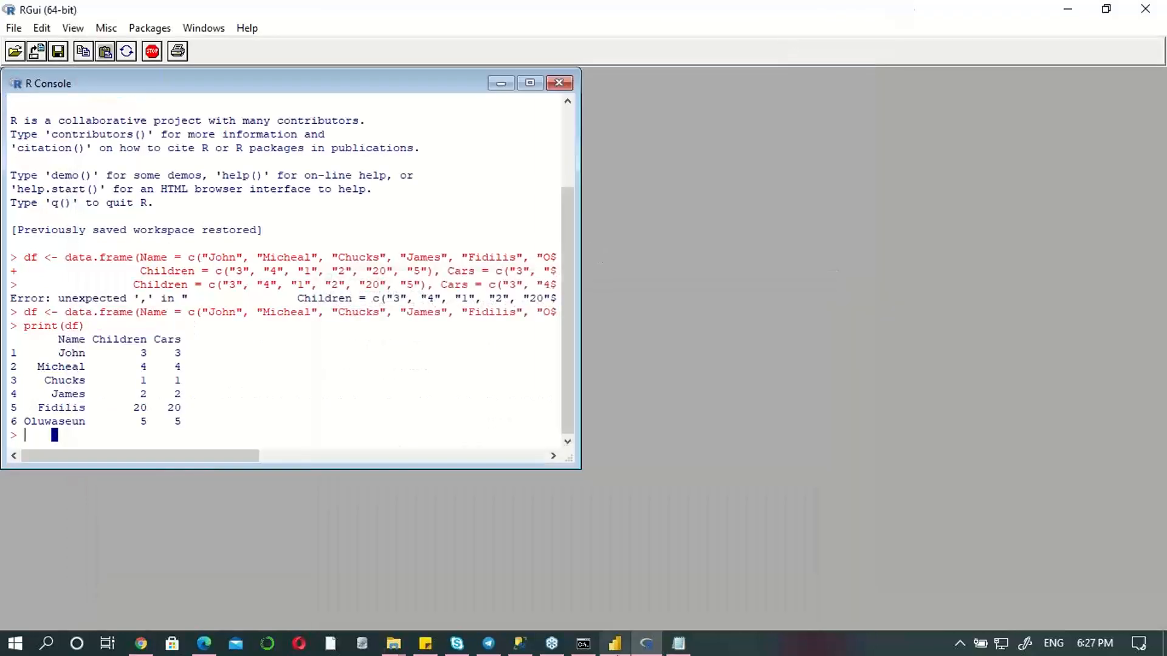
Step: Switch to Power BI Desktop and connect to the R script data source from the Other category
{"action": "left_click", "coordinate": [615, 643]}
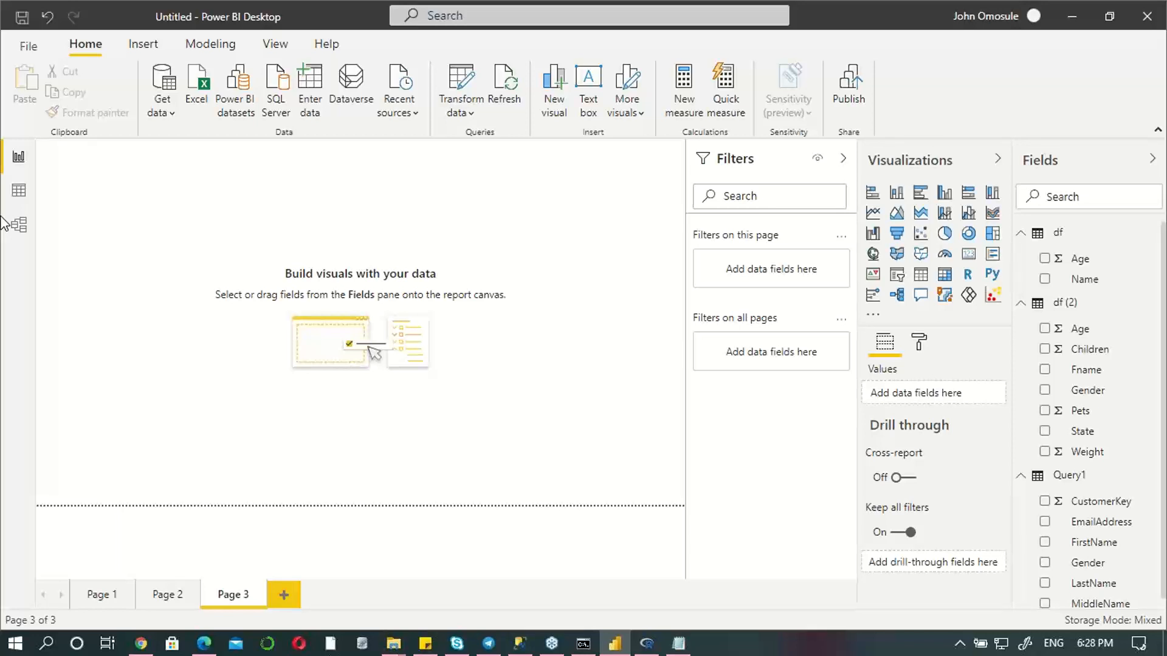
{"action": "left_click", "coordinate": [175, 110]}
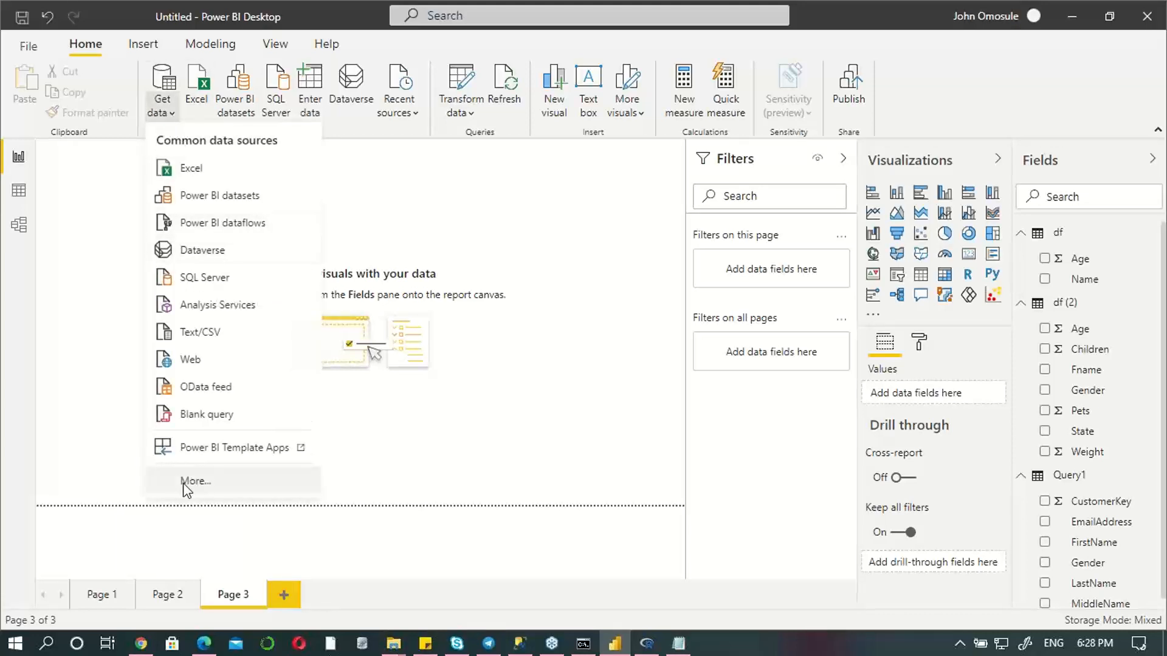
{"action": "left_click", "coordinate": [186, 483]}
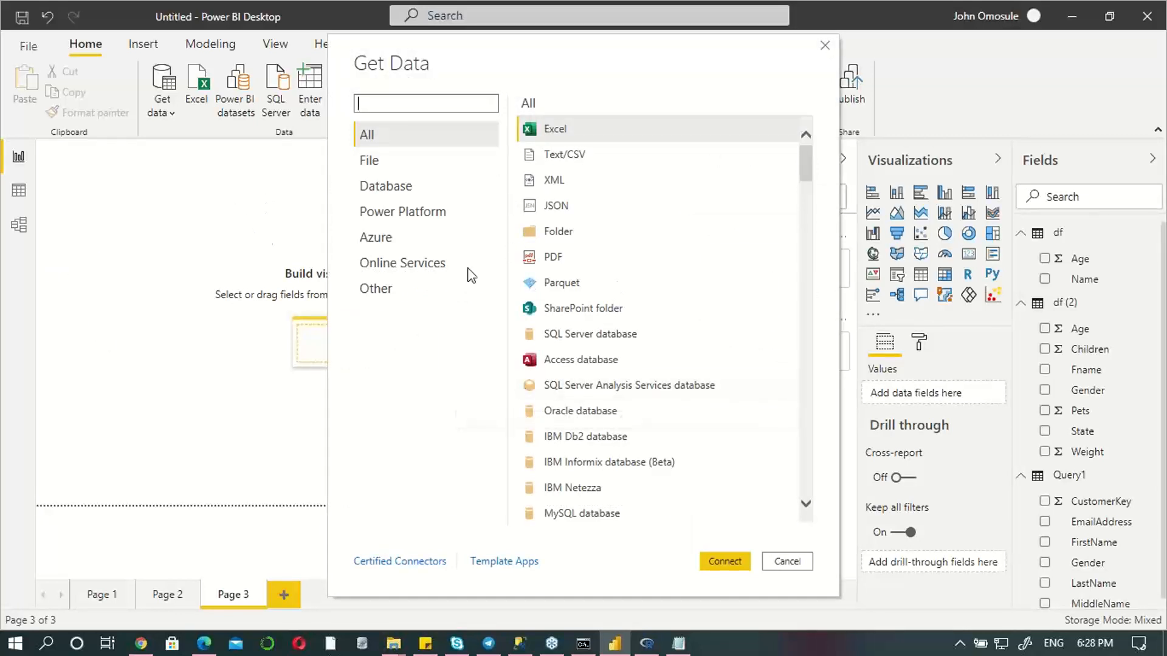
{"action": "left_click", "coordinate": [377, 296]}
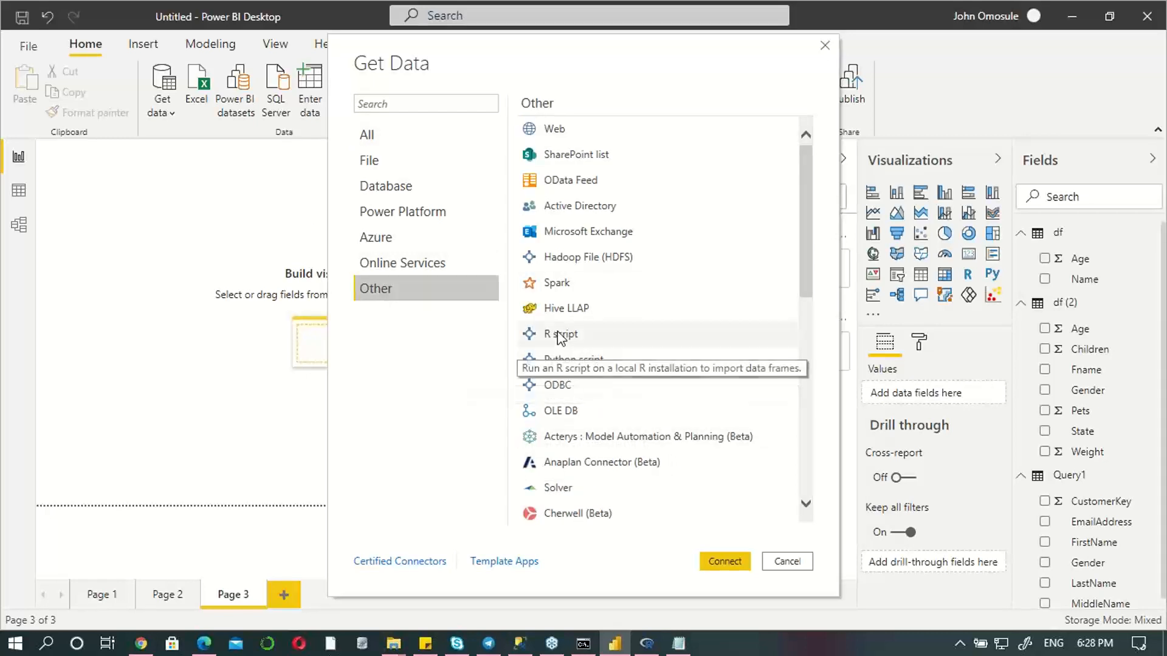
{"action": "left_click", "coordinate": [536, 333]}
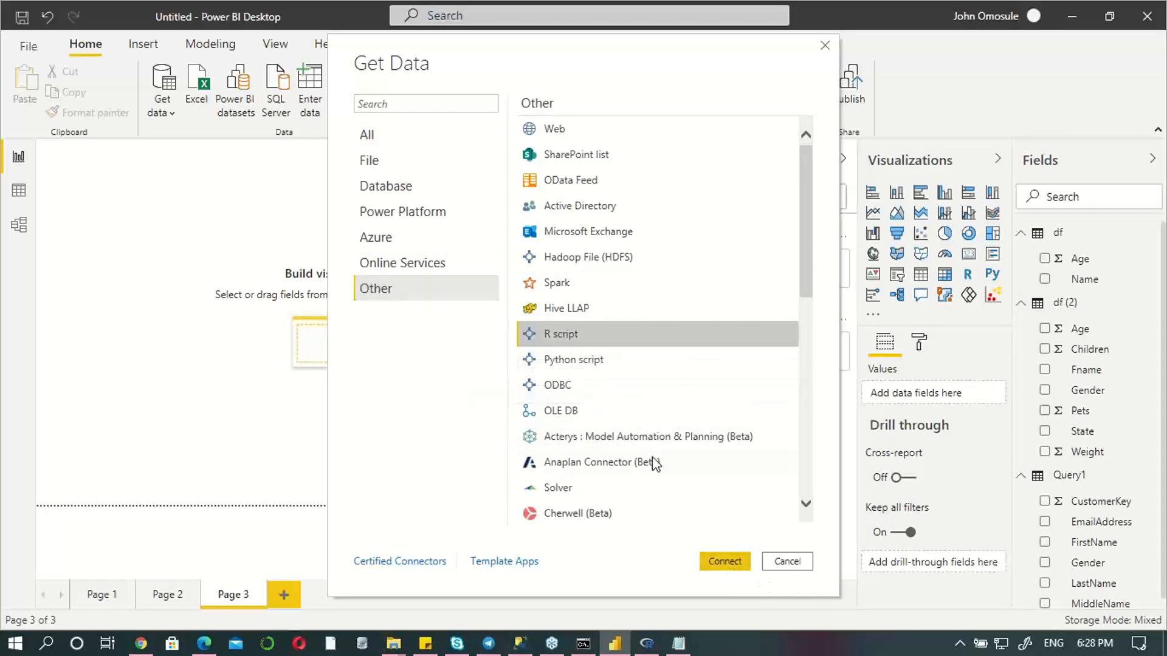
{"action": "left_click", "coordinate": [723, 562]}
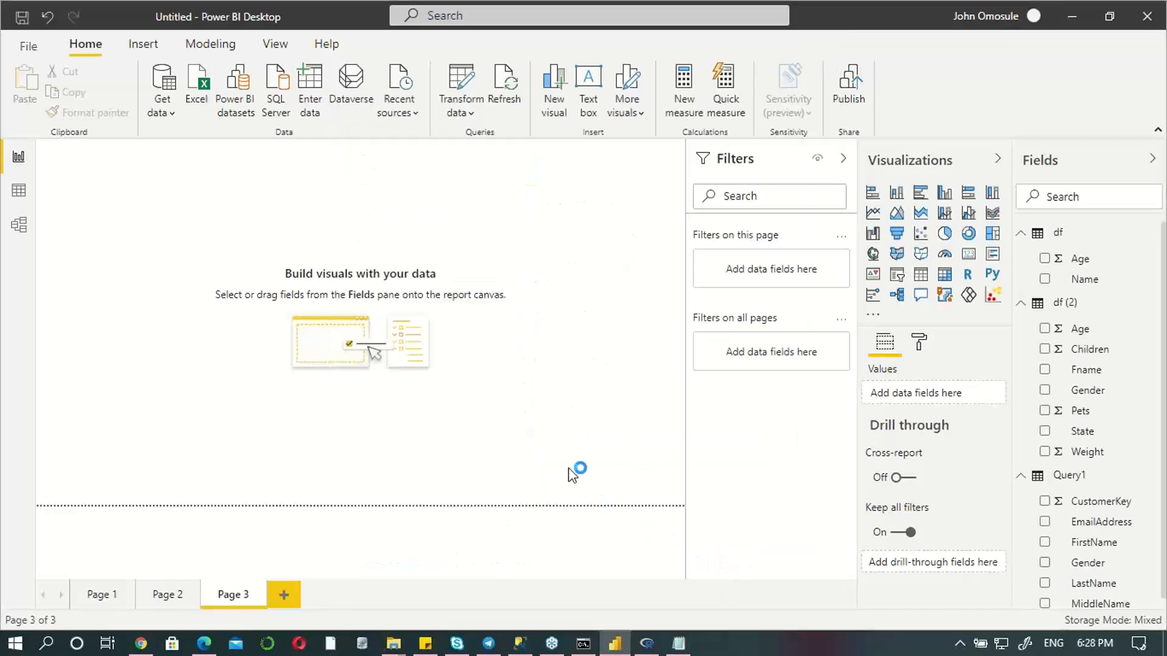
Step: Paste the copied single-line df data.frame definition as the R script, run it and load the df table
{"action": "left_click", "coordinate": [425, 255]}
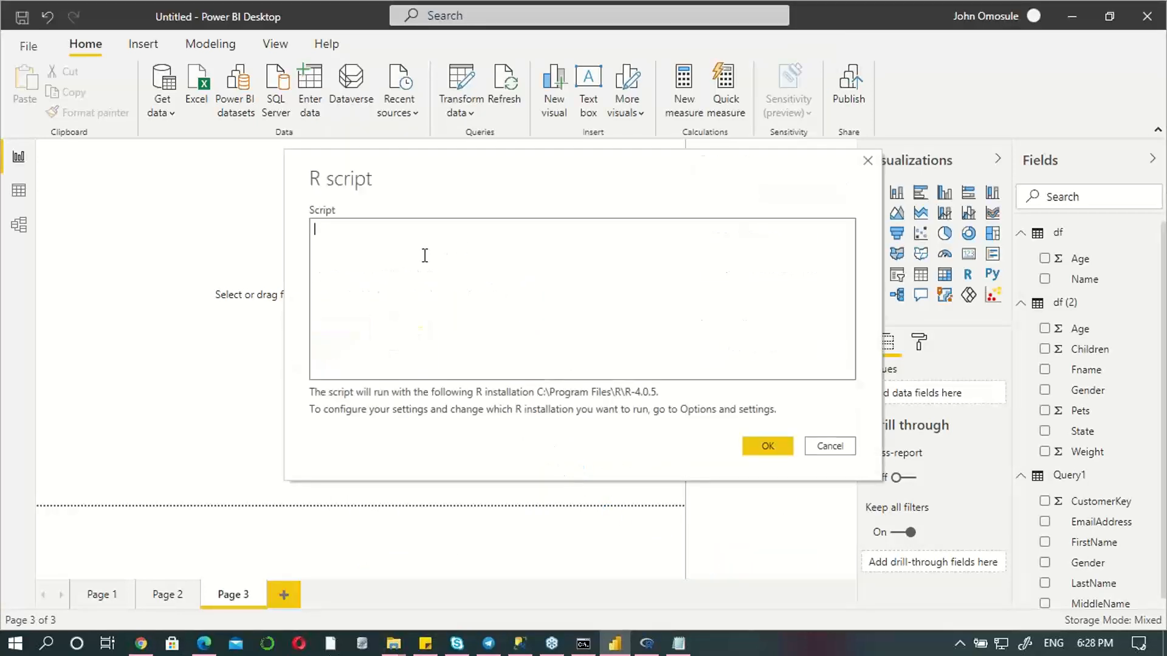
{"action": "key", "text": "ctrl+v"}
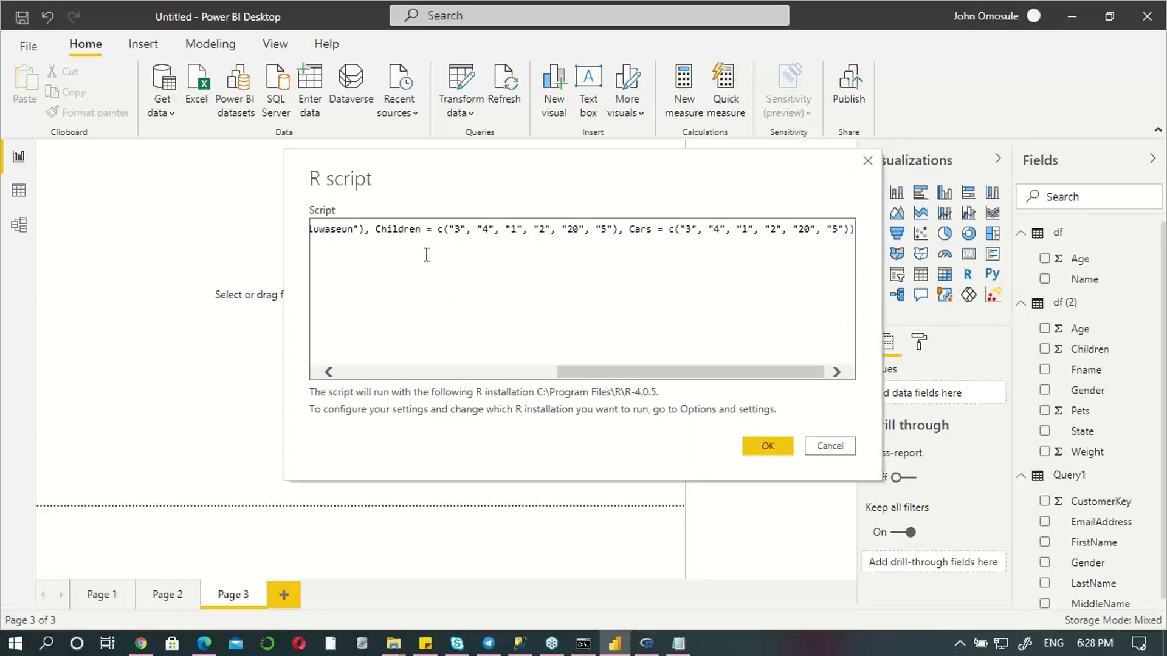
{"action": "left_click_drag", "start_coordinate": [611, 373], "coordinate": [365, 378]}
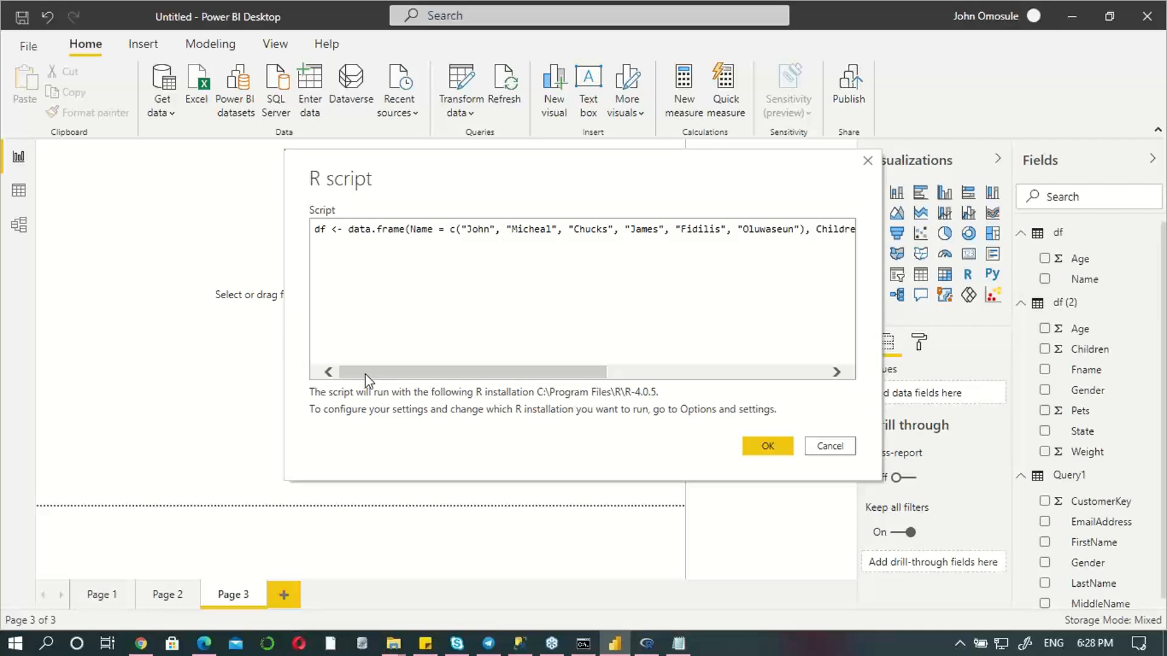
{"action": "left_click", "coordinate": [768, 446]}
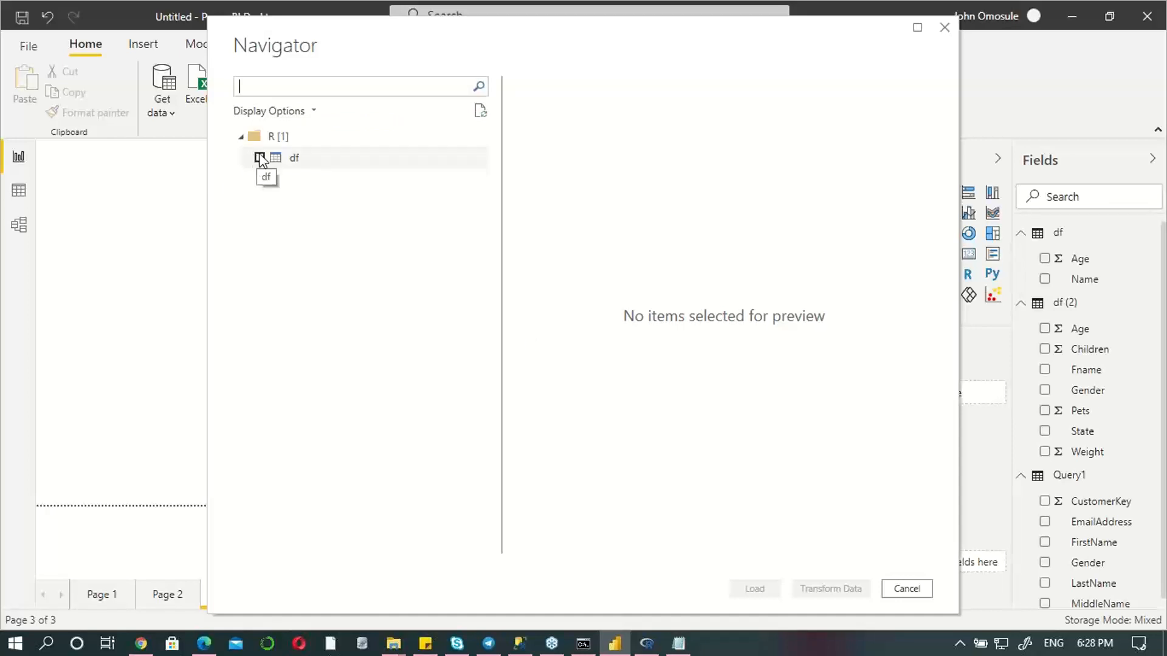
{"action": "left_click", "coordinate": [260, 157]}
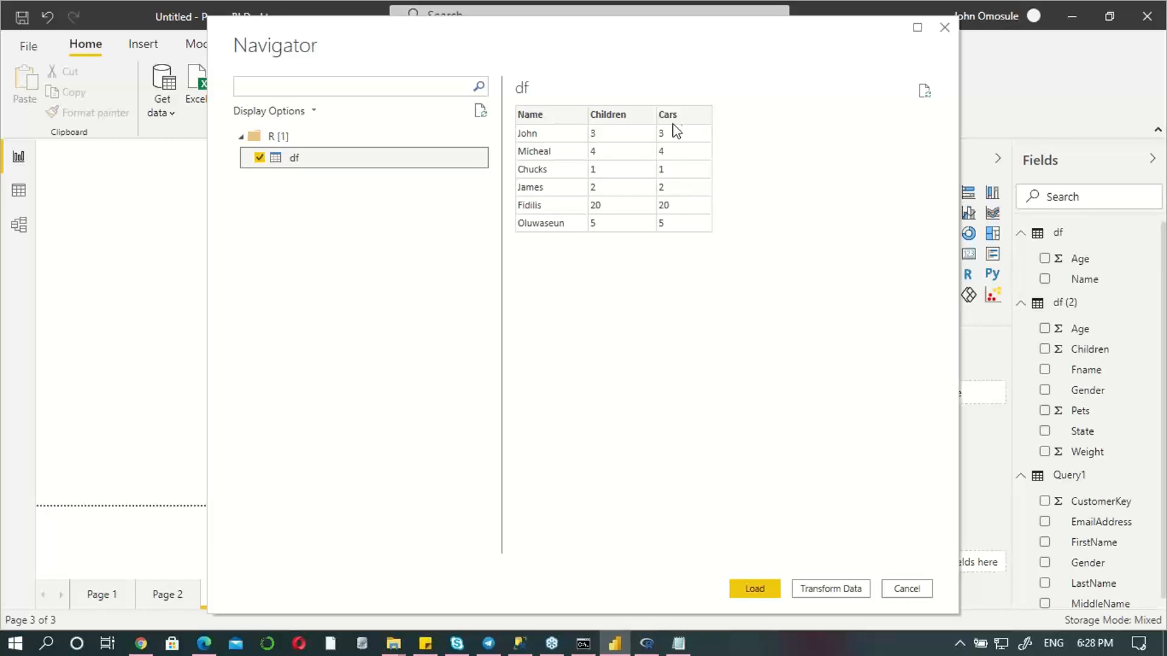
{"action": "left_click", "coordinate": [754, 589]}
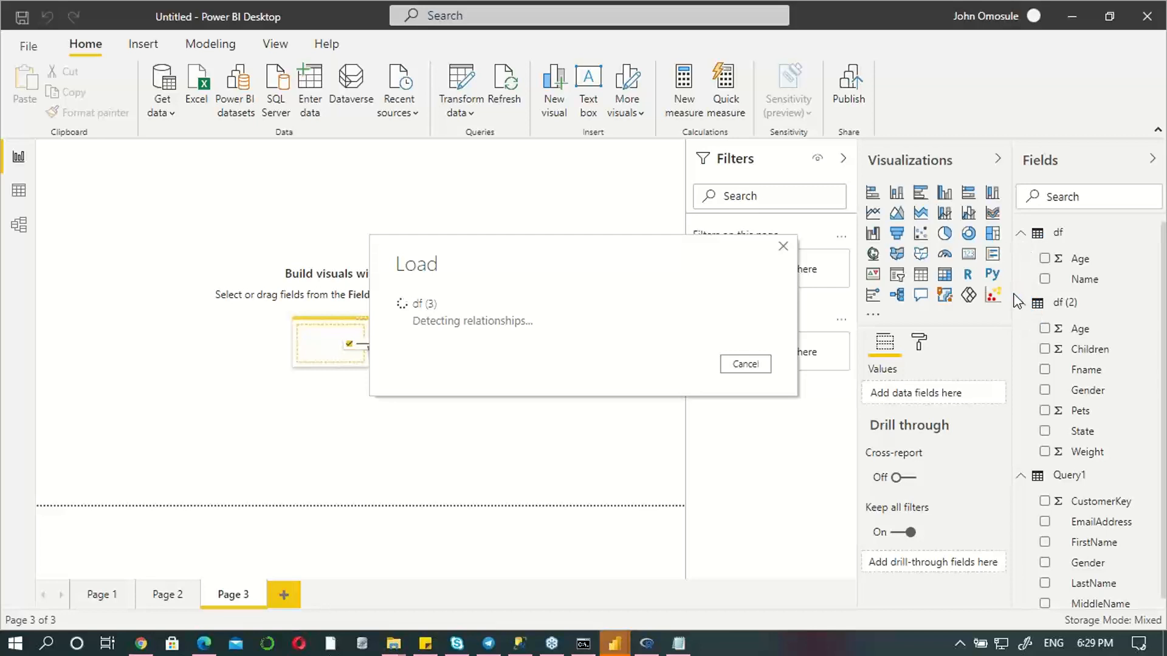
Step: Collapse the df, df (2) and Query1 tables in the field list and expand df (3)
{"action": "left_click", "coordinate": [1022, 233]}
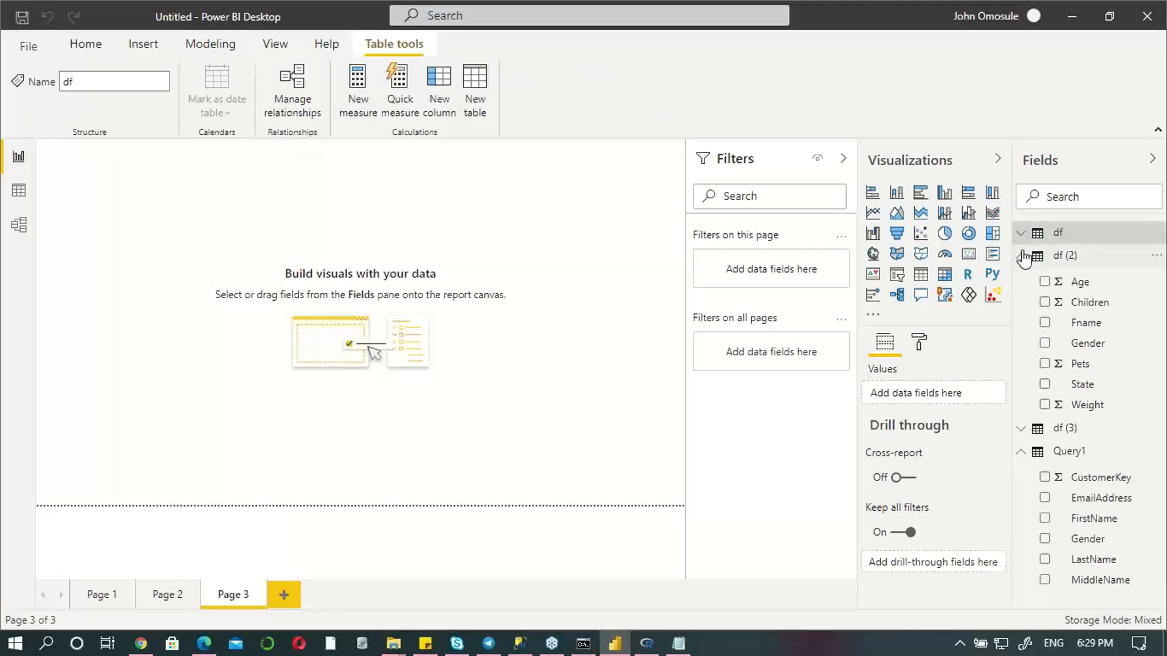
{"action": "left_click", "coordinate": [1025, 265]}
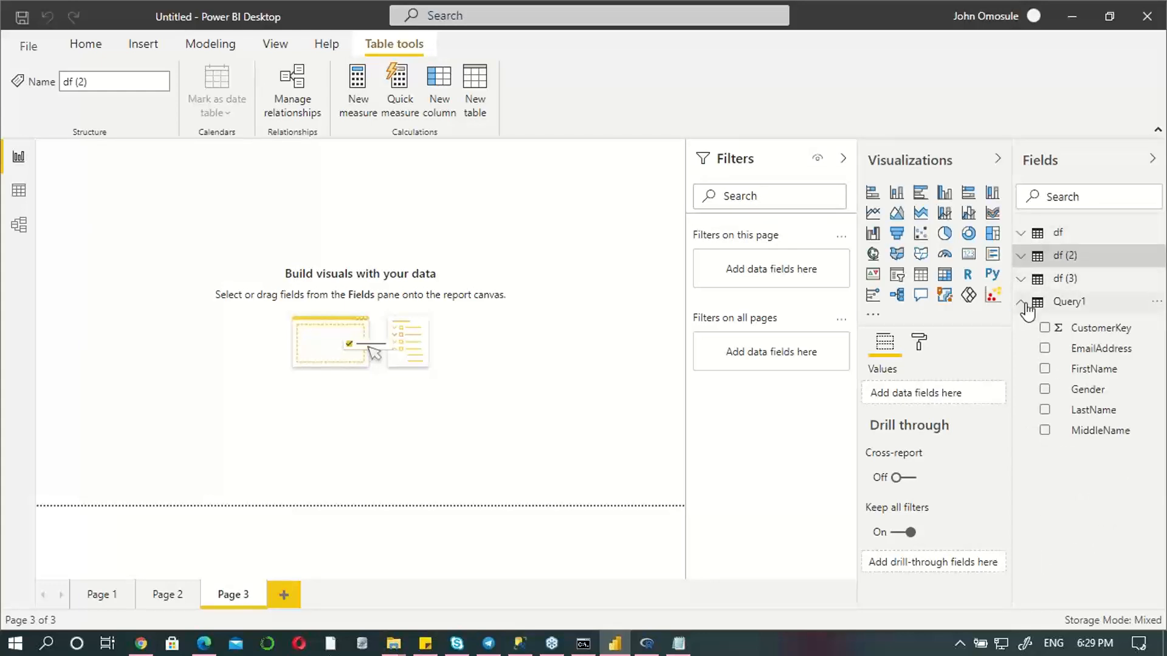
{"action": "left_click", "coordinate": [1025, 303]}
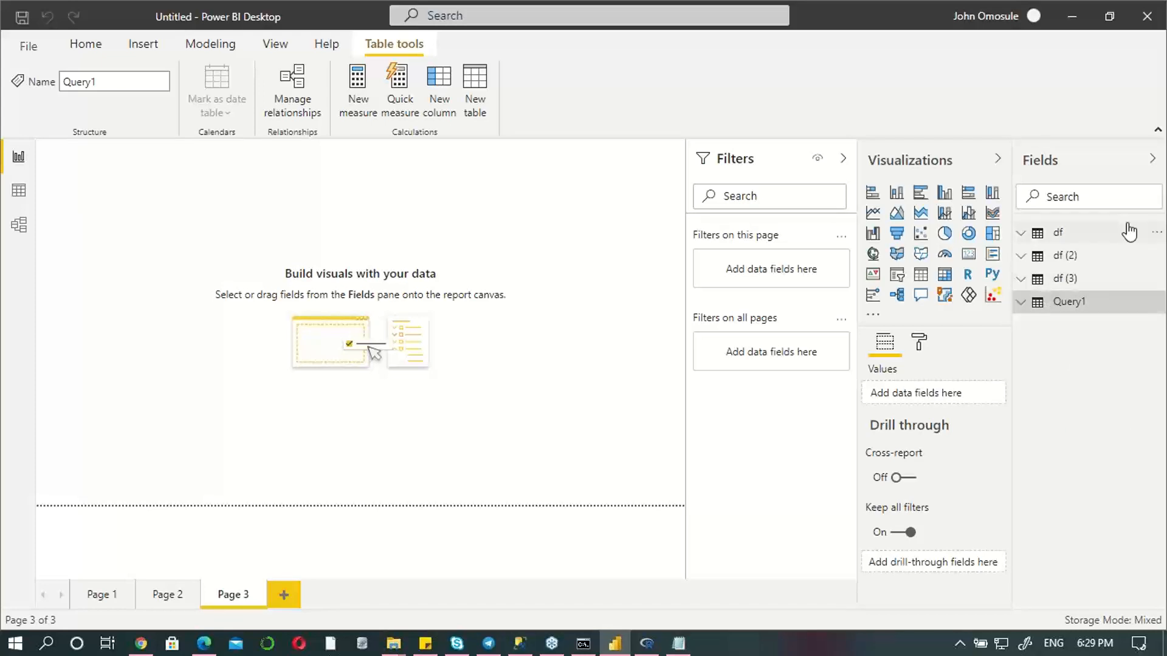
{"action": "left_click", "coordinate": [1024, 280]}
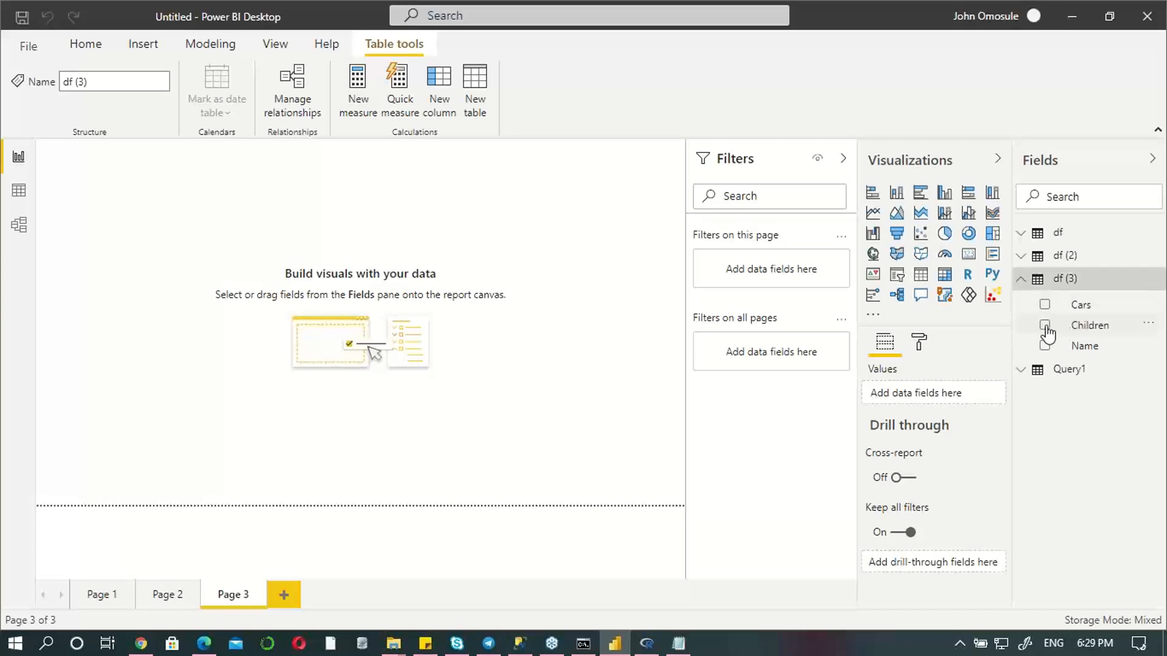
Step: Change the data type of the Children column in df (3) to Whole number and accept the conversion
{"action": "left_click", "coordinate": [1093, 328]}
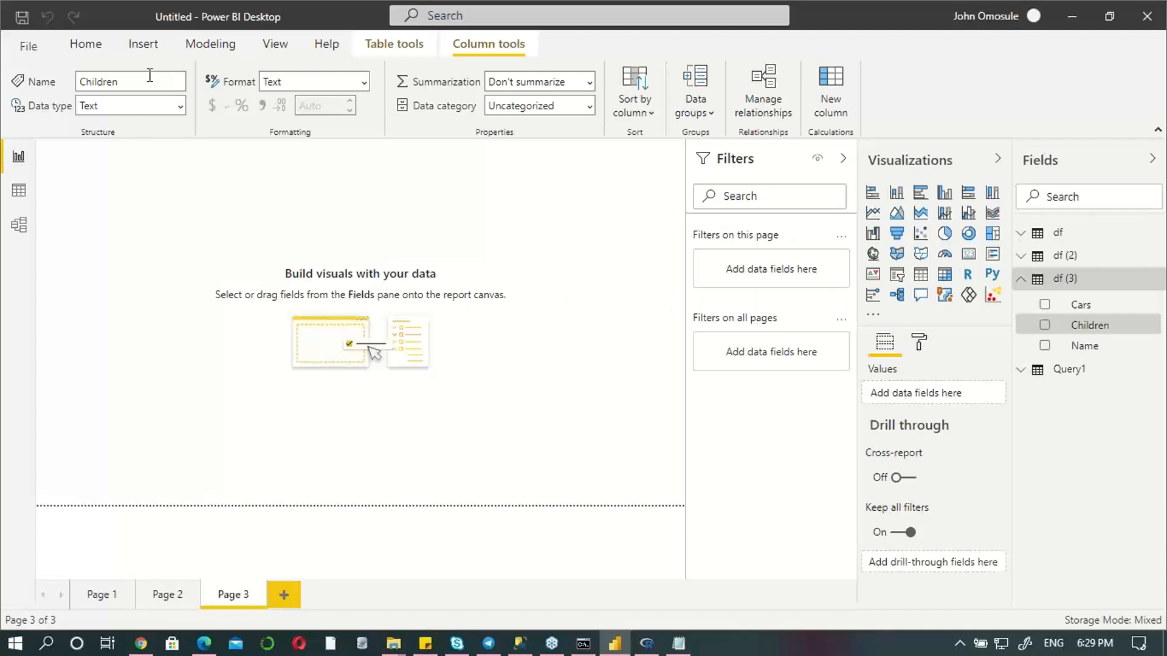
{"action": "left_click", "coordinate": [180, 106]}
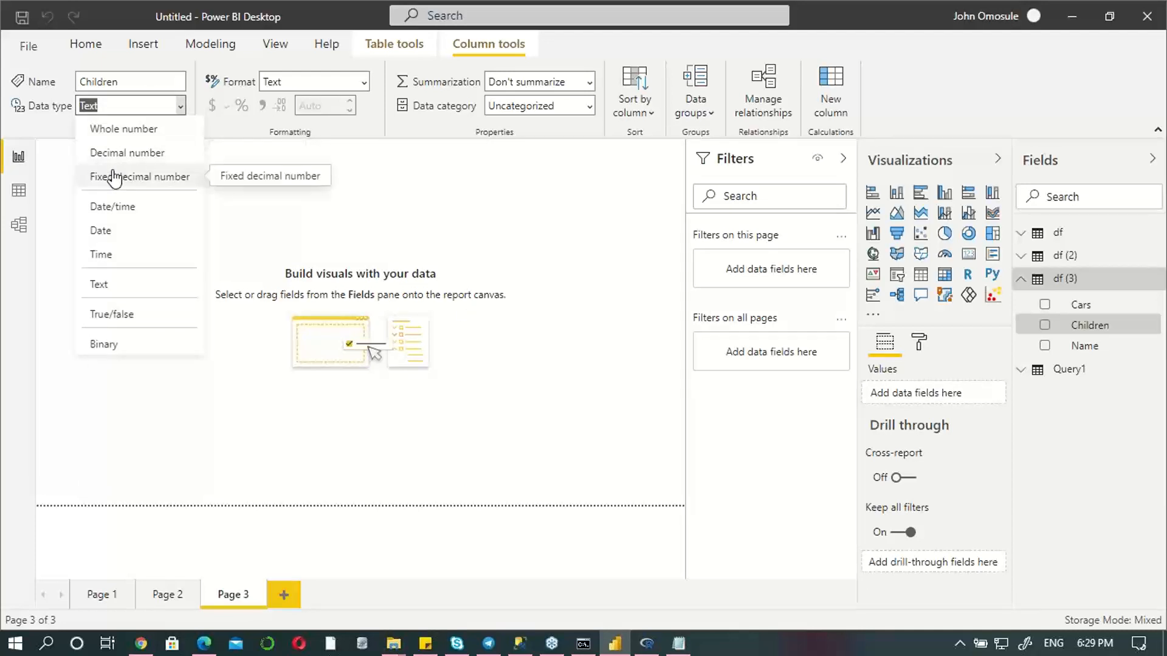
{"action": "left_click", "coordinate": [113, 132]}
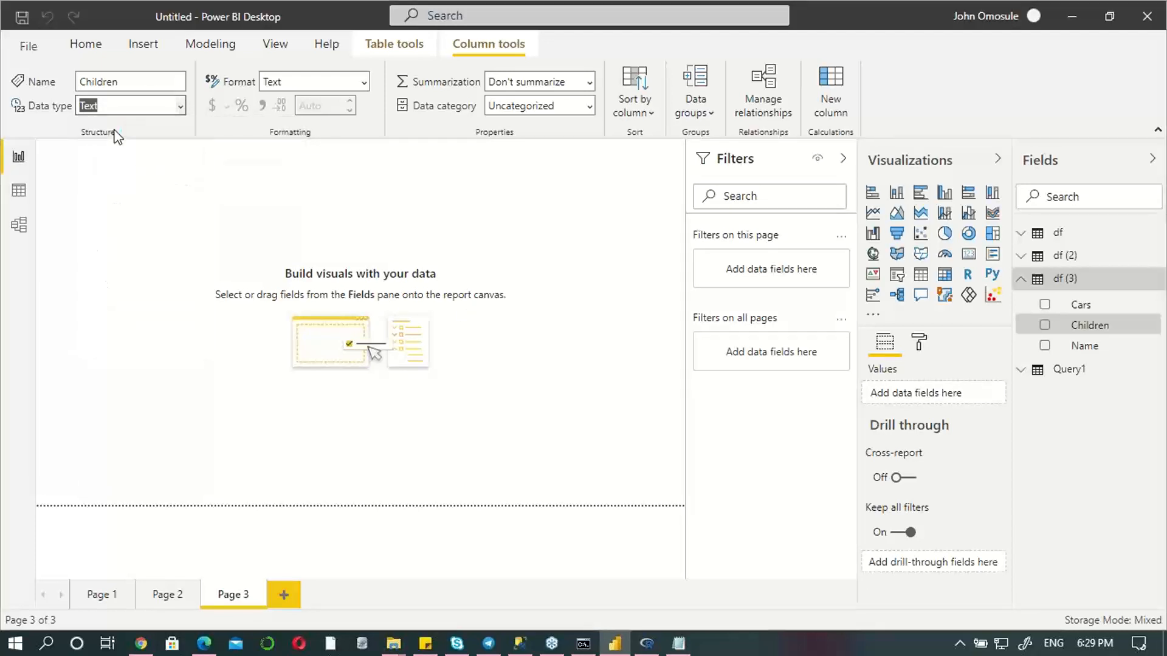
{"action": "left_click", "coordinate": [646, 381]}
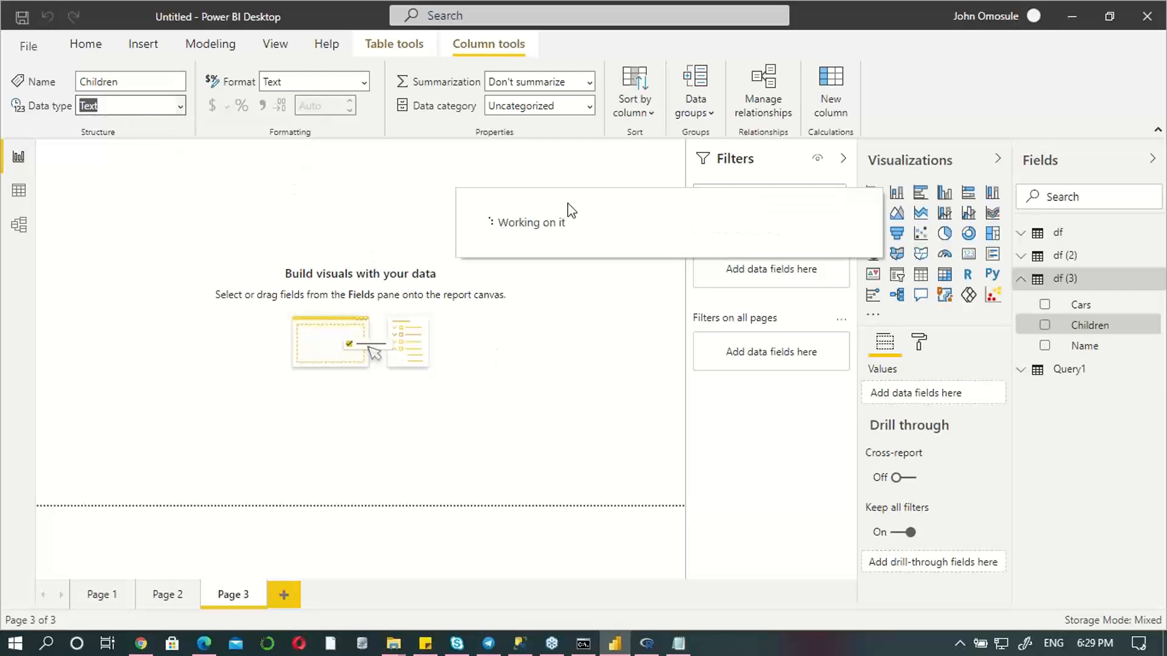
Step: Change the data type of the Cars column in df (3) to Whole number and accept the conversion
{"action": "left_click", "coordinate": [1081, 309]}
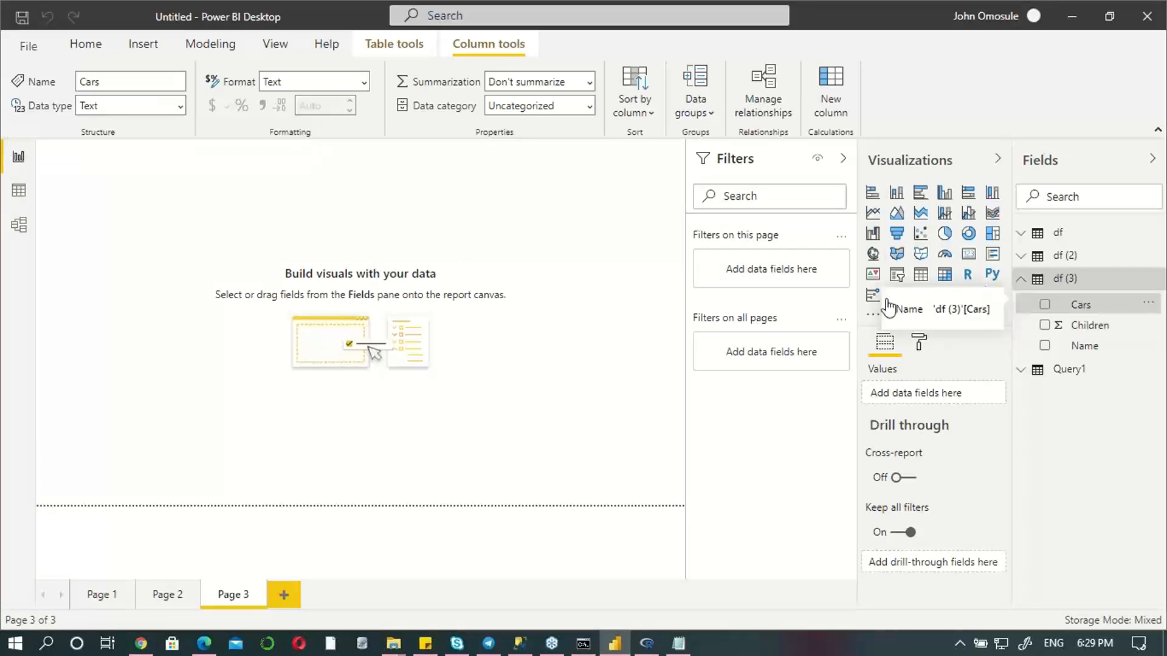
{"action": "left_click", "coordinate": [181, 106]}
{"action": "left_click", "coordinate": [180, 105]}
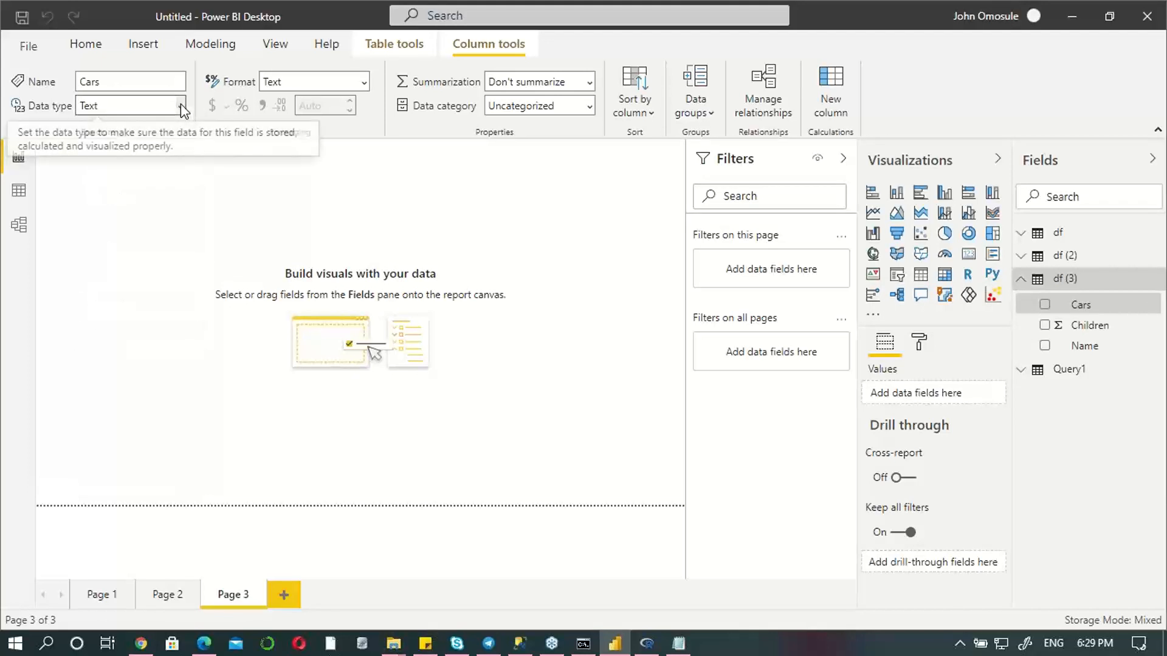
{"action": "left_click", "coordinate": [180, 106]}
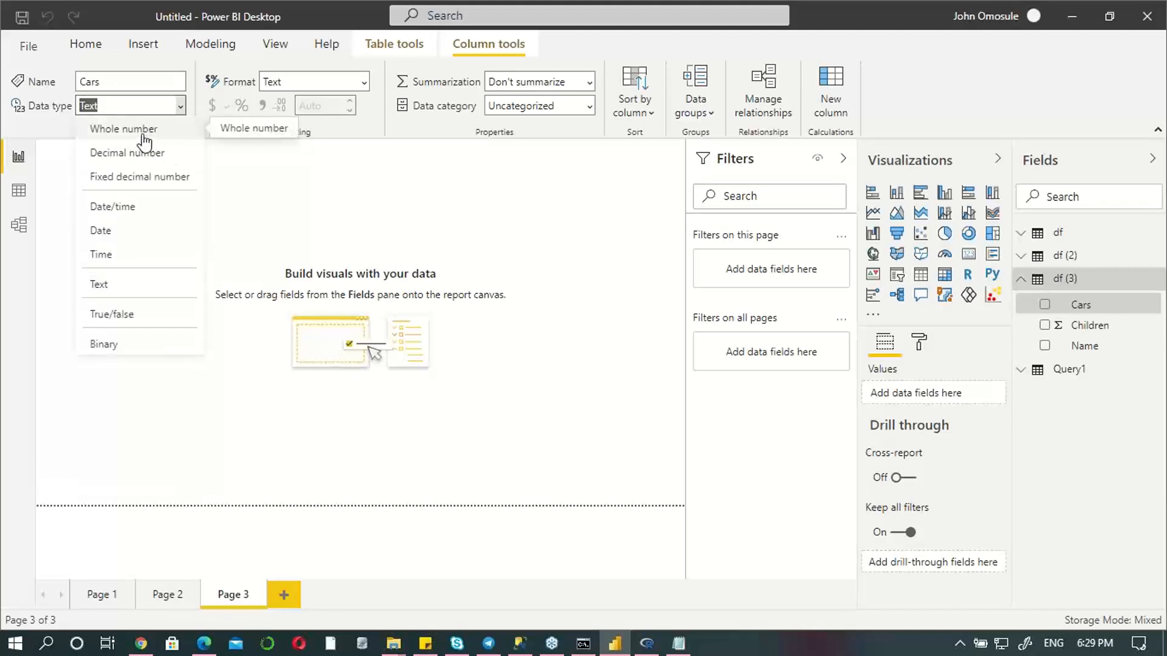
{"action": "key", "text": "Escape"}
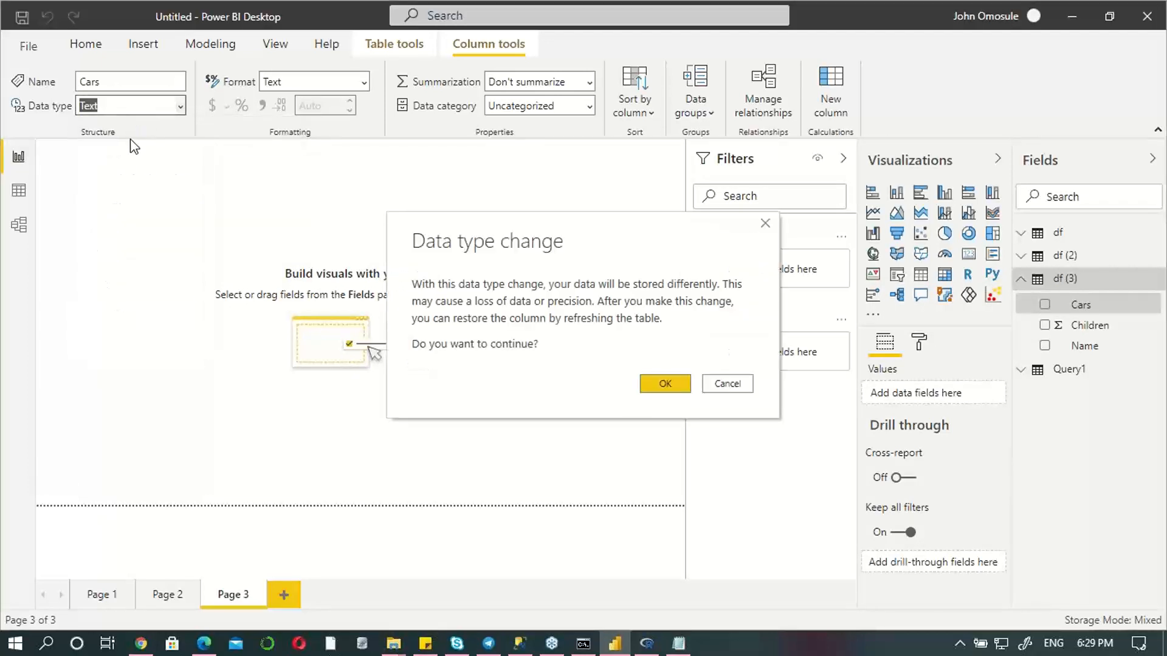
{"action": "left_click", "coordinate": [671, 383]}
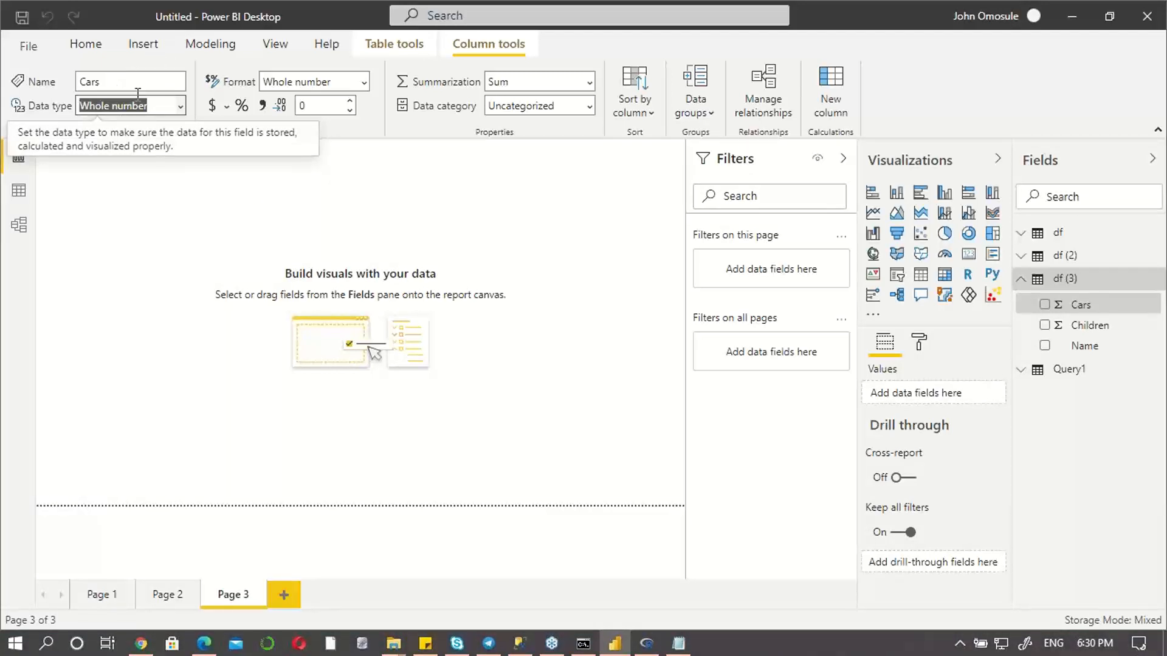
{"action": "left_click", "coordinate": [85, 43]}
{"action": "left_click", "coordinate": [162, 100]}
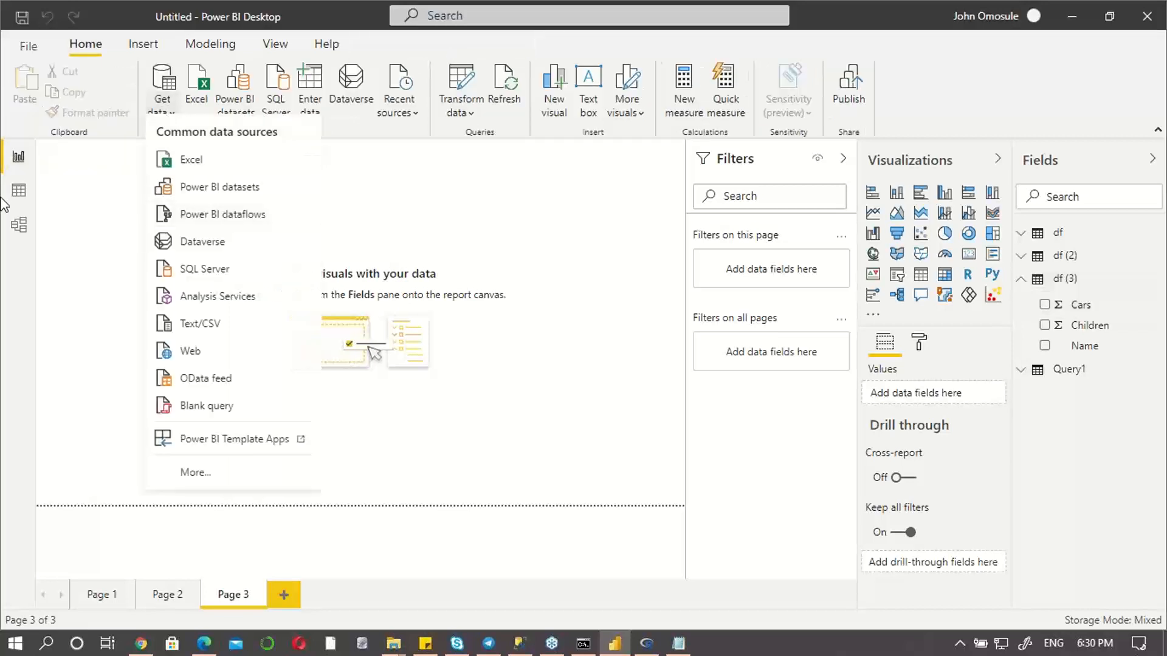
{"action": "left_click", "coordinate": [89, 172]}
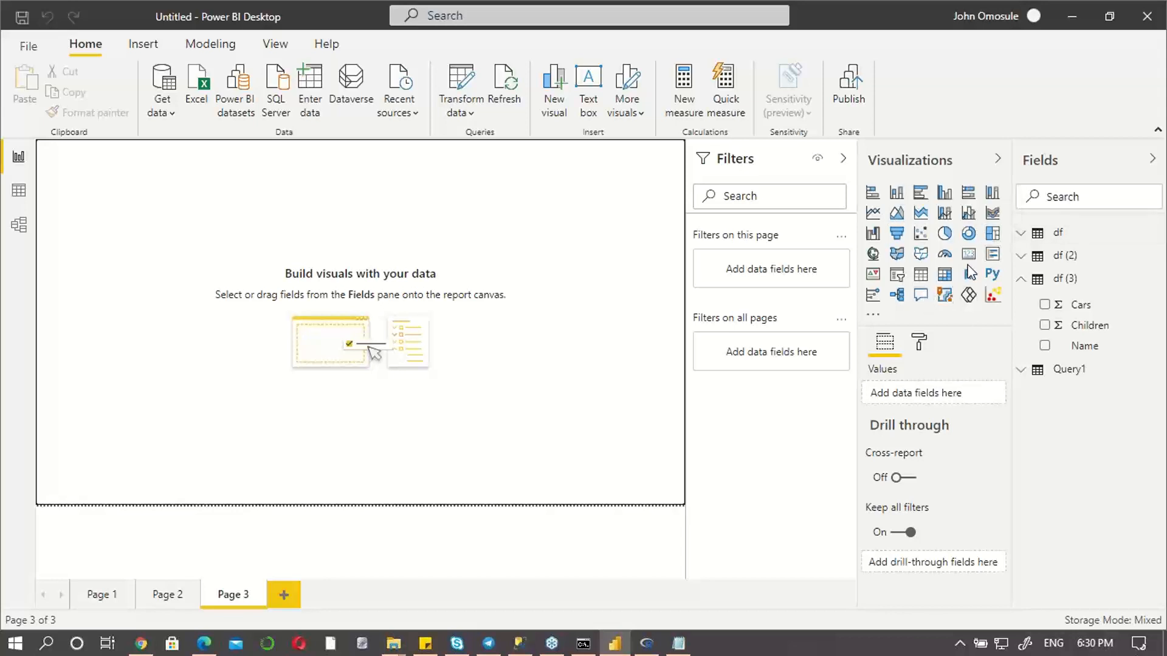
{"action": "left_click", "coordinate": [1155, 53]}
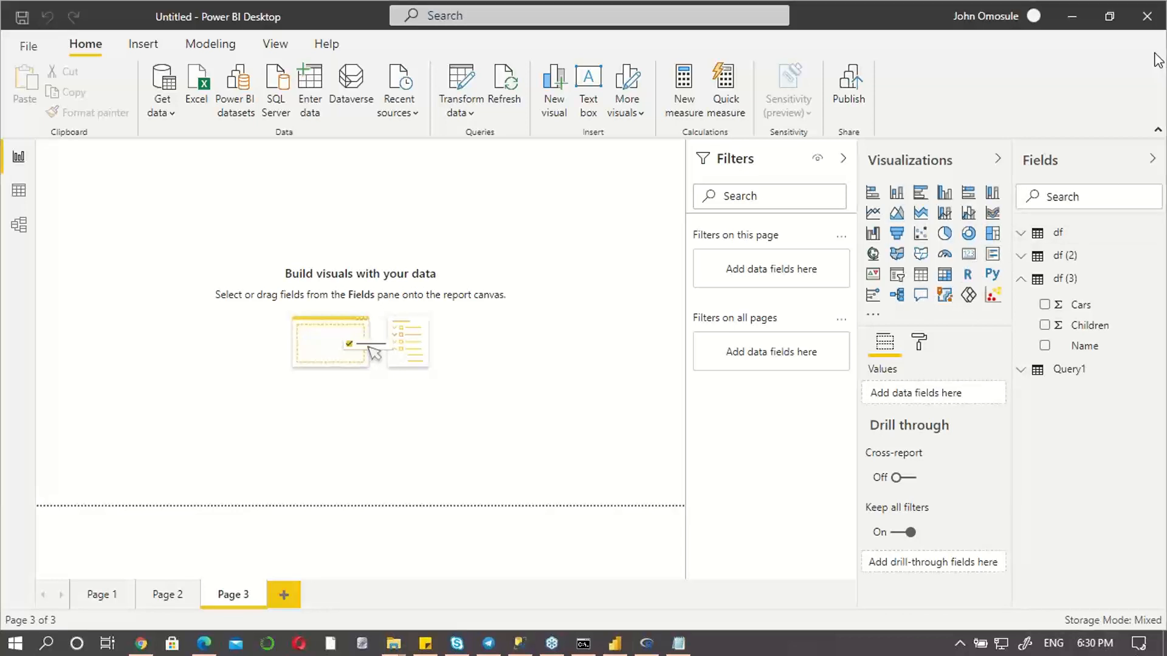